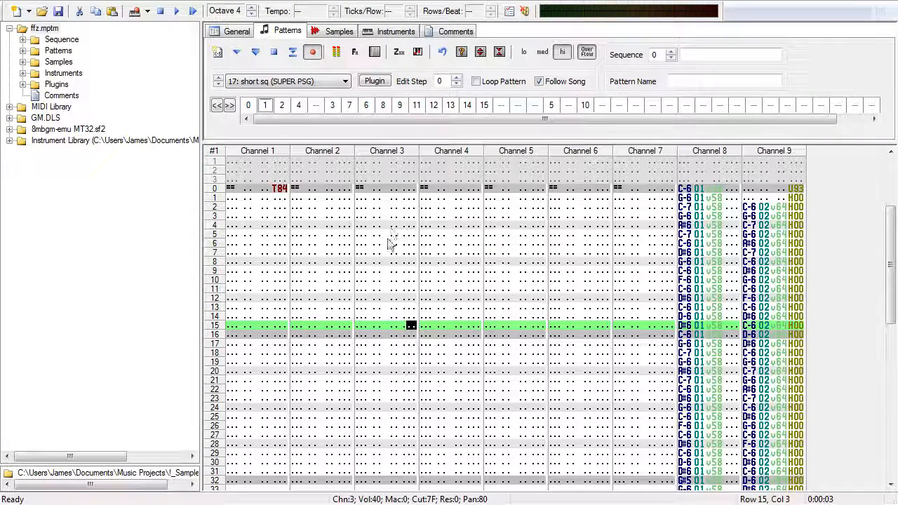
Step: Examine the opening patterns of ffz.mptm and play the song briefly
scroll(385, 278, "up", 2)
scroll(386, 279, "down", 10)
scroll(387, 280, "up", 8)
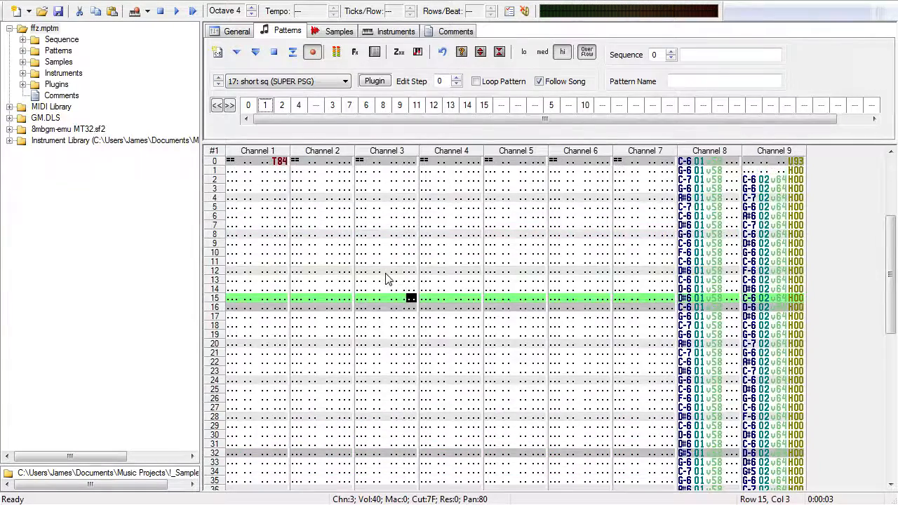
scroll(388, 277, "up", 6)
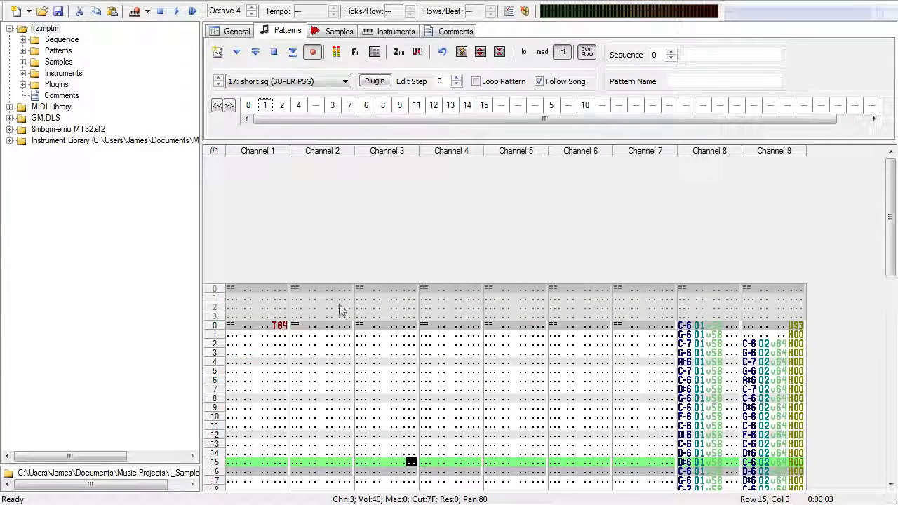
left_click(87, 181)
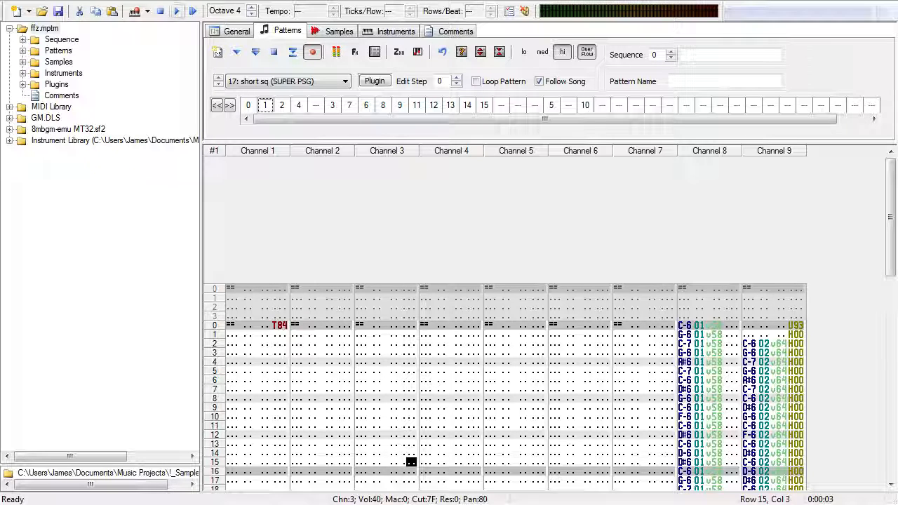
key("F5")
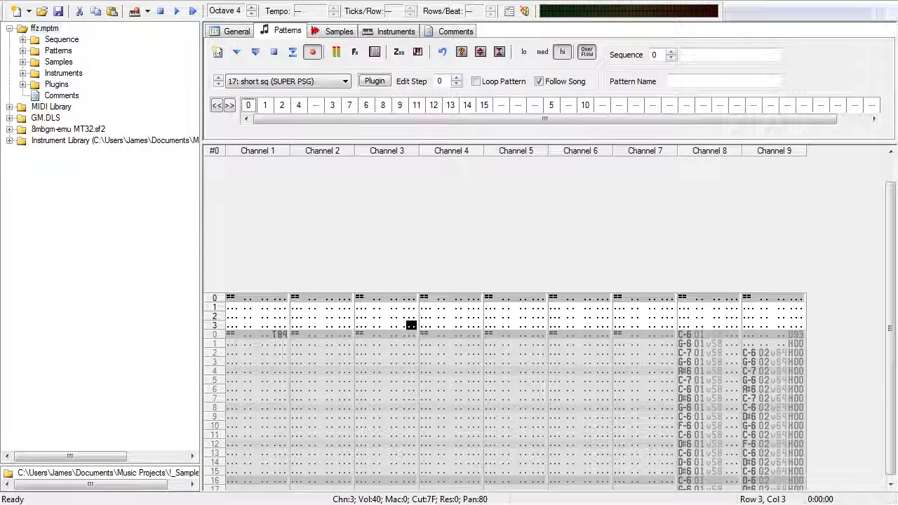
key("F5")
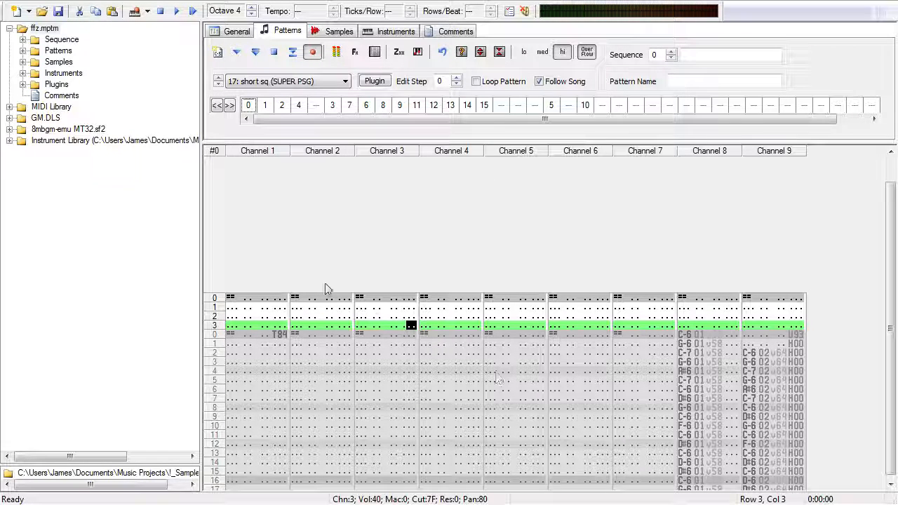
Step: Create a new module and check its empty pattern and instrument pages
left_click(16, 12)
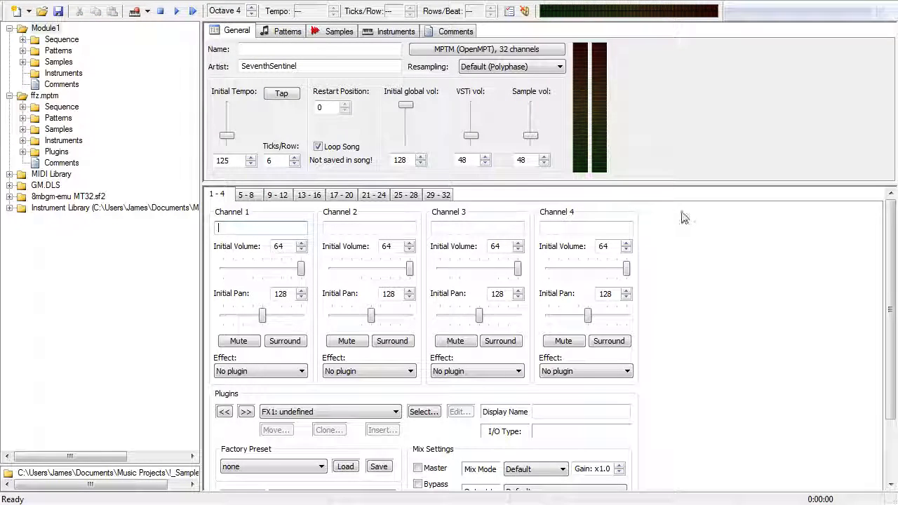
left_click(284, 31)
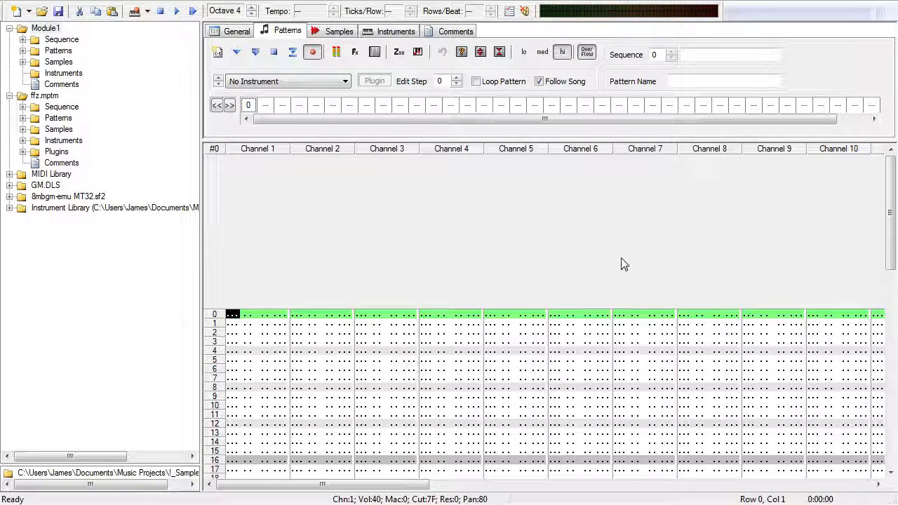
left_click(376, 32)
left_click(288, 32)
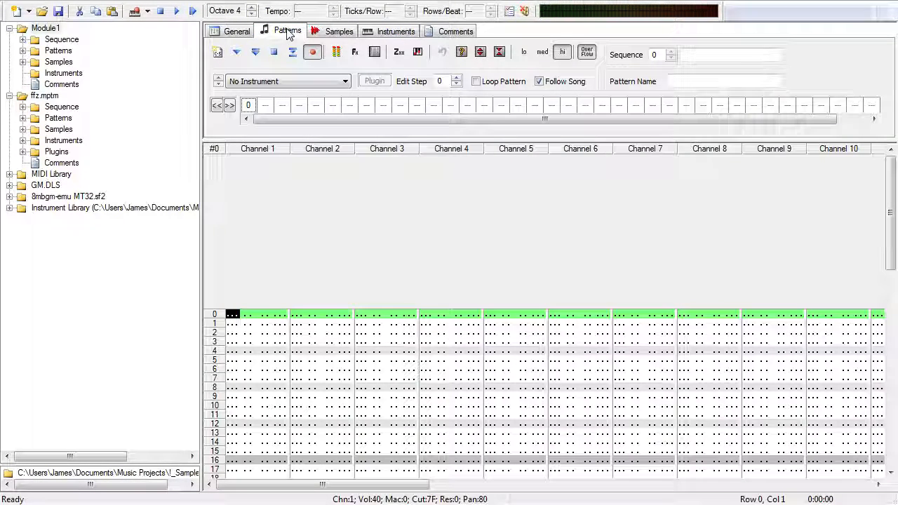
left_click(398, 33)
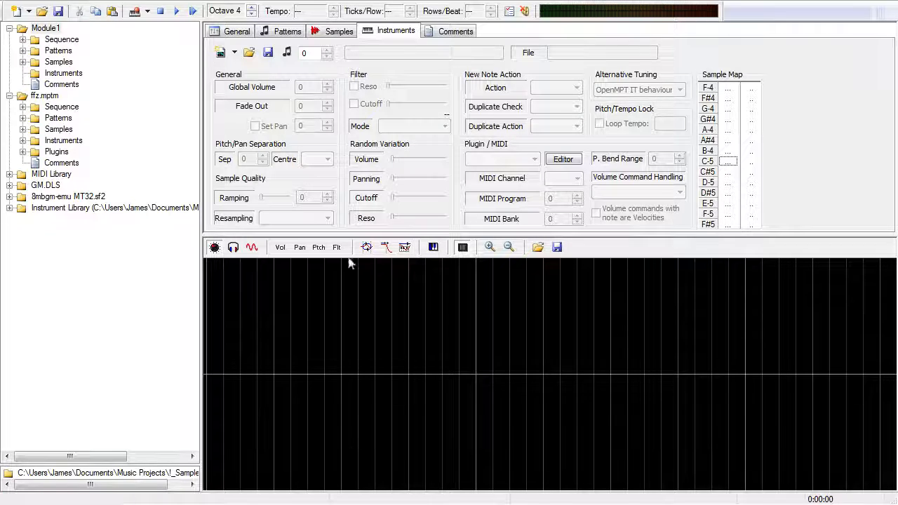
left_click(284, 33)
Step: Examine the rows and channels of the new module's empty pattern 0
left_click(375, 313)
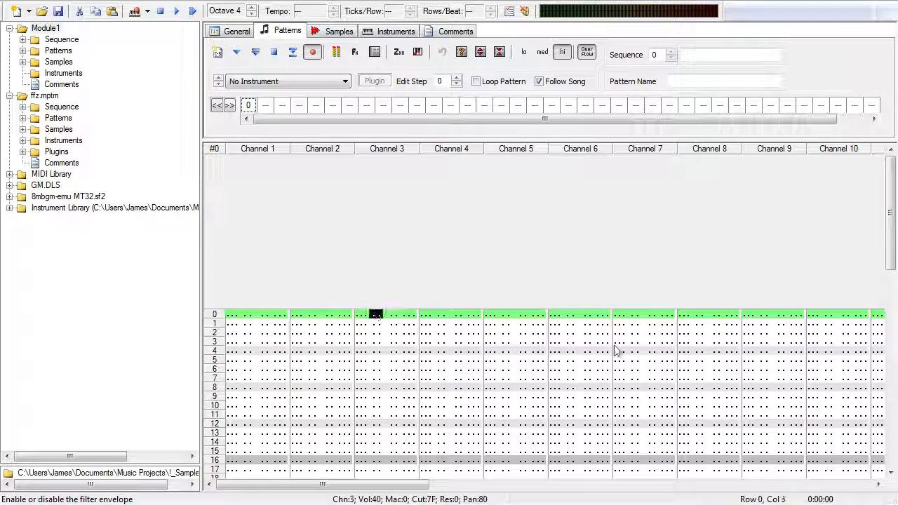
left_click(618, 342)
left_click(557, 435)
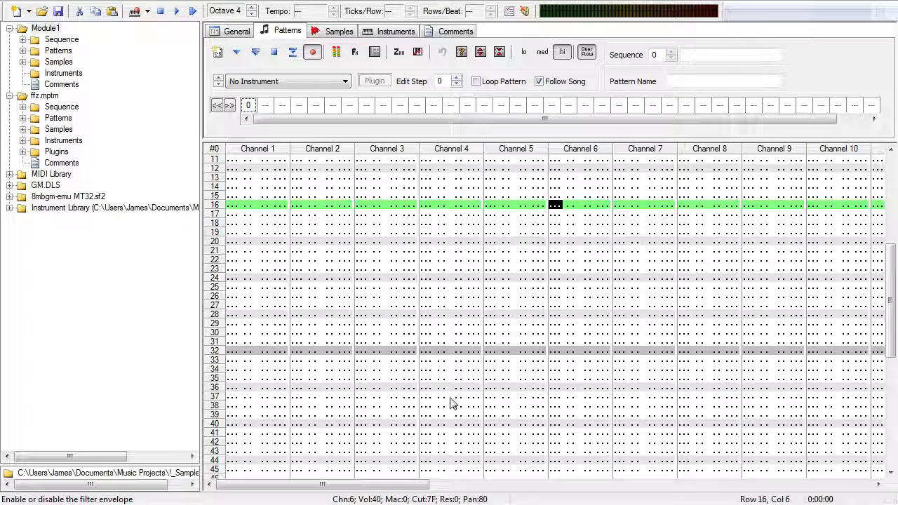
scroll(451, 404, "up", 8)
scroll(441, 355, "down", 9)
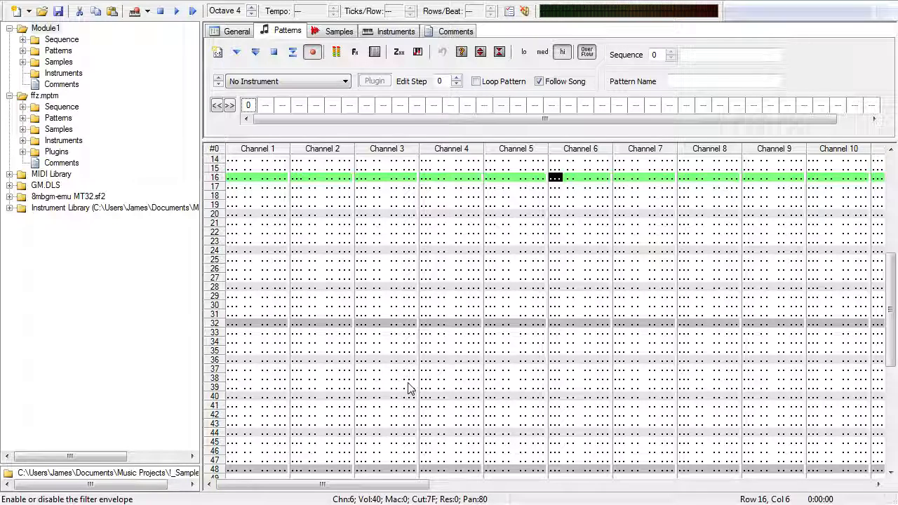
scroll(400, 365, "down", 9)
scroll(405, 365, "up", 10)
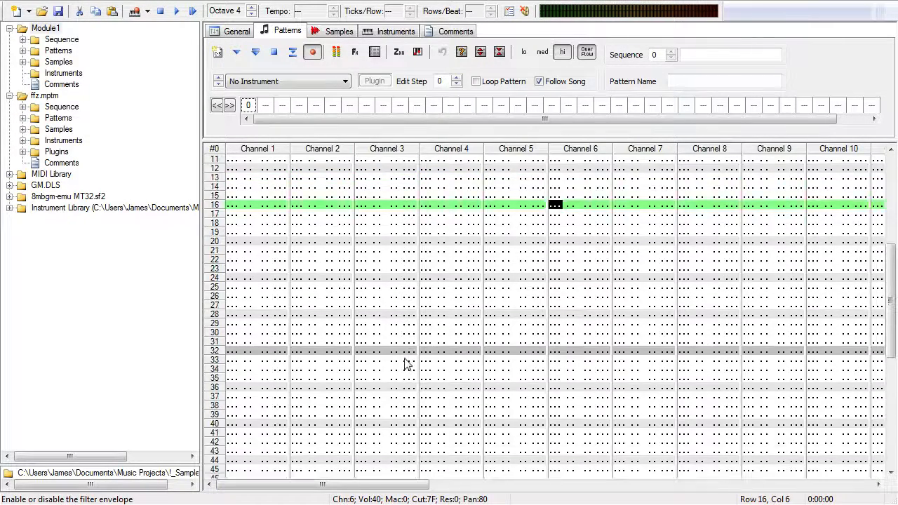
scroll(404, 364, "up", 4)
Step: Set the new module's VSTi volume to 128 in its general settings
left_click(237, 32)
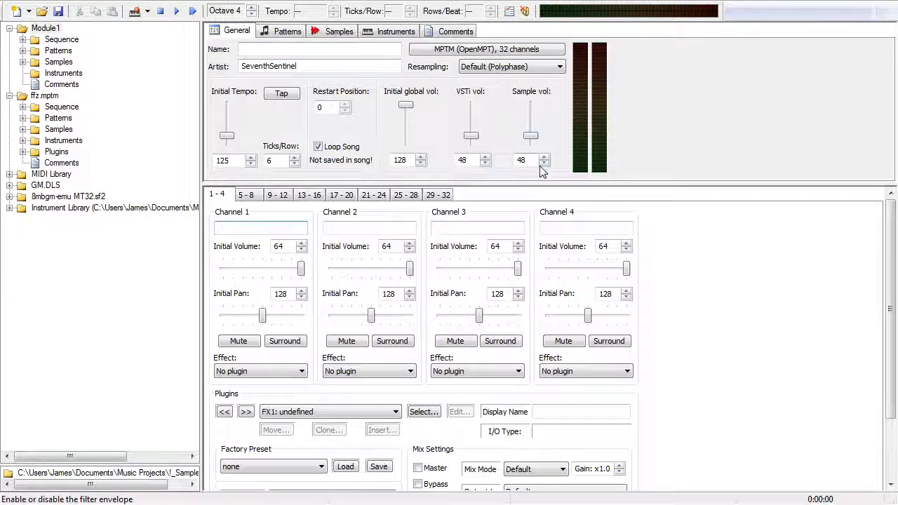
double_click(463, 160)
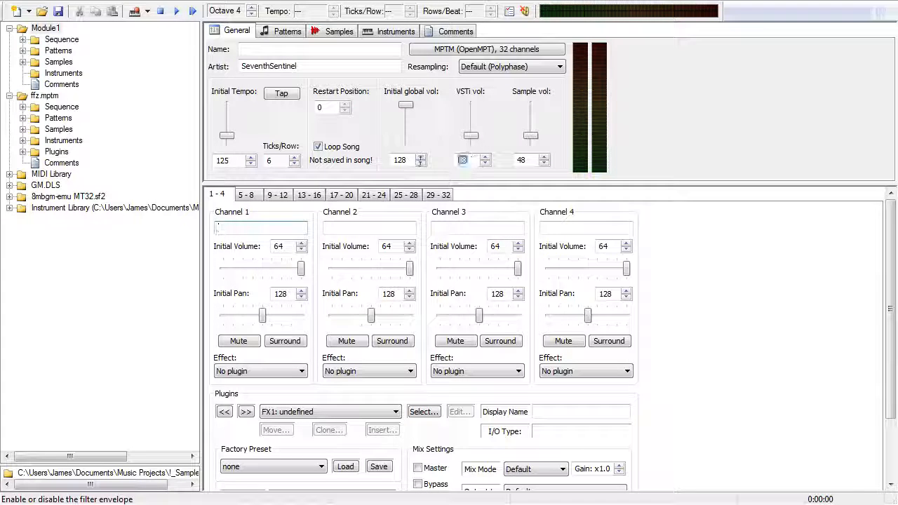
type("128")
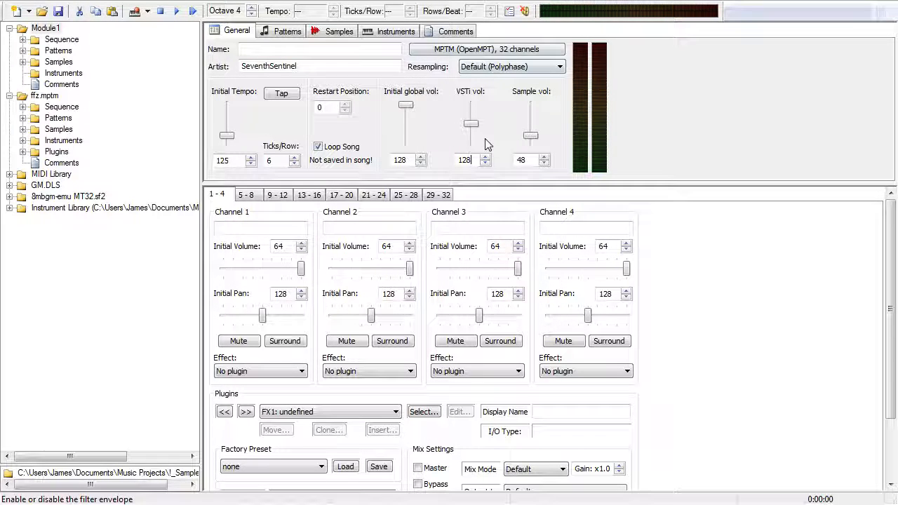
Step: Reduce the new MPTM module to 9 channels
left_click(288, 32)
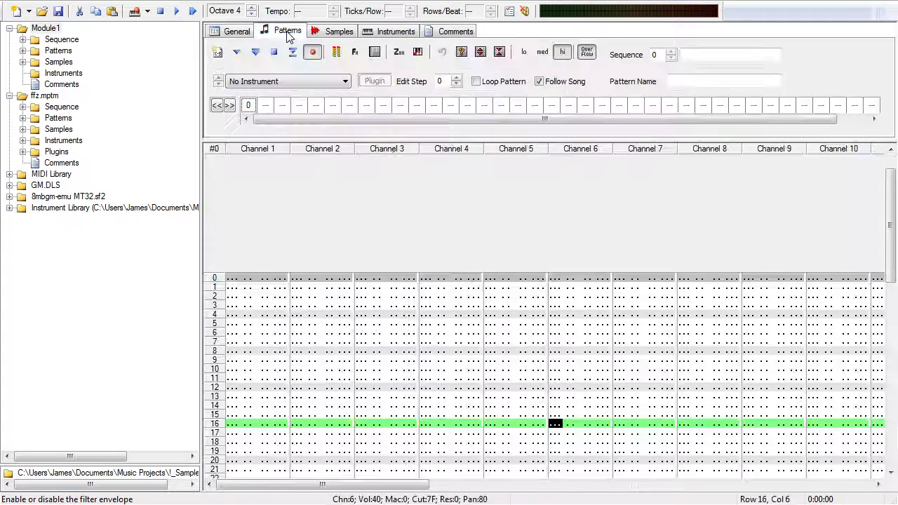
left_click(236, 31)
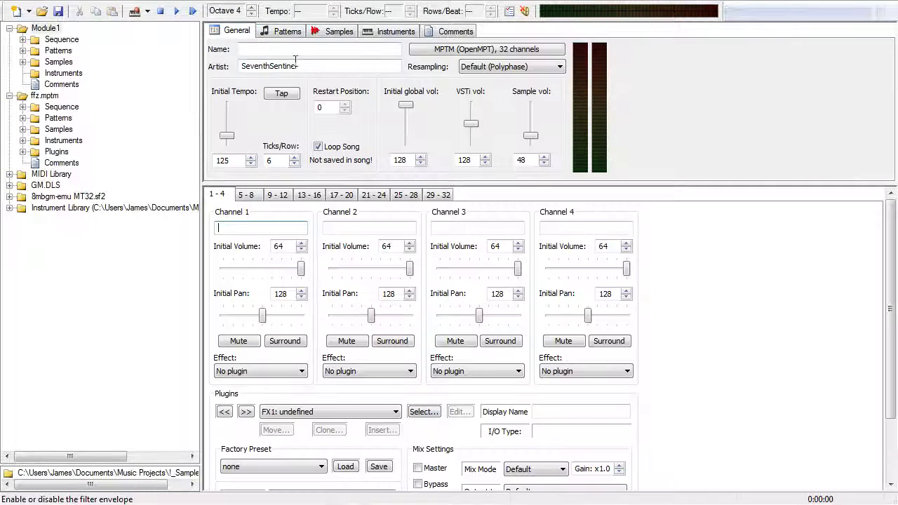
left_click(549, 49)
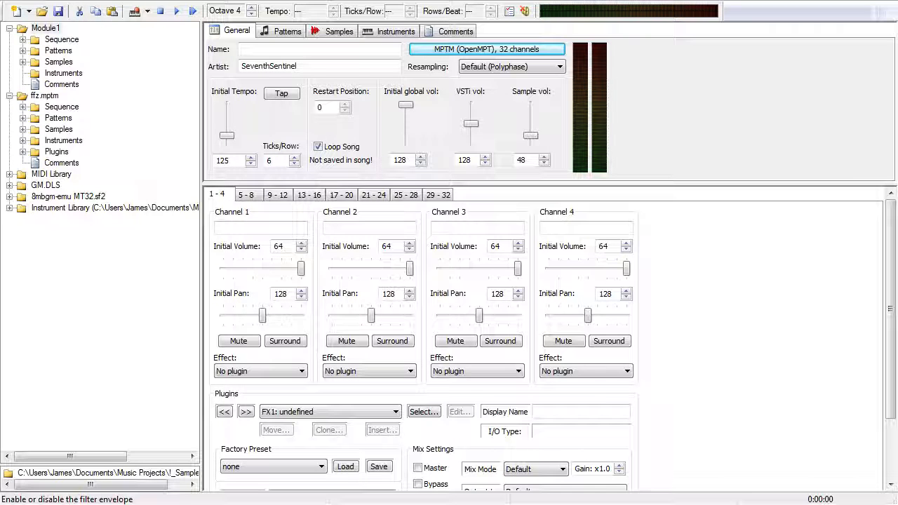
key("Return")
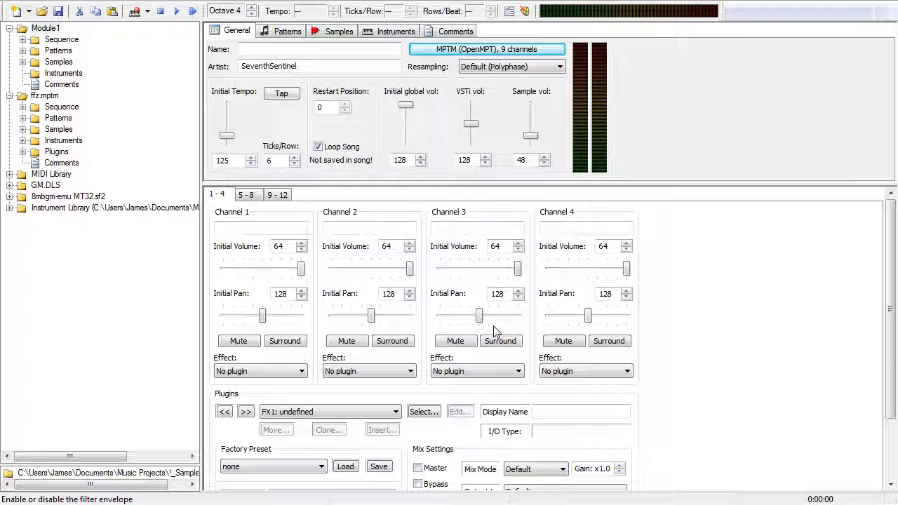
left_click(316, 146)
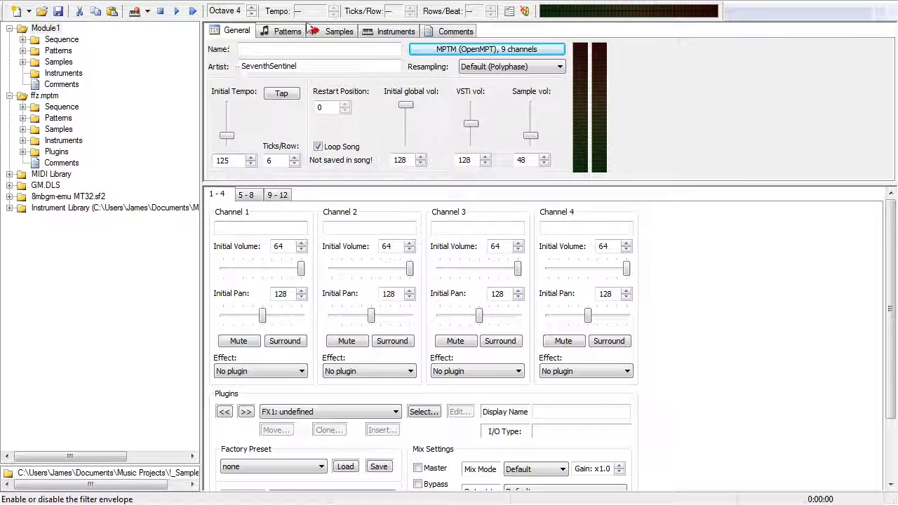
Step: Create two instruments, loading Sonic 2 Percussion into the first and Sonic 3 Basic Percussion into the second
left_click(394, 31)
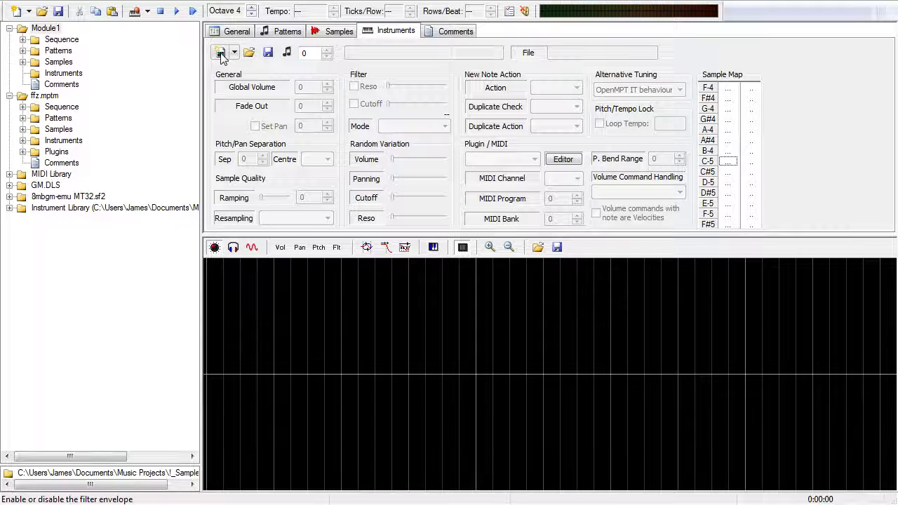
left_click(237, 30)
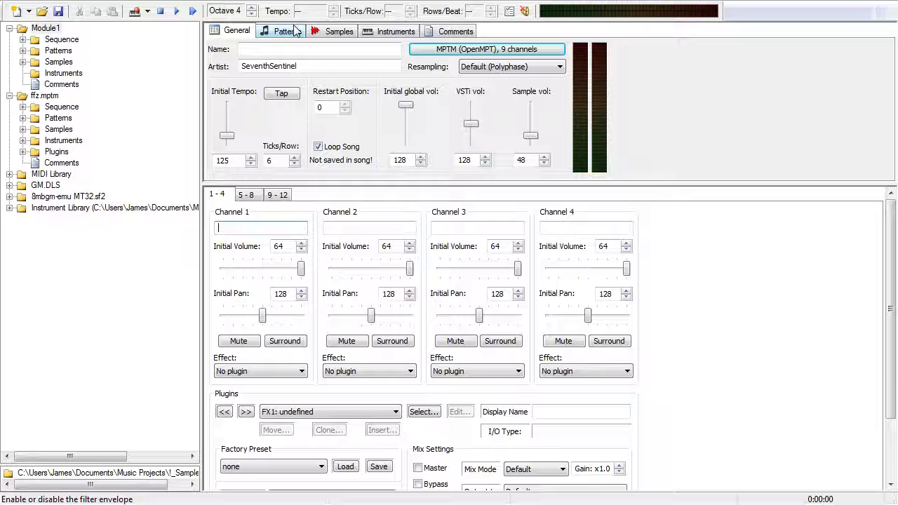
left_click(372, 28)
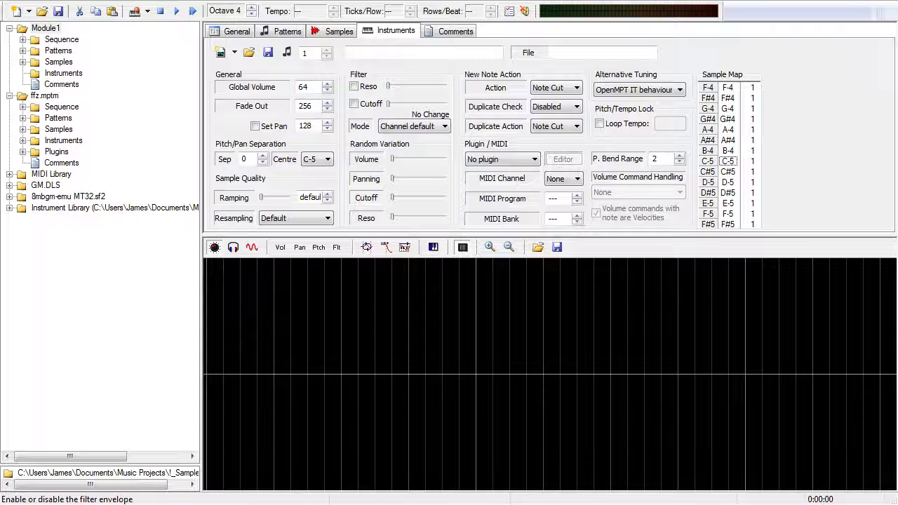
left_click(219, 54)
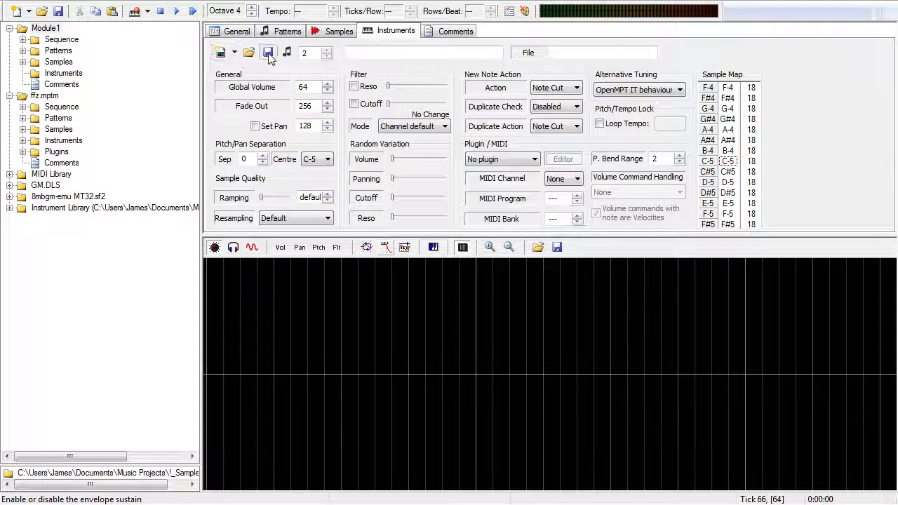
left_click(251, 54)
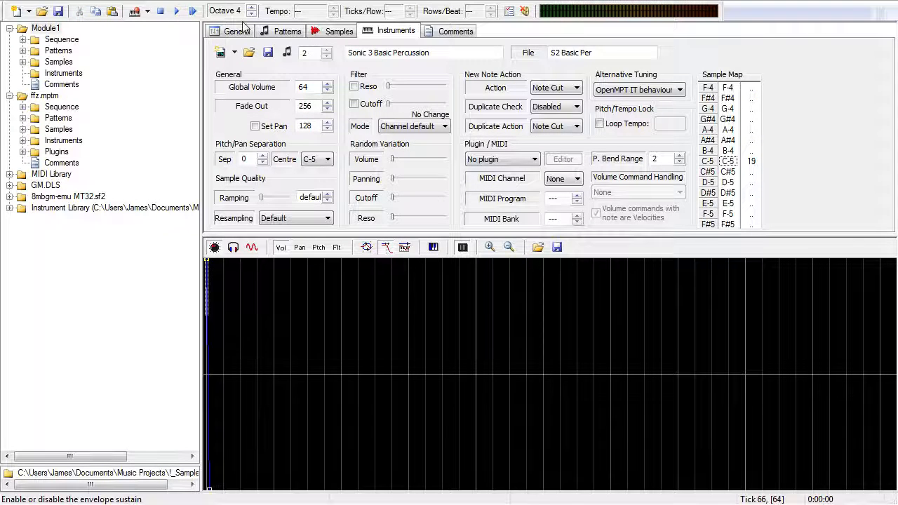
left_click(327, 57)
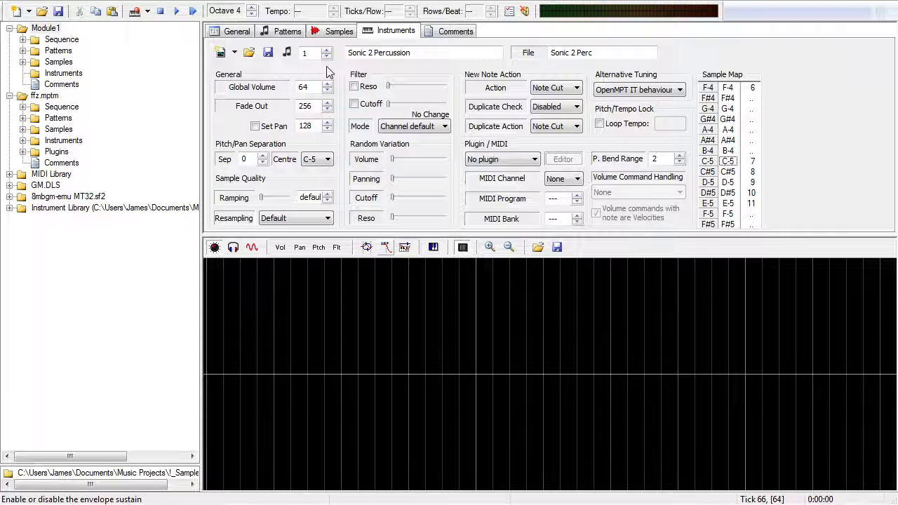
left_click(284, 31)
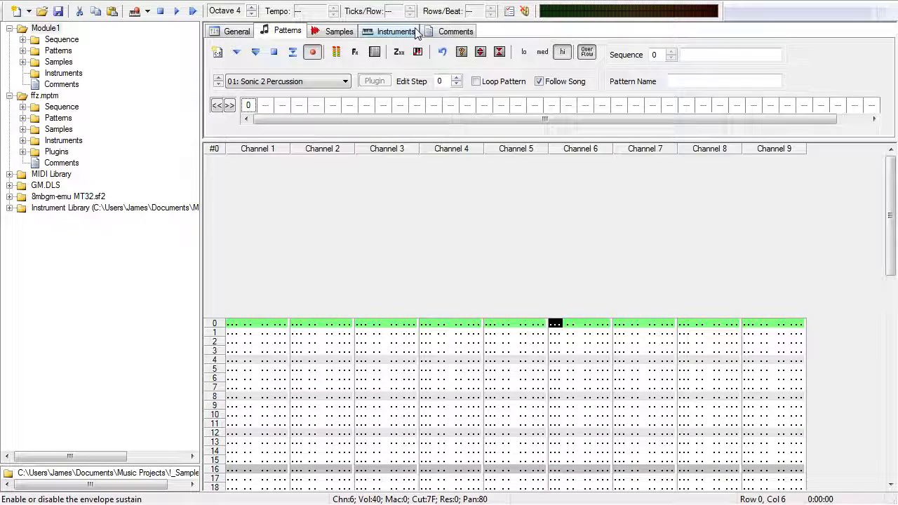
Step: Add a blank third instrument and open its plugin selection
left_click(393, 31)
left_click(220, 52)
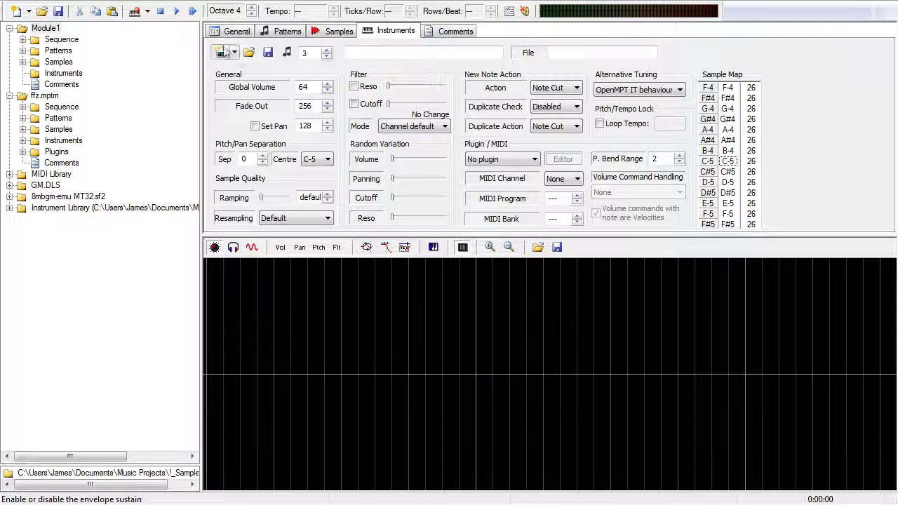
left_click(517, 160)
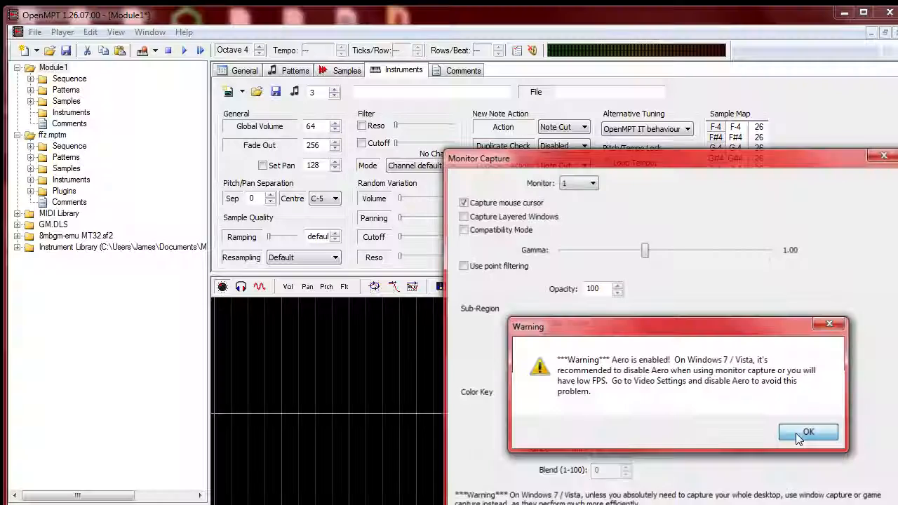
left_click(799, 433)
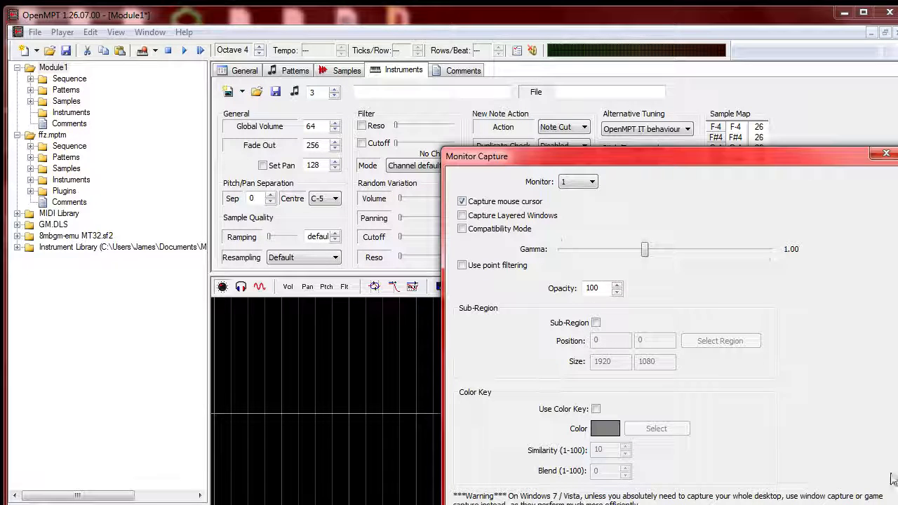
left_click(886, 153)
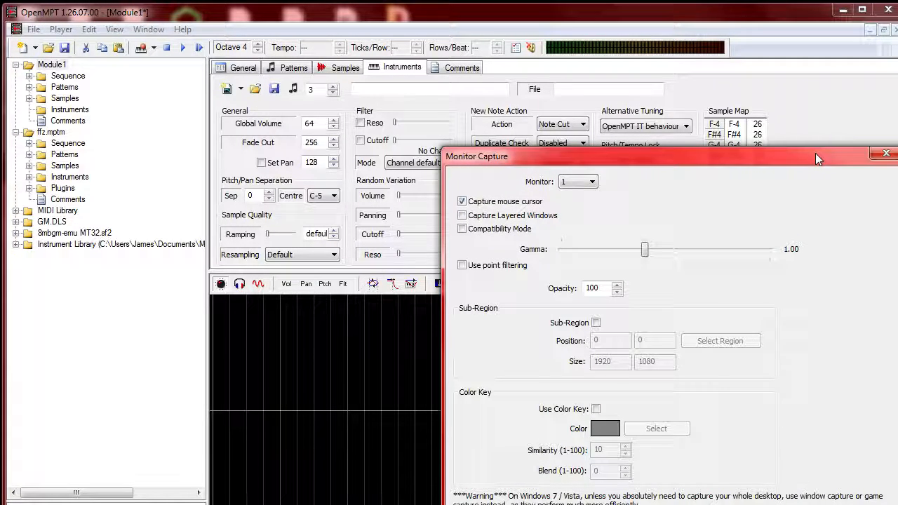
left_click(887, 153)
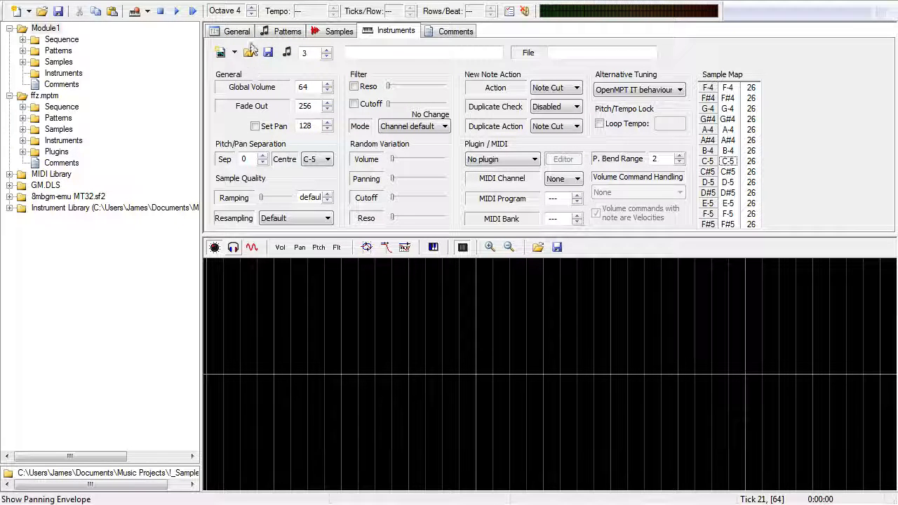
left_click(275, 34)
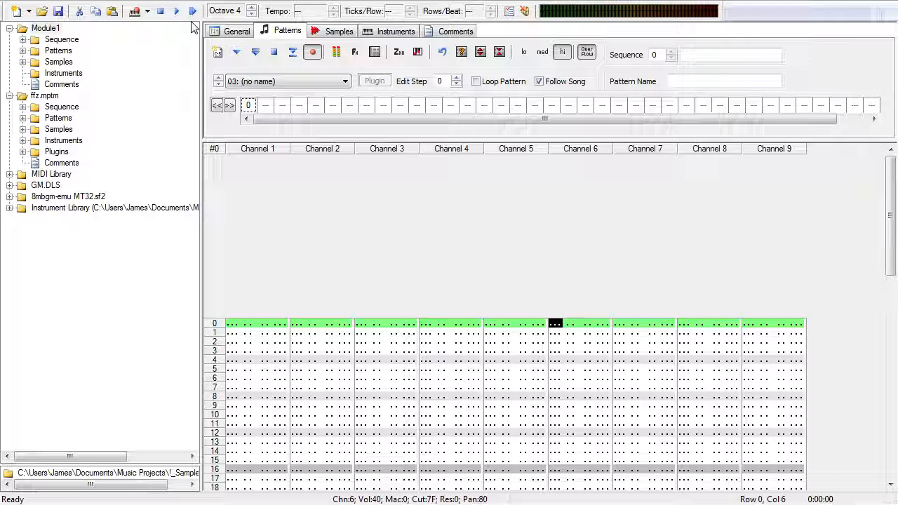
left_click(390, 31)
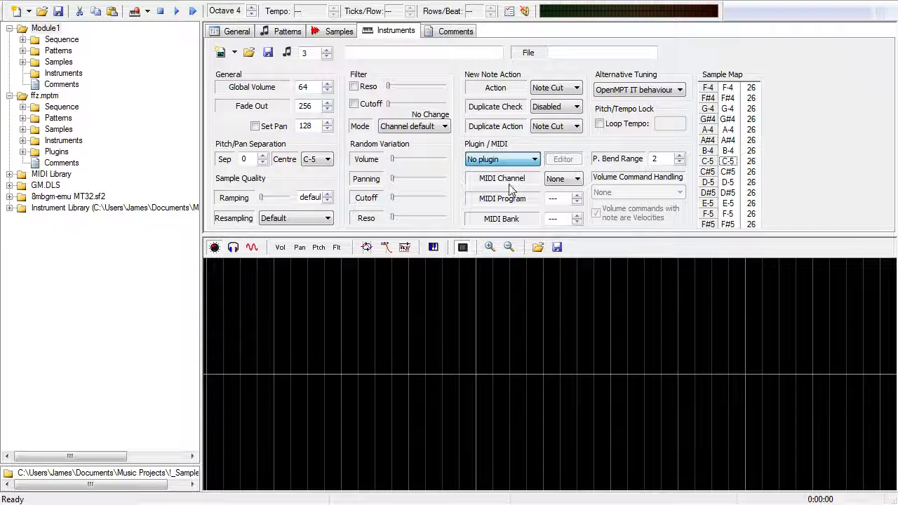
Step: Assign plugin slot FX1 to the third instrument, load F-MDRIVE YM2612 into it and reposition its editor window
key("Down")
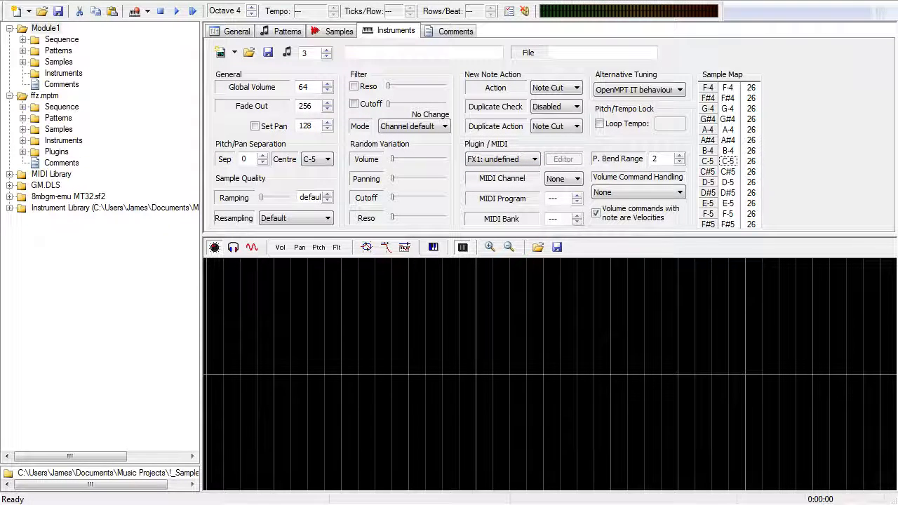
left_click(535, 362)
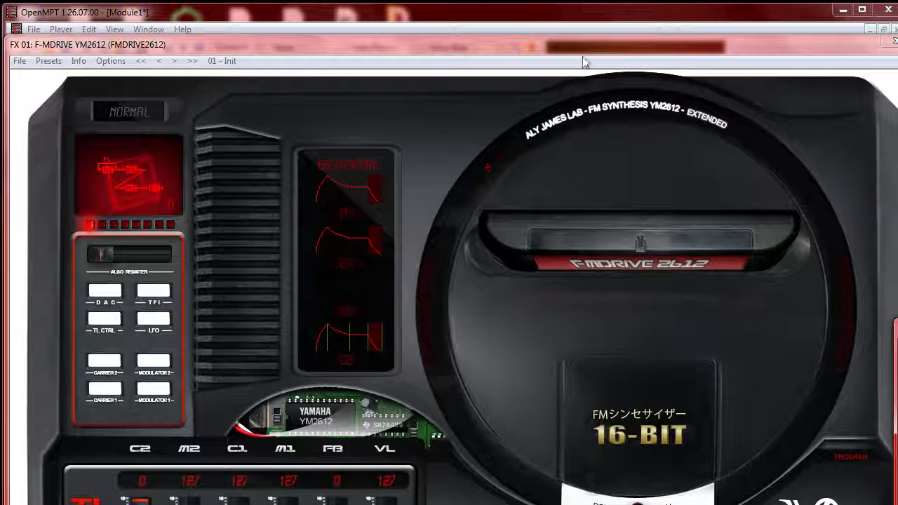
left_click_drag(586, 47, 590, 18)
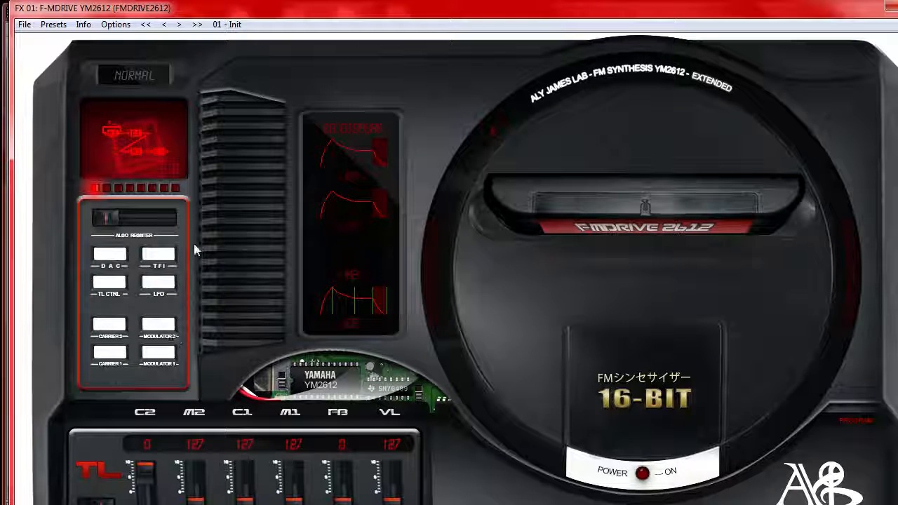
Step: Open the TFI patch browser in F-MDRIVE YM2612 and go into the Bass folder
left_click(151, 257)
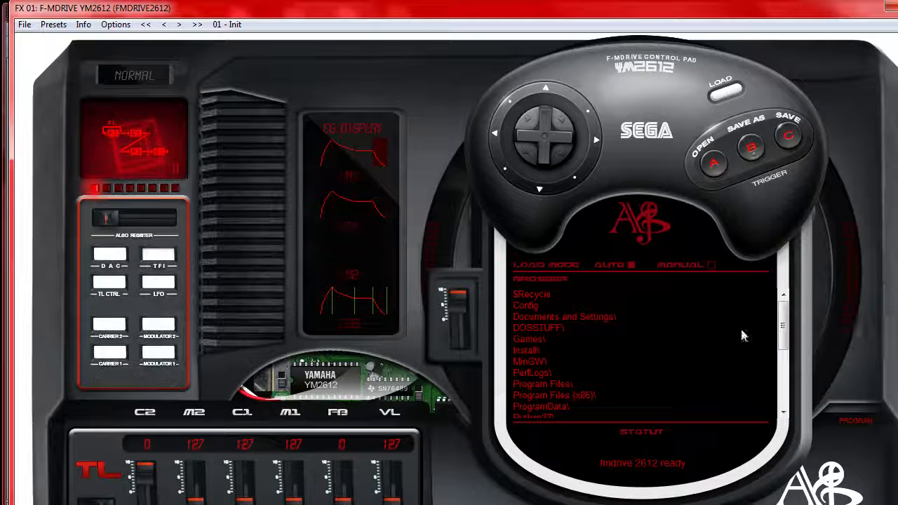
scroll(744, 335, "down", 4)
left_click(634, 320)
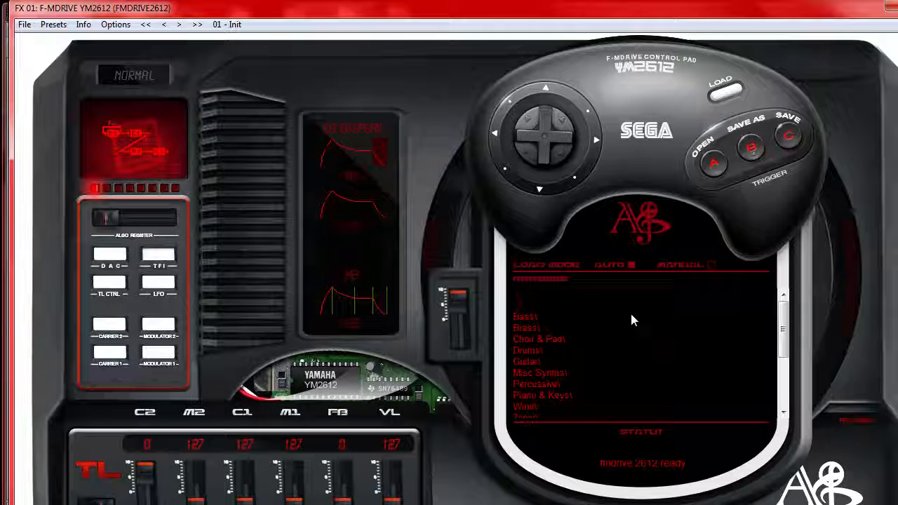
mouse_move(631, 311)
left_mouse_down()
mouse_move(640, 432)
mouse_move(630, 305)
mouse_move(618, 315)
left_mouse_up()
double_click(616, 310)
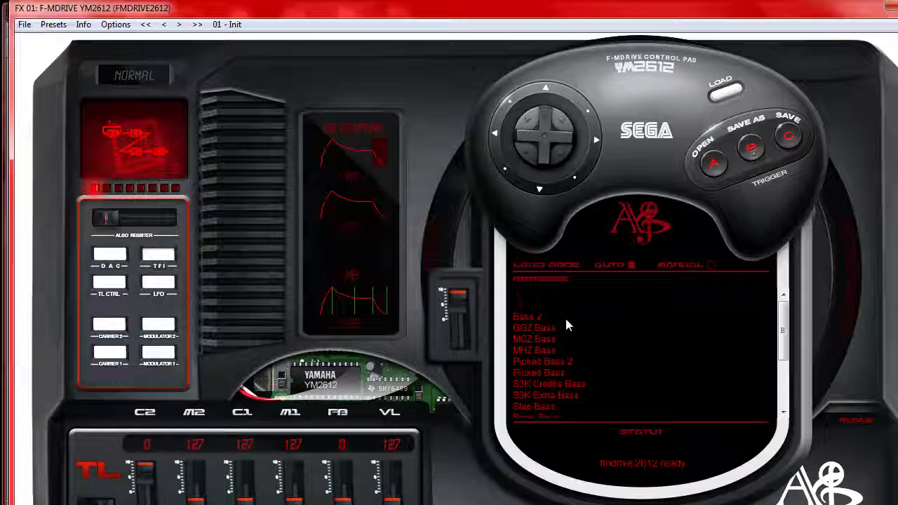
Step: Try the Bass 2 and GGZ Bass patches and load MCZ Bass
mouse_move(566, 318)
left_mouse_down()
mouse_move(573, 423)
mouse_move(576, 291)
mouse_move(572, 317)
left_mouse_up()
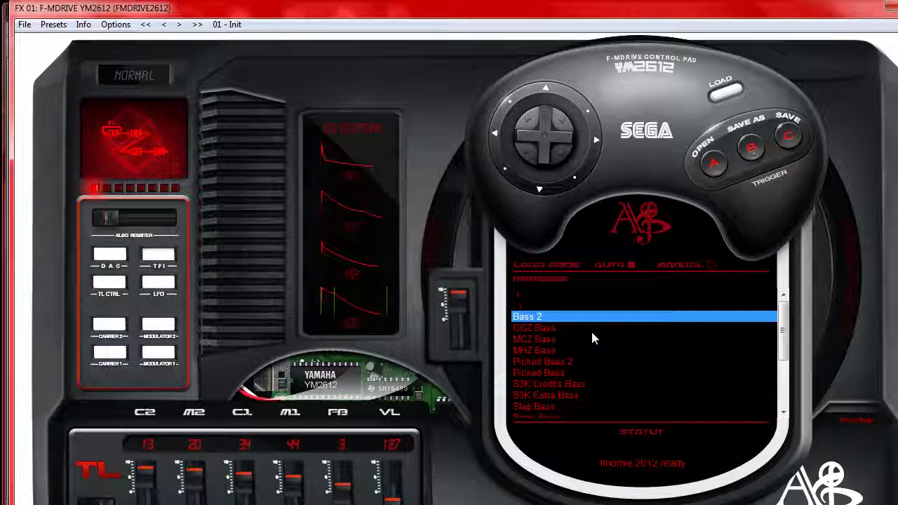
left_click(572, 330)
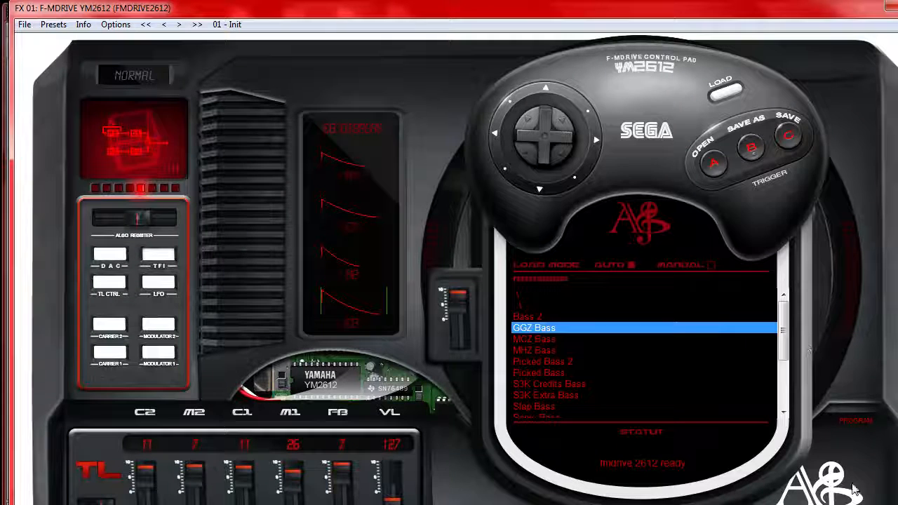
left_click(637, 340)
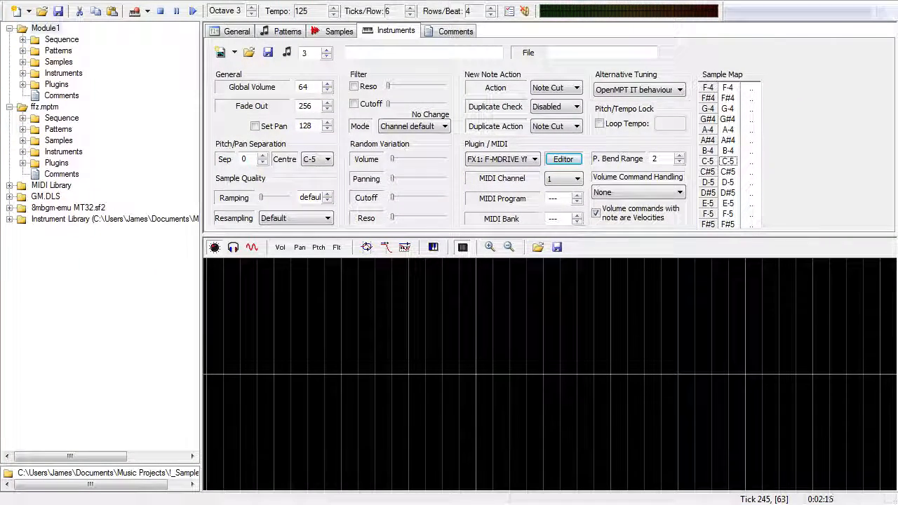
Step: Enter an A-3 note with instrument 03 at row 0 of channel 1 and play the pattern
left_click(286, 32)
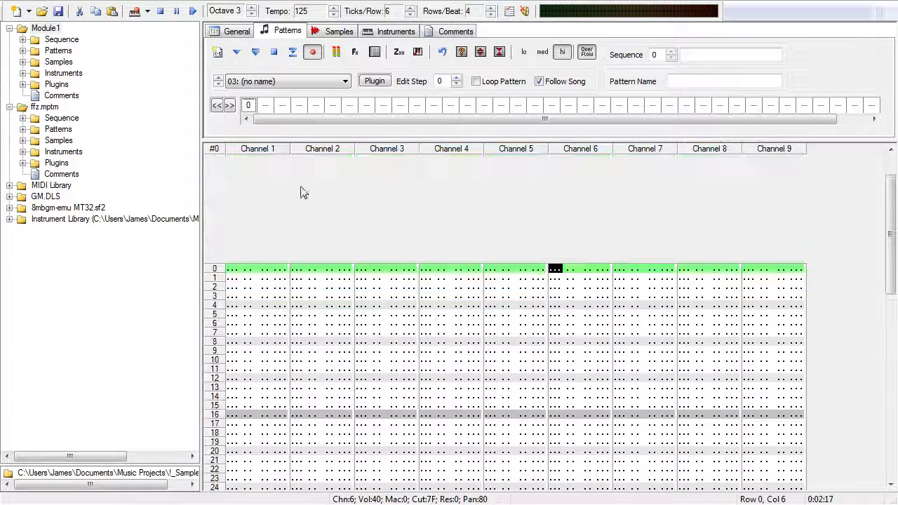
left_click(231, 269)
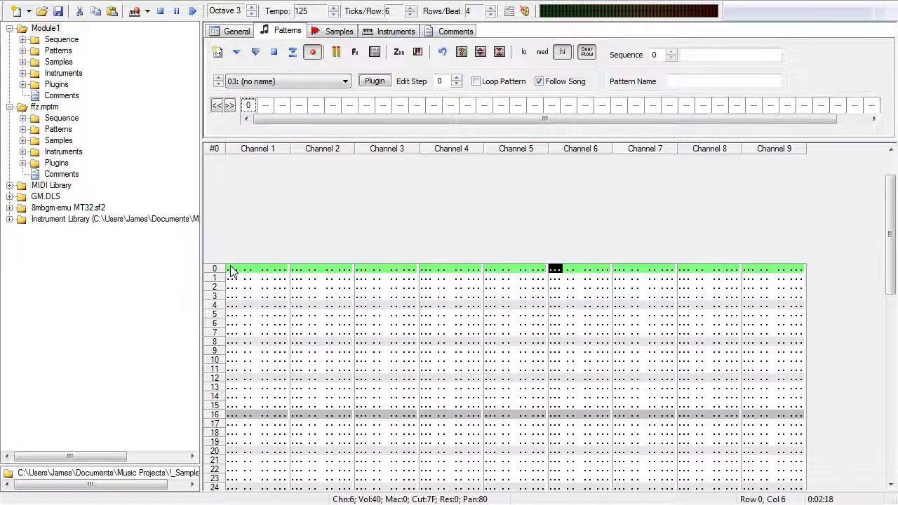
key("z")
key("q")
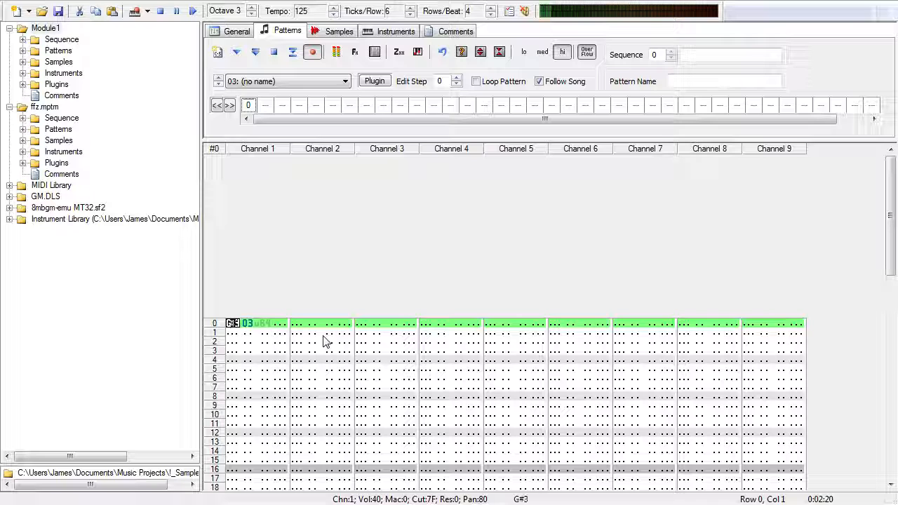
key("n")
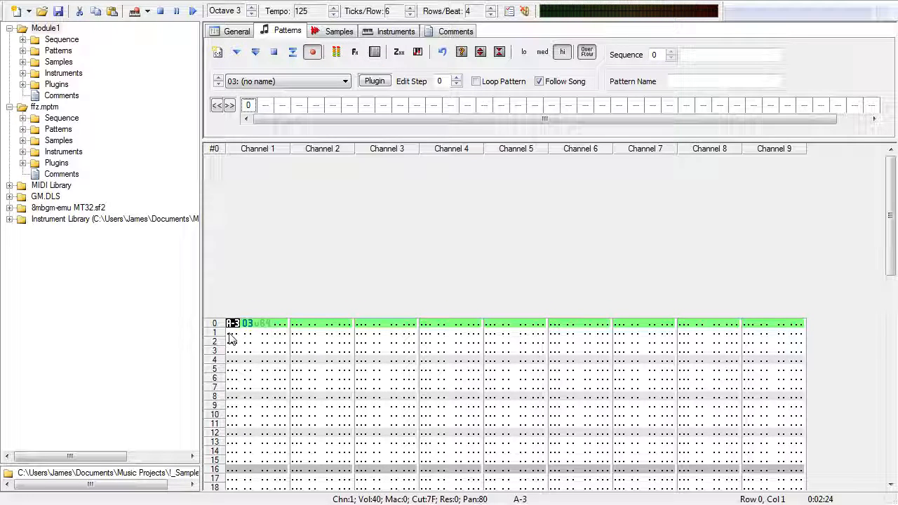
key("F5")
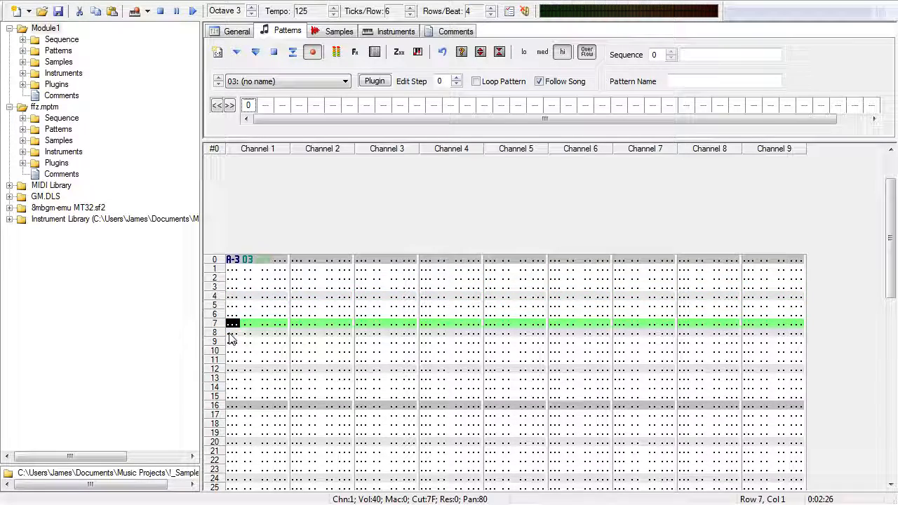
Step: Set the rows per beat to 3 and return to the pattern
left_click(237, 31)
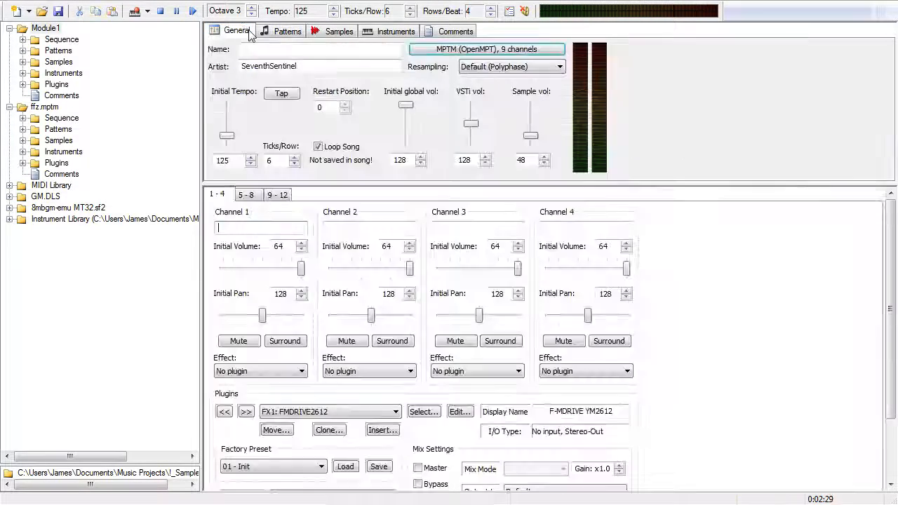
left_click(294, 32)
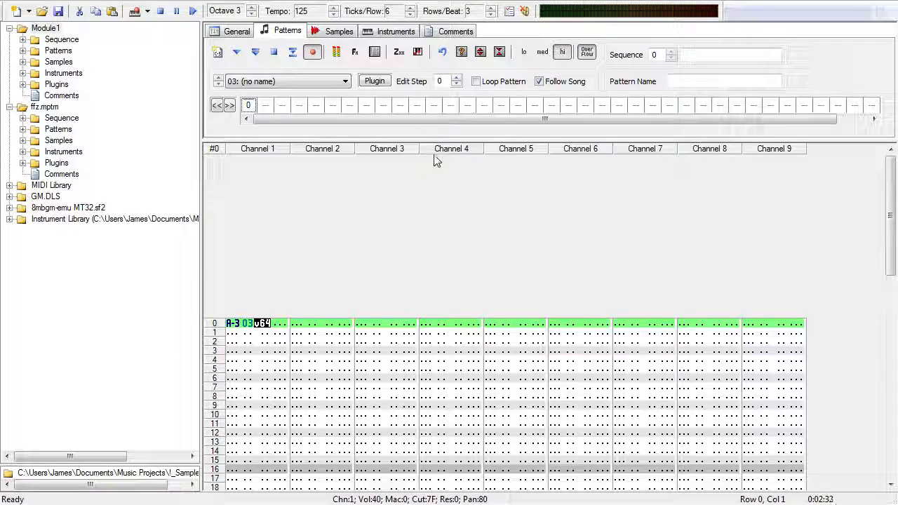
Step: Examine the pattern's row grouping and length from row 0 down to row 63
scroll(374, 291, "down", 5)
scroll(381, 355, "down", 14)
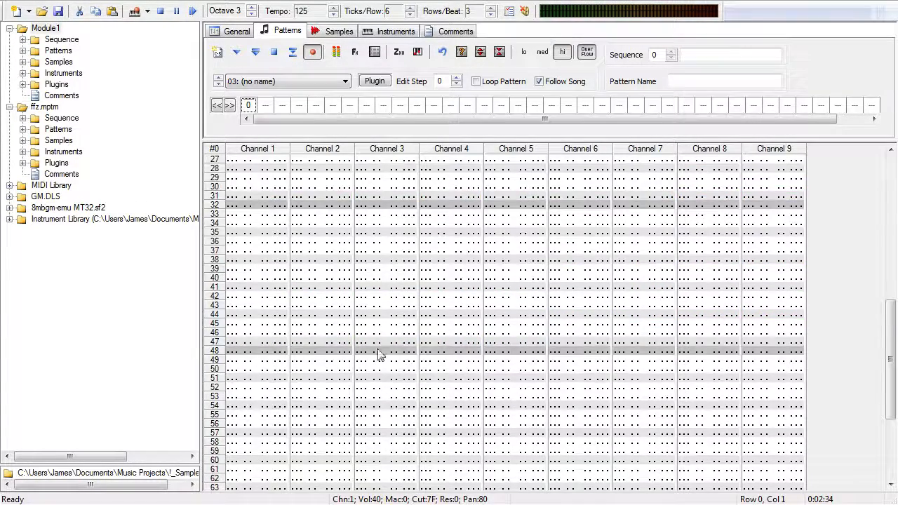
scroll(391, 400, "up", 18)
key("n")
scroll(415, 427, "down", 16)
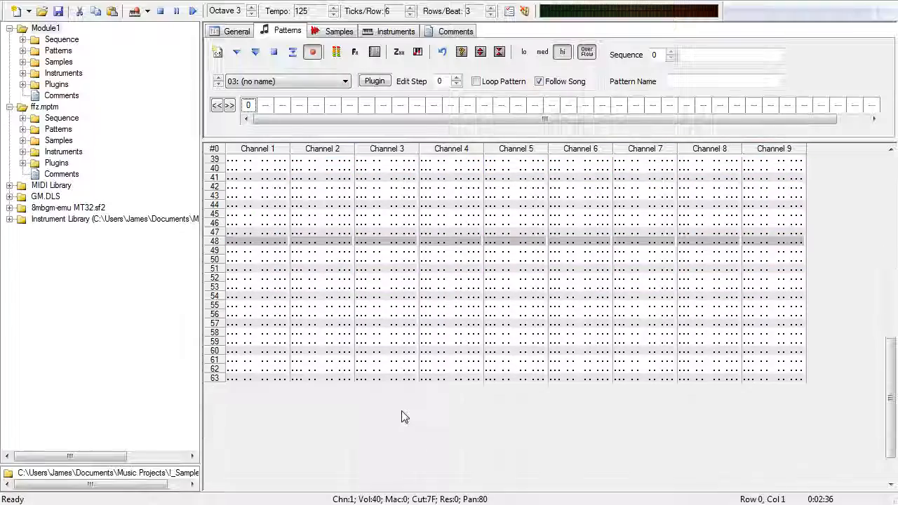
left_click_drag(231, 378, 233, 159)
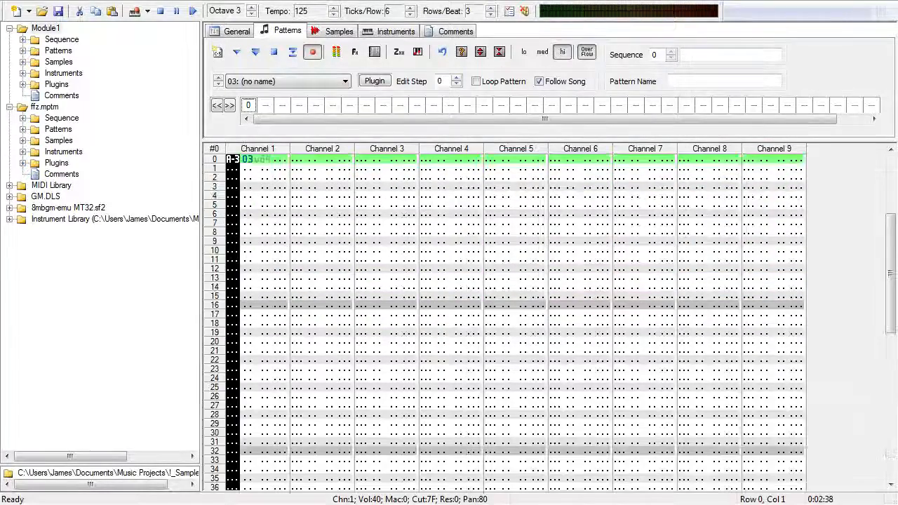
left_click(321, 389)
scroll(320, 388, "down", 6)
scroll(375, 431, "up", 12)
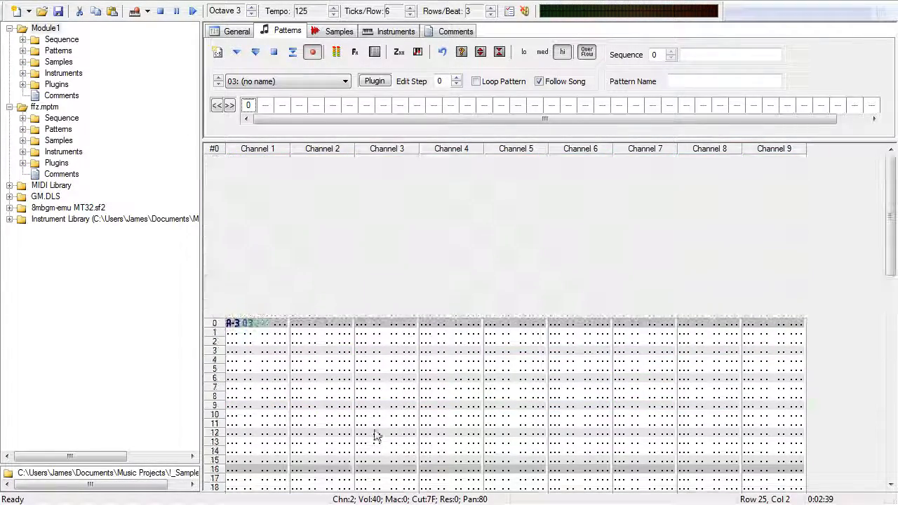
Step: Add a note-off at row 1 and an A-3 note at row 2 of channel 1
left_click(233, 334)
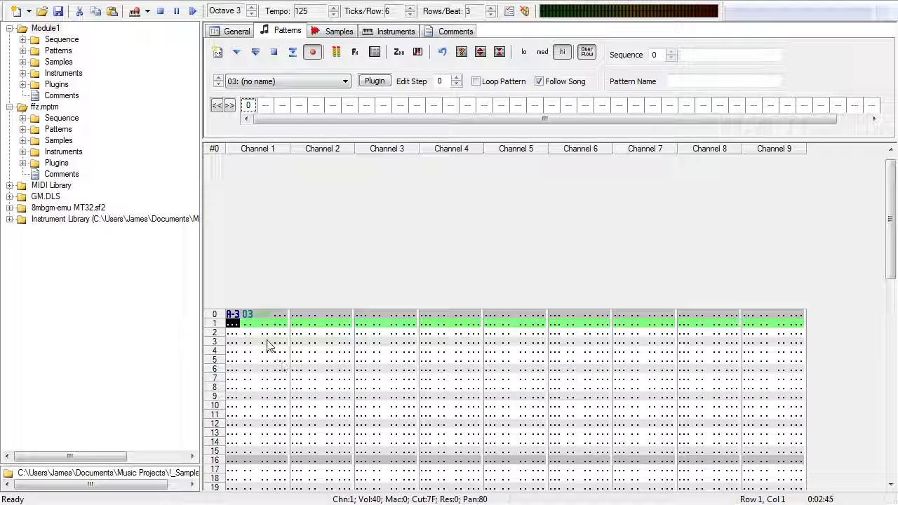
key("equal")
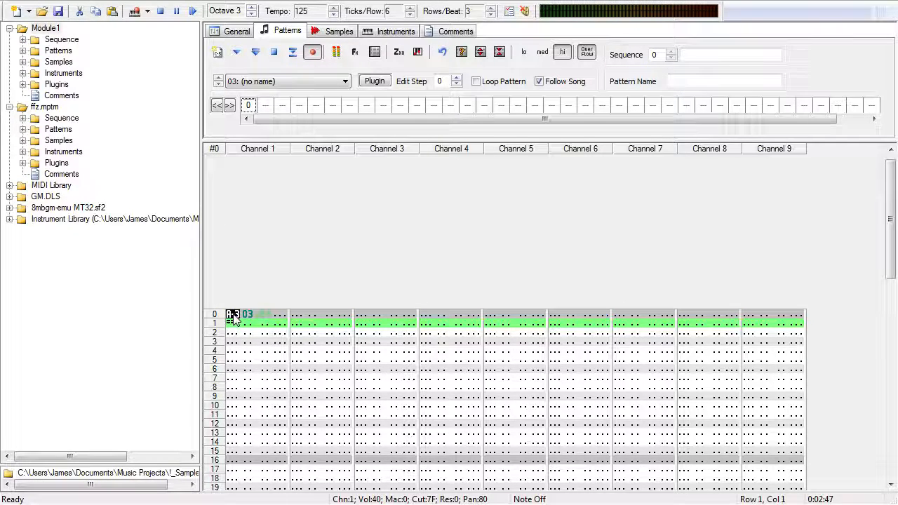
left_click(233, 314)
left_click(232, 332)
left_click(233, 334)
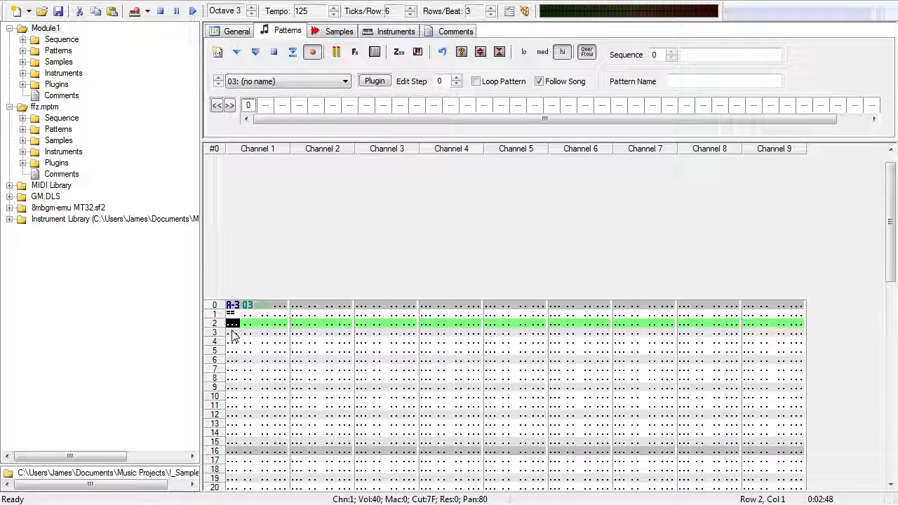
key("n")
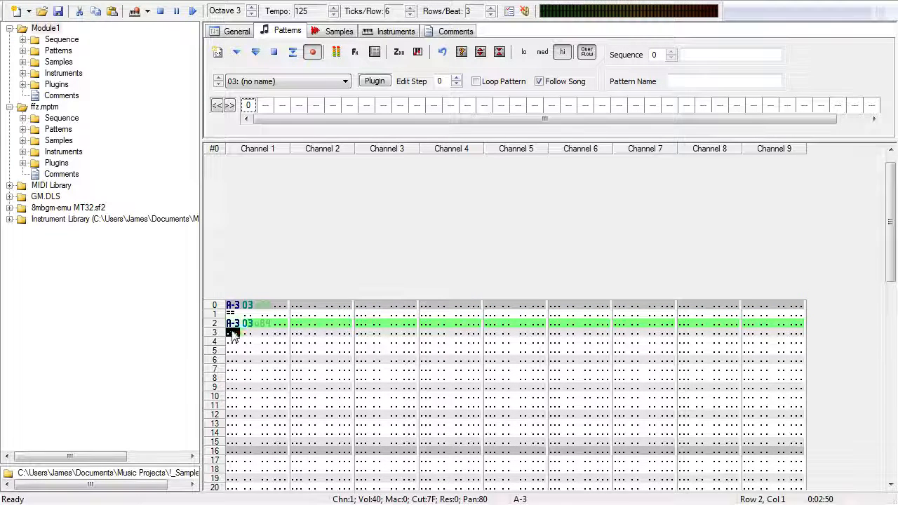
Step: Enter B-3 at row 4 and C-4 at row 5 of channel 1 with instrument 03
left_click(233, 334)
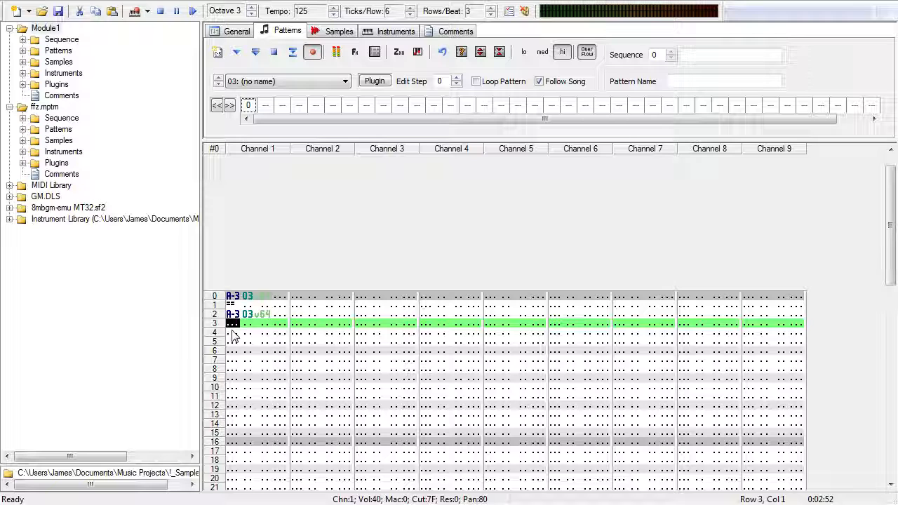
left_click(233, 337)
key("j")
key("m")
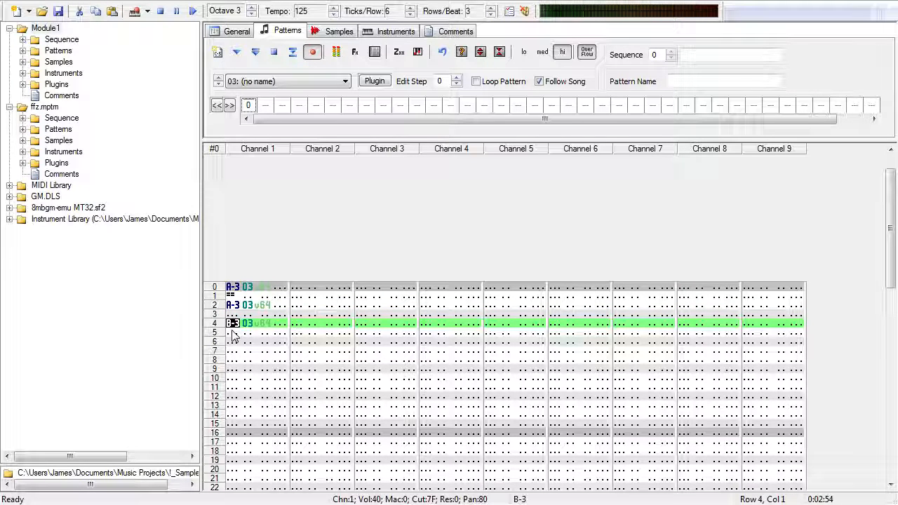
left_click(233, 337)
key("q")
Step: Enter B-3 at row 7 and A-3 at row 8 of channel 1, with a note-off at row 9
left_click(233, 337)
left_click(233, 337)
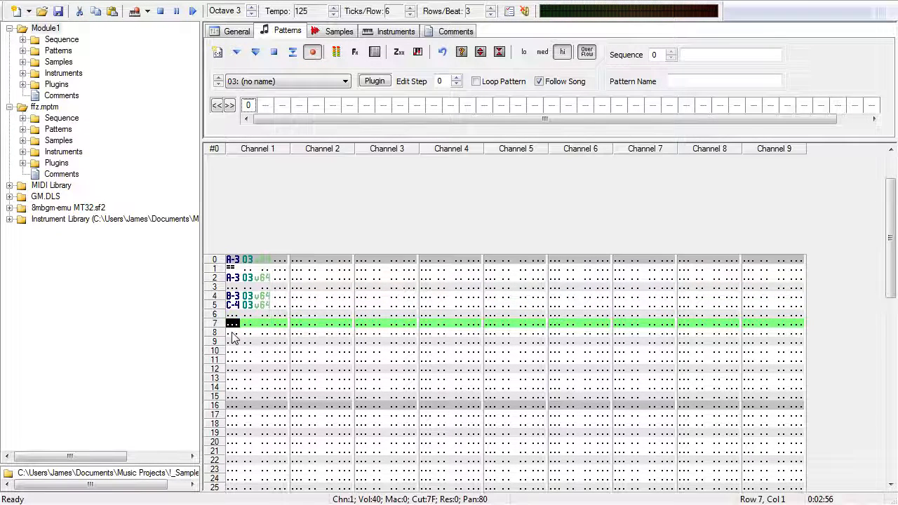
key("j")
key("m")
left_click(233, 334)
key("q")
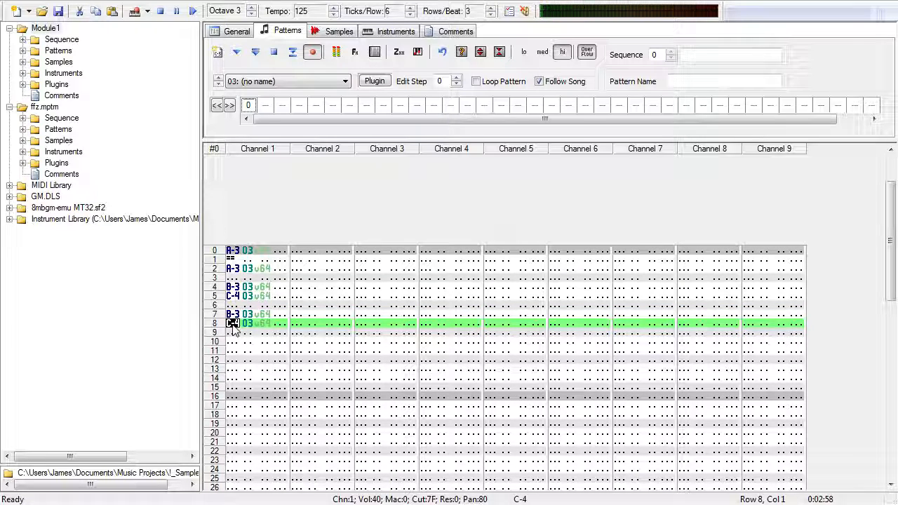
key("6")
key("n")
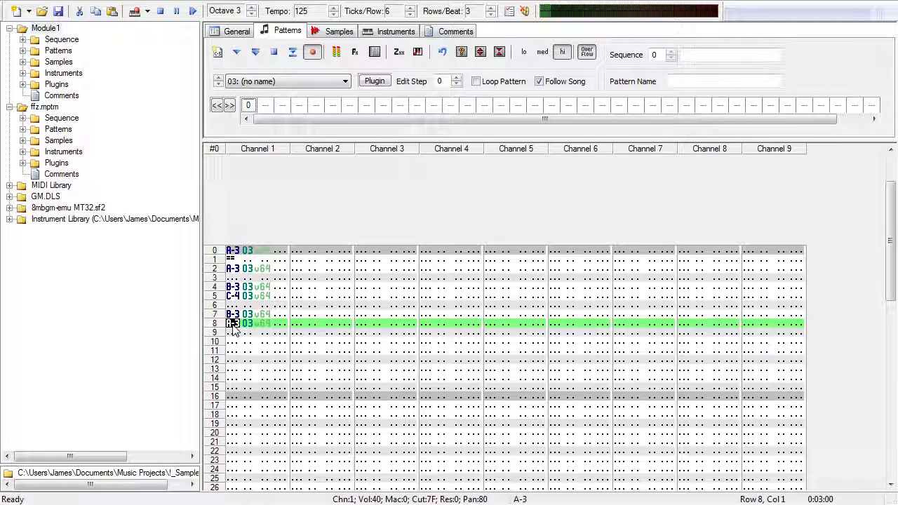
Step: Enable pattern looping, play the bass line from the start and stop playback
left_click(258, 56)
left_click(270, 59)
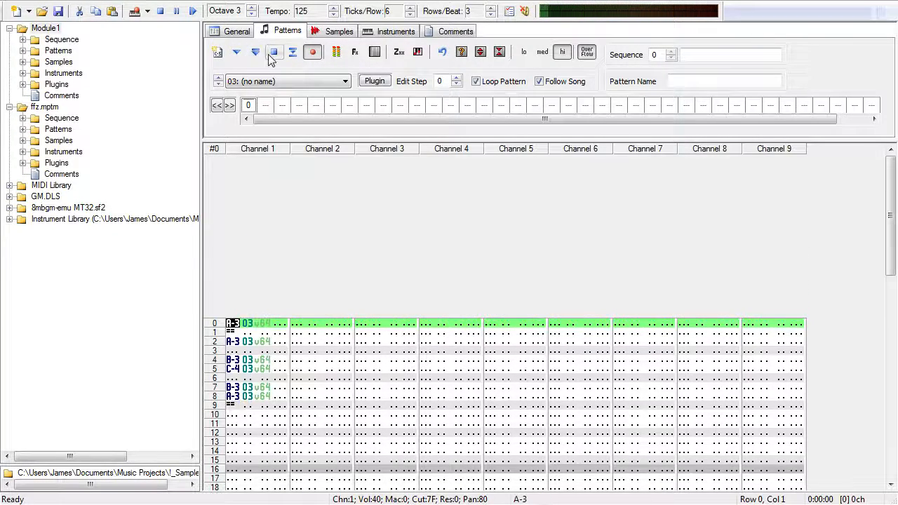
left_click(294, 56)
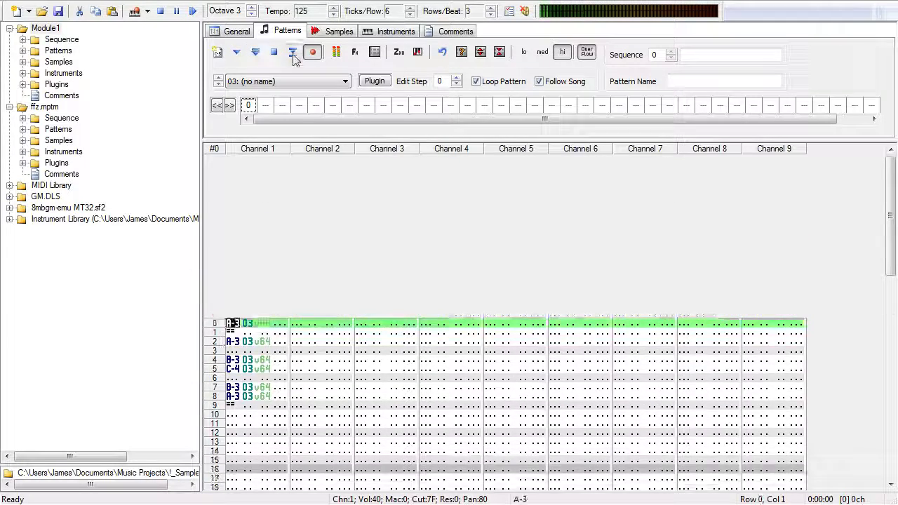
left_click(277, 54)
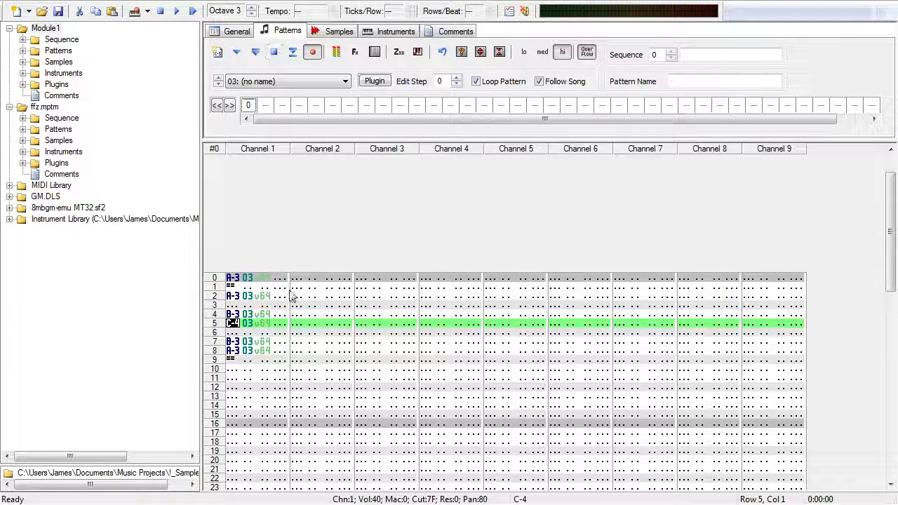
Step: Insert an empty row at row 1 of channel 1, shifting the note-off and following notes down
left_click(237, 289)
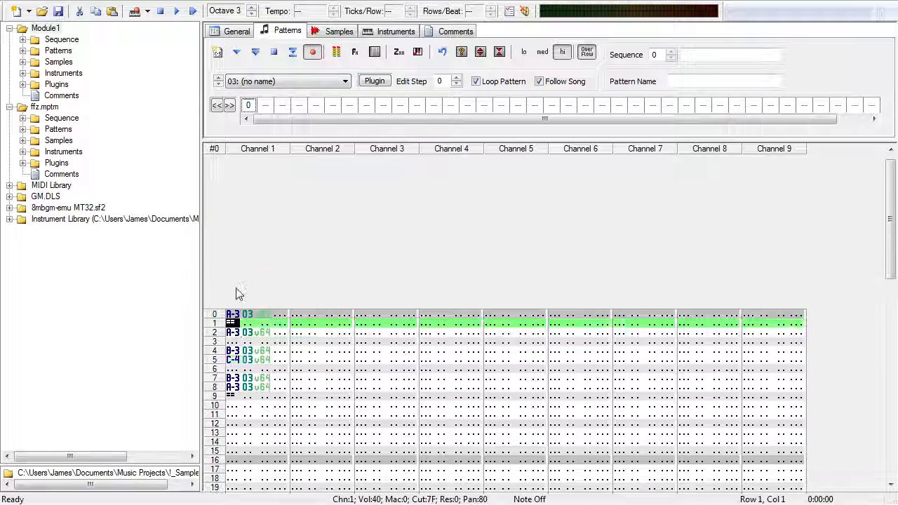
key("Insert")
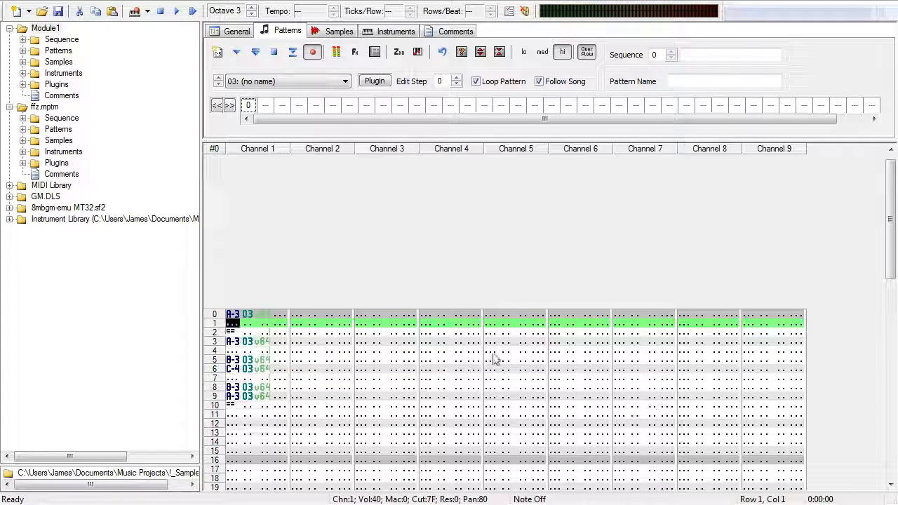
Step: Set the initial tempo to 250 and play the song from the start
left_click(231, 32)
left_click_drag(245, 160, 215, 160)
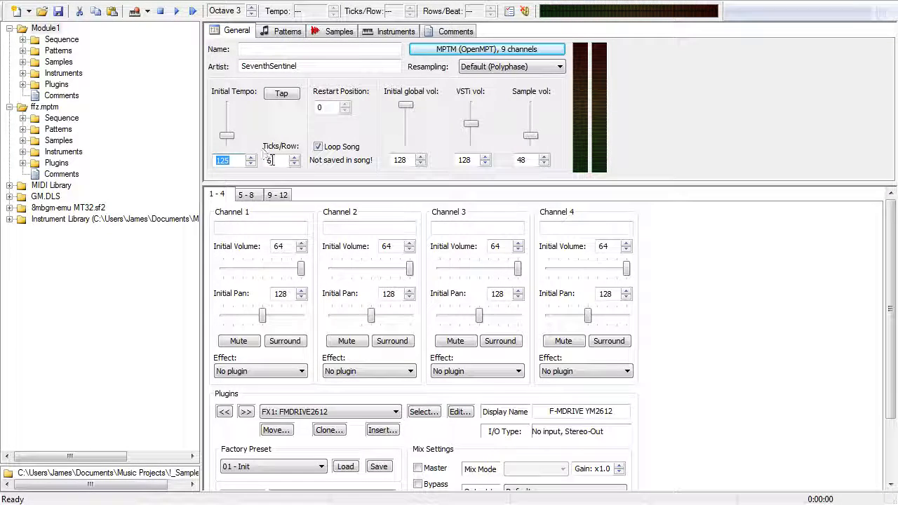
type("250")
left_click(282, 32)
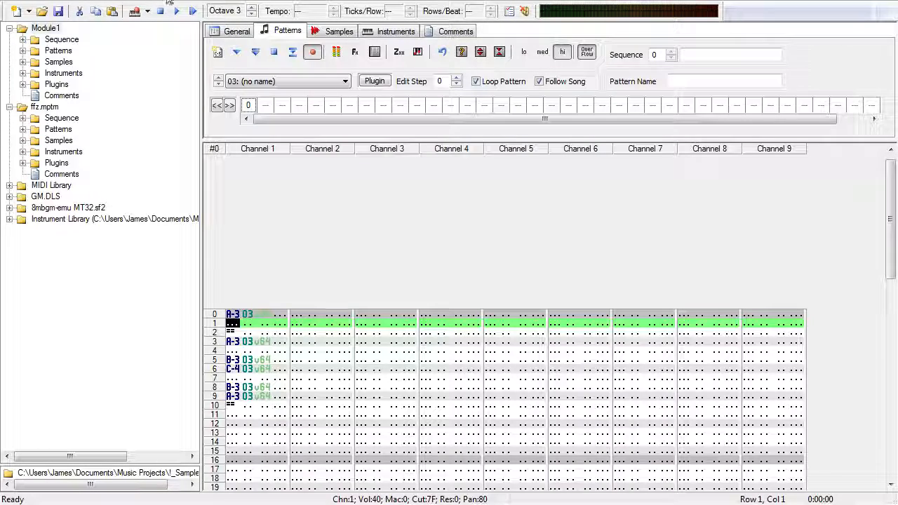
left_click(193, 11)
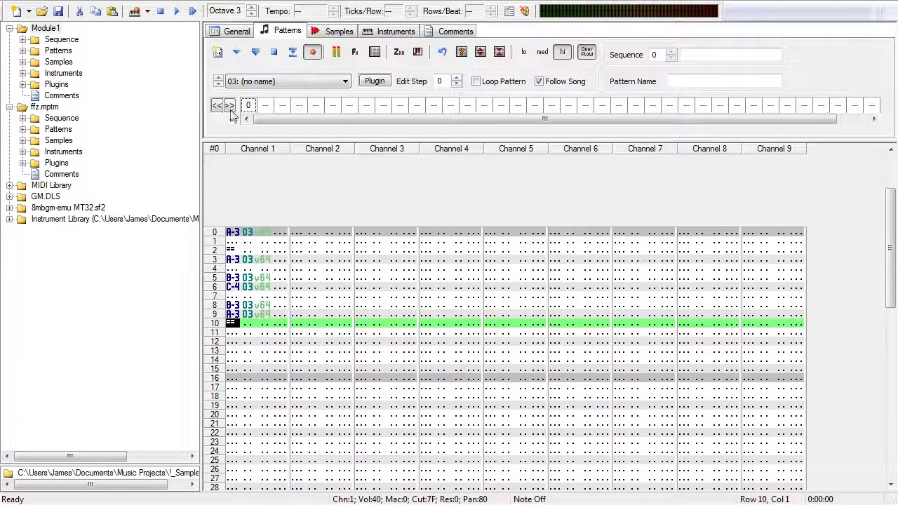
Step: Set the initial tempo to 200, then play the song and the looped pattern to check the pace
left_click(237, 31)
left_click_drag(237, 161, 219, 160)
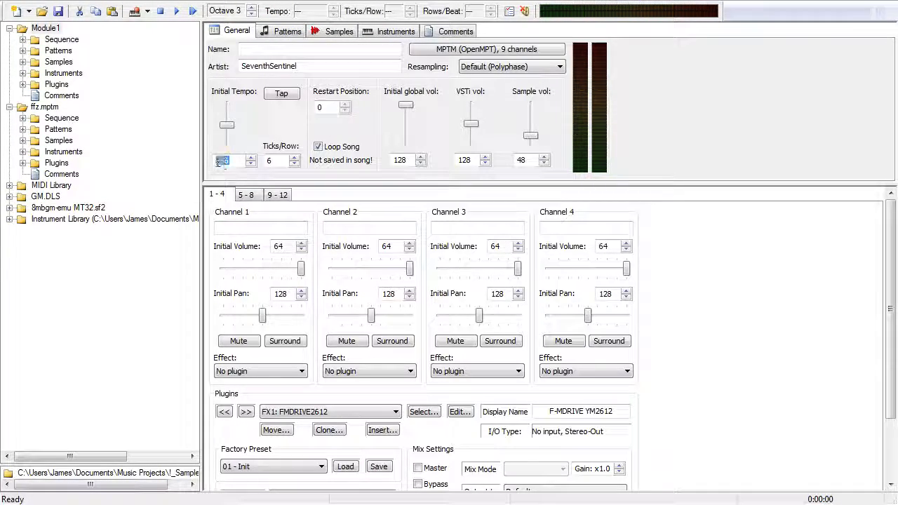
type("200")
left_click(177, 11)
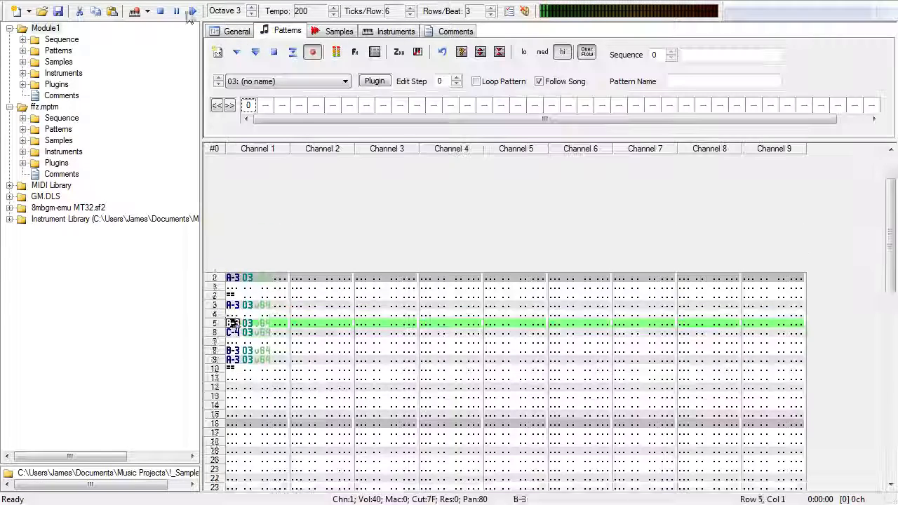
left_click(160, 12)
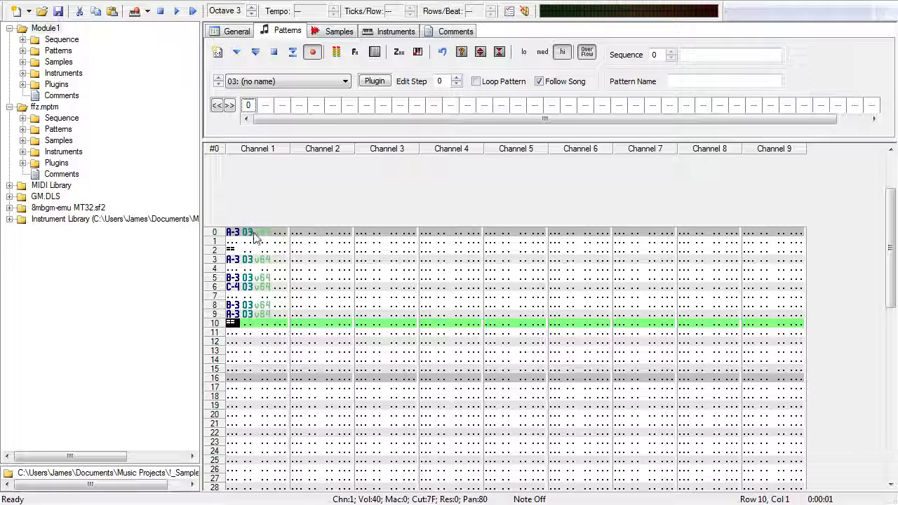
left_click(256, 52)
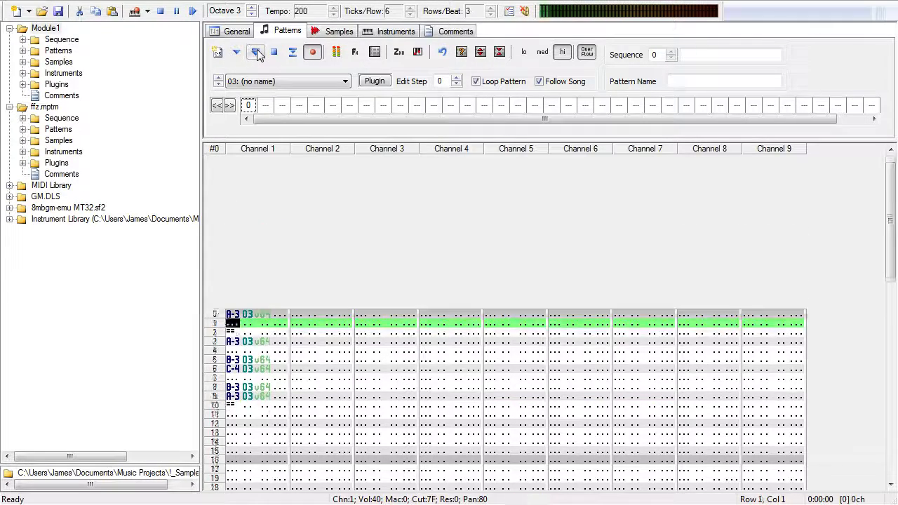
key("F8")
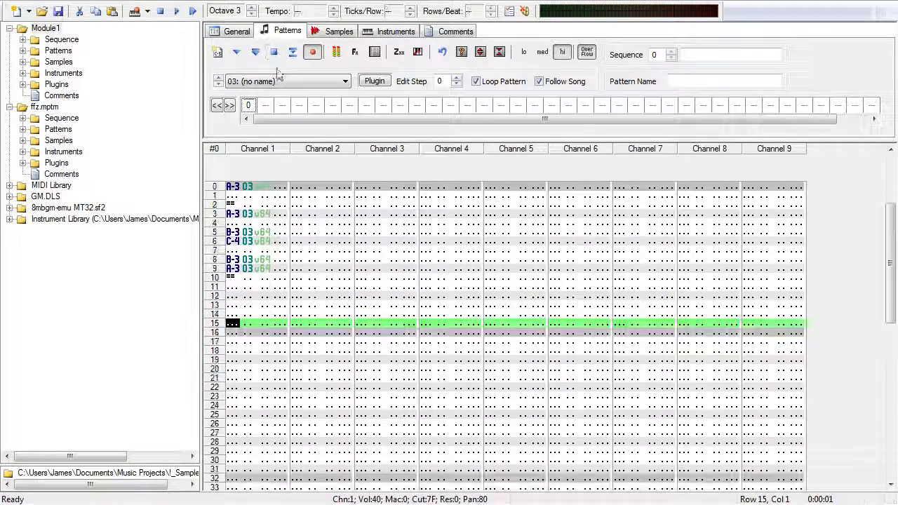
Step: Insert an empty row at row 10 of channel 1 above the closing note-off and play the pattern from the start
left_click(228, 283)
left_click(257, 54)
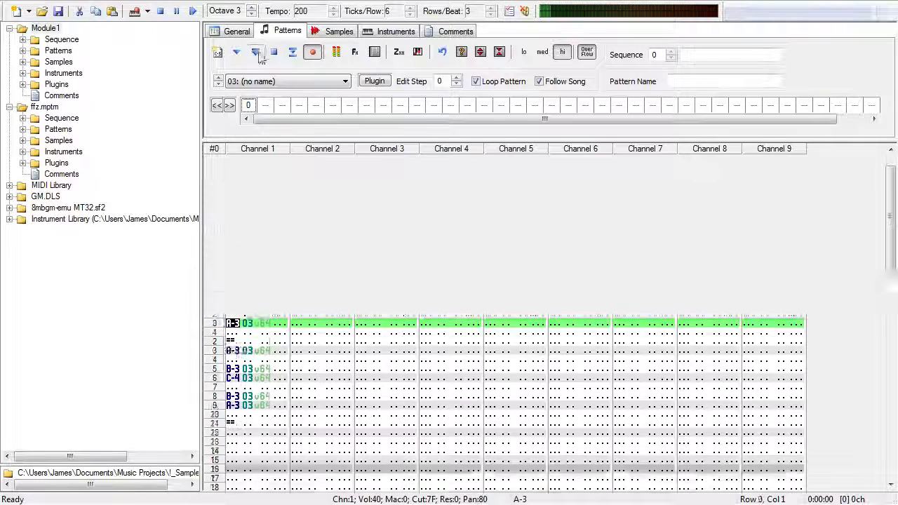
key("F8")
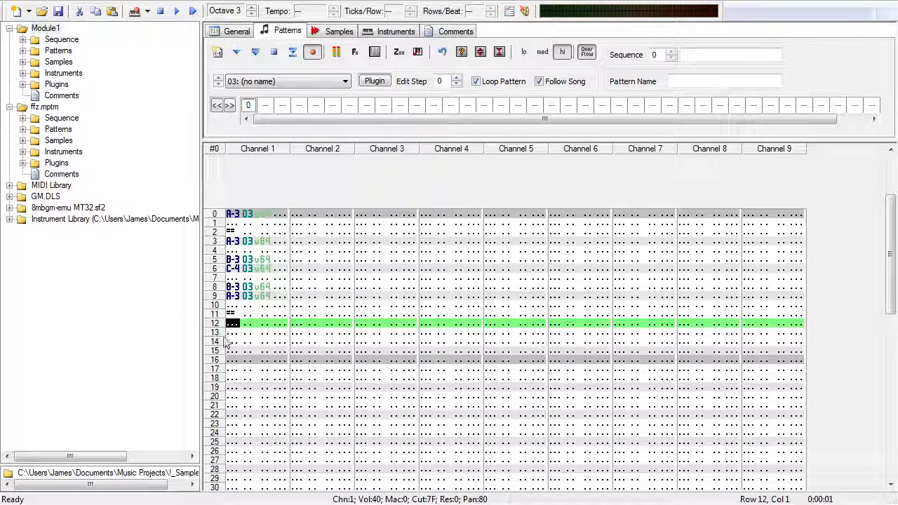
scroll(353, 232, "down", 4)
scroll(351, 225, "up", 6)
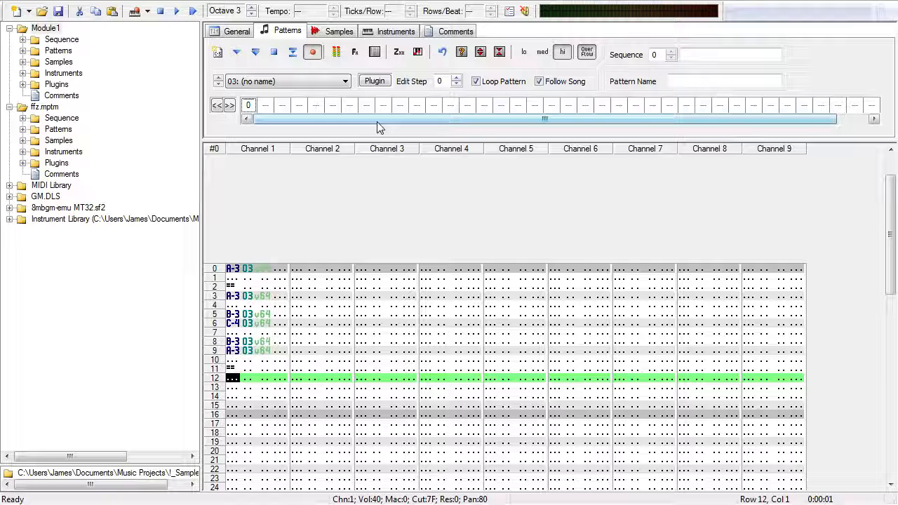
Step: View the note properties for the effect cell at row 0 of channel 1, then close the dialog
left_click(463, 54)
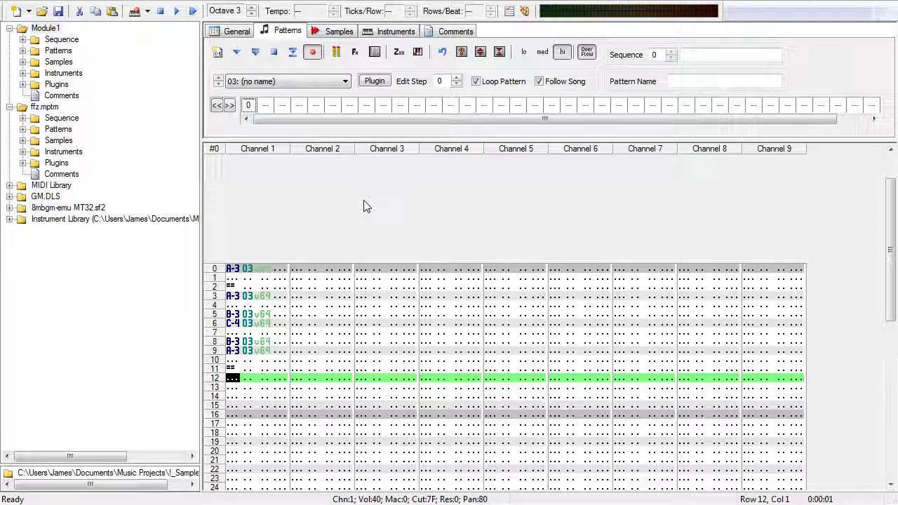
left_click(276, 269)
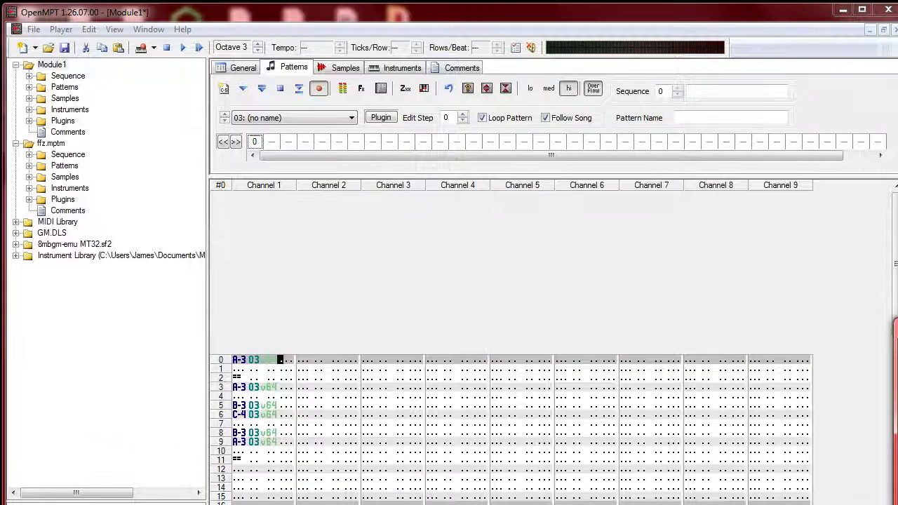
left_click(308, 364)
double_click(281, 361)
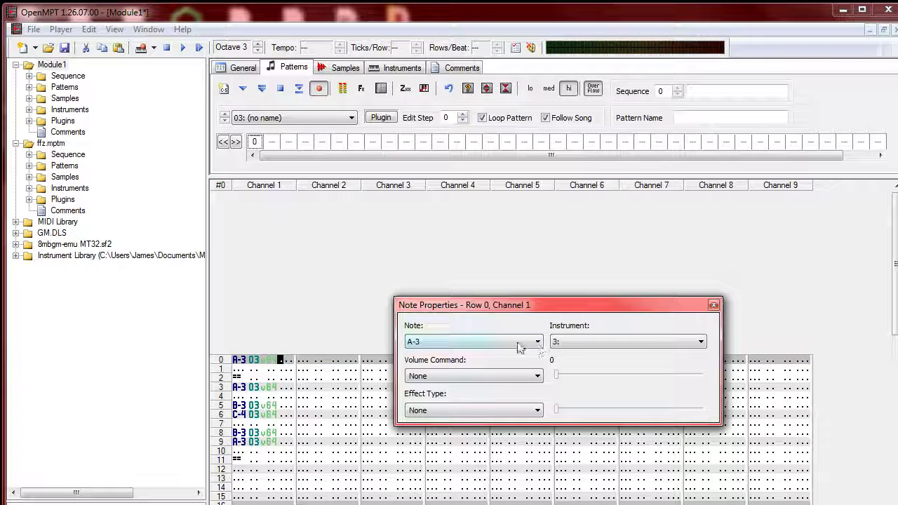
left_click_drag(551, 303, 500, 210)
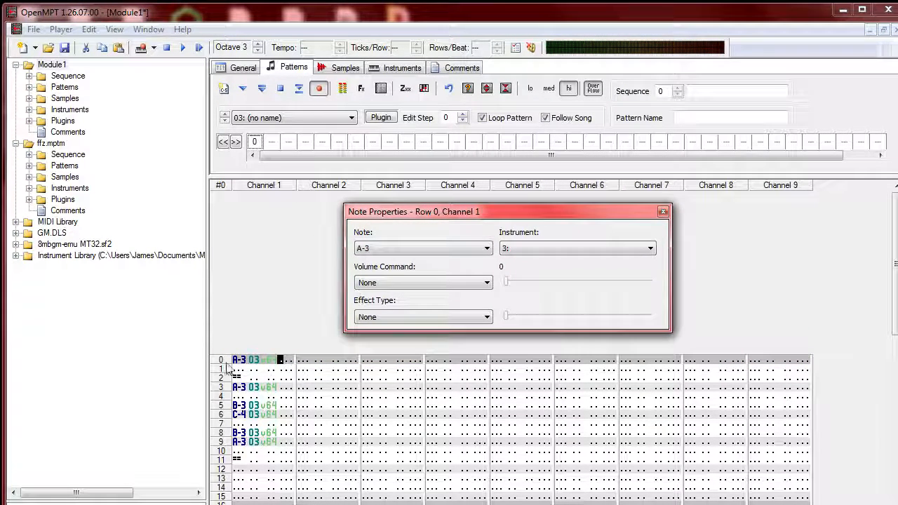
left_click(663, 211)
Step: Step through the note, instrument, volume and effect columns of row 0 in channel 1
left_click(240, 362)
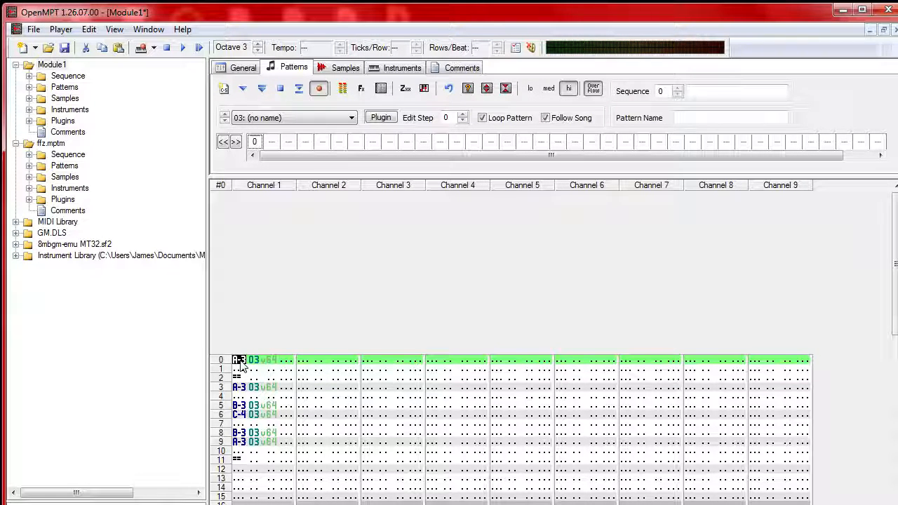
key("Right")
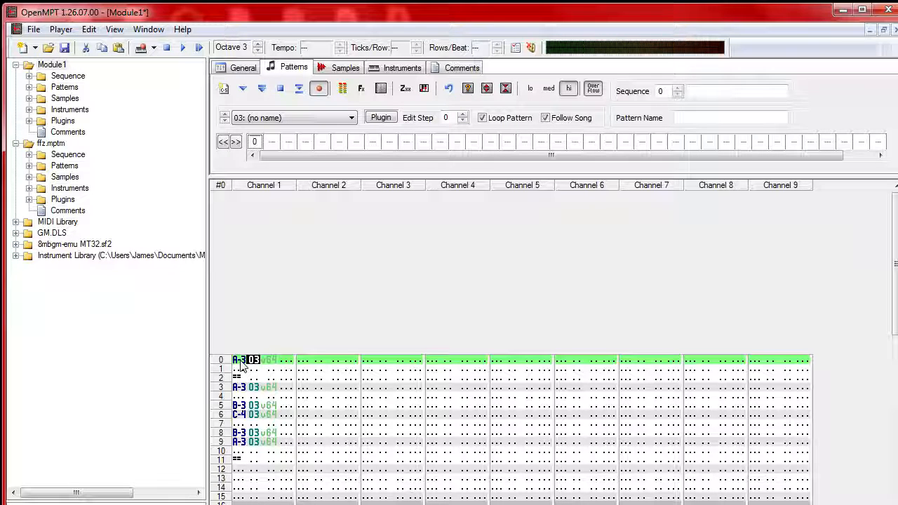
key("Right")
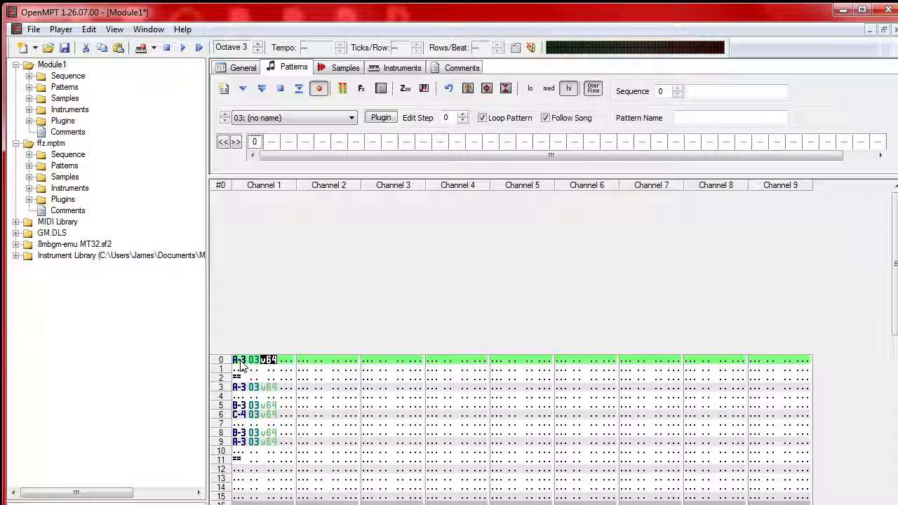
key("Right")
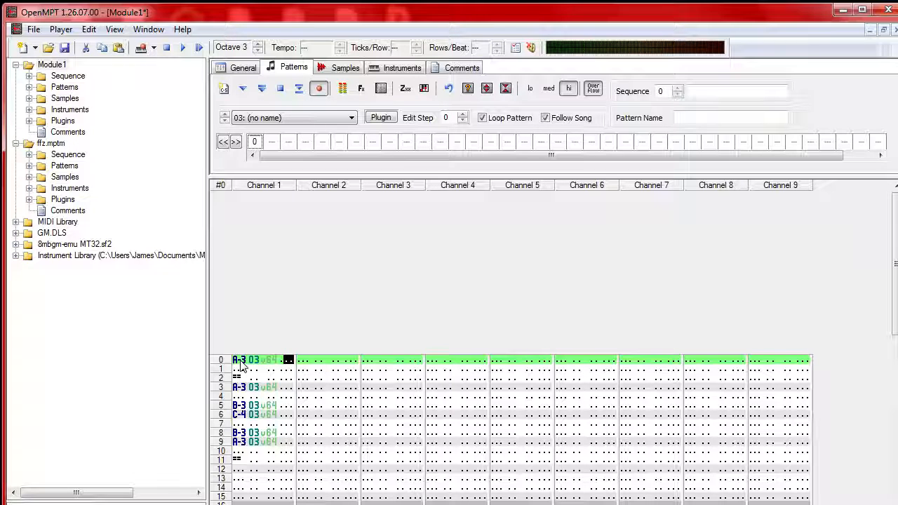
Step: Assign the Axx: Set Speed effect at 1 tick per row to the note at row 0 of channel 1
double_click(283, 361)
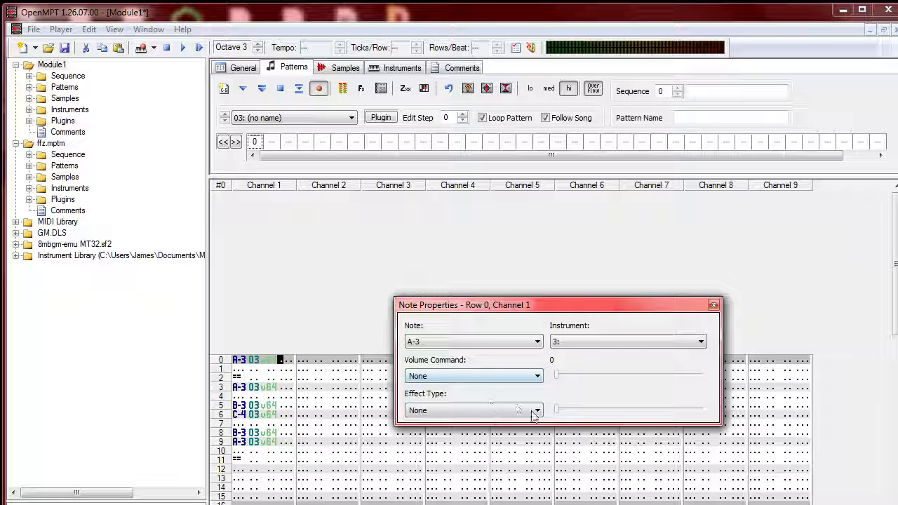
left_click(462, 376)
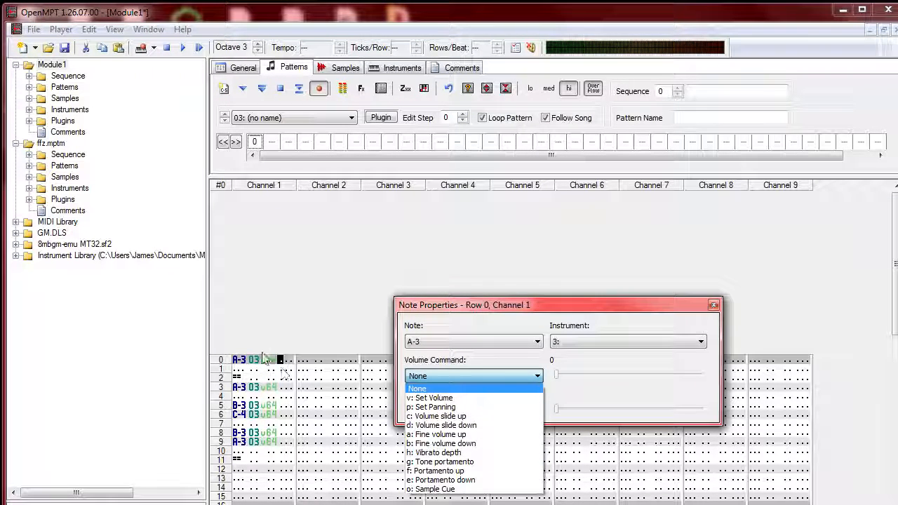
left_click(572, 342)
left_click(572, 341)
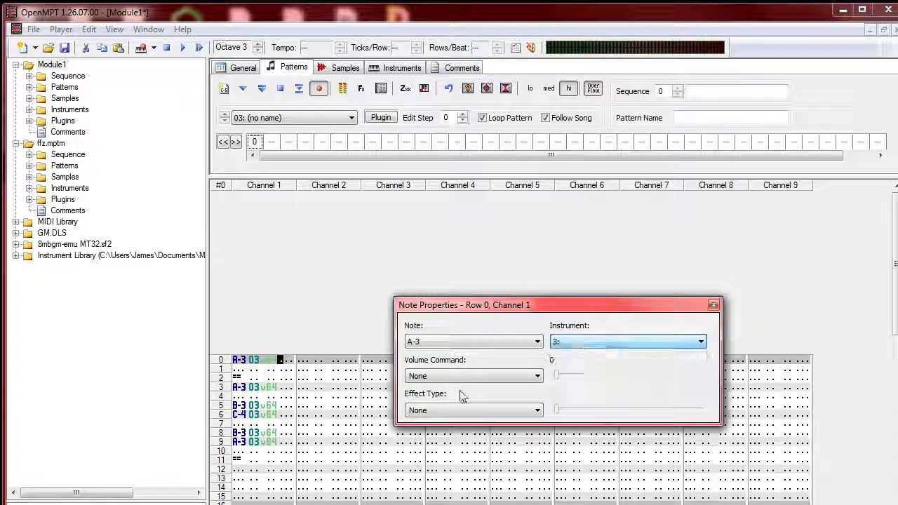
left_click(456, 413)
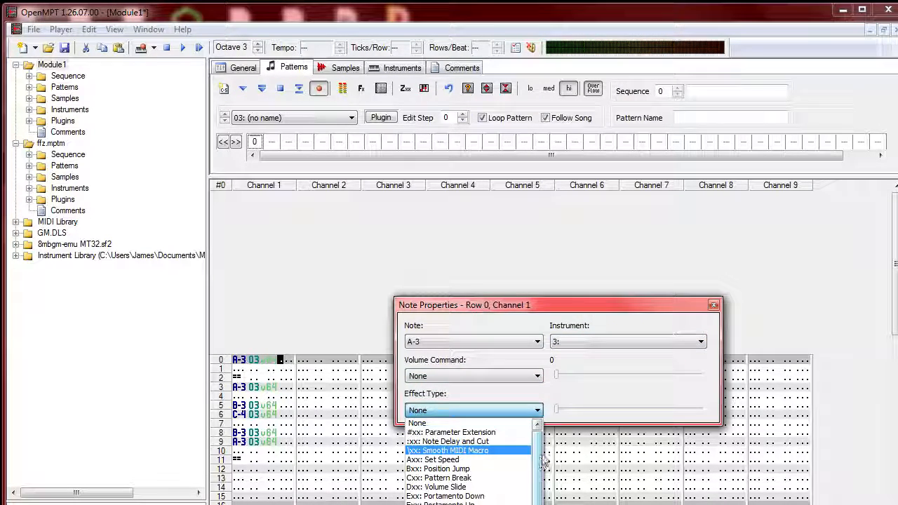
left_click(505, 461)
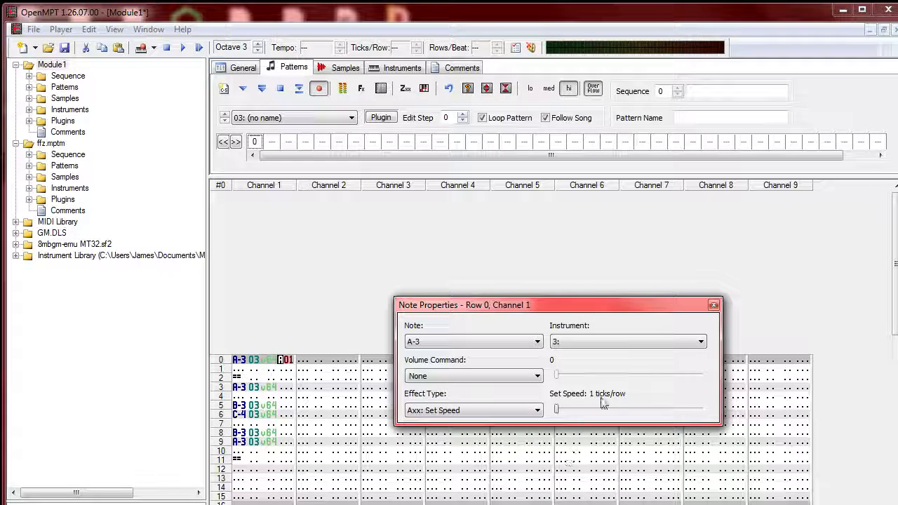
left_click(714, 306)
Step: Play the pattern and the song from the start to hear the effect of the A01 speed command
left_click(261, 88)
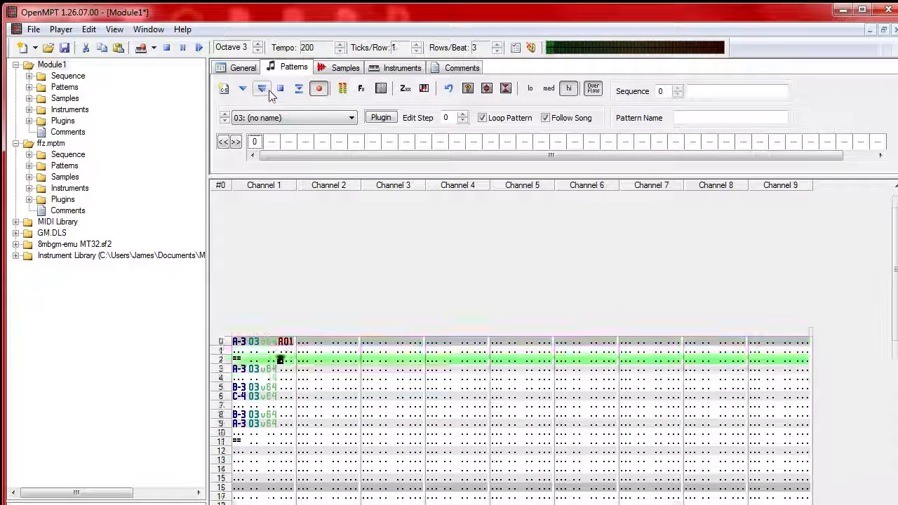
left_click(284, 296)
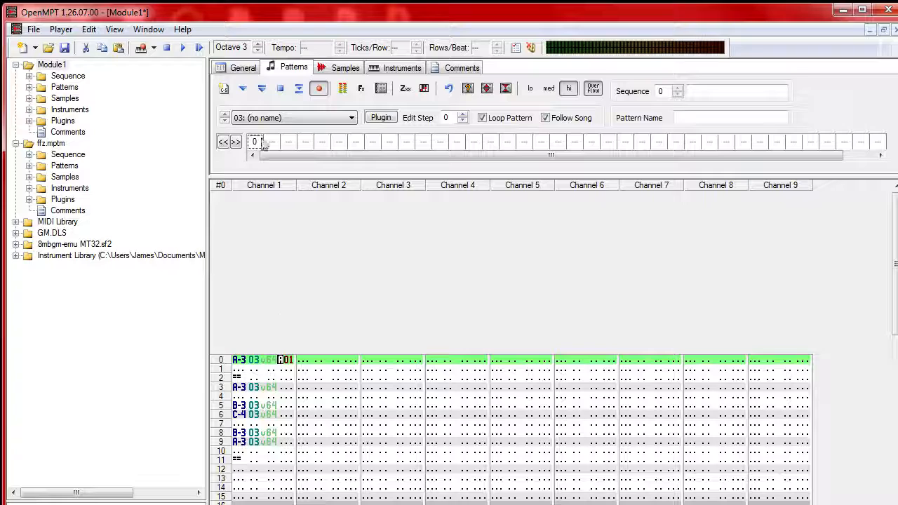
left_click(299, 90)
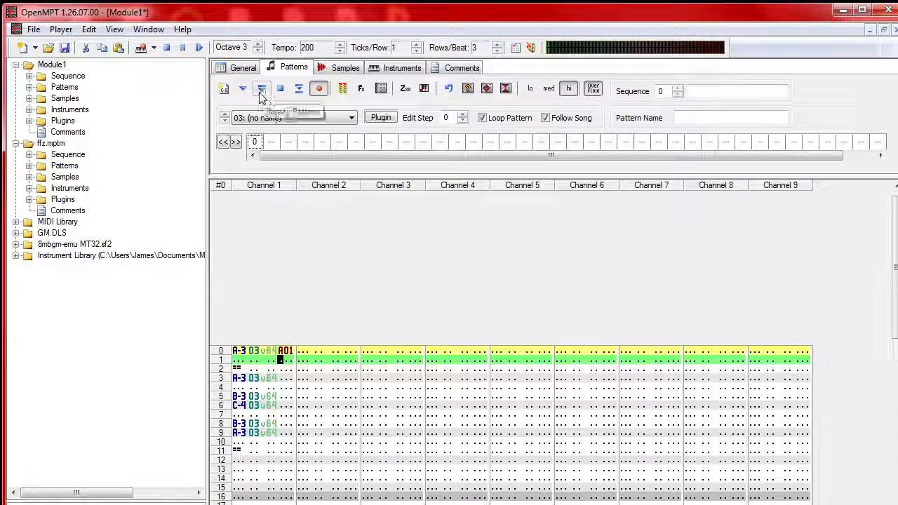
left_click(262, 91)
left_click(280, 92)
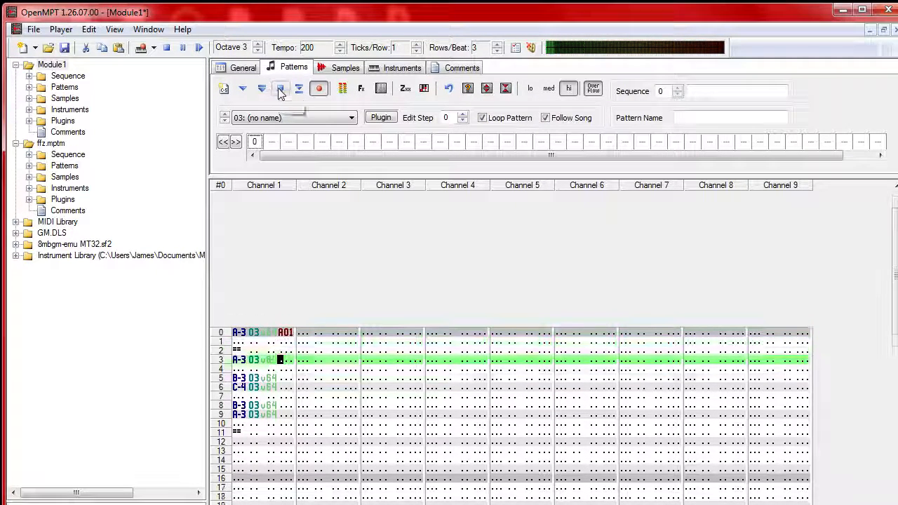
left_click(287, 279)
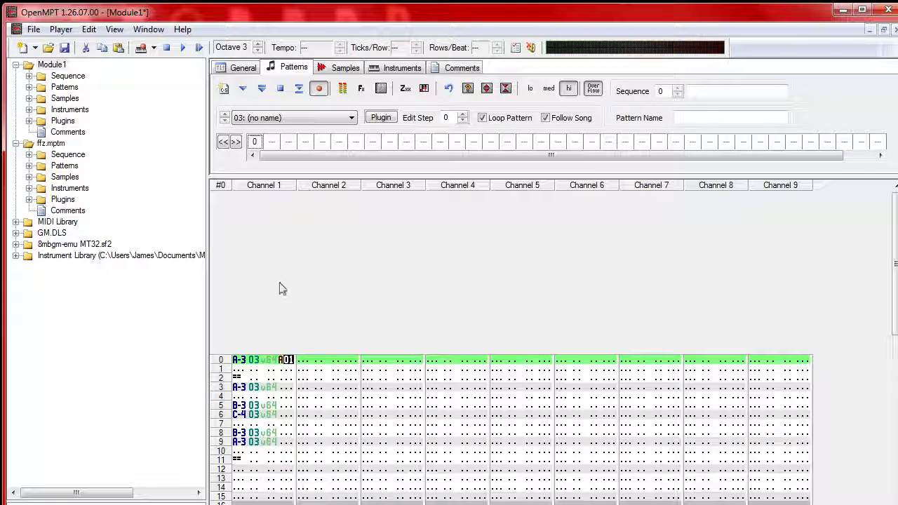
left_click(199, 49)
left_click(167, 48)
Step: Set the speed effect's parameter at row 0 of channel 1 to 03, then play and stop the song
left_click(289, 278)
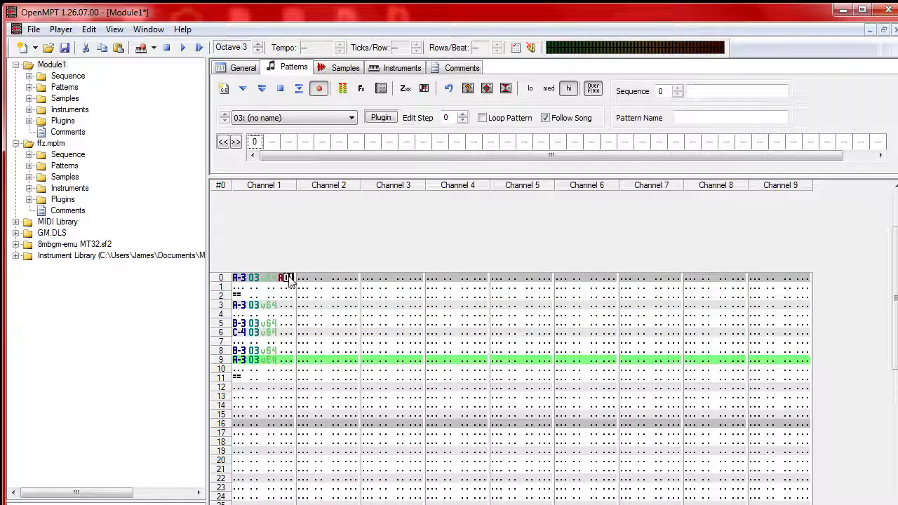
type("3")
left_click(199, 48)
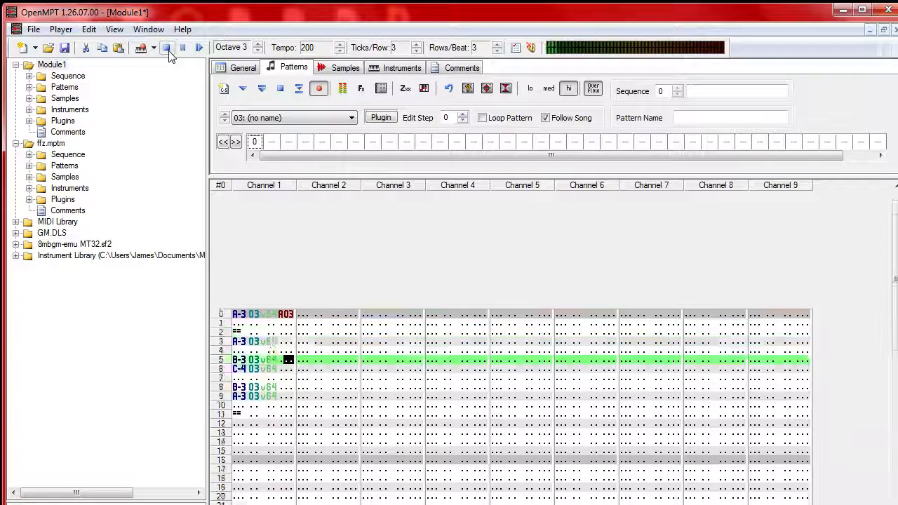
left_click(167, 47)
Step: Browse the available effect types in the note properties of row 0, channel 1, and close the dialog without changing the effect
left_click(284, 275)
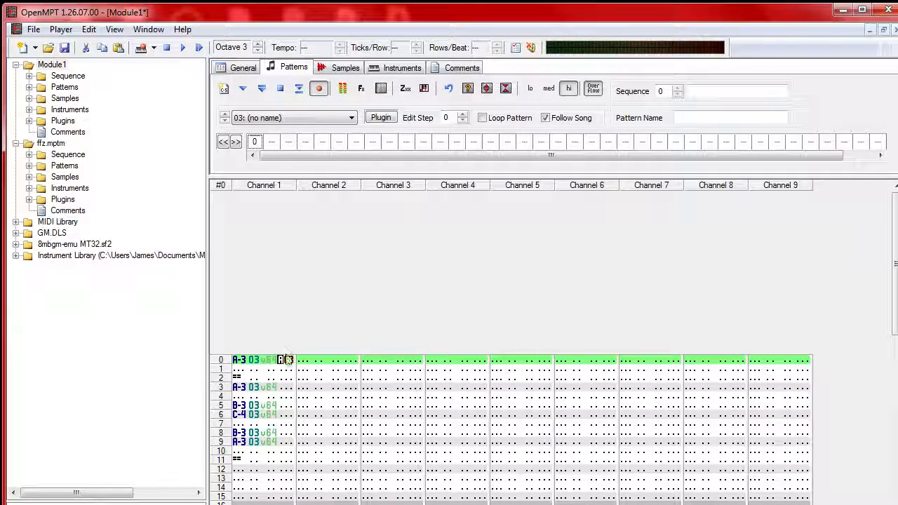
double_click(285, 361)
left_click(511, 414)
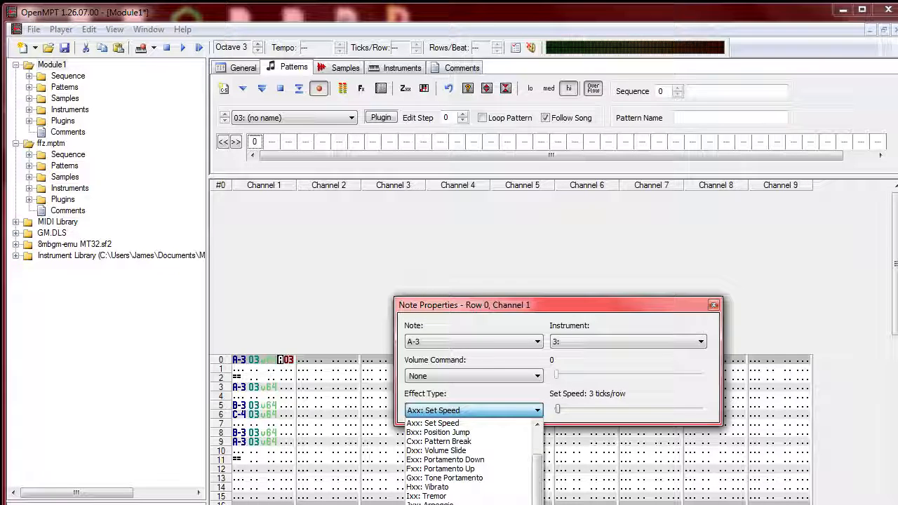
scroll(474, 463, "down", 3)
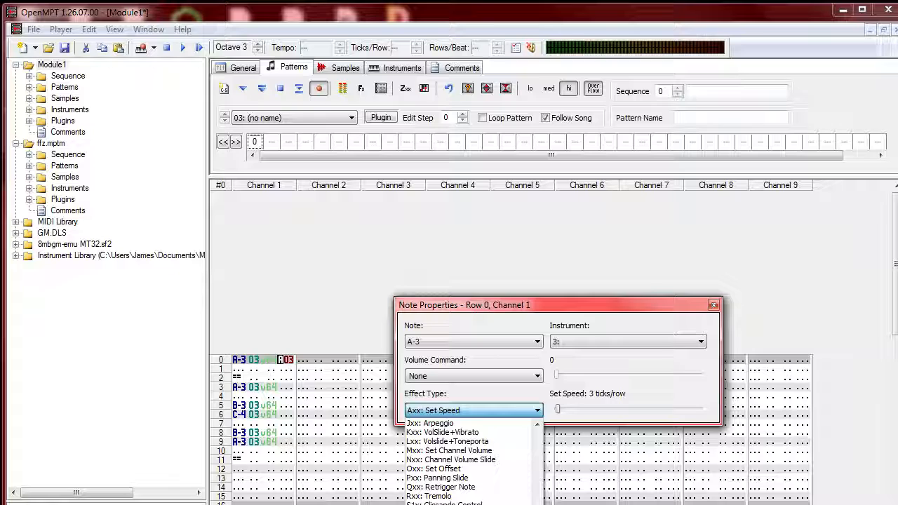
left_click(656, 315)
left_click(714, 305)
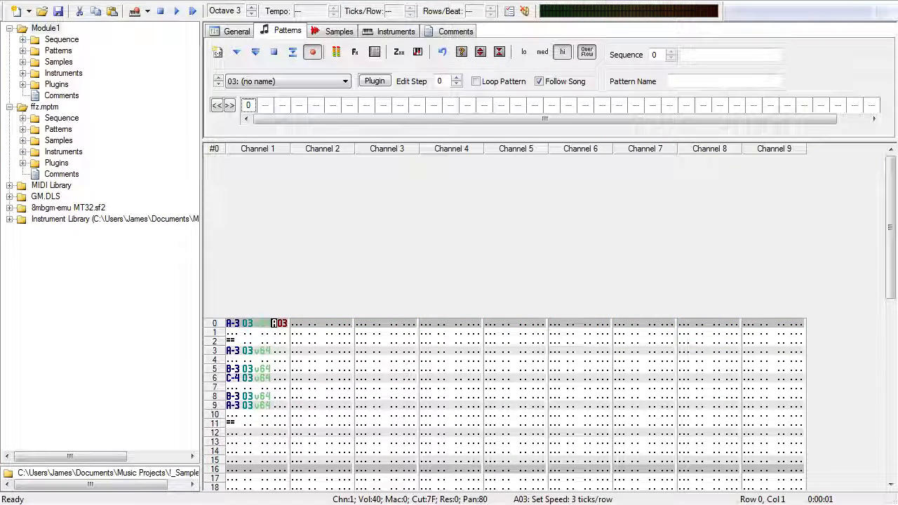
Step: Clear the speed effect from row 0 of channel 1 and play the pattern to hear the bass line
left_click(275, 323)
key("Delete")
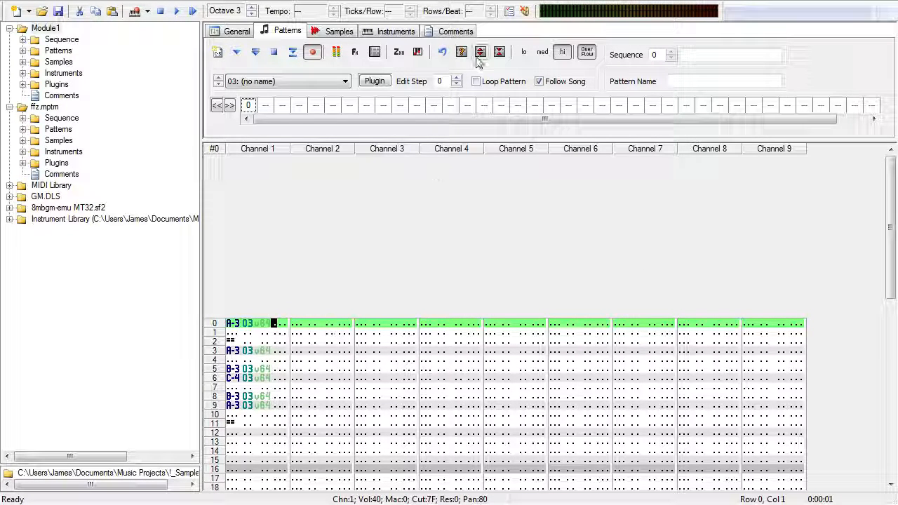
left_click(262, 406)
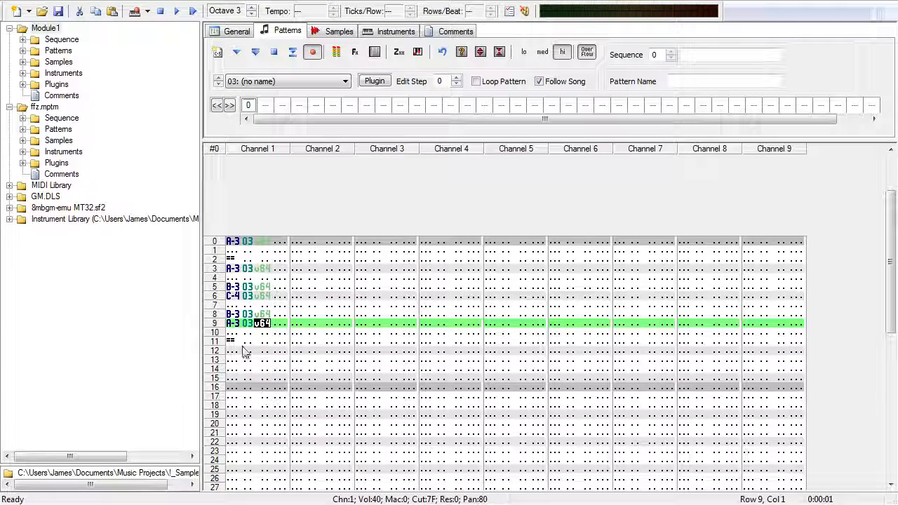
left_click(257, 52)
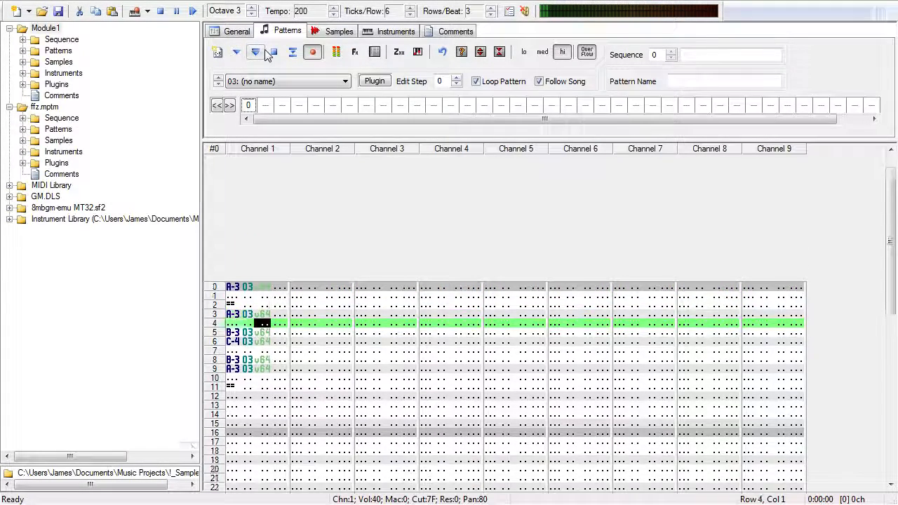
left_click(274, 52)
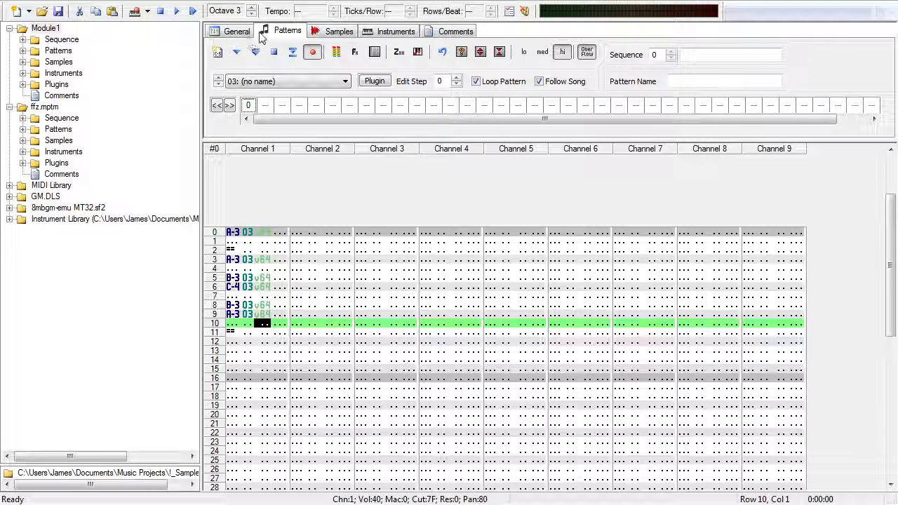
left_click(177, 11)
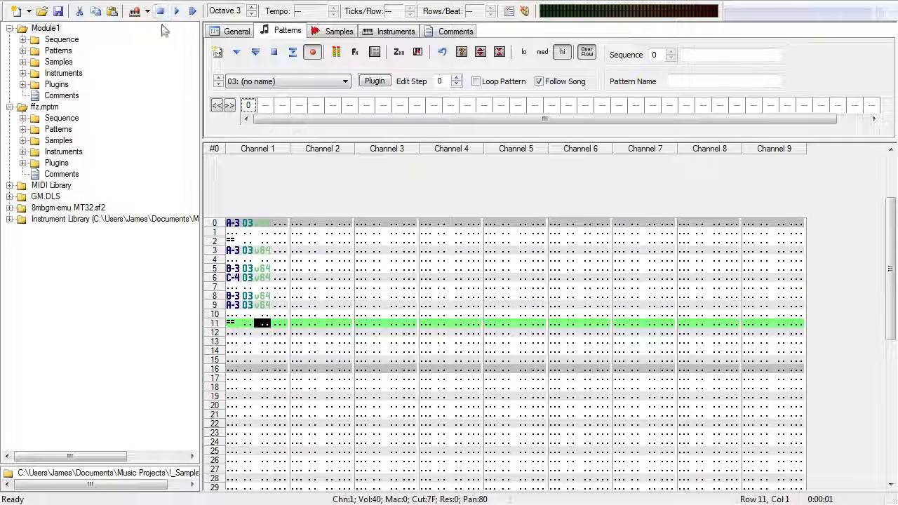
Step: Play the pattern up to row 12, then enter D-4 at row 12, A-3 at row 14 and C-4 at row 15 of channel 1
left_click(231, 334)
left_click(236, 52)
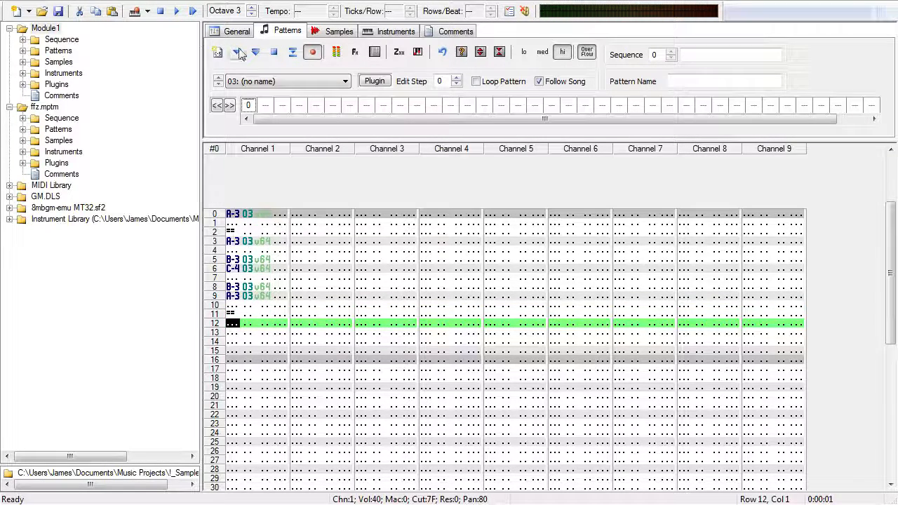
left_click(275, 52)
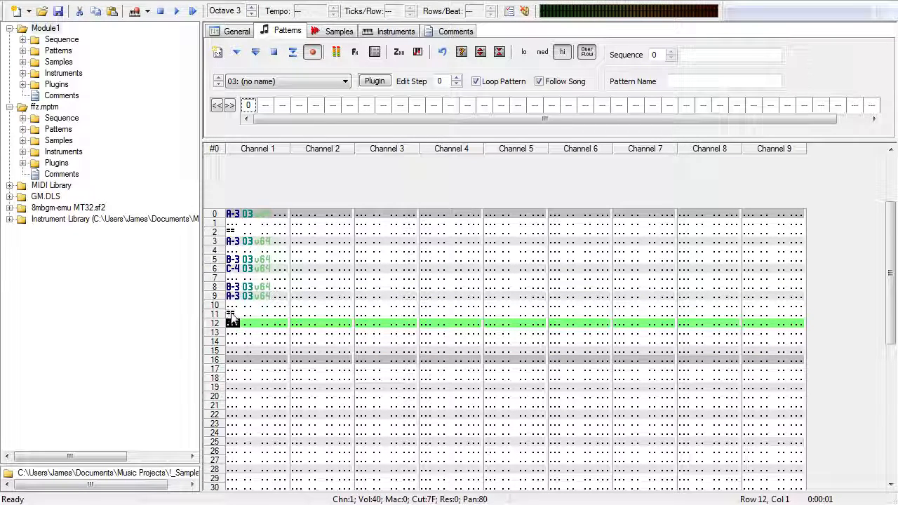
key("3")
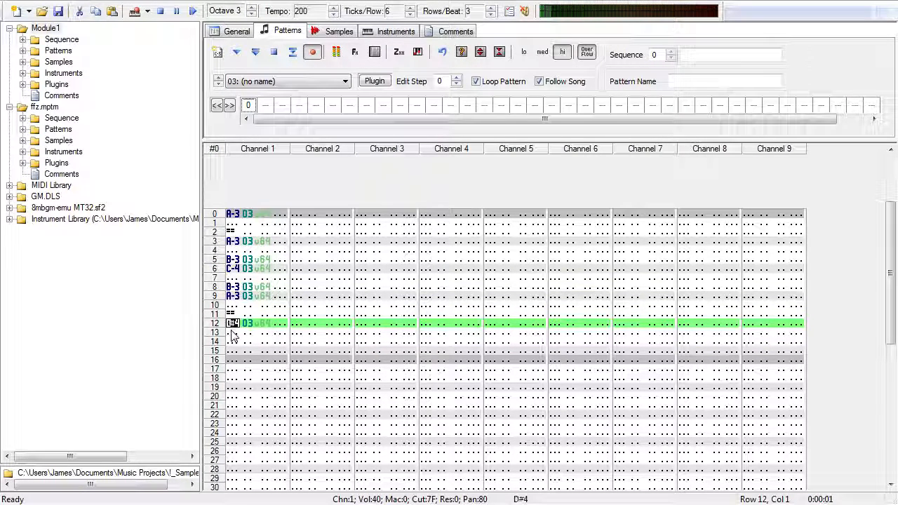
key("w")
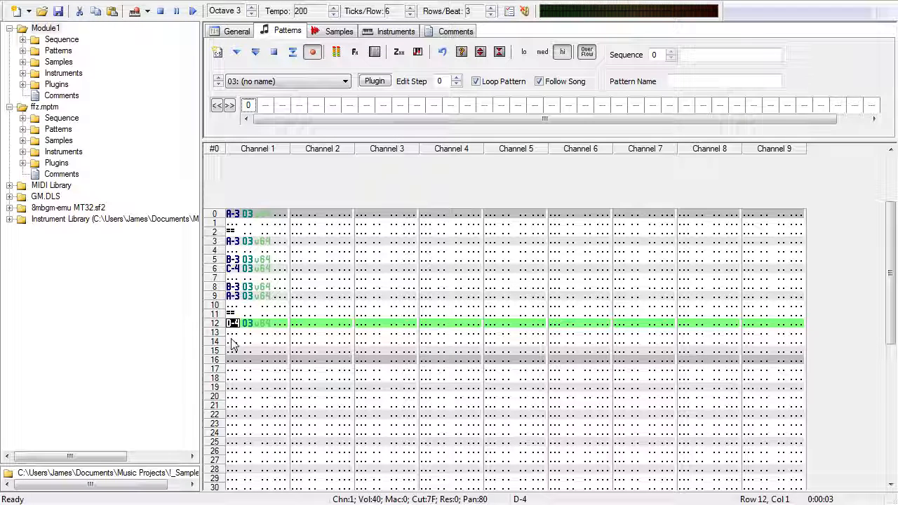
key("Down")
key("Down")
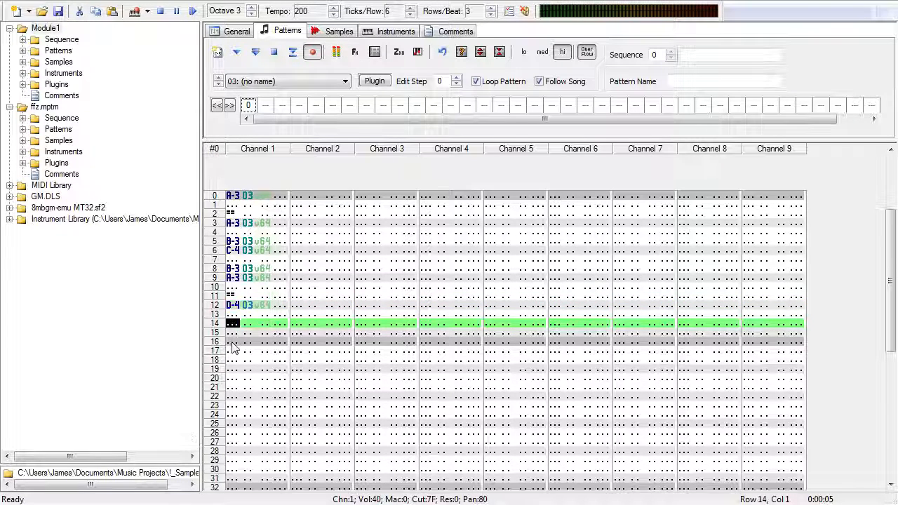
key("q")
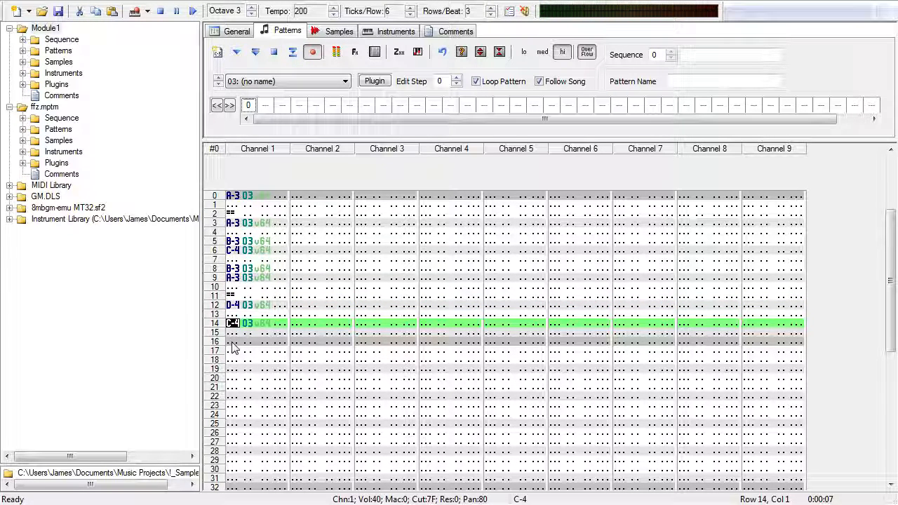
key("n")
key("Down")
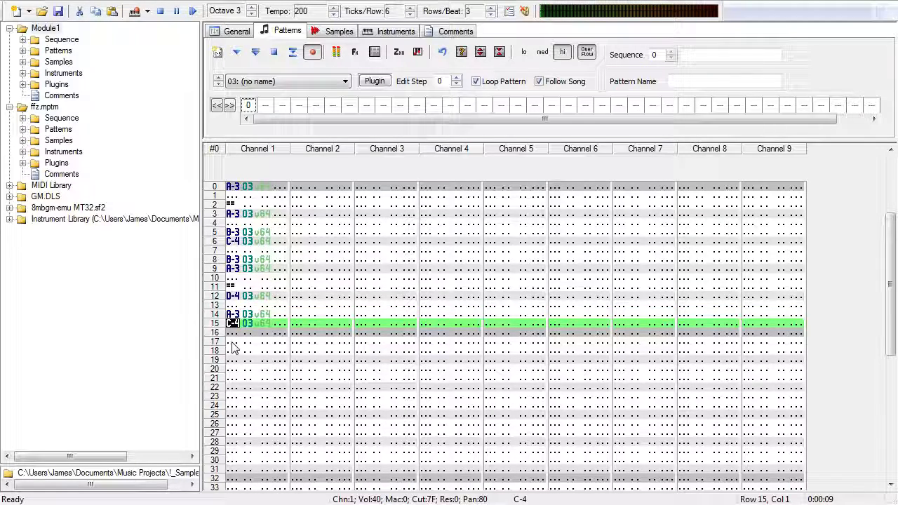
Step: Enter A-3 at row 17, B-3 at row 18 and C-4 at row 20 of channel 1, and play the line
key("Down")
key("Down")
key("n")
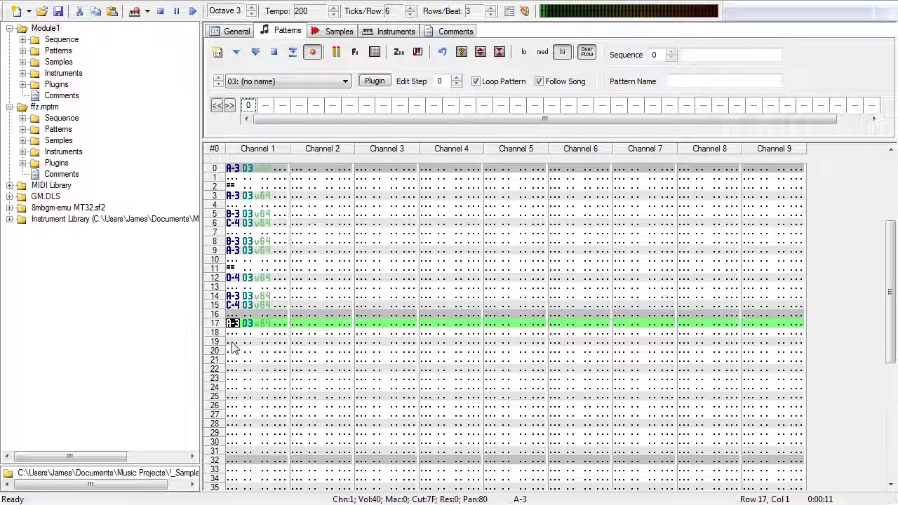
key("Down")
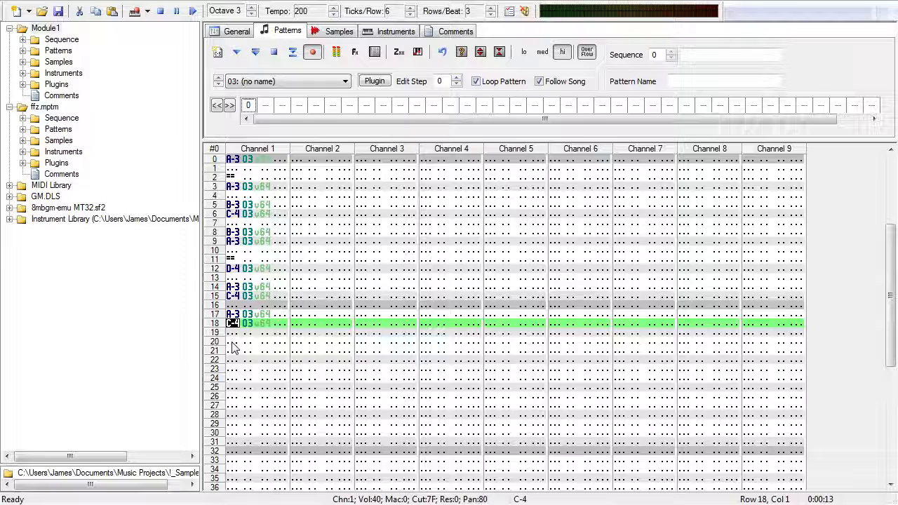
key("bracketright")
key("Down")
key("Down")
key("s")
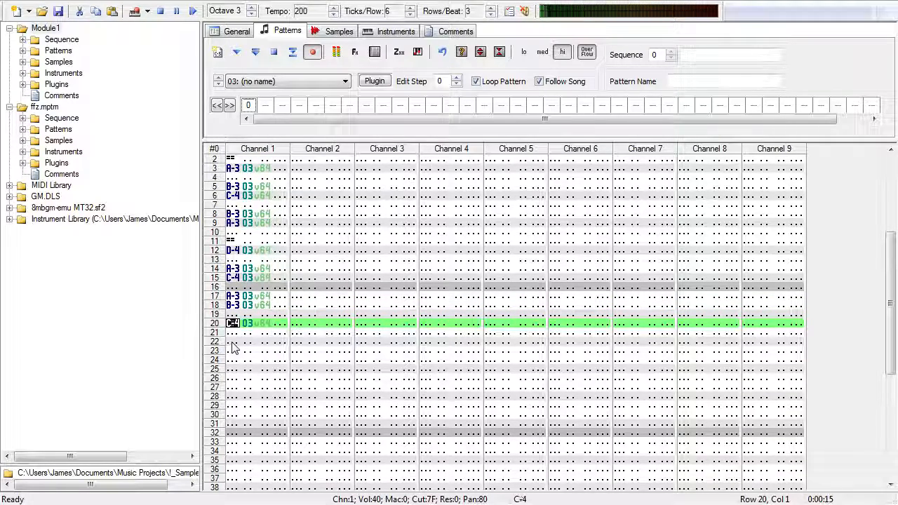
left_click(275, 52)
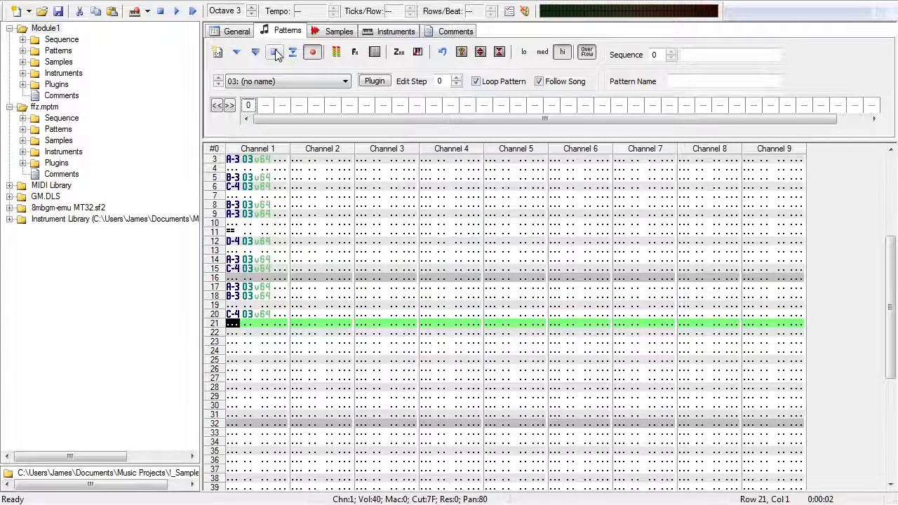
Step: Replace the notes at rows 14 and 17 of channel 1 with note-offs and play the pattern
left_click(235, 260)
key("equal")
left_click(232, 351)
key("equal")
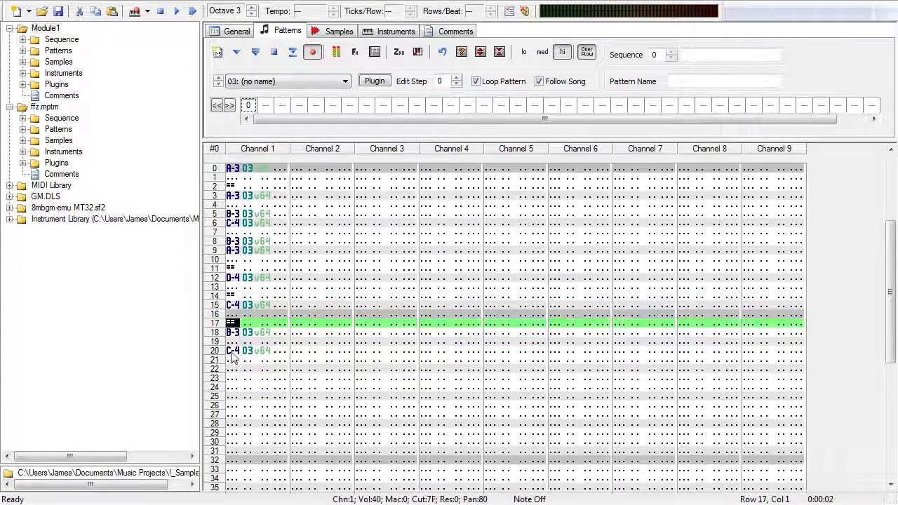
left_click(258, 51)
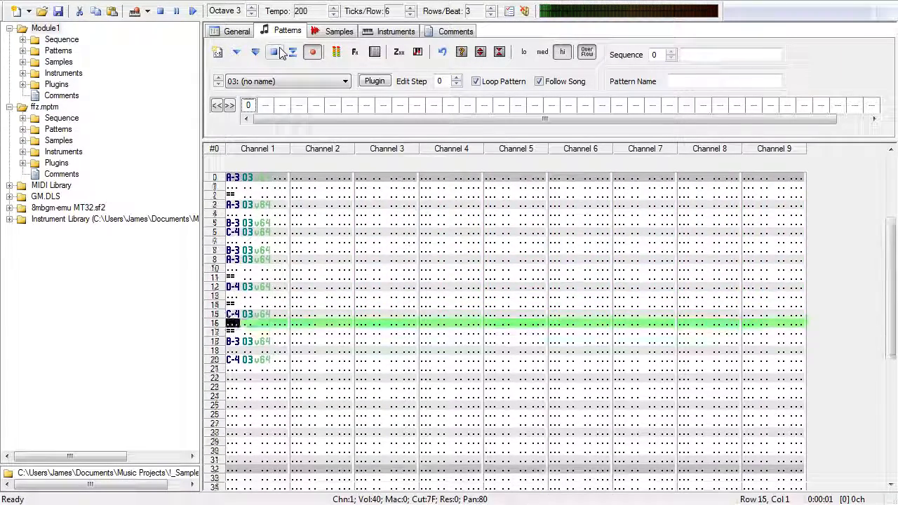
left_click(279, 54)
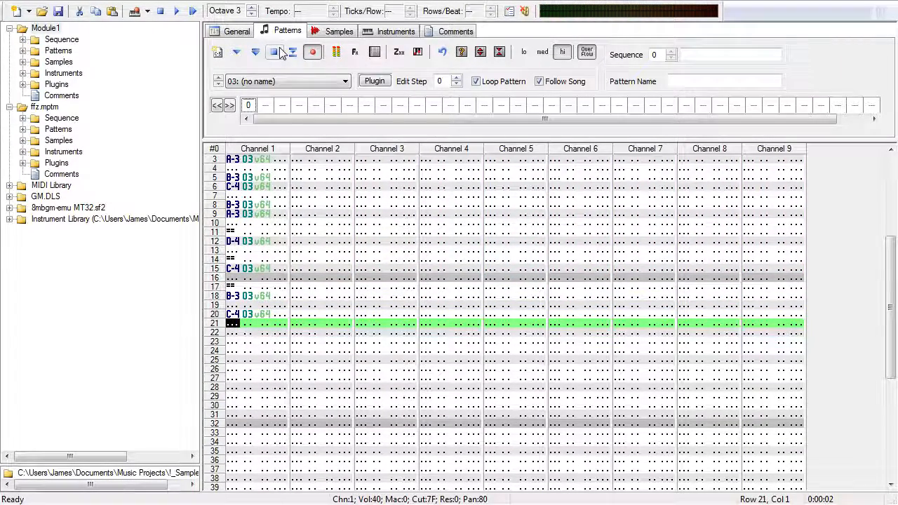
Step: Enter G-3 at row 21 of channel 1 and play the pattern
scroll(295, 415, "up", 5)
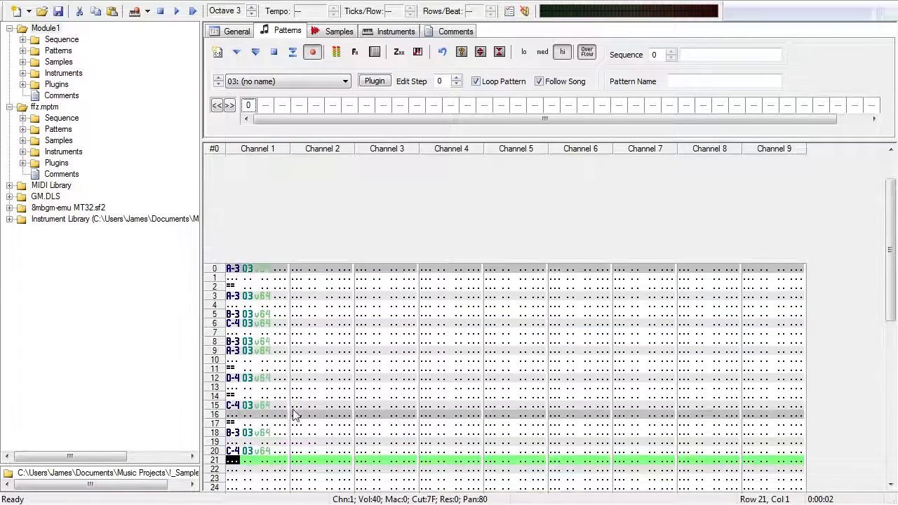
scroll(292, 423, "down", 3)
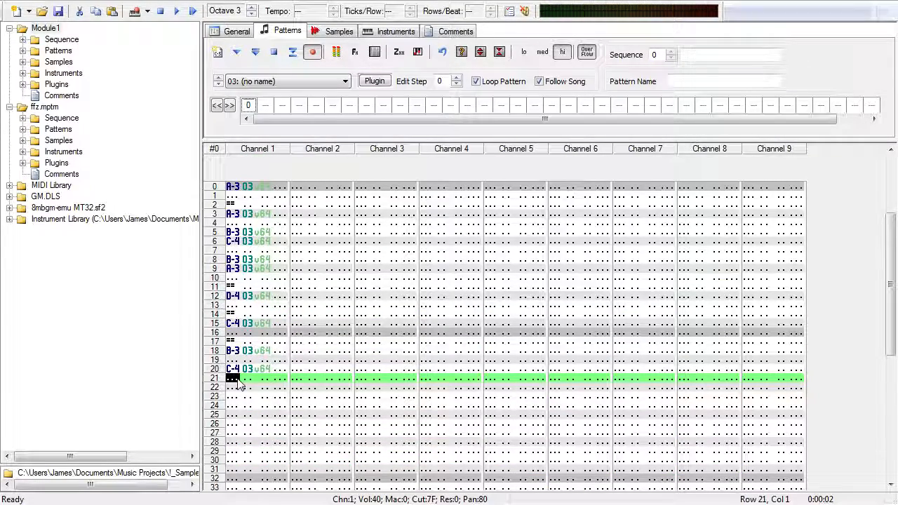
key("t")
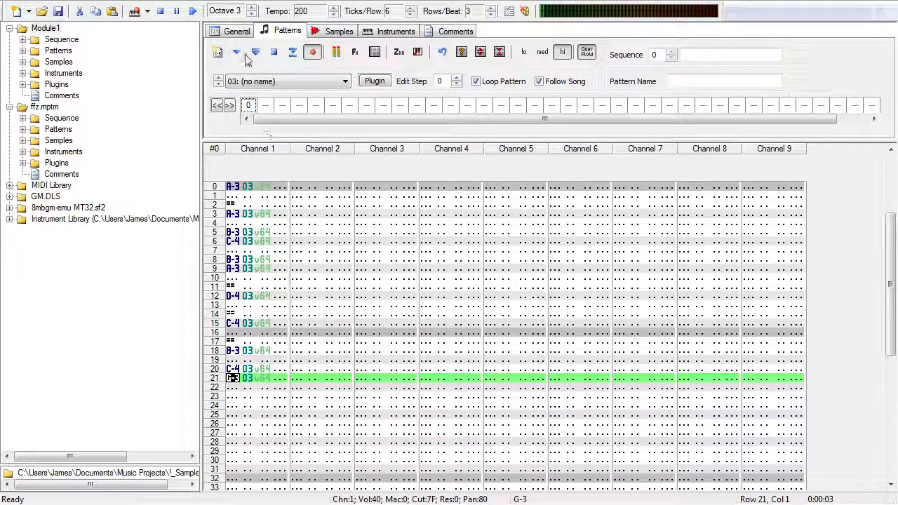
left_click(273, 54)
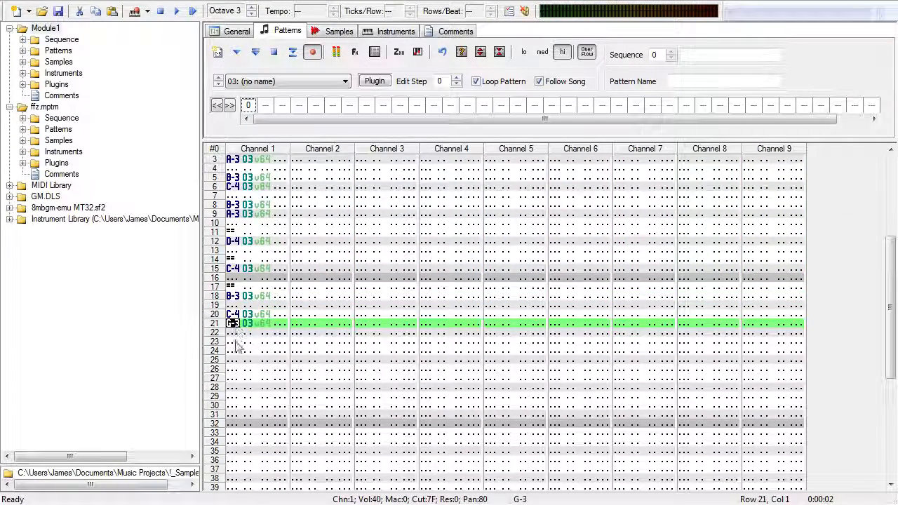
Step: Enter F-3 with instrument 03 at rows 23 and 26 of channel 1
key("Down")
key("Down")
key("r")
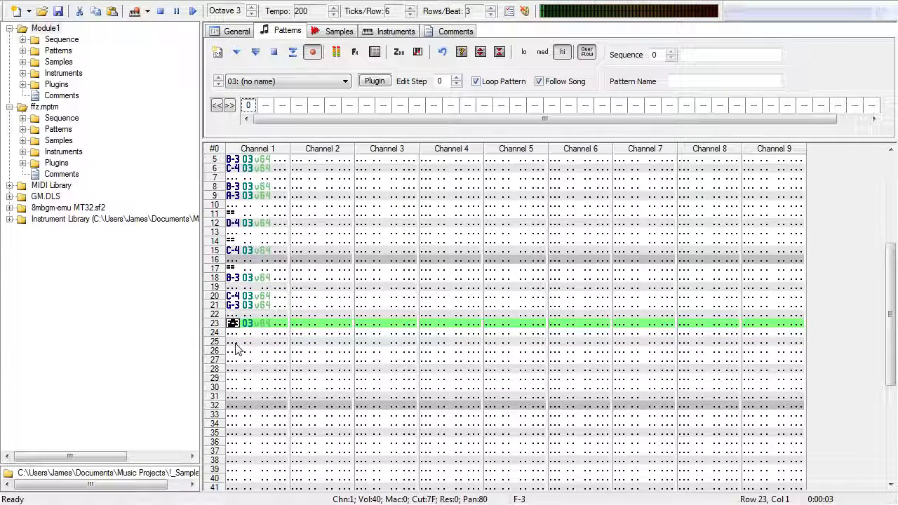
key("Down")
key("Down")
key("Down")
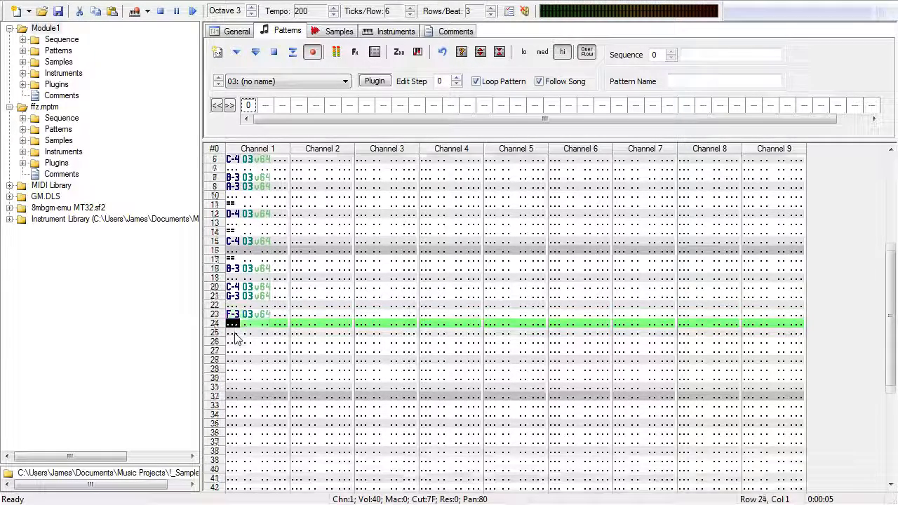
key("r")
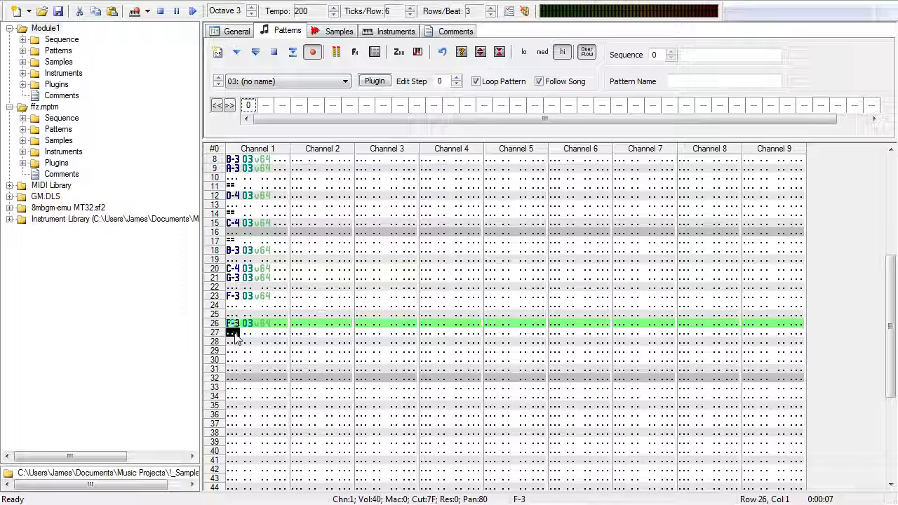
Step: Enter A-3 at row 29, B-3 at row 31 and A-3 at row 32 of channel 1, and play the pattern
key("Down")
key("Down")
key("Down")
key("y")
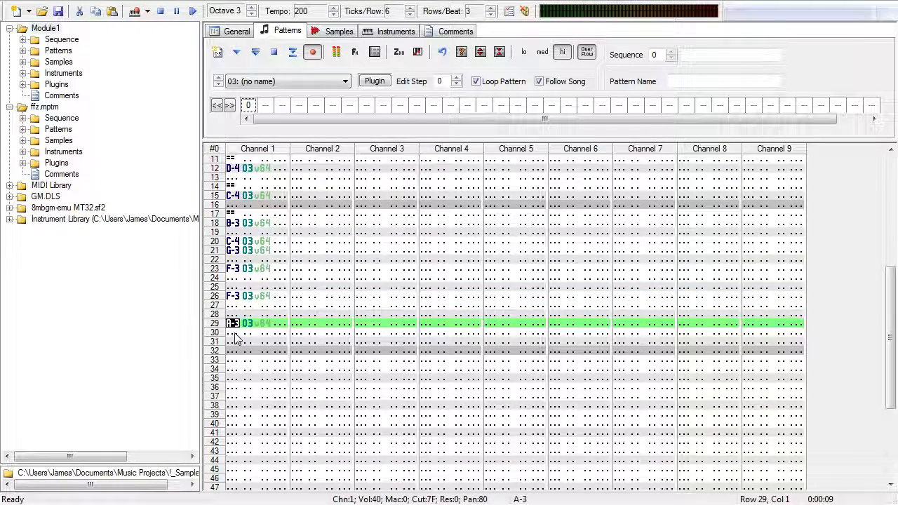
key("Down")
key("Down")
key("7")
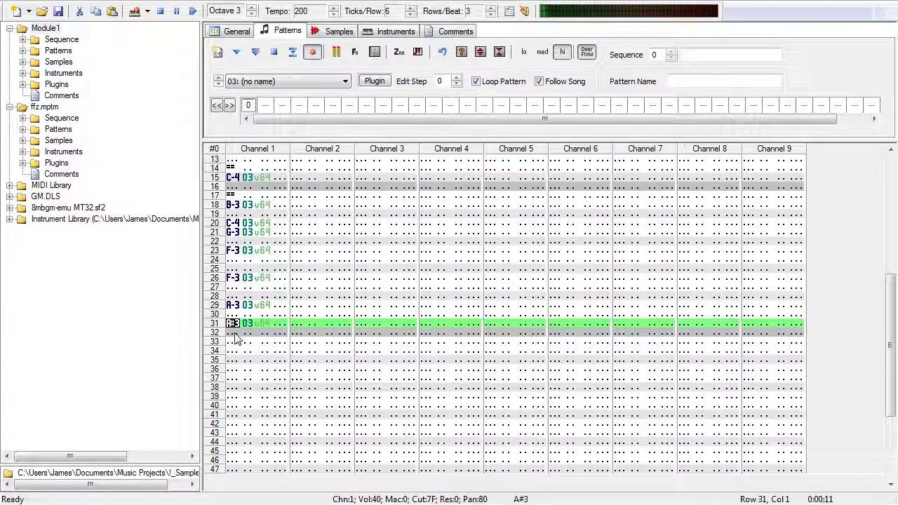
key("u")
key("Down")
key("y")
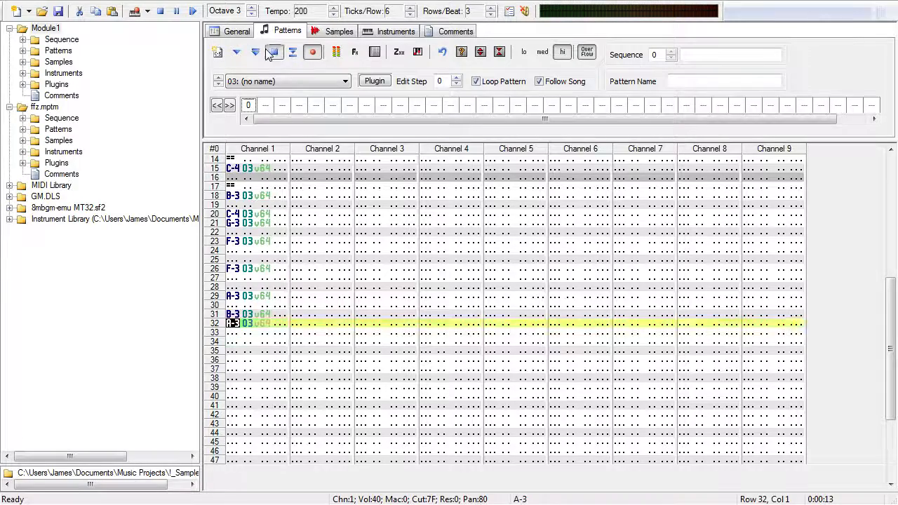
left_click(273, 53)
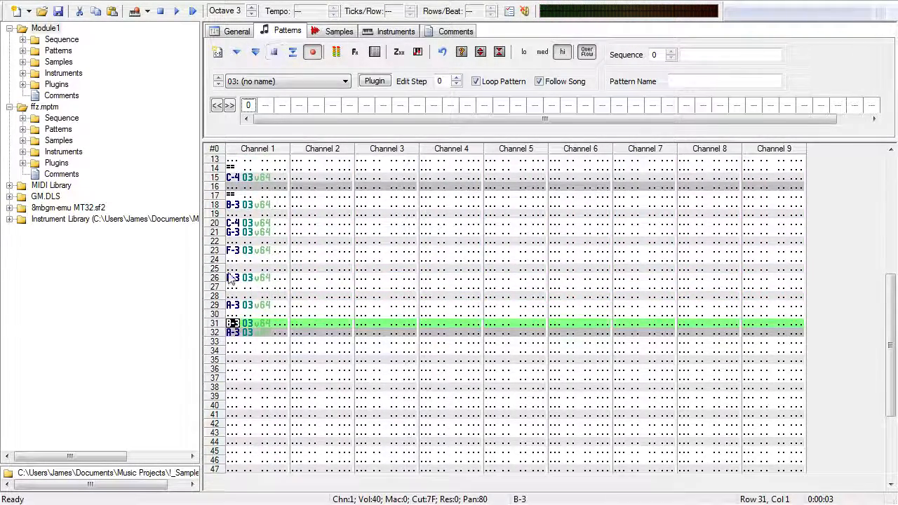
Step: Move the second F-3 in channel 1 from row 26 to row 27 and play the pattern to check the timing
left_click(239, 263)
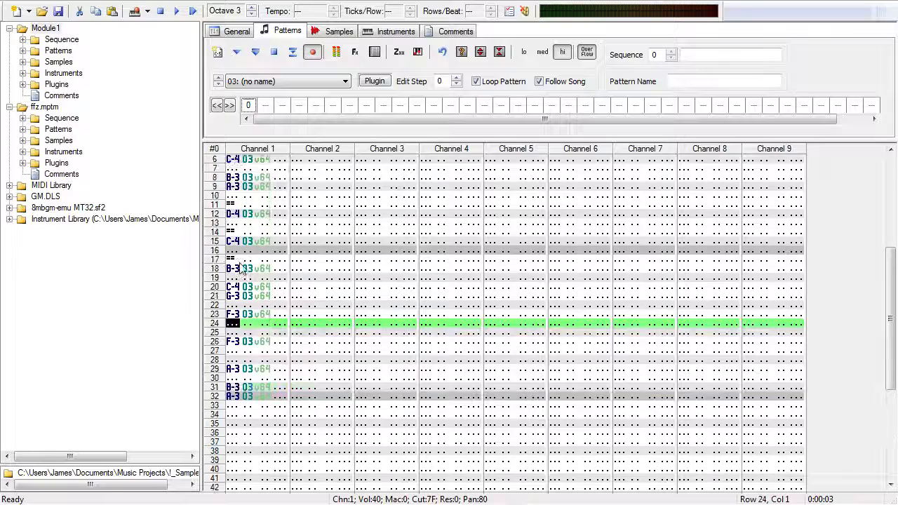
left_click(259, 52)
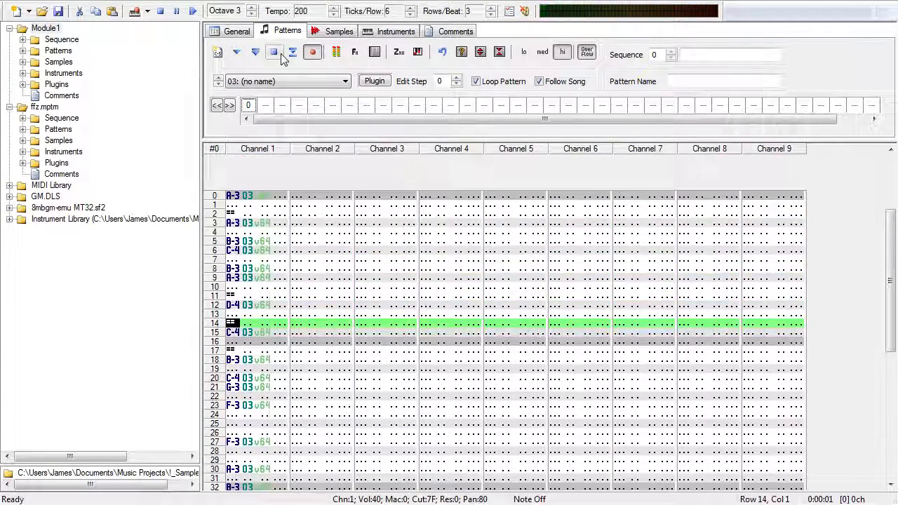
left_click(279, 53)
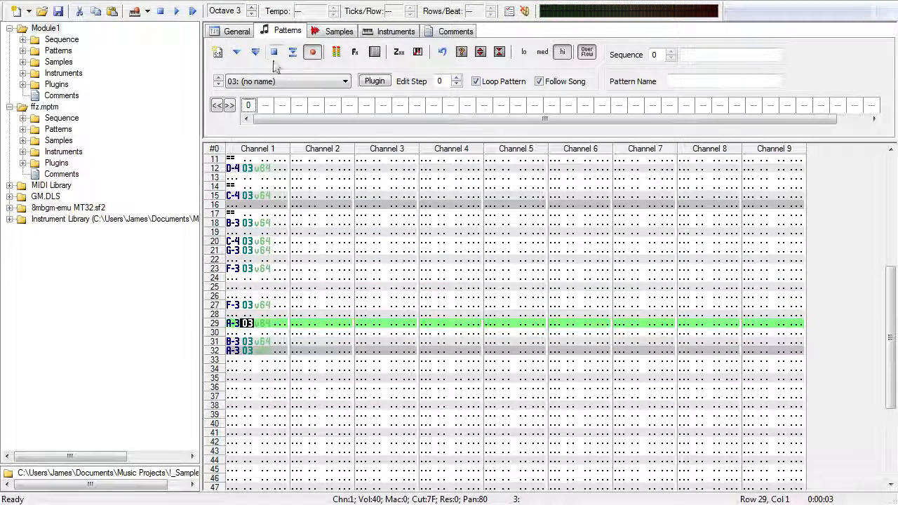
left_click(260, 55)
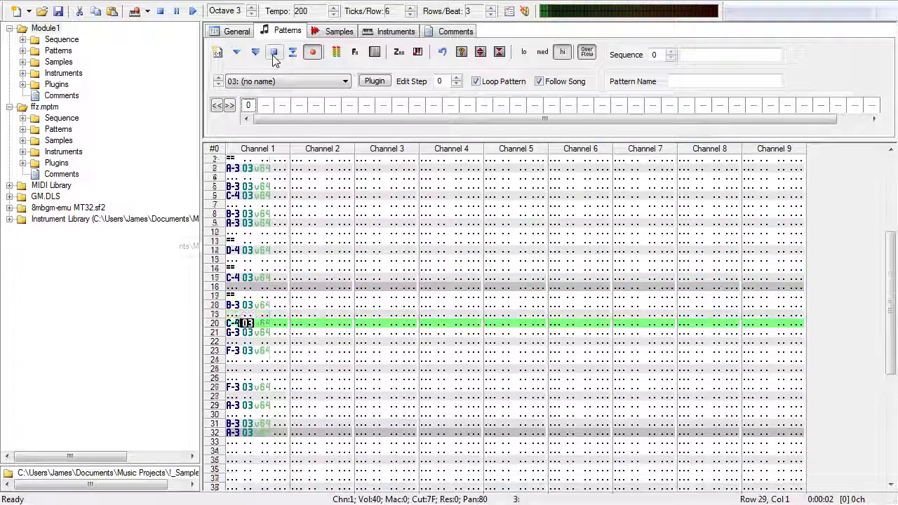
left_click(275, 52)
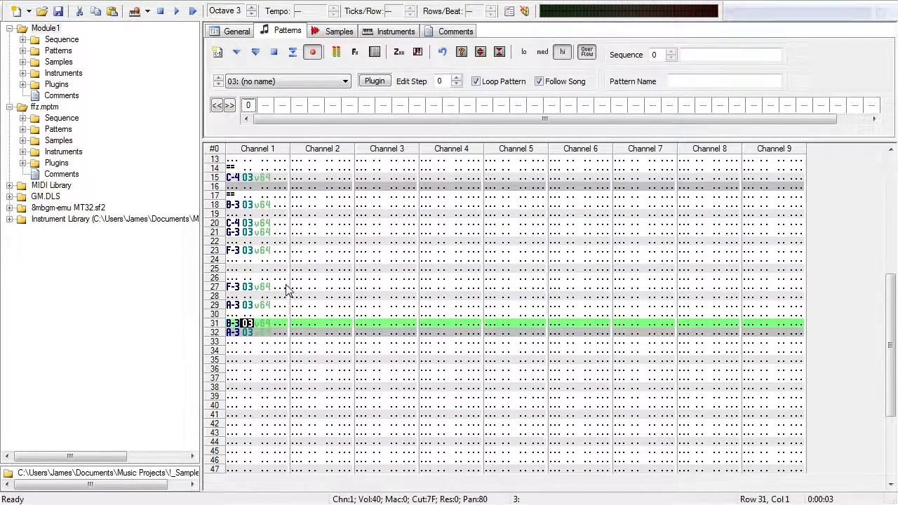
Step: Shift the A-3, B-3 and A-3 notes of channel 1 down one row to rows 30, 32 and 33, and play the pattern
left_click(251, 296)
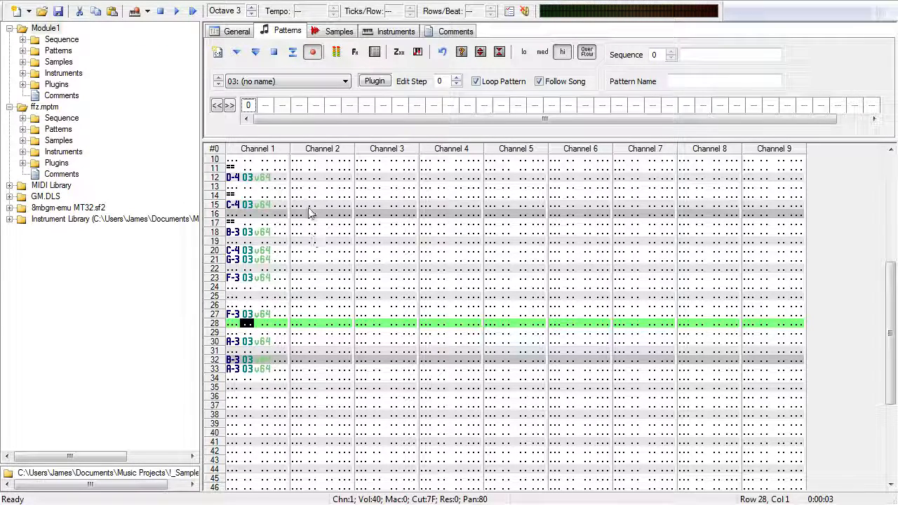
left_click(276, 54)
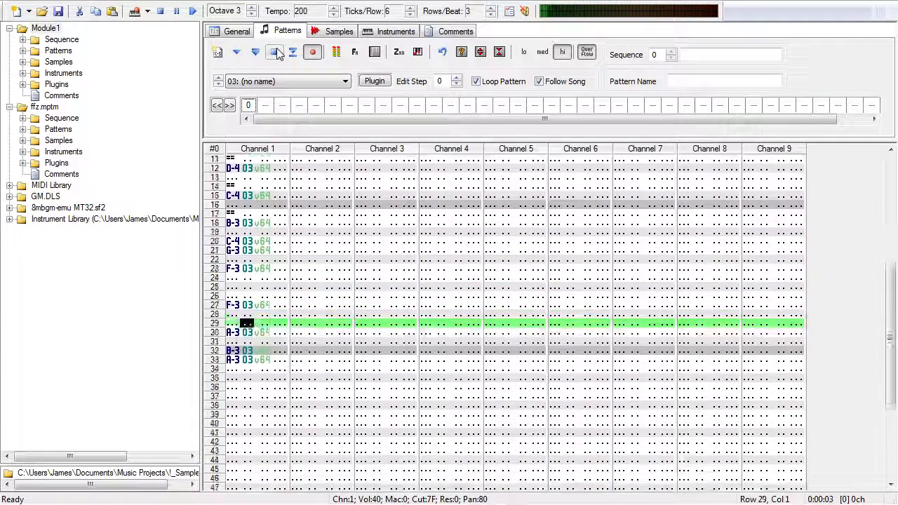
left_click(280, 55)
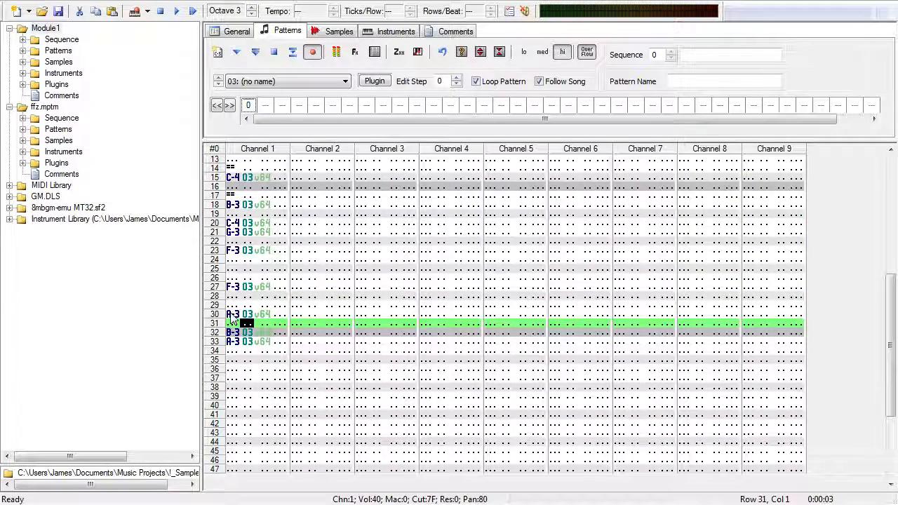
left_click(275, 53)
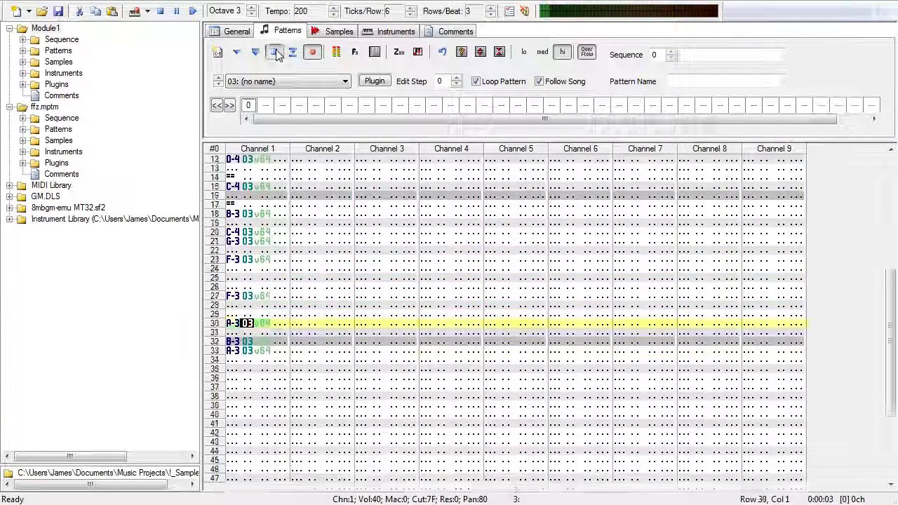
left_click(276, 55)
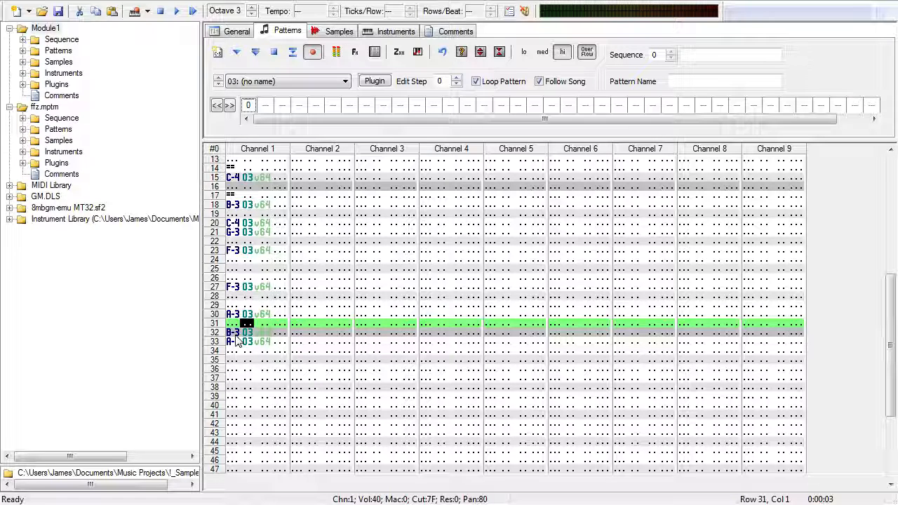
Step: Try G-3 in place of the B-3 at row 32 of channel 1 and play the pattern
left_click(238, 333)
key("b")
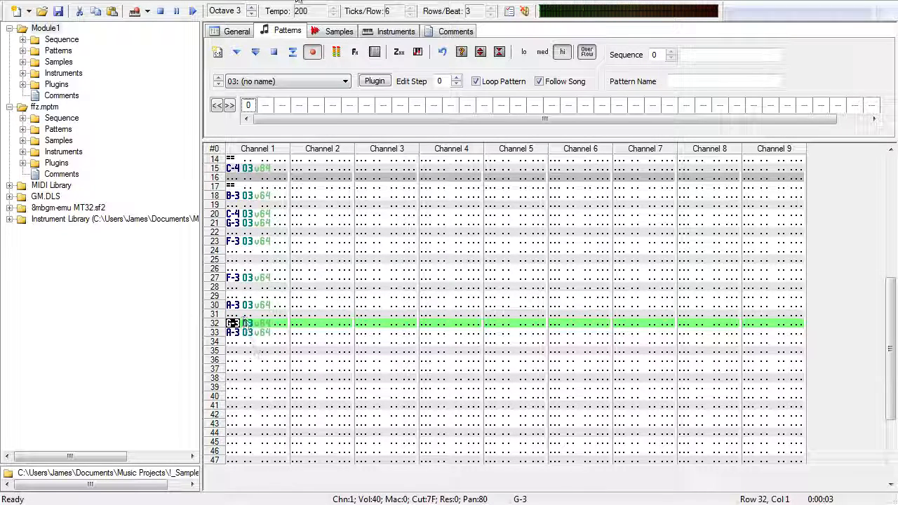
left_click(257, 56)
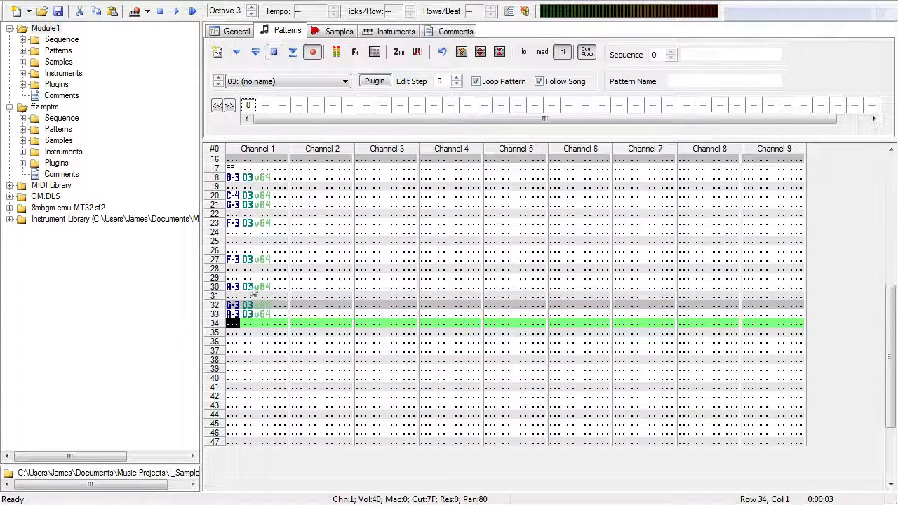
left_click(232, 333)
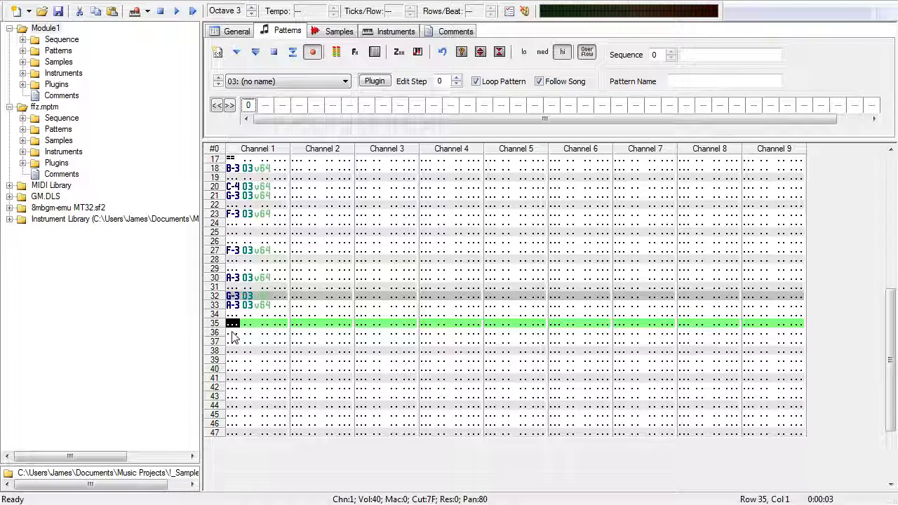
left_click(257, 52)
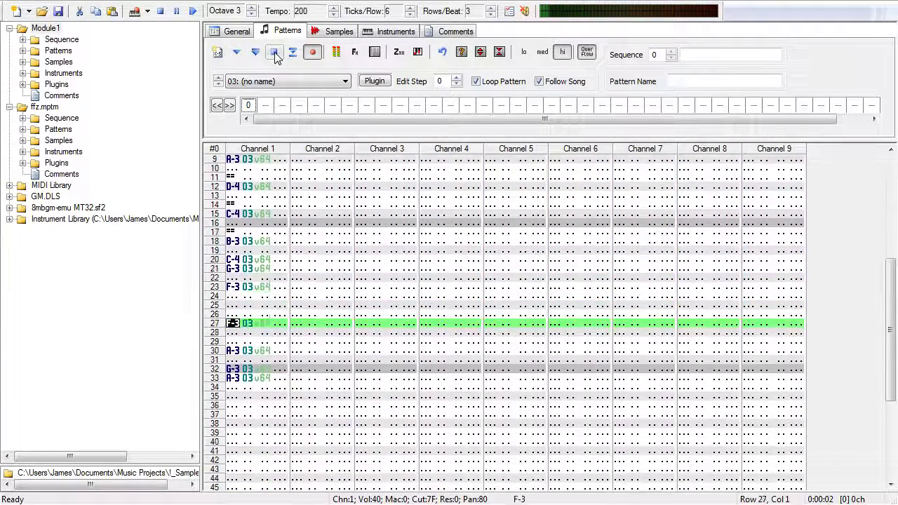
Step: Enter note offs at rows 32 and 35 of channel 1, playing the pattern in between
left_click(275, 55)
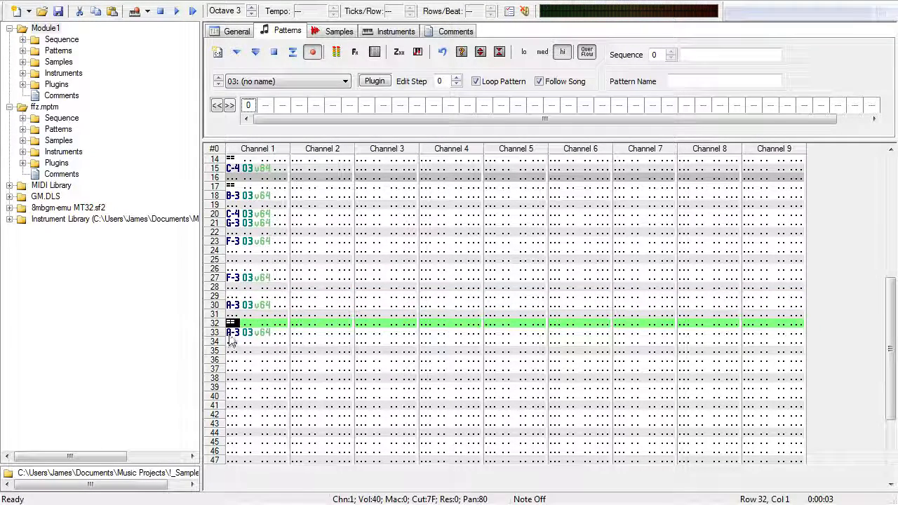
left_click(260, 57)
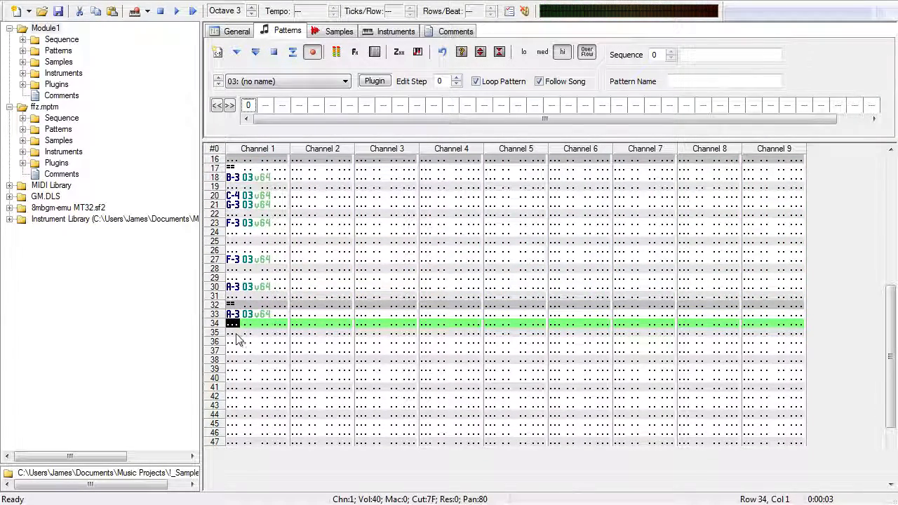
key("Down")
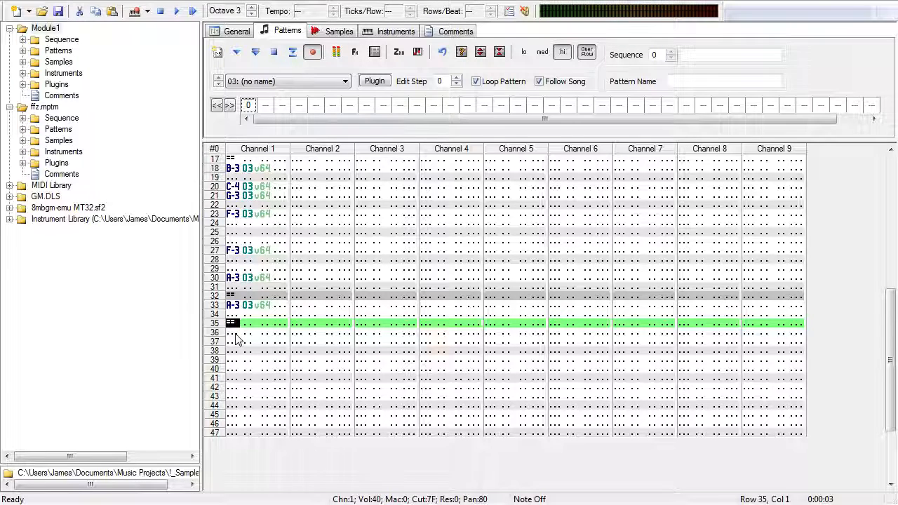
Step: Enter G-3 with instrument 03 at row 36 of channel 1 and a note off at row 38
key("Down")
key("g")
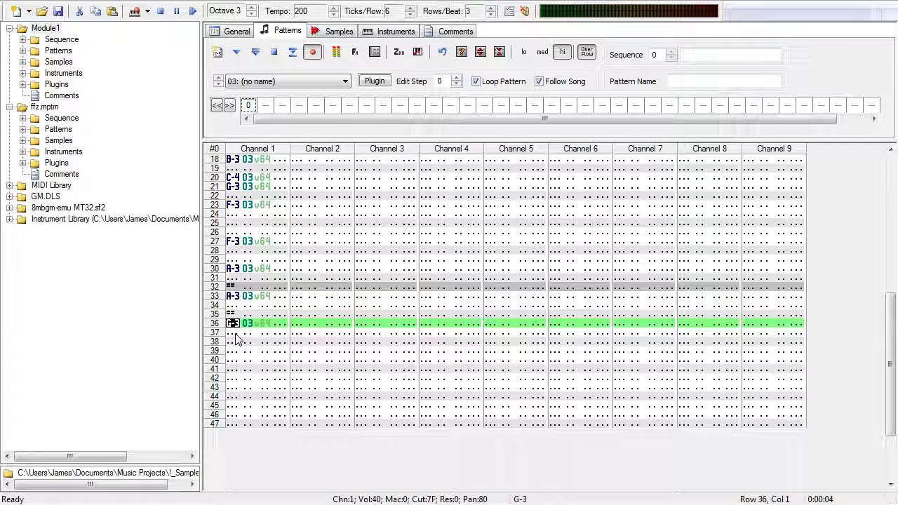
key("Down")
key("Down")
key("grave")
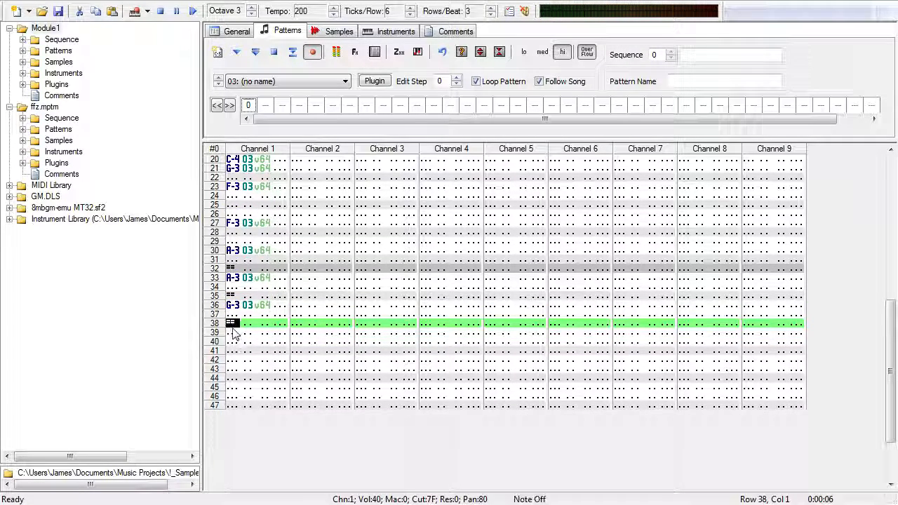
Step: Enter G-3 at row 39 of channel 1, a note off at row 41 and B-3 at row 42
key("Down")
key("b")
key("Down")
key("Down")
key("grave")
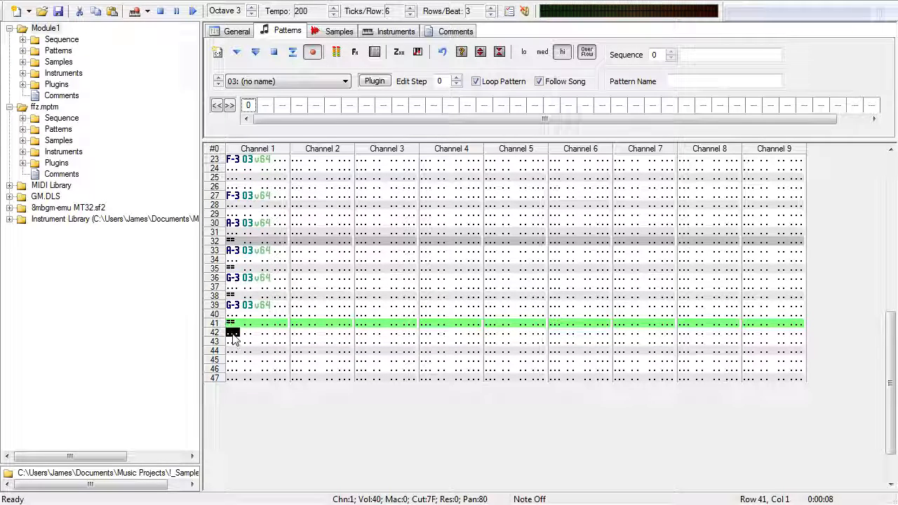
key("Down")
key("t")
key("j")
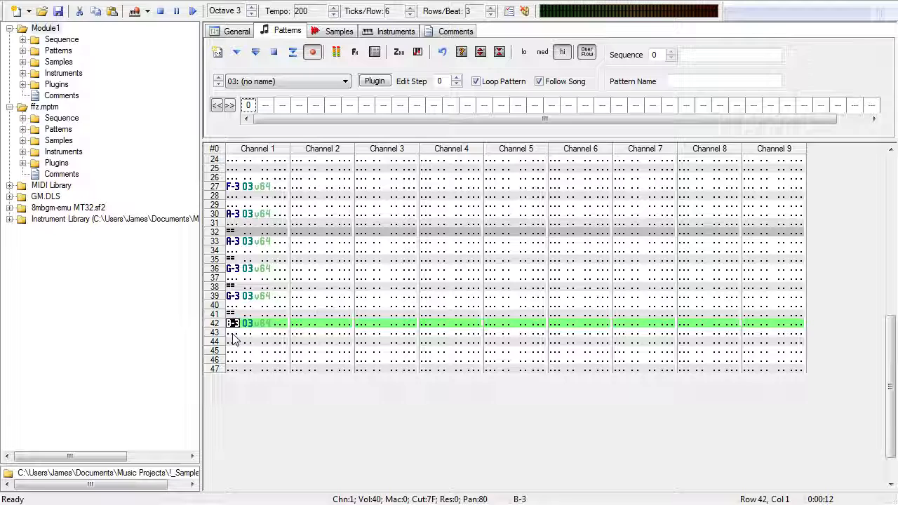
Step: Try E-3 at row 44 and G-3 at row 45 of channel 1, and play the pattern
key("Down")
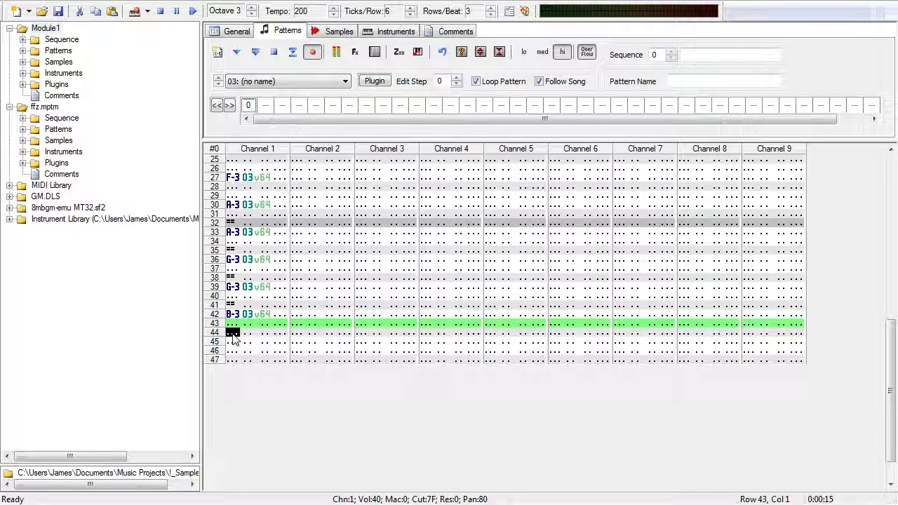
key("Down")
key("c")
key("Down")
key("g")
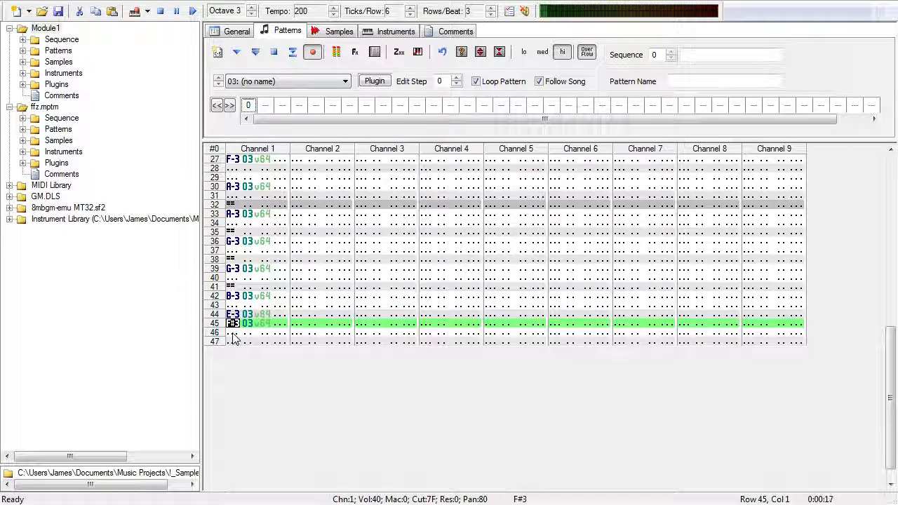
key("b")
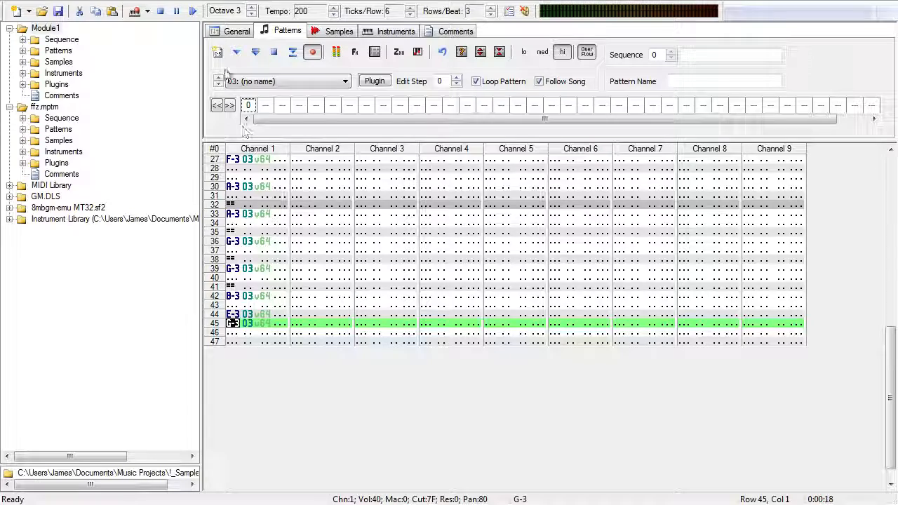
left_click(261, 55)
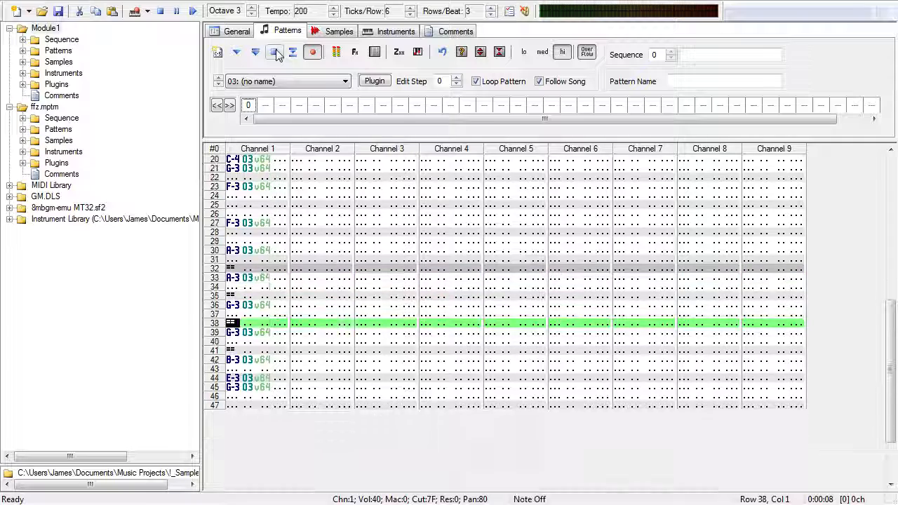
left_click(275, 53)
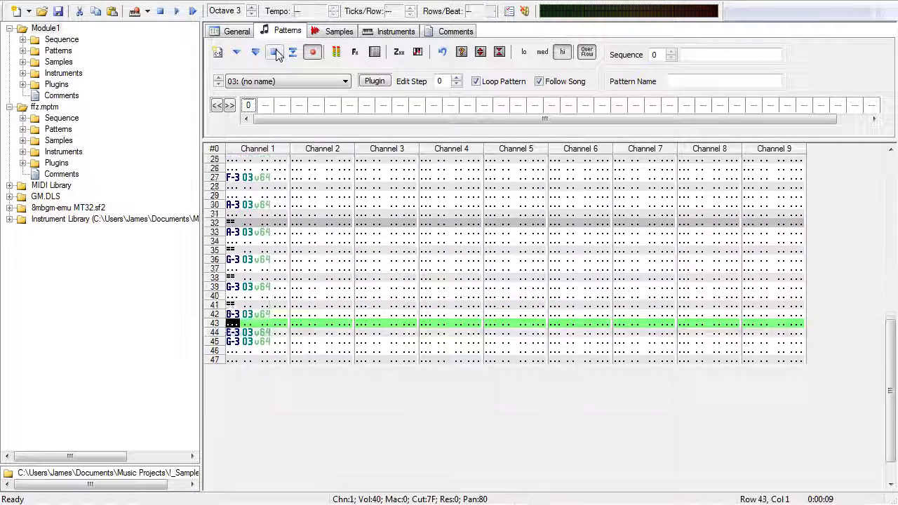
Step: Enter D-3 at row 44, E-3 at row 45 and G-3 at row 47 of channel 1, and play the pattern
left_click(239, 334)
key("x")
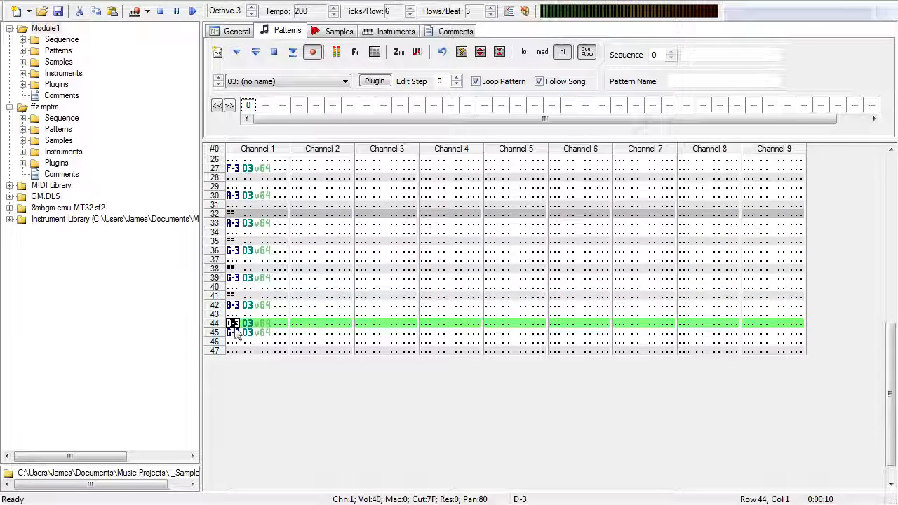
left_click(235, 336)
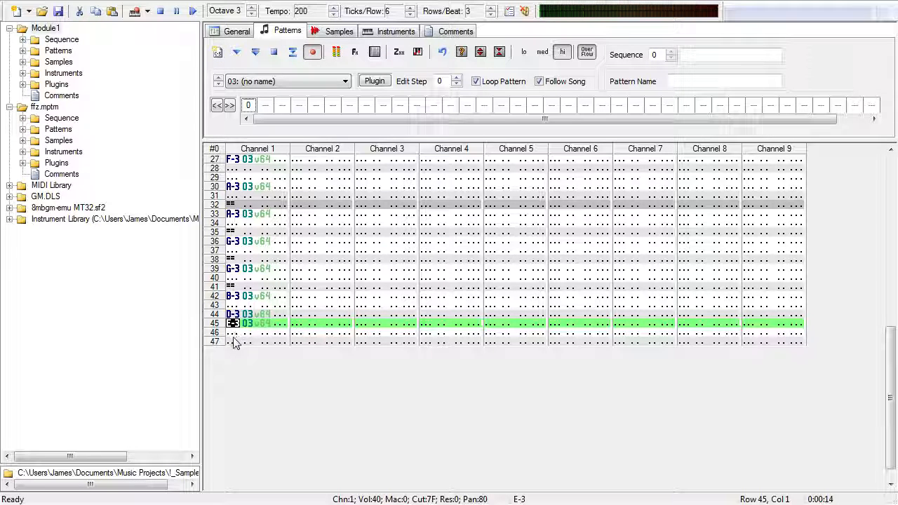
left_click(233, 343)
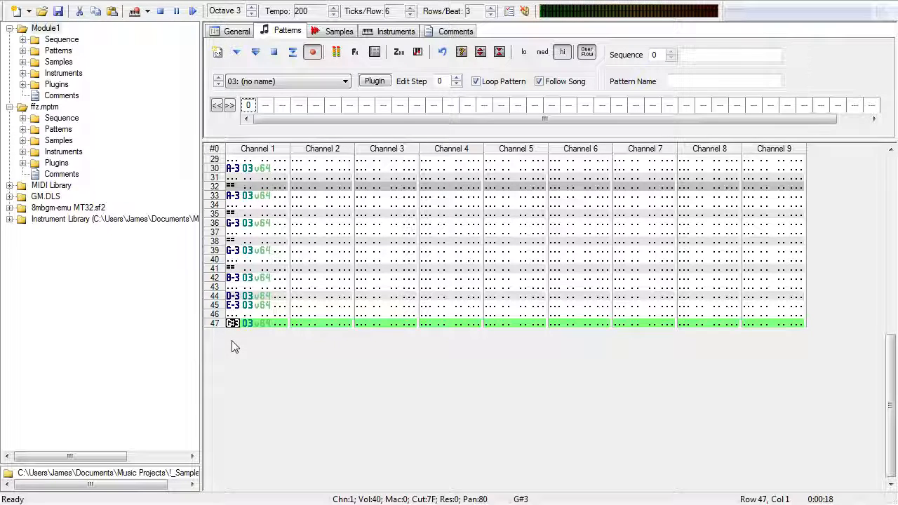
left_click(254, 54)
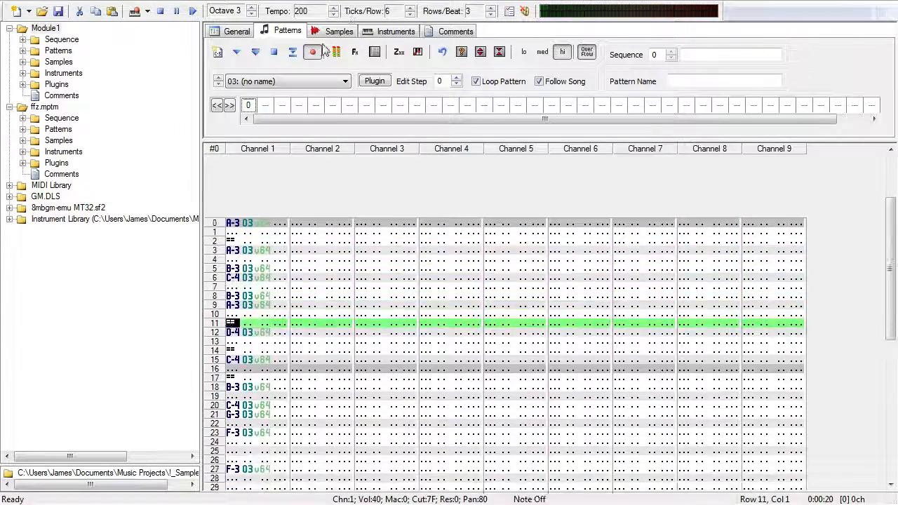
Step: Stop playback and enter C#6 at row 0 of channel 7 with instrument 01: Sonic 2 Percussion, using base octave 4
left_click(316, 82)
left_click(318, 104)
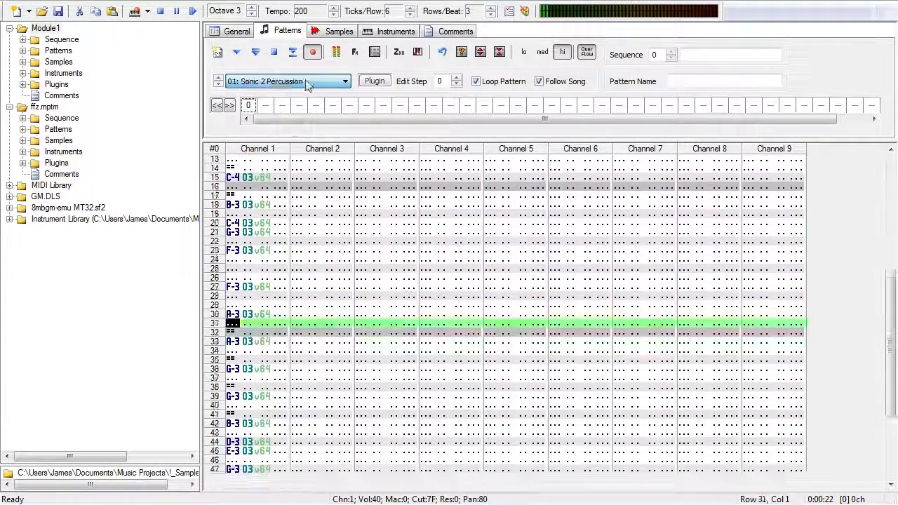
key("F8")
scroll(563, 222, "up", 9)
left_click(560, 243)
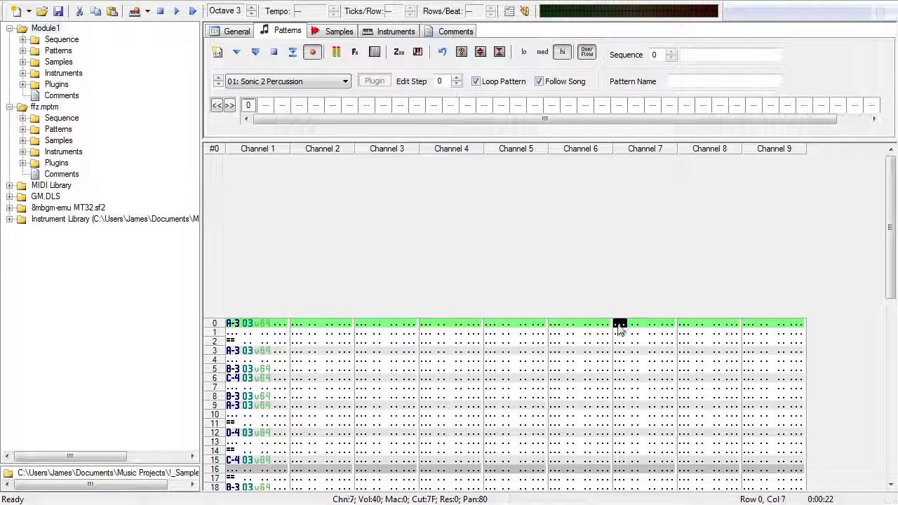
key("9")
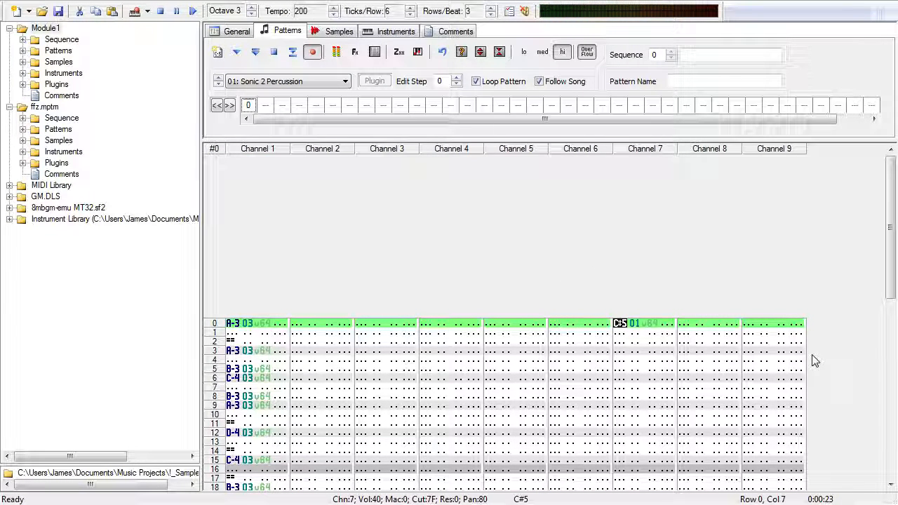
key("i")
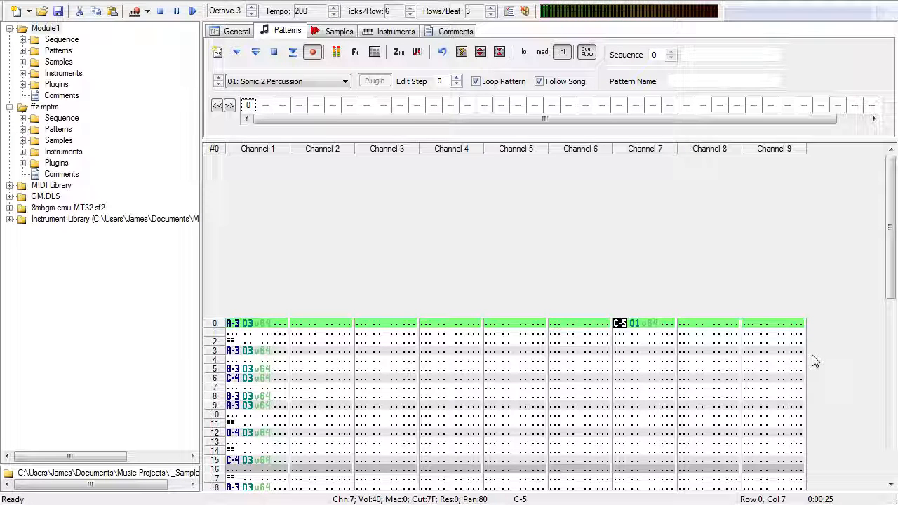
key("KP_Multiply")
key("9")
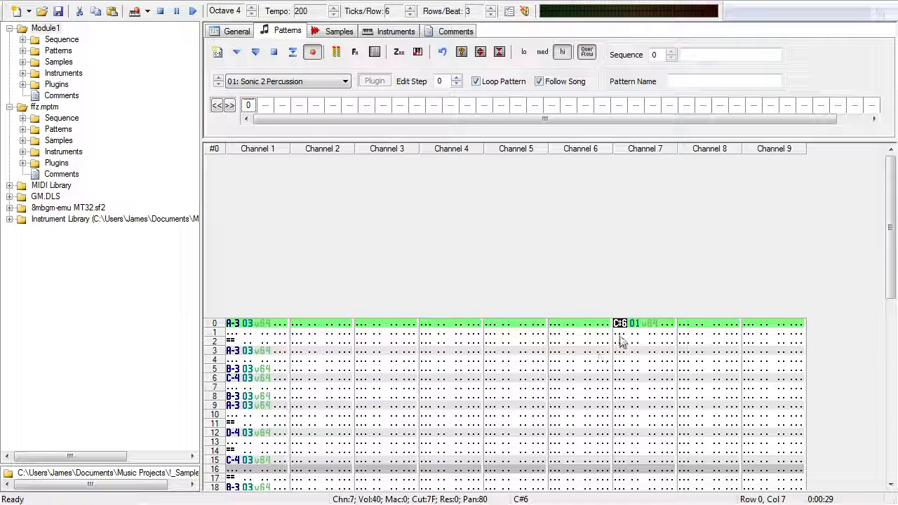
Step: Enter percussion notes in channel 7: C-6 at rows 2, 5, 8 and 11, C#6 at rows 3, 9 and 12, and D-6 at row 6
key("i")
key("9")
key("i")
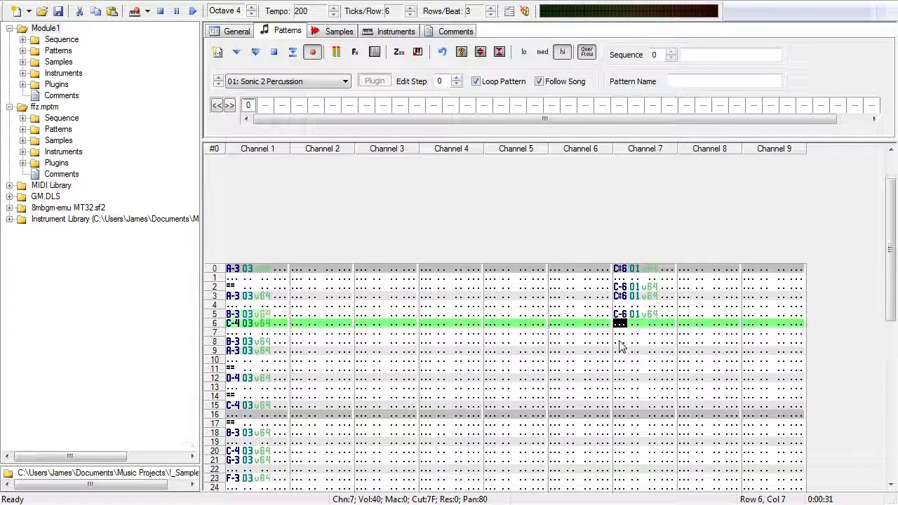
key("o")
key("i")
key("0")
key("i")
key("9")
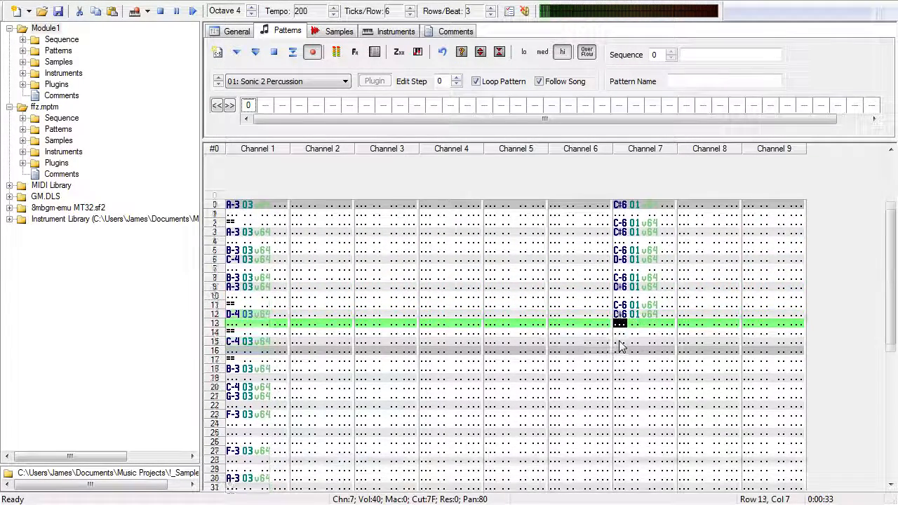
Step: Enter C-6 at rows 14 and 17, C#6 at row 15 and D-6 at row 18 of channel 7, and play the pattern
key("i")
key("9")
key("i")
key("o")
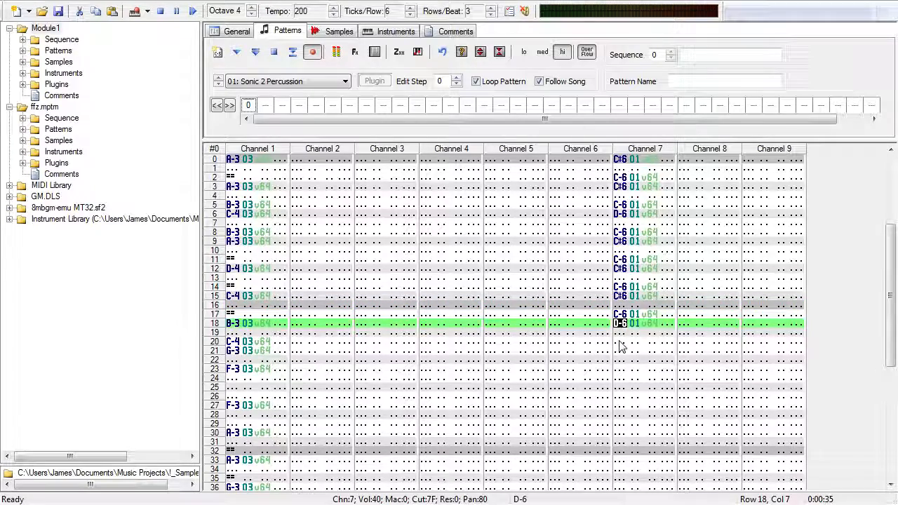
scroll(585, 348, "up", 3)
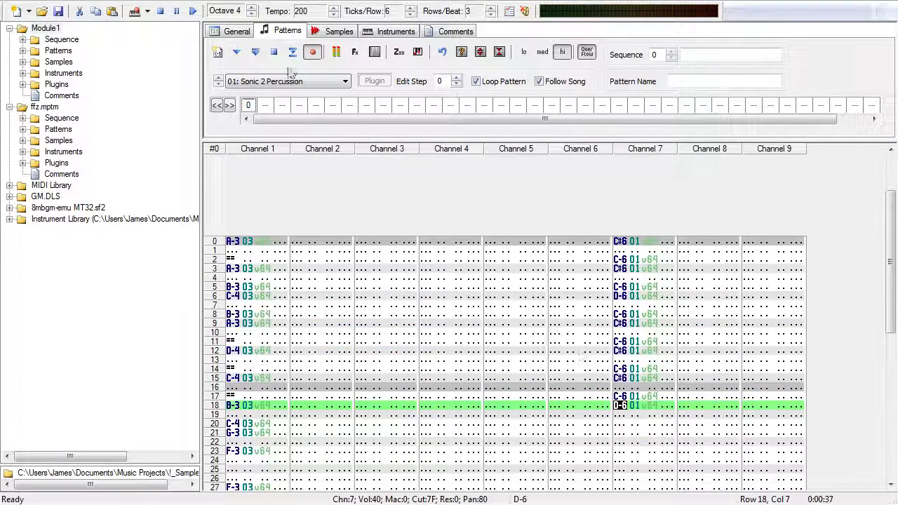
left_click(257, 54)
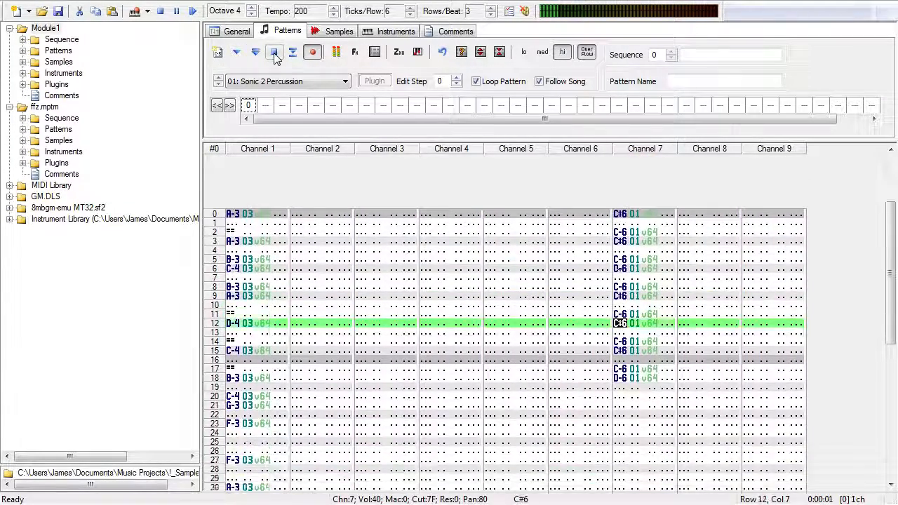
Step: Enter C-6 at row 20, C#6 at row 21 and D-6 at row 23 of channel 7, and play the pattern
left_click(619, 351)
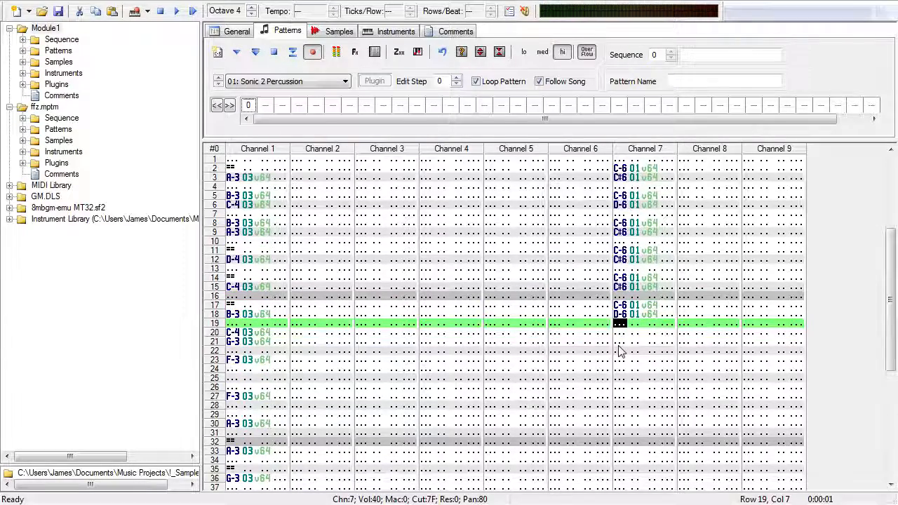
key("z")
key("Down")
key("x")
key("Down")
key("Down")
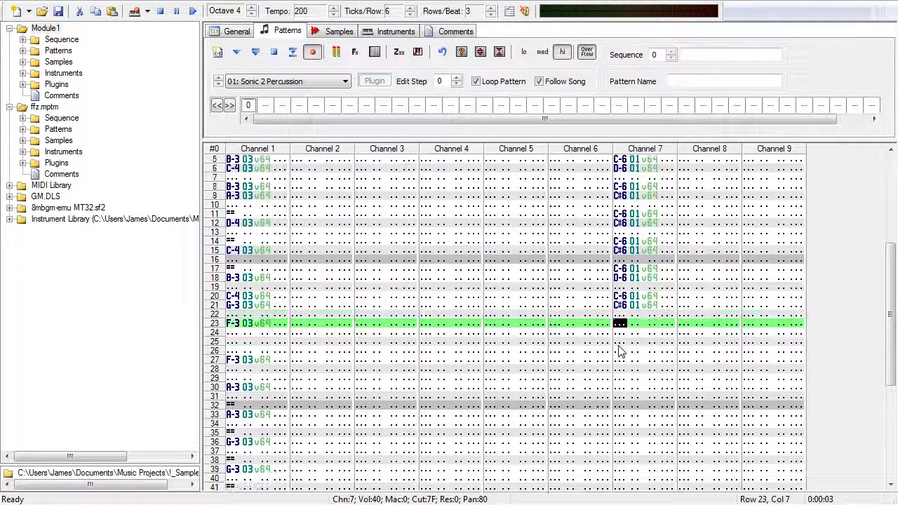
key("c")
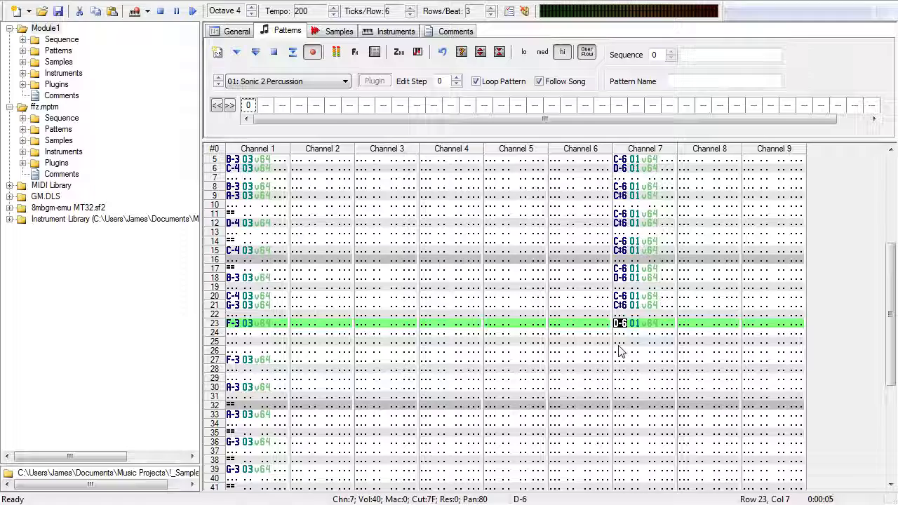
left_click(257, 54)
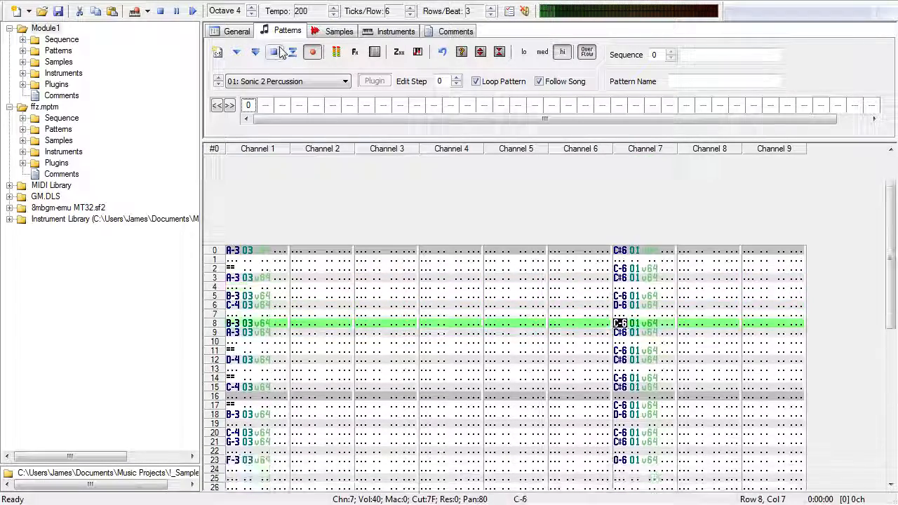
Step: Change the percussion note at row 14 of channel 7 to D-6
key("c")
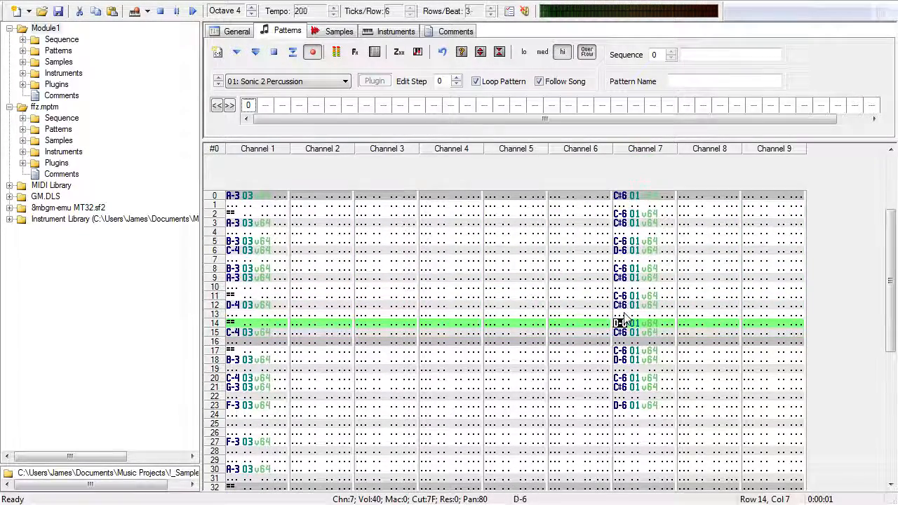
key("Down")
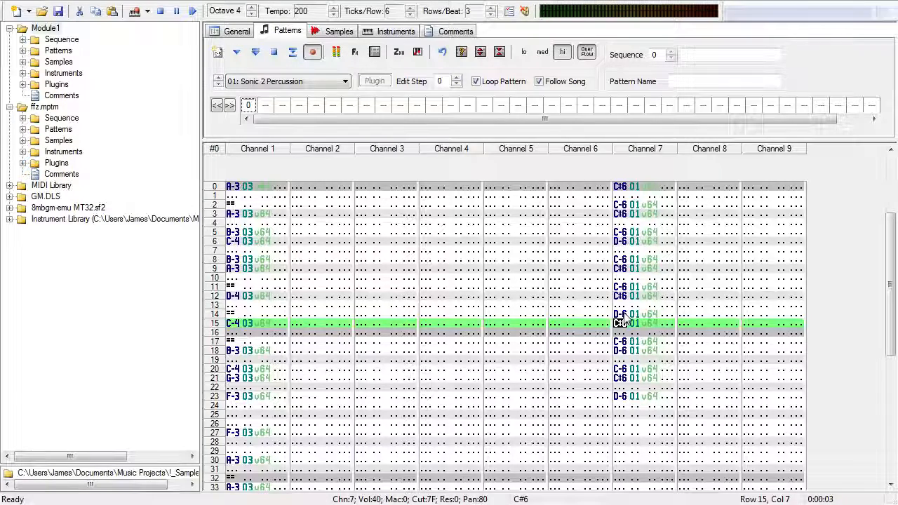
key("Down")
key("Down")
key("Down")
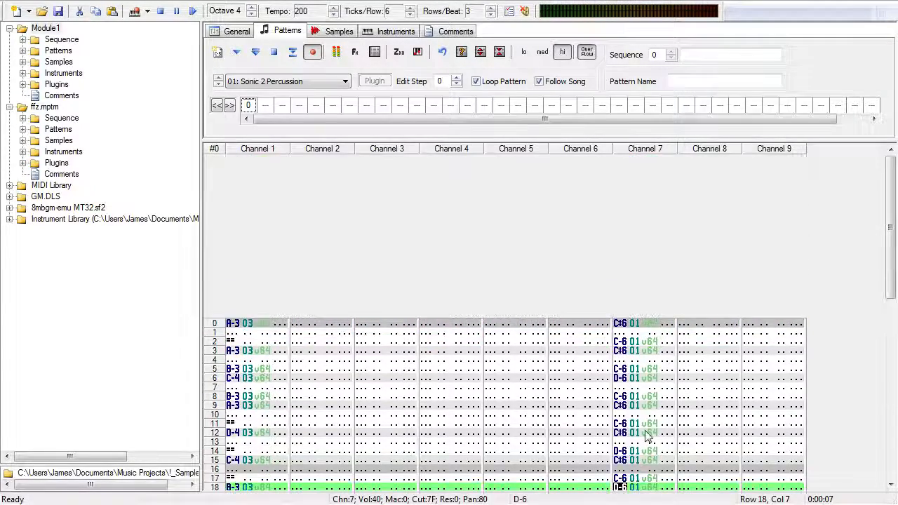
Step: Copy rows 0 to 23 of channel 7, paste them from row 24 onward, and play the pattern
left_click_drag(619, 328, 640, 369)
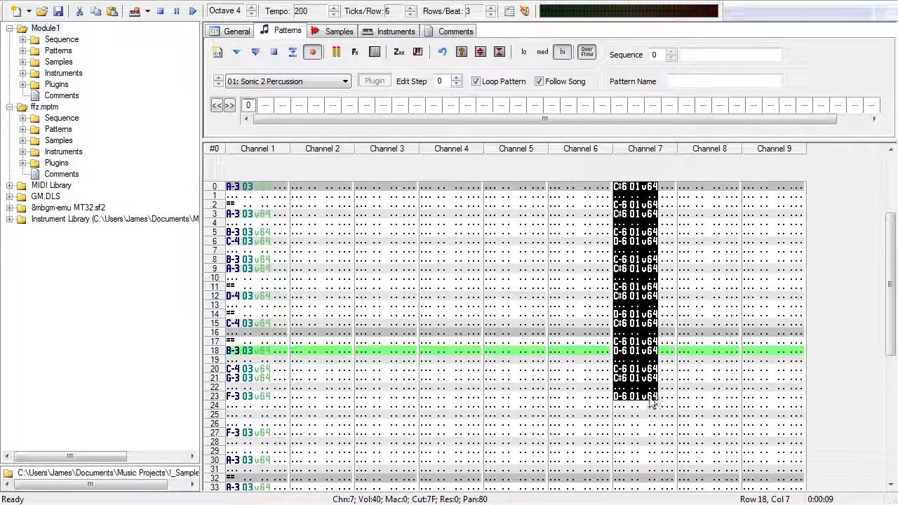
left_click(626, 410)
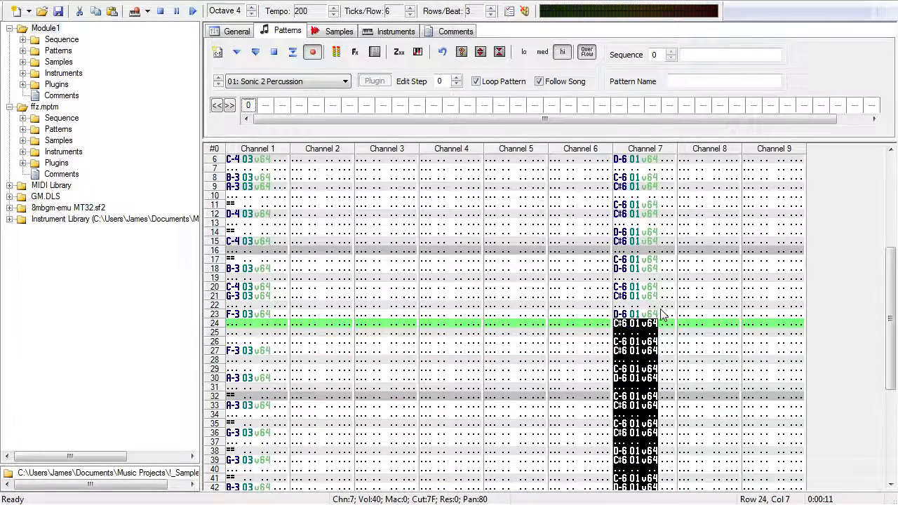
left_click(292, 51)
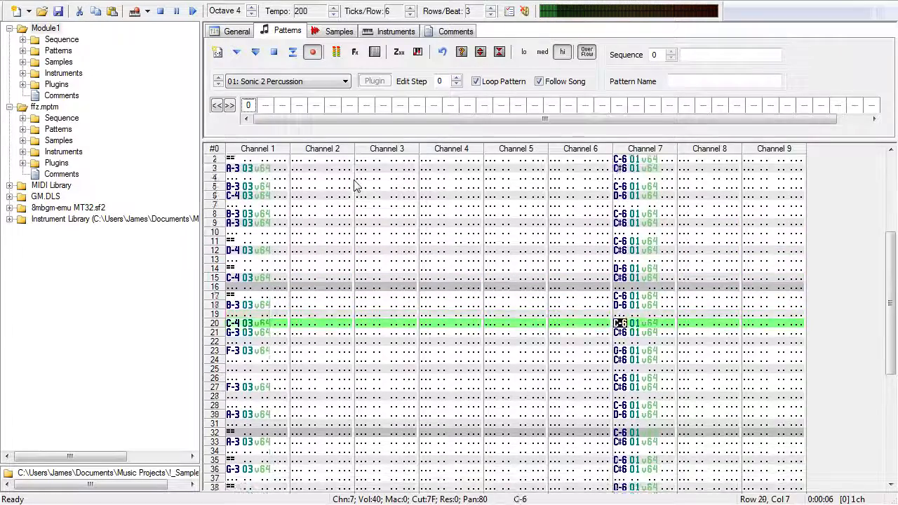
Step: Stop playback and enter C-4 at row 0 and C-5 at row 6 of channel 6 with instrument 01: Sonic 2 Percussion
left_click(277, 53)
scroll(545, 290, "up", 7)
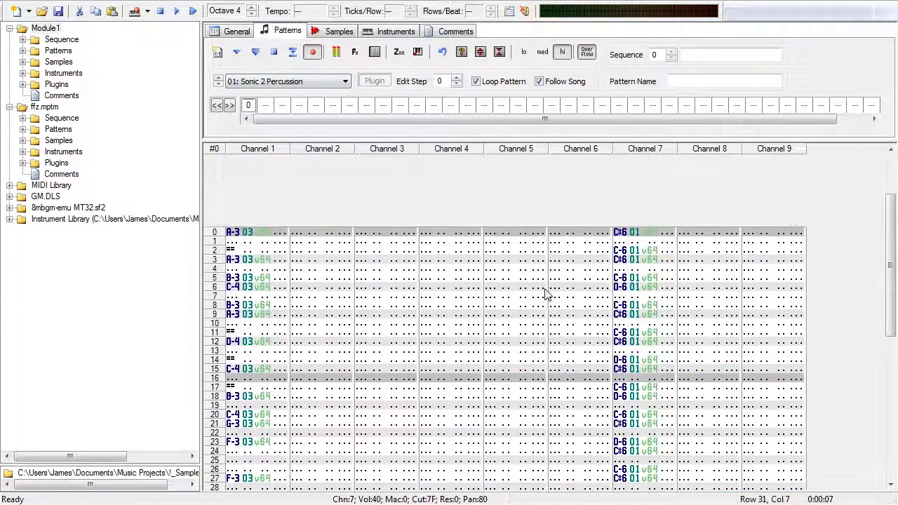
left_click(560, 235)
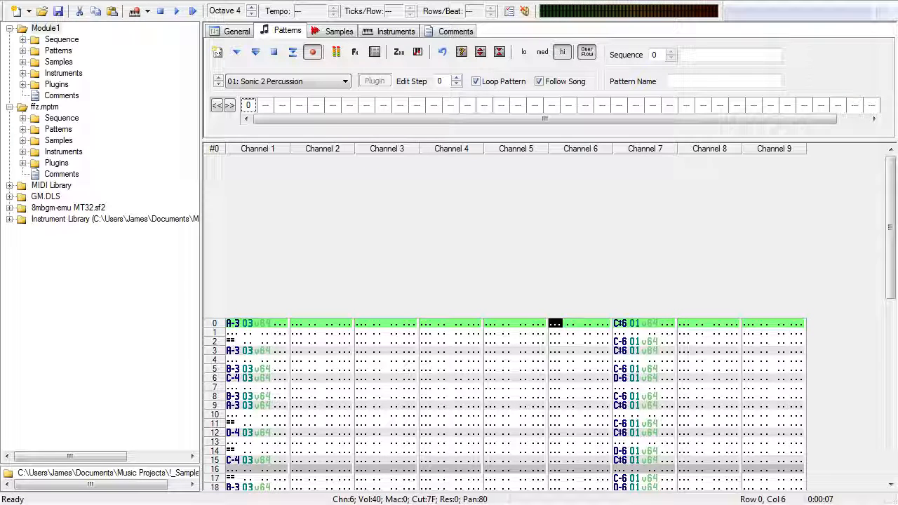
key("q")
key("Down")
key("Down")
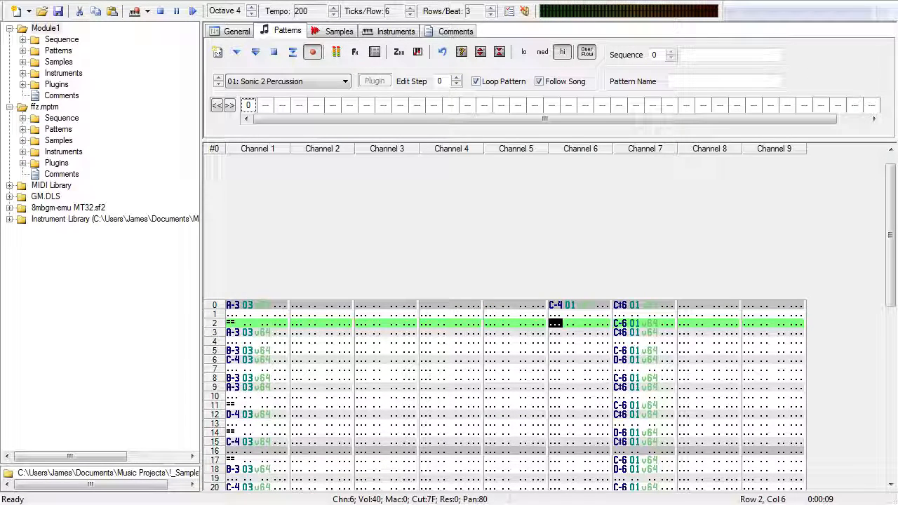
key("Down")
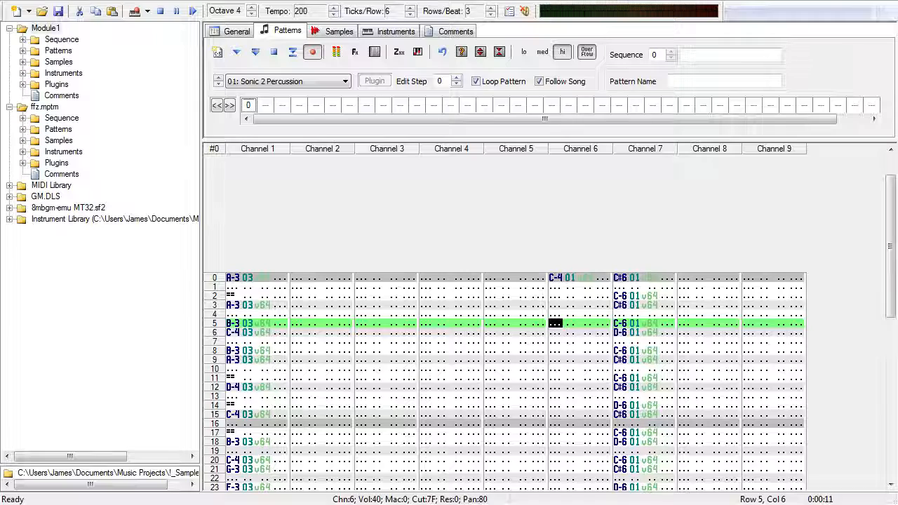
key("Down")
key("i")
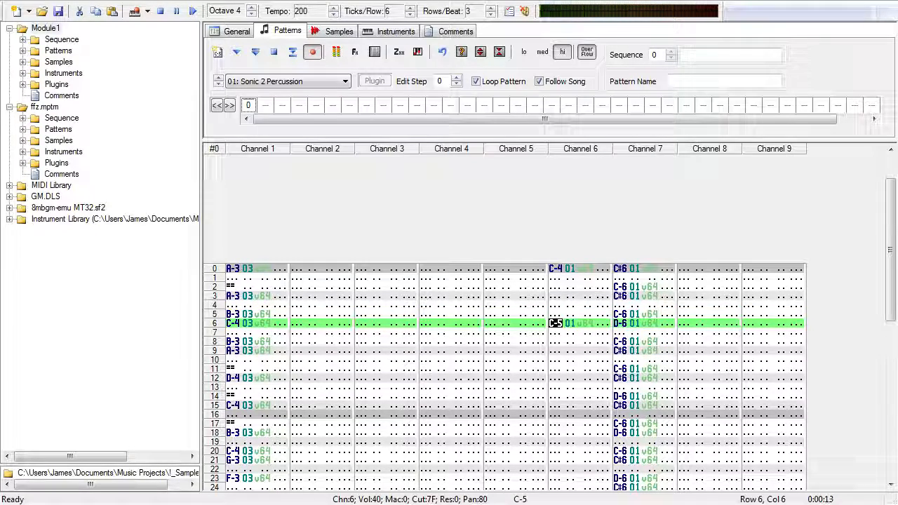
Step: Enter C-5 at rows 14 and 18 and C-4 at row 15 of channel 6, and play the pattern briefly
key("Down")
key("Down")
key("Down")
key("Down")
key("Down")
key("Down")
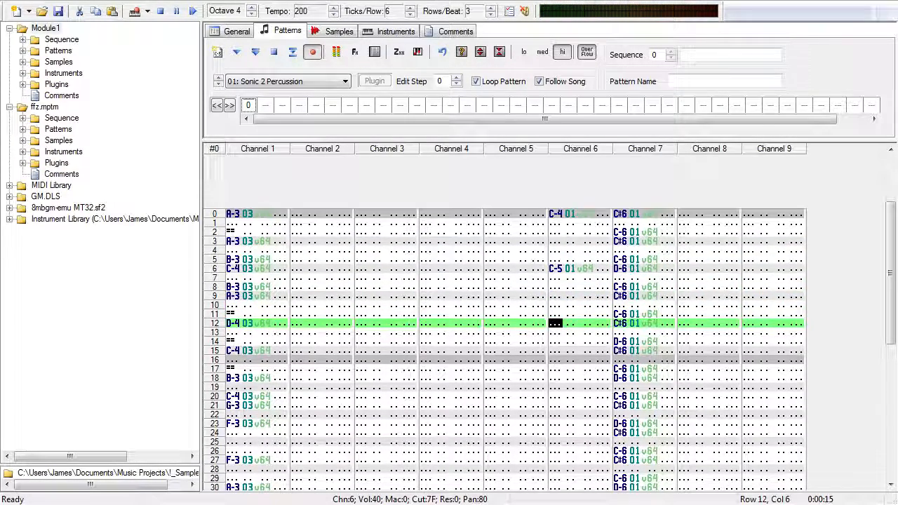
key("Down")
key("Down")
key("a")
key("Down")
key("Down")
key("Down")
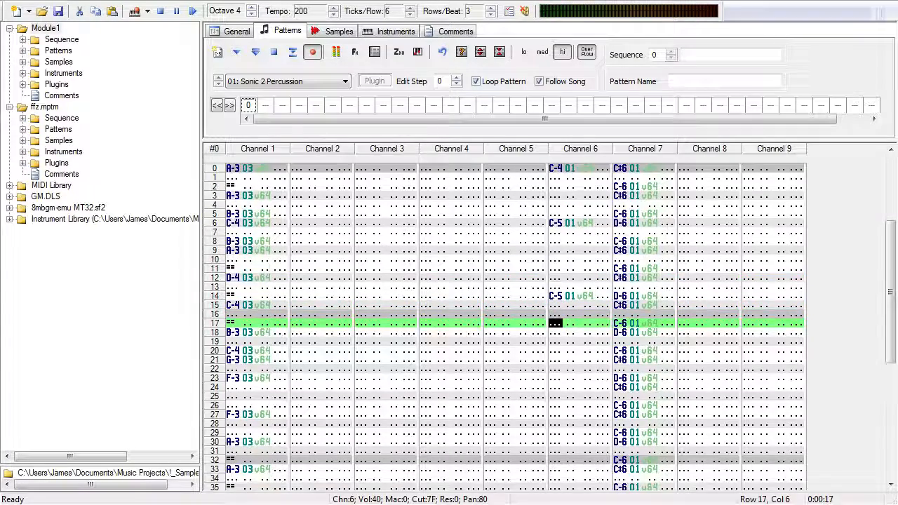
key("Down")
key("q")
key("Up")
key("Up")
key("Up")
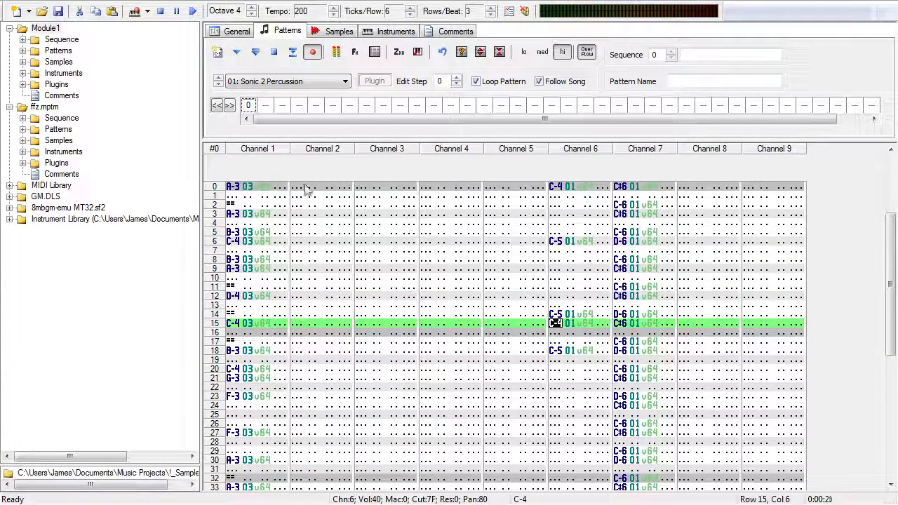
left_click(273, 53)
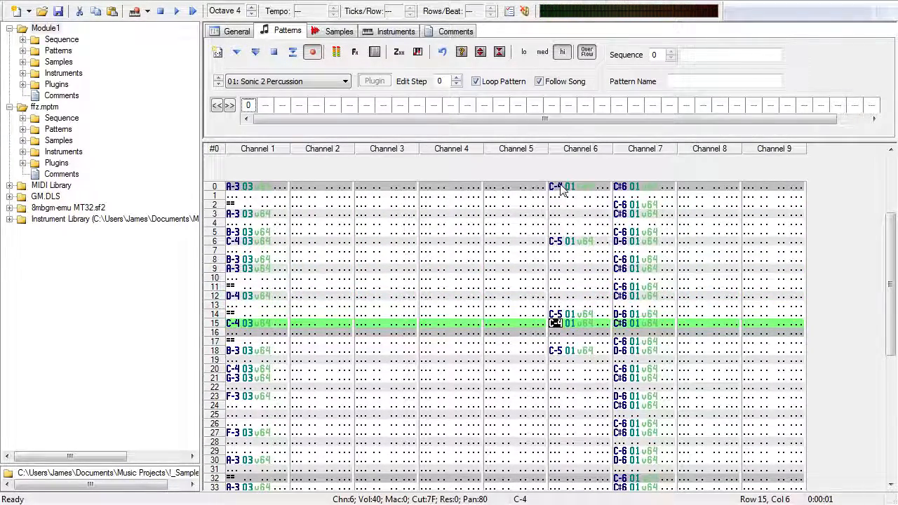
Step: Enter C-4 at rows 9 and 11 of channel 6, playing the pattern to check the additions
left_click(255, 52)
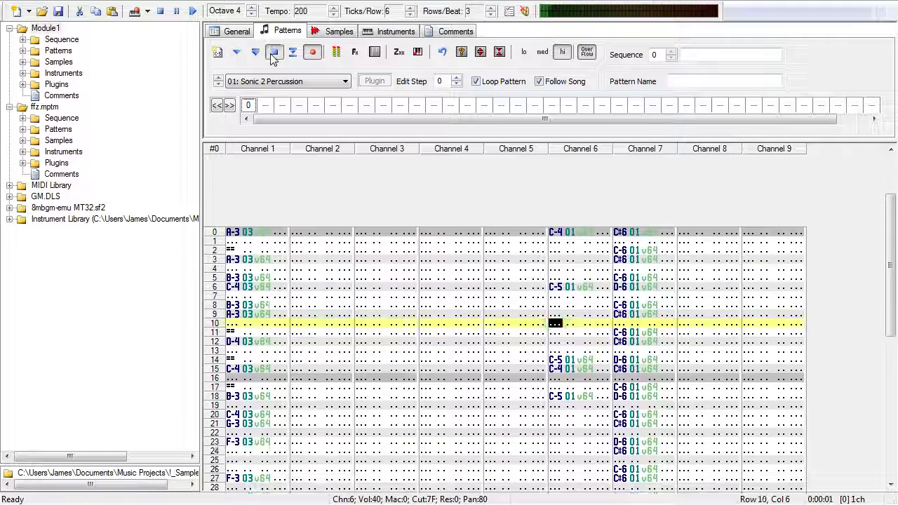
left_click(274, 54)
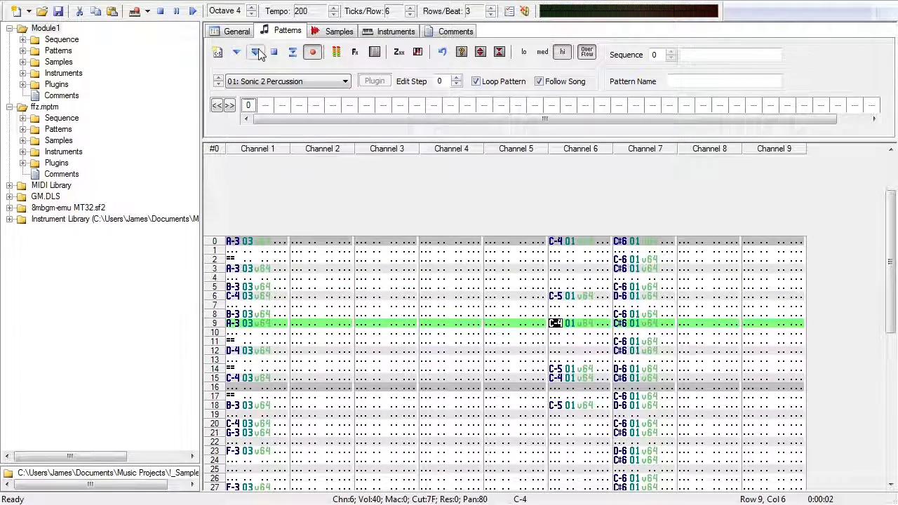
left_click(274, 53)
left_click(274, 54)
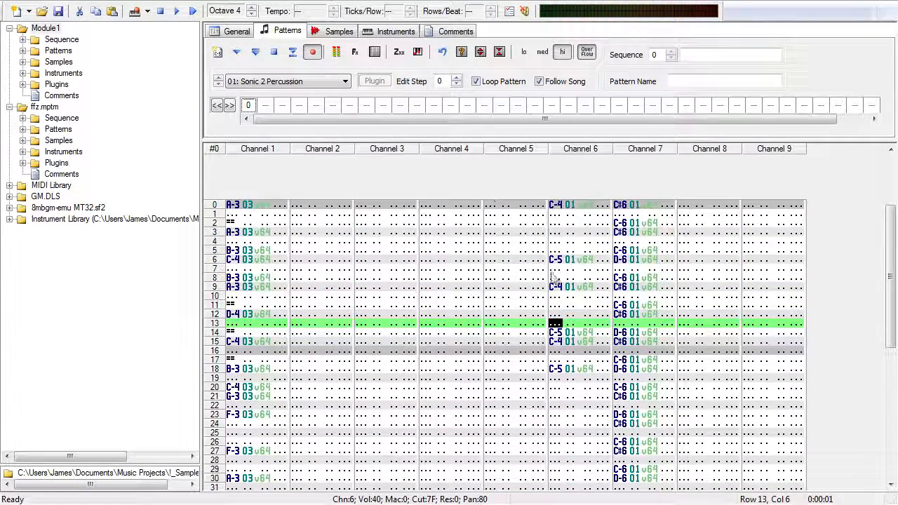
left_click(292, 52)
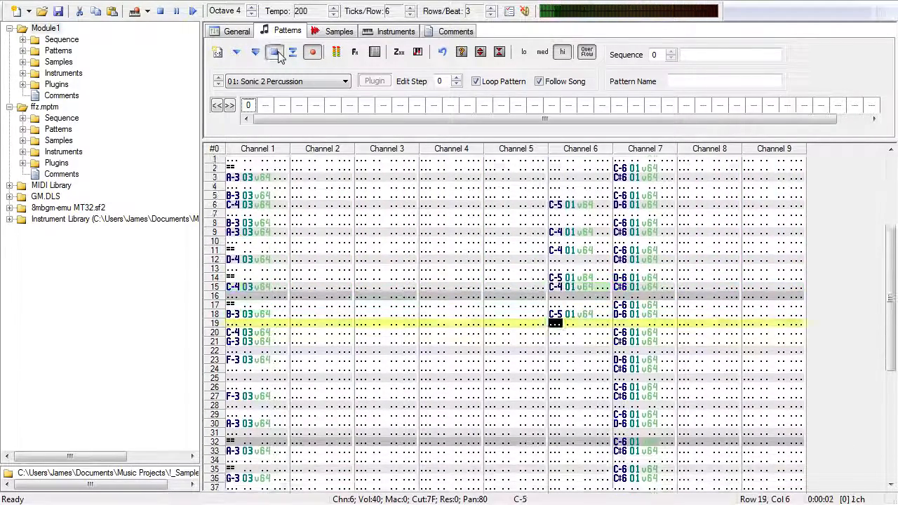
scroll(621, 410, "up", 3)
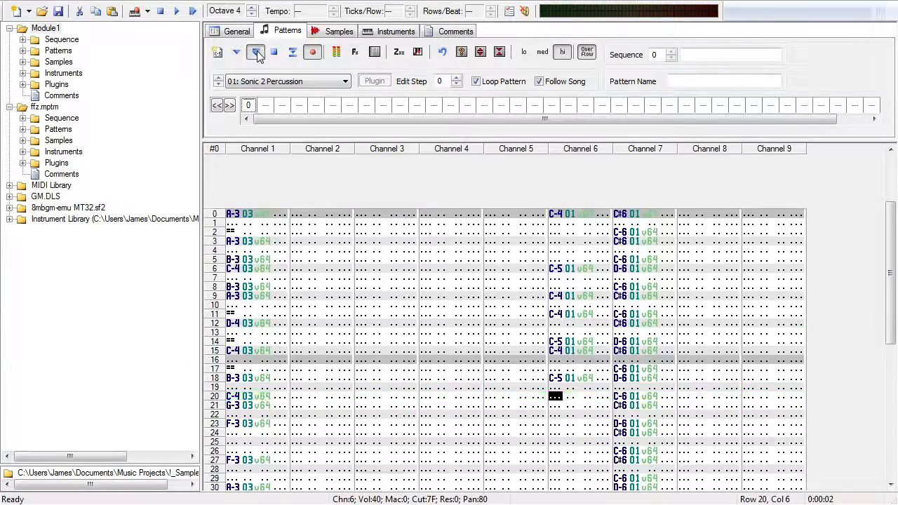
left_click(275, 53)
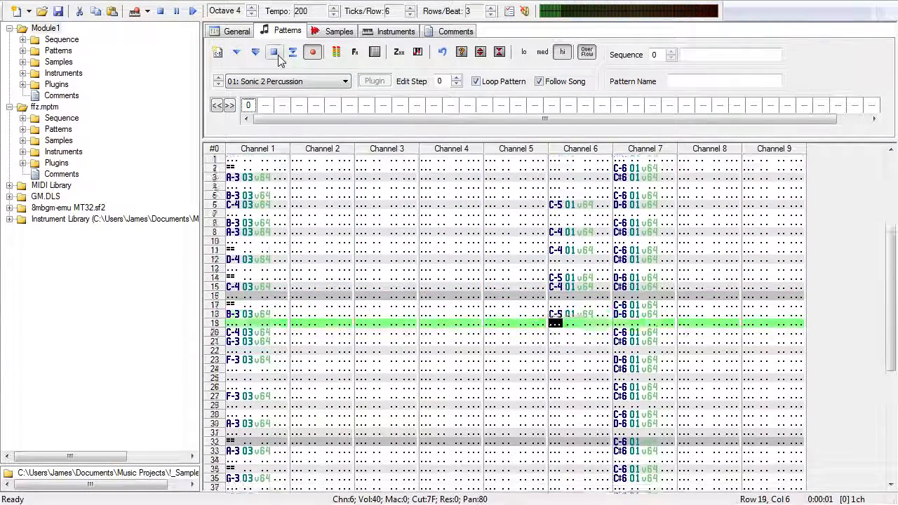
left_click(278, 55)
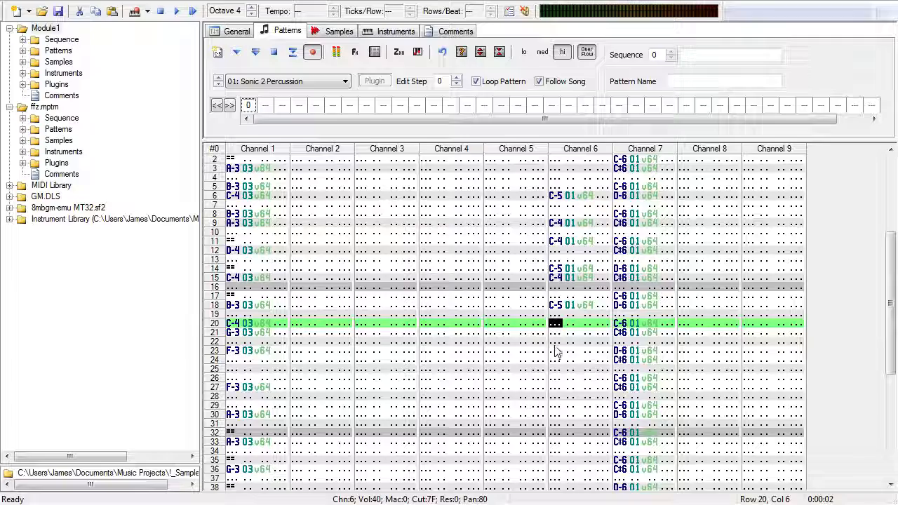
Step: Enter C-4 at row 21 and C-5 at row 23 of channel 6, and play the pattern
key("Down")
key("q")
key("Down")
key("Down")
key("Down")
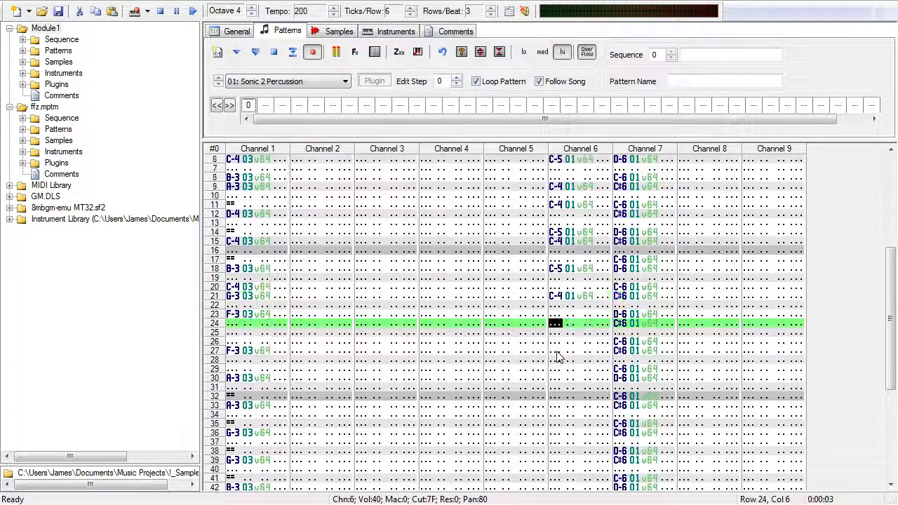
left_click(273, 55)
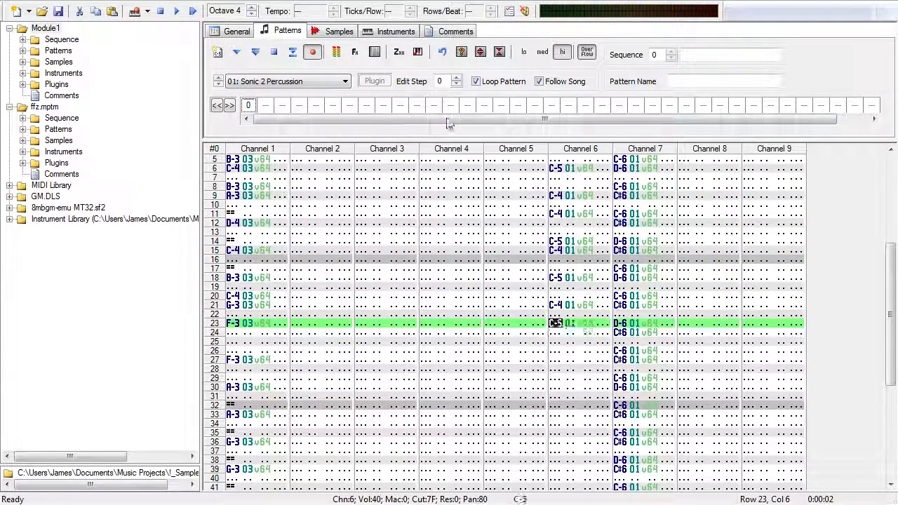
left_click(274, 56)
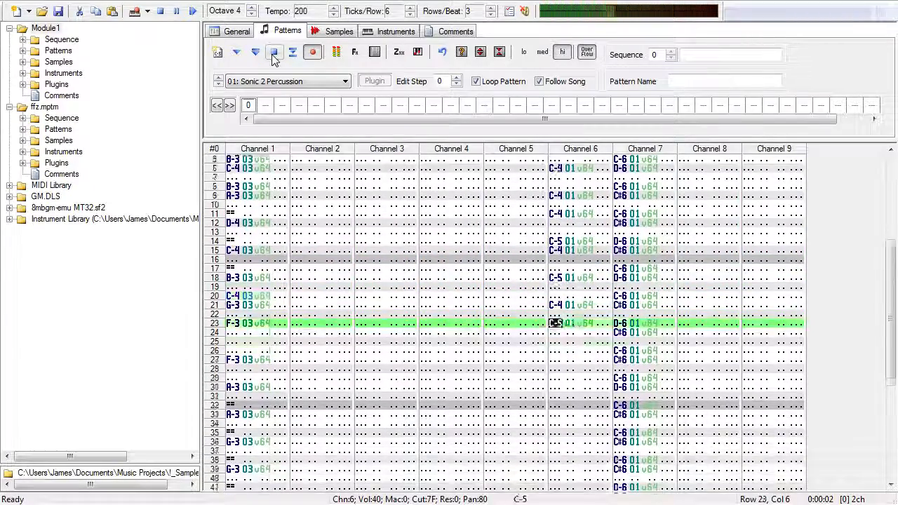
Step: Stop playback, copy rows 0 to 23 of channel 6, paste them from row 24 onward, and play the pattern
left_click(273, 57)
scroll(518, 260, "up", 6)
left_click_drag(555, 271, 581, 345)
left_click(558, 356)
key("ctrl+v")
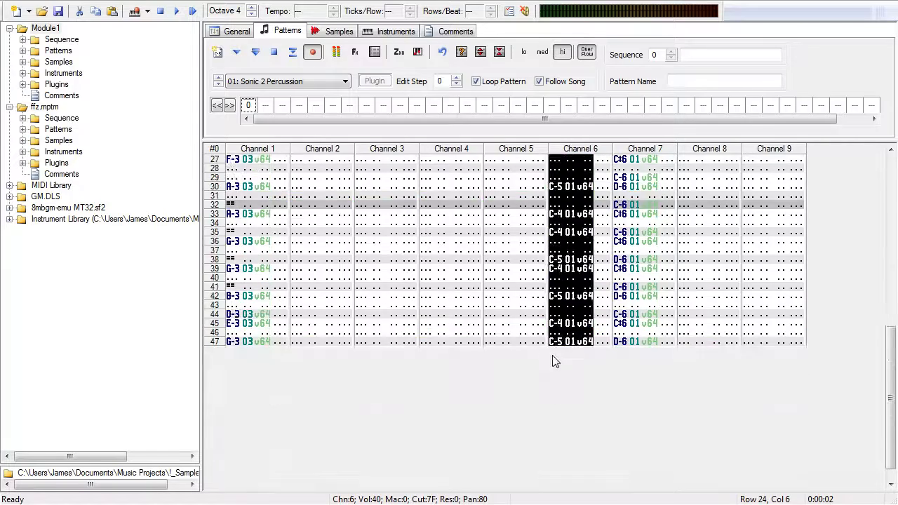
left_click(275, 50)
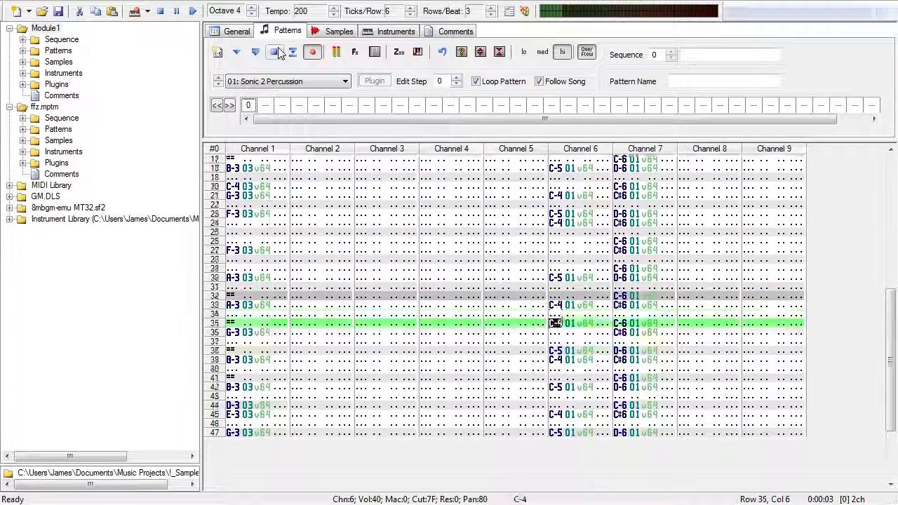
Step: Enter C-4 at row 44 and C-5 at row 45 of channel 6, and play the pattern
left_click(276, 52)
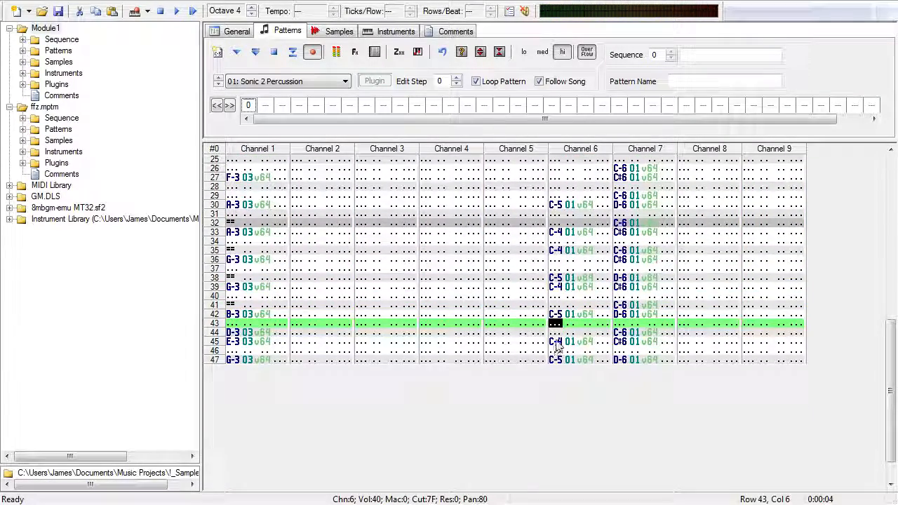
key("Down")
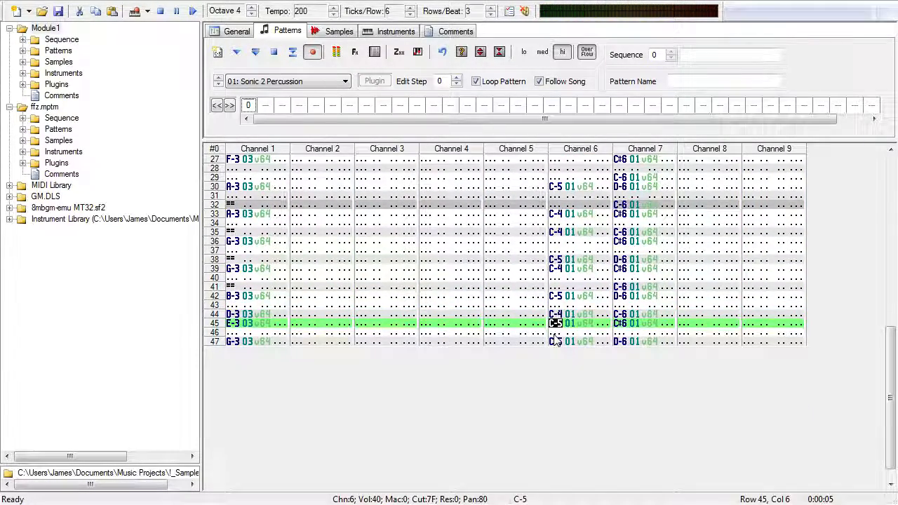
left_click(275, 53)
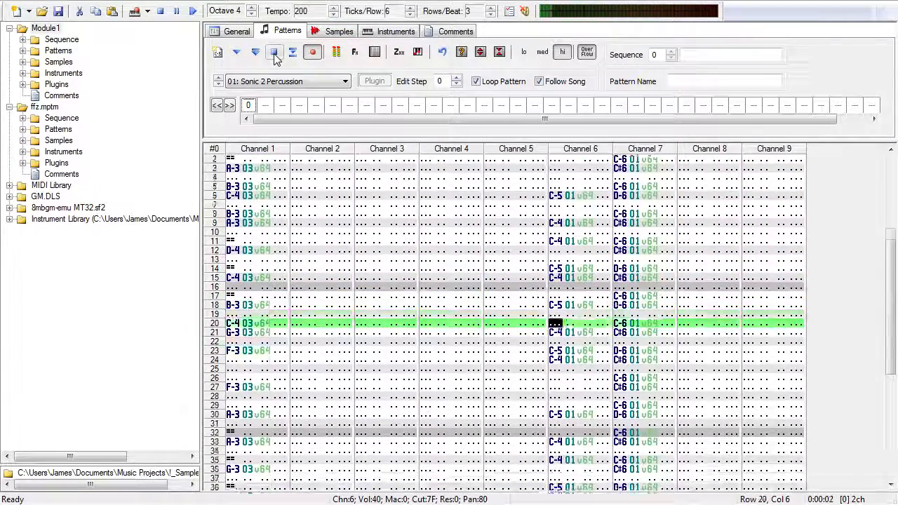
left_click(275, 55)
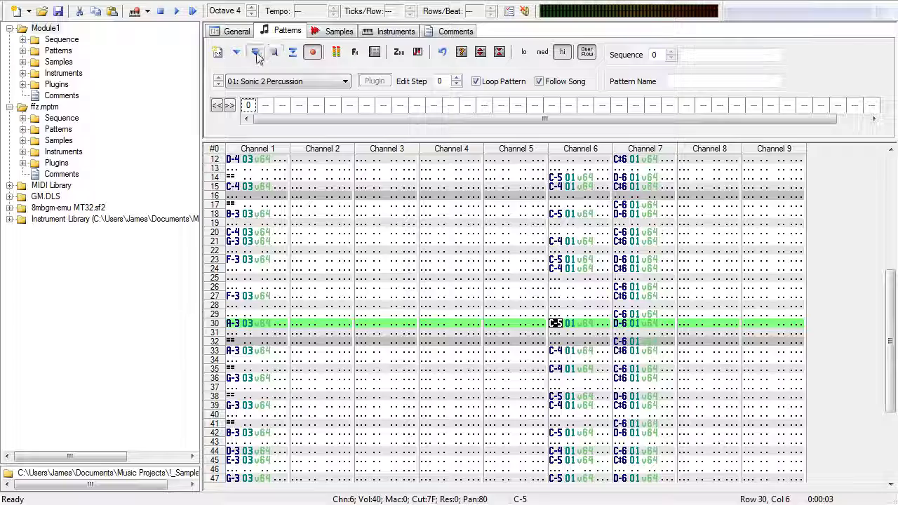
Step: Play the pattern twice to check the finished percussion in channels 6 and 7 against the bass line
left_click(257, 54)
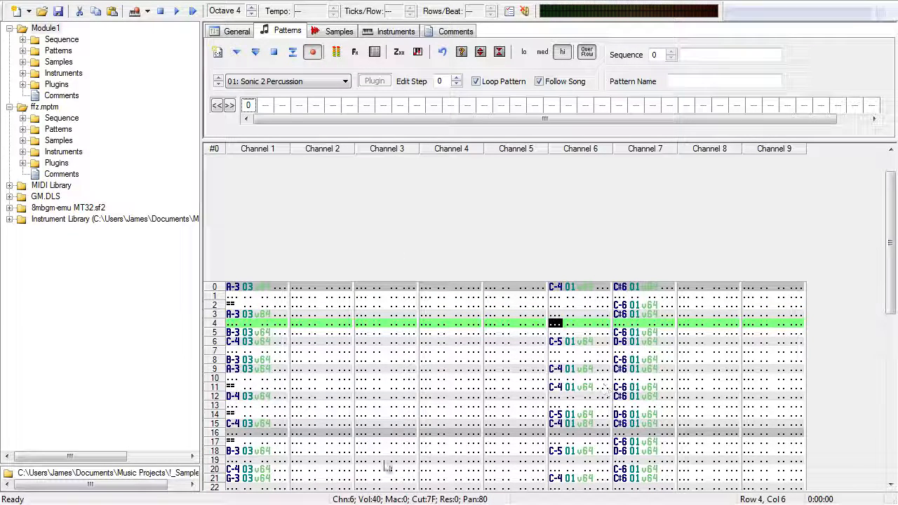
left_click(255, 52)
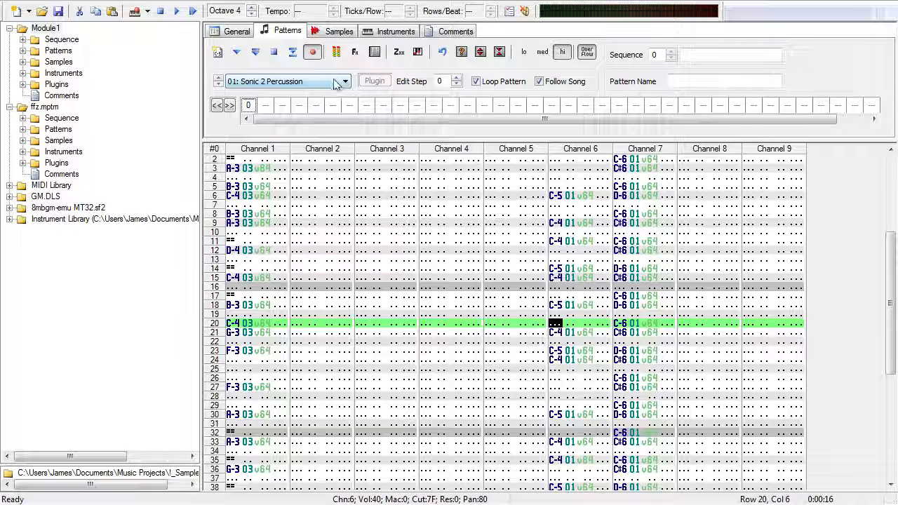
scroll(537, 349, "up", 5)
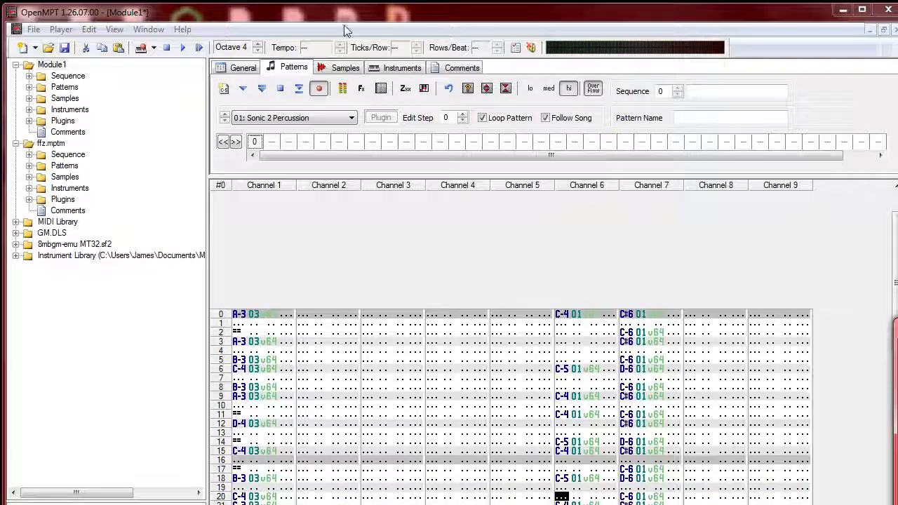
Step: Add new instrument 4 and assign it the FMDRIVE2612 plugin in slot FX2
left_click(393, 67)
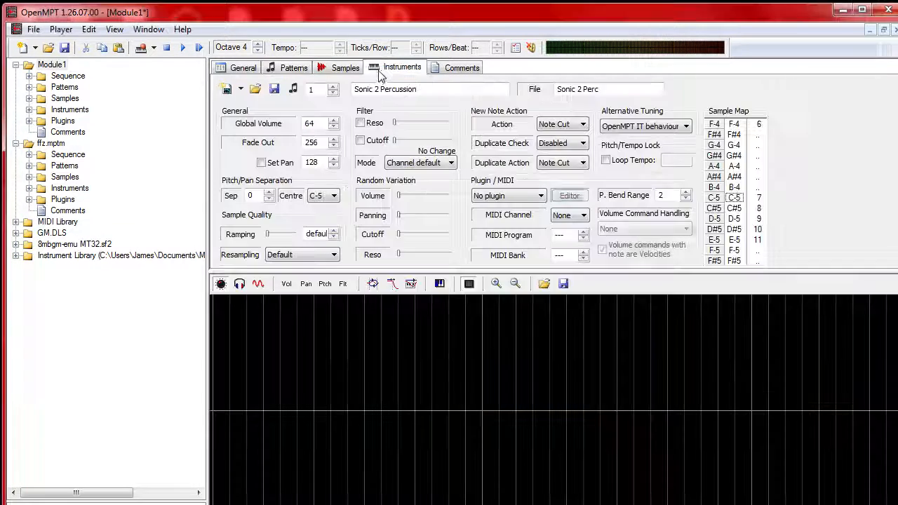
left_click(334, 87)
left_click(333, 87)
left_click(334, 87)
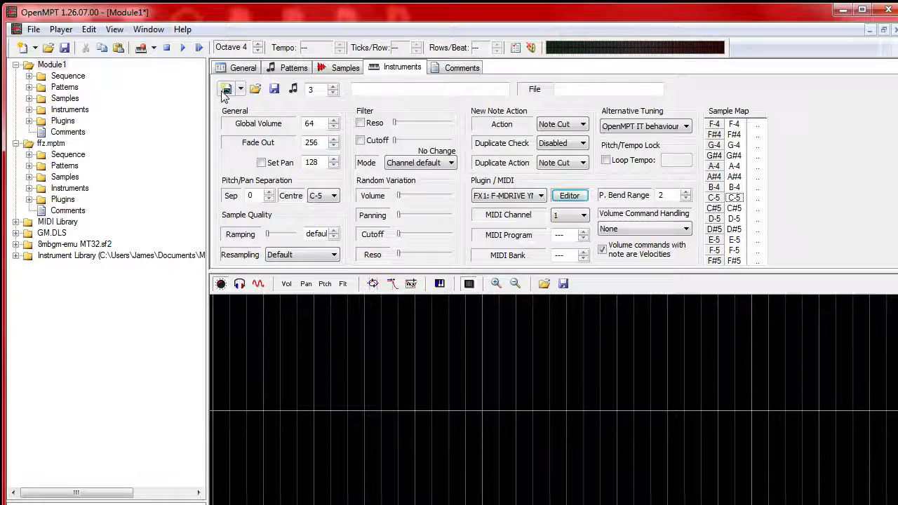
left_click(545, 198)
left_click(519, 232)
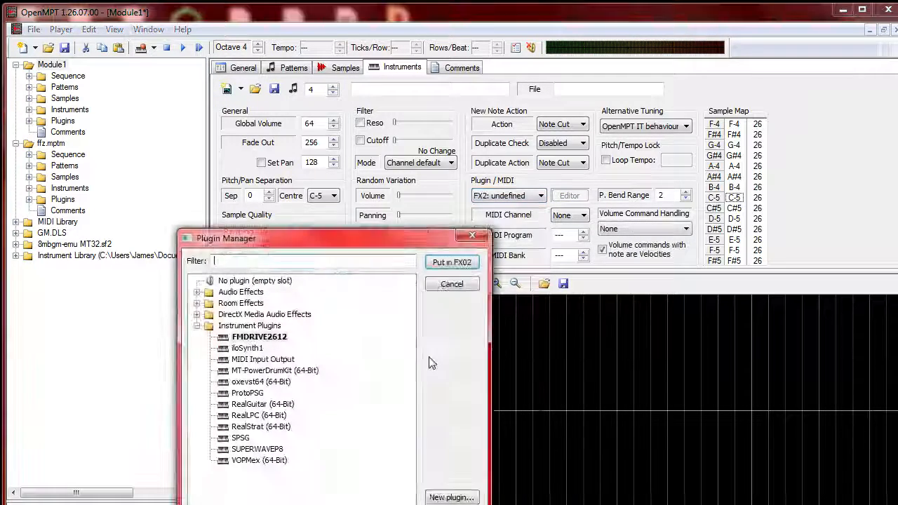
double_click(259, 337)
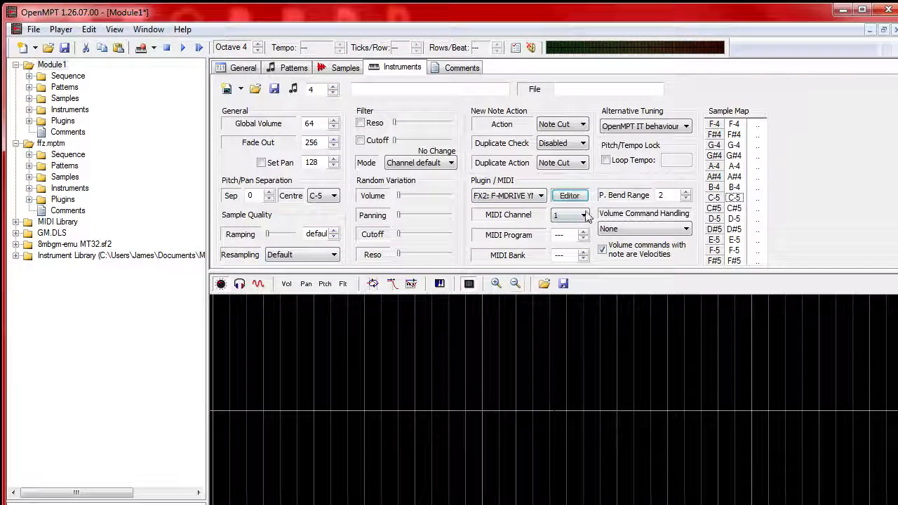
Step: Open the FX2 plugin's editor, reposition its window, and open its built-in instrument browser
left_click(570, 196)
left_click_drag(504, 50, 506, 19)
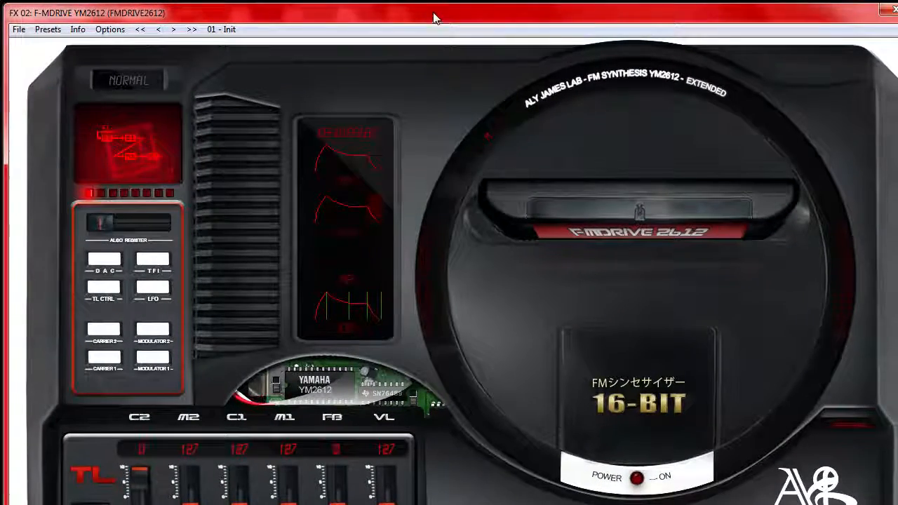
left_click_drag(431, 16, 428, 12)
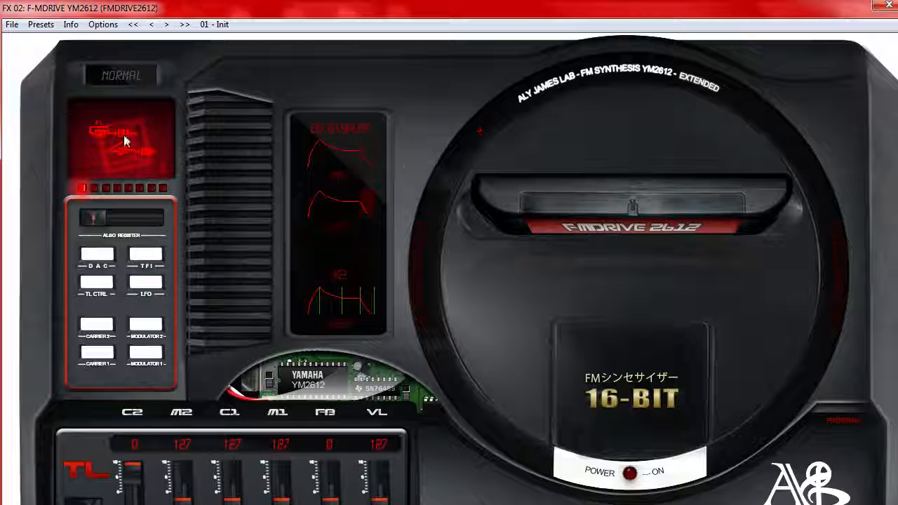
left_click(632, 207)
Step: Browse into the TFI folder in the F-MDRIVE browser and open its Brass subfolder
scroll(571, 358, "down", 3)
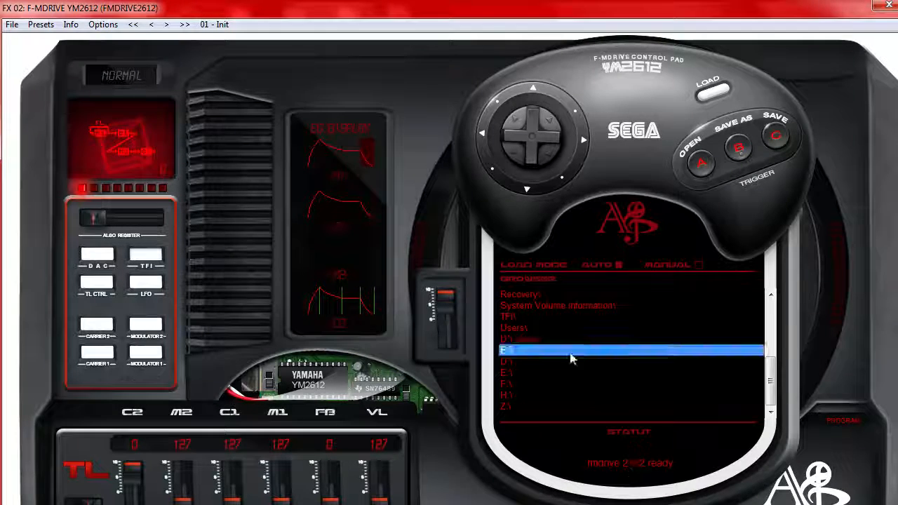
left_click(581, 318)
scroll(567, 386, "down", 4)
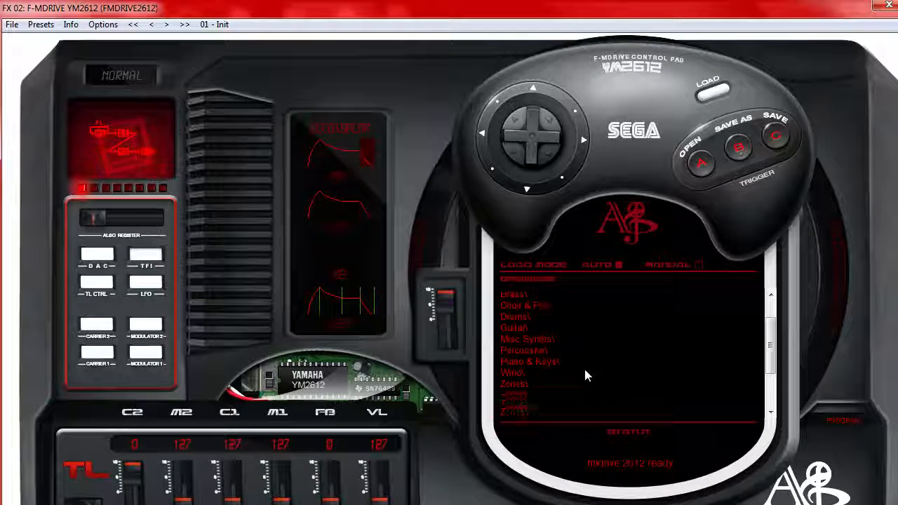
scroll(587, 363, "down", 2)
scroll(572, 368, "up", 2)
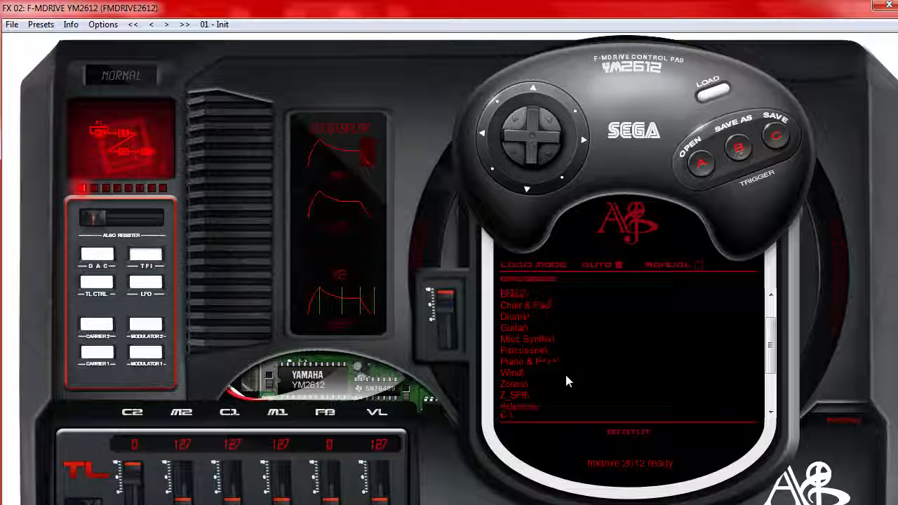
scroll(565, 382, "up", 2)
scroll(556, 321, "down", 2)
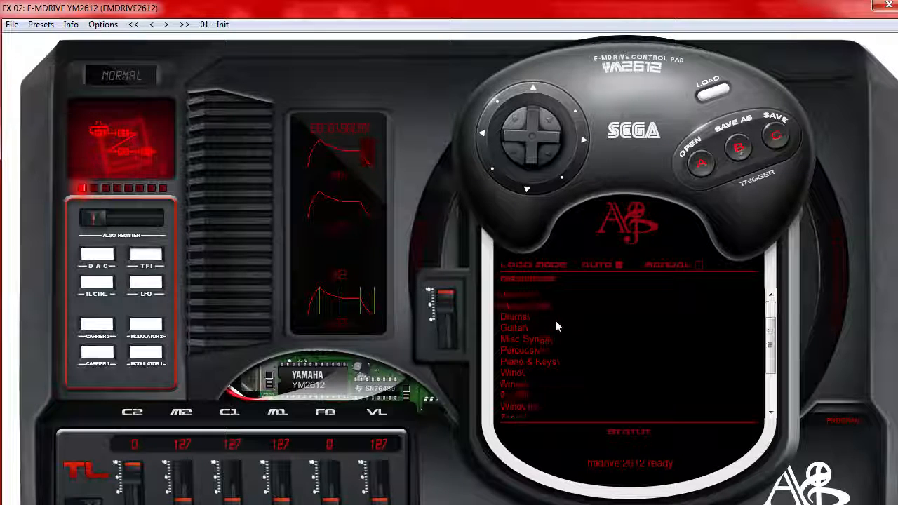
scroll(555, 327, "up", 1)
left_click(547, 320)
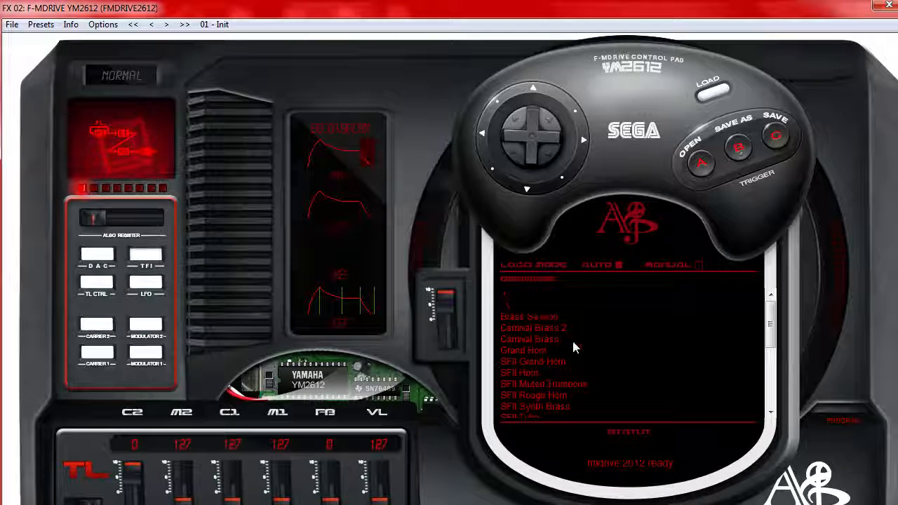
Step: Load the brass presets Brass Section, Carnival Brass 2, Carnival Brass and Grand Horn in turn to audition them
left_click(567, 316)
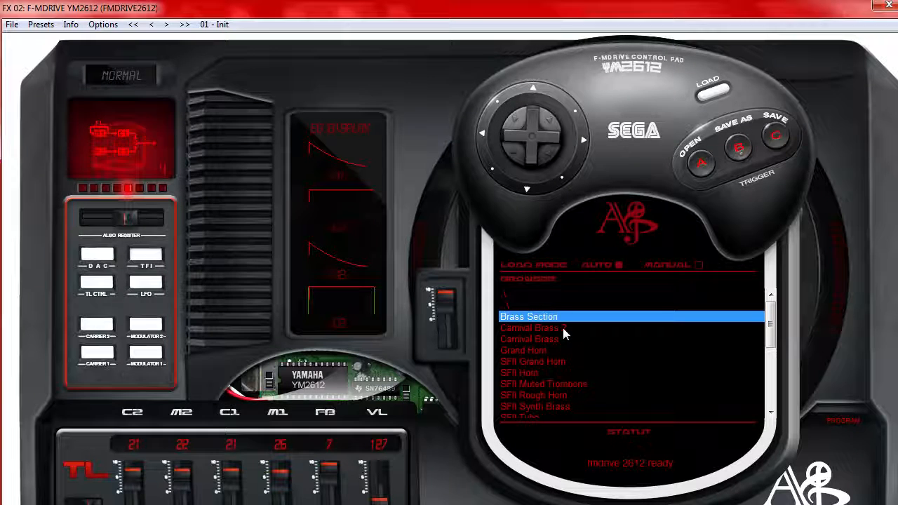
left_click(564, 327)
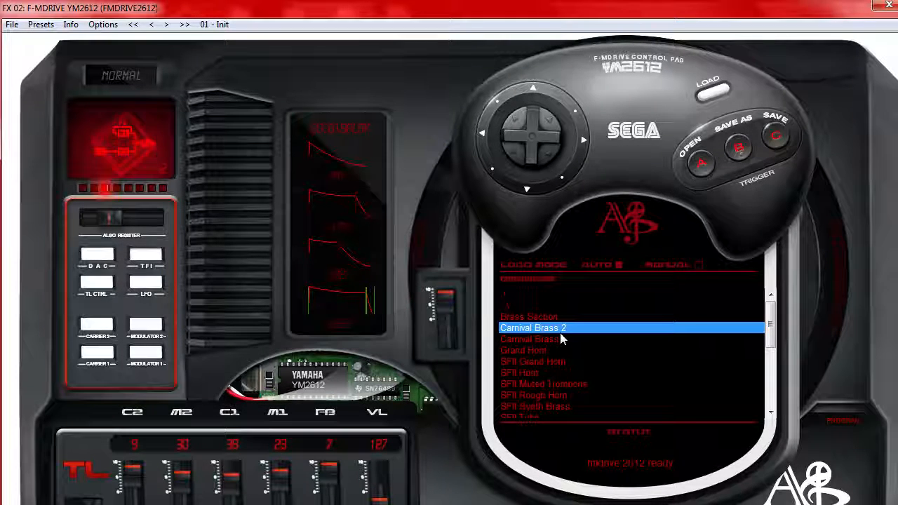
left_click(567, 339)
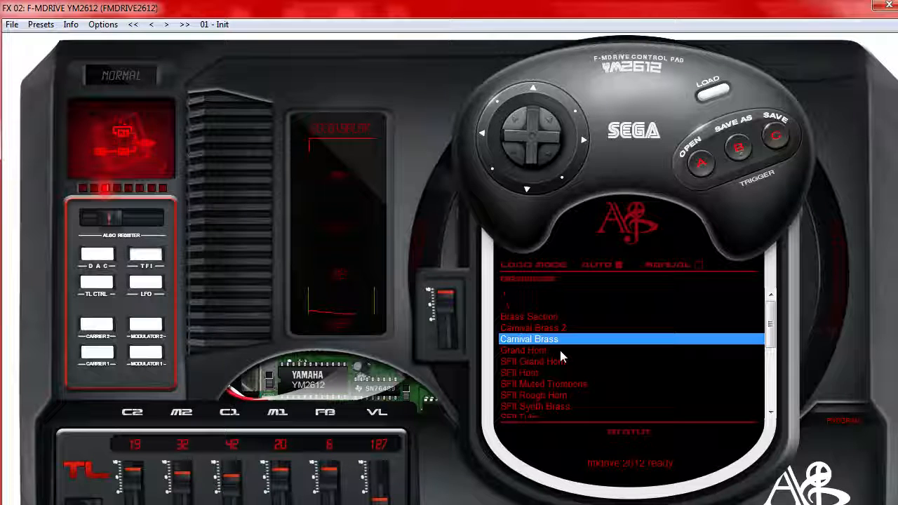
left_click(560, 351)
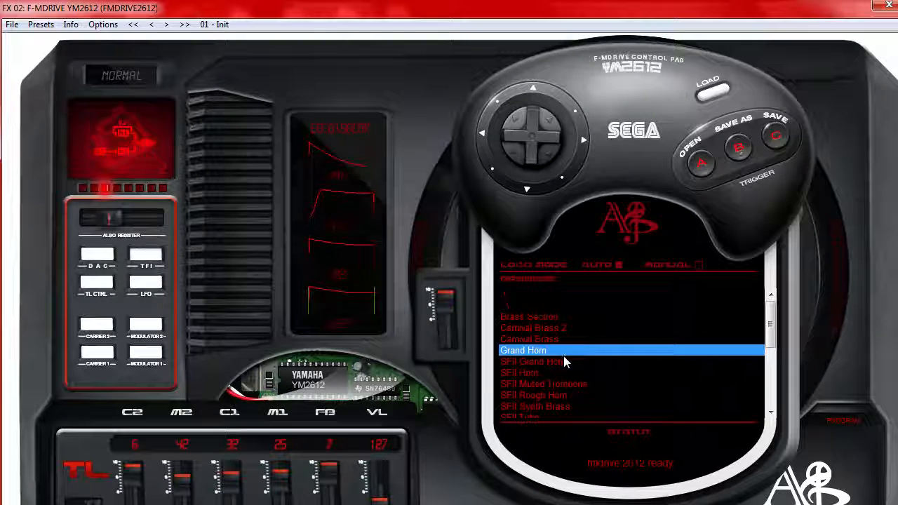
Step: Audition the SFII brass presets in turn, from SFII Grand Horn through SFII Tuba
left_click(564, 361)
left_click(572, 372)
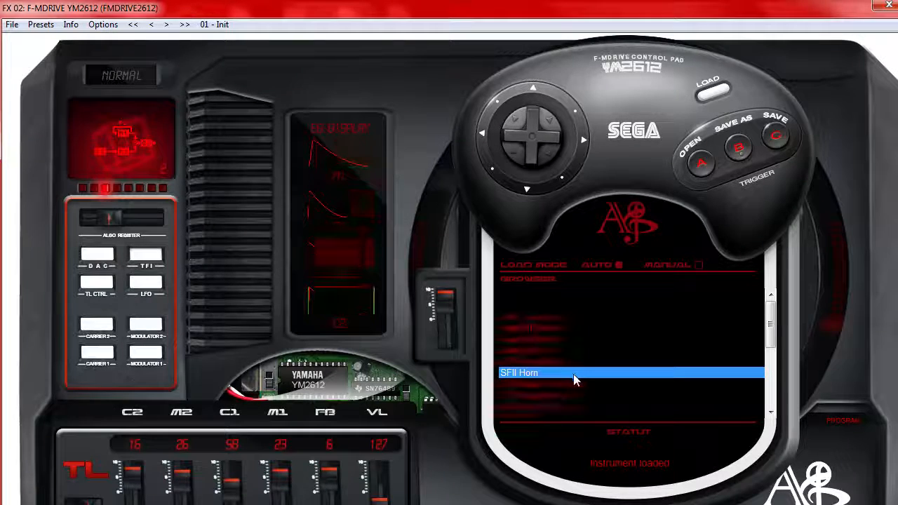
left_click(579, 384)
left_click(579, 395)
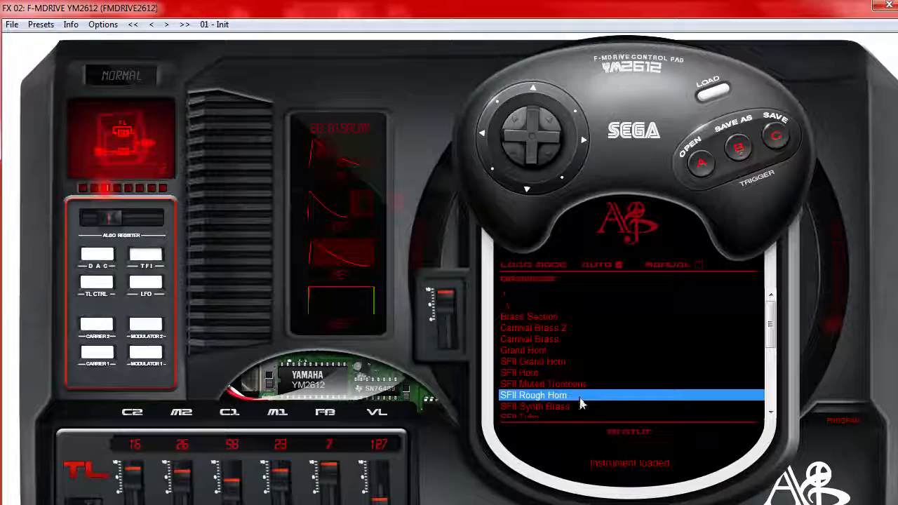
left_click(580, 407)
scroll(580, 379, "down", 2)
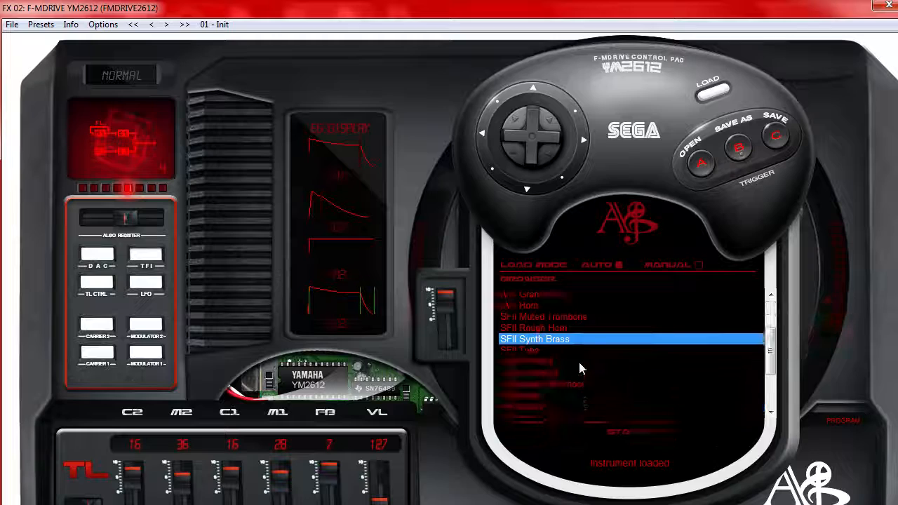
left_click(569, 353)
scroll(570, 372, "down", 1)
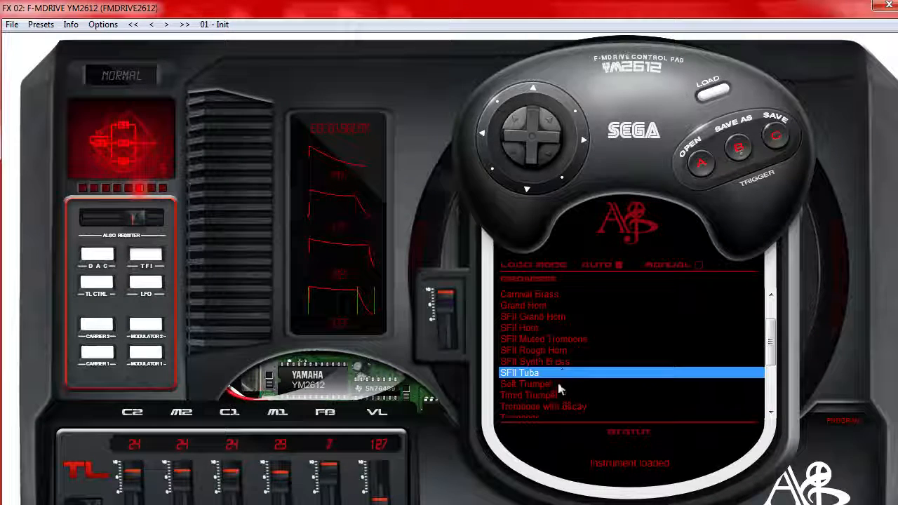
Step: Load Soft Trumpet, try its C1 level and the lowest algorithm setting, and return the algorithm to the preset's original one
left_click(558, 385)
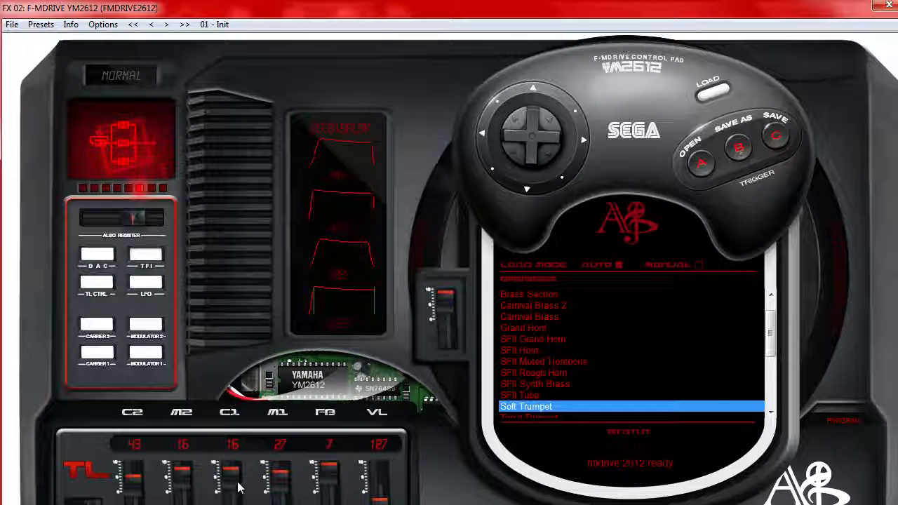
mouse_move(232, 471)
left_mouse_down()
mouse_move(232, 494)
mouse_move(234, 469)
left_mouse_up()
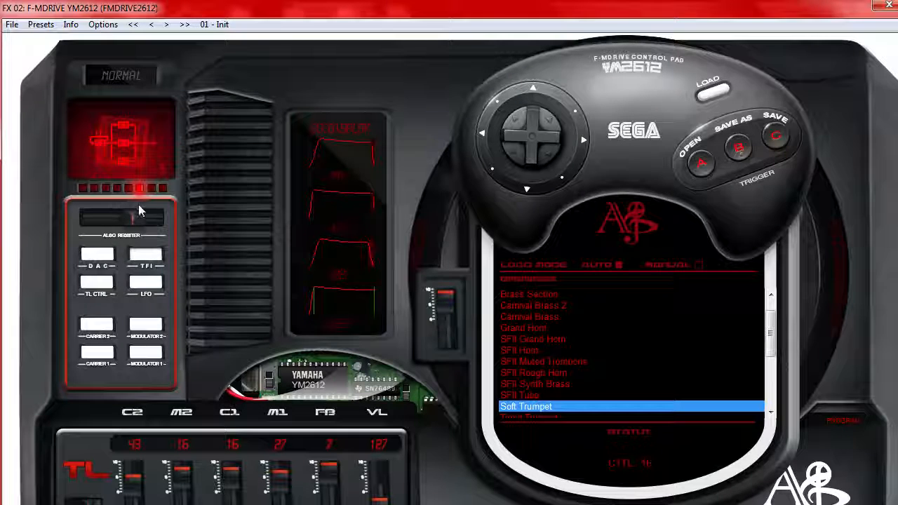
left_click_drag(133, 219, 92, 219)
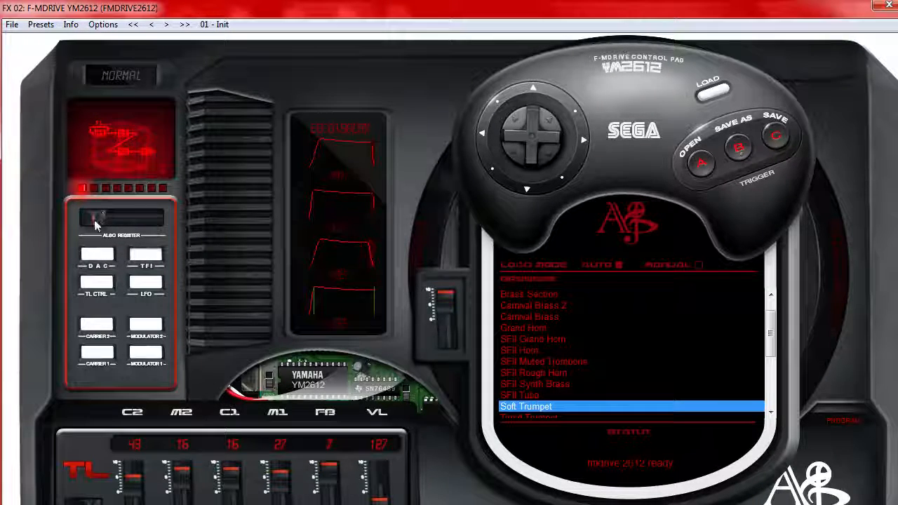
left_click_drag(95, 219, 141, 218)
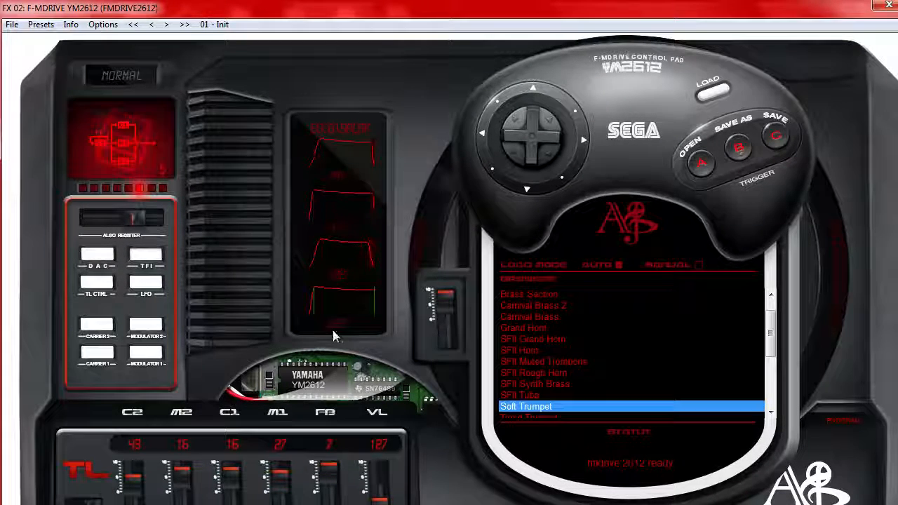
Step: Load the Timid Trumpet preset and Trombone with decay to audition them
left_click_drag(771, 334, 752, 355)
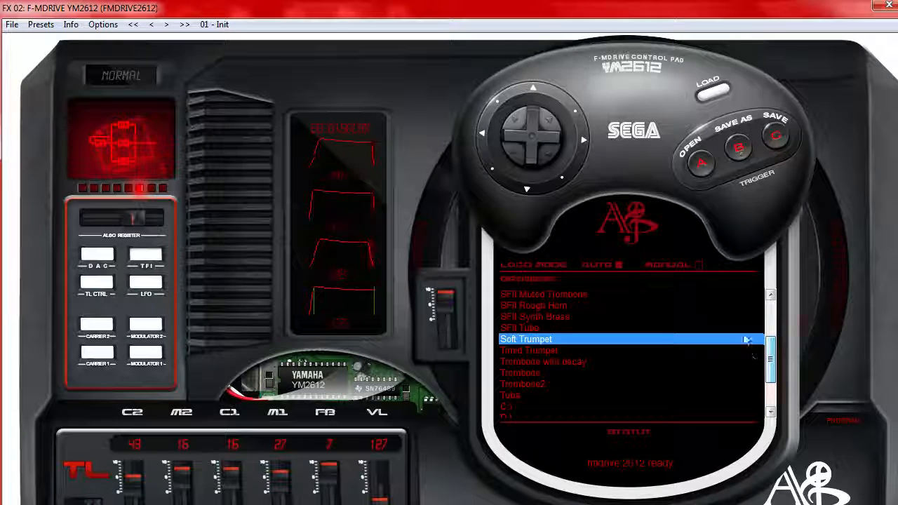
left_click(565, 351)
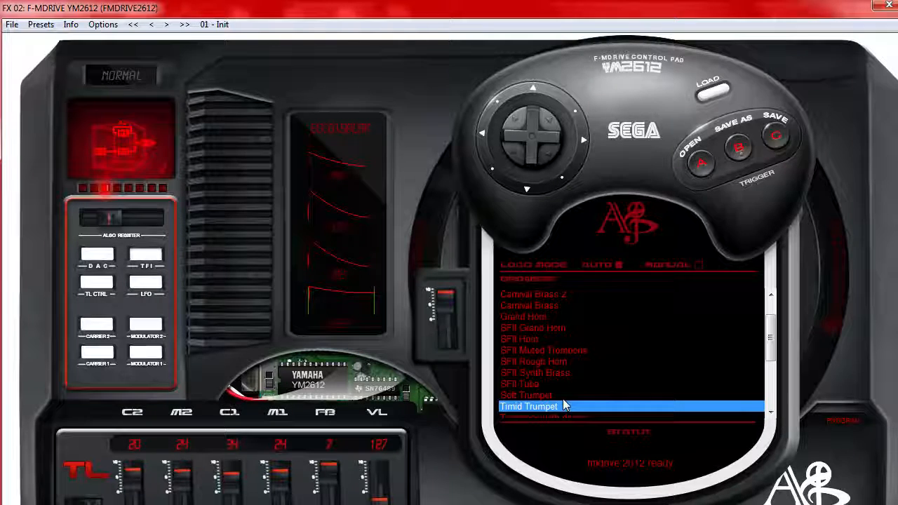
scroll(667, 296, "down", 4)
left_click(548, 309)
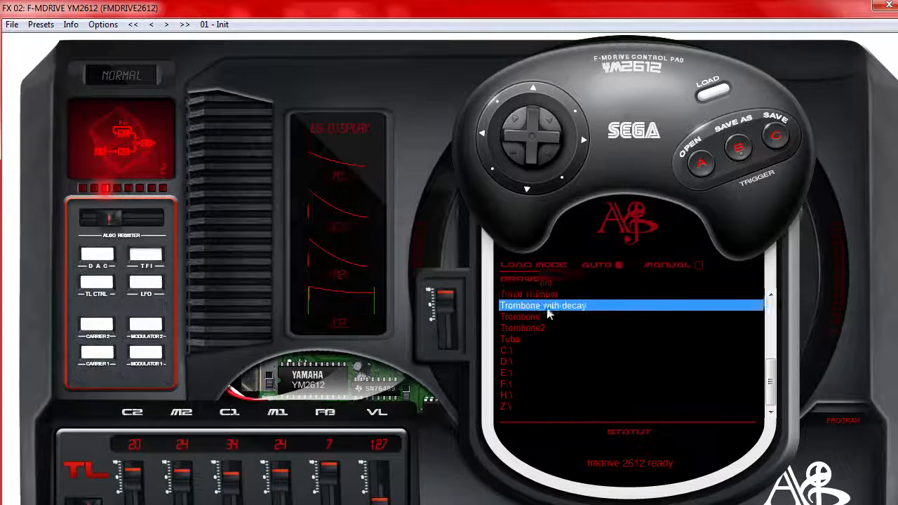
scroll(565, 383, "down", 2)
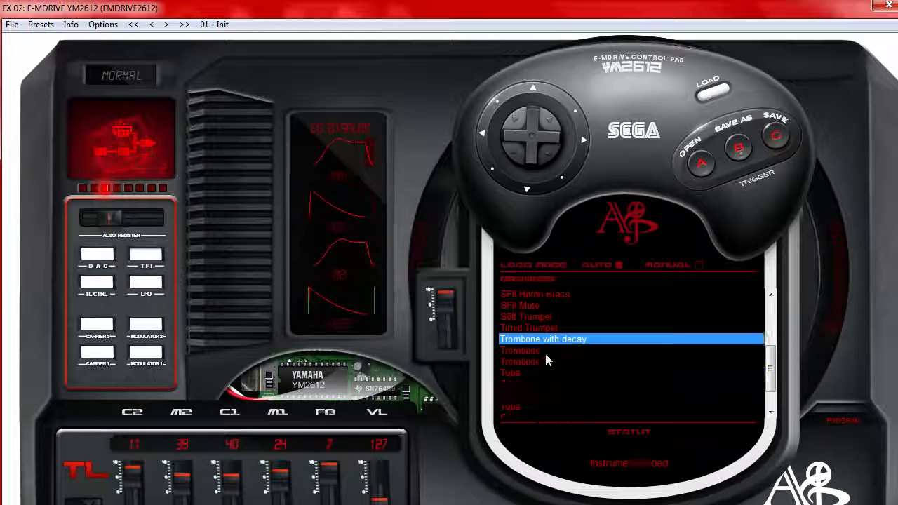
Step: Leave the Brass folder and open the Zones folder to view its zone subfolders
scroll(531, 367, "up", 4)
double_click(529, 307)
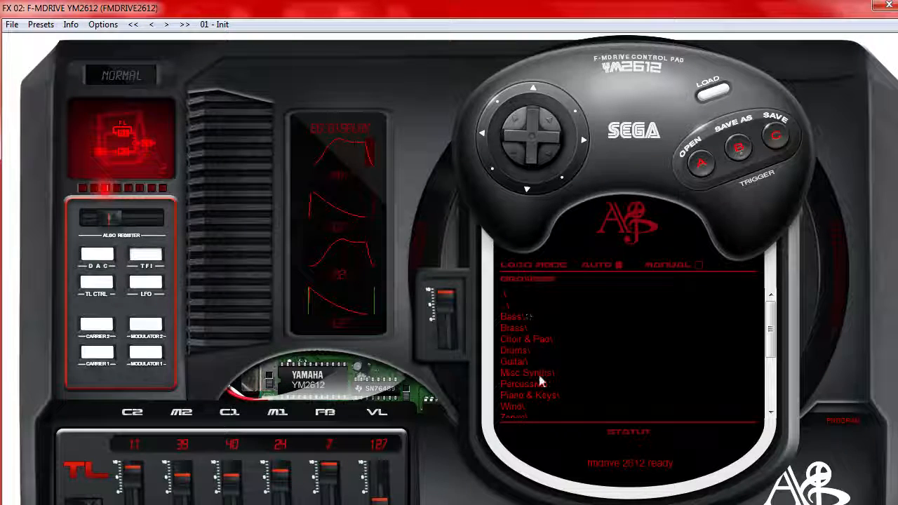
scroll(554, 393, "down", 1)
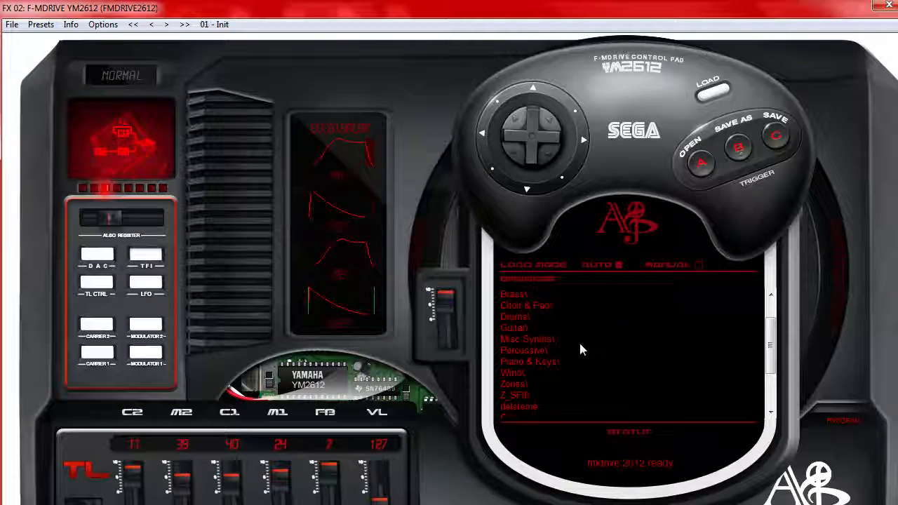
scroll(553, 349, "down", 1)
scroll(552, 366, "up", 1)
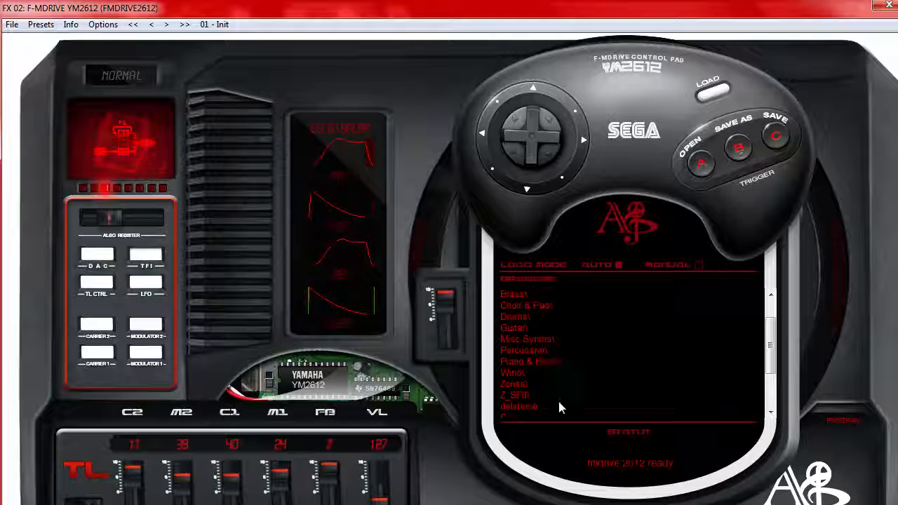
double_click(542, 384)
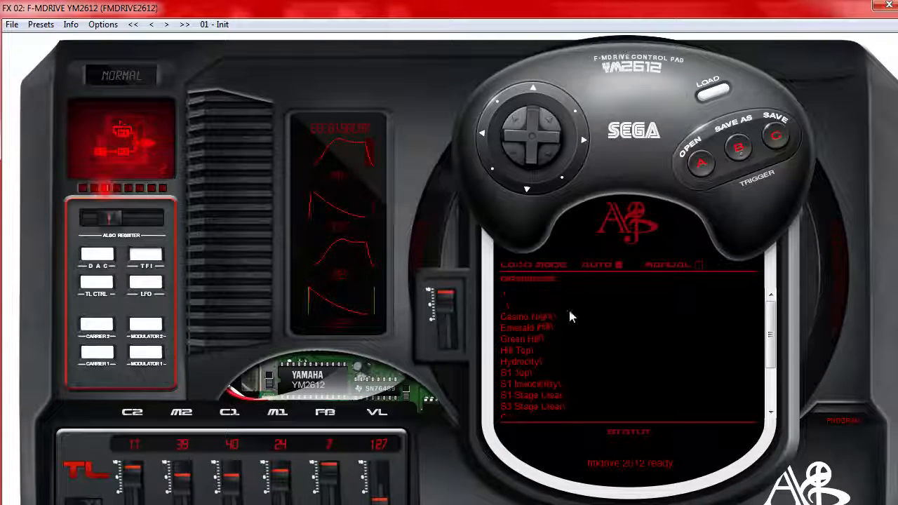
scroll(578, 323, "down", 1)
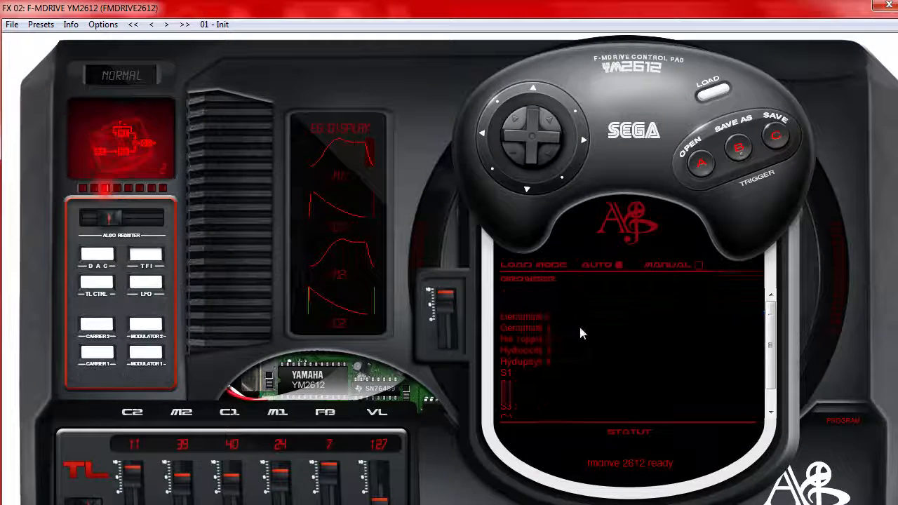
Step: Audition Instrument 0 through Instrument 4 in the open zone folder and keep Instrument 3 loaded in the second FMDRIVE2612 plugin
left_click(577, 320)
left_click(578, 327)
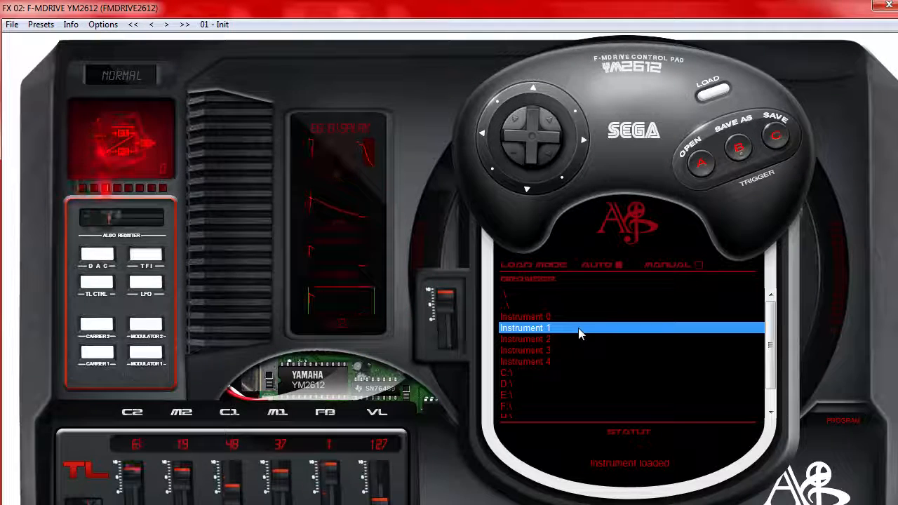
left_click(578, 340)
left_click(578, 351)
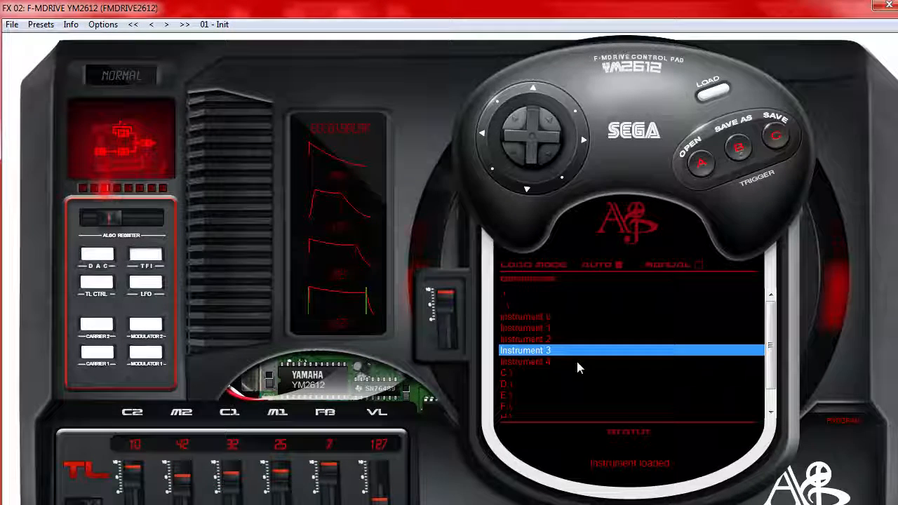
left_click(581, 362)
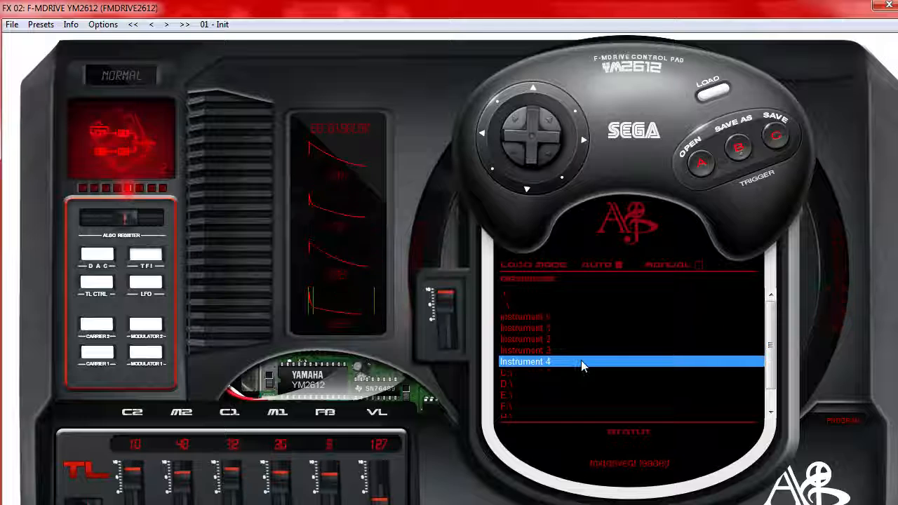
left_click(581, 351)
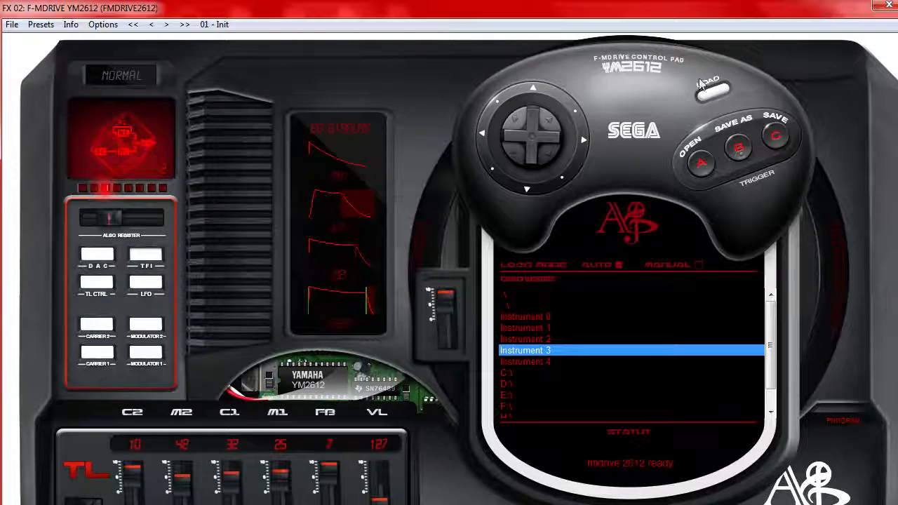
left_click(890, 6)
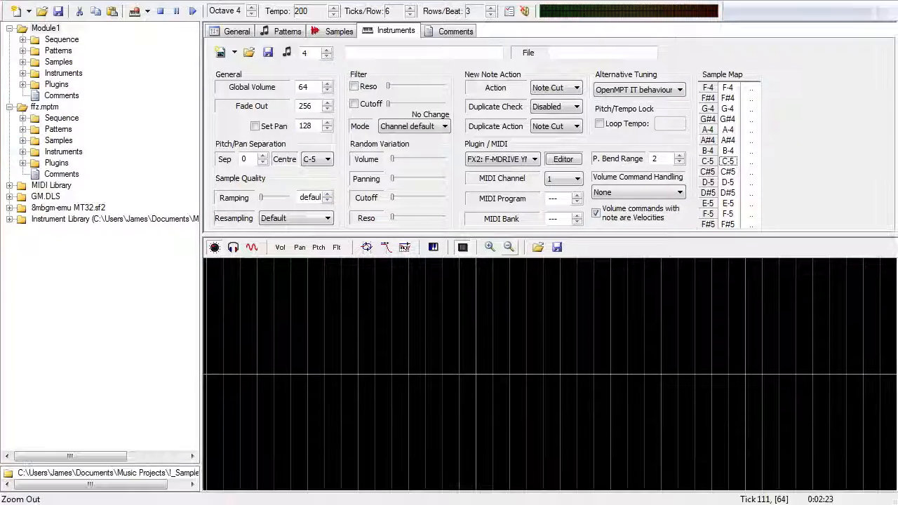
Step: Name instrument 4 "neat trumpety thingo"
left_click(412, 53)
type("neato ")
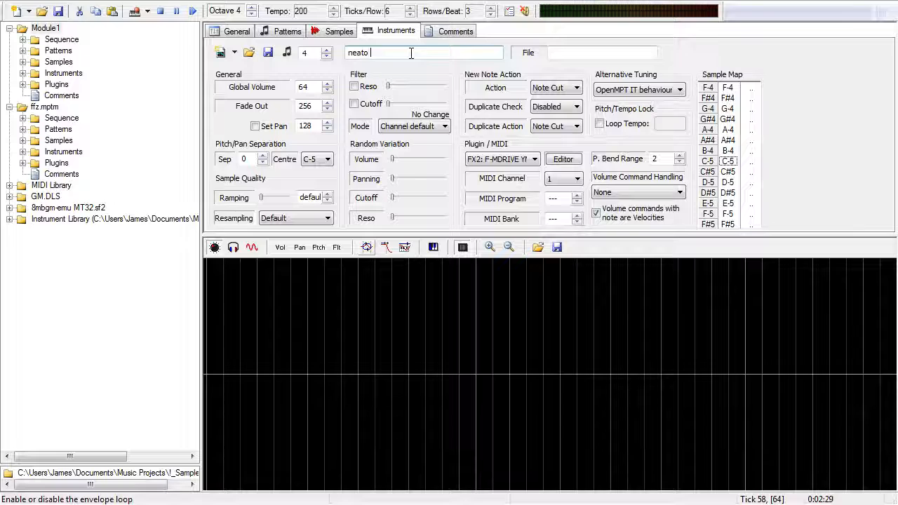
type("t")
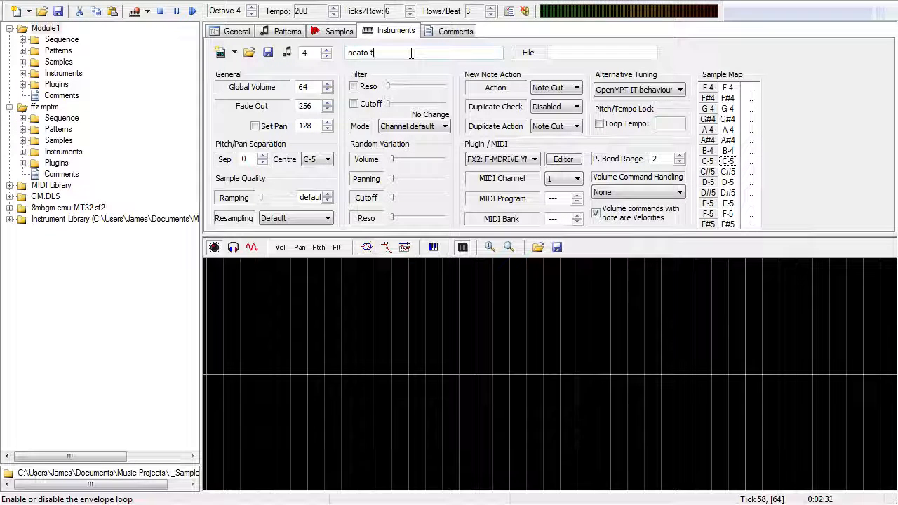
type("rumpet")
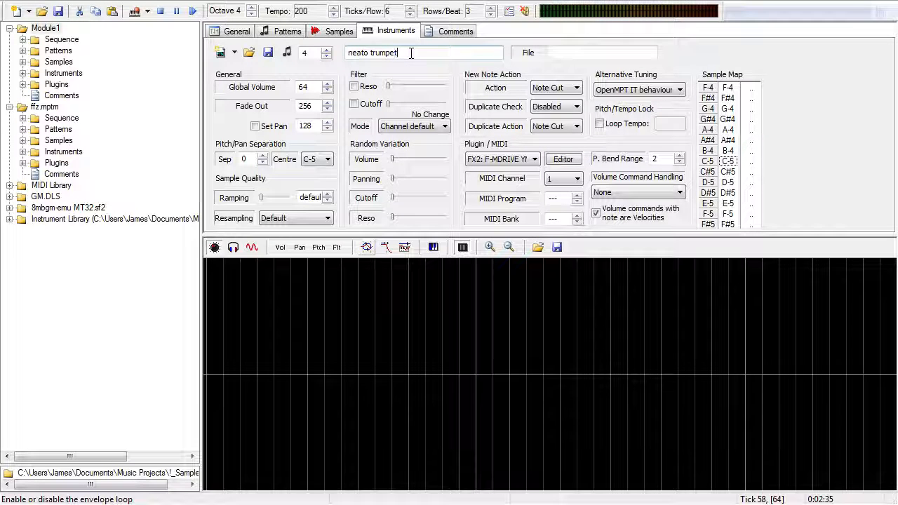
type("y thingo")
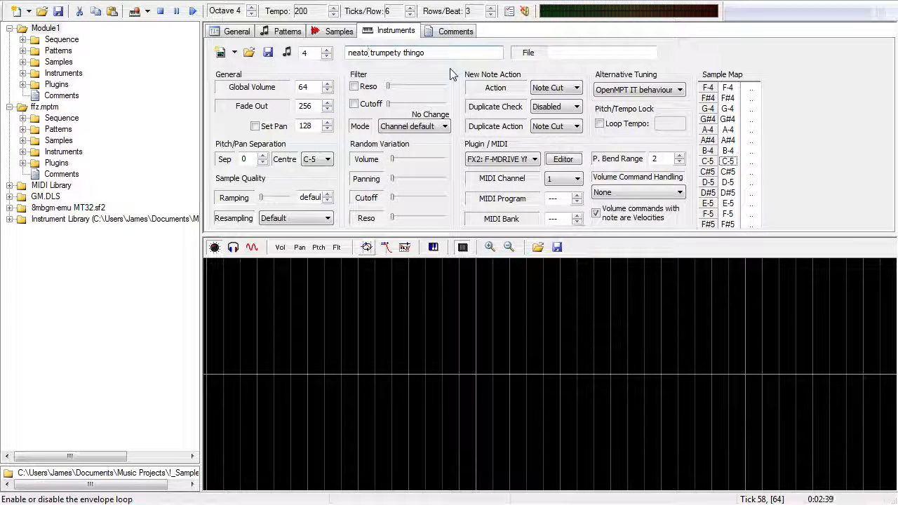
key("BackSpace")
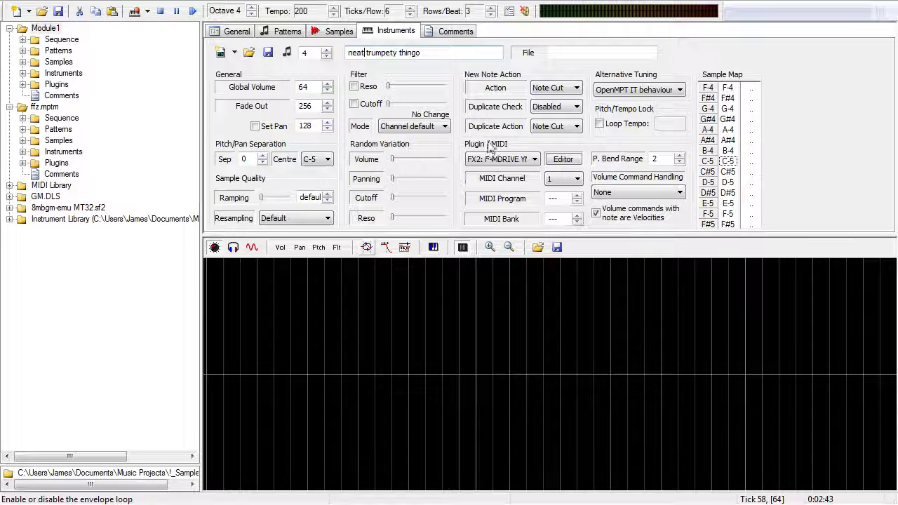
Step: Name instrument 3 "mystic bass zone"
left_click(327, 56)
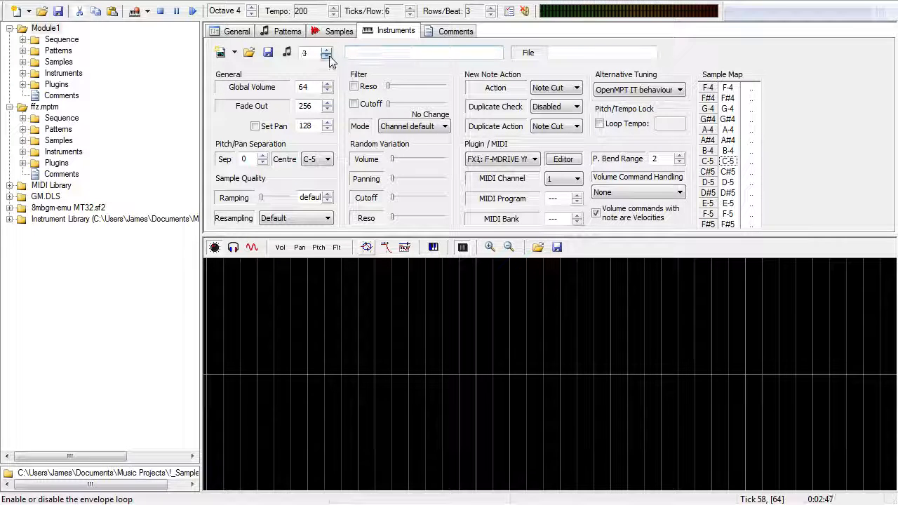
left_click(407, 49)
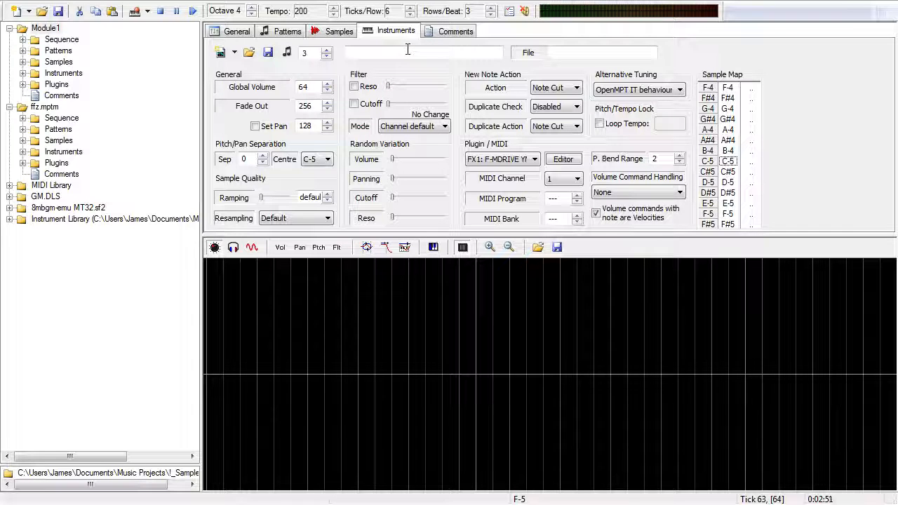
type("groov")
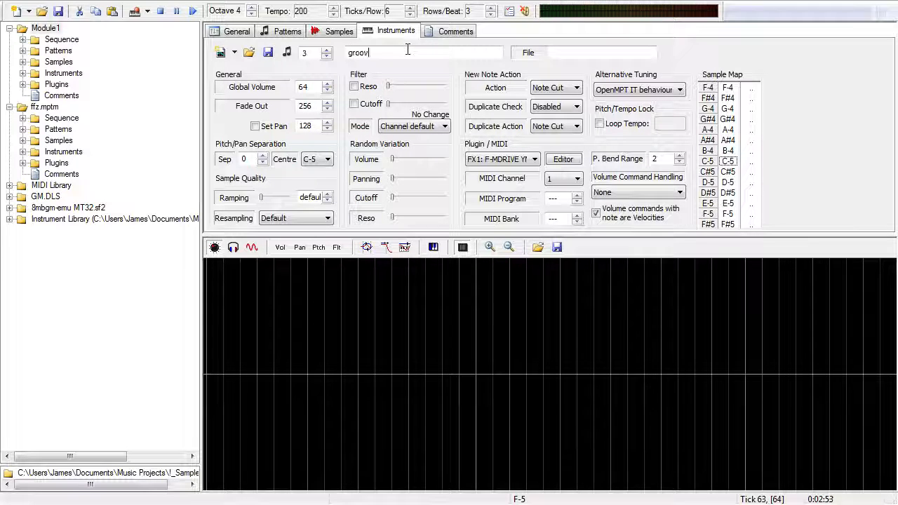
type("y ass bass ")
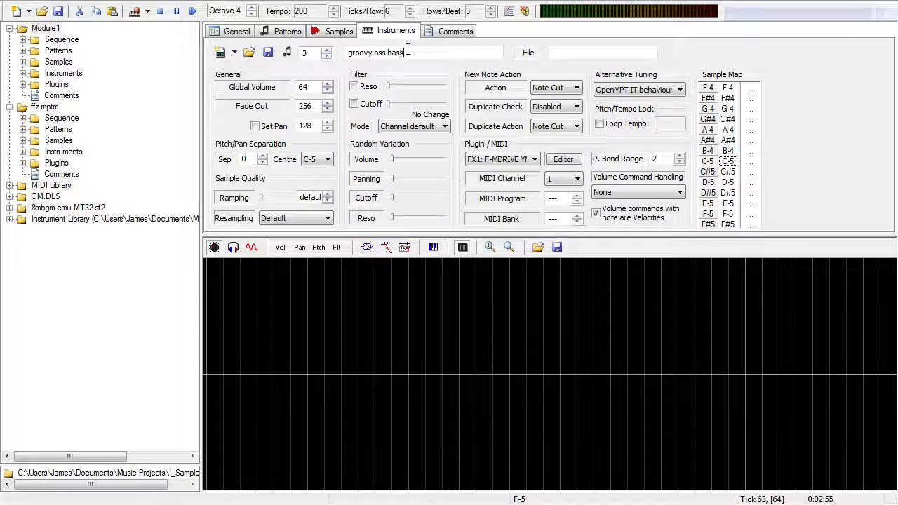
type("from mys")
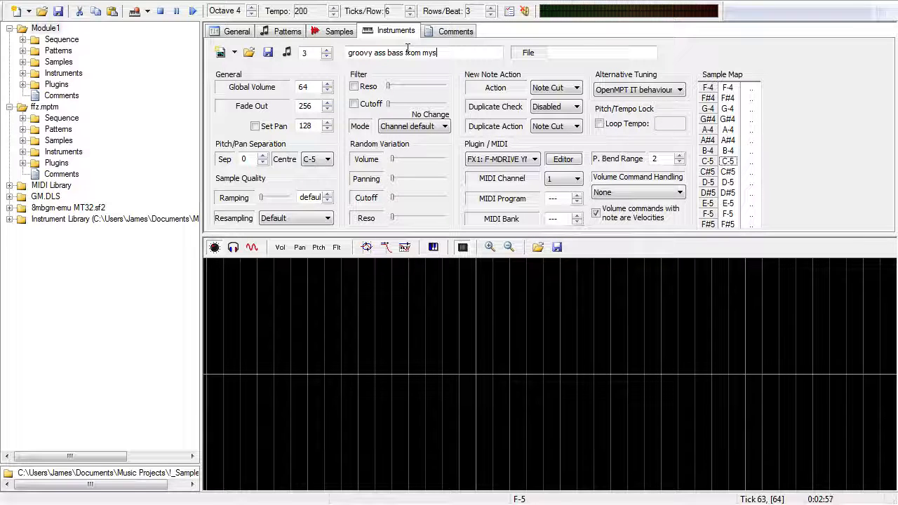
key("shift+Home")
type("mystic bass")
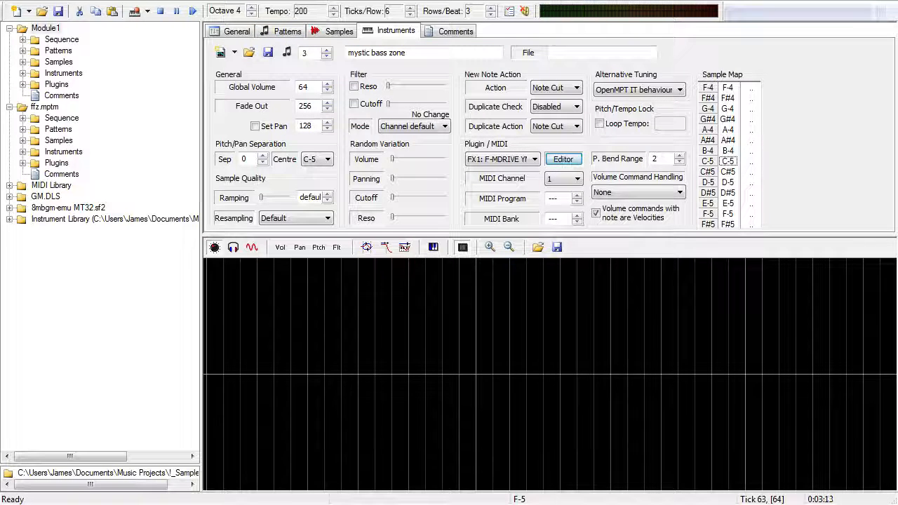
Step: Open the plugin editor of instrument 3 and audition the built-in presets Sonic Brass and Chemical Plan
left_click(564, 159)
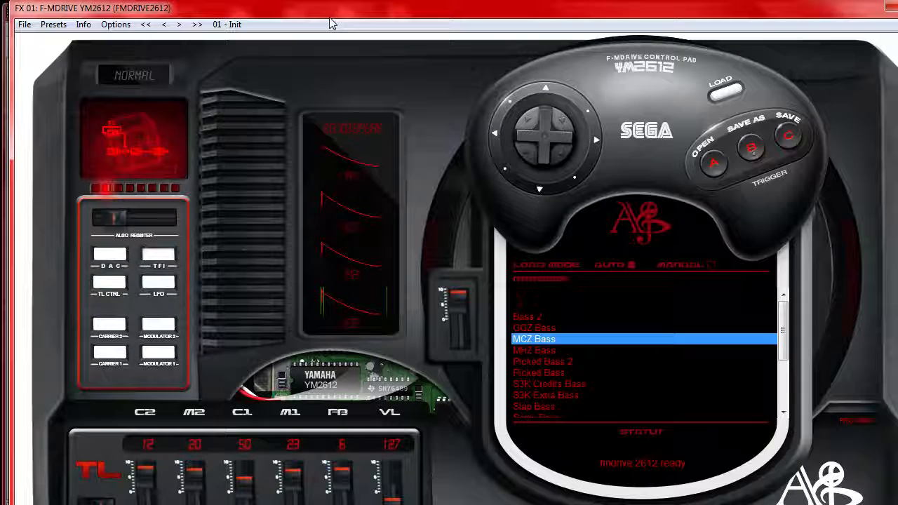
left_click(51, 26)
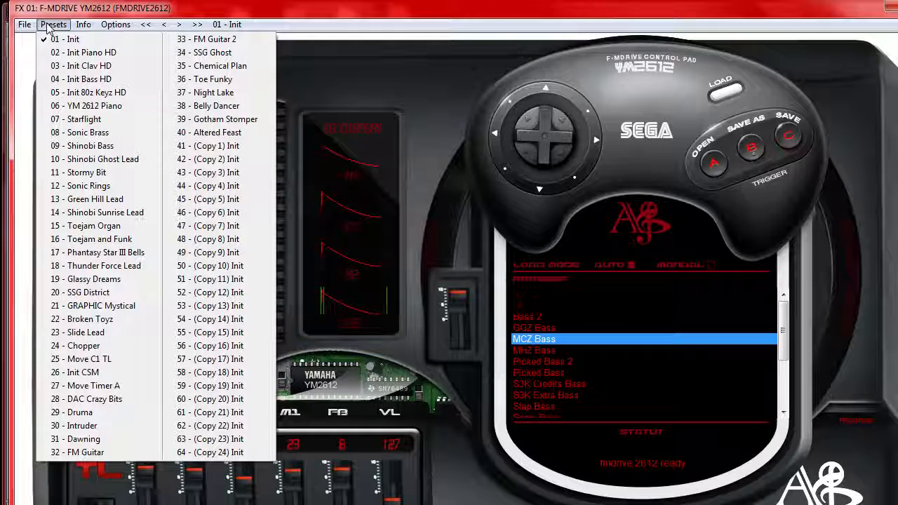
left_click(106, 132)
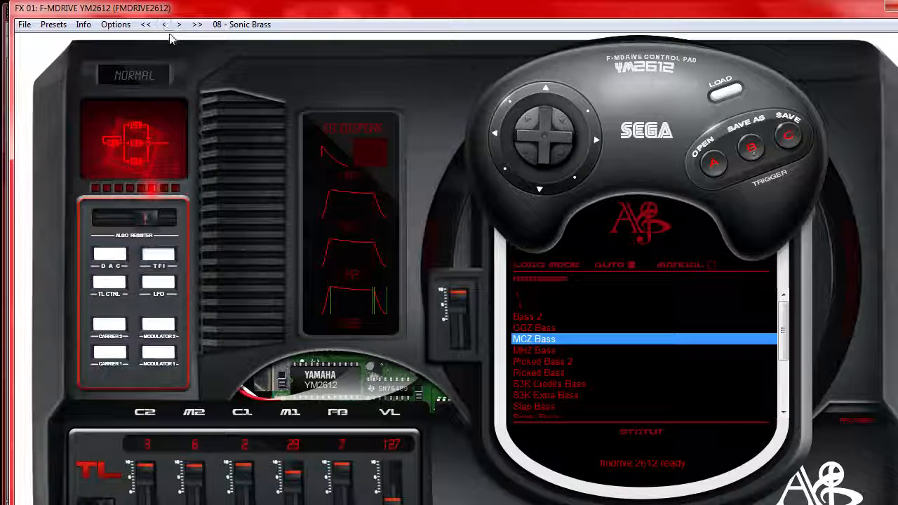
left_click(56, 25)
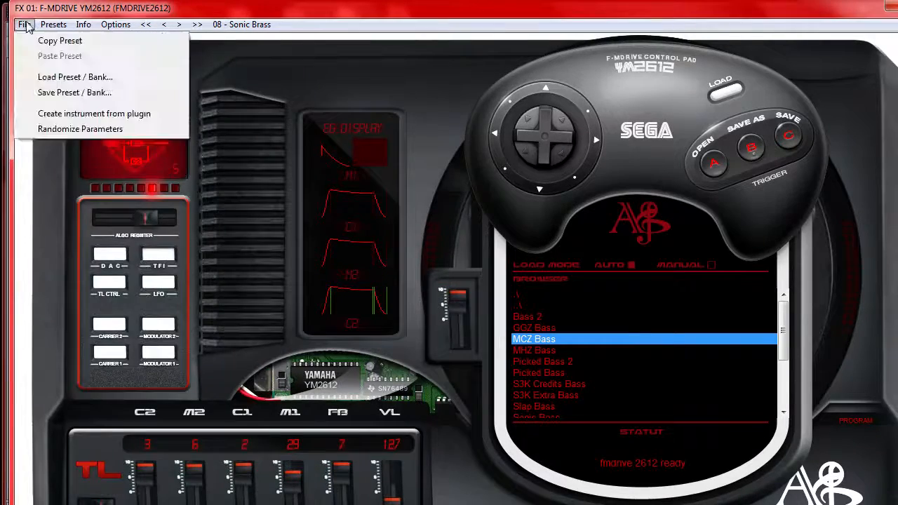
left_click(210, 66)
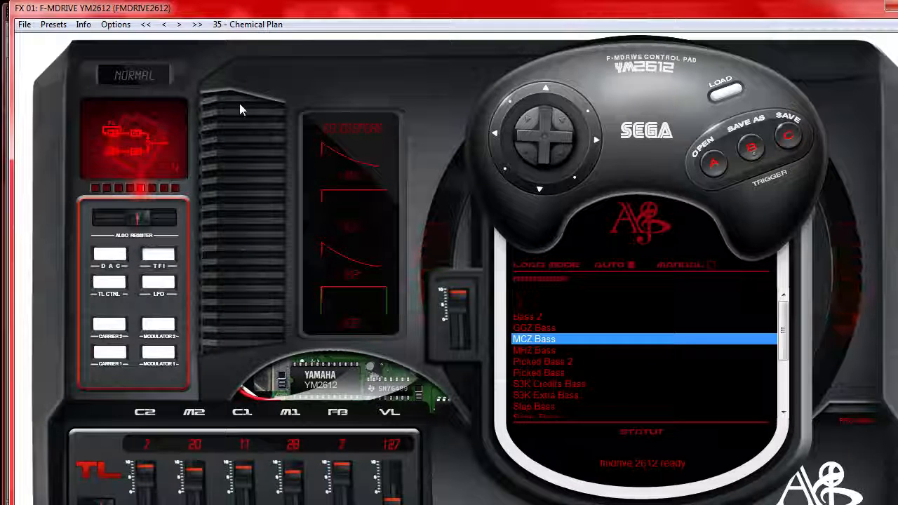
Step: Load the built-in presets FM Guitar and Move C1 TL to audition them
left_click(54, 25)
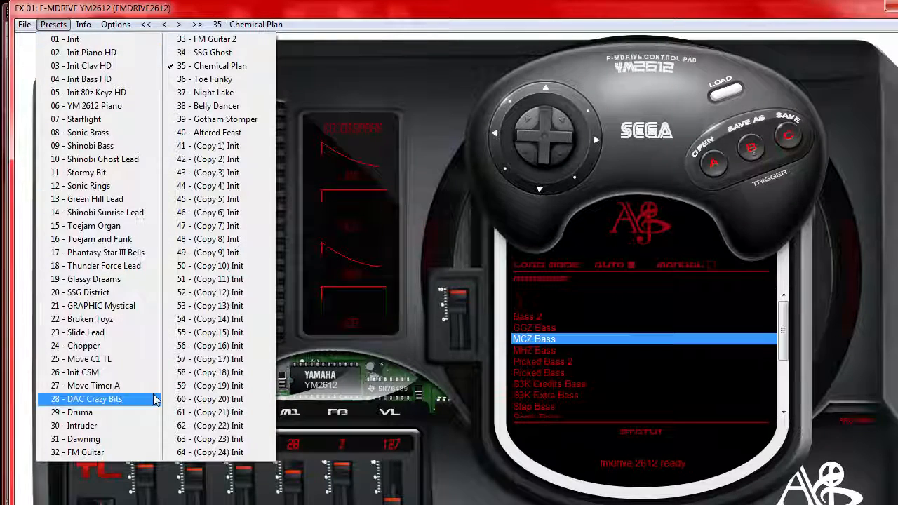
left_click(77, 452)
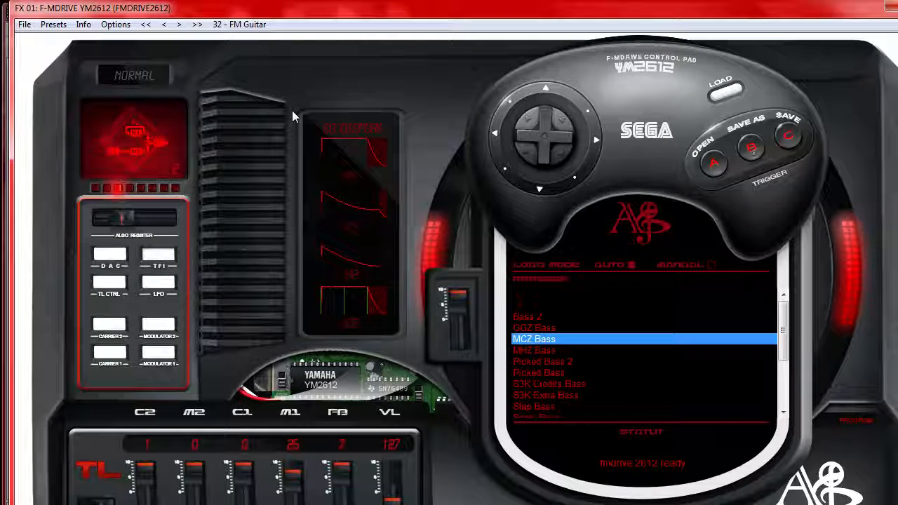
left_click(53, 24)
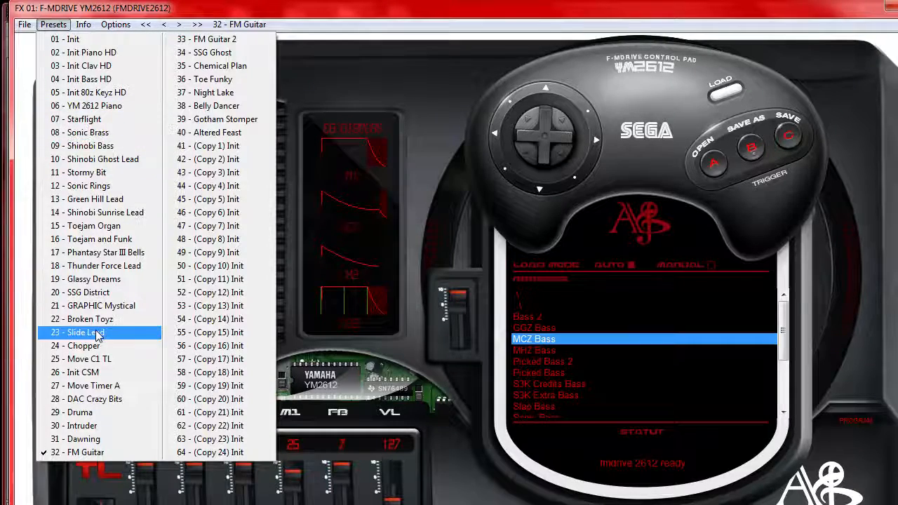
left_click(110, 360)
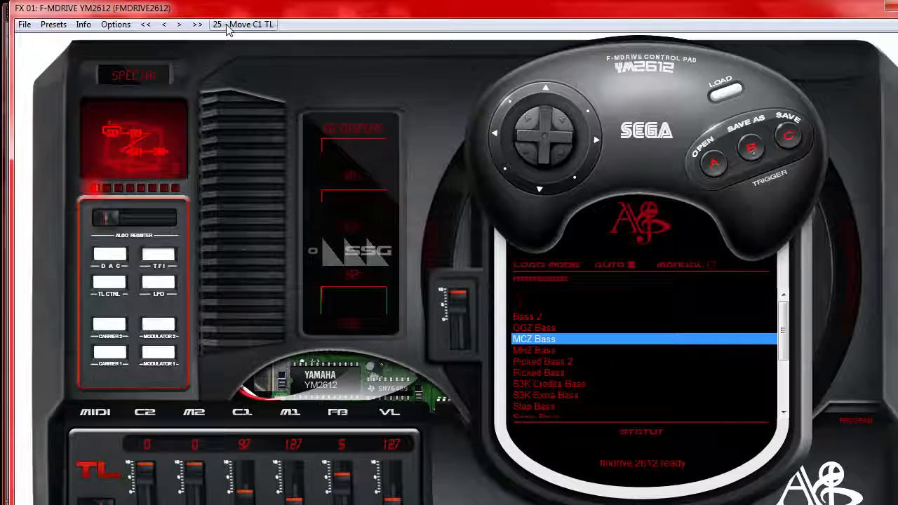
Step: Load the built-in preset 21 - GRAPHIC Mystical in the FX 01 plugin
left_click(56, 25)
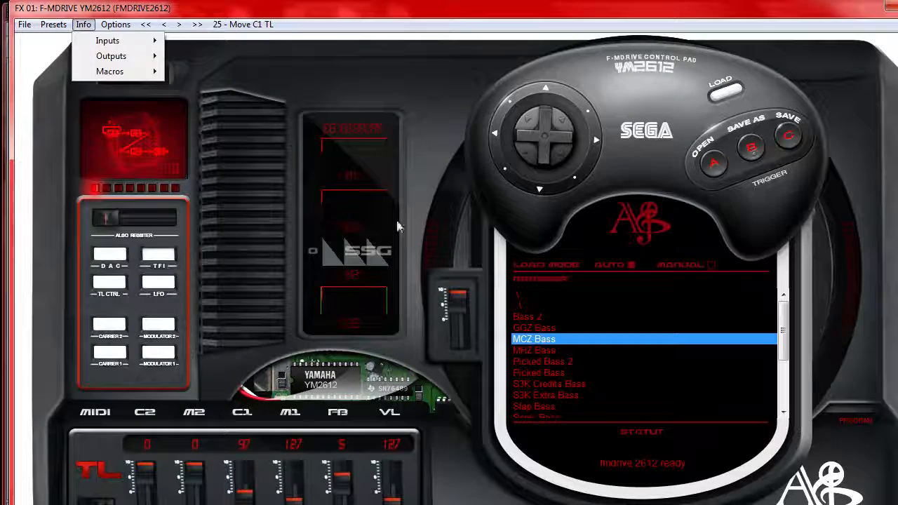
mouse_move(62, 28)
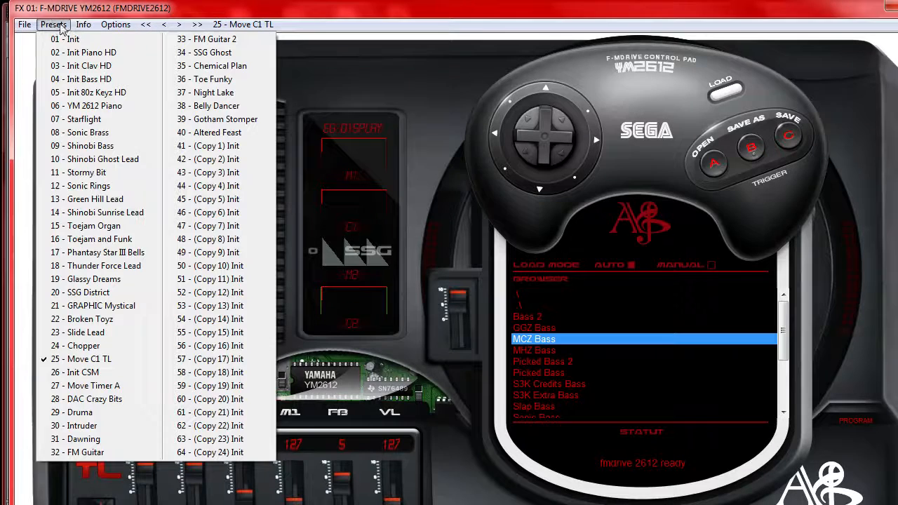
left_click(445, 174)
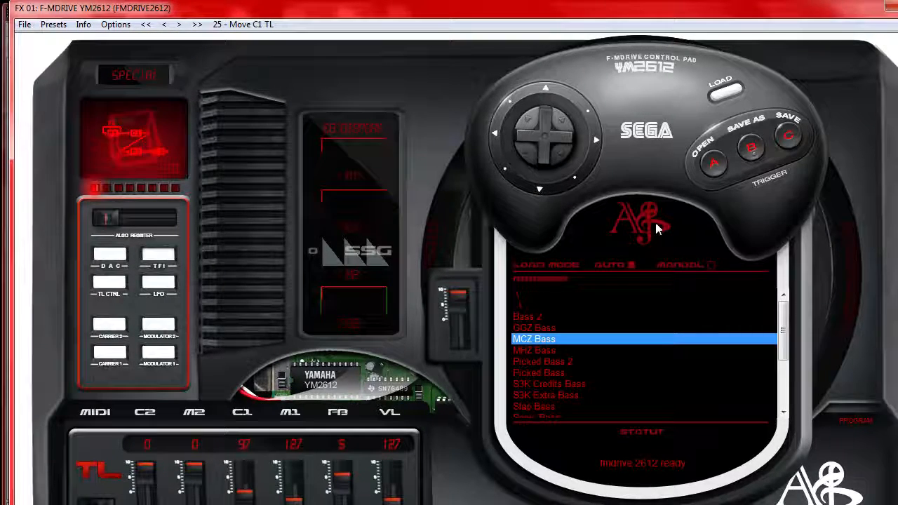
left_click(53, 24)
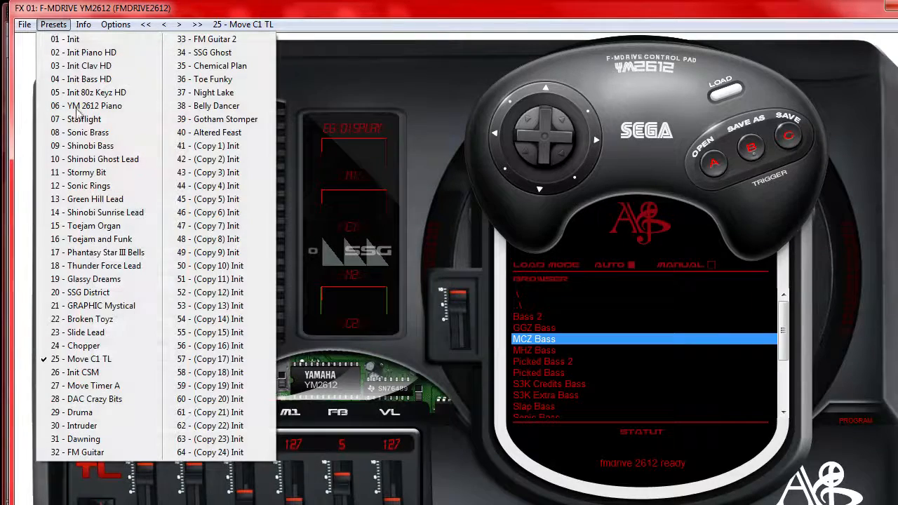
left_click(99, 306)
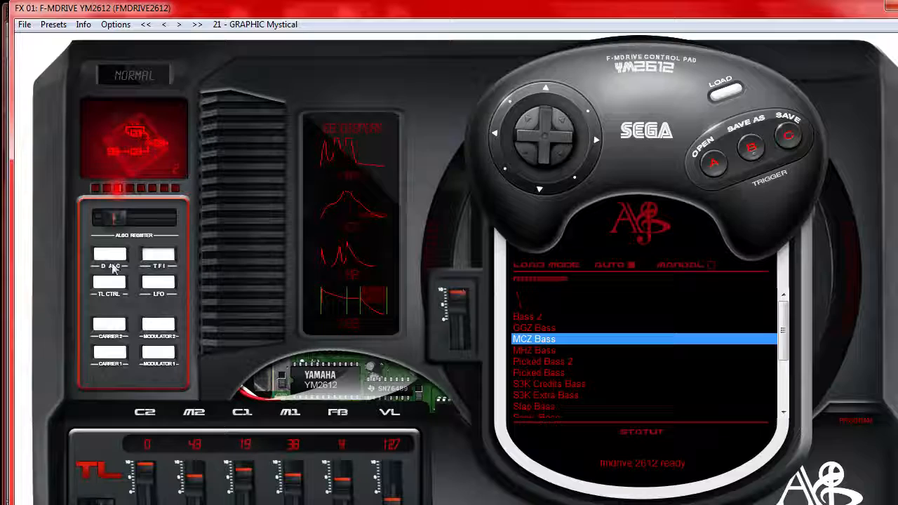
Step: Leave the preset browser, view the M1 and C1 graphic envelopes, and switch C1 to parametric mode and back to graphic
left_click(160, 255)
left_click(646, 480)
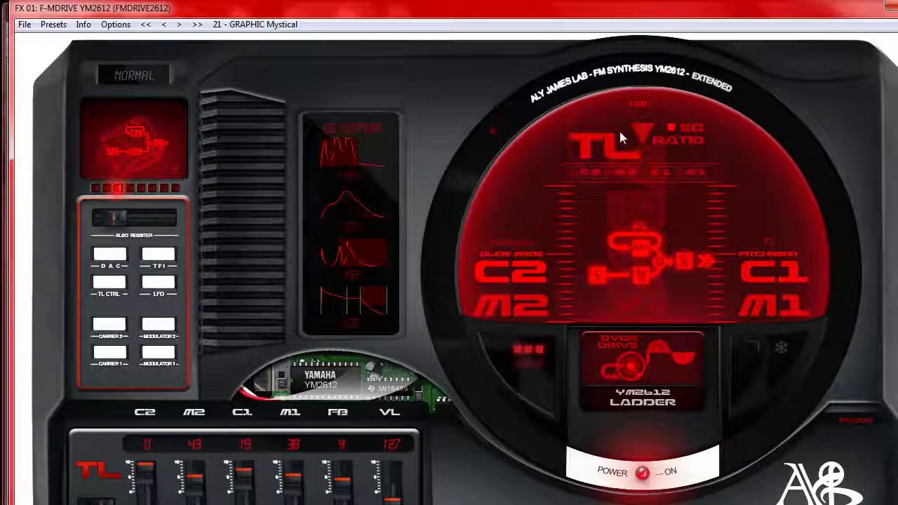
left_click(352, 175)
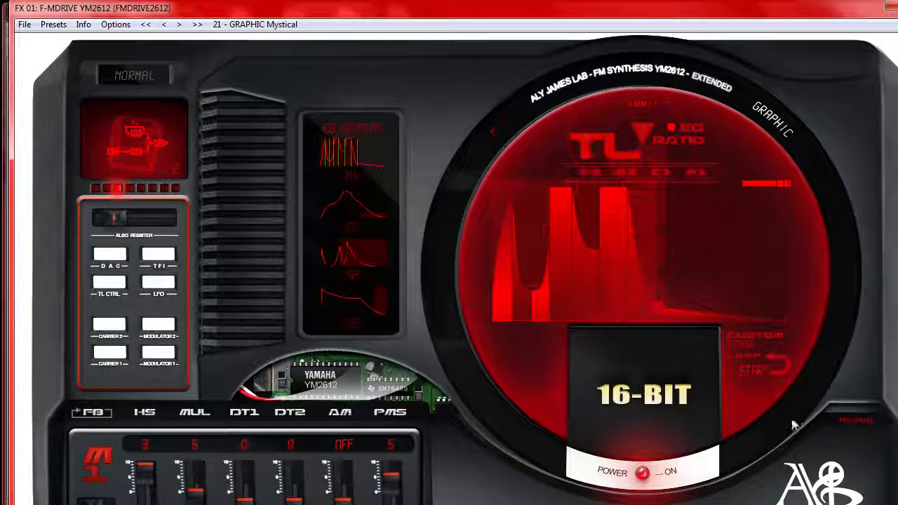
left_click(350, 219)
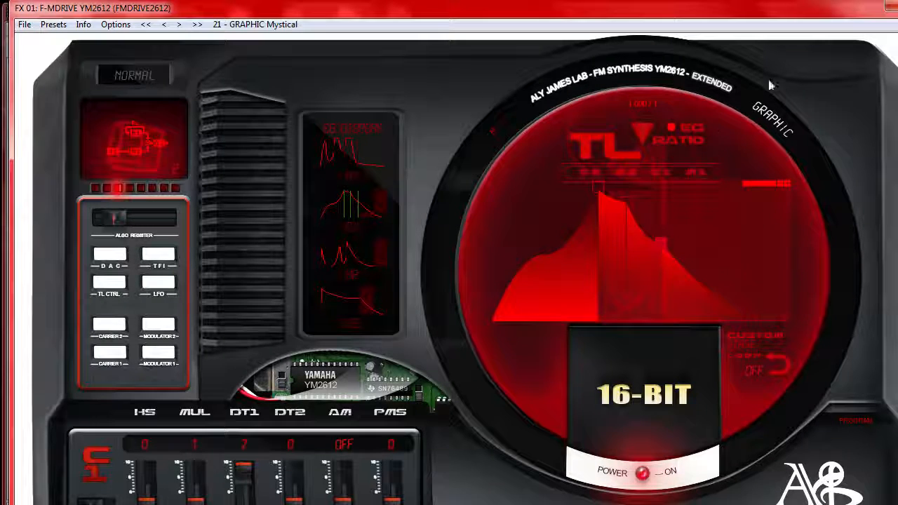
left_click(776, 116)
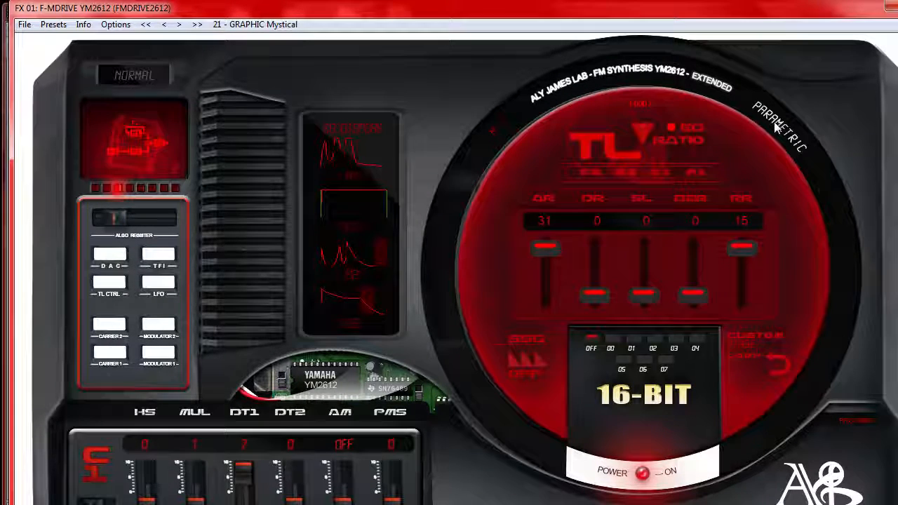
left_click(785, 145)
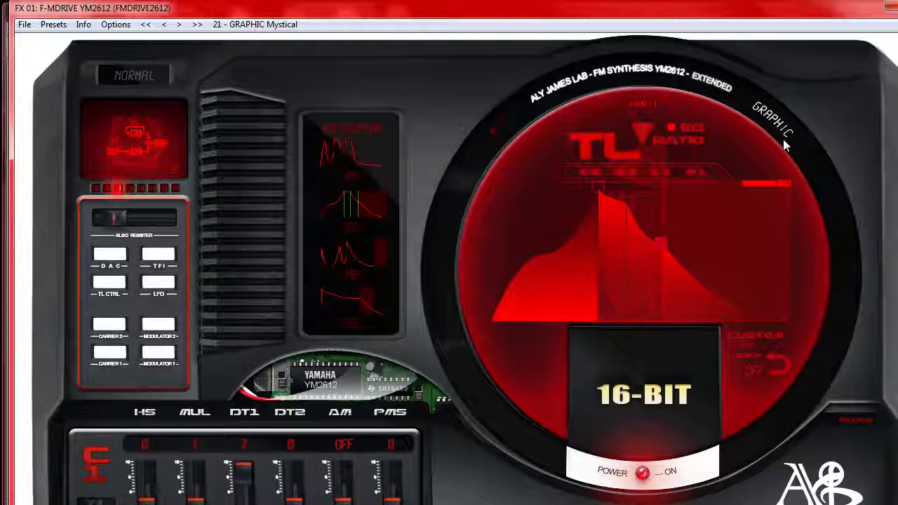
Step: Toggle the C1 envelope between graphic and parametric modes, try the attack rate (AR) slider, and return to graphic mode
left_click(785, 145)
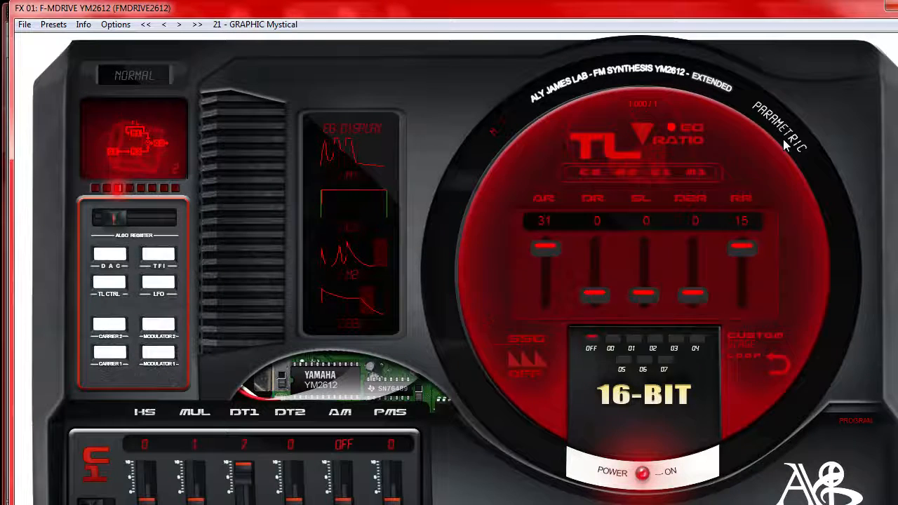
left_click(784, 145)
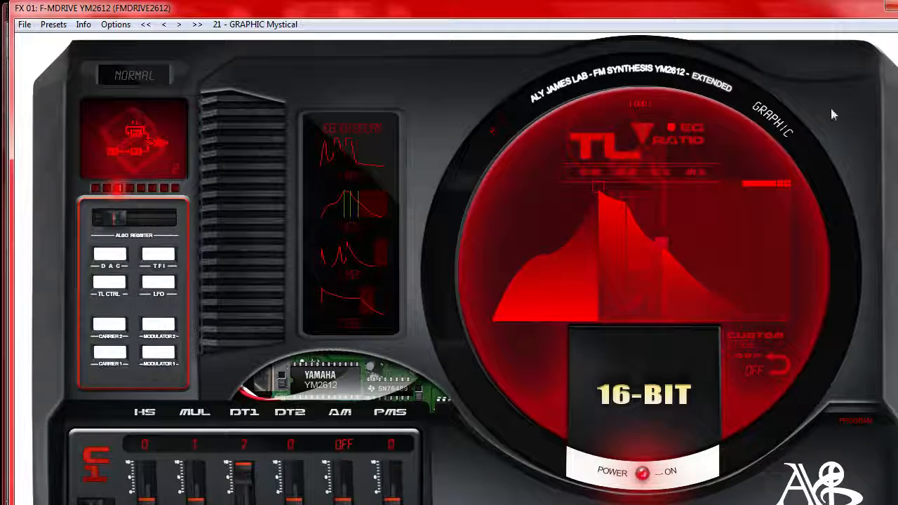
left_click(784, 131)
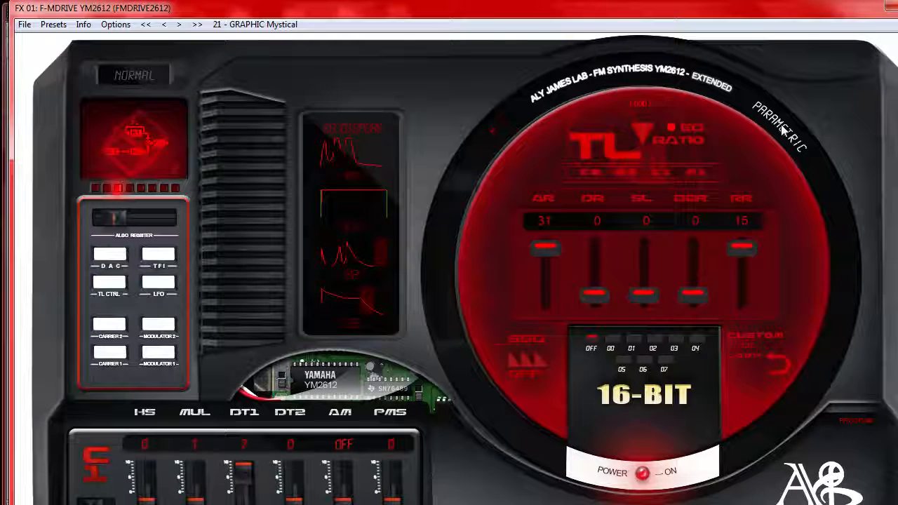
left_click_drag(545, 249, 551, 195)
left_click(784, 136)
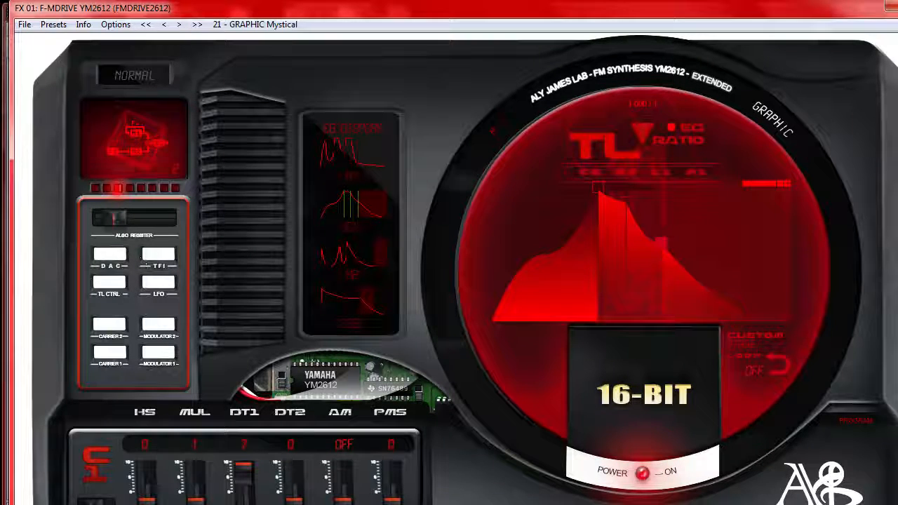
left_click(537, 251)
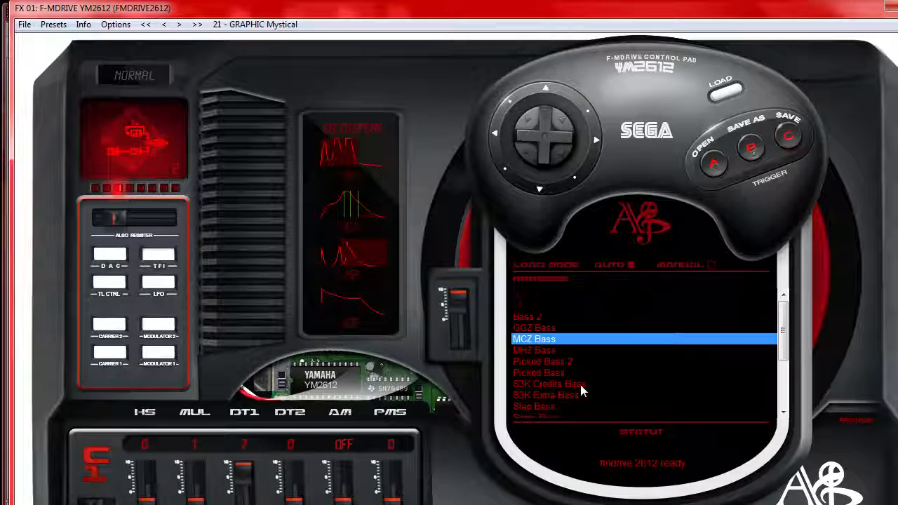
Step: Load the built-in preset 12 - Sonic Rings in the FX 01 plugin and close its editor
left_click(53, 24)
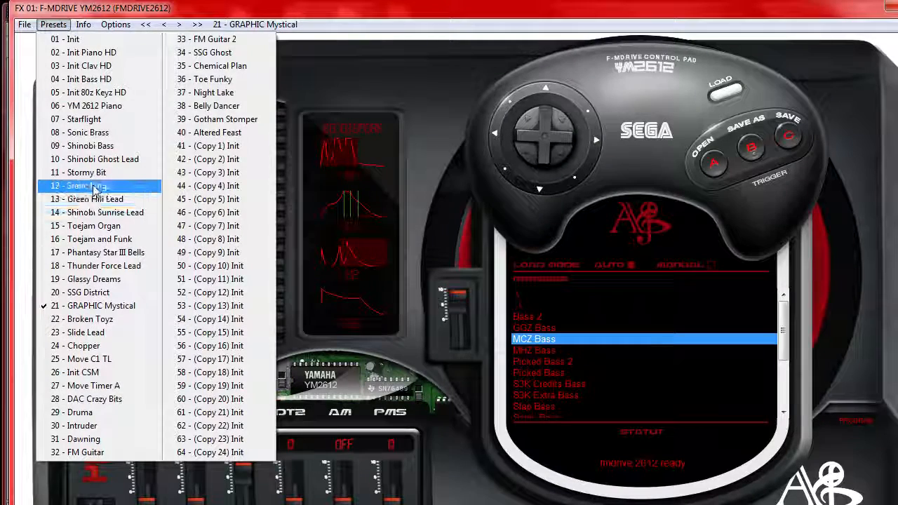
left_click(70, 184)
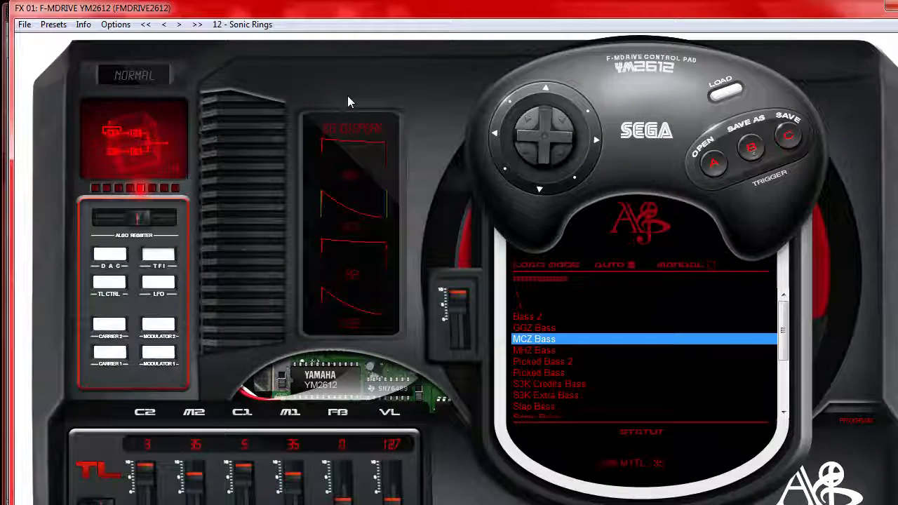
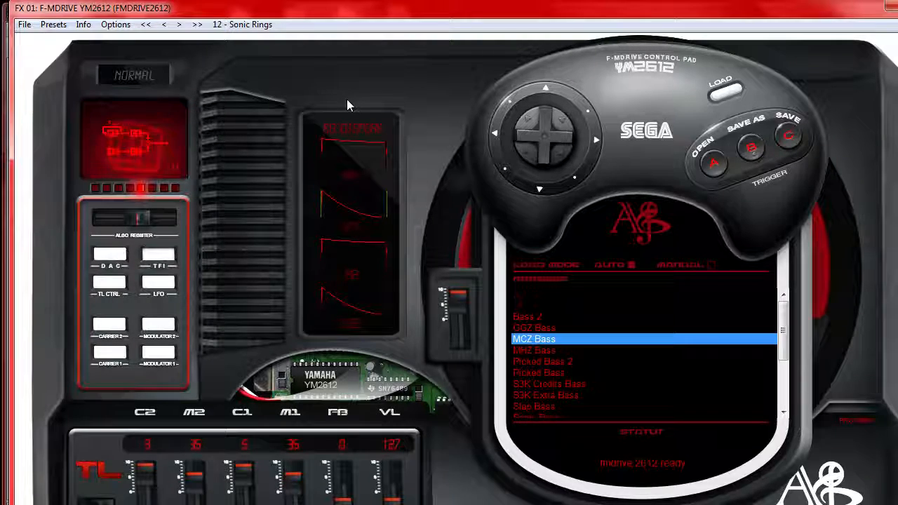
left_click(890, 7)
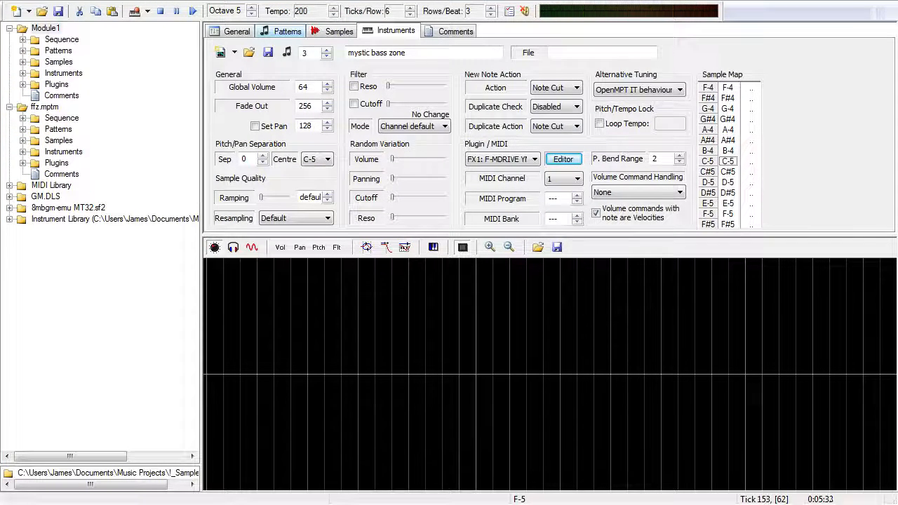
Step: Create instrument 5 and assign it the FMDRIVE2612 plugin in slot FX3
left_click(563, 160)
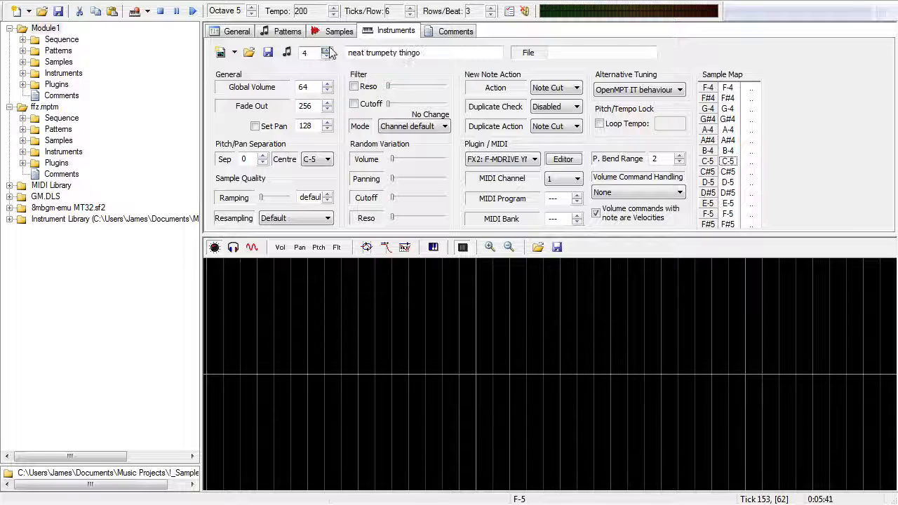
left_click(220, 54)
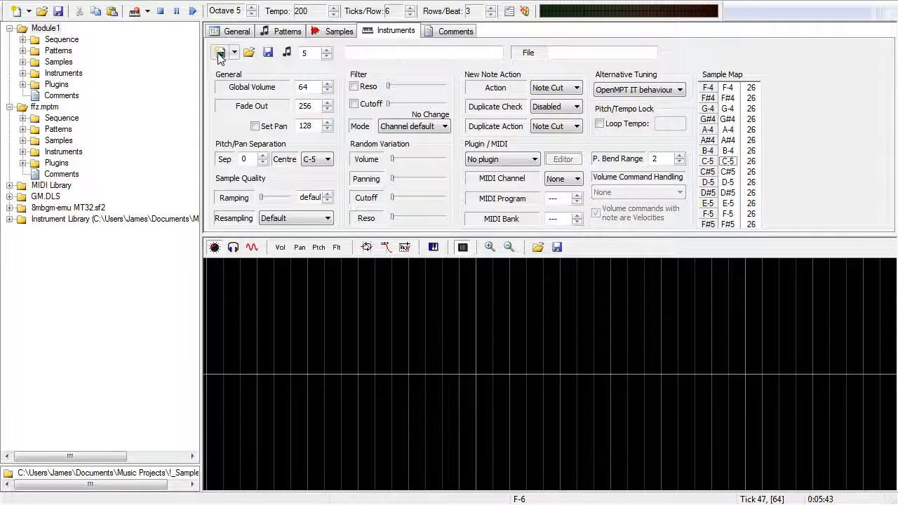
left_click(535, 160)
left_click(514, 204)
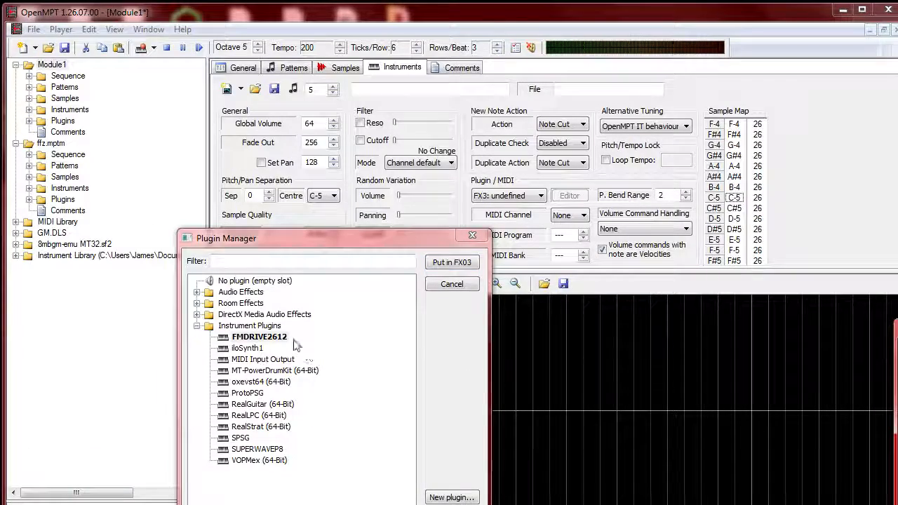
left_click(260, 337)
left_click(452, 262)
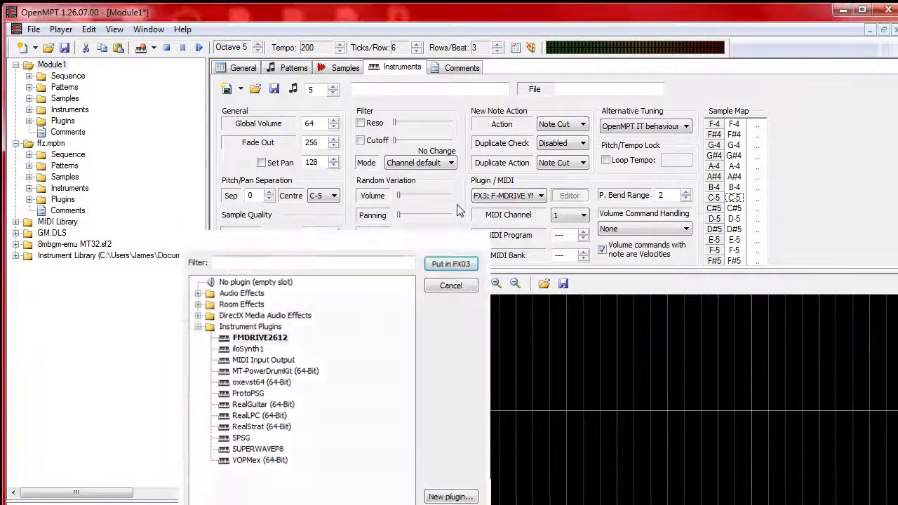
Step: Load the built-in preset 12 - Sonic Rings in instrument 5's plugin and name the instrument "rings"
left_click(569, 196)
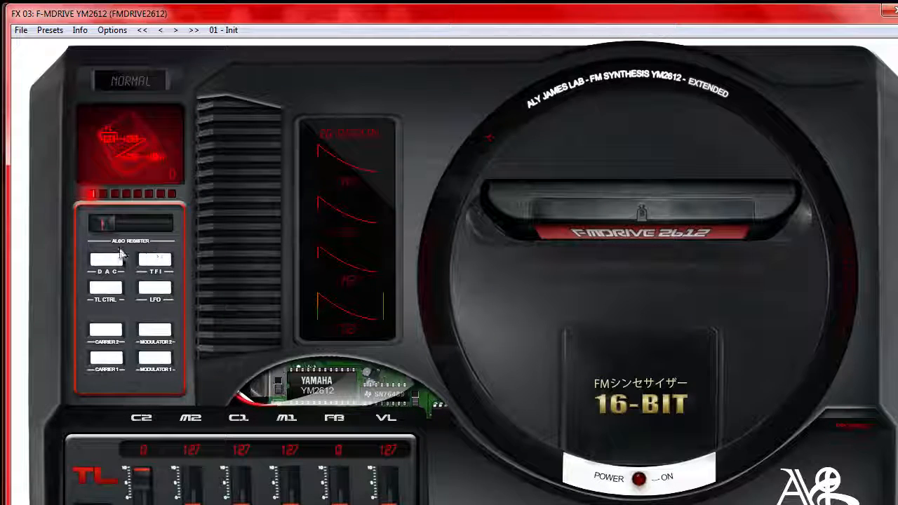
left_click(50, 29)
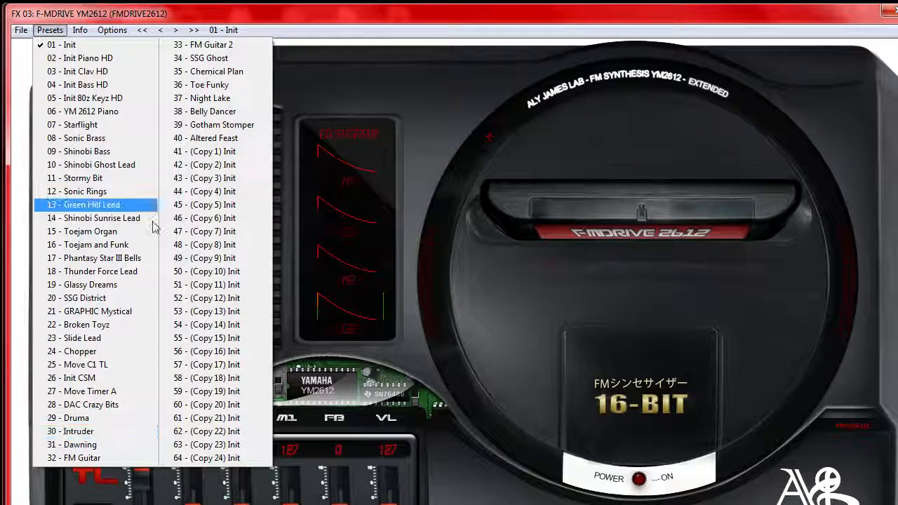
left_click(105, 191)
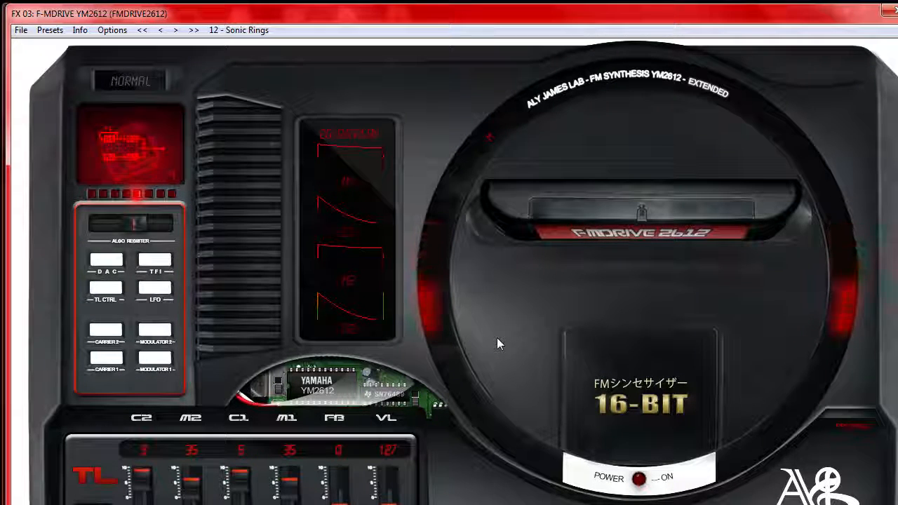
right_click(497, 338)
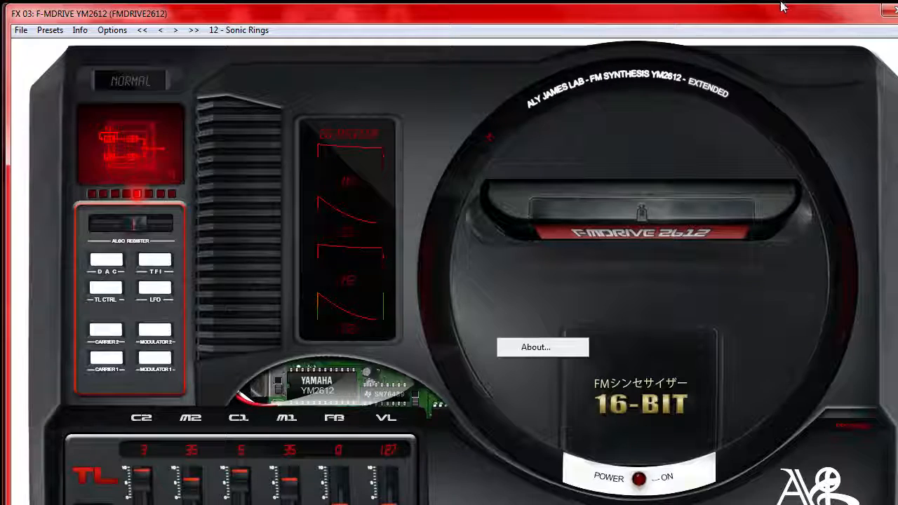
left_click(555, 379)
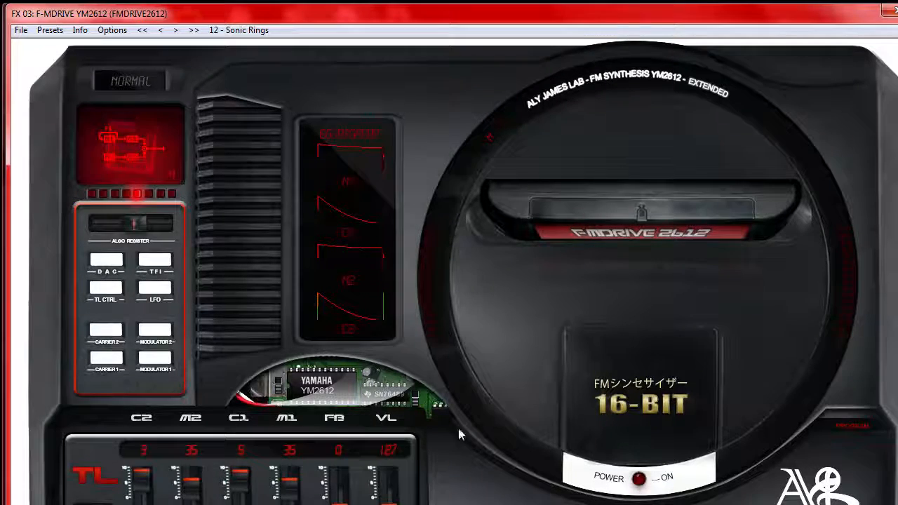
left_click(888, 10)
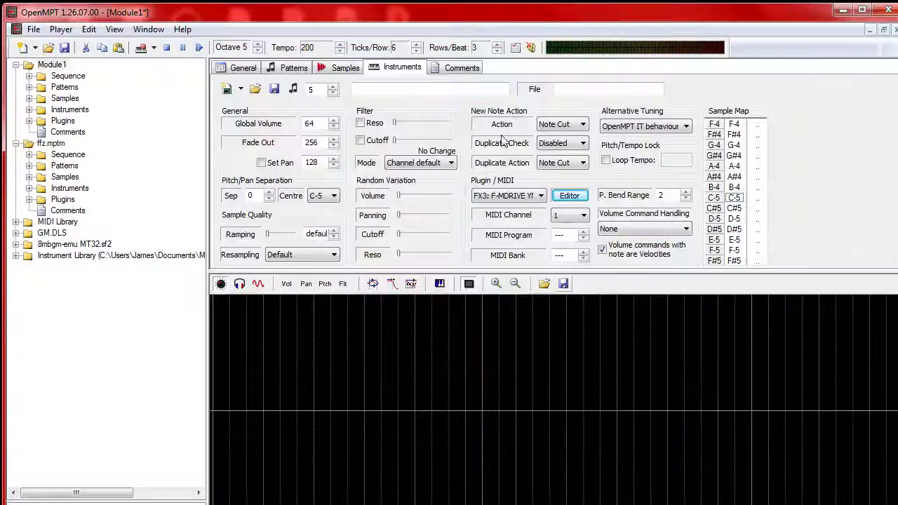
left_click(464, 88)
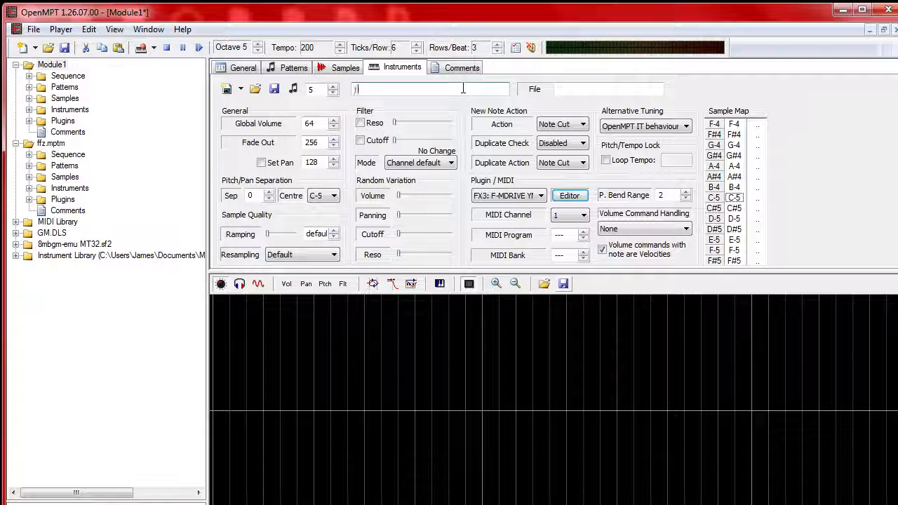
type("rings")
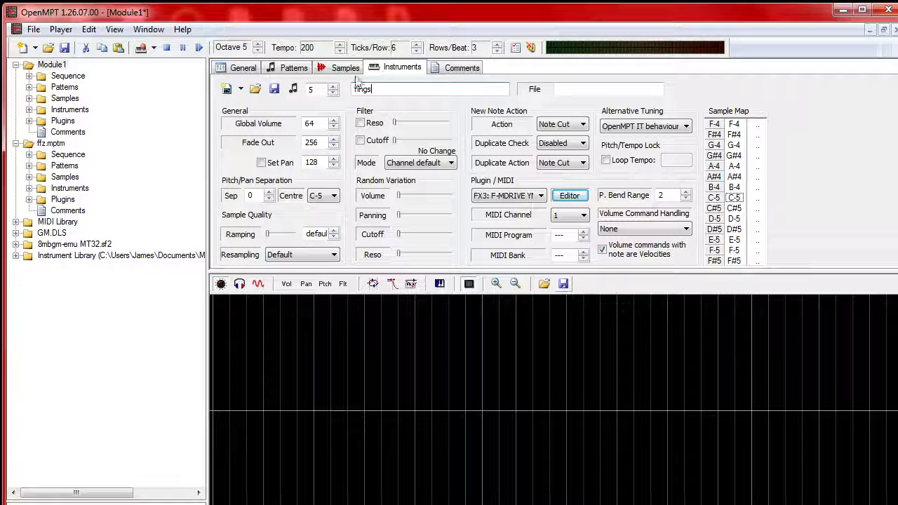
Step: Select instrument 03 mystic bass zone for the pattern, then briefly play the song and stop it
left_click(294, 67)
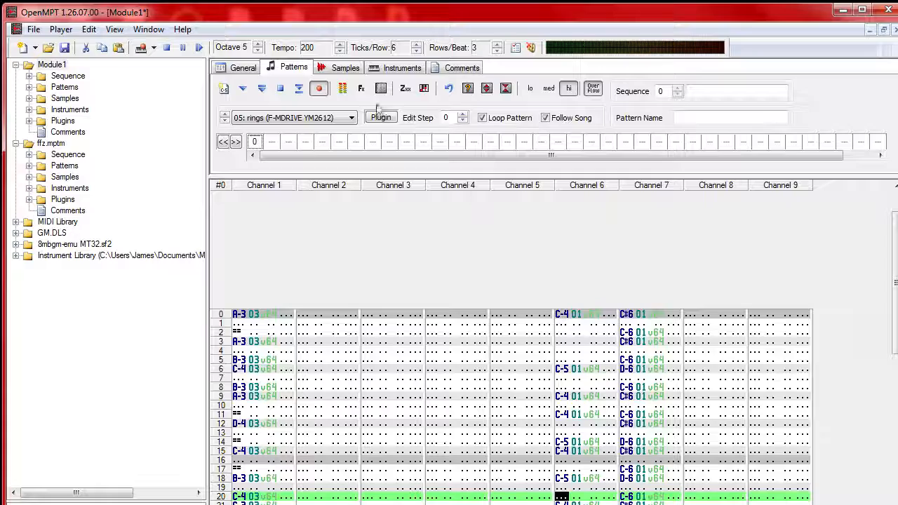
left_click(351, 118)
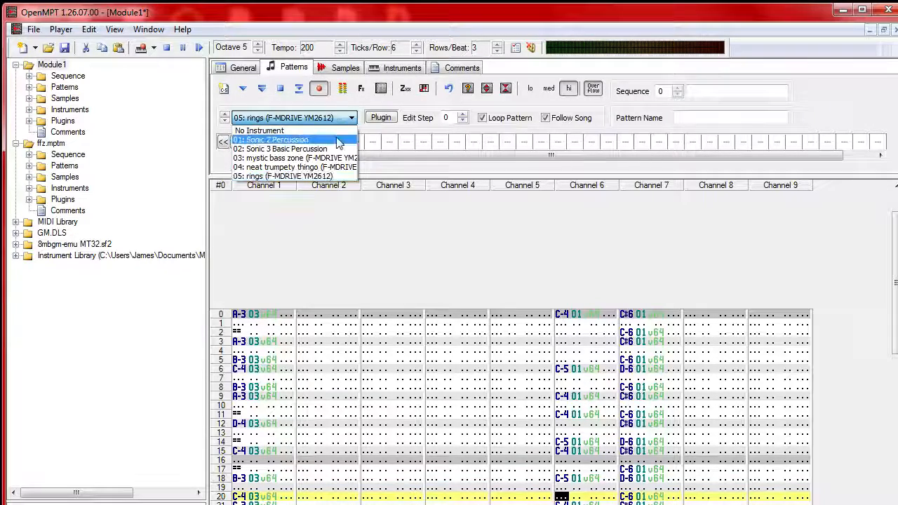
left_click(330, 158)
left_click(169, 48)
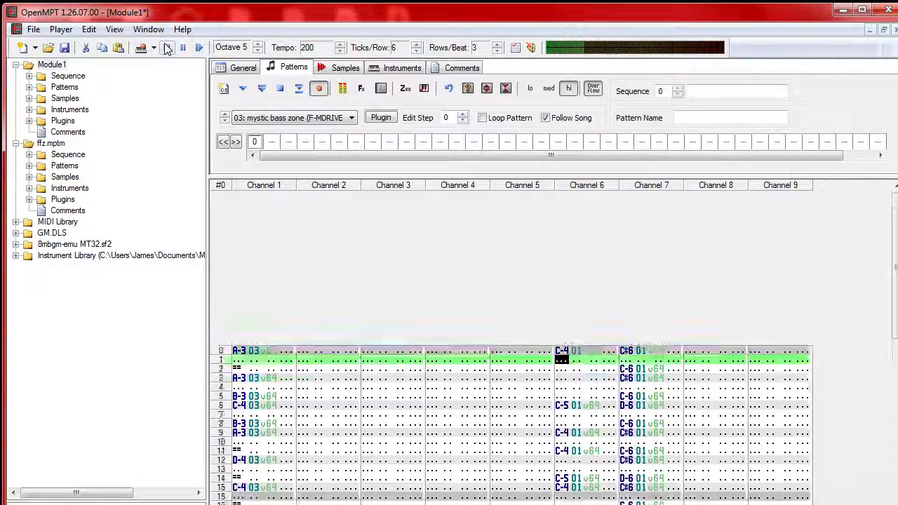
left_click(166, 47)
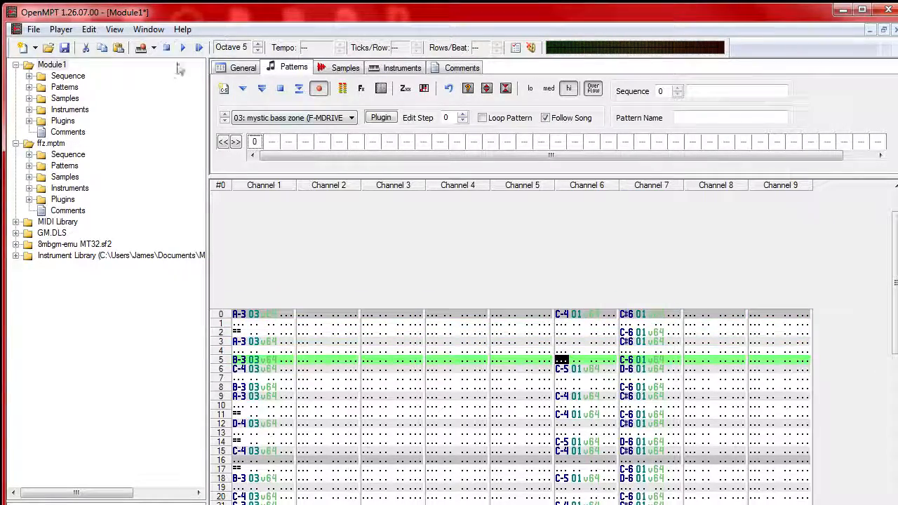
Step: With instrument 04 neat trumpety thingo, enter A-5 in channel 2 and E-5 in channel 3 at row 3
left_click(314, 119)
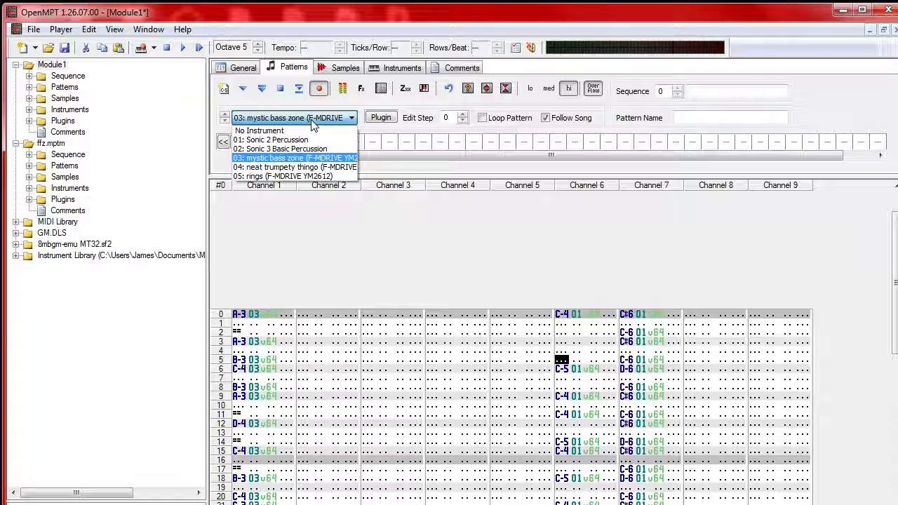
left_click(294, 167)
left_click(280, 90)
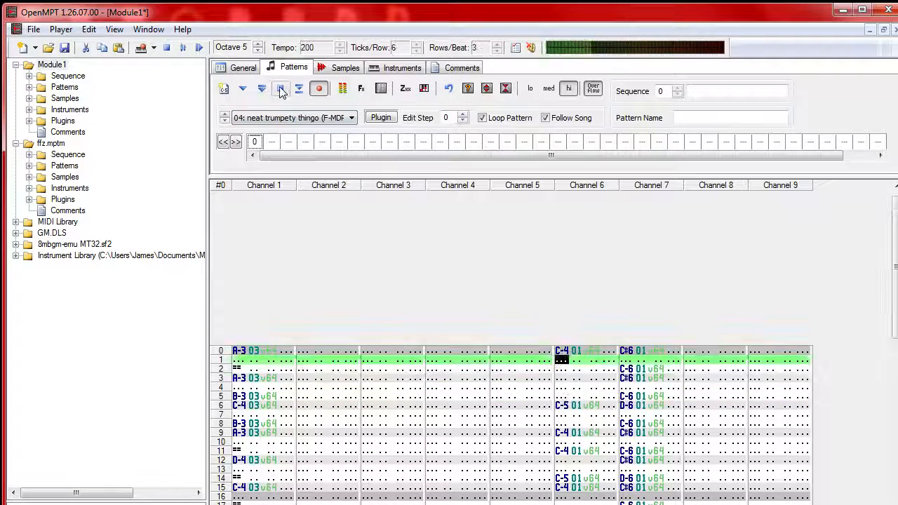
left_click(300, 377)
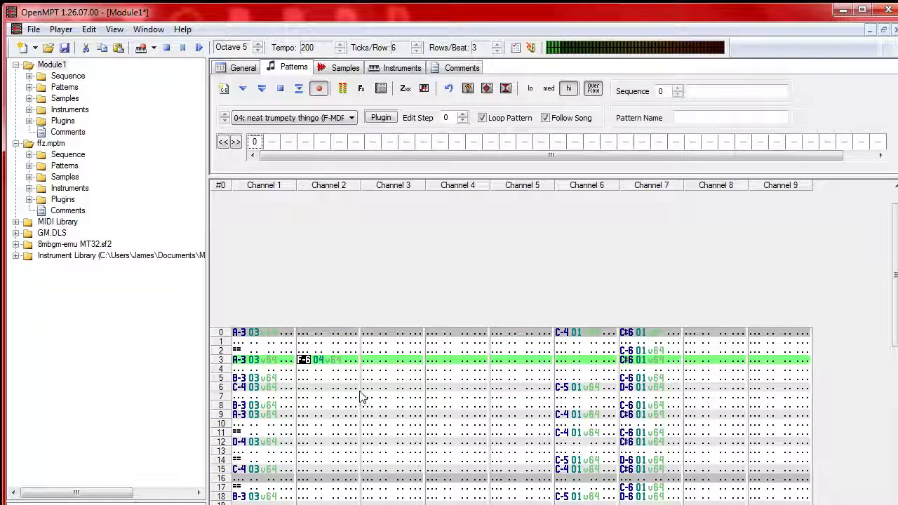
key("y")
key("KP_Divide")
key("y")
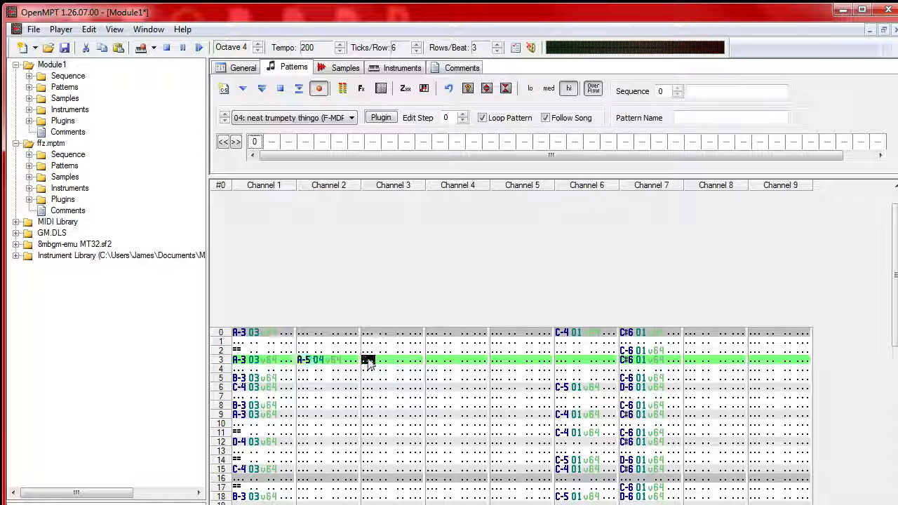
key("r")
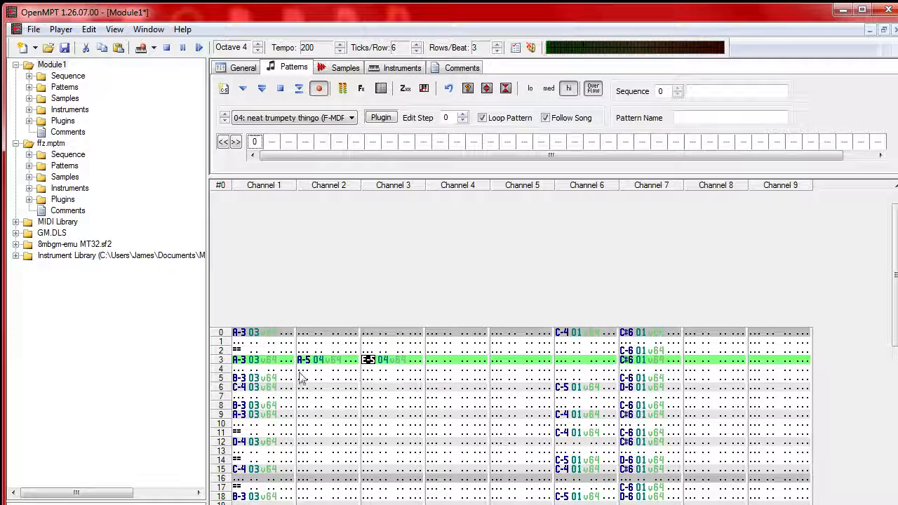
Step: Enter note-offs at row 5 in channels 2 and 3
key("shift+Tab")
key("Down")
key("Down")
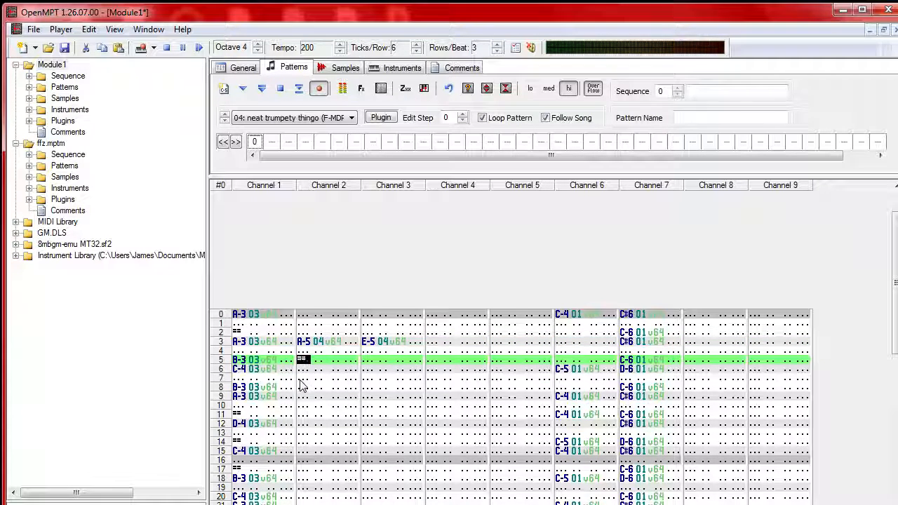
Step: Reveal the internal hardware panel with the poly/mono switch in the FX 02 plugin, close its editor, and replay pattern 0
left_click(263, 91)
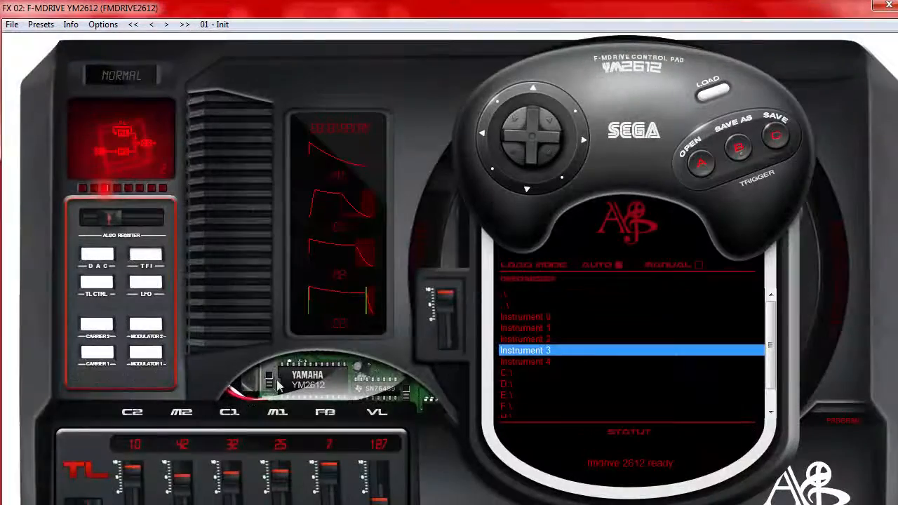
left_click(275, 379)
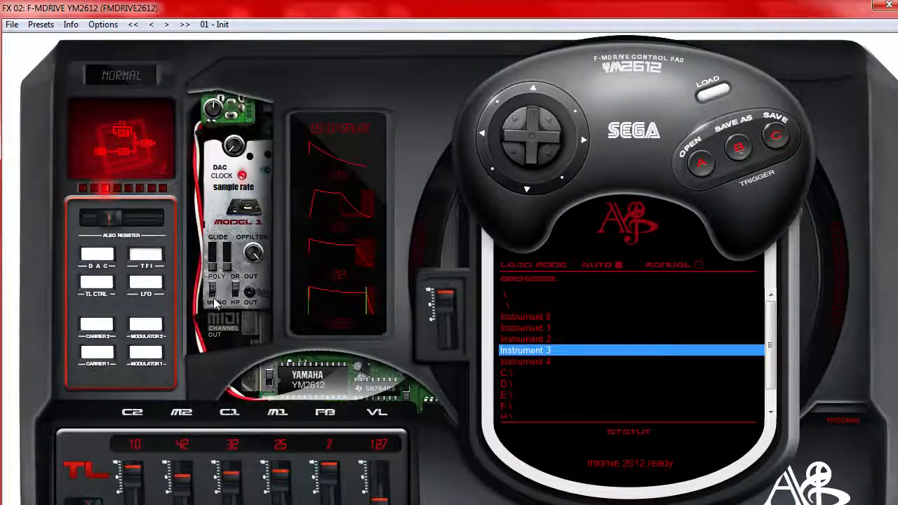
left_click(887, 6)
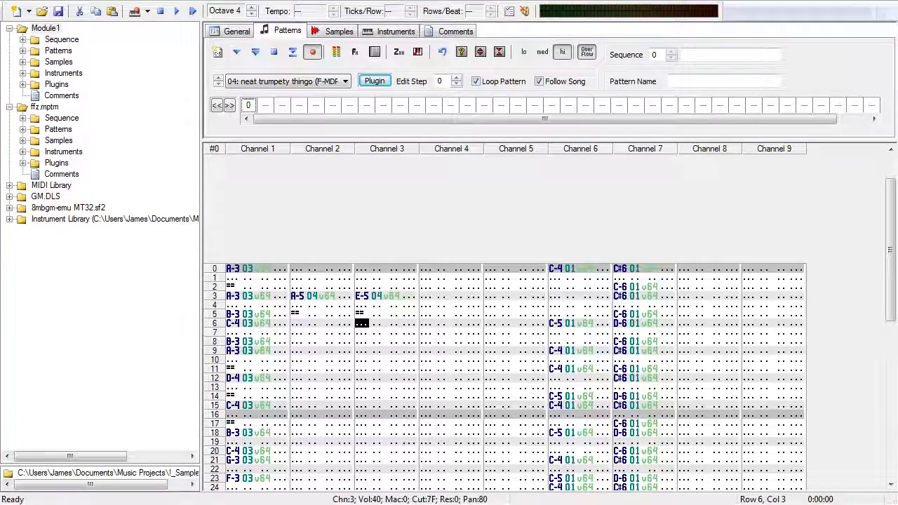
left_click(256, 53)
left_click(273, 54)
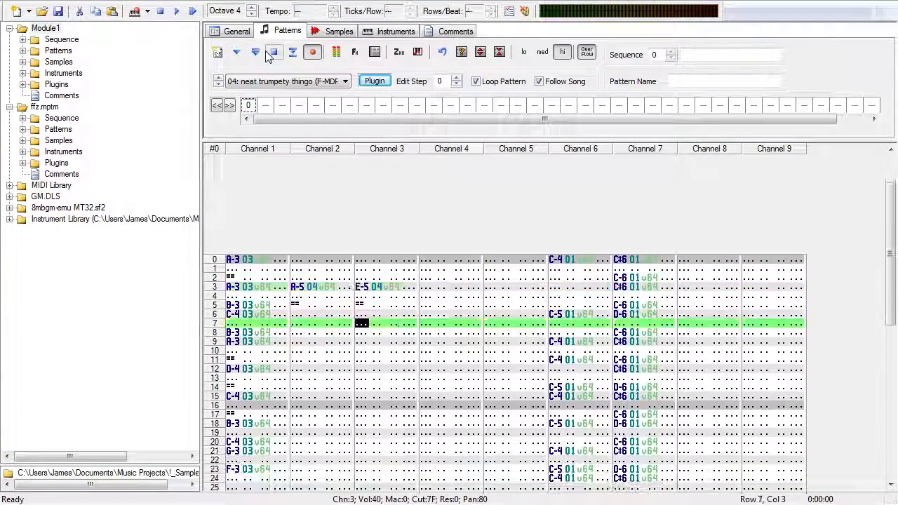
Step: Copy the trumpet notes and note-offs from rows 3–5 of channels 2 and 3 to row 6, checking pattern playback
left_click(255, 53)
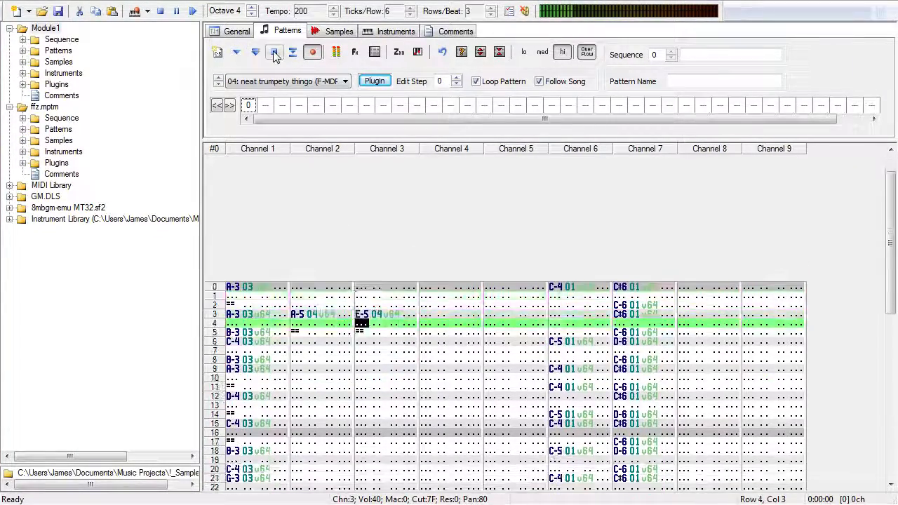
left_click(275, 54)
left_click_drag(296, 296, 397, 317)
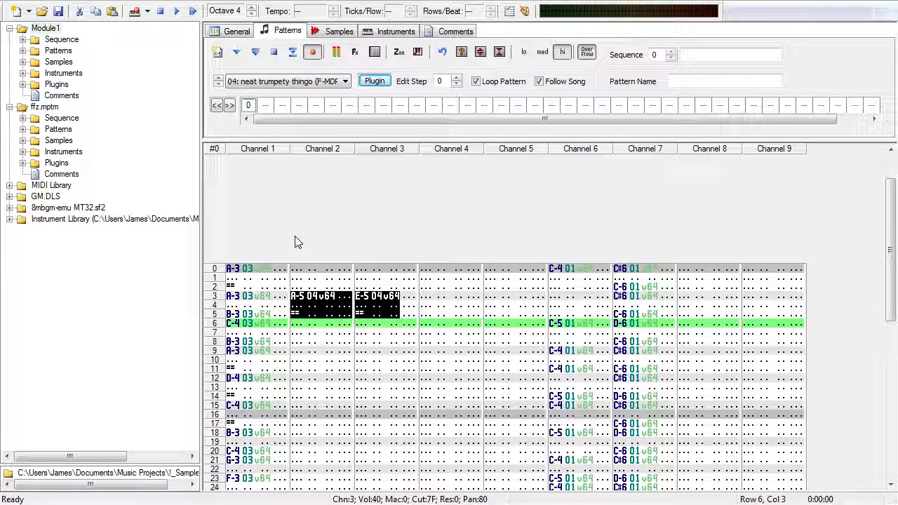
left_click(256, 53)
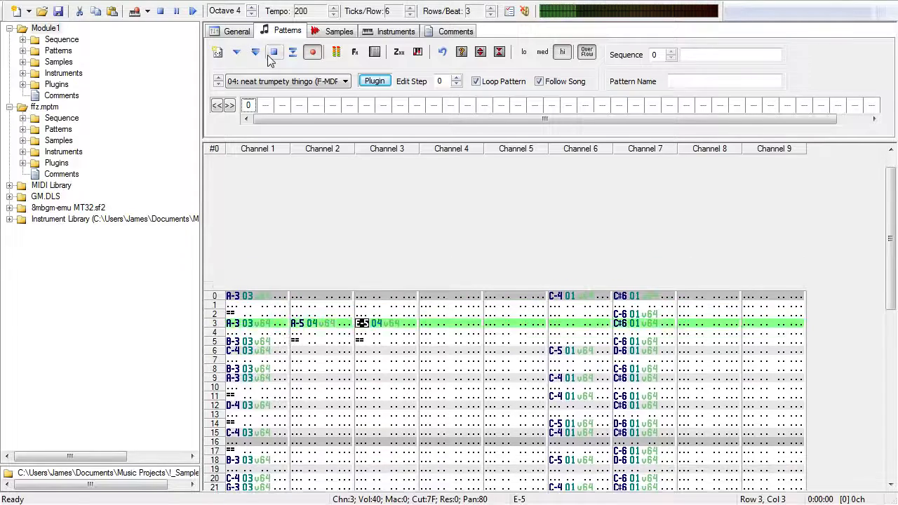
left_click(274, 54)
left_click(296, 326)
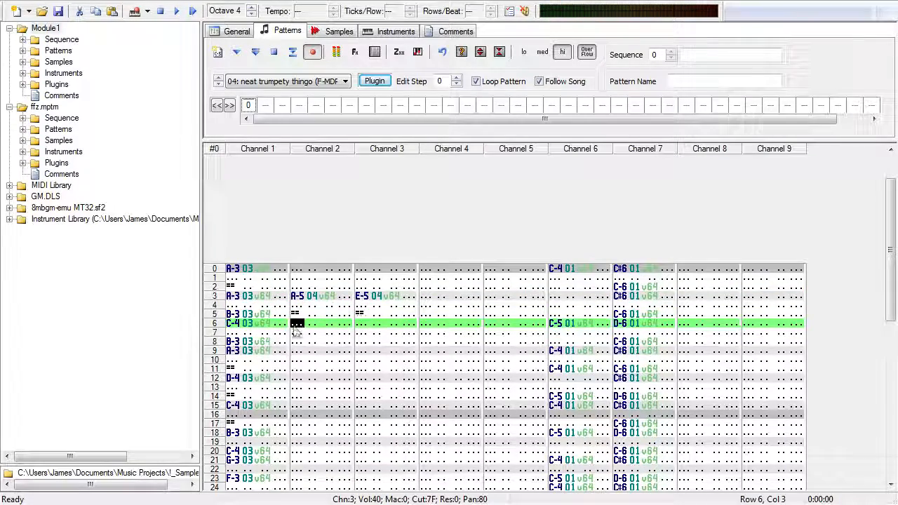
left_click(236, 51)
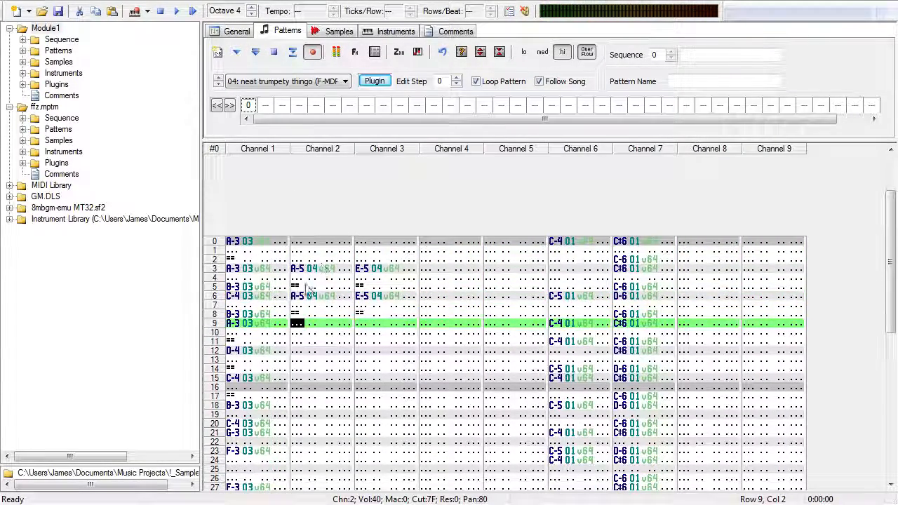
Step: Shift the copied trumpet notes in channels 2 and 3 down two rows to start at row 8, and replay the pattern
left_click_drag(295, 299, 411, 298)
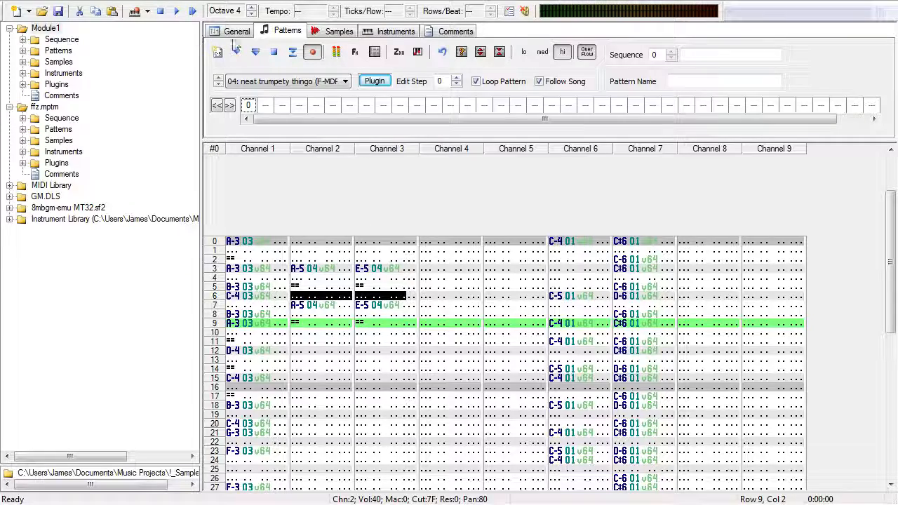
left_click(256, 53)
left_click(274, 52)
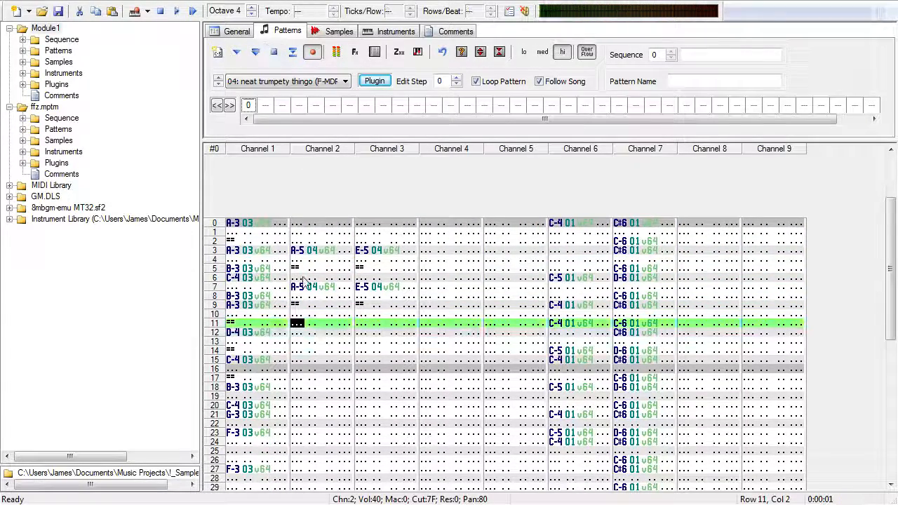
left_click_drag(294, 277, 379, 283)
key("Insert")
left_click(255, 53)
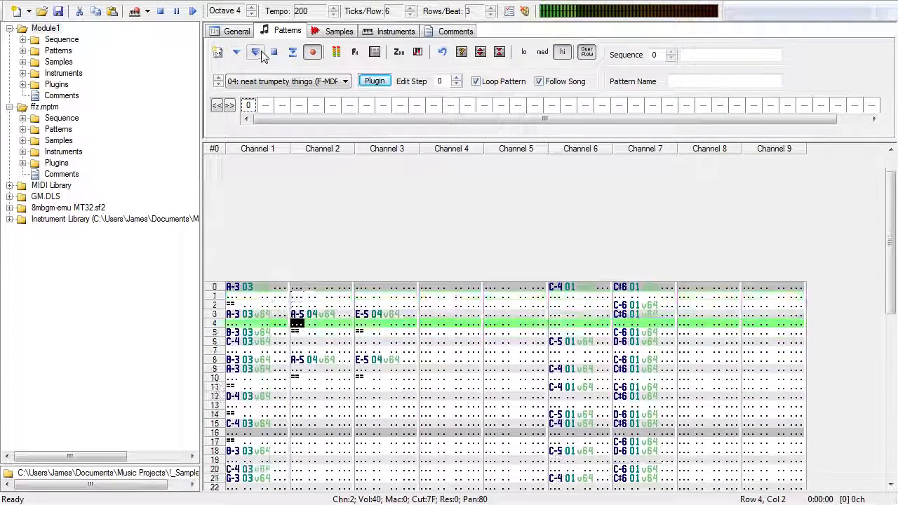
left_click(275, 52)
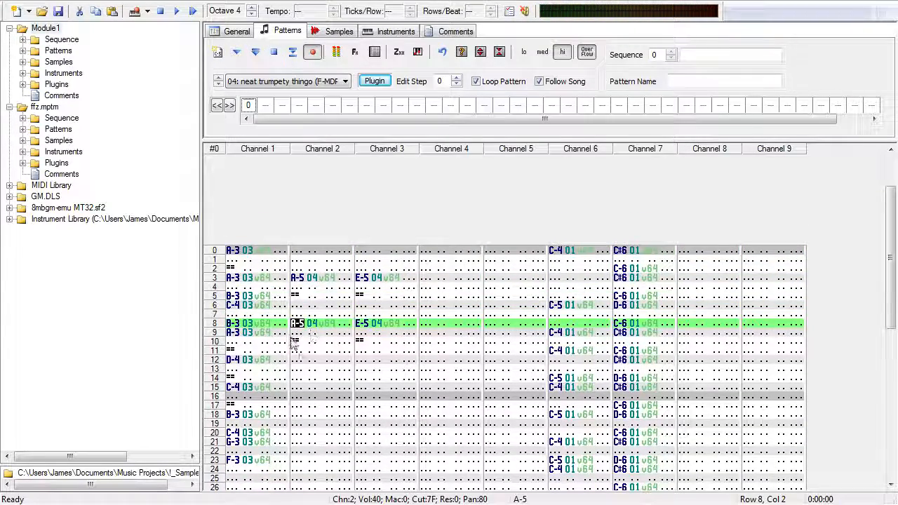
Step: Try an E-5 trumpet note in channel 2 at row 11, shifted down to row 12, and replay the pattern
key("Down")
key("Down")
key("Down")
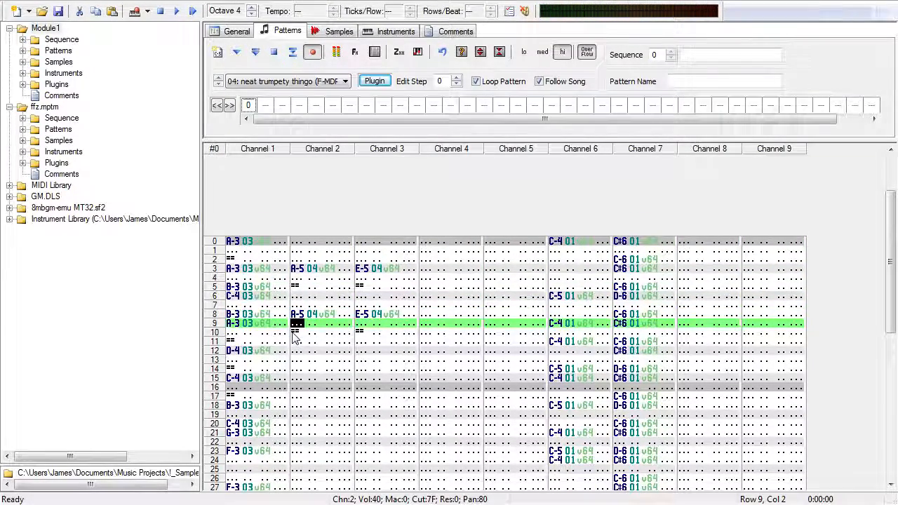
key("p")
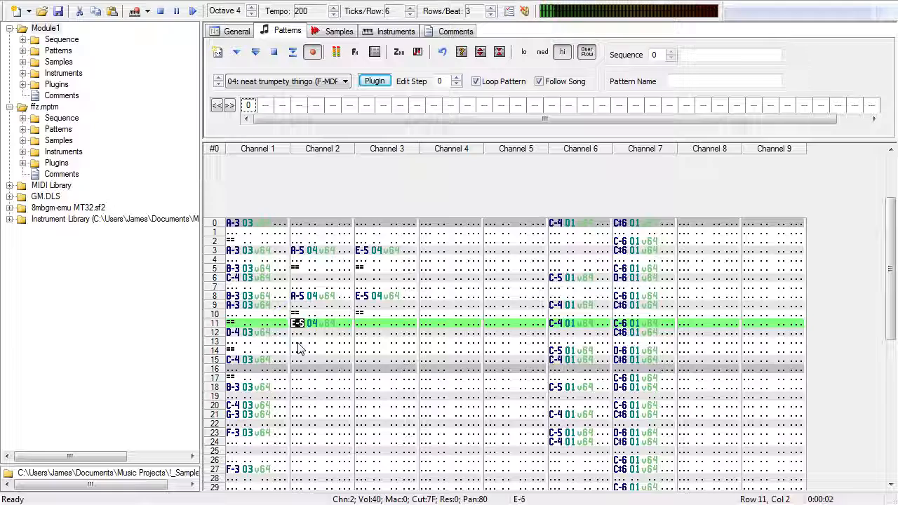
key("Insert")
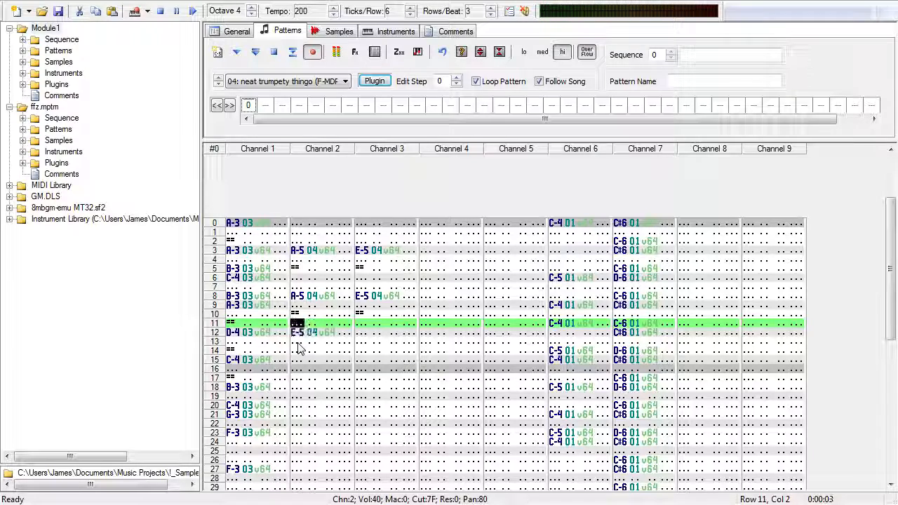
left_click(254, 54)
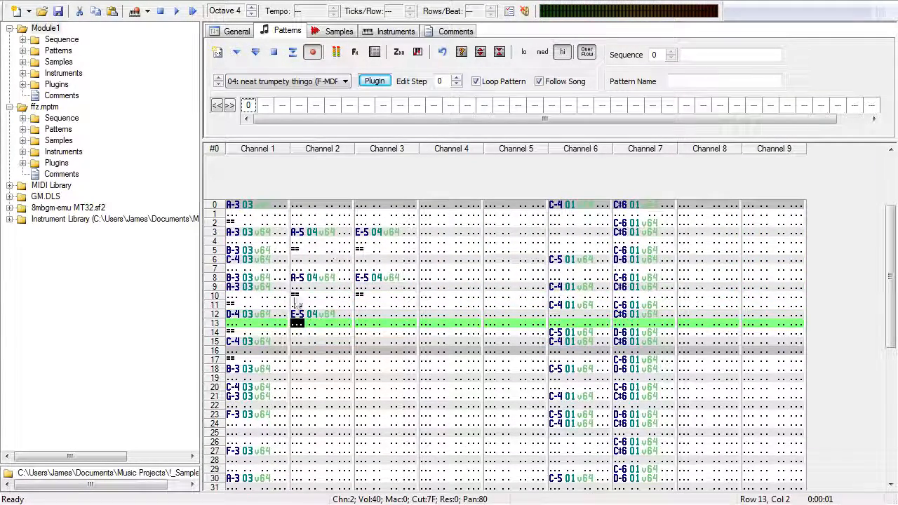
Step: Change the trumpet note at row 12 in channel 2 to D#5
left_click(298, 315)
key("f")
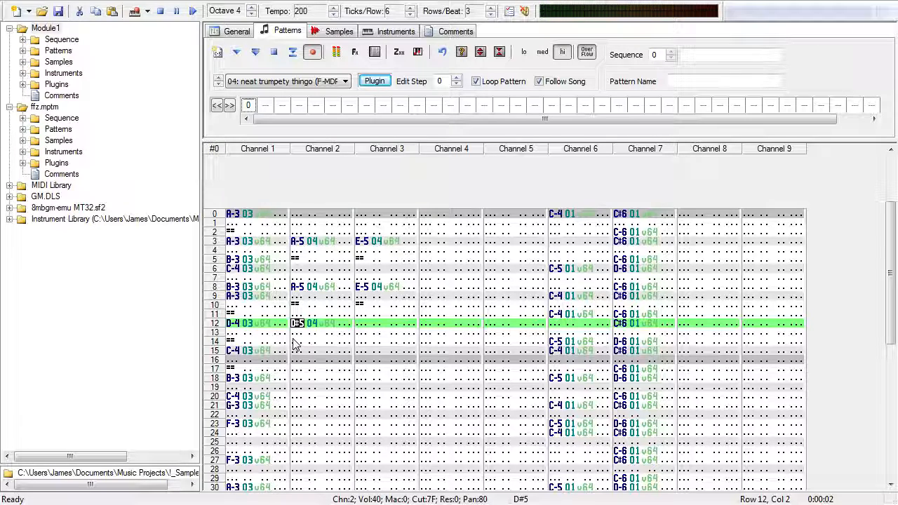
Step: Enter trumpet notes E-5, D-5, C-5 and A-4 on rows 12, 15, 17 and 18 of Channel 2 and play the pattern
key("e")
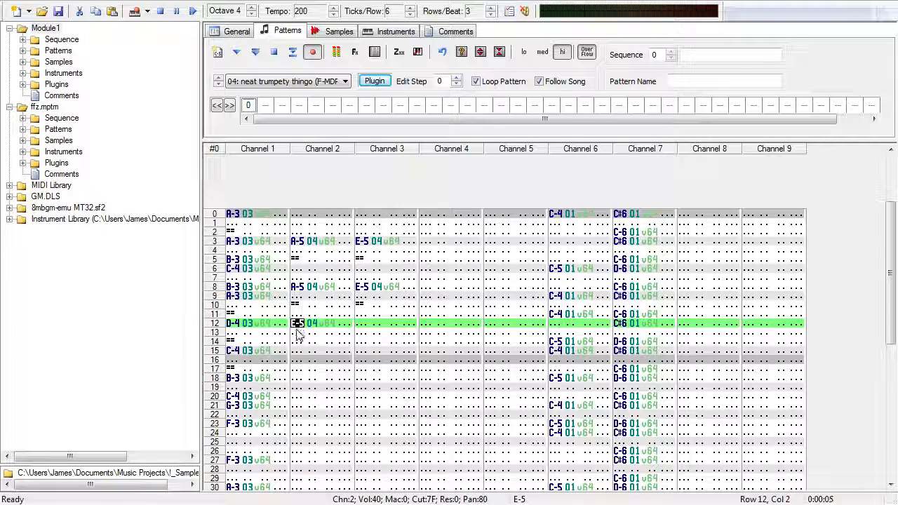
left_click(297, 350)
key("w")
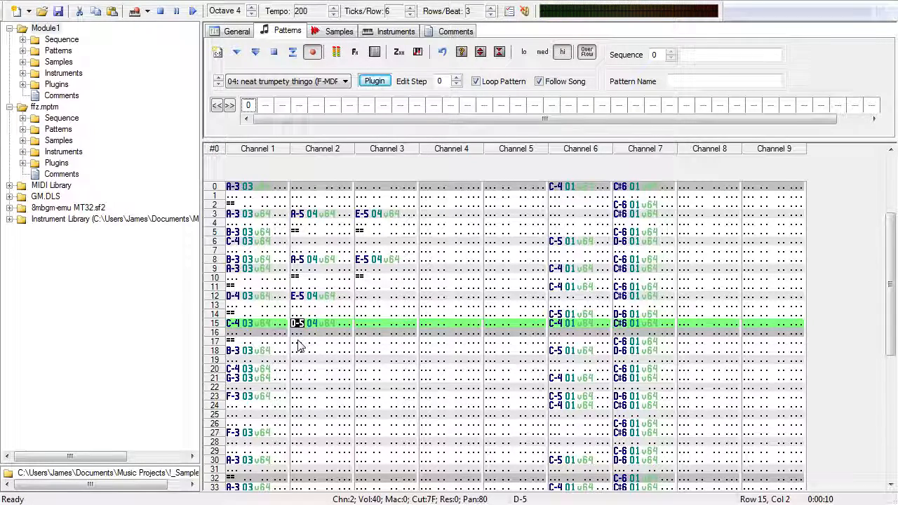
key("Down")
key("Down")
key("q")
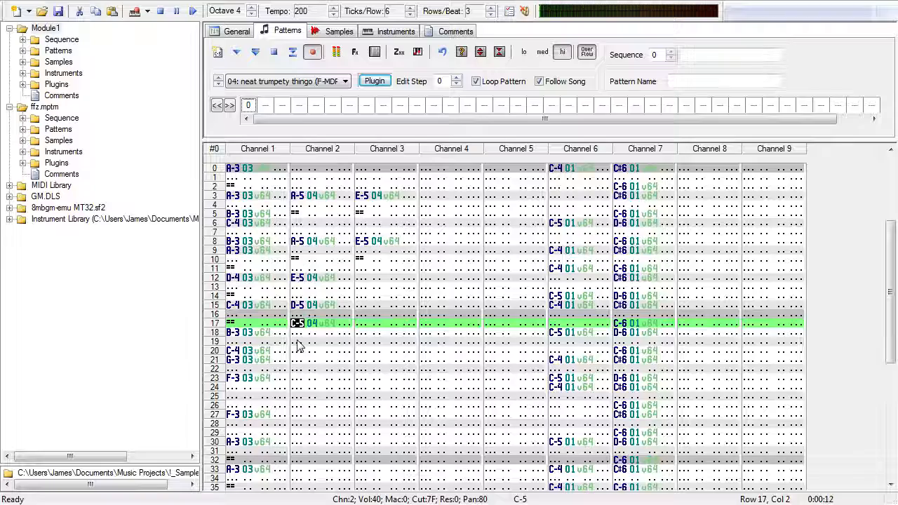
key("Down")
key("h")
left_click(255, 54)
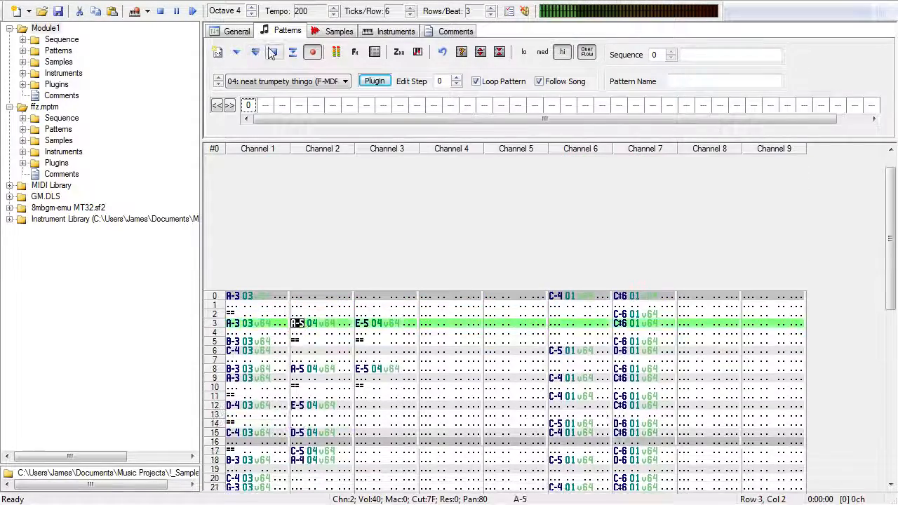
left_click(272, 54)
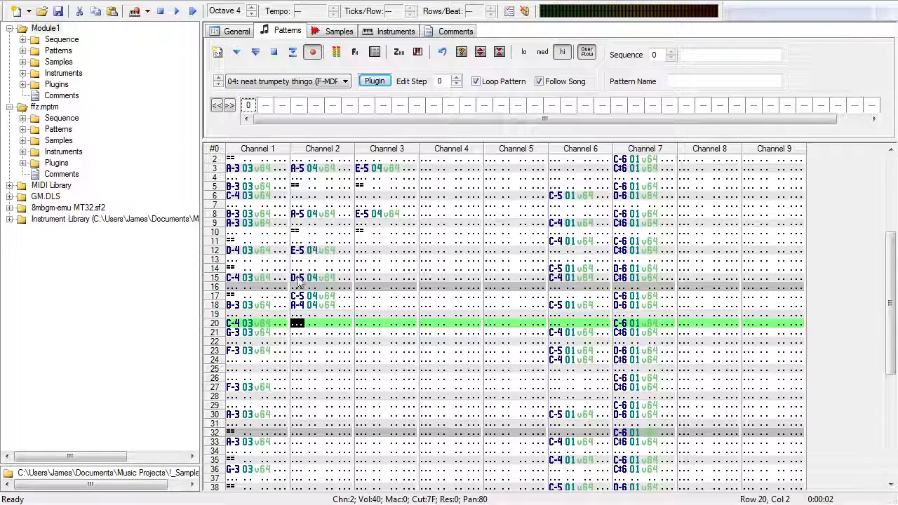
Step: Shift the C-5 and A-4 notes in Channel 2 down to rows 18 and 20 and play the pattern
key("Up")
key("Up")
key("Up")
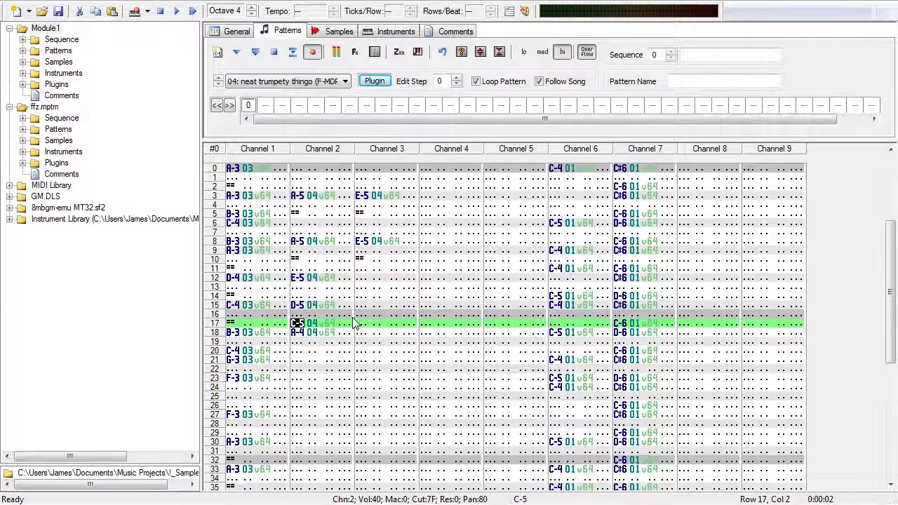
key("Up")
key("Insert")
key("Down")
key("Down")
key("Down")
key("Insert")
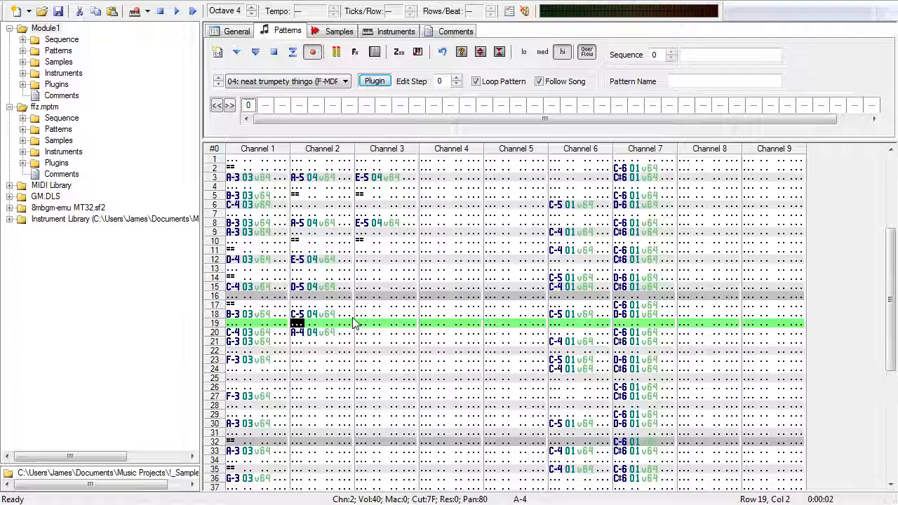
left_click(257, 52)
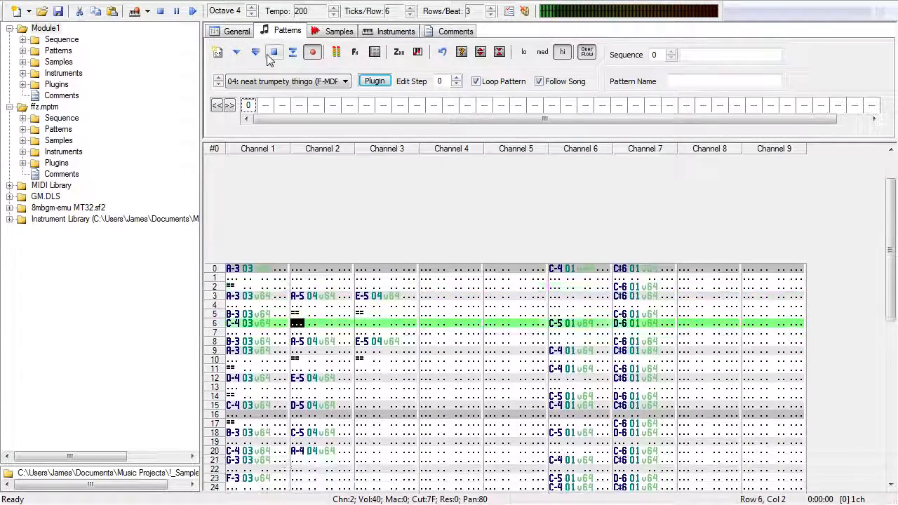
left_click(273, 53)
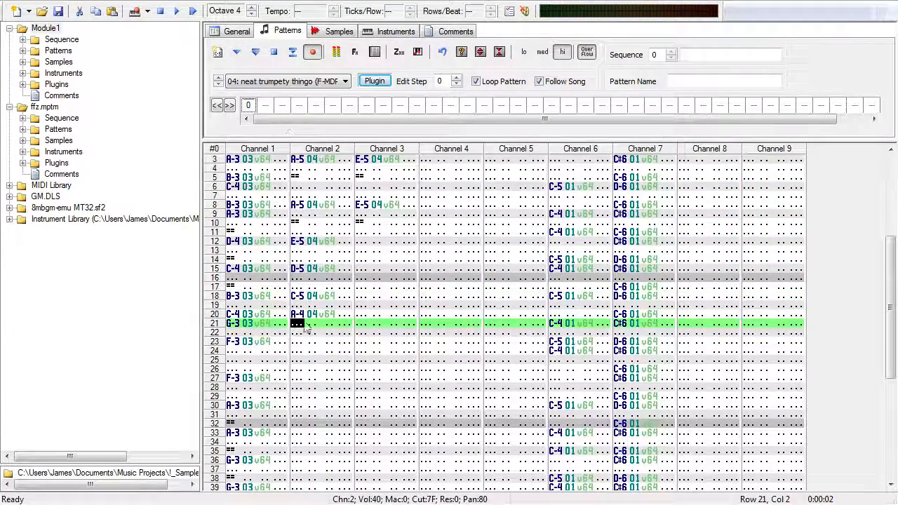
Step: Add a note-off on row 17 of Channel 2, and audition C#5 against D-5 on row 15, keeping D-5
key("Up")
key("Up")
key("Up")
key("Up")
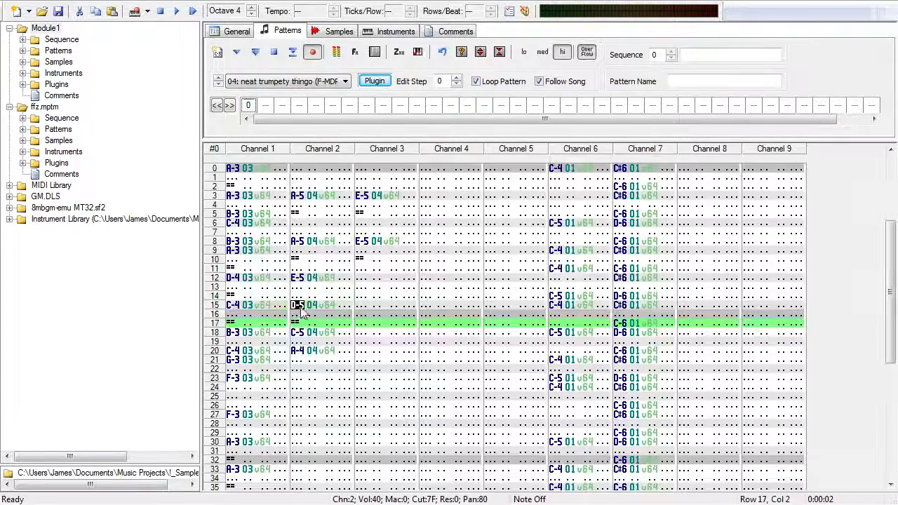
left_click(297, 306)
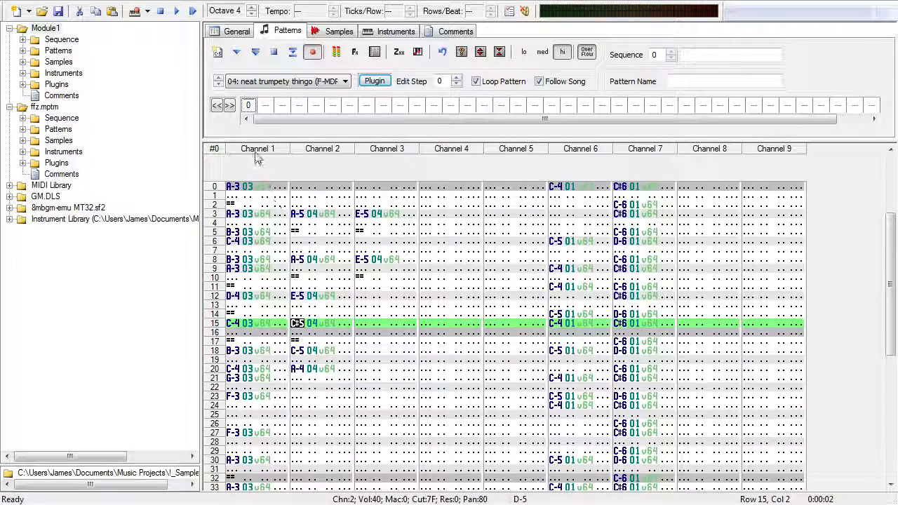
key("F5")
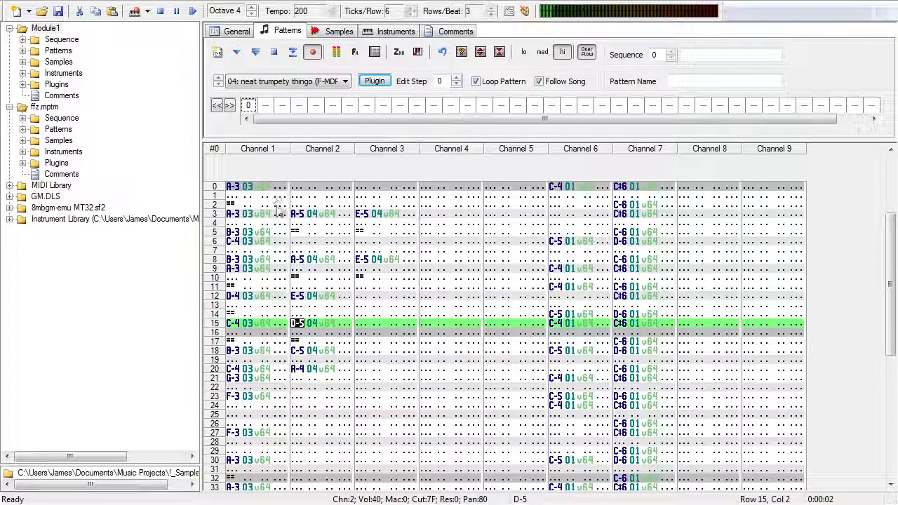
Step: Change the row 12 note in Channel 2 to D#5 and play the pattern
left_click(297, 297)
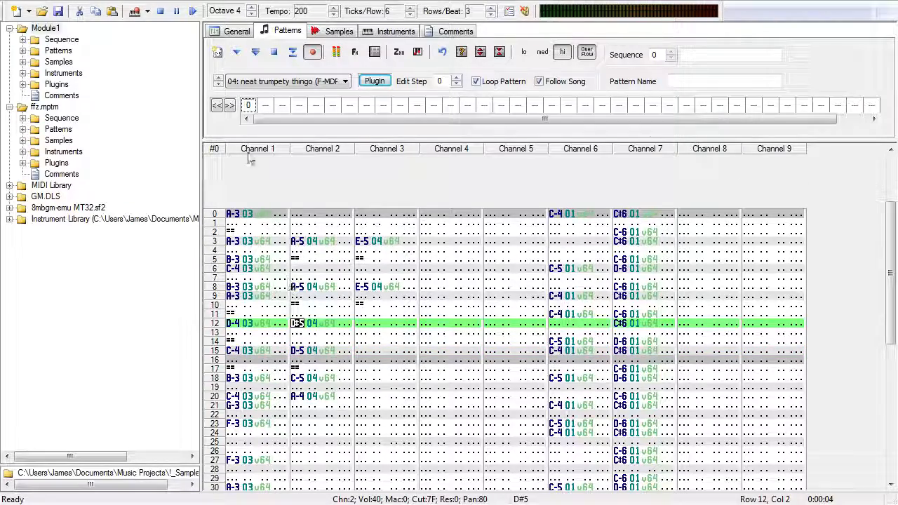
left_click(258, 56)
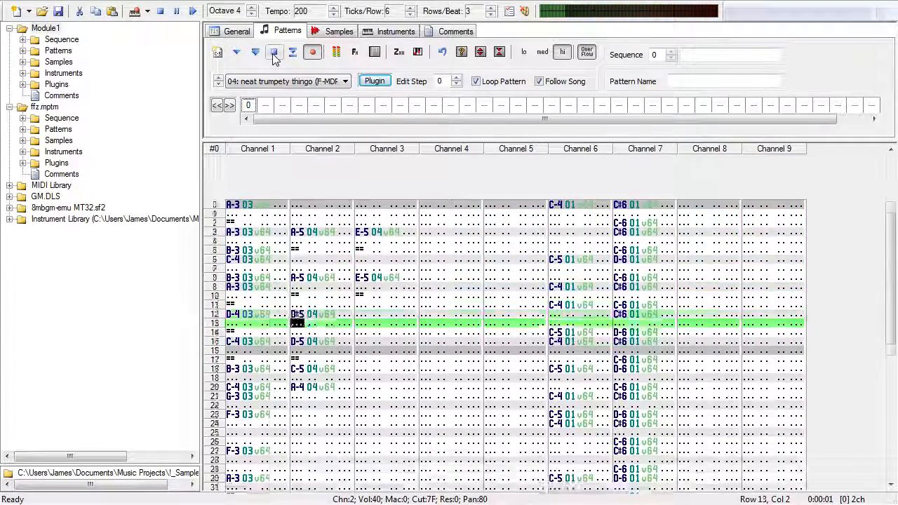
left_click(274, 54)
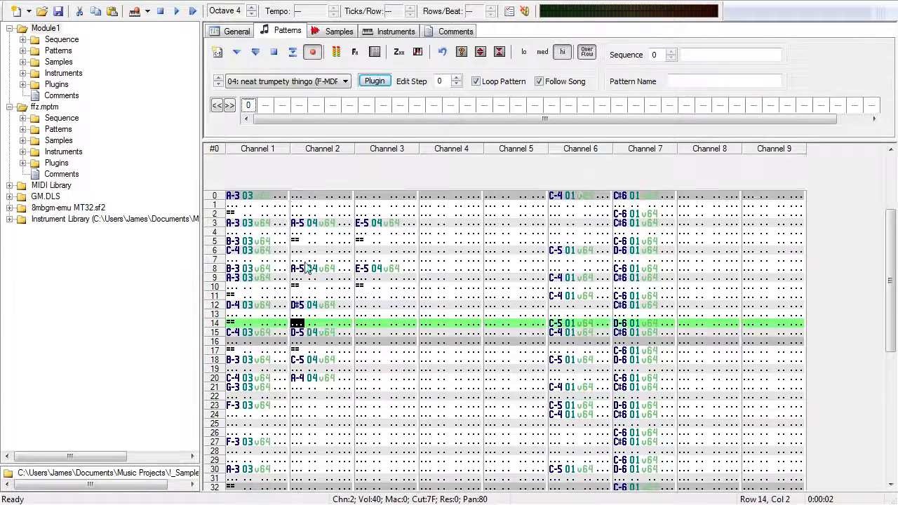
Step: Add a note-off on row 14 of Channel 2 and play the pattern back to check the trumpet melody
left_click(259, 55)
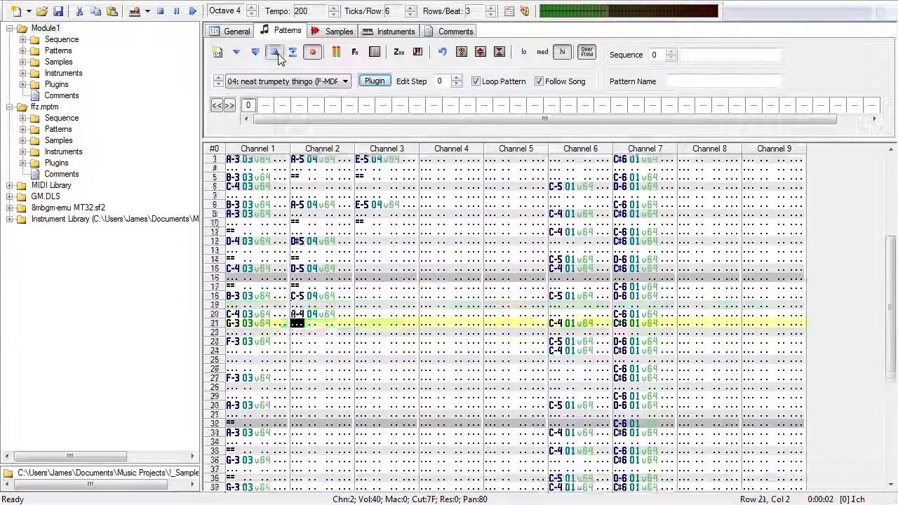
left_click(278, 56)
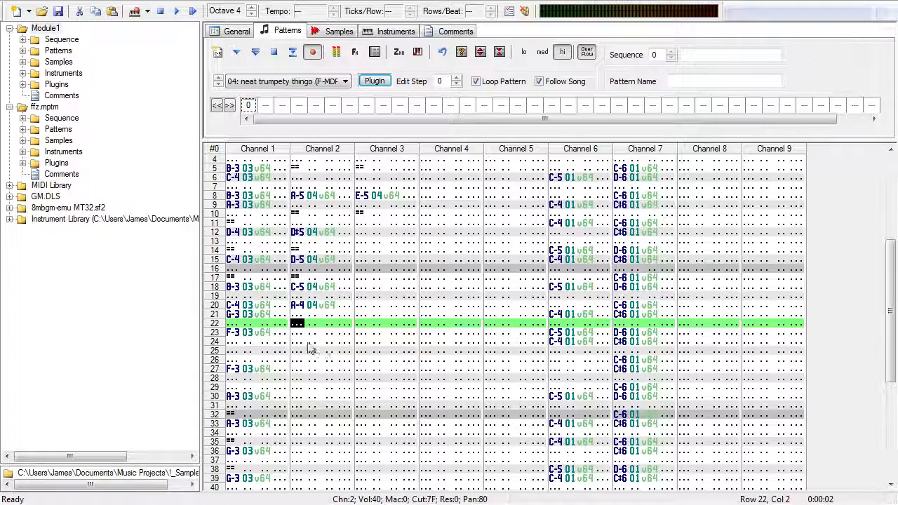
scroll(396, 400, "up", 6)
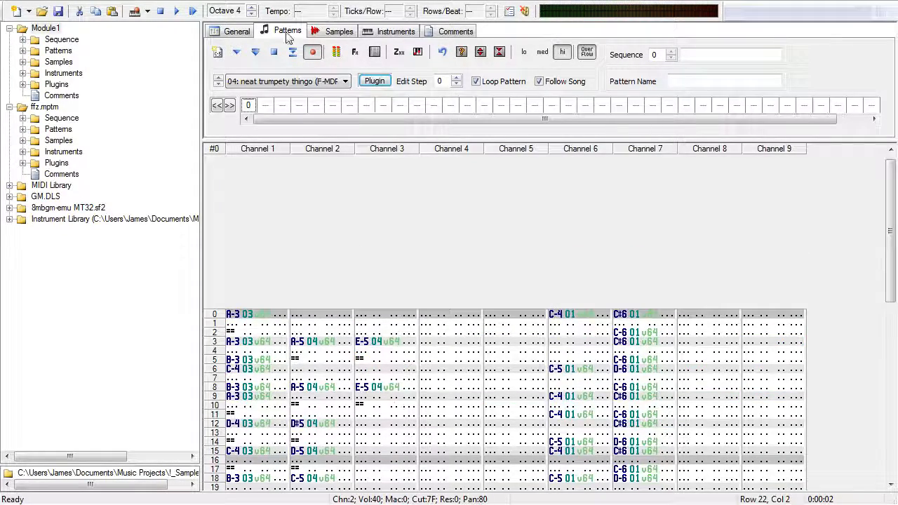
left_click(278, 56)
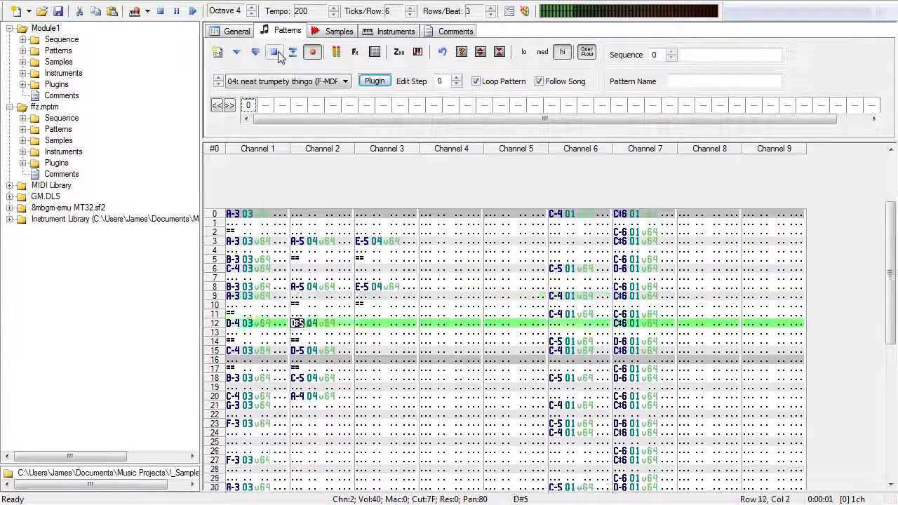
left_click(276, 54)
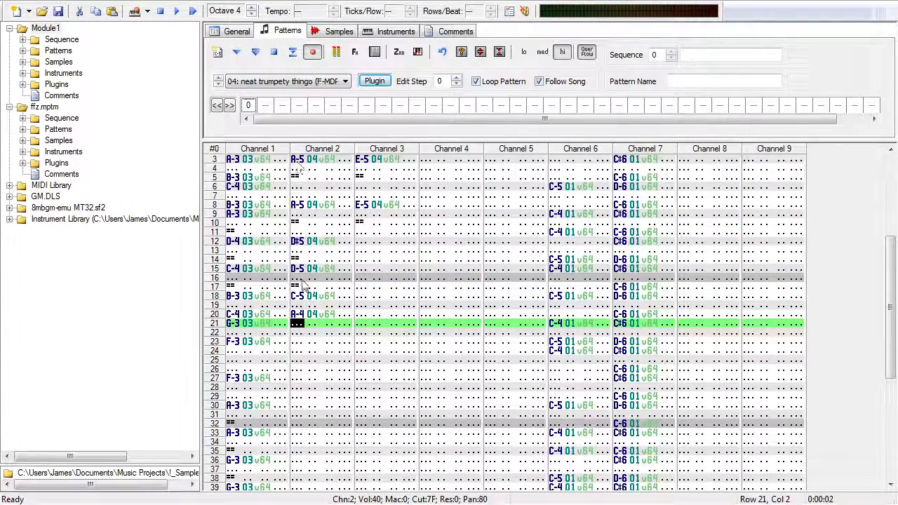
scroll(404, 404, "up", 3)
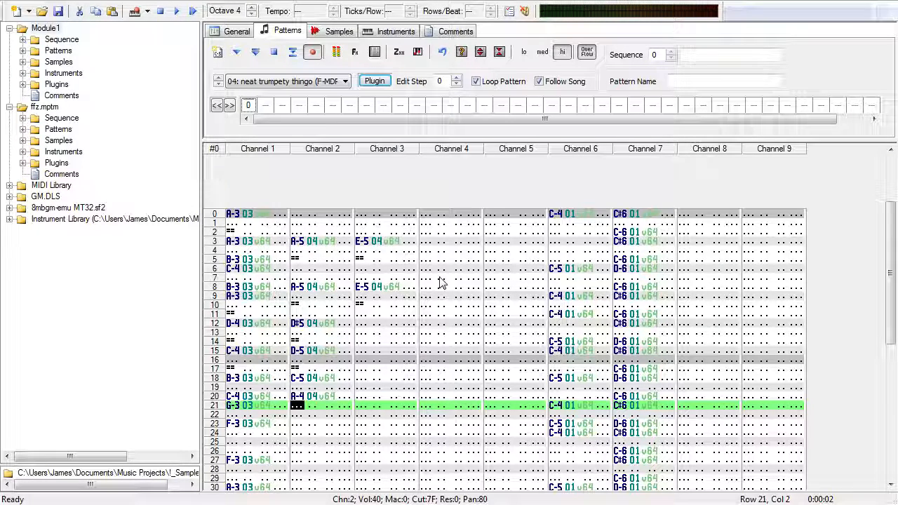
left_click(257, 55)
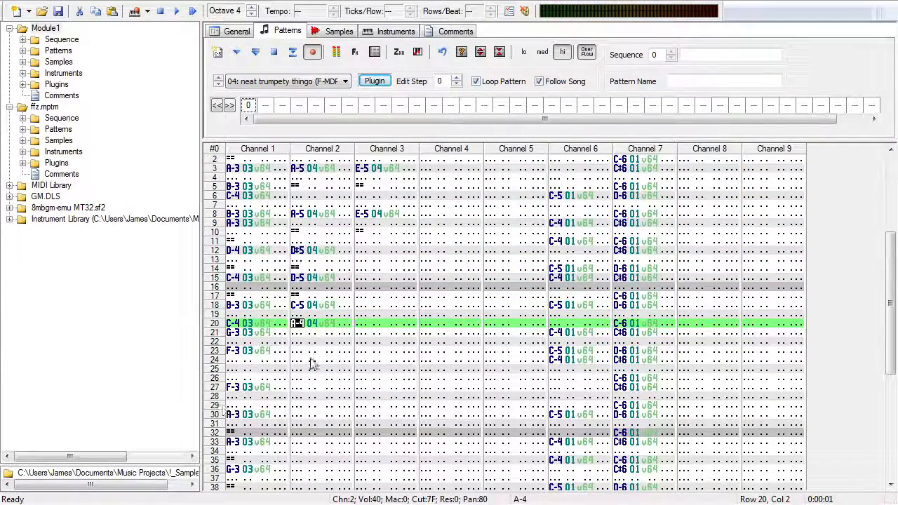
Step: Audition candidate trumpet notes on row 24 of Channel 2 and settle on D-5
key("Down")
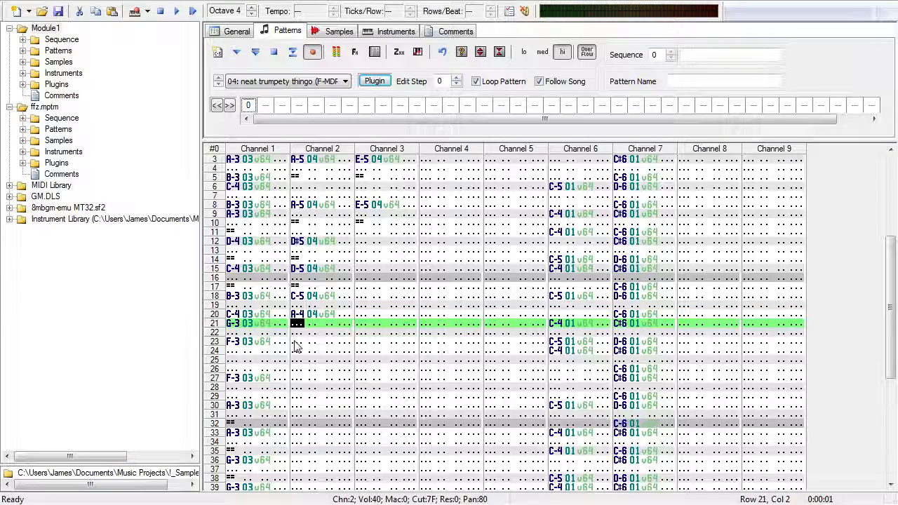
left_click(294, 351)
key("n")
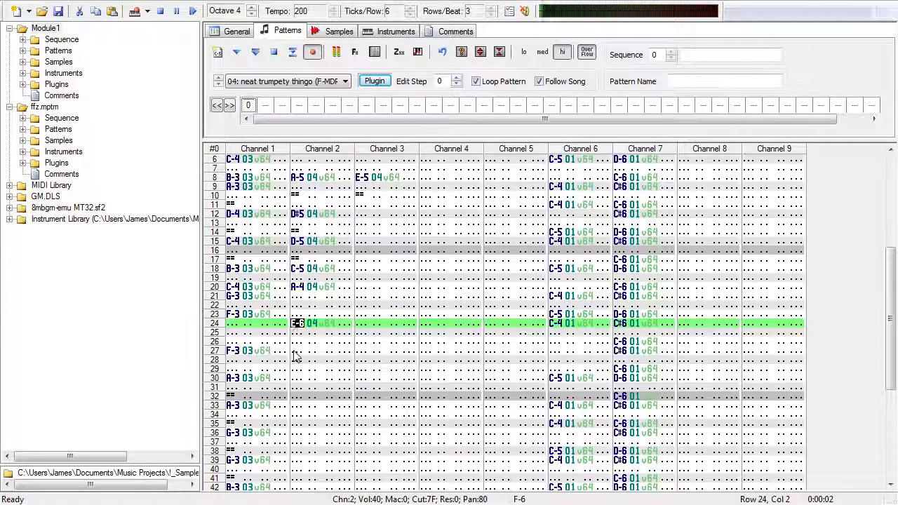
key("p")
key("3")
key("w")
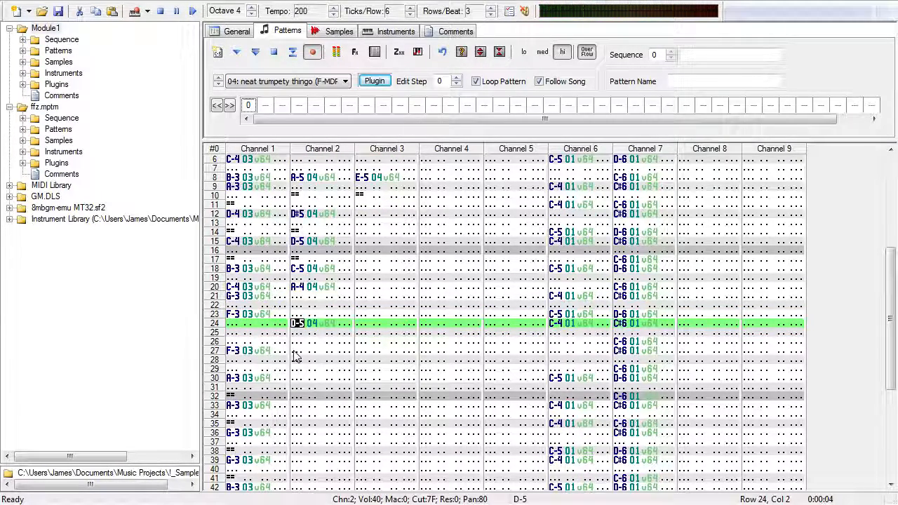
Step: Add the portamento up effect F01 to the row 24 note in Channel 2 and play that row
key("Right")
key("Right")
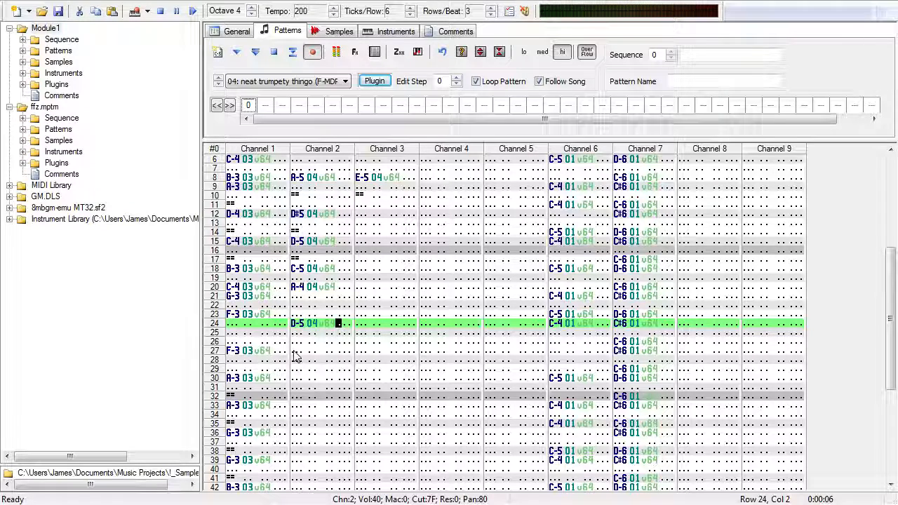
key("f")
key("Right")
key("1")
left_click(293, 53)
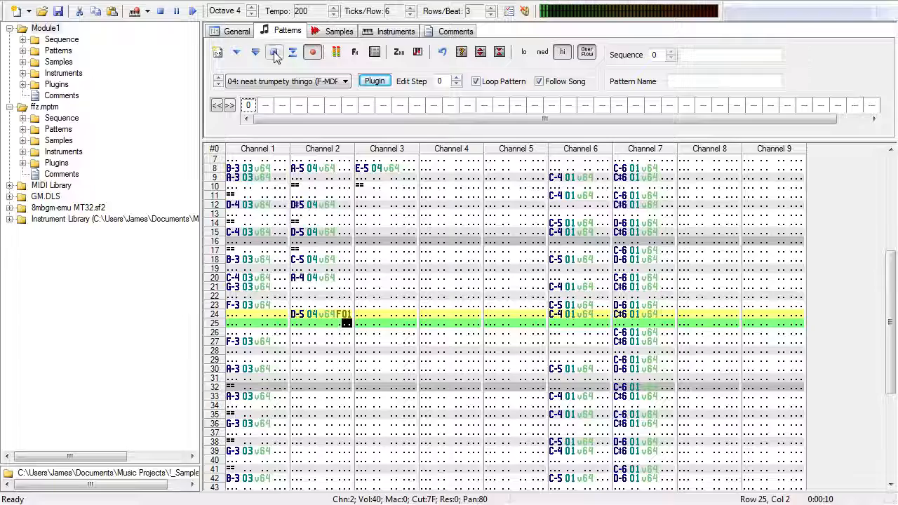
Step: Try placing the F01 effect on row 25 of Channel 2 instead of row 24 and play the row
left_click(275, 53)
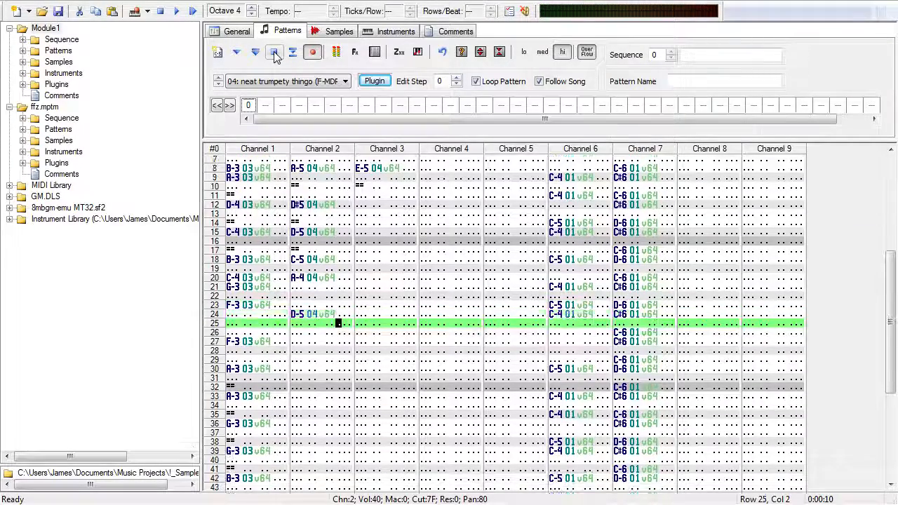
type("f")
key("Up")
left_click(293, 56)
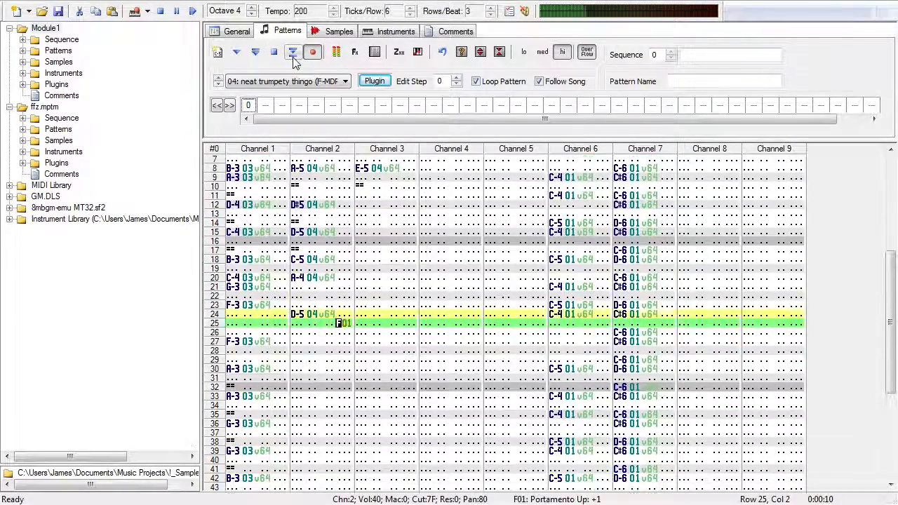
left_click(294, 58)
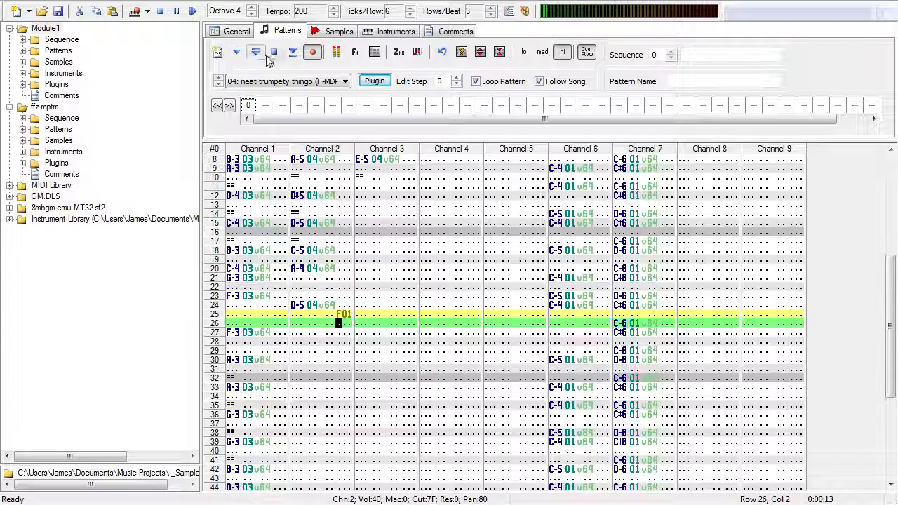
Step: Return the F01 effect from row 25 to row 24 of Channel 2
left_click(273, 54)
left_click(339, 316)
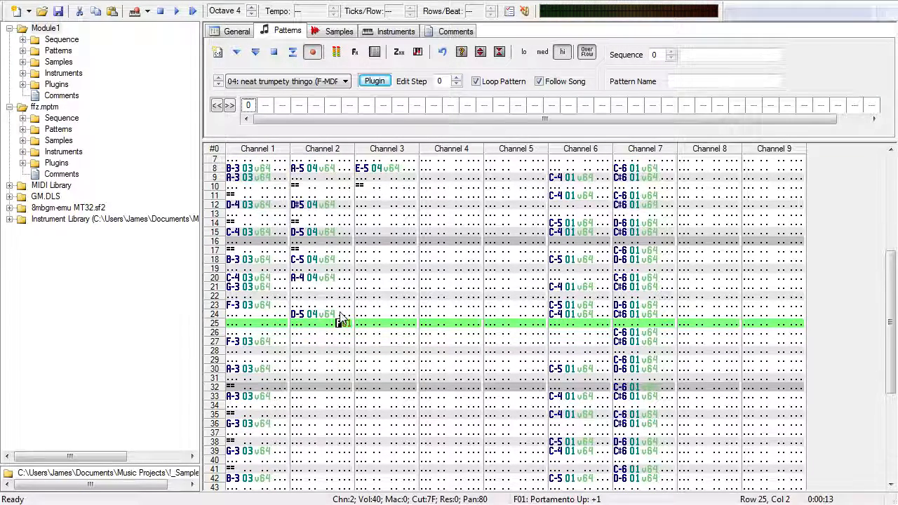
key("ctrl+z")
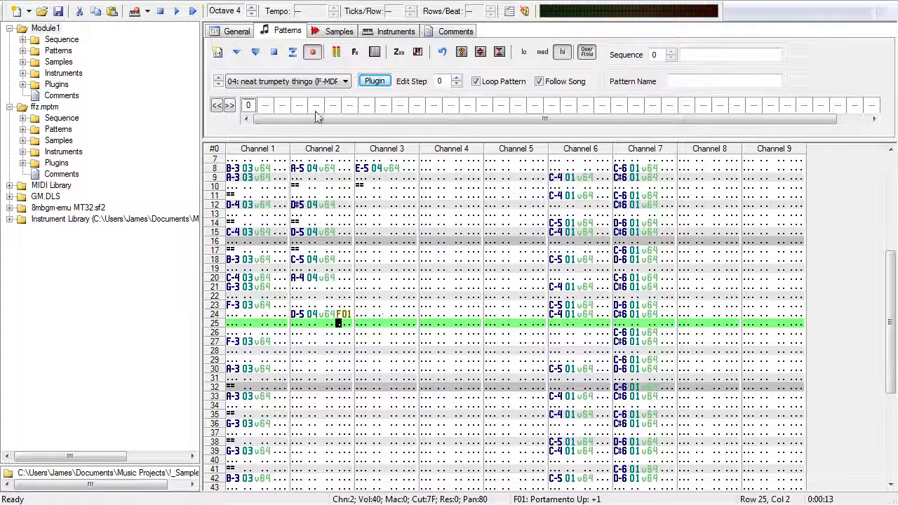
Step: Play the pattern from the beginning past row 24, stop playback, and review the Channel 2 melody
left_click(273, 54)
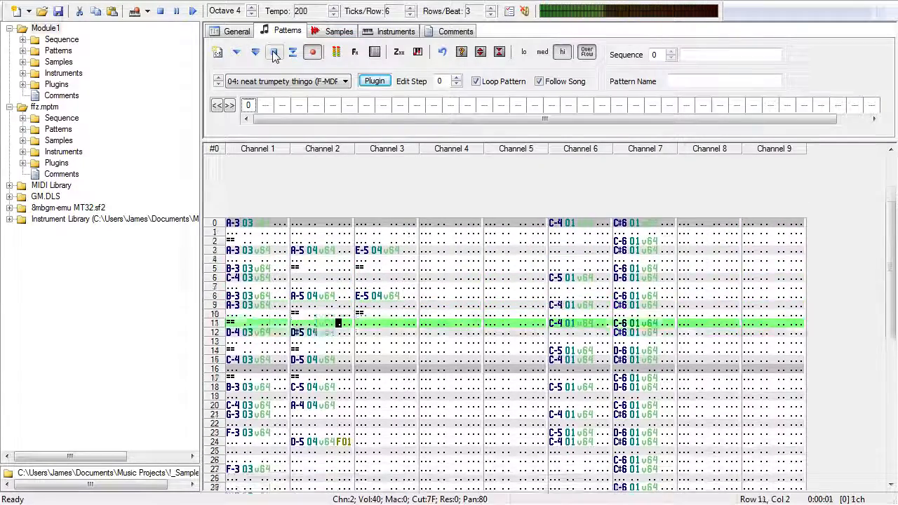
key("F8")
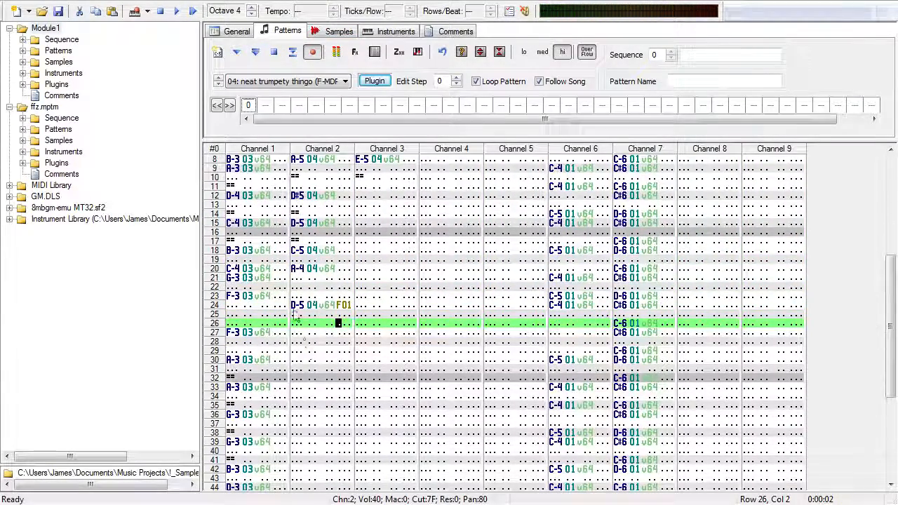
scroll(372, 377, "up", 4)
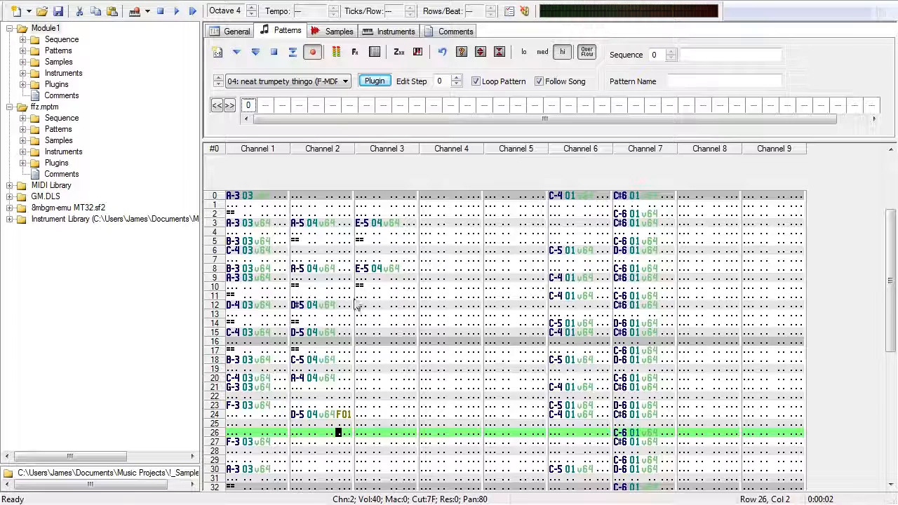
Step: Try harmony notes G-4 on row 18 and E-4 on row 20 of Channel 3 with a note-off on row 24, and play the pattern
left_click(363, 365)
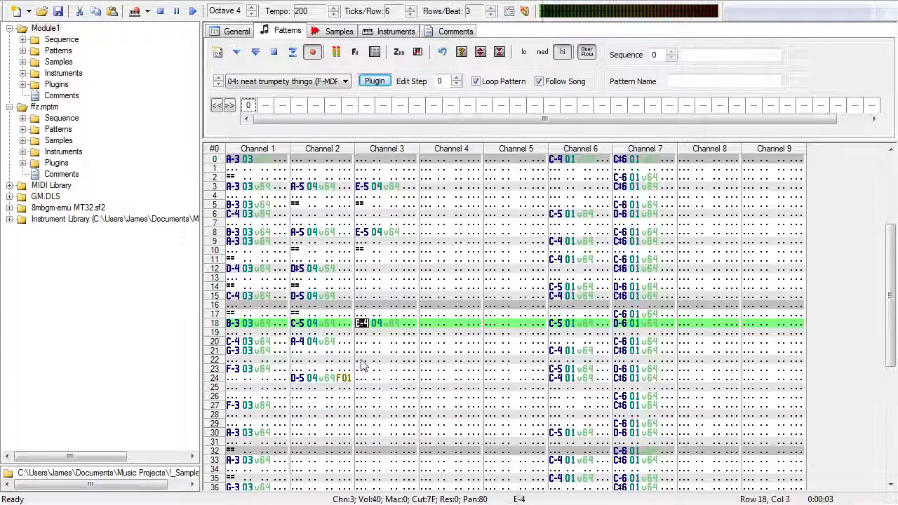
key("b")
left_click(360, 338)
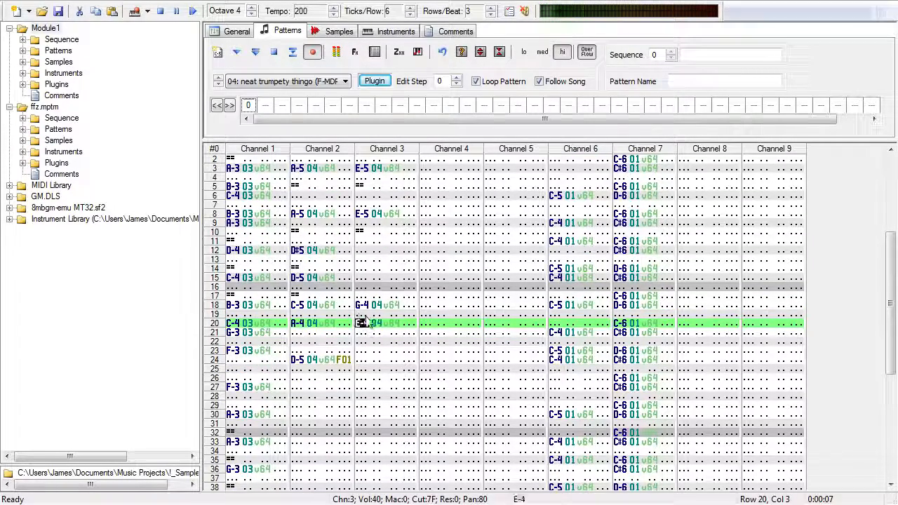
left_click(365, 367)
key("1")
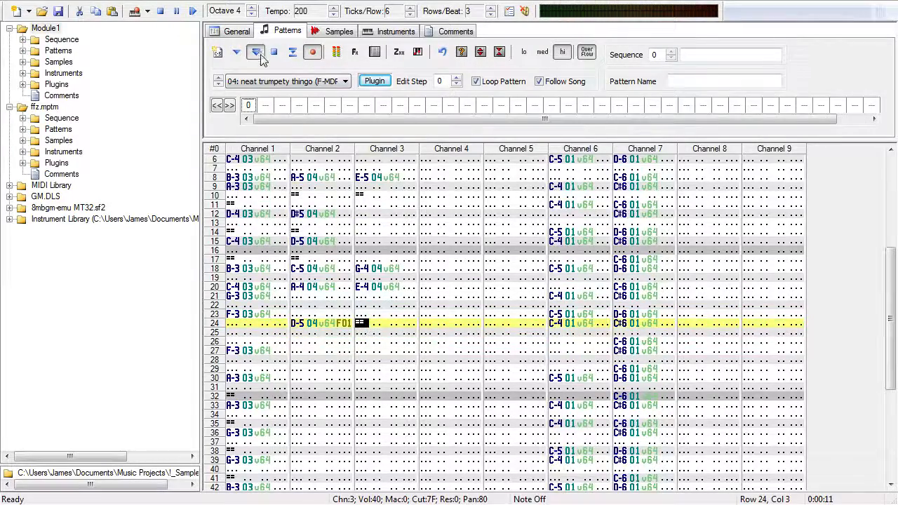
left_click(259, 54)
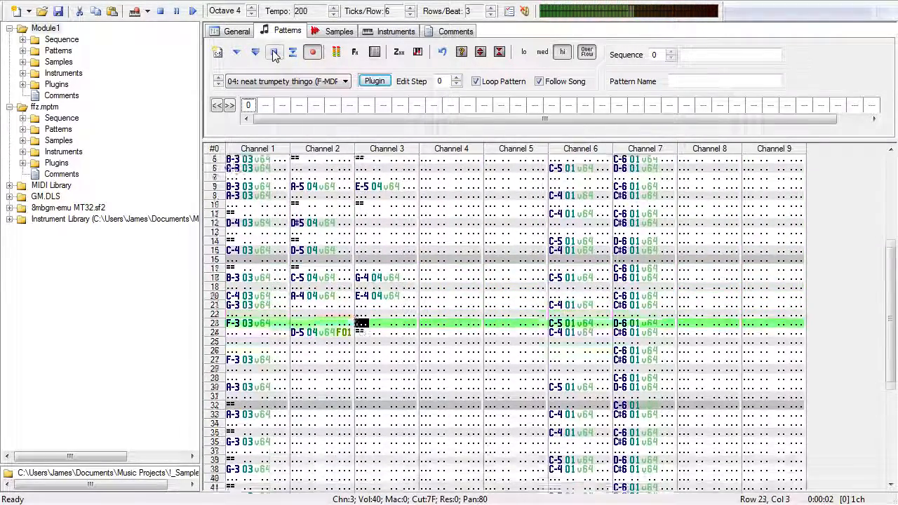
left_click(274, 54)
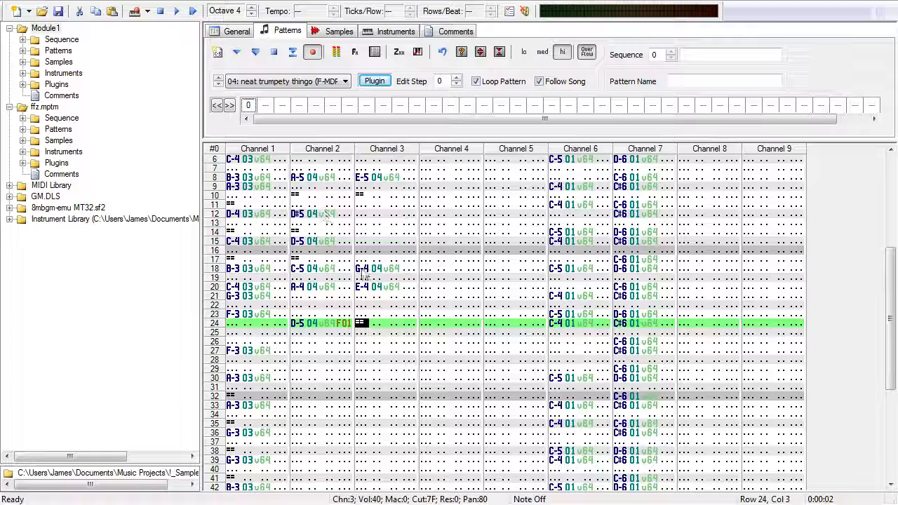
Step: Delete the Channel 3 harmony notes on rows 18 and 20 and play the pattern past row 24
left_click_drag(362, 272, 411, 288)
key("Delete")
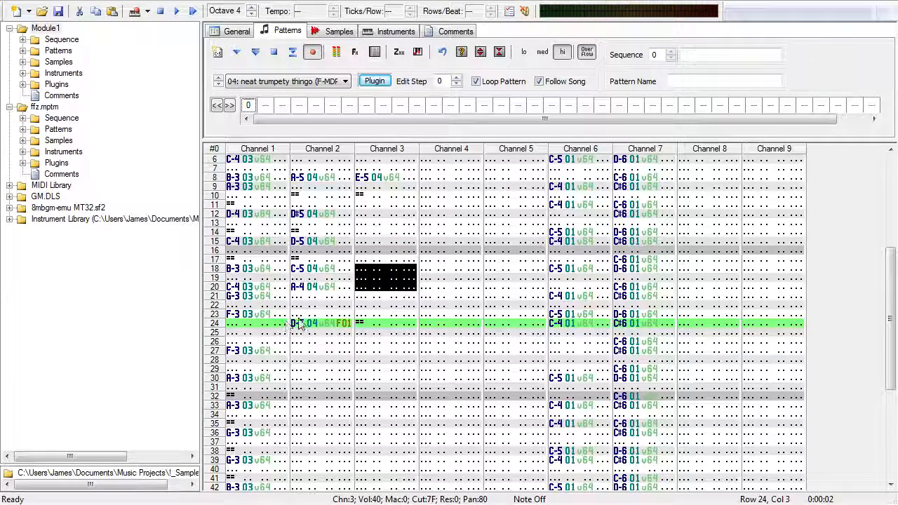
left_click_drag(293, 324, 294, 314)
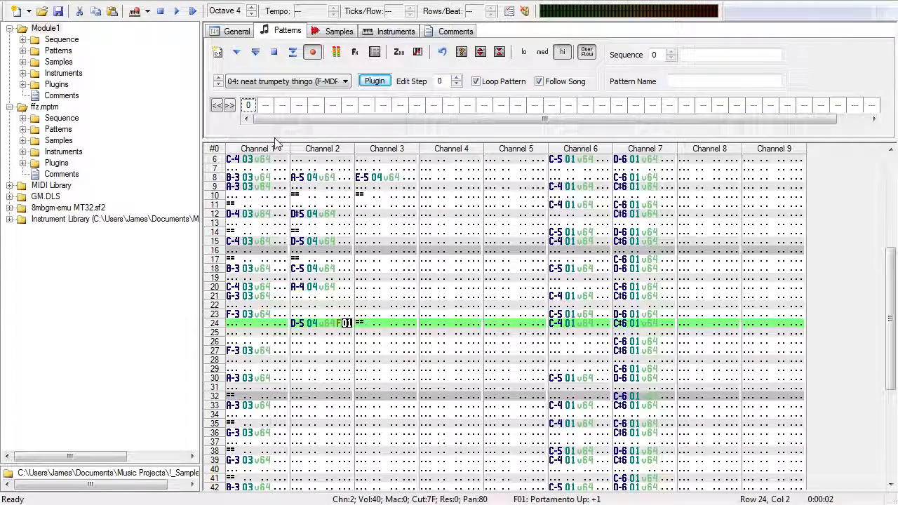
left_click(292, 52)
left_click(275, 56)
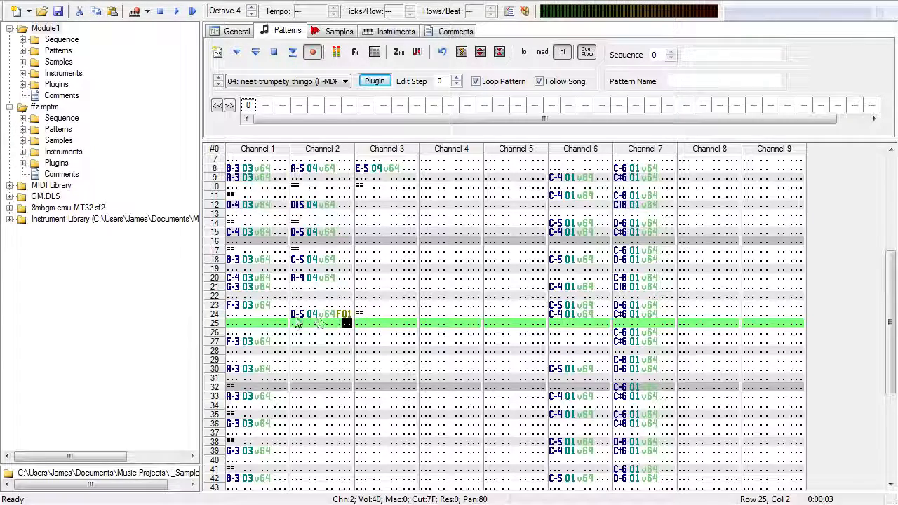
Step: Clear the D-5 note with its F01 effect in Channel 2 and the Channel 3 note-off on row 24, and replay the pattern
left_click_drag(294, 315, 374, 318)
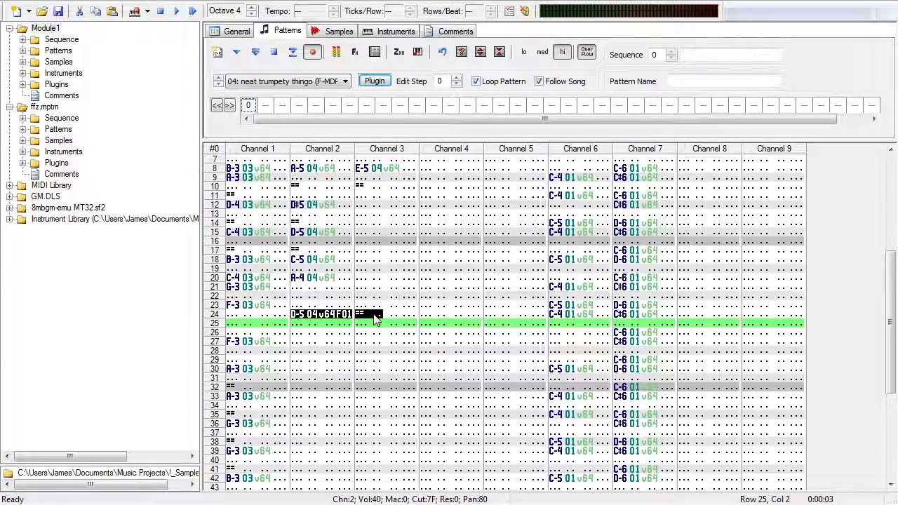
left_click(275, 55)
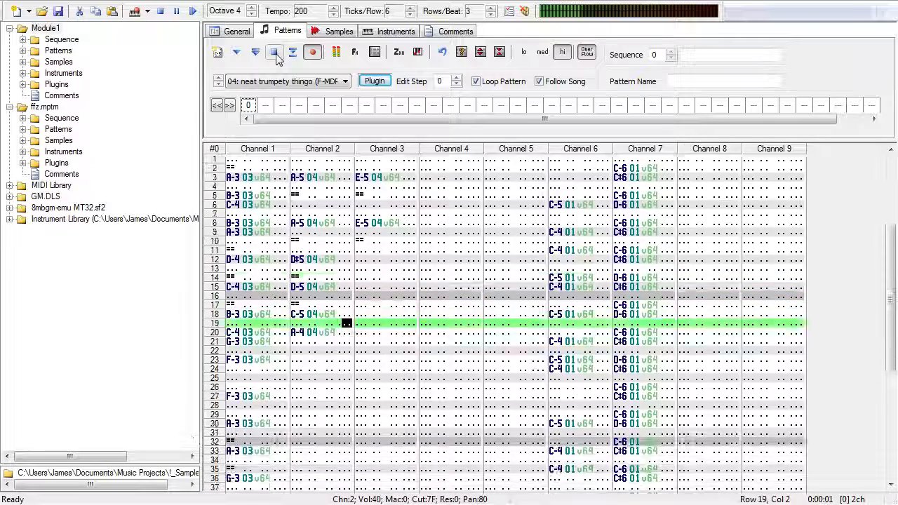
left_click(274, 55)
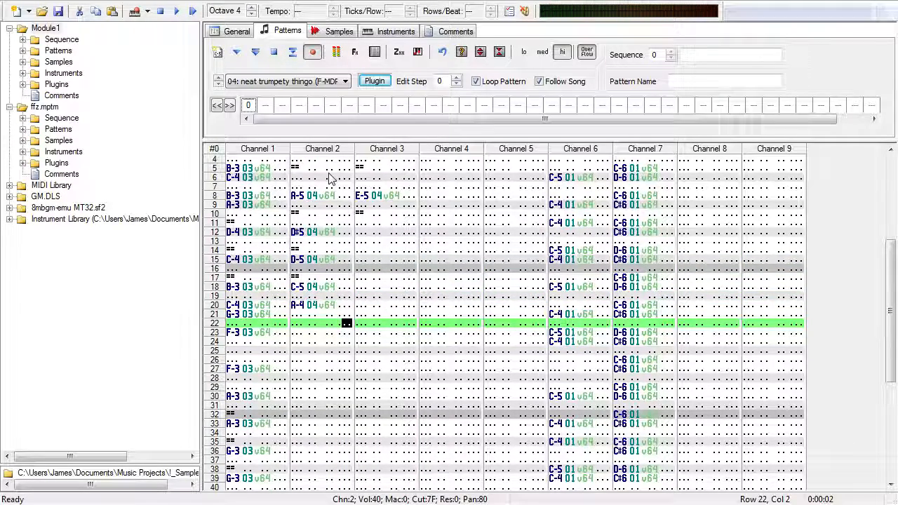
Step: Switch to instrument 05: rings and play the pattern up to row 23
left_click(343, 81)
key("Down")
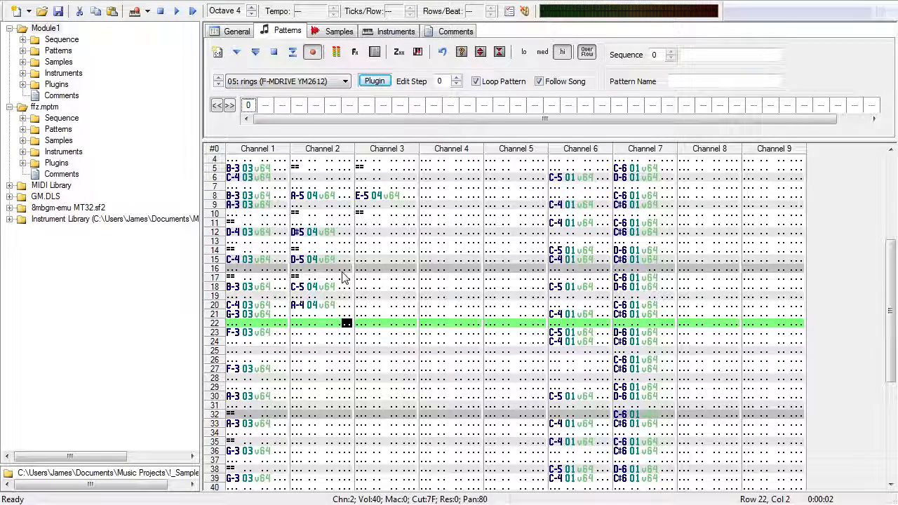
left_click(255, 53)
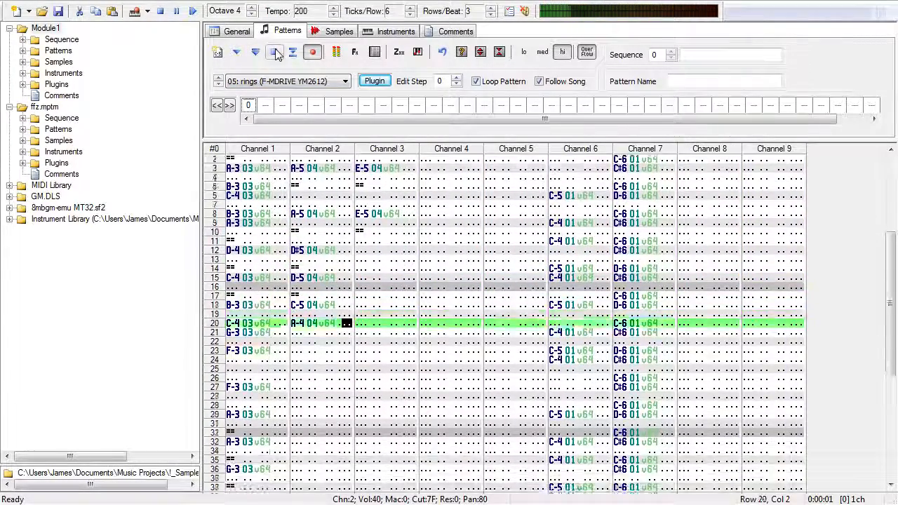
left_click(274, 53)
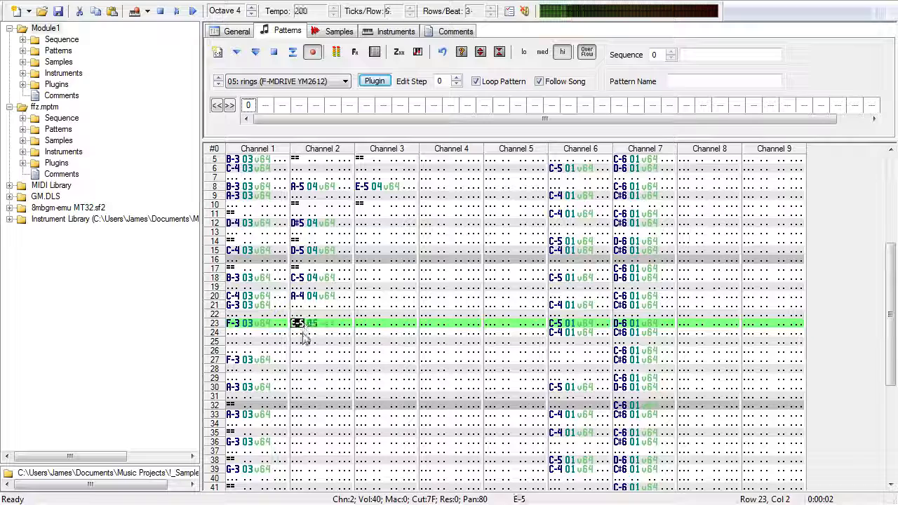
Step: Try out different rings notes between A-5 and G-6 on row 23 of Channel 2, and clear the cell
key("n")
key("m")
key("comma")
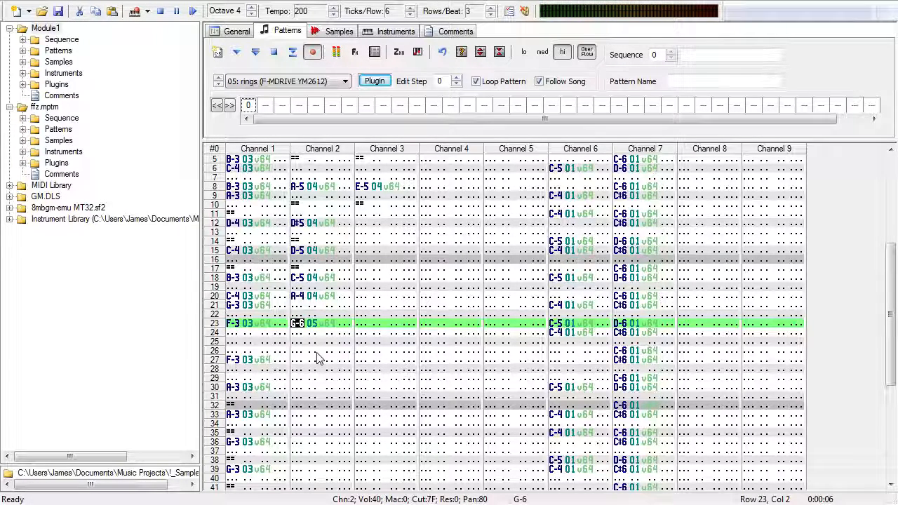
key("n")
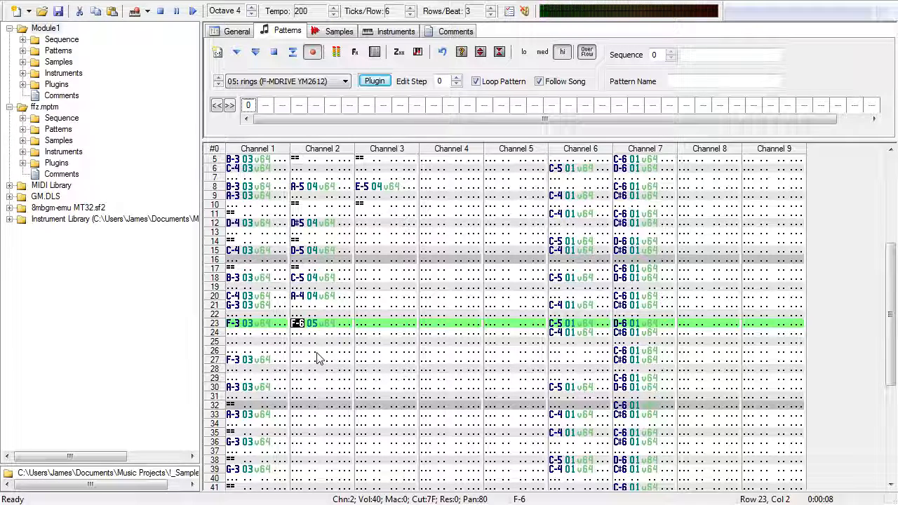
key("b")
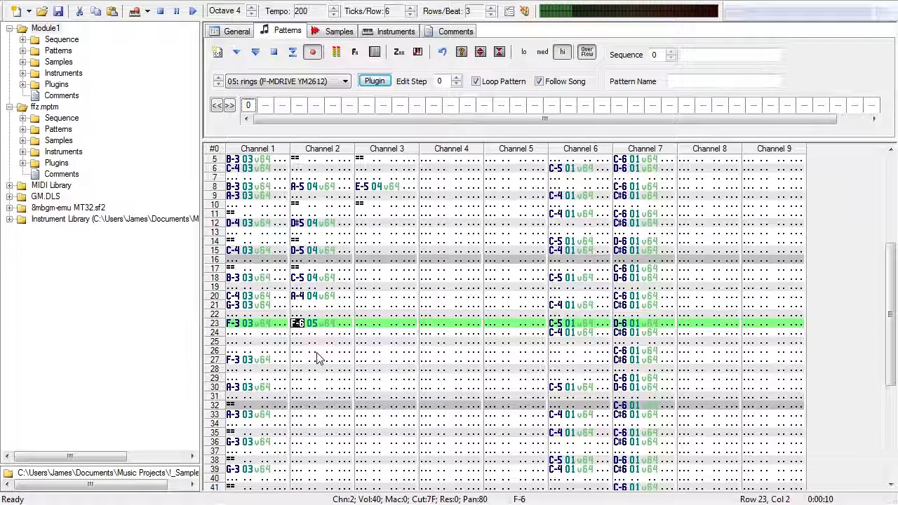
key("b")
key("c")
key("x")
key("z")
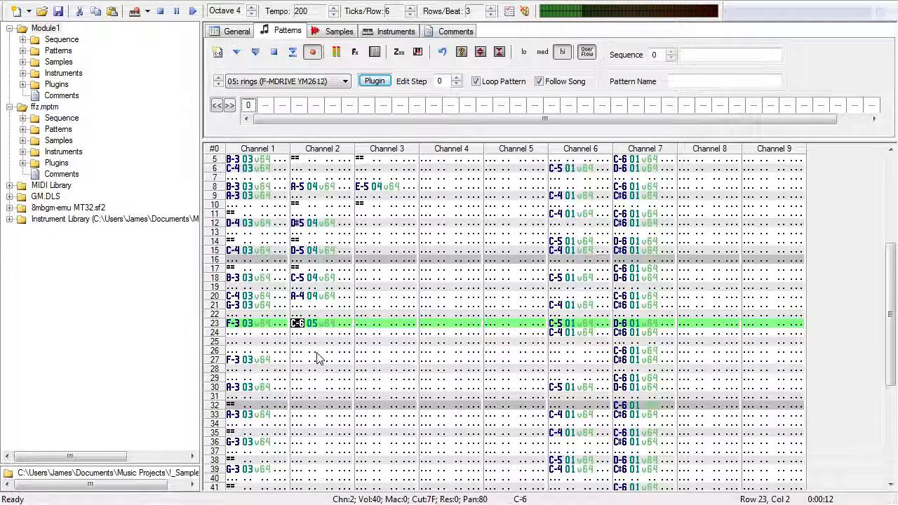
key("v")
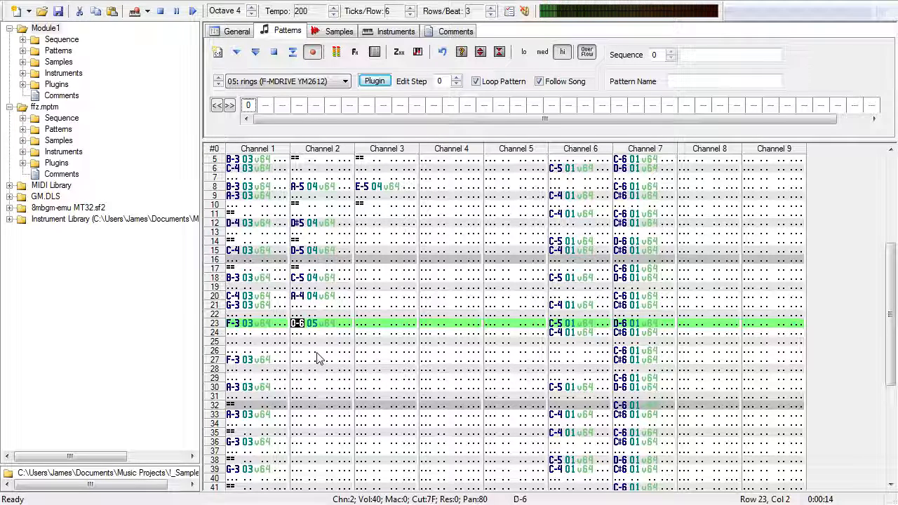
key("z")
key("k")
key("semicolon")
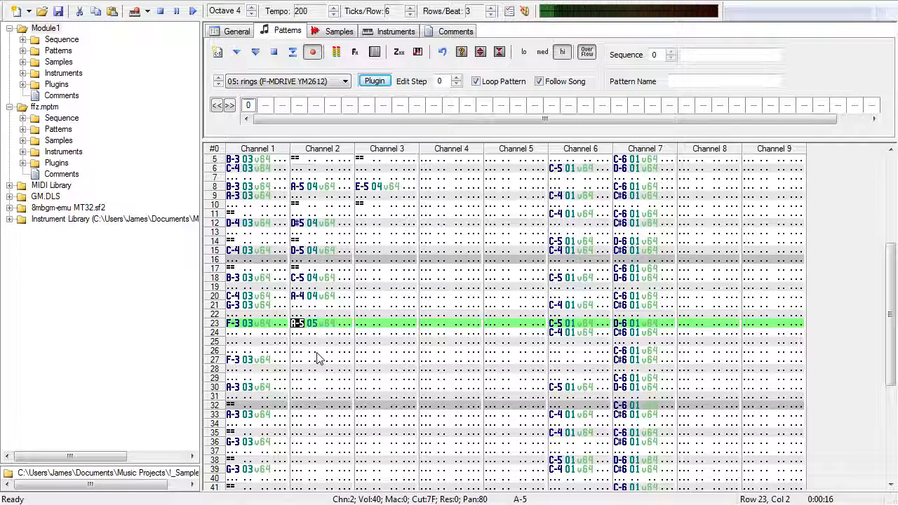
key("v")
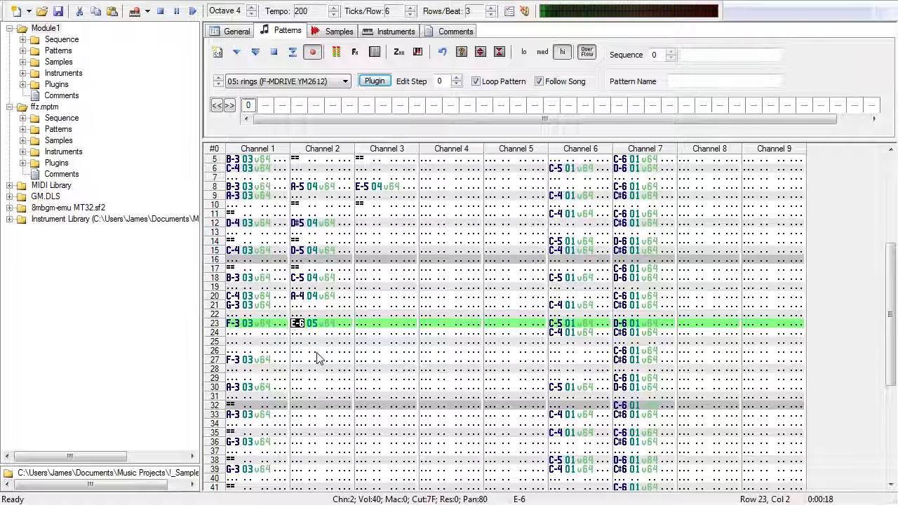
key("c")
key("b")
key("n")
key("b")
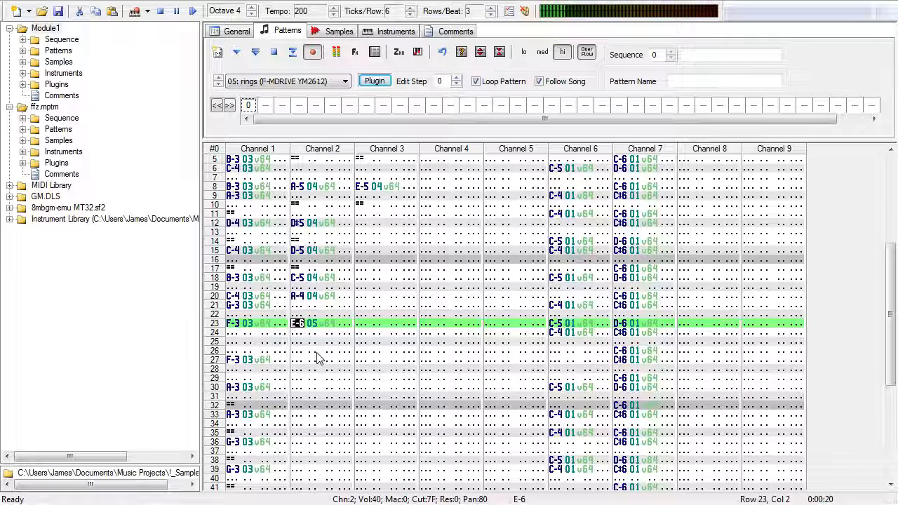
key("z")
key("c")
key("z")
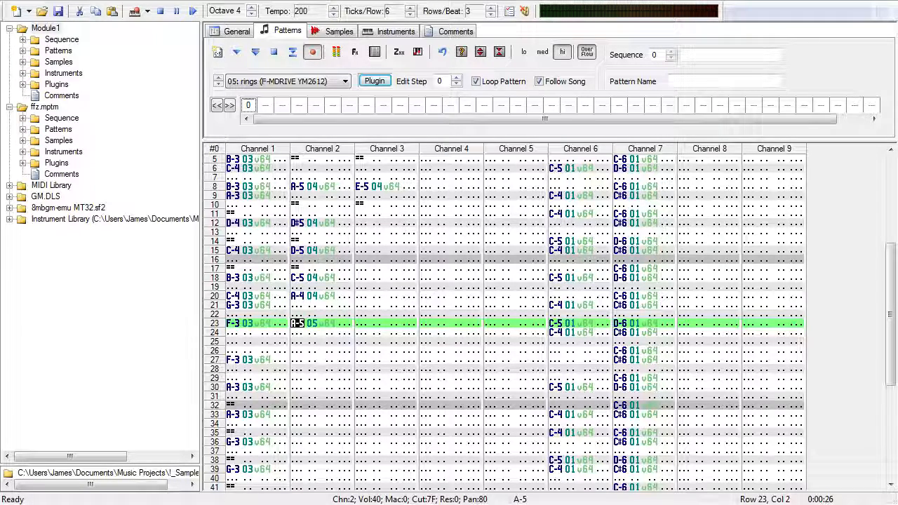
key("Delete")
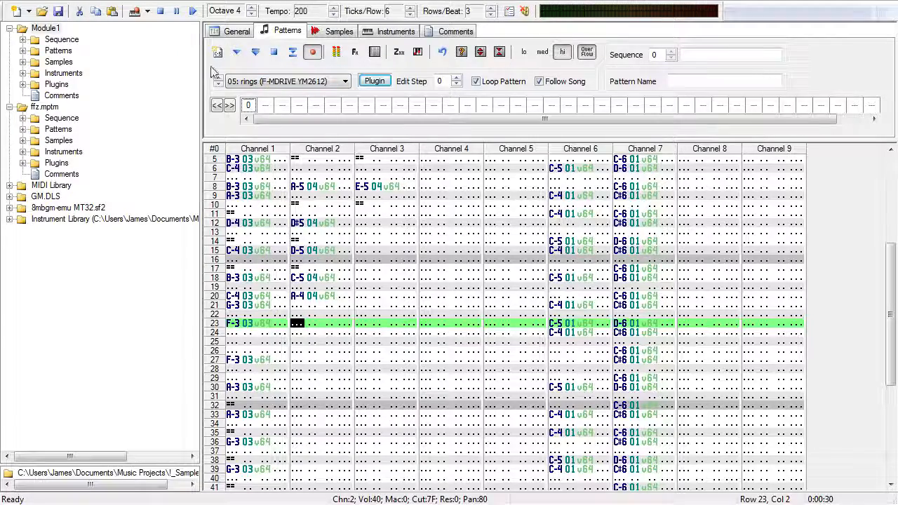
Step: Replay the lead-up to row 24, try F#6 and E-6 on row 23 of Channel 2, and clear that cell
left_click(274, 54)
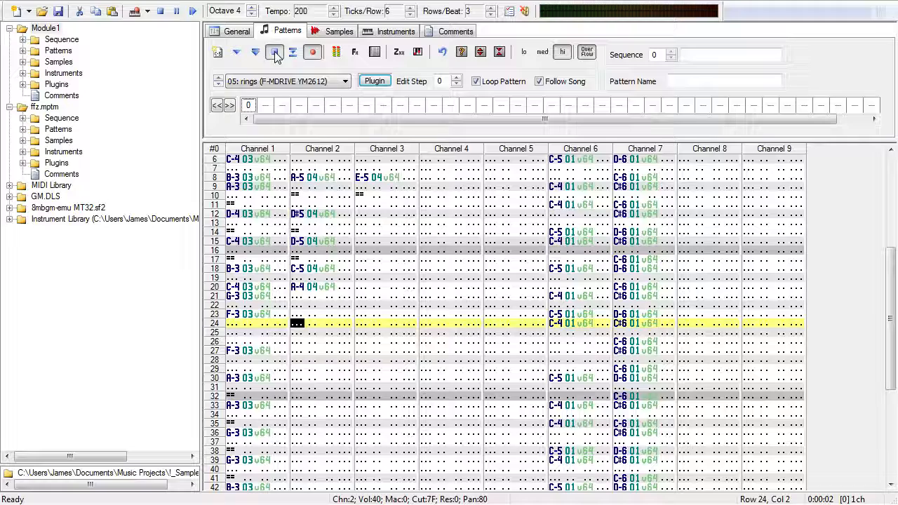
left_click(275, 54)
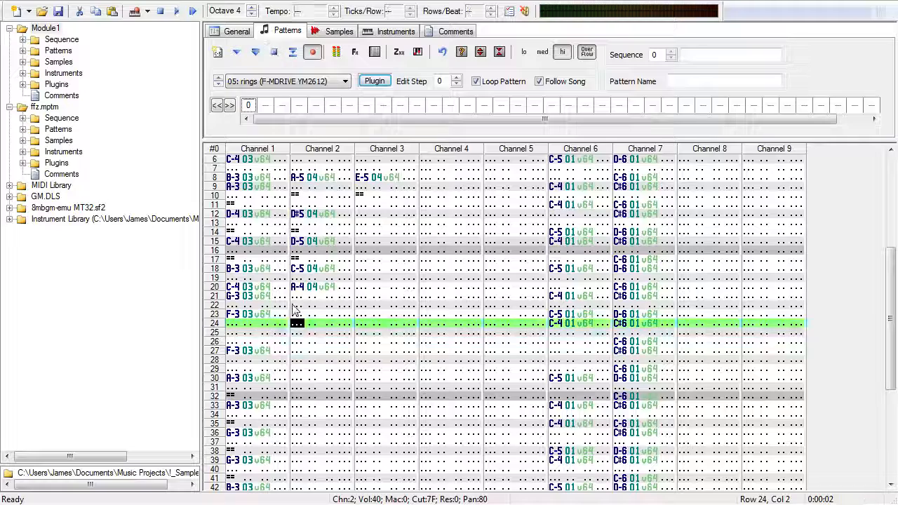
left_click(296, 314)
key("j")
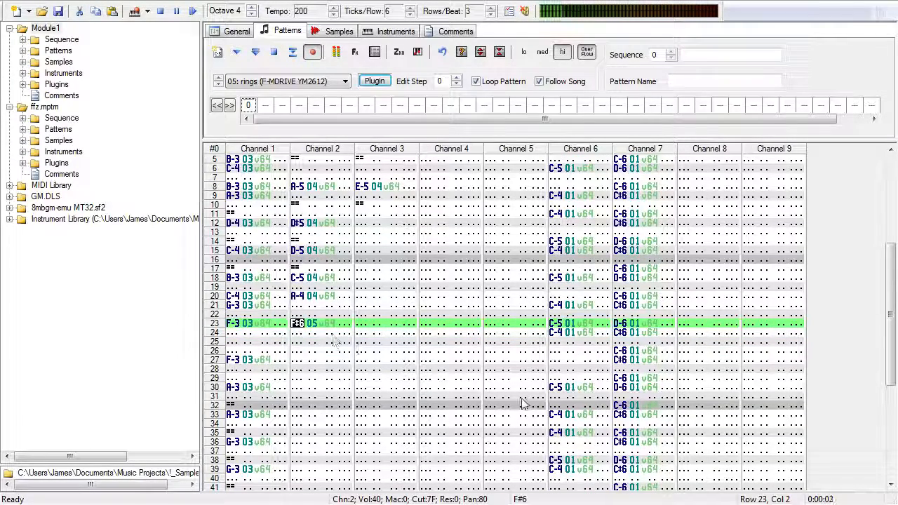
key("b")
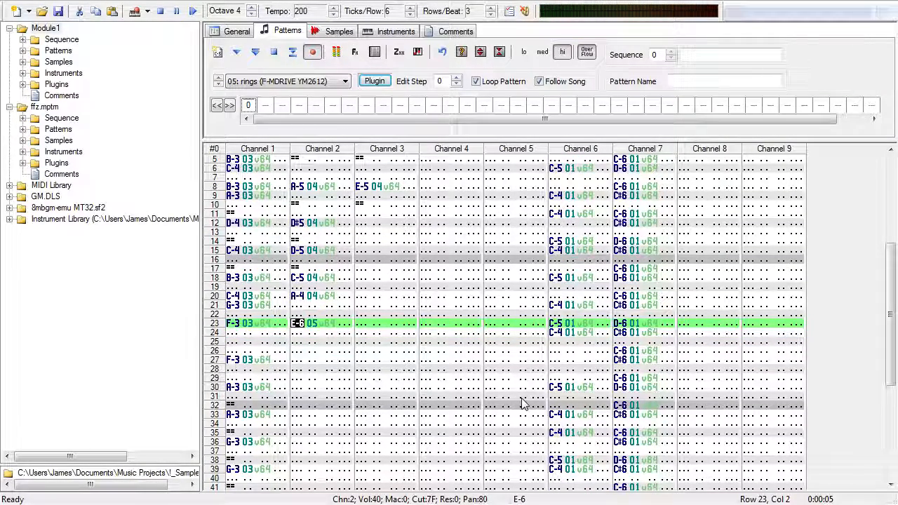
key("Delete")
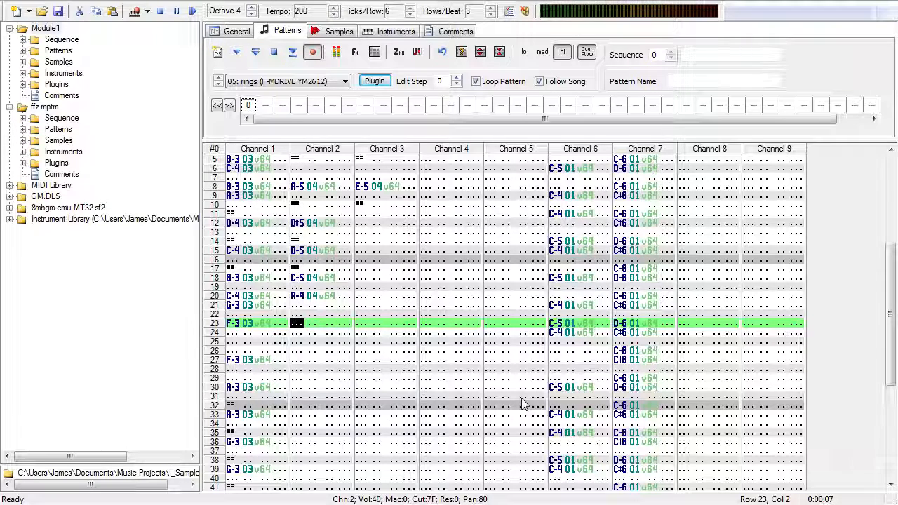
Step: Enter rings notes E-6 on rows 23 and 26 of Channel 3 with a note-off on row 25
key("p")
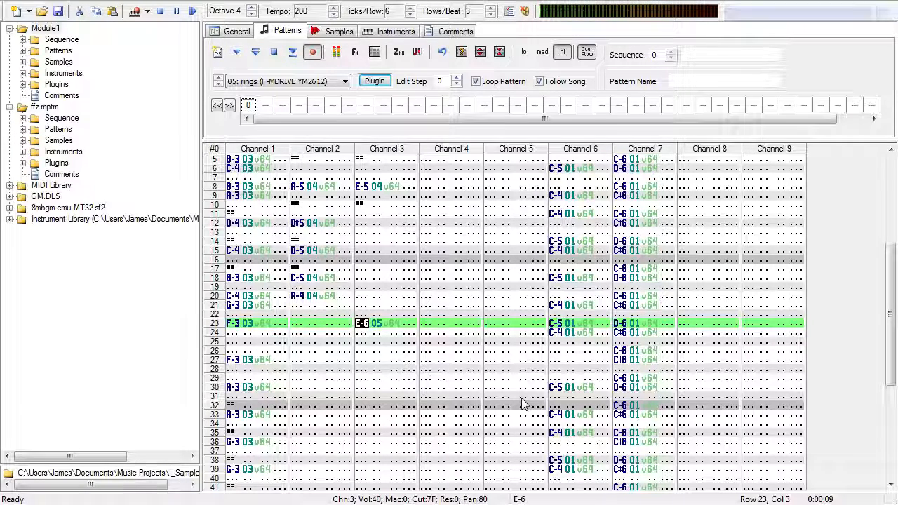
key("Down")
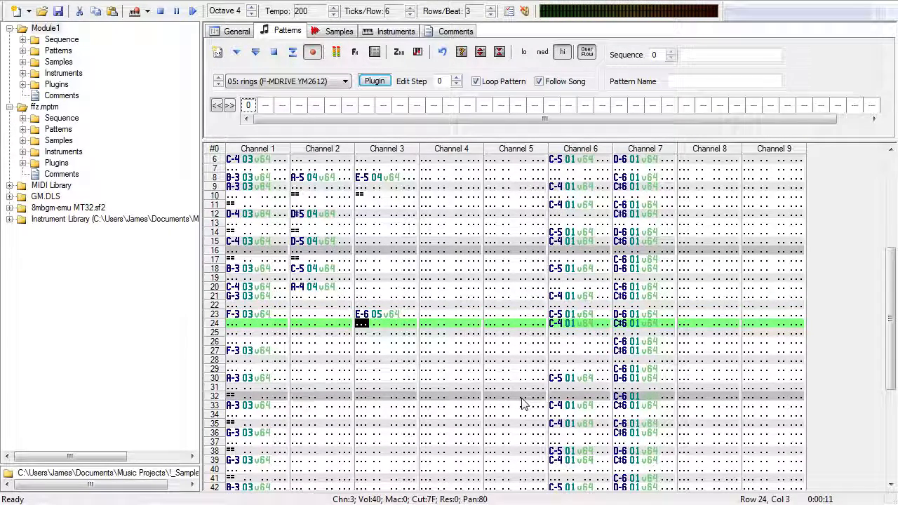
key("Down")
key("=")
key("Down")
key("p")
Step: Add a note-off on row 28 of Channel 3 to end the second E-6 note
key("Down")
key("Down")
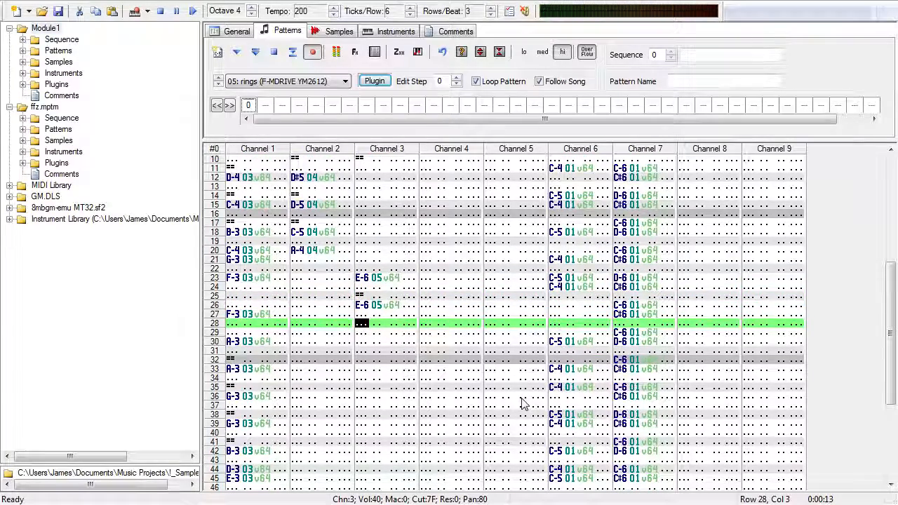
key("Up")
key("Up")
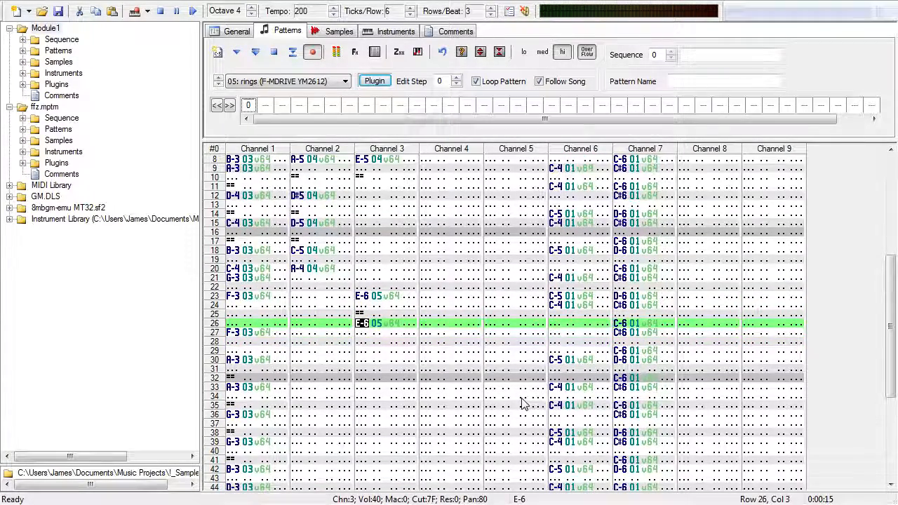
key("Down")
key("Down")
key("=")
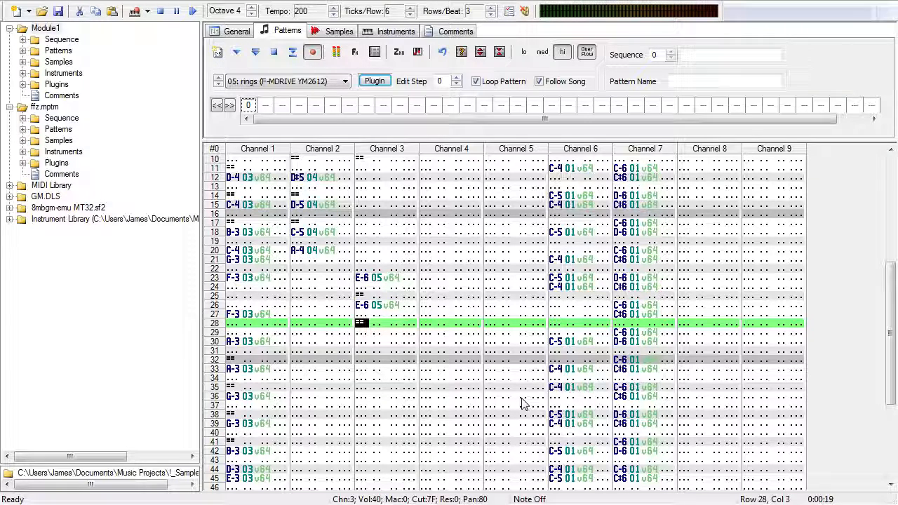
key("Up")
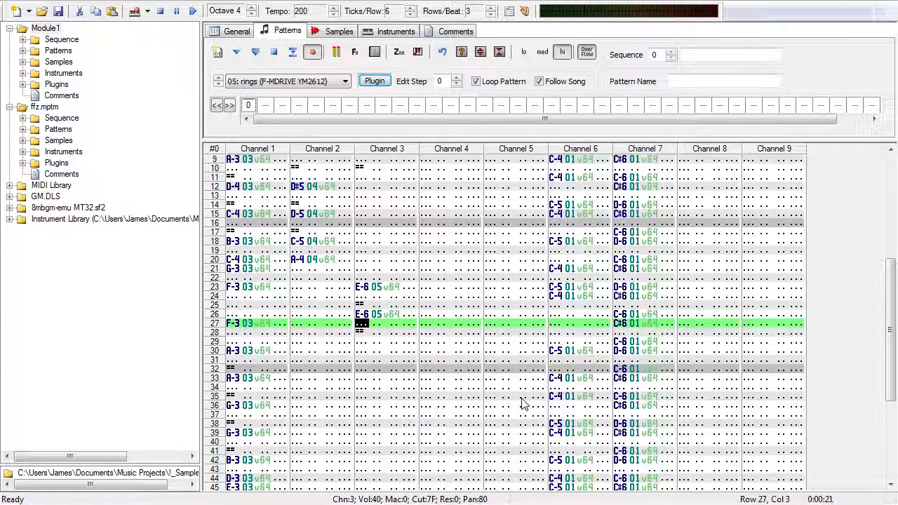
Step: Repeat the E-6 note on row 29 of Channel 3 with a note-off on row 31, and add a note-off on row 23 of Channel 2
left_click_drag(358, 313, 363, 346)
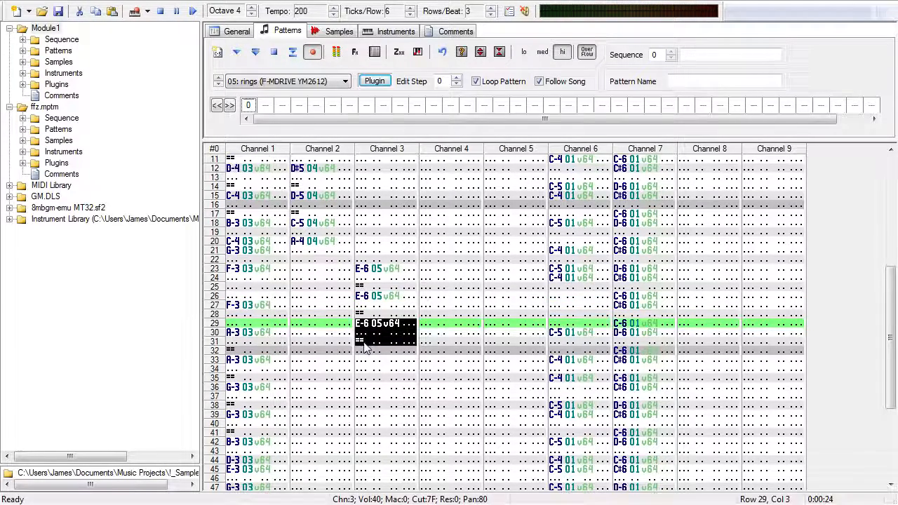
left_click(297, 268)
key("equal")
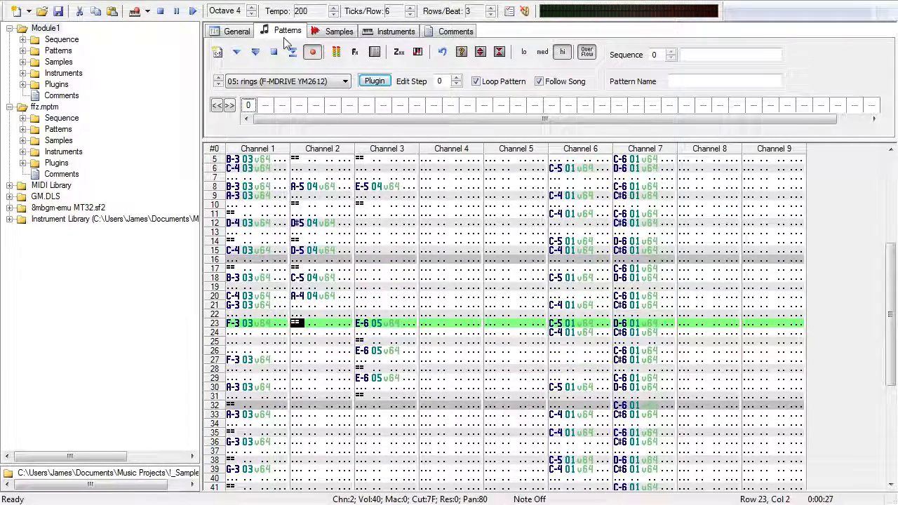
left_click(275, 53)
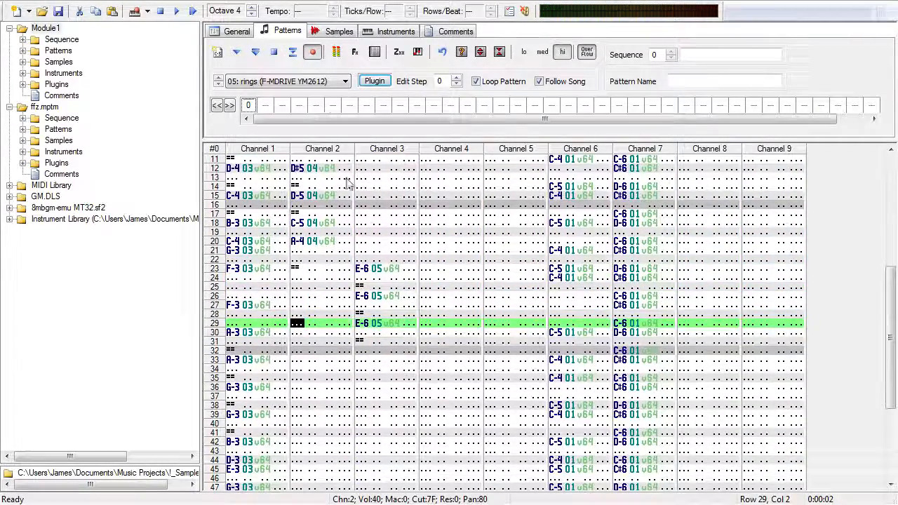
Step: Shift the rings phrase in Channel 3 down by one row and change its third note, on row 30, to D-6
left_click(371, 232)
key("Insert")
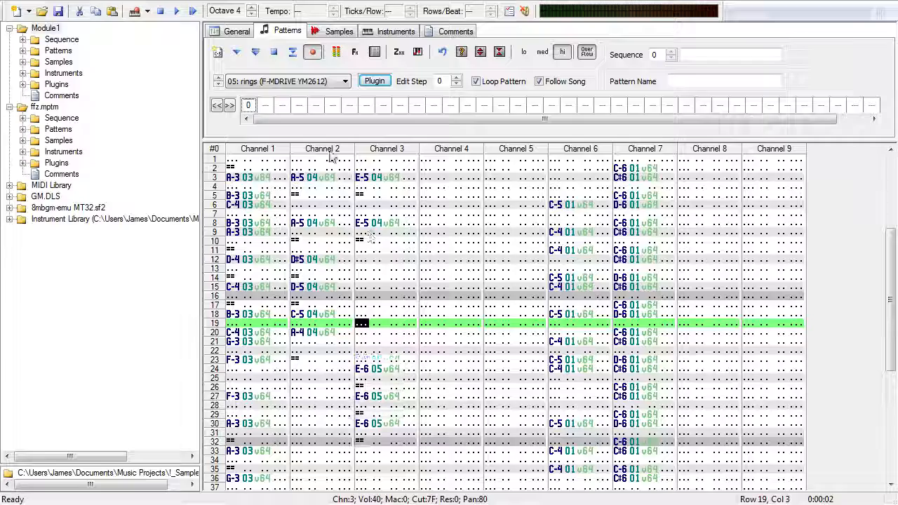
left_click(272, 54)
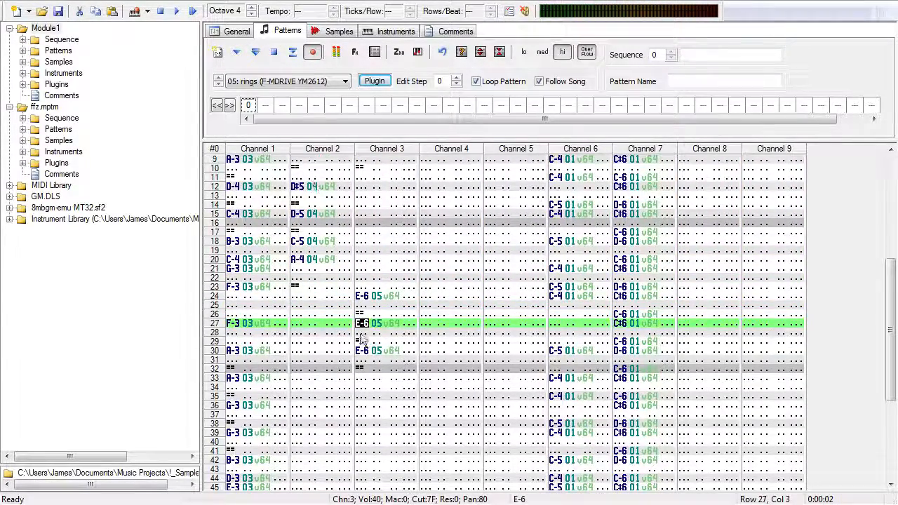
left_click(361, 351)
key("n")
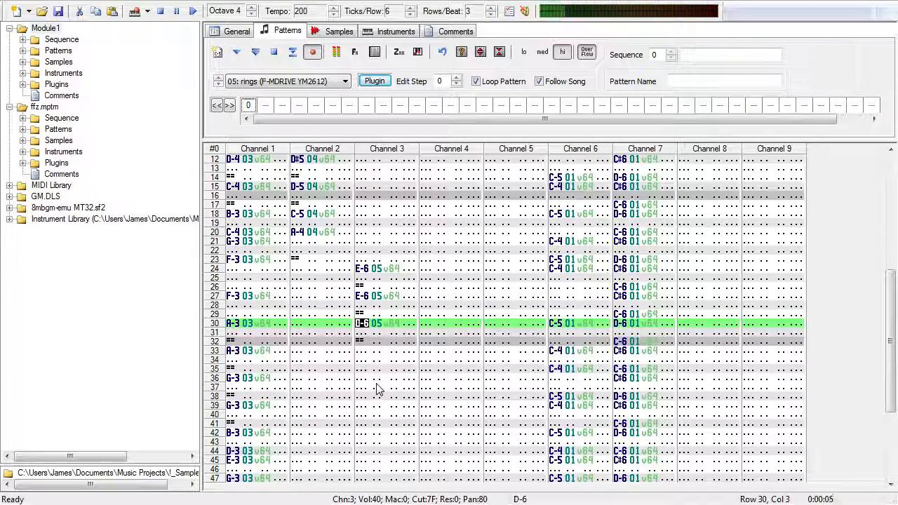
Step: Copy the D-6 note and its note-off from rows 30 to 32 of Channel 3 to row 33
left_click_drag(361, 323, 388, 351)
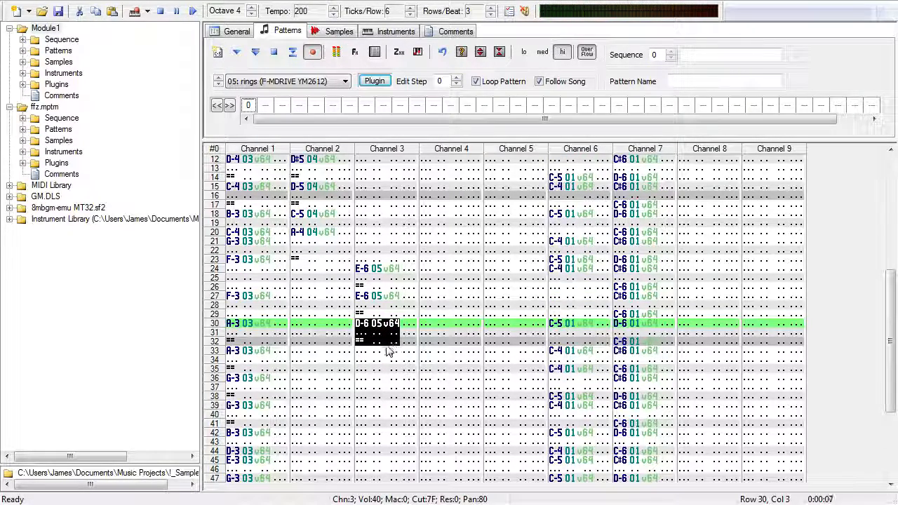
key("ctrl+c")
left_click(361, 354)
key("ctrl+v")
Step: Enter a rings note C-6 on row 36 of Channel 3, play the phrase back, and end the note with a note-off on row 38
left_click(362, 353)
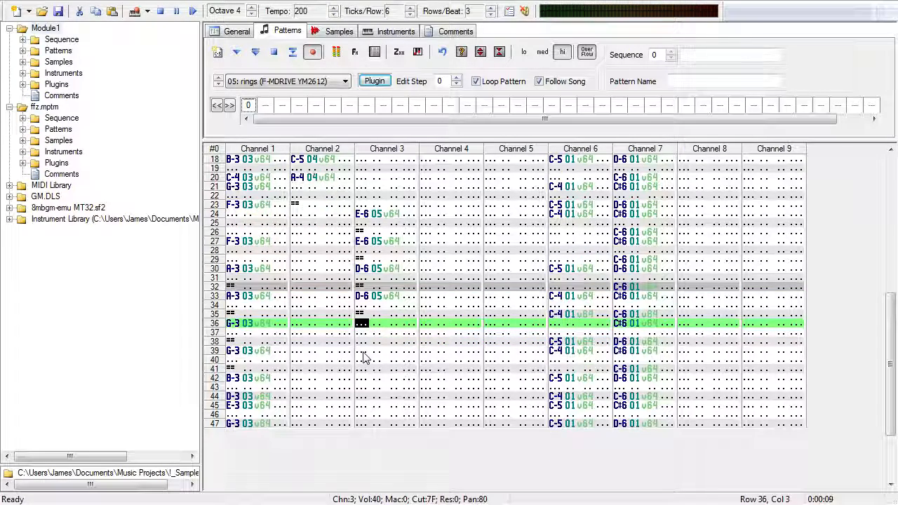
key("i")
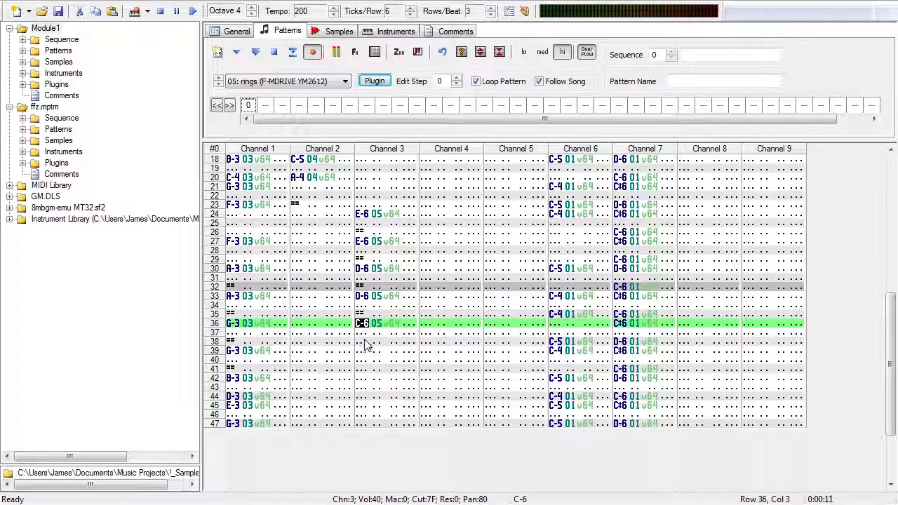
left_click(257, 56)
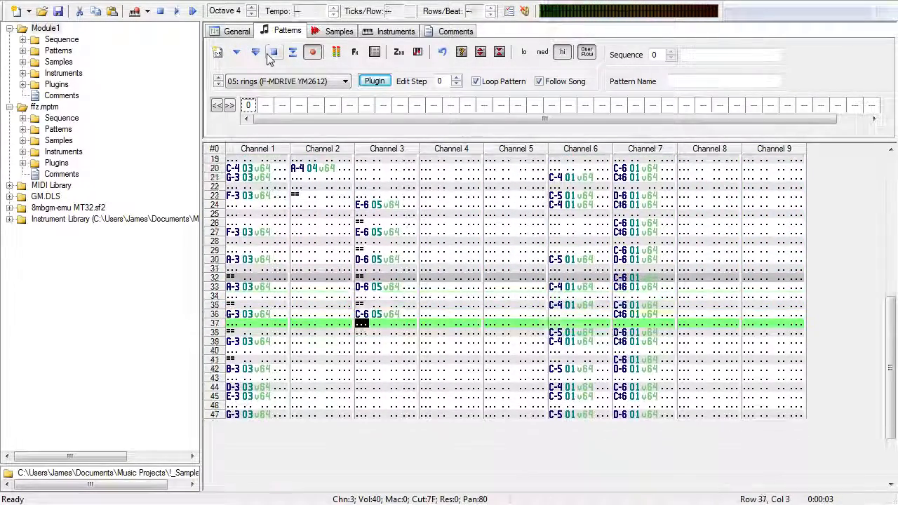
left_click(271, 55)
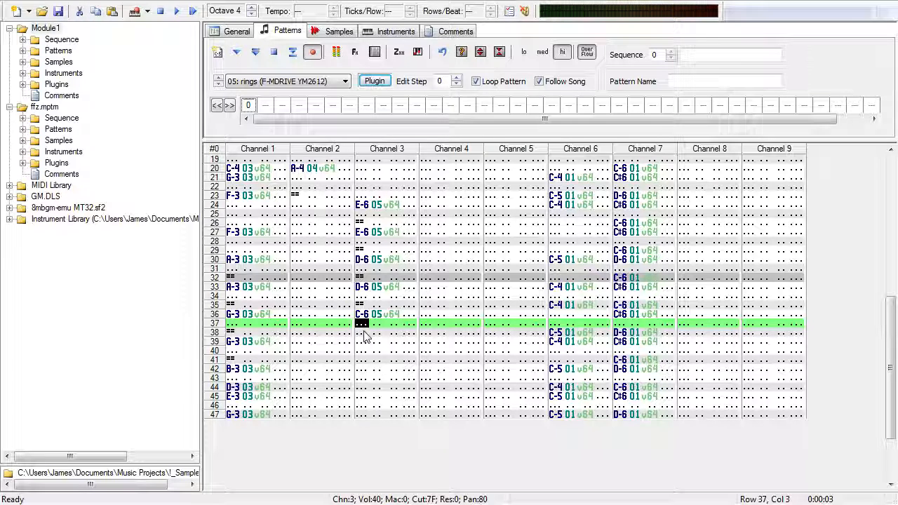
left_click(364, 336)
key("equal")
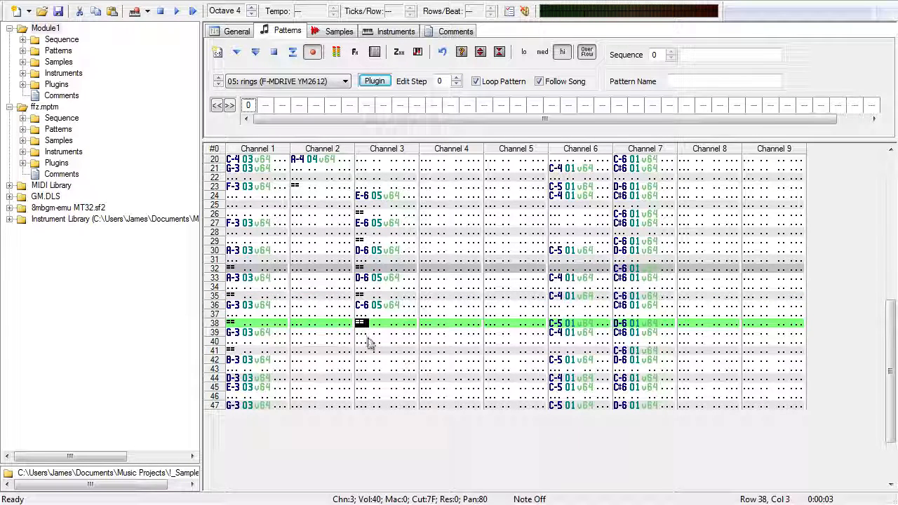
Step: Switch the current instrument to 04: neat trumpety thingo
left_click(275, 84)
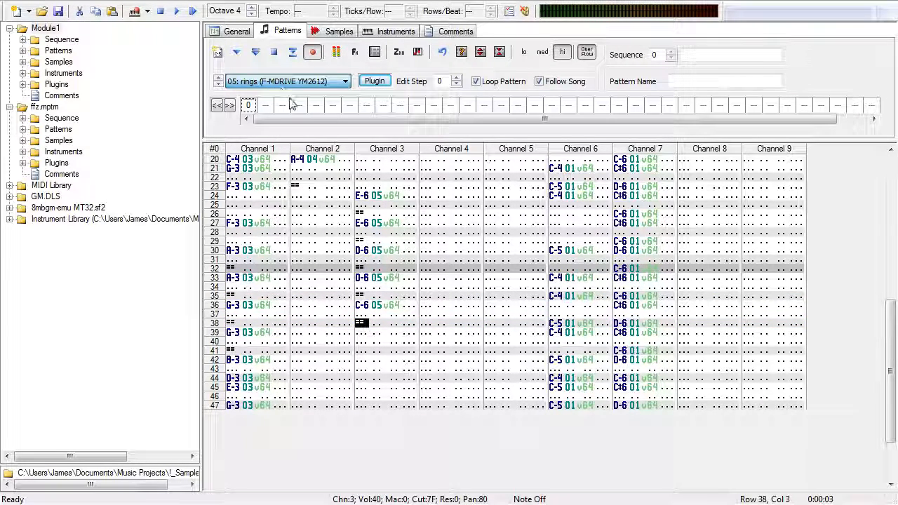
key("Up")
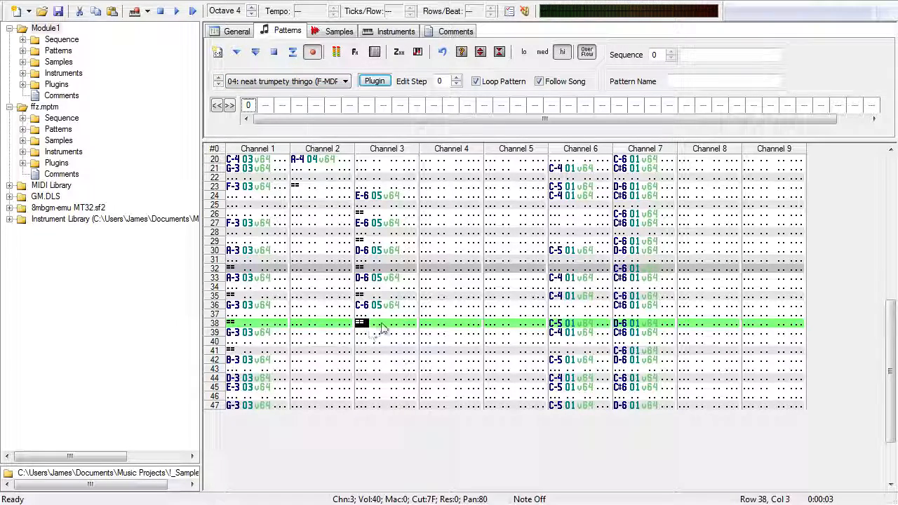
Step: Review the trumpet melody in Channels 2 and 3, the rings phrase in Channel 3, and the empty rows 39 to 47 below them
scroll(395, 341, "up", 10)
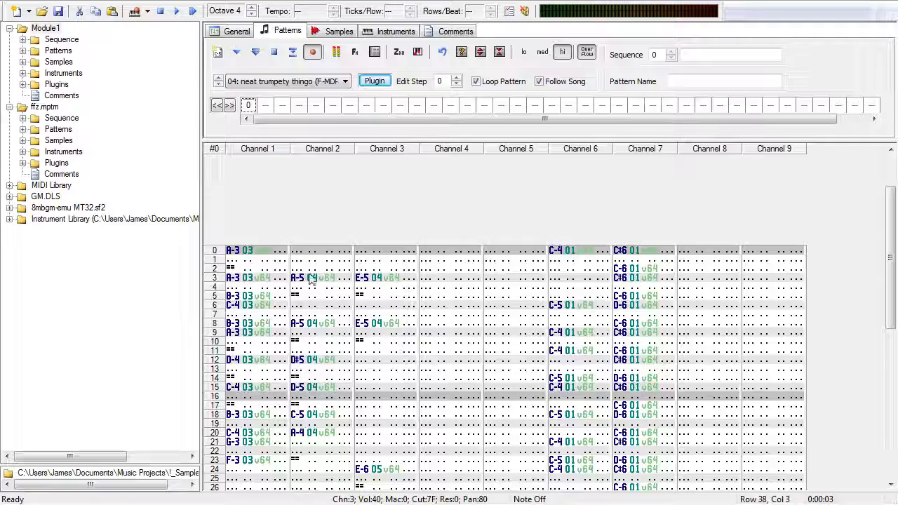
left_click_drag(312, 279, 388, 340)
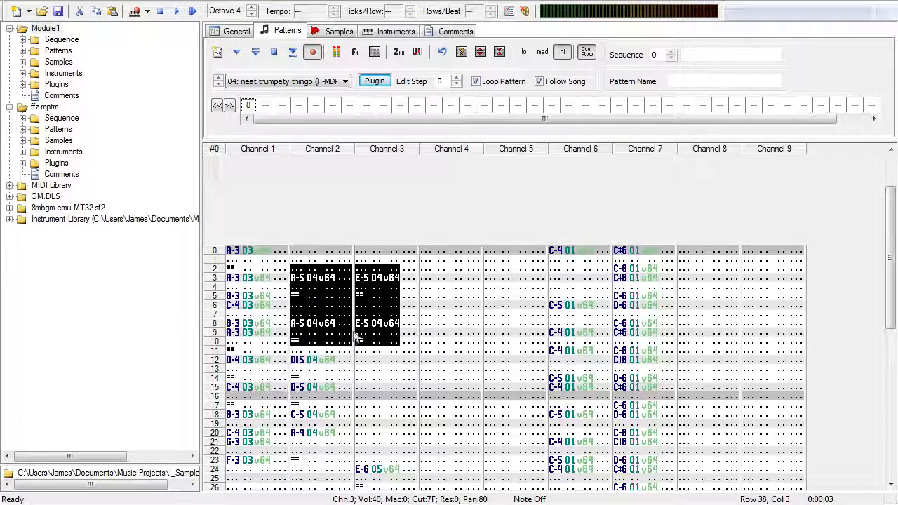
left_click(405, 324)
scroll(393, 330, "down", 5)
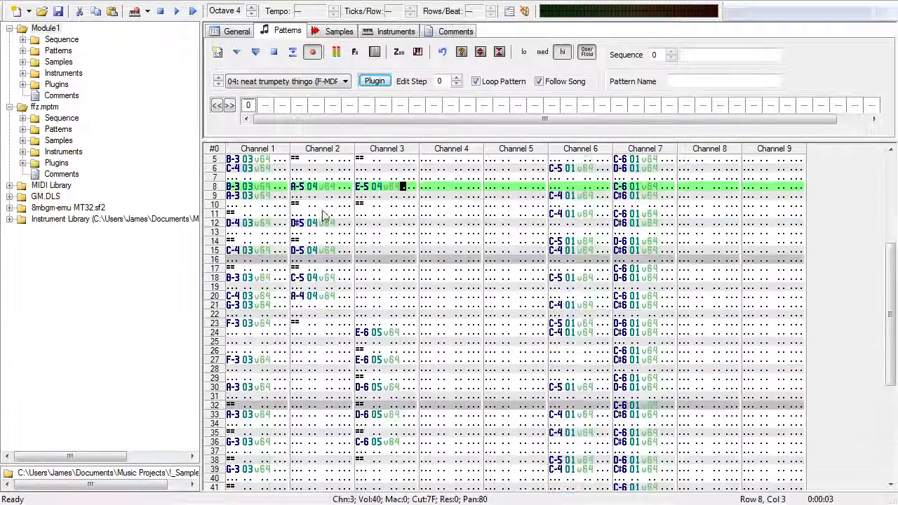
left_click_drag(302, 224, 328, 320)
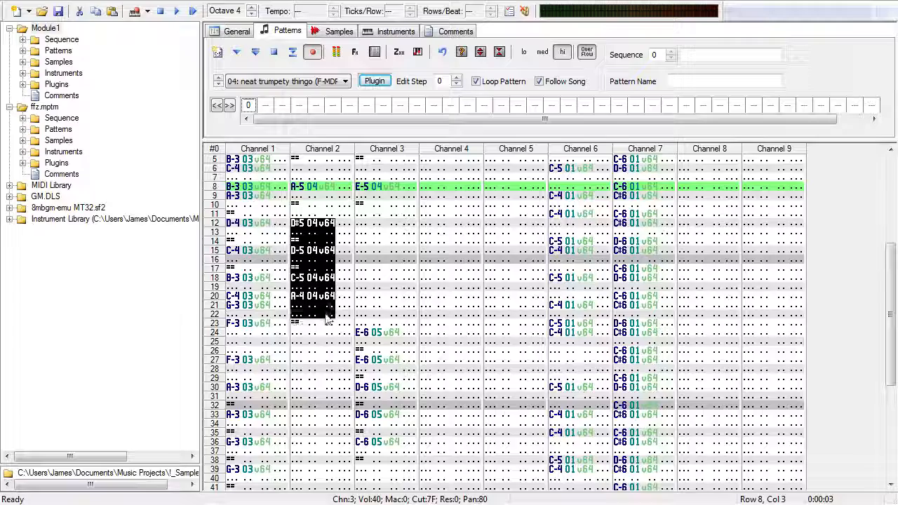
left_click(300, 323)
scroll(307, 383, "down", 2)
scroll(306, 382, "down", 2)
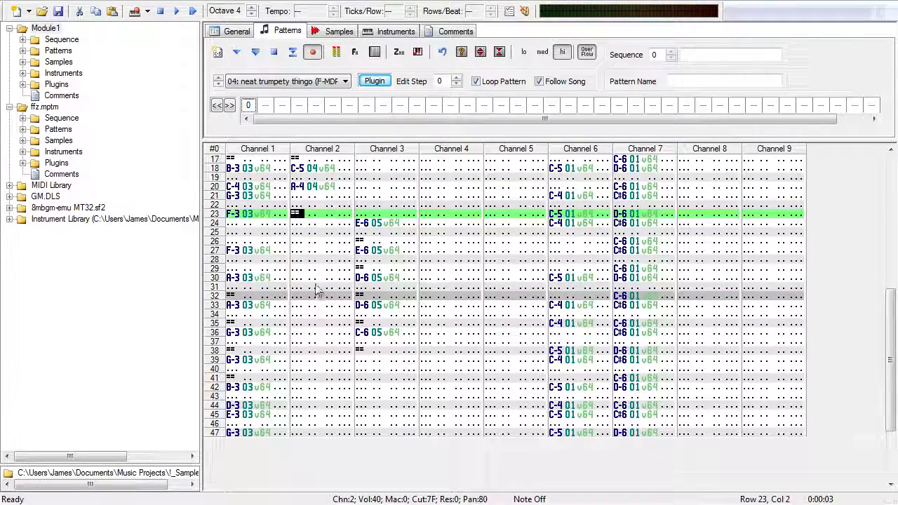
left_click_drag(359, 224, 403, 360)
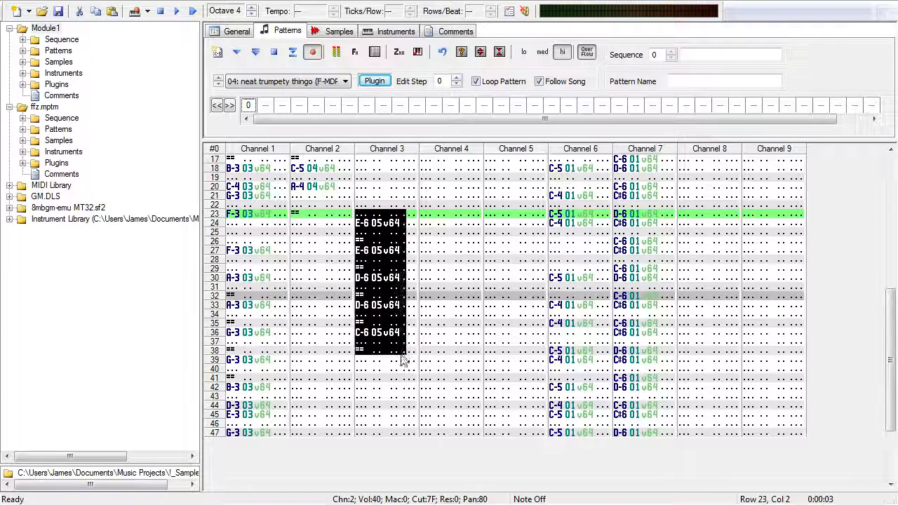
left_click(414, 343)
scroll(412, 360, "up", 2)
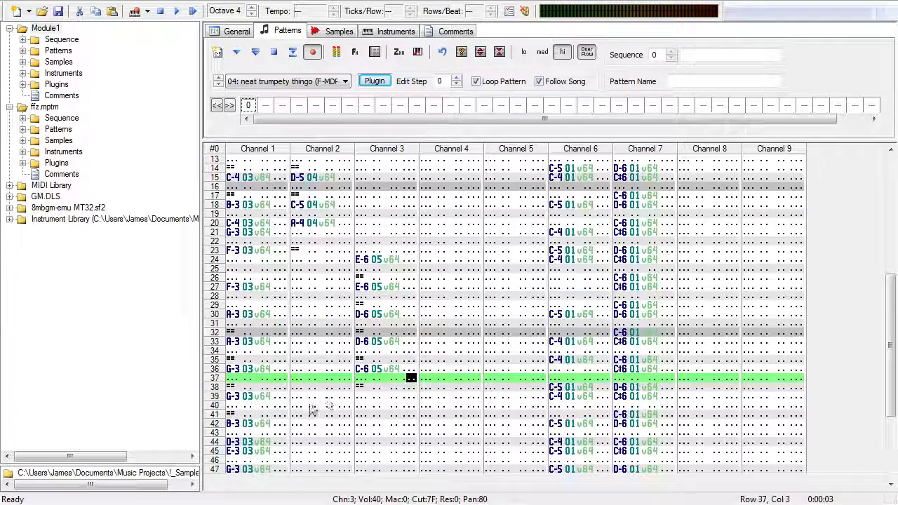
left_click_drag(287, 399, 402, 474)
scroll(408, 457, "up", 7)
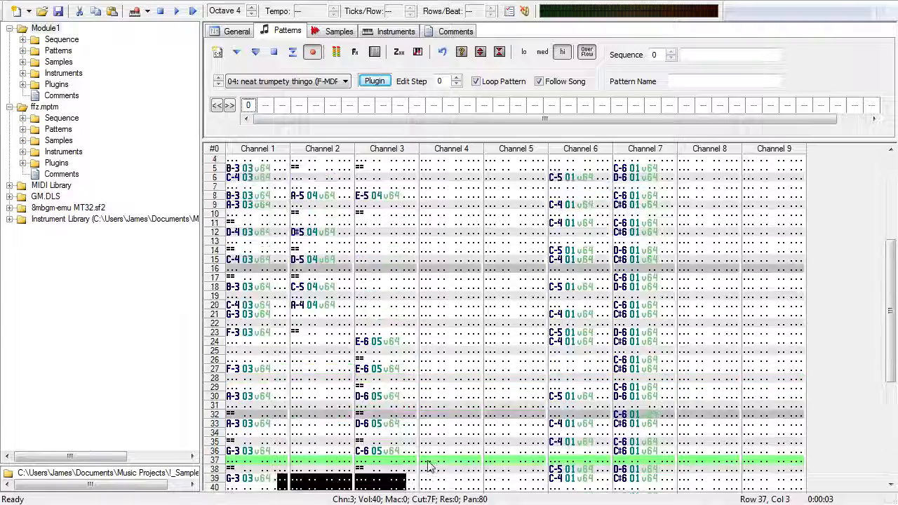
scroll(405, 431, "down", 7)
scroll(400, 425, "up", 2)
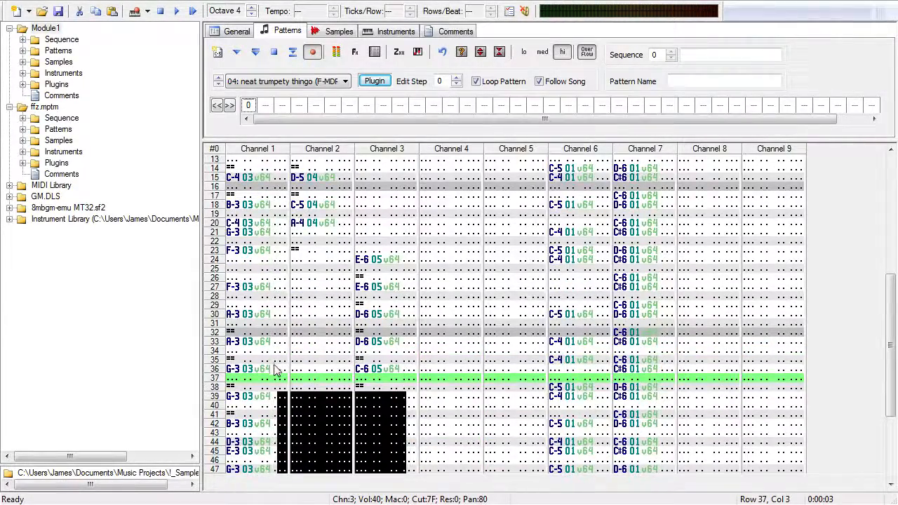
scroll(276, 371, "up", 8)
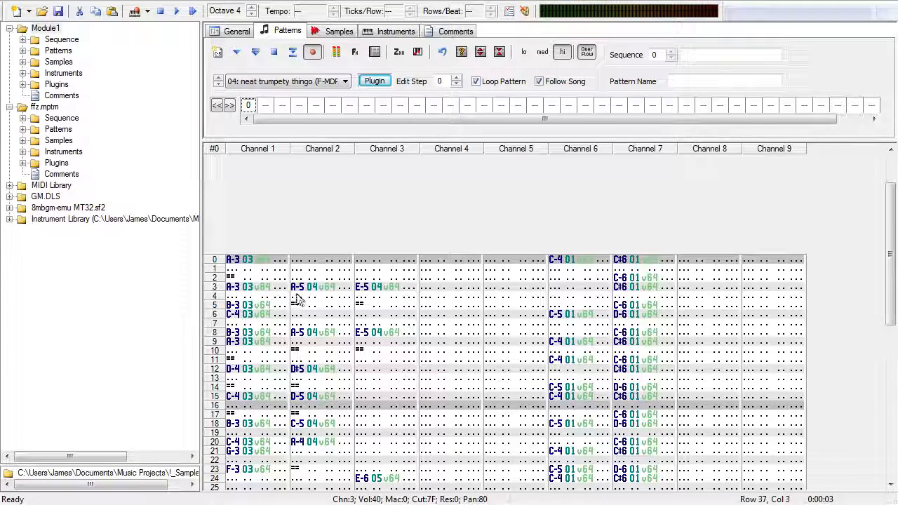
scroll(302, 274, "down", 5)
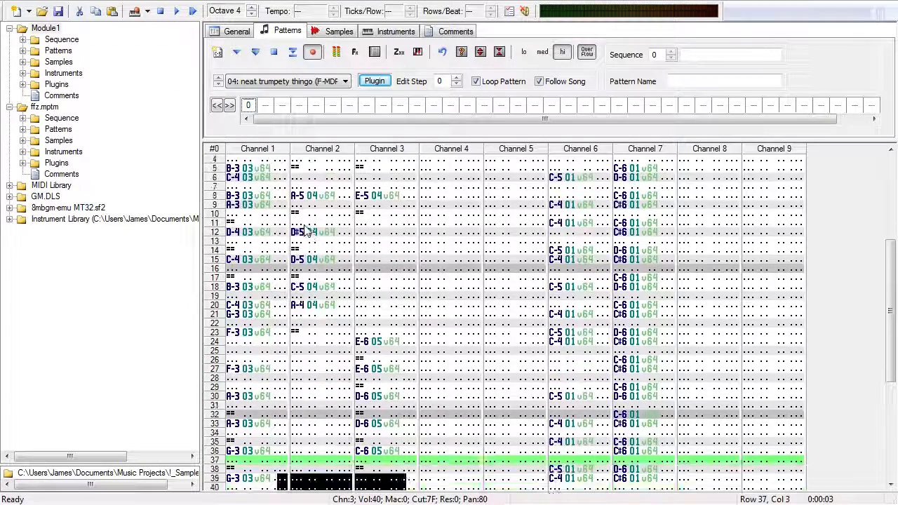
scroll(307, 232, "down", 9)
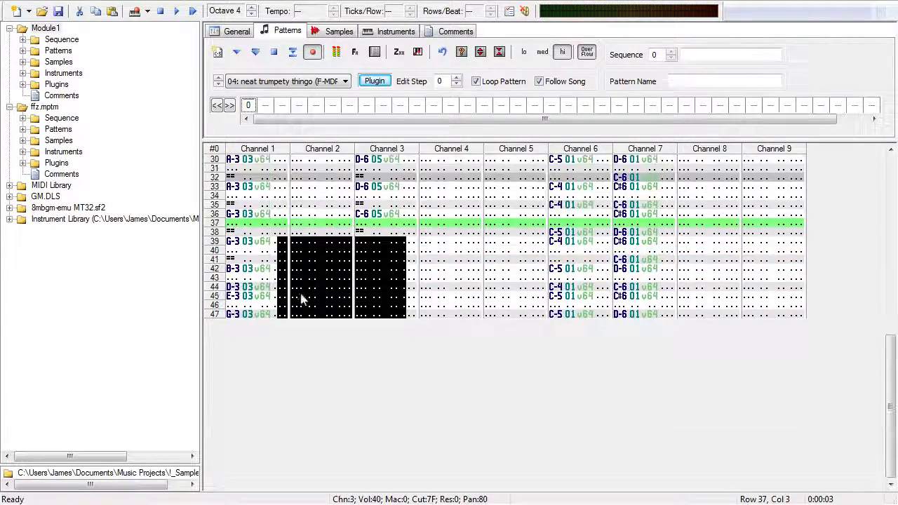
scroll(302, 298, "up", 15)
scroll(336, 346, "down", 9)
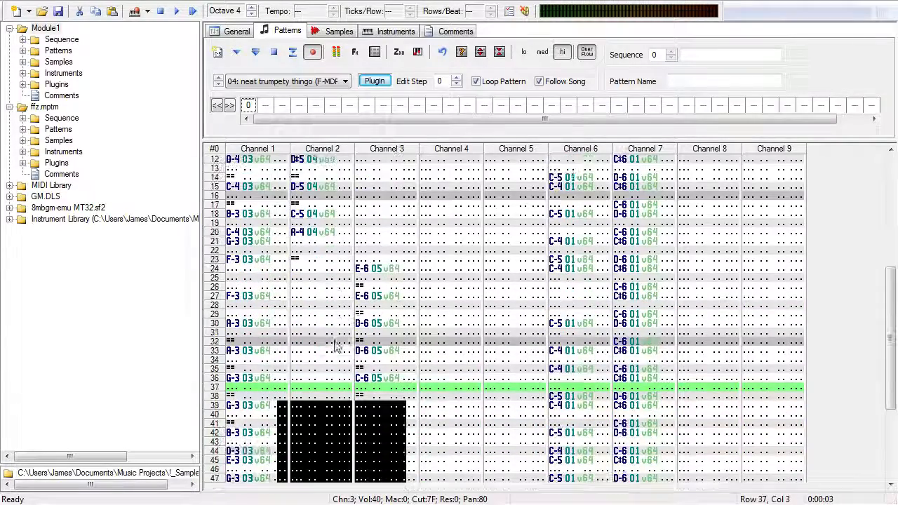
scroll(344, 309, "down", 2)
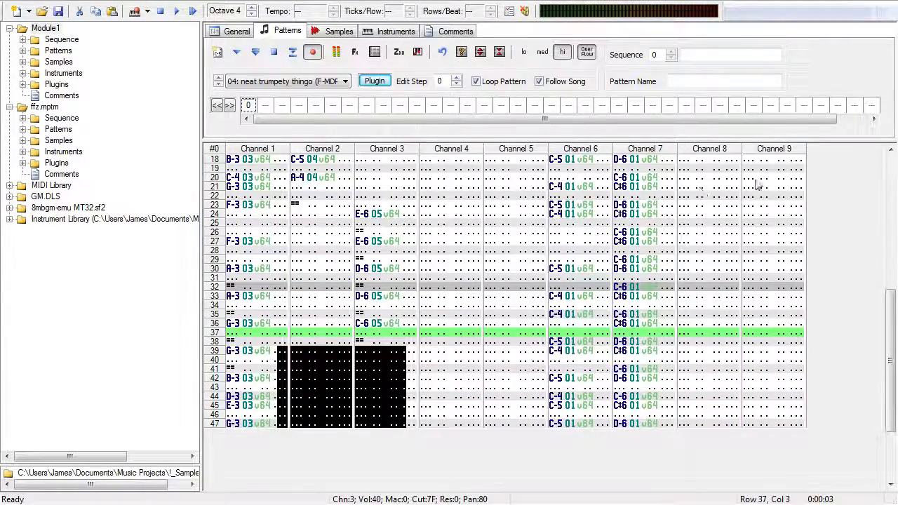
scroll(331, 254, "up", 5)
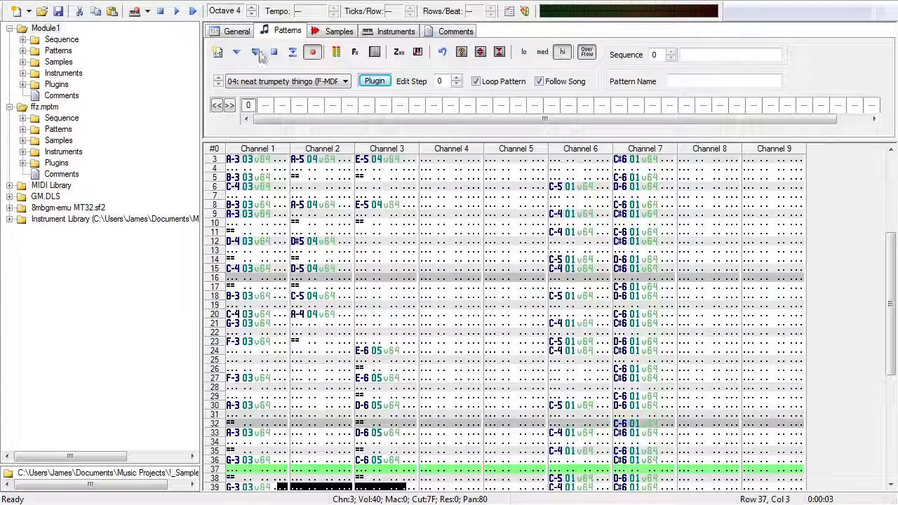
Step: Replay the lead-up to row 24, try trumpet notes E-6 and E-5 on row 23 of Channel 2, and settle on C-5
left_click(257, 53)
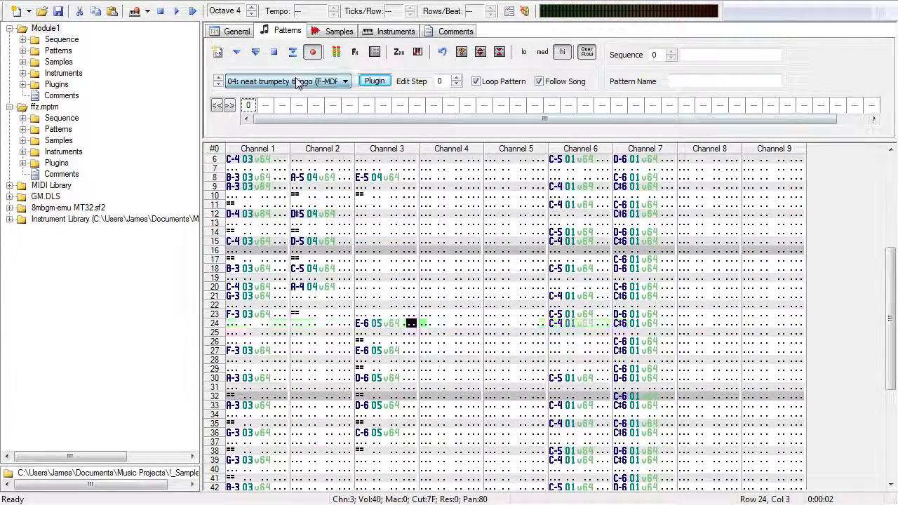
left_click(296, 315)
key("comma")
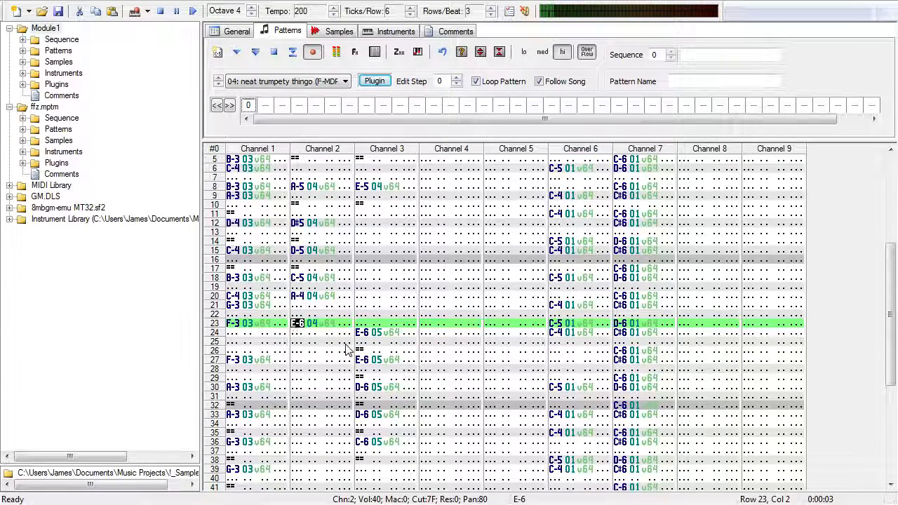
key("g")
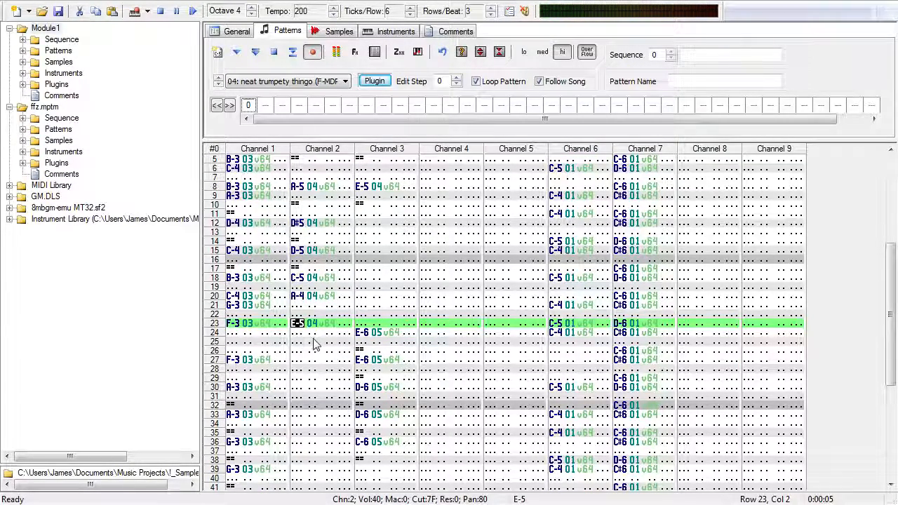
key("q")
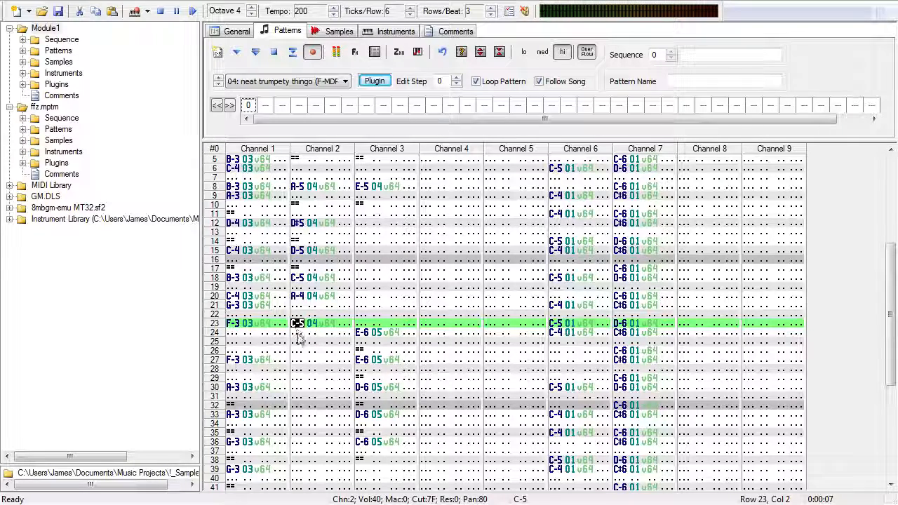
Step: Try A#4 on row 26 of Channel 2 and replace it with the trumpet note B-4
key("Down")
key("Down")
key("Down")
key("q")
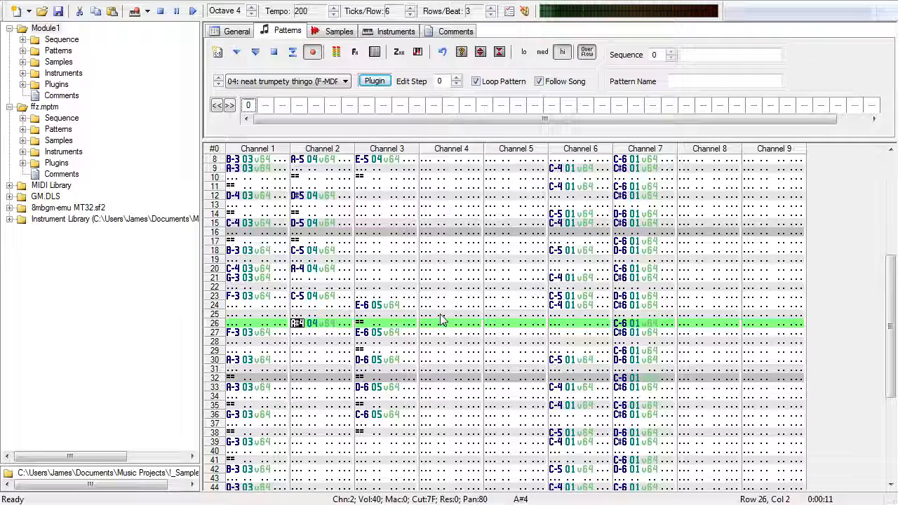
key("m")
key("Down")
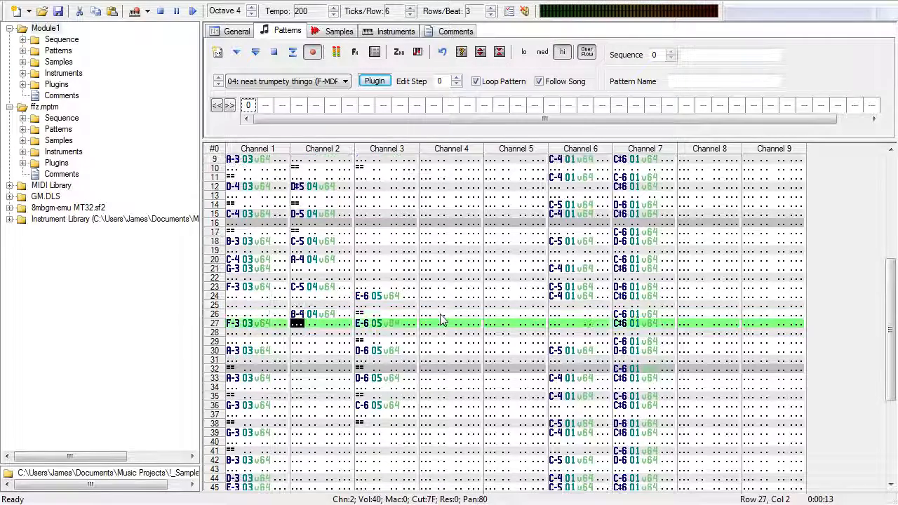
Step: Cut the trumpet line with a note-off on row 27 of Channel 2 and replay the pattern
key("equal")
left_click(260, 55)
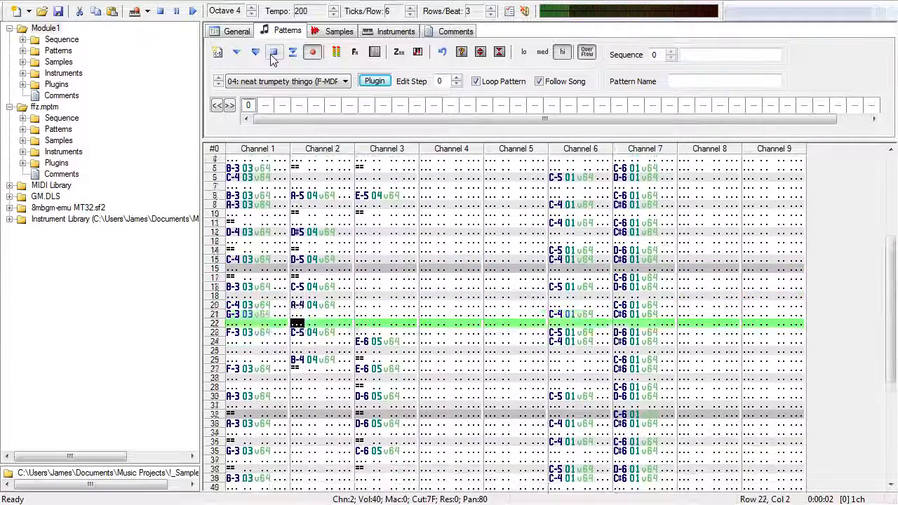
left_click(272, 57)
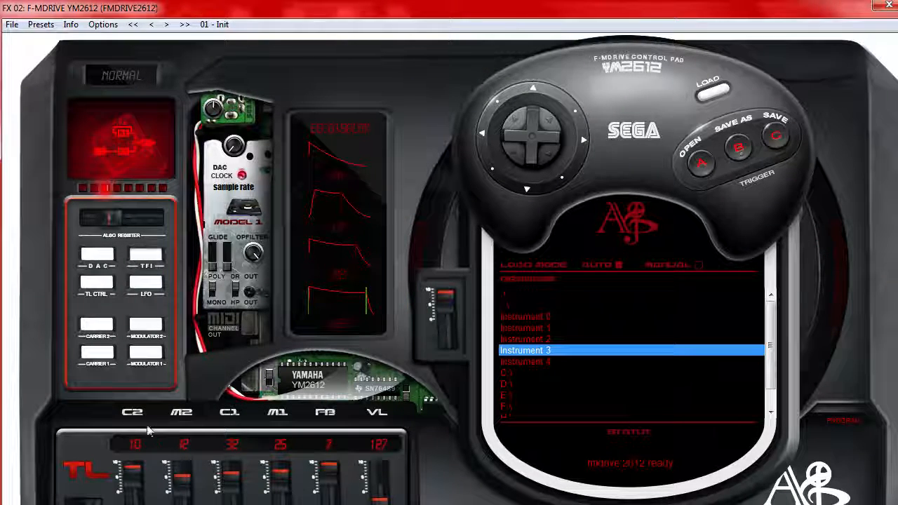
Step: Set the C2 TL level of the trumpet's F-MDRIVE YM2612 plugin to 3 and replay the pattern to hear it
scroll(195, 444, "up", 3)
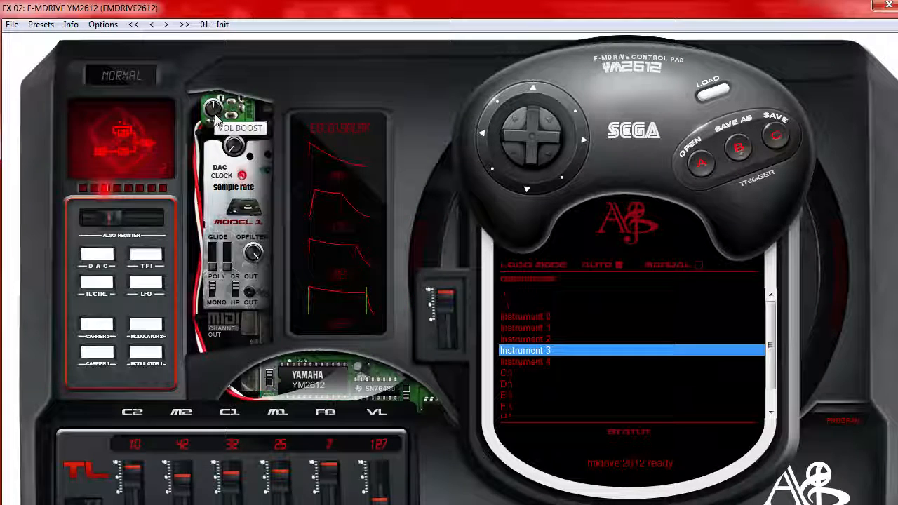
left_click_drag(136, 476, 135, 469)
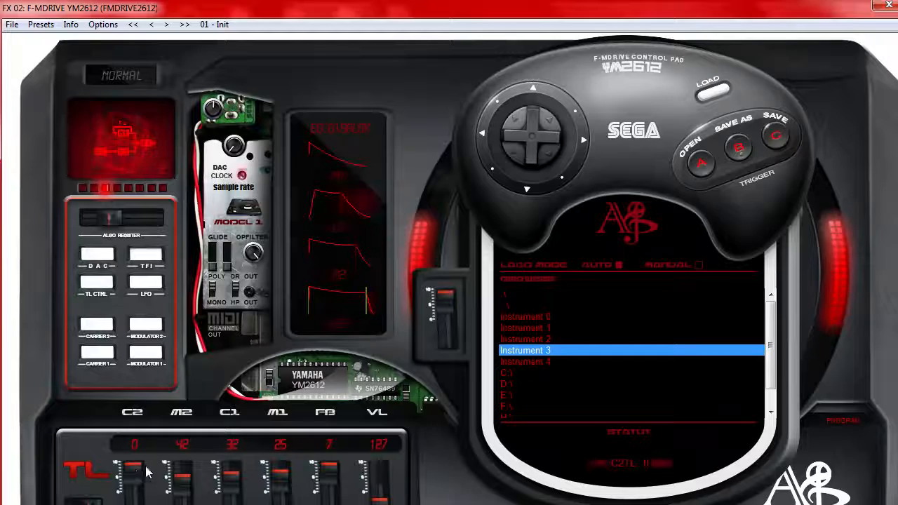
left_click_drag(132, 472, 131, 475)
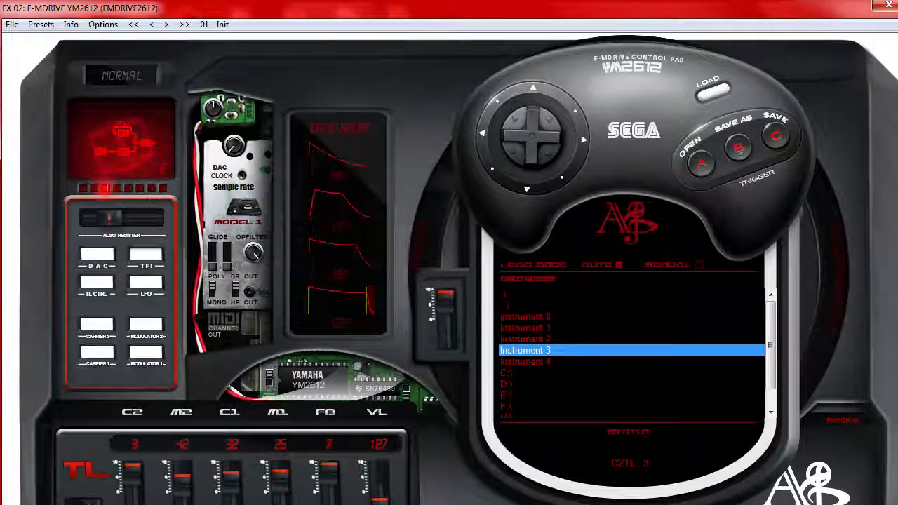
left_click(880, 8)
left_click(277, 88)
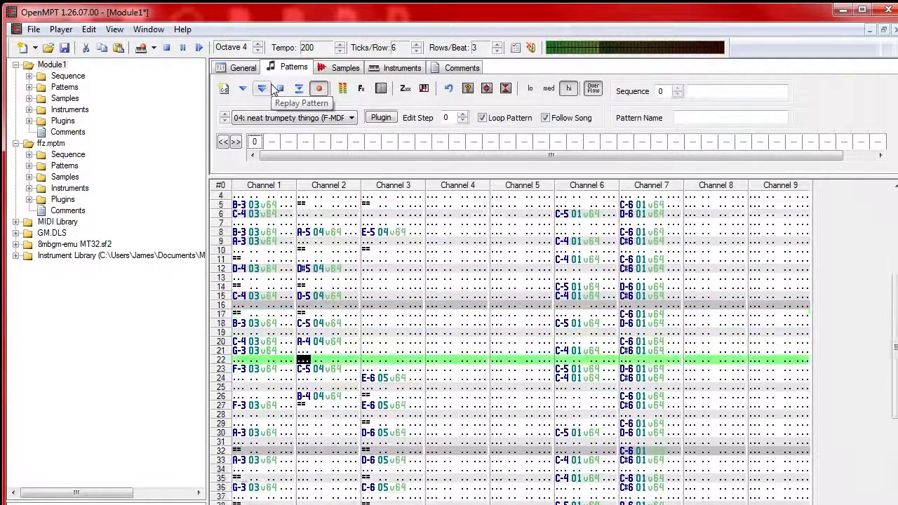
left_click(279, 88)
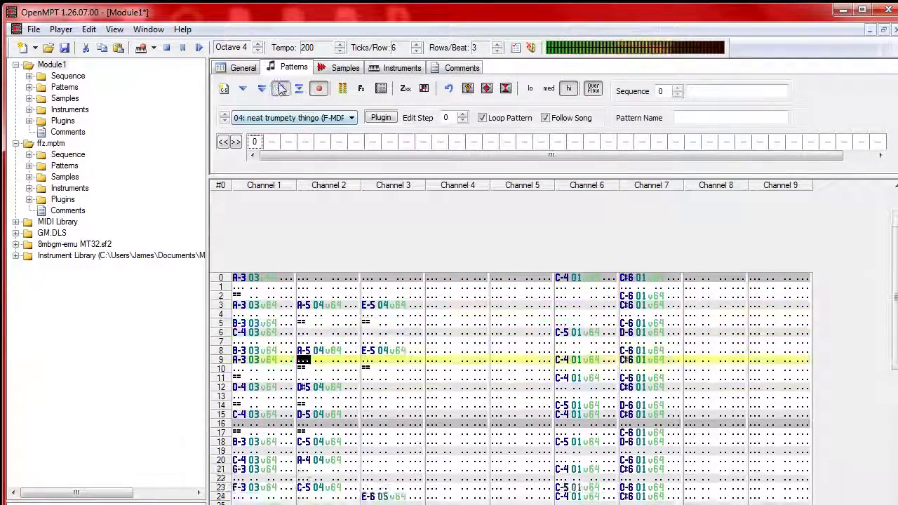
left_click(280, 88)
Step: Switch to instrument 05: rings and set its plugin's TL levels to 6 for C2 and 8 for C1
left_click(300, 118)
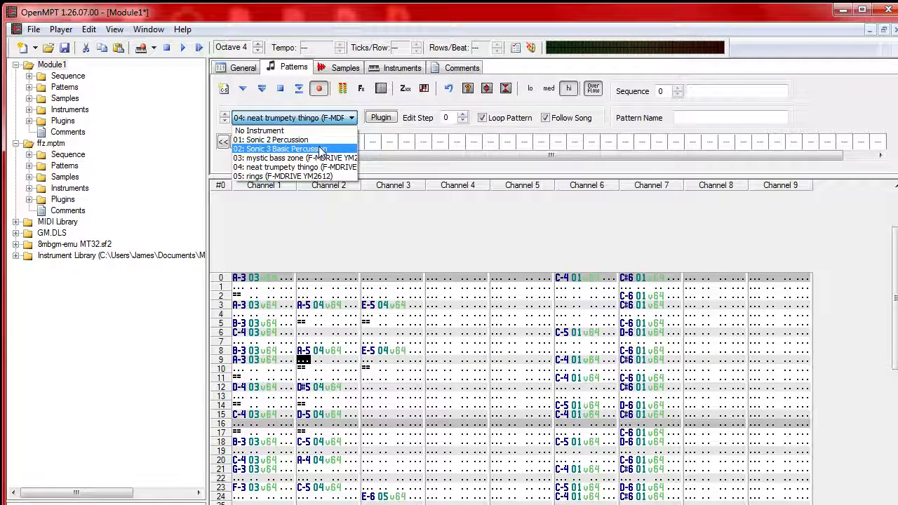
left_click(295, 176)
left_click(392, 117)
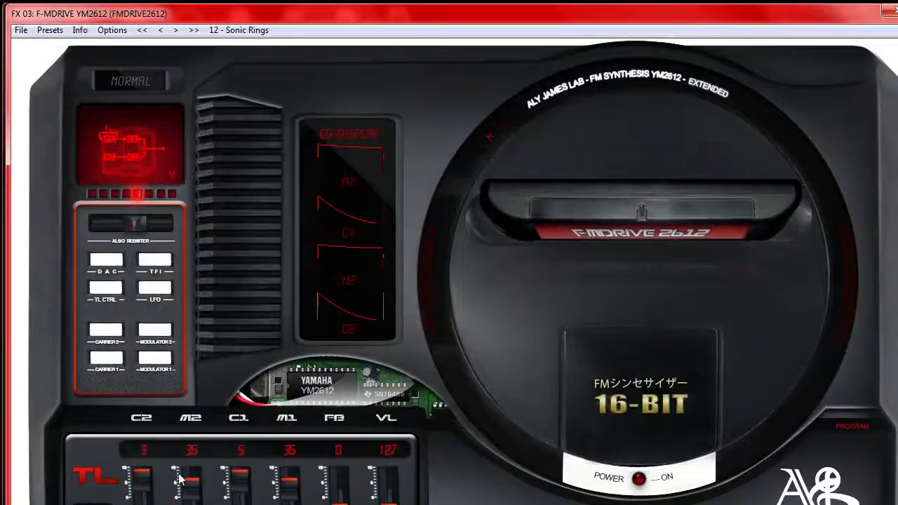
left_click_drag(147, 483, 191, 480)
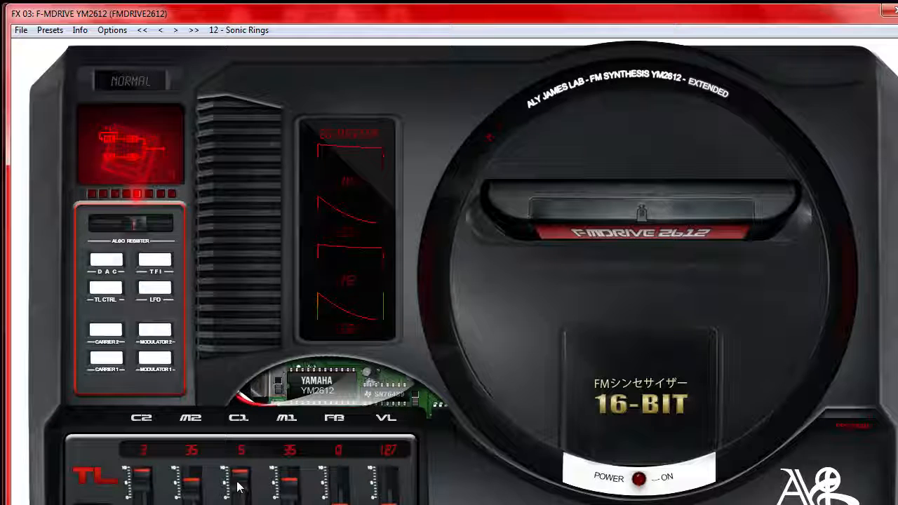
left_click_drag(237, 484, 238, 490)
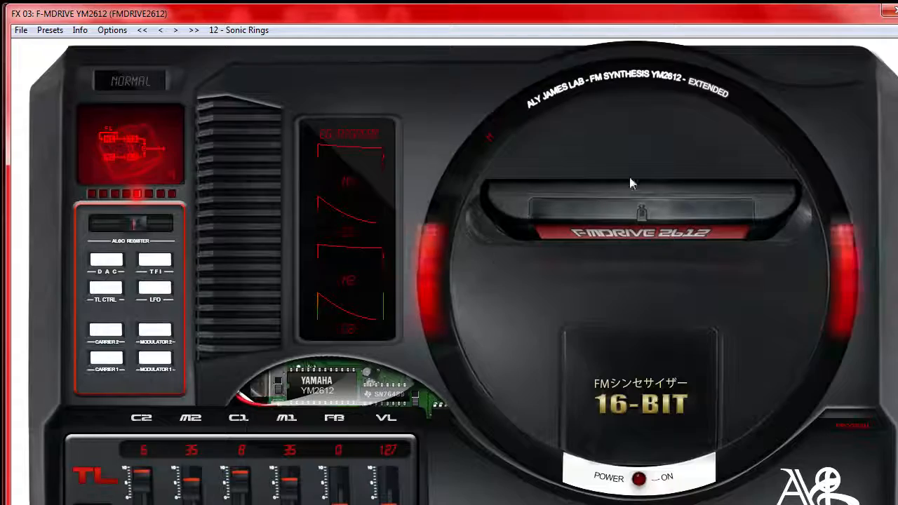
left_click(891, 11)
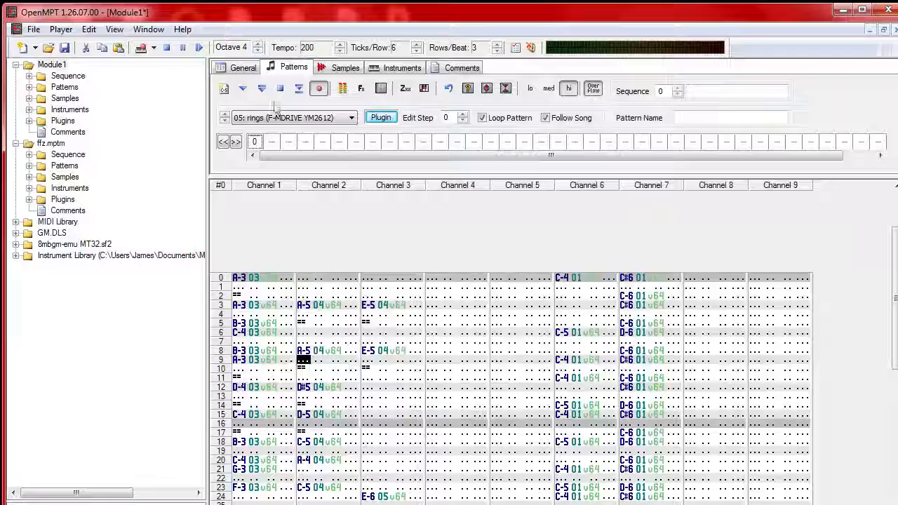
Step: Set the rings plugin's TL levels to 10 for C2 and 12 for C1, and replay the pattern to check the balance
left_click(386, 117)
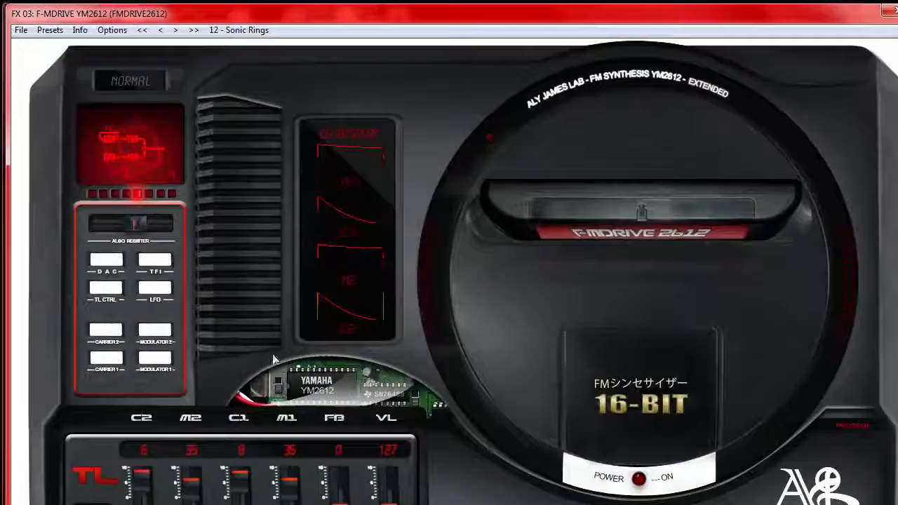
left_click_drag(146, 477, 145, 478)
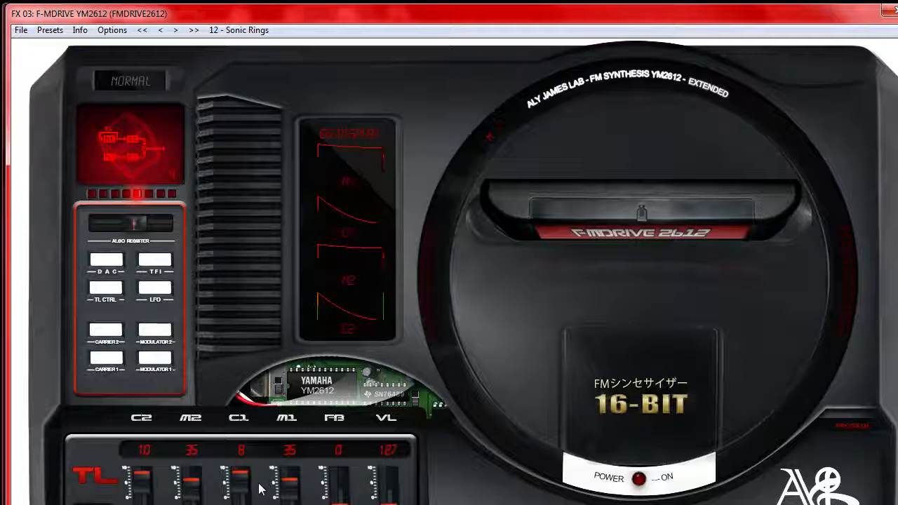
left_click_drag(242, 477, 242, 479)
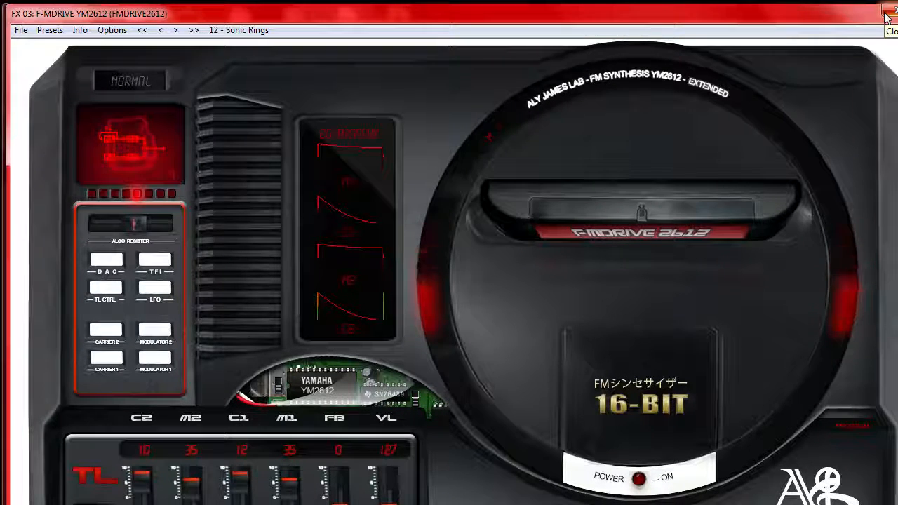
left_click_drag(289, 481, 290, 477)
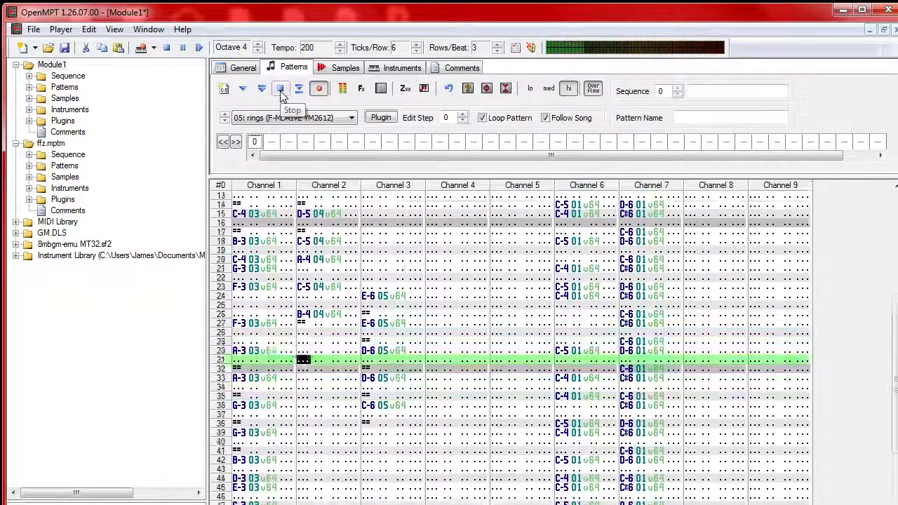
left_click(281, 90)
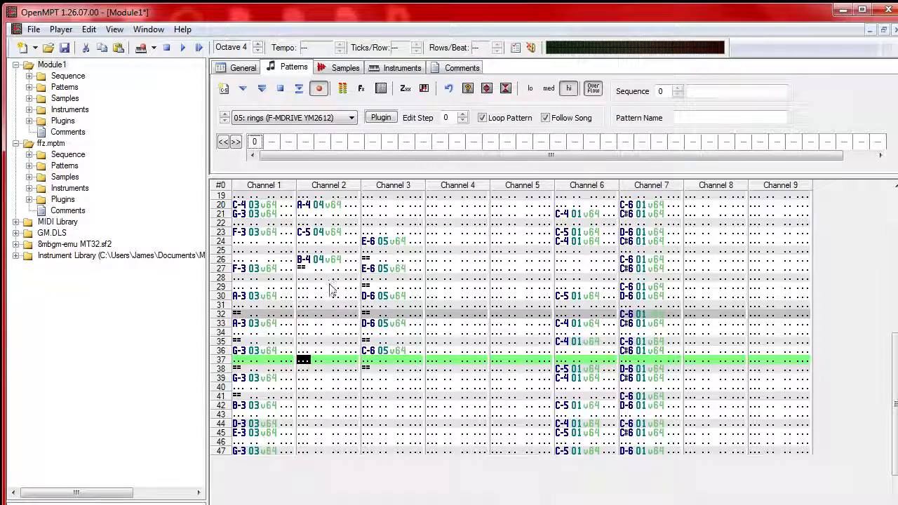
scroll(342, 281, "up", 5)
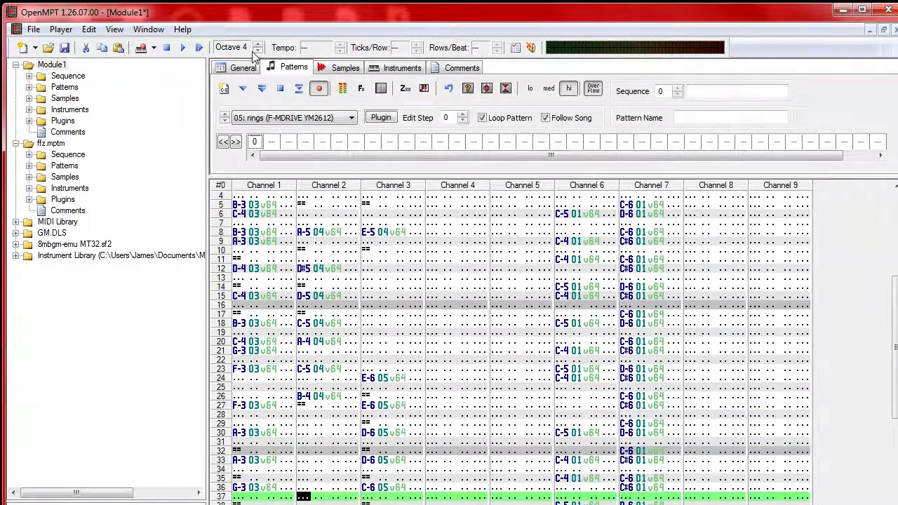
left_click(262, 87)
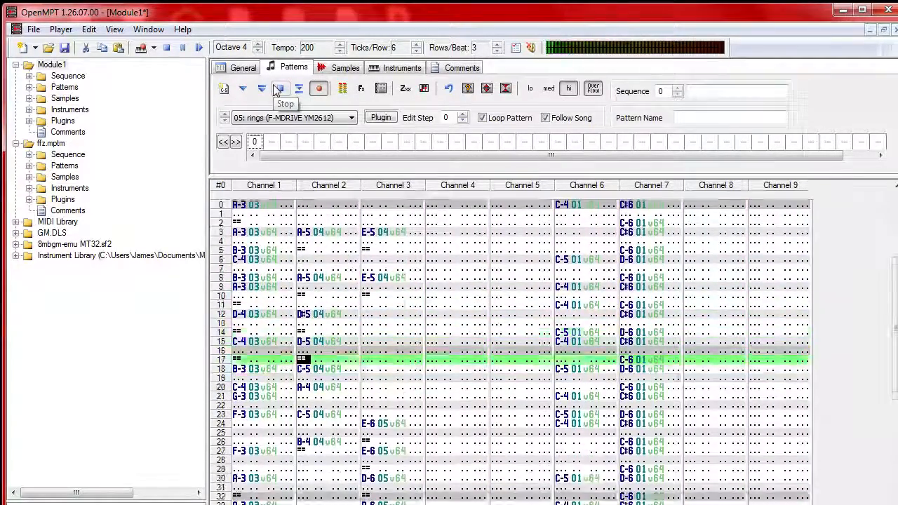
left_click(279, 89)
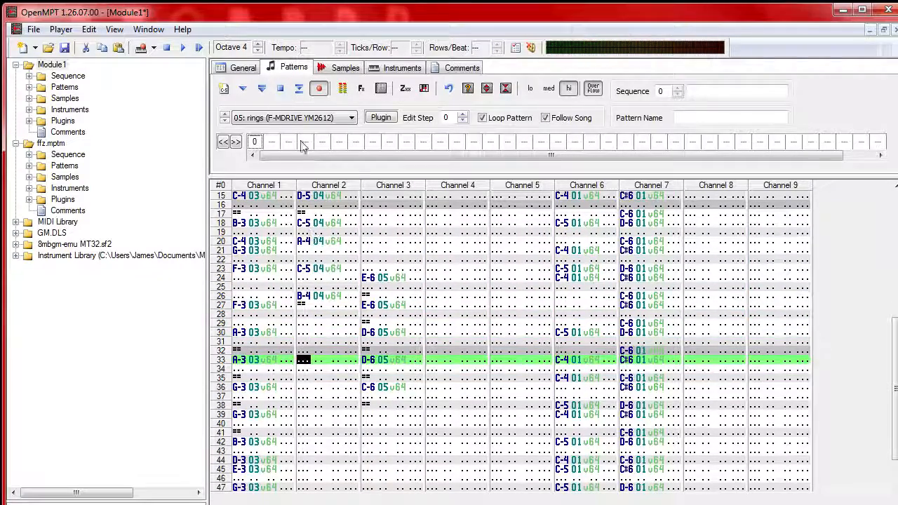
Step: Switch to instrument 03: mystic bass zone, adjust its plugin's C2 TL level and replay the pattern to check the mix
left_click(302, 118)
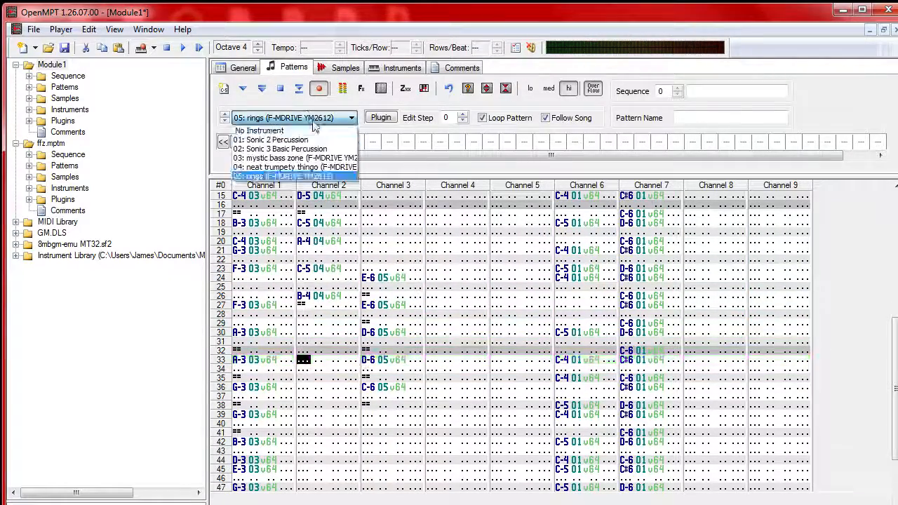
left_click(322, 158)
left_click(382, 118)
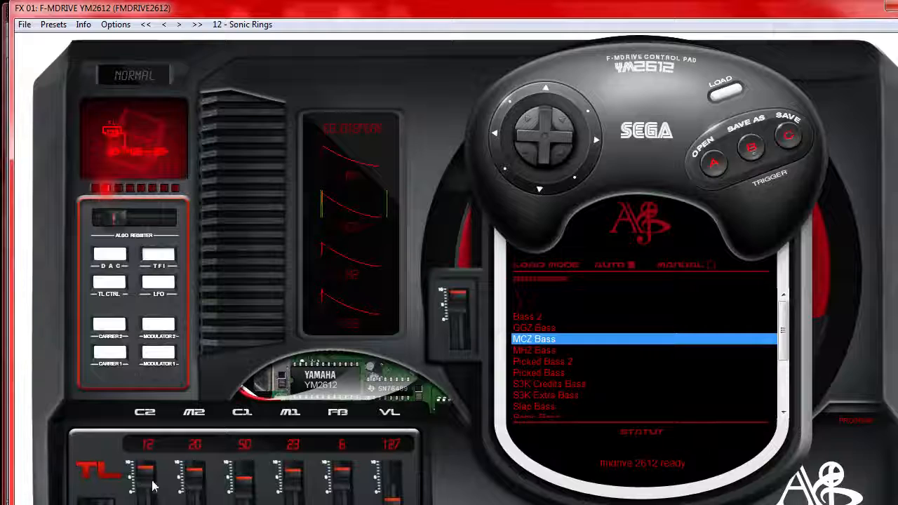
left_click_drag(153, 486, 151, 469)
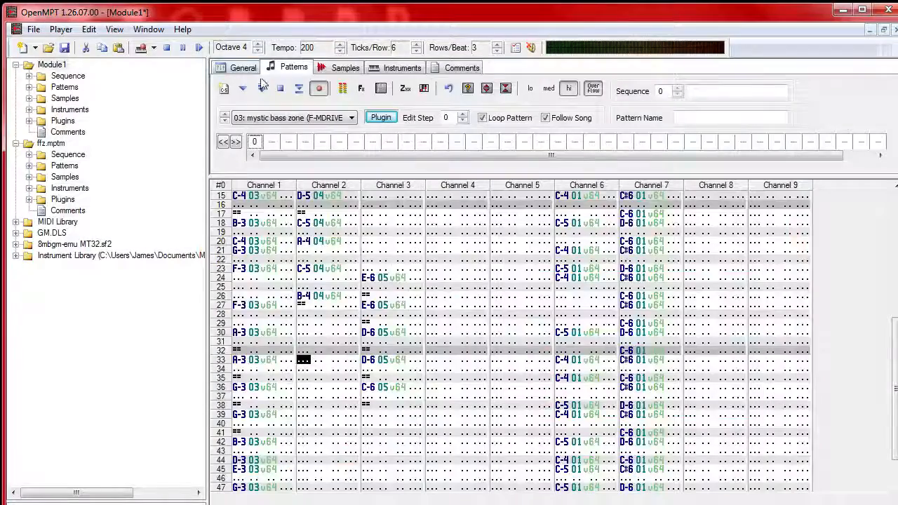
left_click(264, 88)
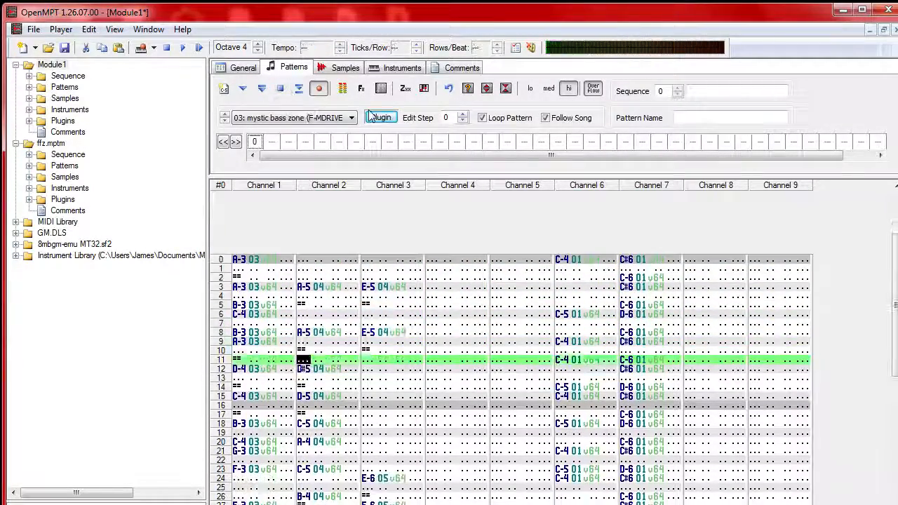
left_click(393, 118)
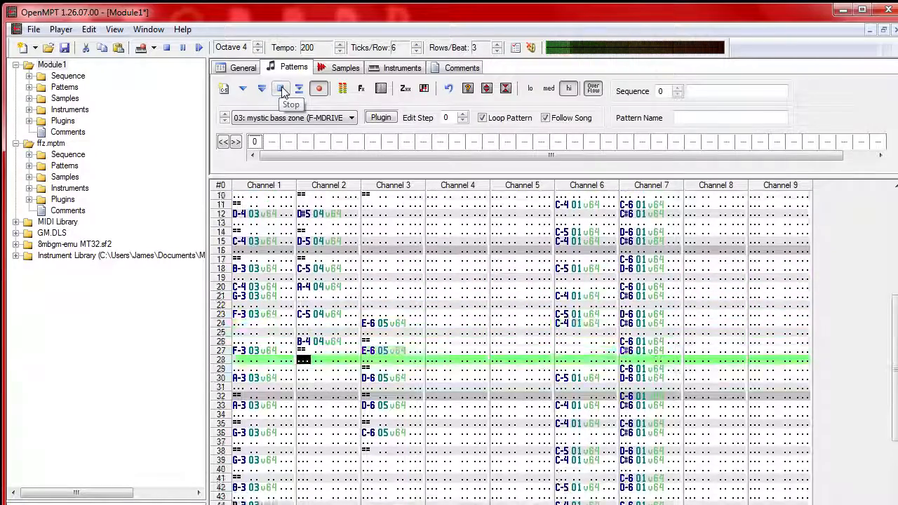
left_click(283, 92)
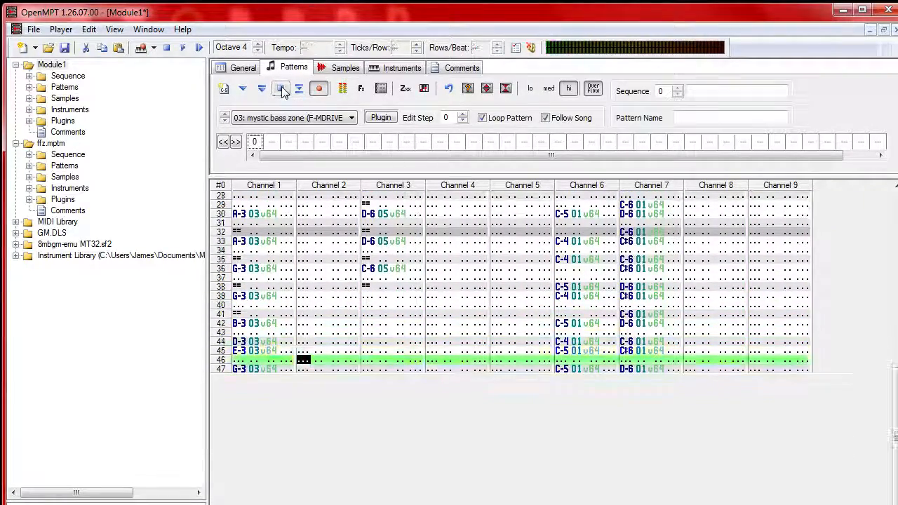
Step: Compare the bass and rings notes on rows 27 to 36 and replay the pattern through the end of the trumpet phrase
scroll(274, 336, "up", 3)
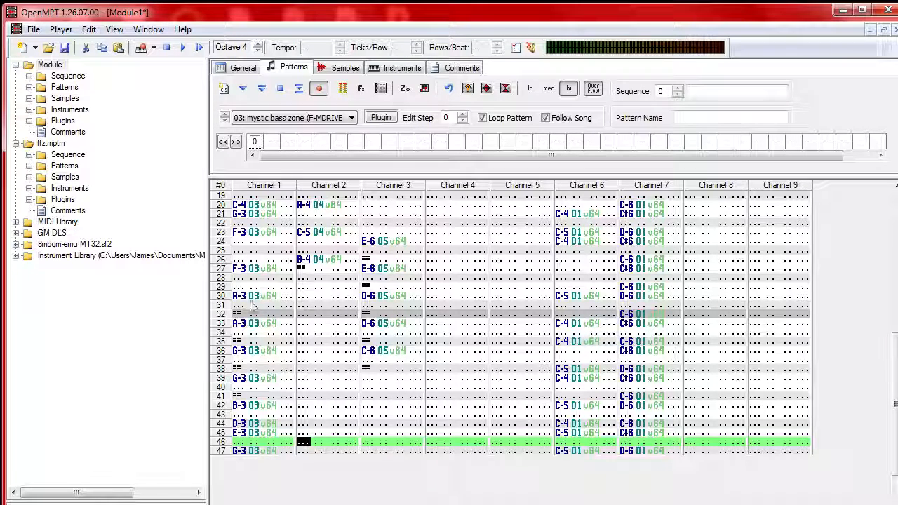
scroll(260, 323, "up", 1)
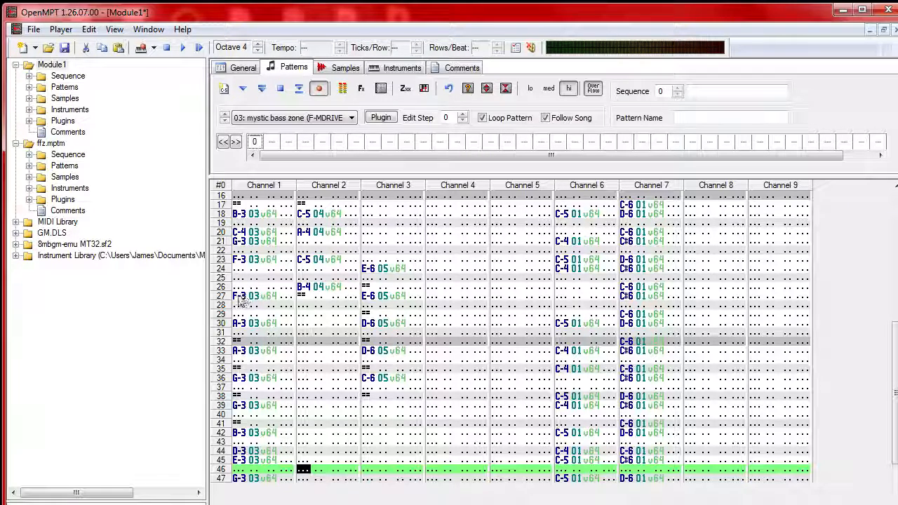
left_click_drag(431, 302, 431, 359)
left_click_drag(236, 378, 410, 380)
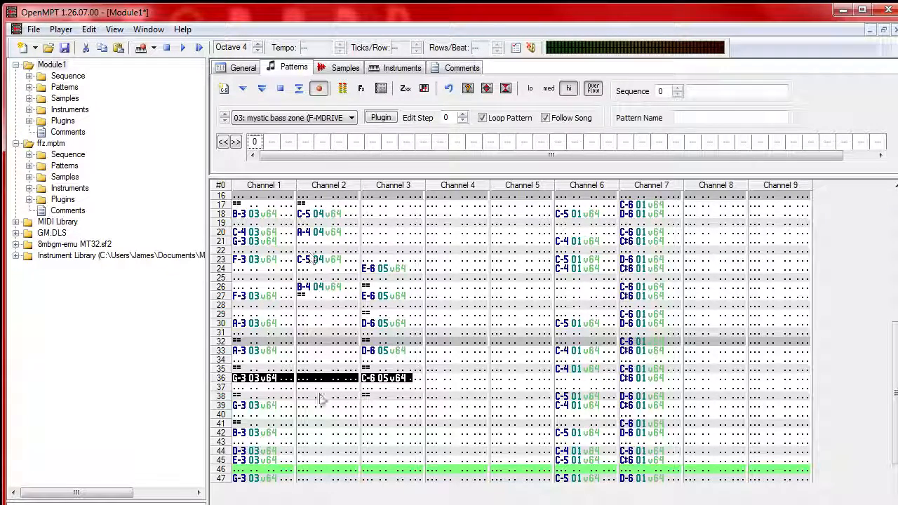
left_click(259, 94)
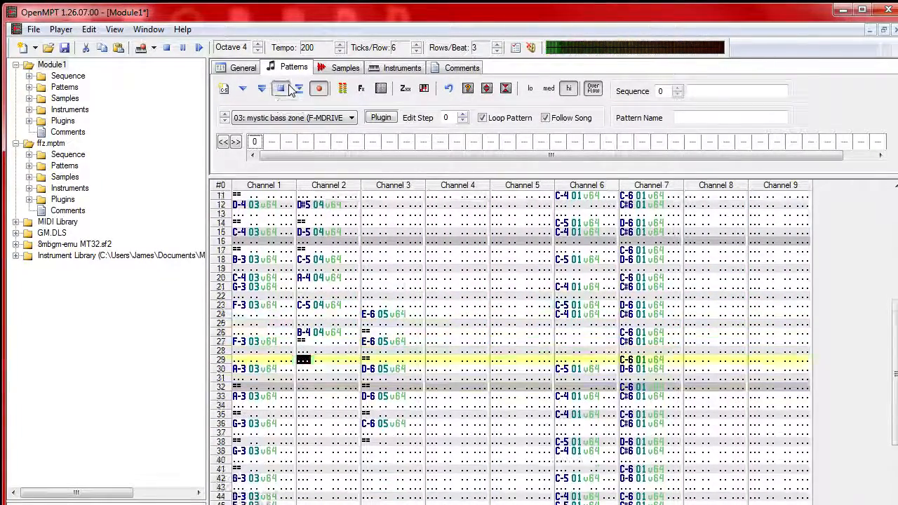
left_click(291, 90)
Step: Try D-5 and D-4 on row 27 of Channel 2, picking up instrument 04, and replace them with the trumpet note B-4
left_click(300, 342)
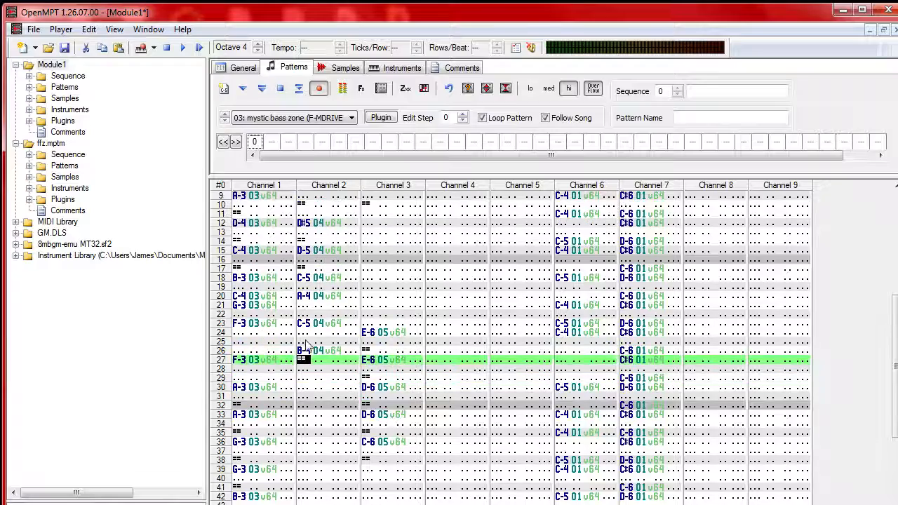
key("Up")
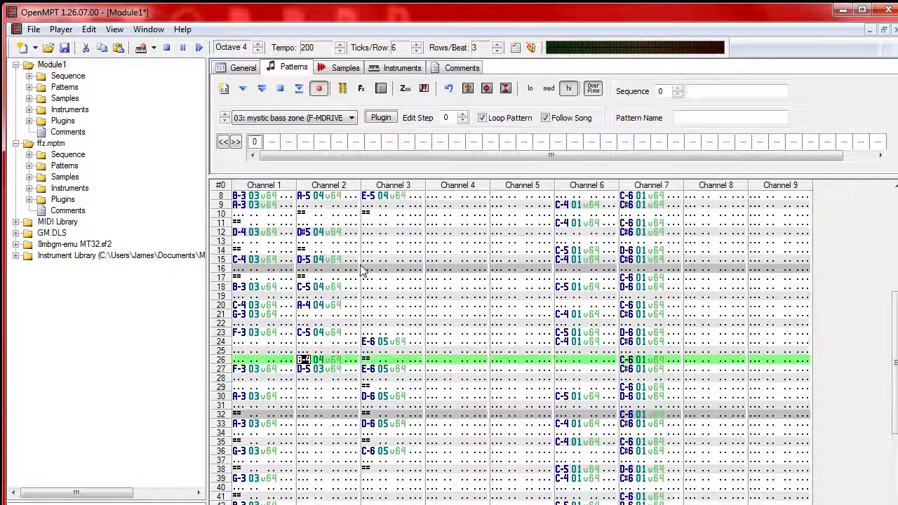
key("Return")
key("Down")
key("f")
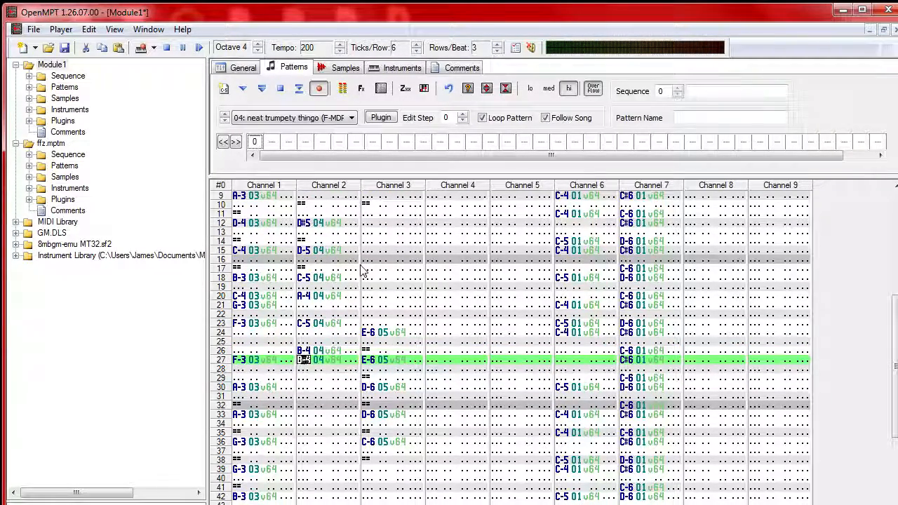
key("m")
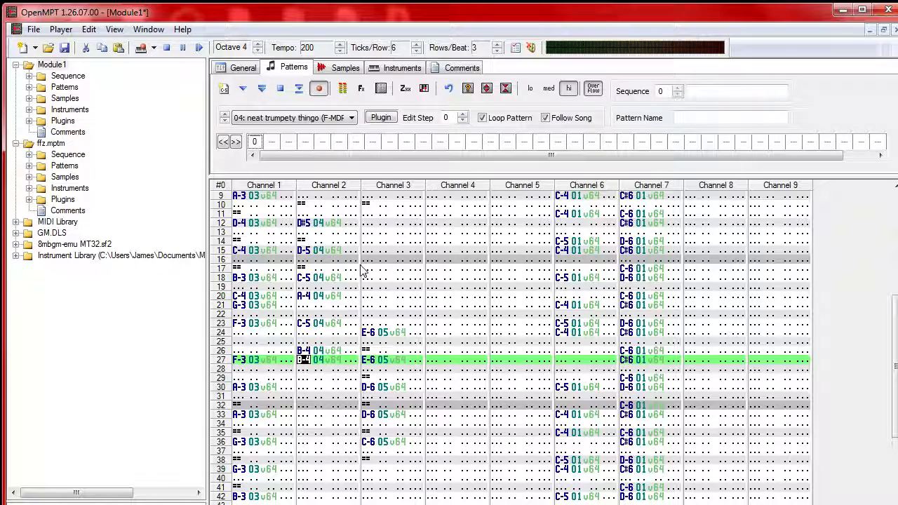
key("]")
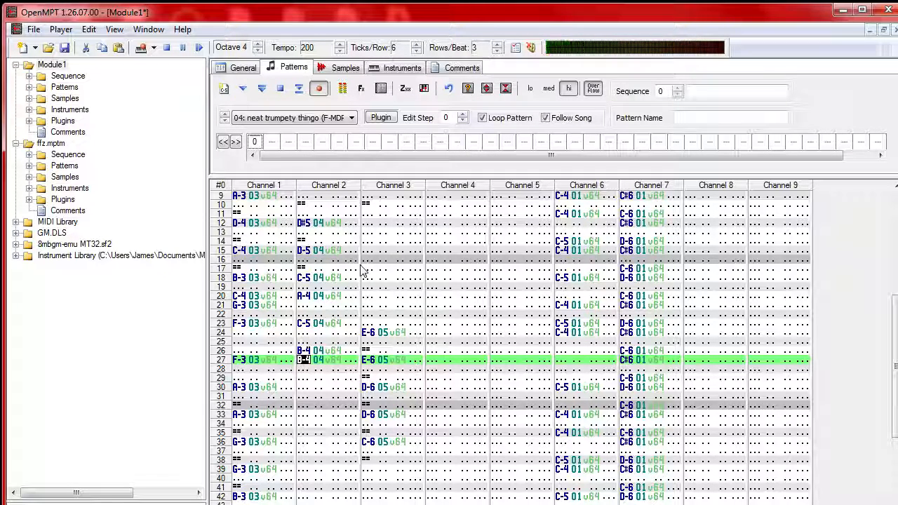
Step: Replace the trumpet note on row 27 of Channel 2 with A-4 and replay the pattern
key("n")
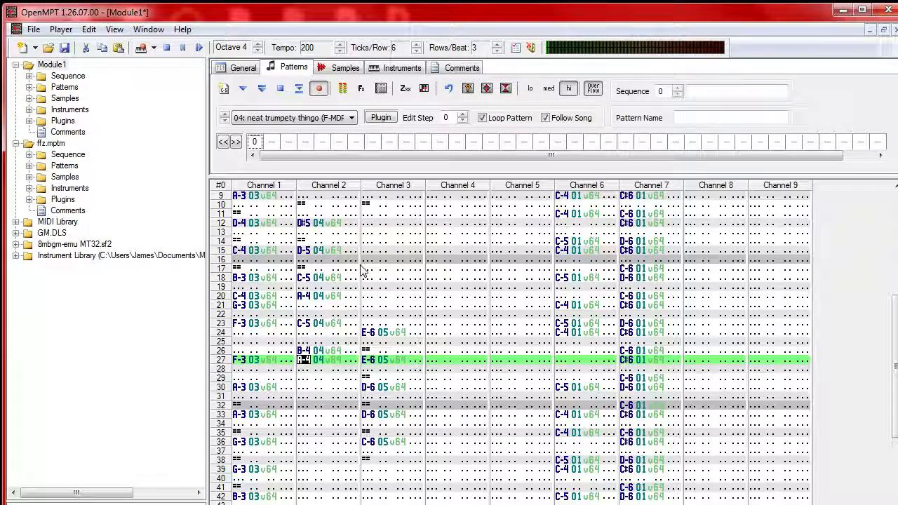
left_click(263, 92)
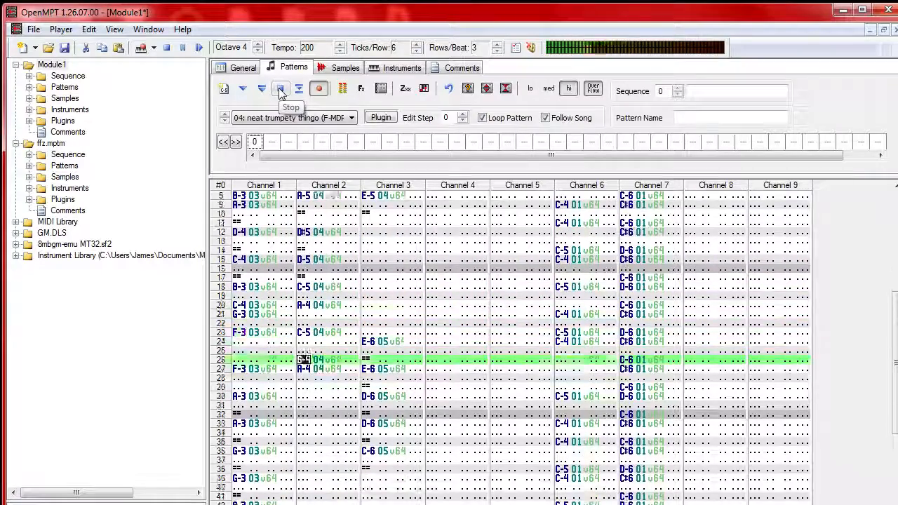
left_click(281, 93)
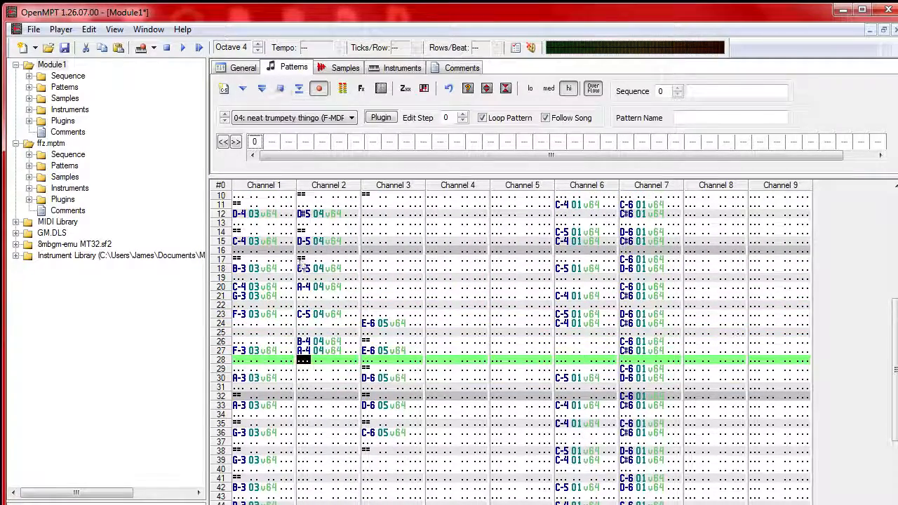
Step: Enter the trumpet note G-4 on row 30 of Channel 2 and a note-off before it on row 29
left_click(306, 351)
key("Down")
key("Down")
key("Down")
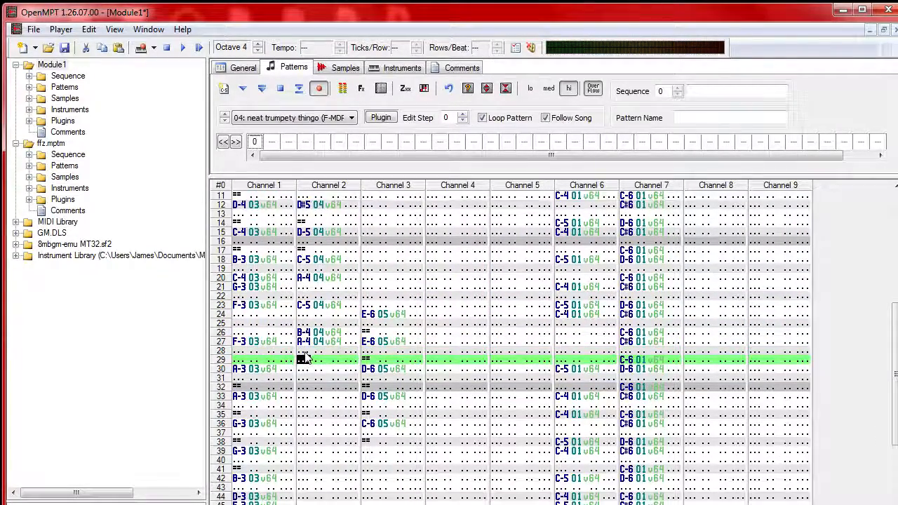
key("t")
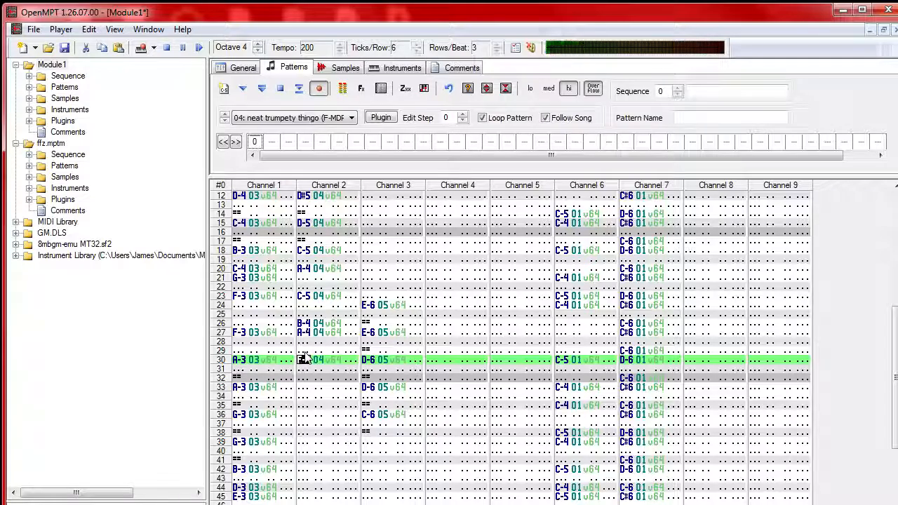
key("Up")
key("=")
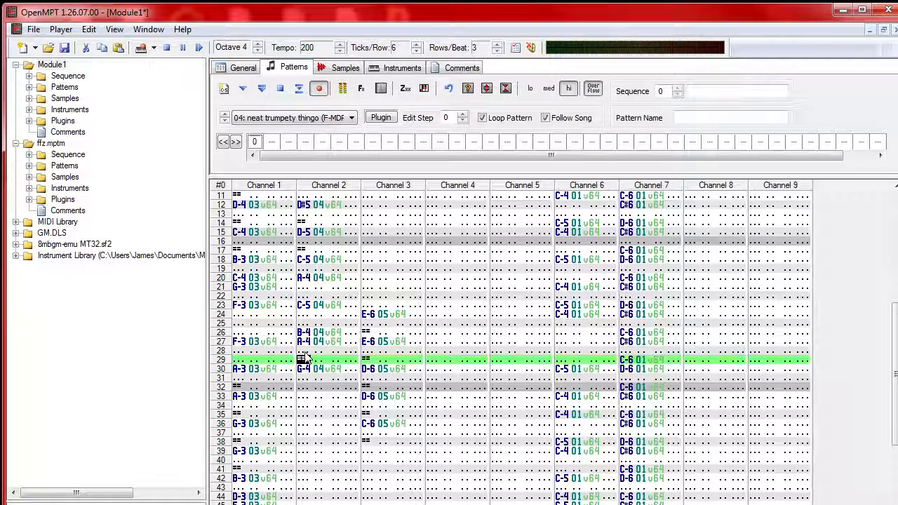
Step: Enter the trumpet note A-4 on row 32 of Channel 2, followed by a note-off on row 33
key("Down")
key("Down")
key("Down")
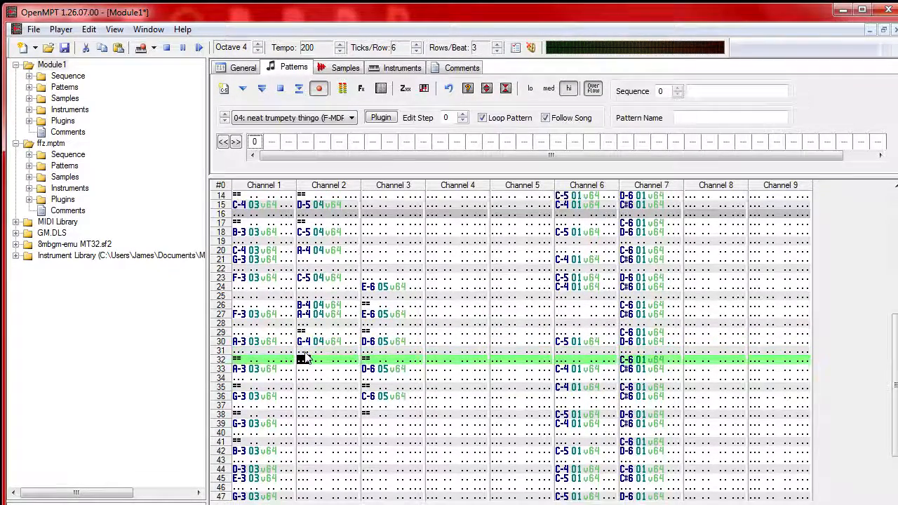
key("y")
key("Down")
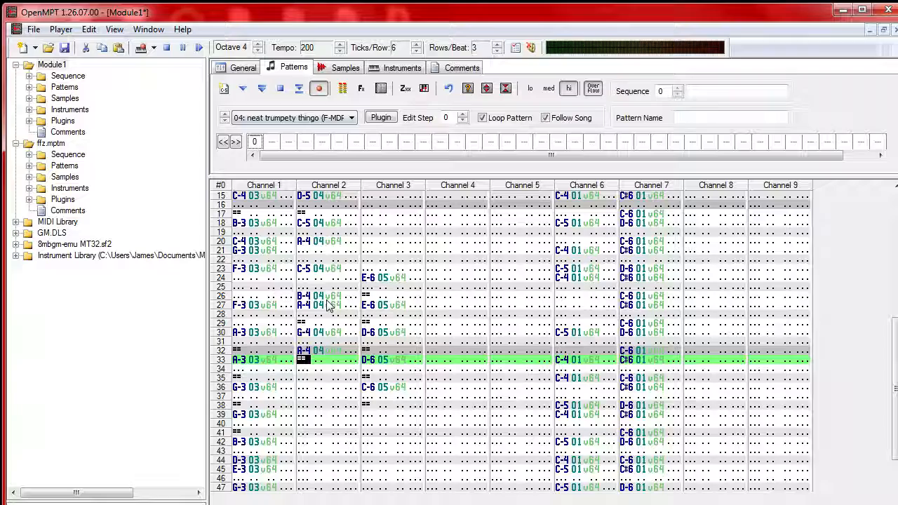
key("Up")
key("Down")
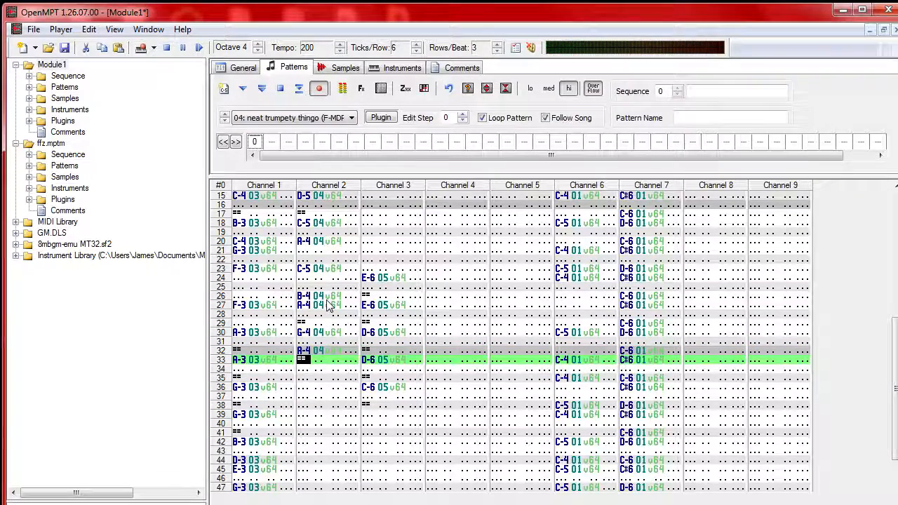
Step: Try out notes on row 36 of Channel 2, settle on the trumpet note D-5 and replay the pattern
key("Down")
key("Down")
key("Down")
key("f")
key("d")
key("f")
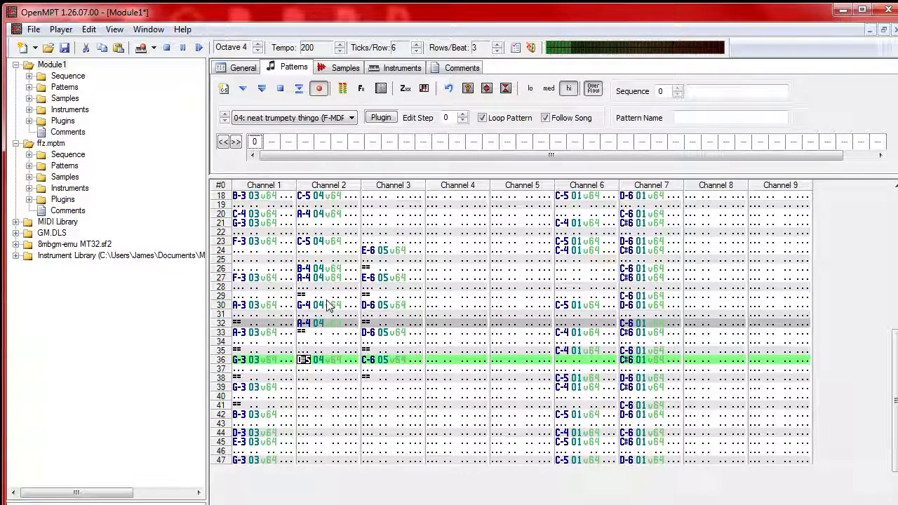
key("d")
key("Down")
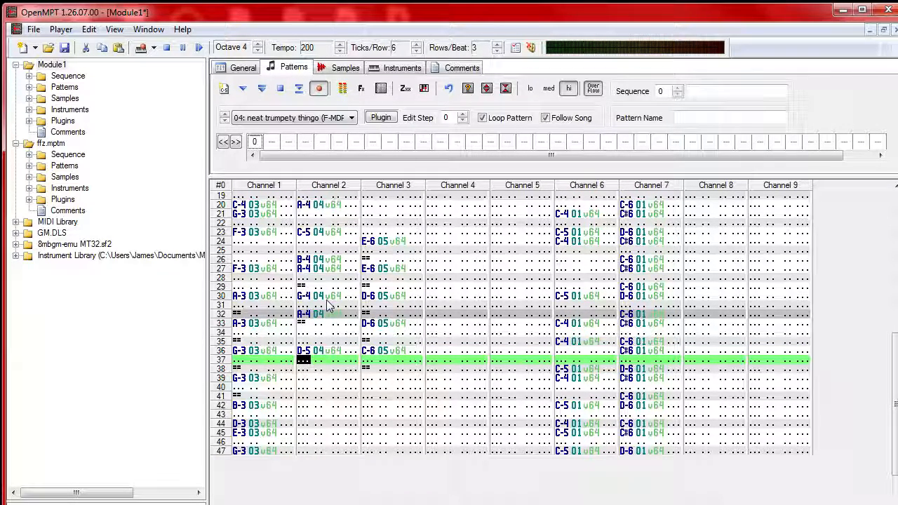
left_click(263, 92)
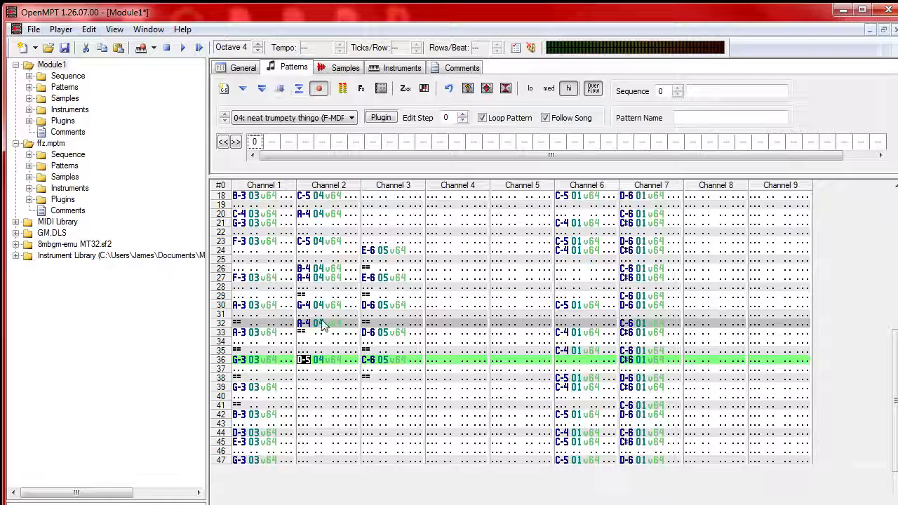
Step: Shift the D-5 in Channel 2 up to row 35 and enter C-5 on row 38 with a note-off on row 39
left_click(307, 359)
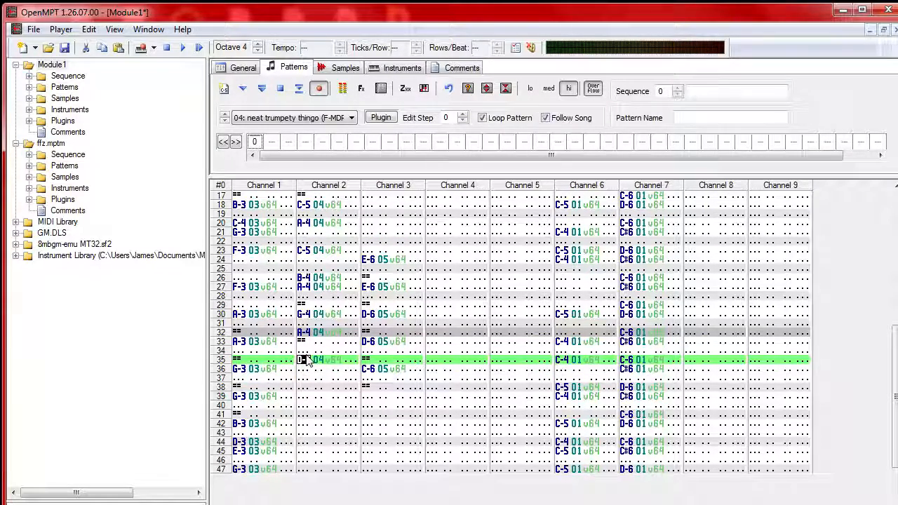
key("Down")
key("Down")
key("Down")
key("w")
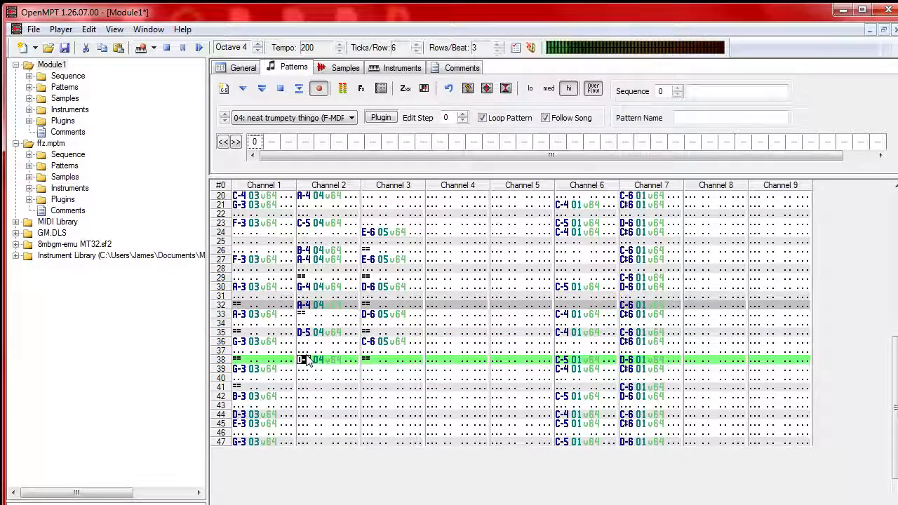
key("Down")
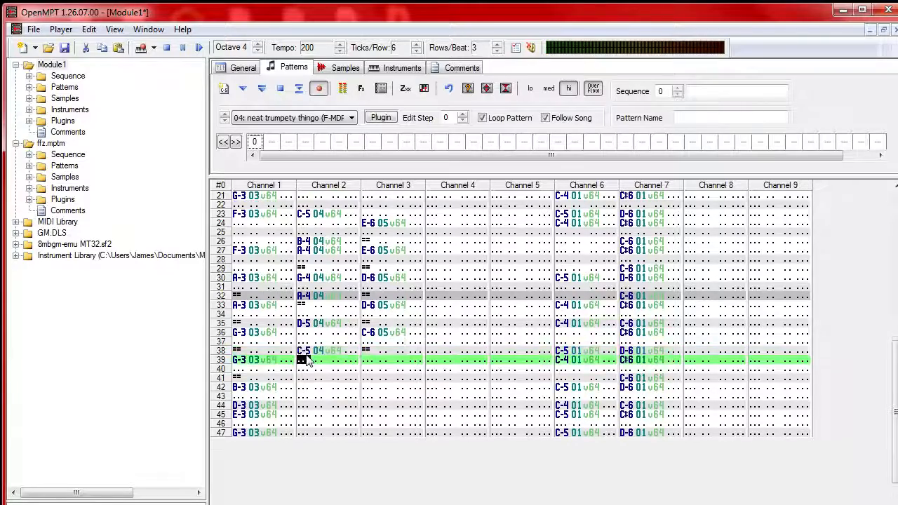
Step: Replay the pattern, shift the last C-5 and its note-off in Channel 2 down to rows 39 and 40, and replay again
left_click(262, 95)
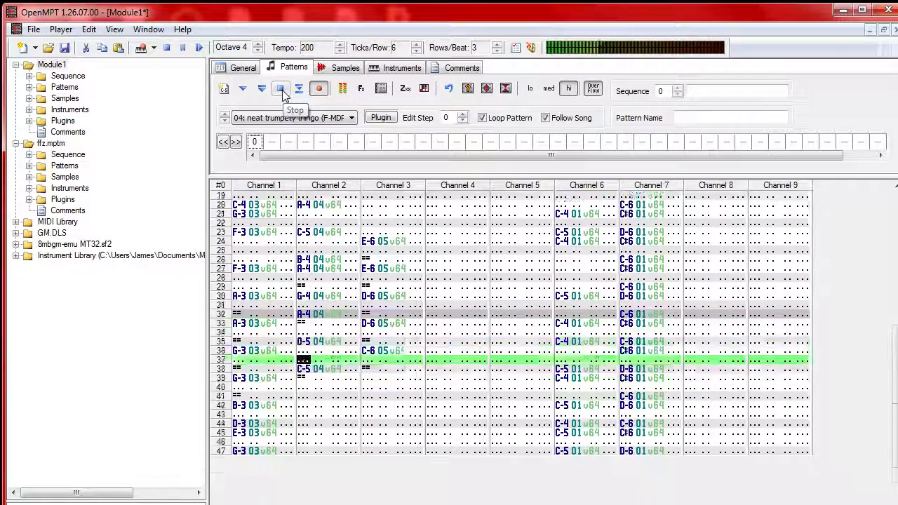
left_click(280, 90)
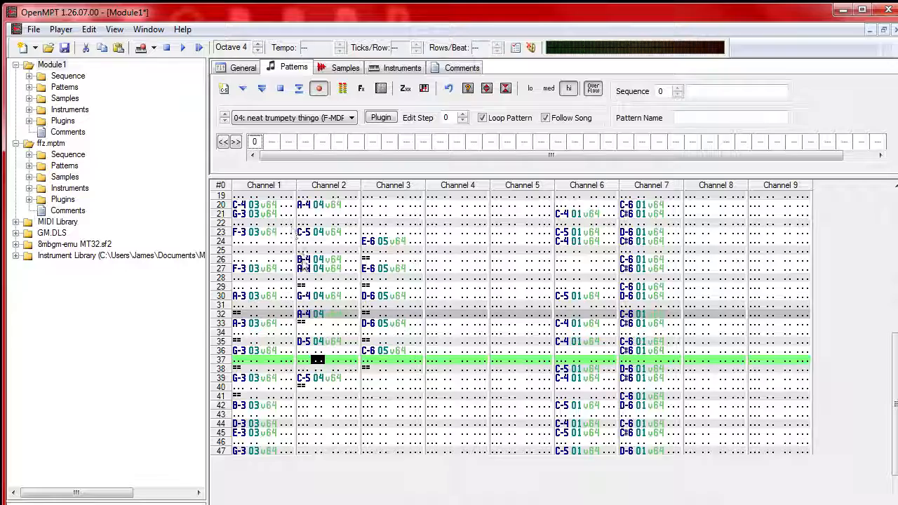
left_click(242, 89)
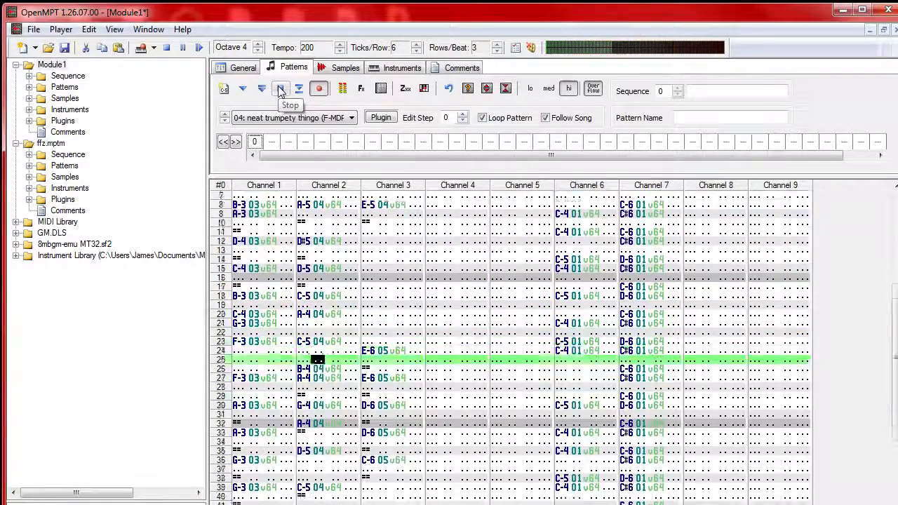
left_click(280, 89)
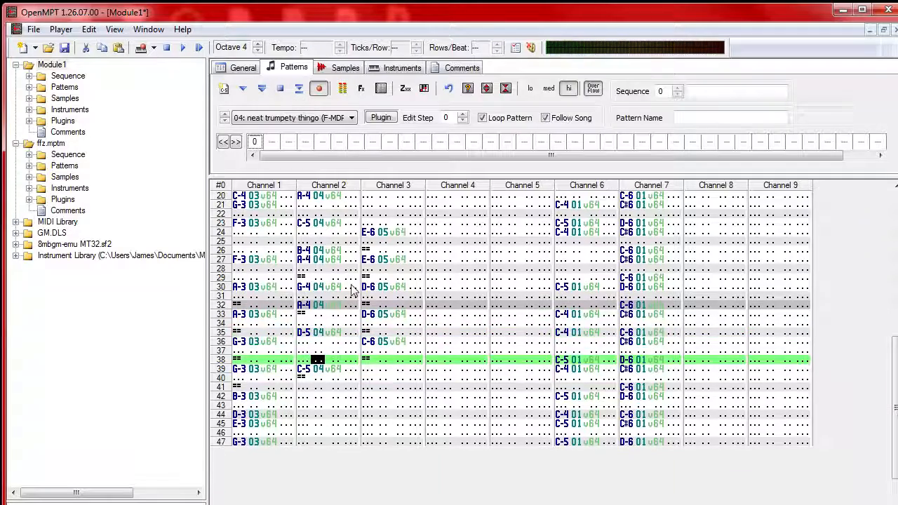
Step: Shift Channel 2's A-4, D-5 and C-5 to rows 33, 36 and 40, place note-offs on rows 32 and 35, and replay the pattern
left_click(312, 297)
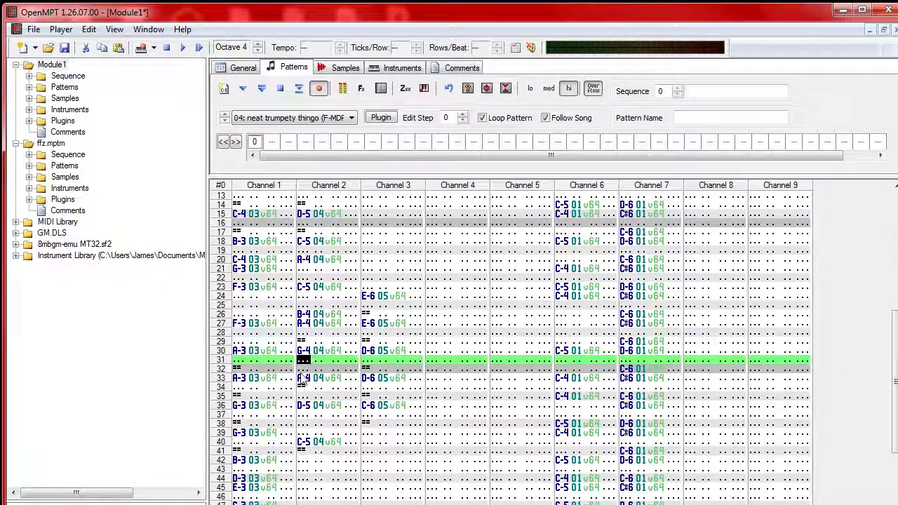
key("Down")
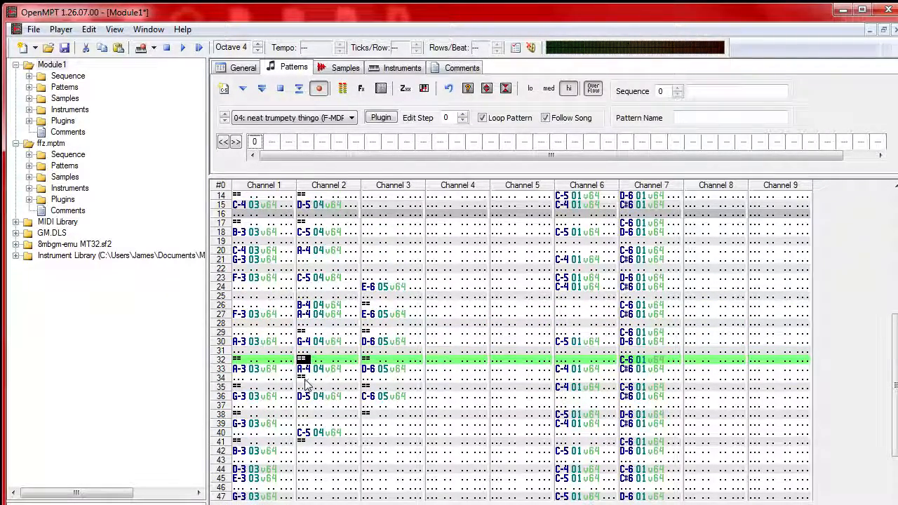
key("Down")
key("Down")
key("Insert")
left_click(306, 379)
key("BackSpace")
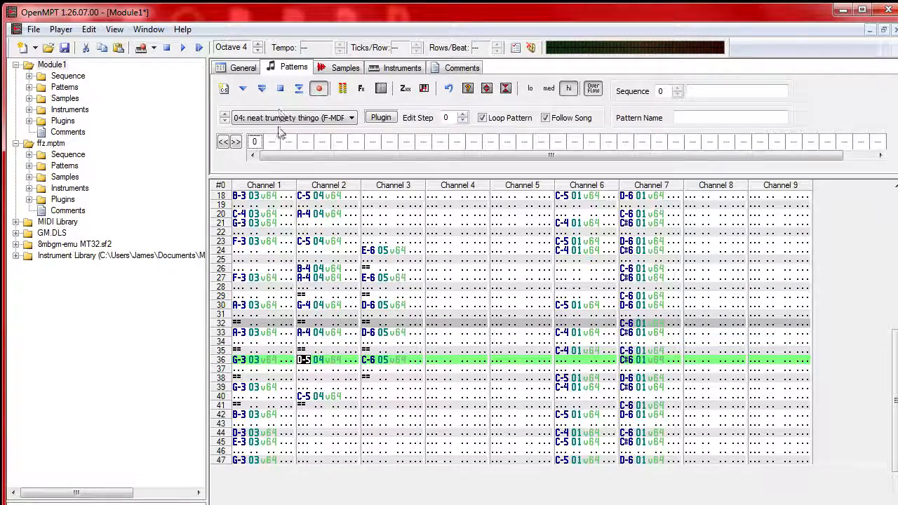
left_click(267, 89)
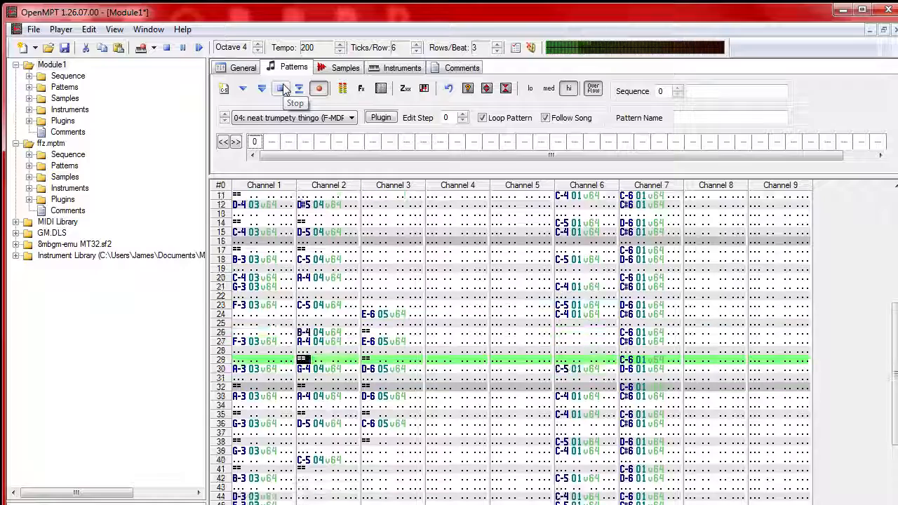
left_click(281, 89)
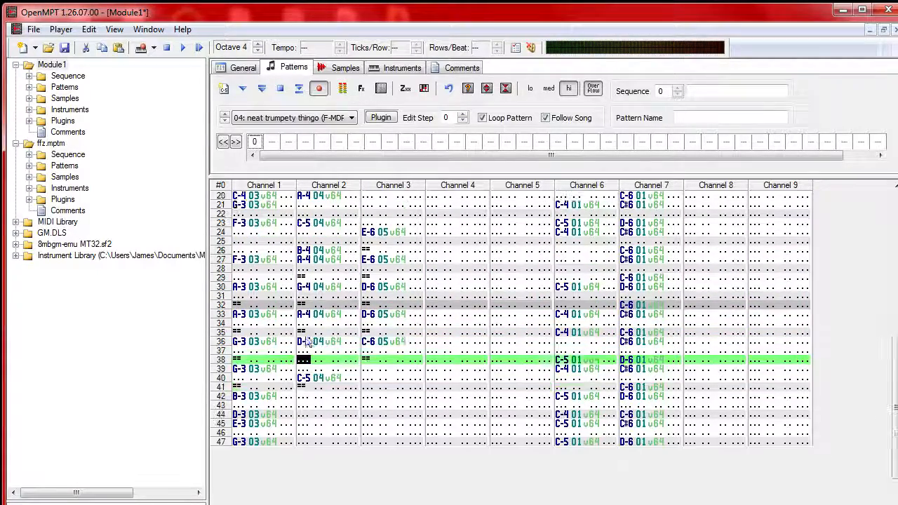
Step: Move the C-5 in Channel 2 up to row 39, keeping its note-off on row 41, and replay the pattern
left_click(303, 380)
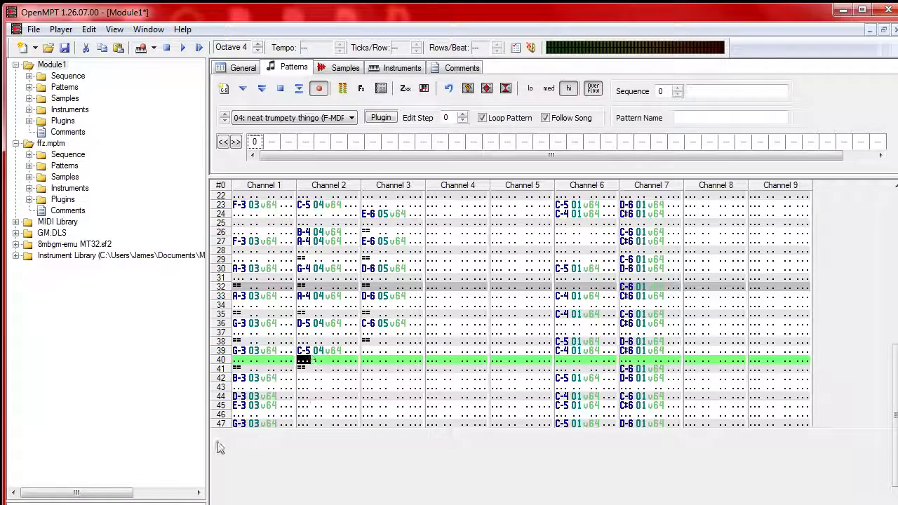
scroll(309, 372, "up", 4)
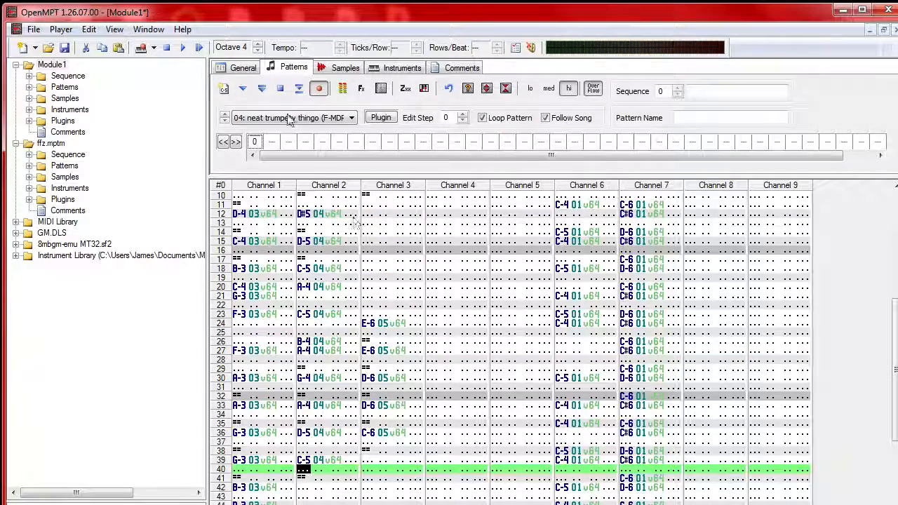
left_click(261, 88)
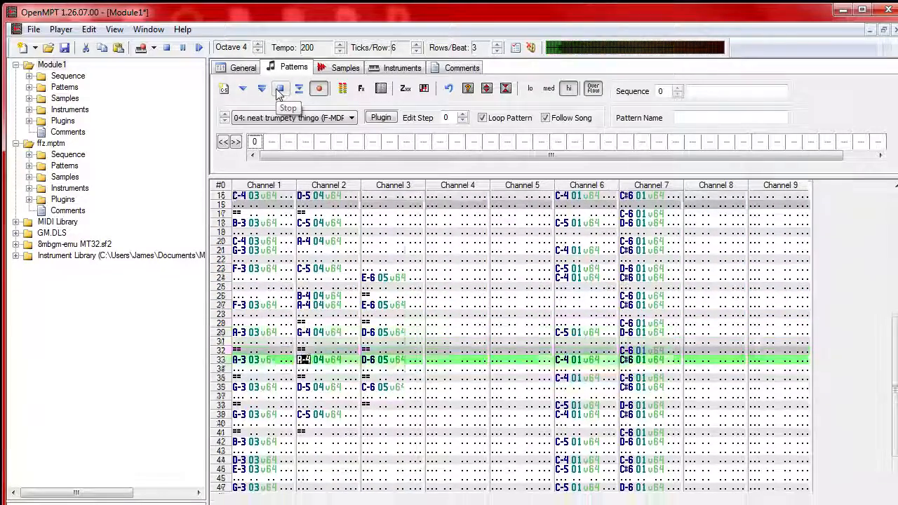
left_click(279, 91)
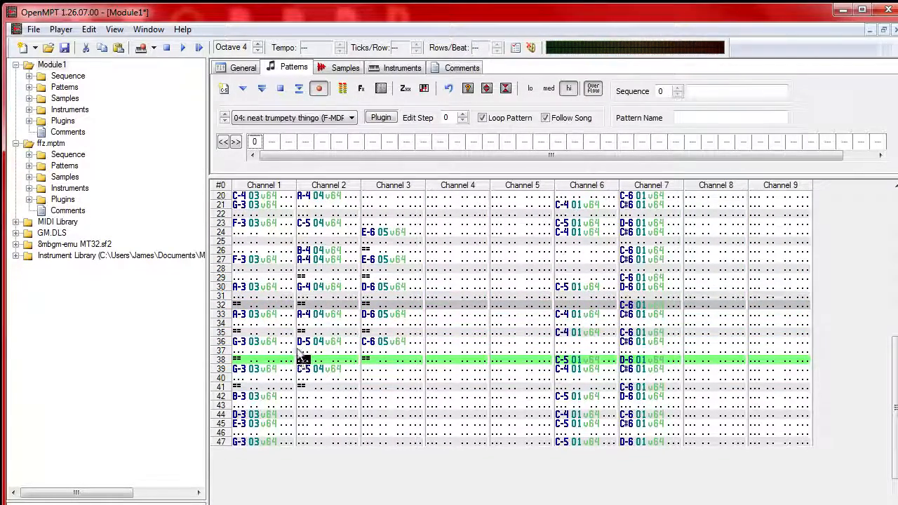
Step: Enter the trumpet notes B-4 on row 42 and C-5 on row 44 of Channel 2
left_click(312, 397)
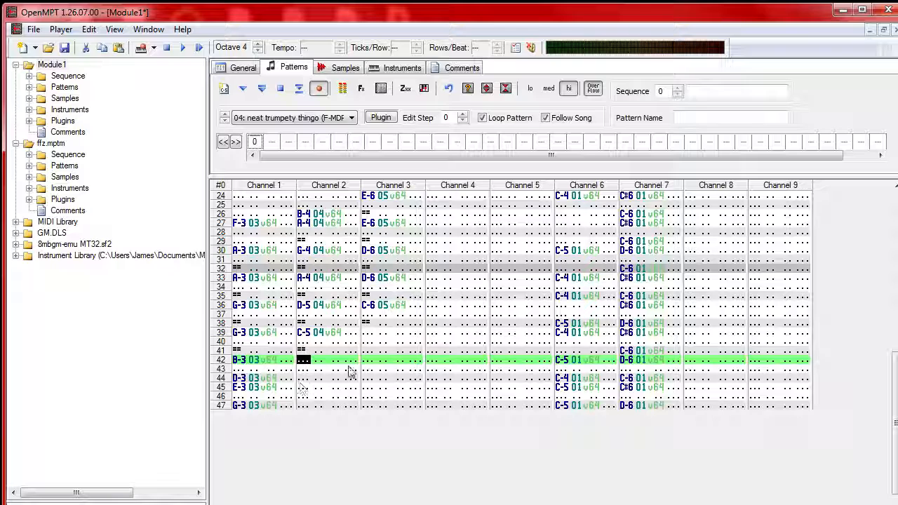
key("q")
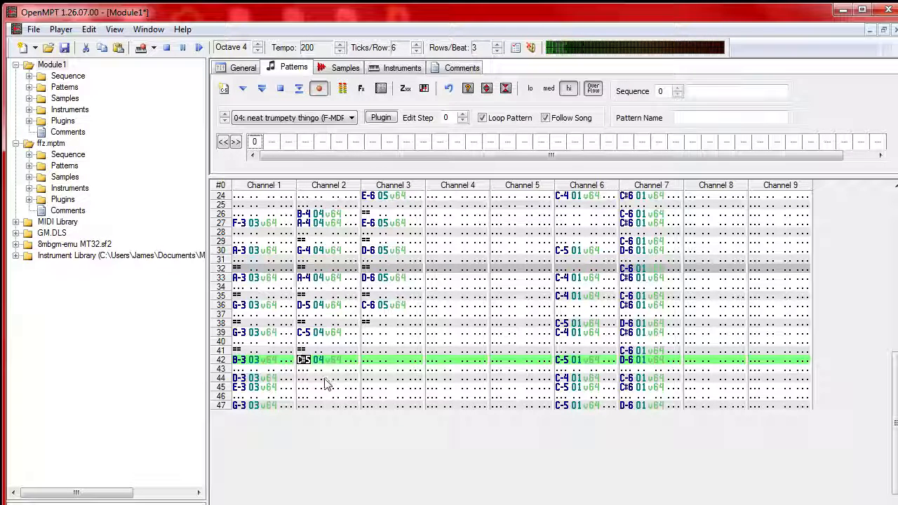
key("m")
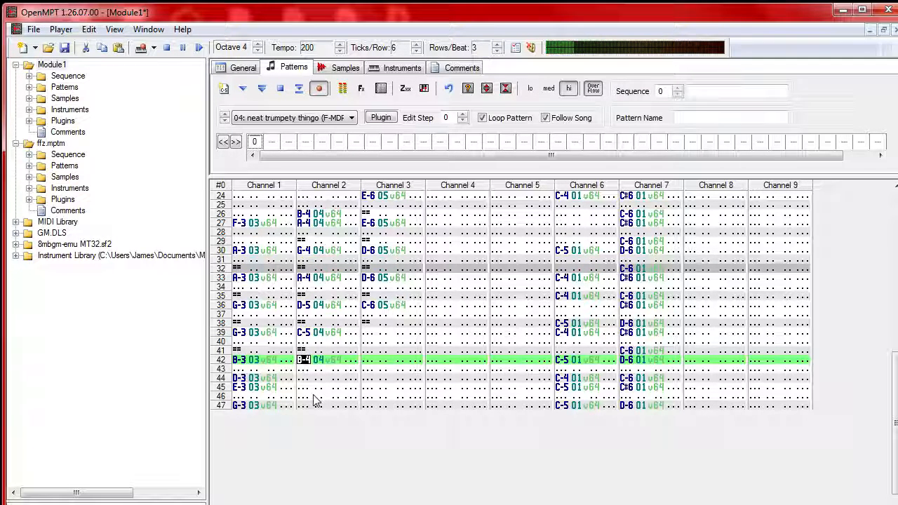
key("Down")
key("Down")
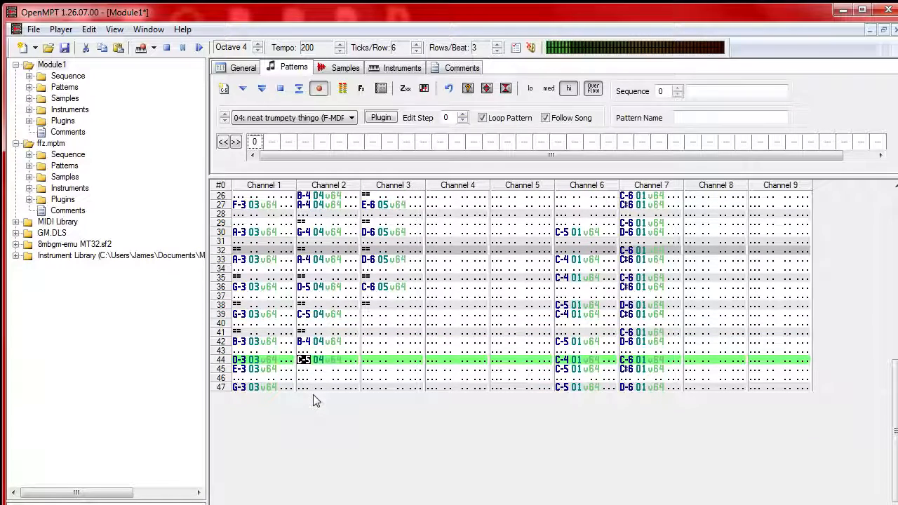
Step: Lower the base octave to 3 and double the trumpet in Channel 3 with B-3 on row 42 and C-4 on row 44
left_click(361, 345)
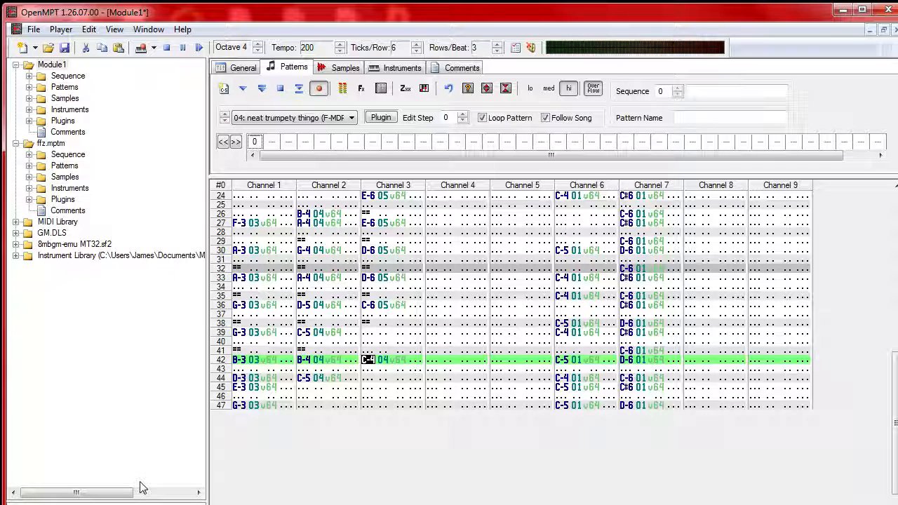
key("KP_Divide")
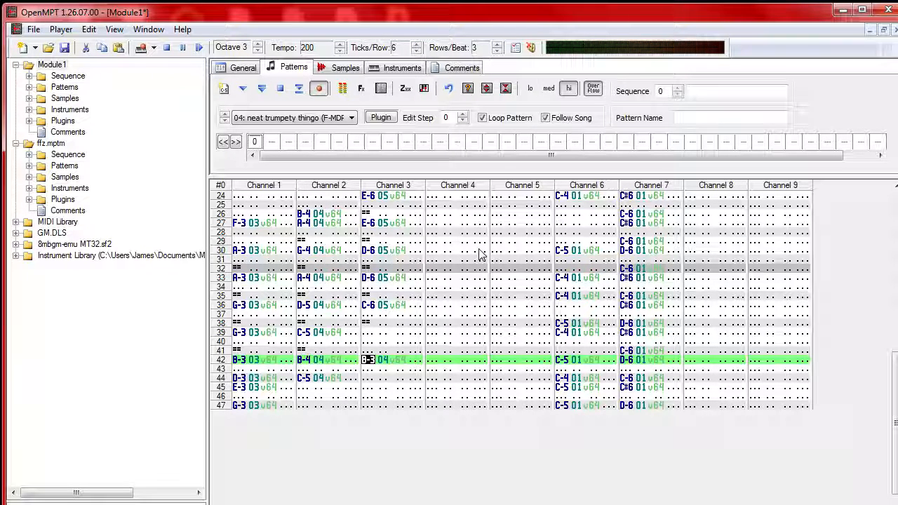
key("Down")
key("Down")
key("q")
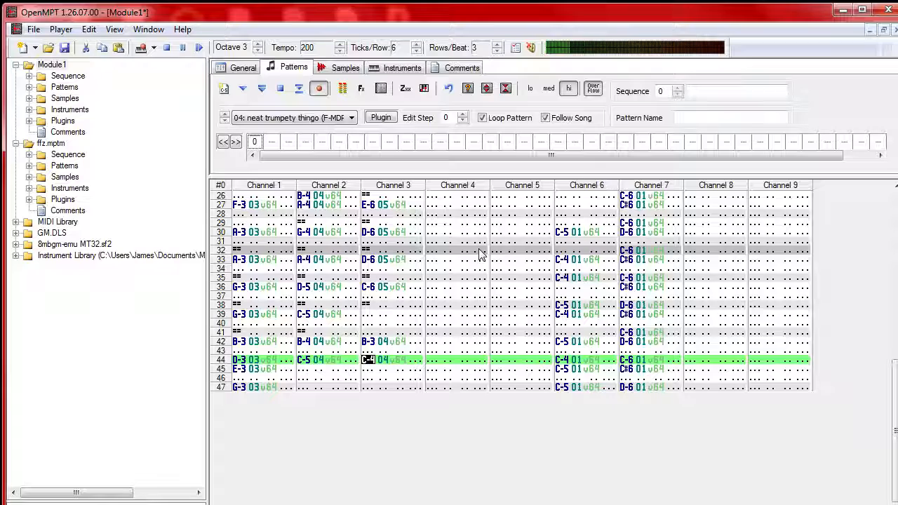
Step: Try the trumpet notes D-4 on row 42 and E-4 on row 44 of Channel 3, and replay the pattern
key("Up")
key("Up")
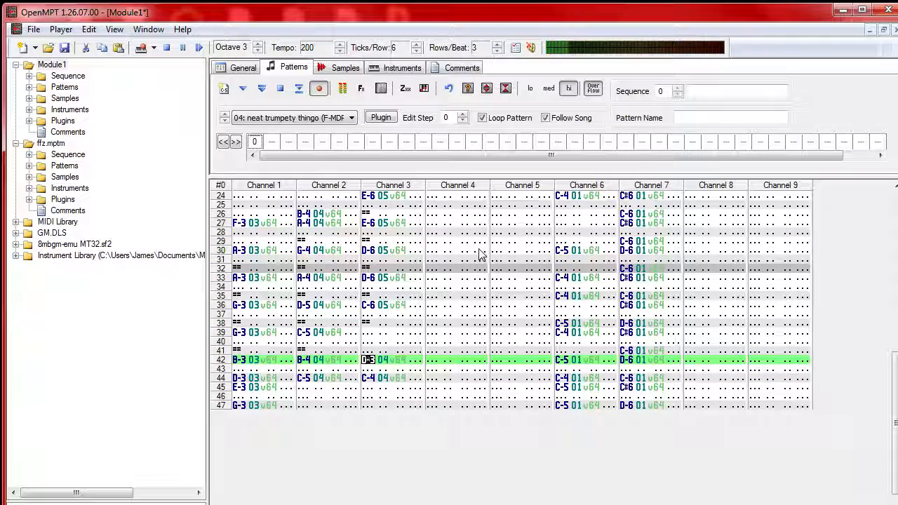
key("w")
key("Down")
key("Down")
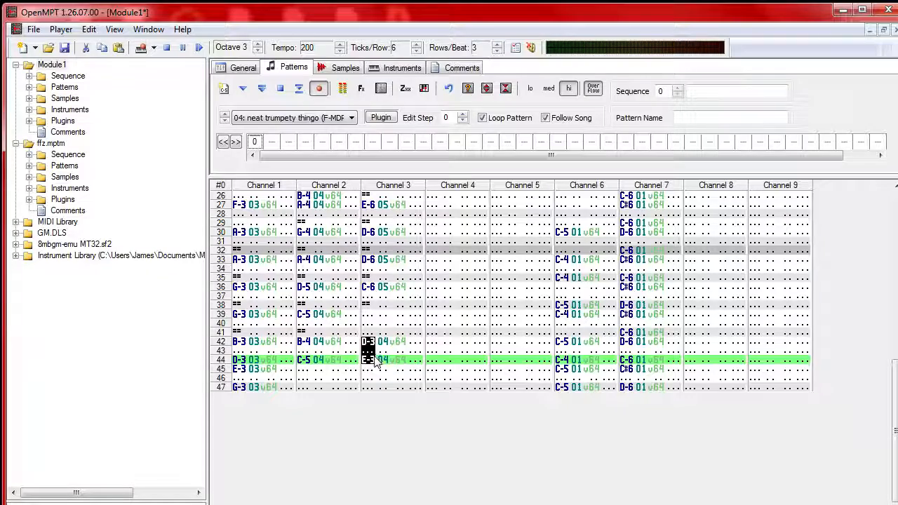
left_click(262, 88)
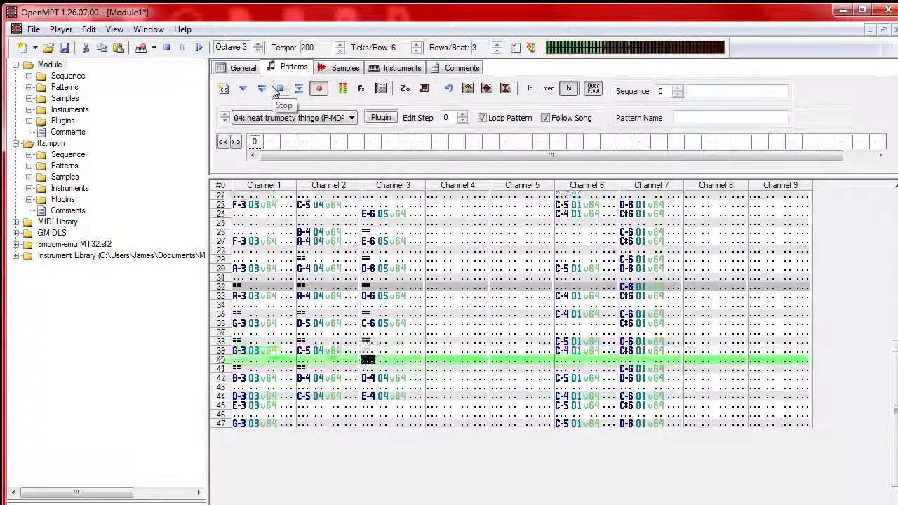
left_click(275, 90)
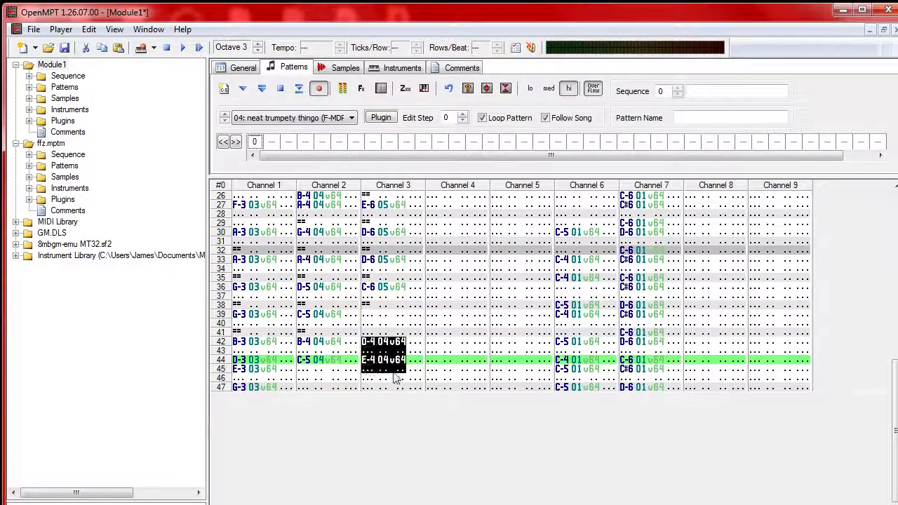
Step: Clear the trumpet notes from rows 42 to 45 of Channel 3 and replay the pattern
scroll(390, 363, "up", 4)
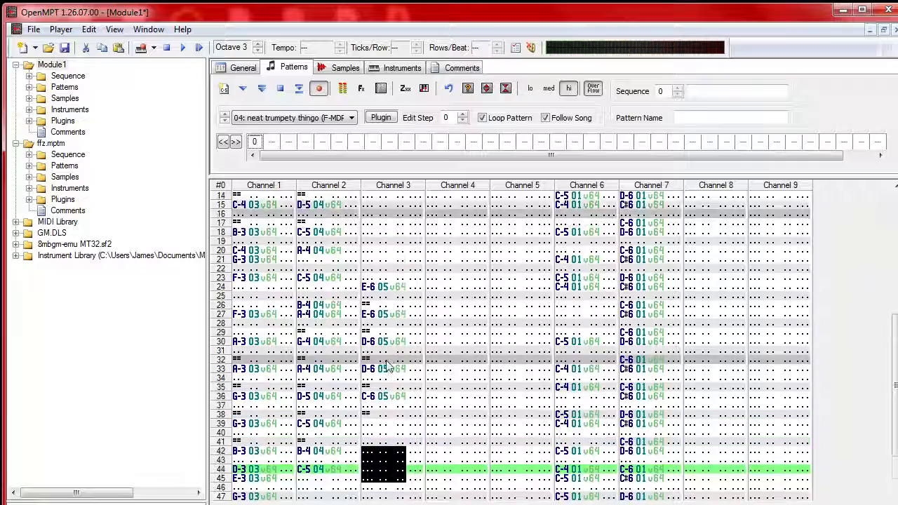
key("F5")
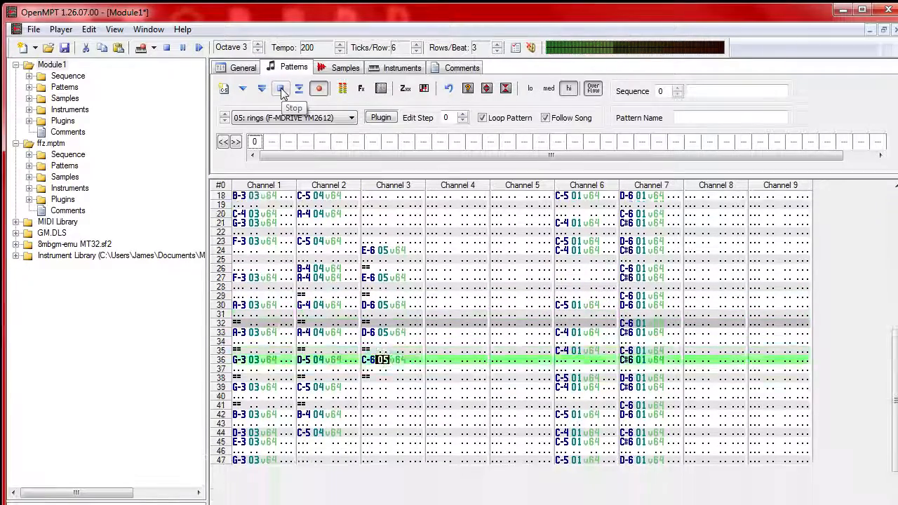
left_click(282, 91)
Step: Copy Channel 3's C-6 rings note and its note-off from rows 36 to 38 to rows 39 to 41
left_click_drag(388, 351, 393, 378)
key("ctrl+c")
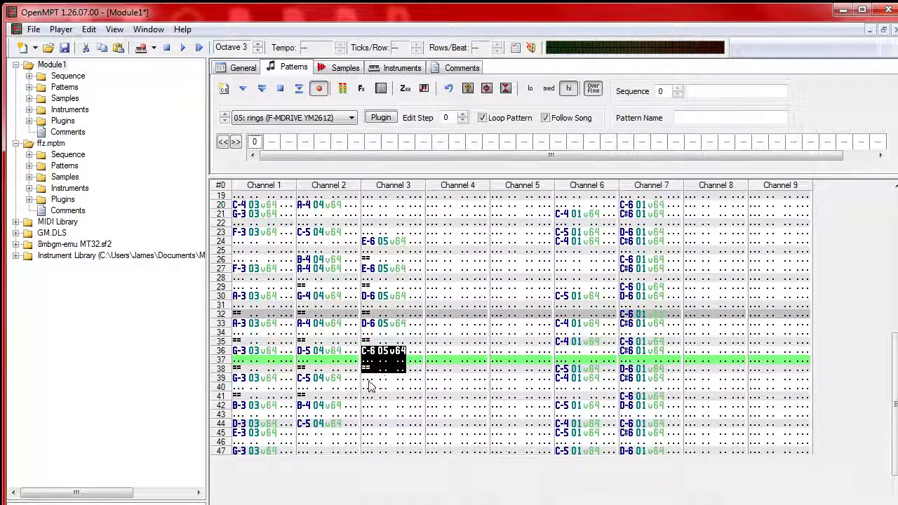
left_click(369, 380)
key("ctrl+v")
Step: Raise the base octave to 4 and enter the rings note B-5 on row 42 of Channel 3
left_click(368, 388)
key("v")
key("z")
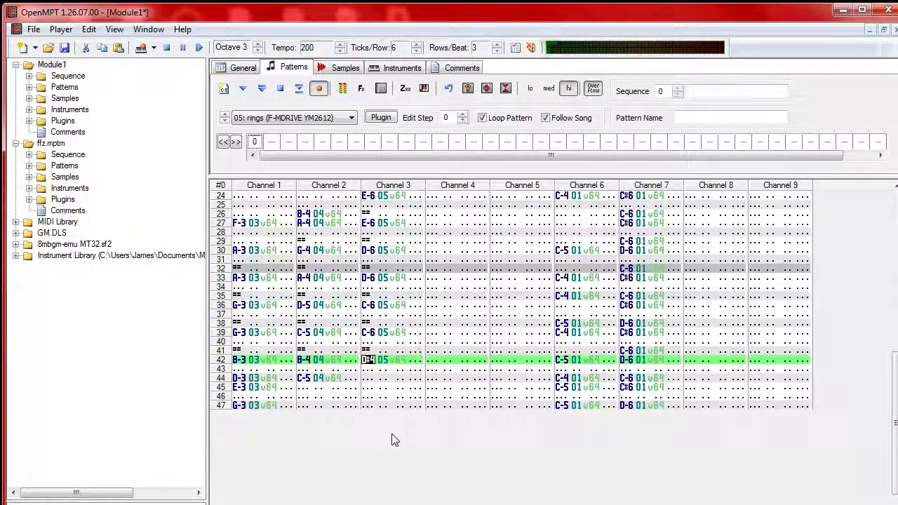
key("b")
key("KP_Multiply")
key("b")
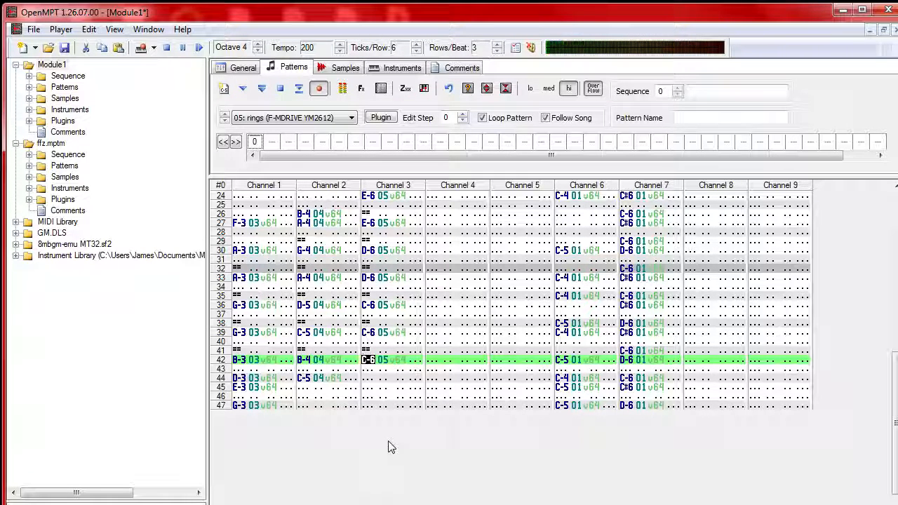
key("semicolon")
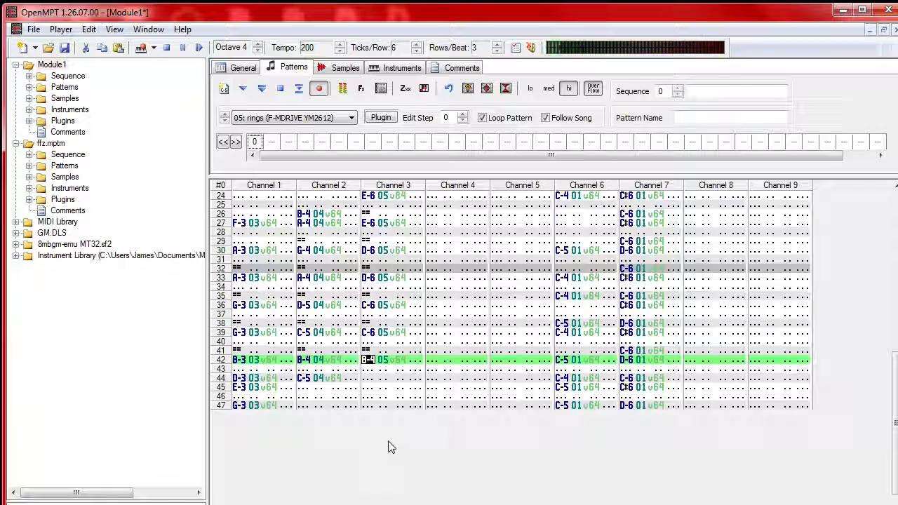
key("backslash")
Step: Try the rings notes A-5 on row 44, G-5 on row 45 and A-5 on row 47 of Channel 3, and replay the pattern
key("Down")
key("Down")
key("l")
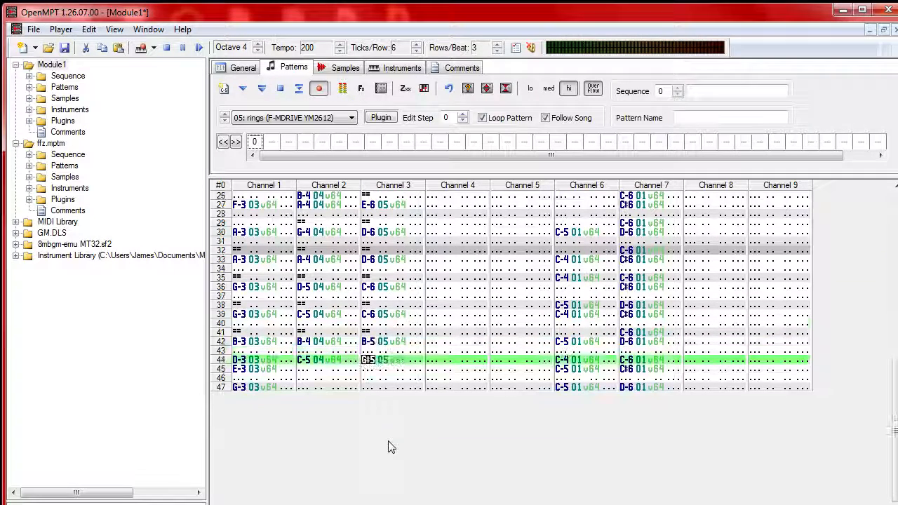
key("semicolon")
key("Down")
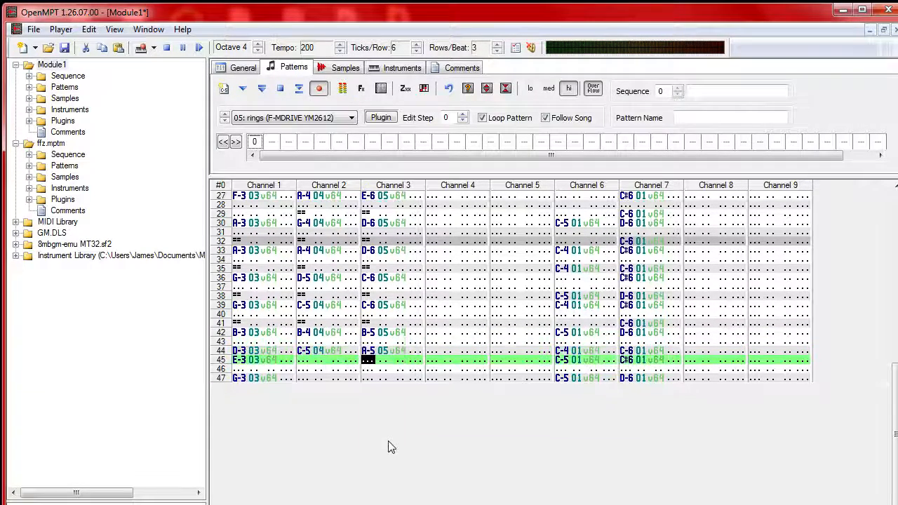
key("j")
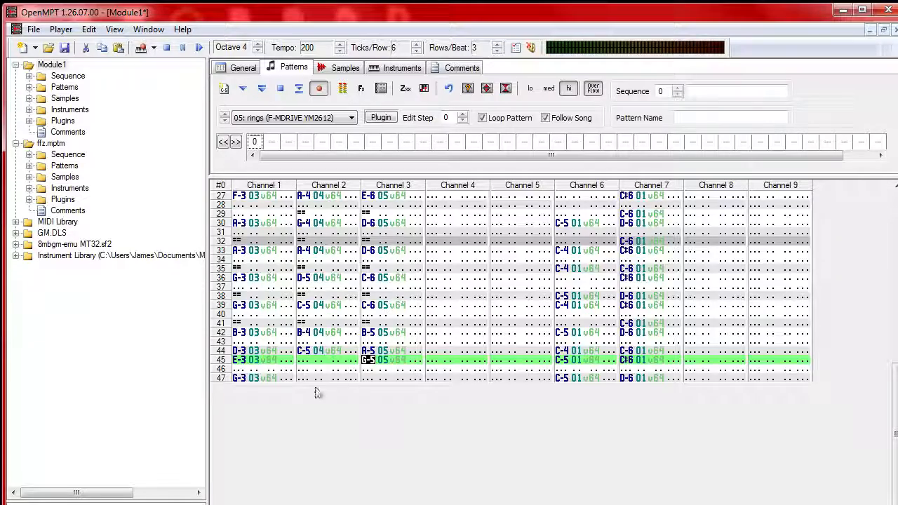
key("Down")
key("Down")
key("g")
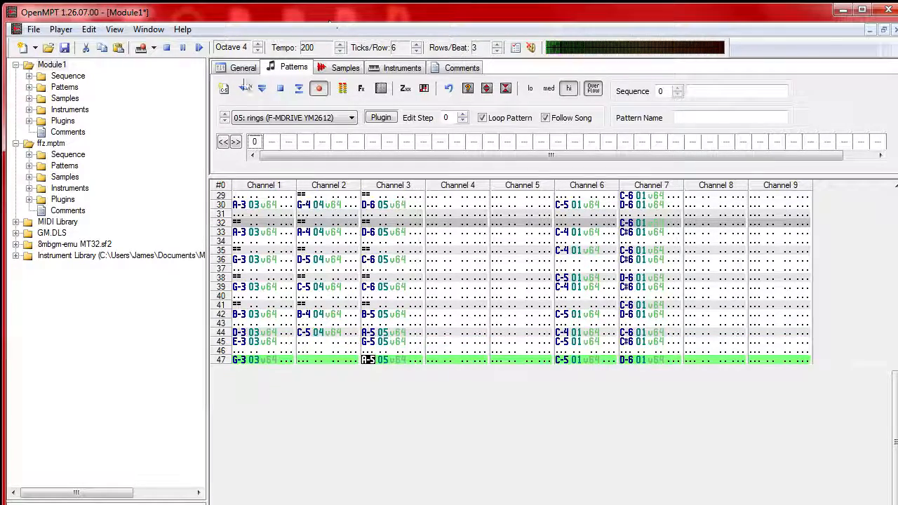
left_click(262, 88)
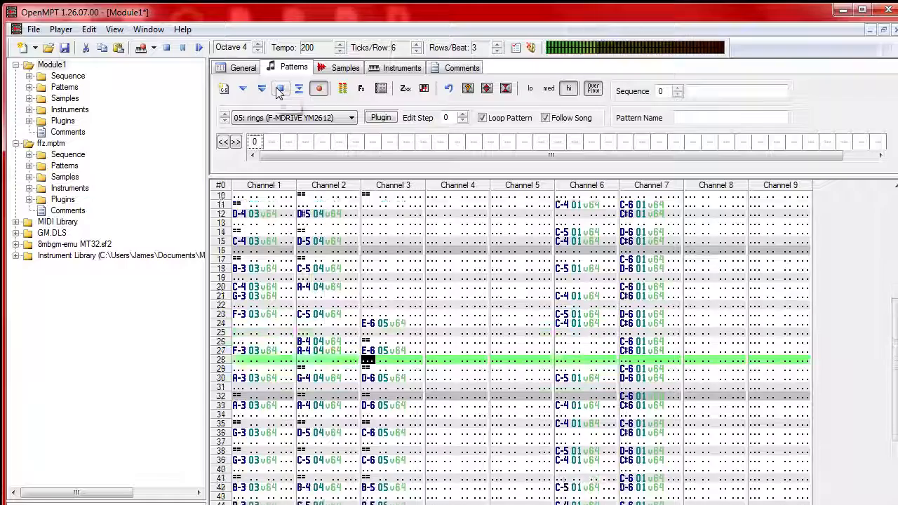
left_click(280, 91)
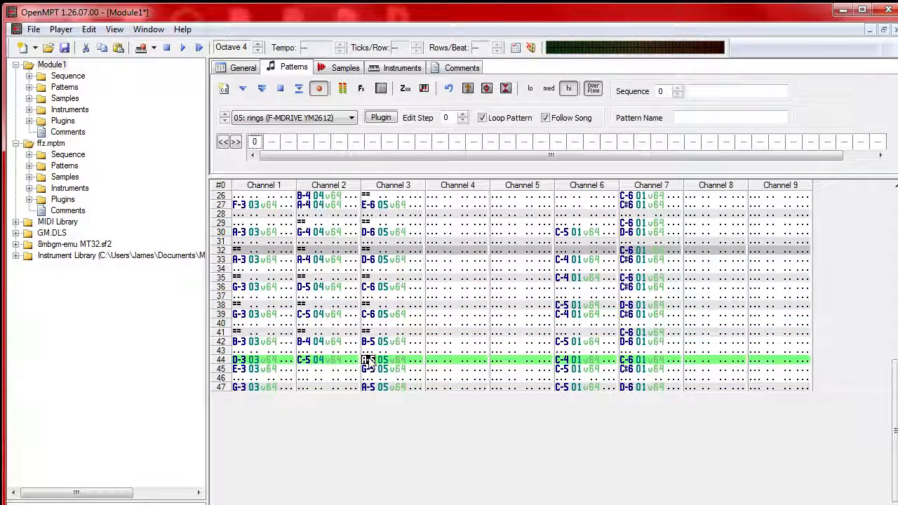
Step: Set Channel 3's rings note on row 44 to C-6 and delete the notes on rows 45 to 47
key("F5")
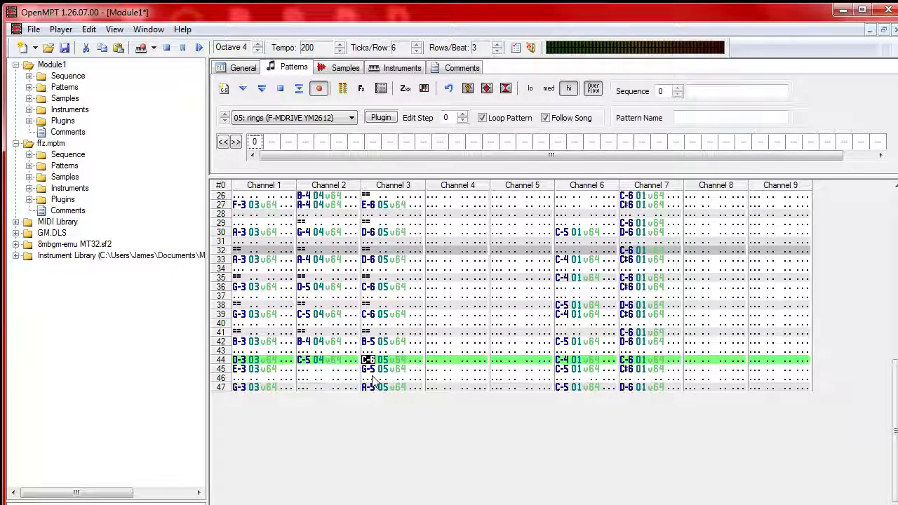
left_click_drag(365, 370, 393, 393)
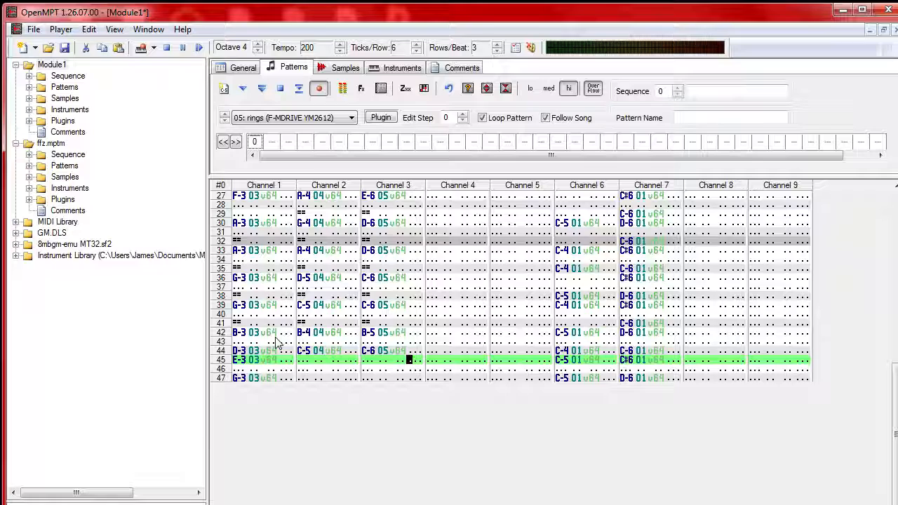
Step: Place note-offs on row 0 of Channels 2 and 3, and play the song from the start
key("Left")
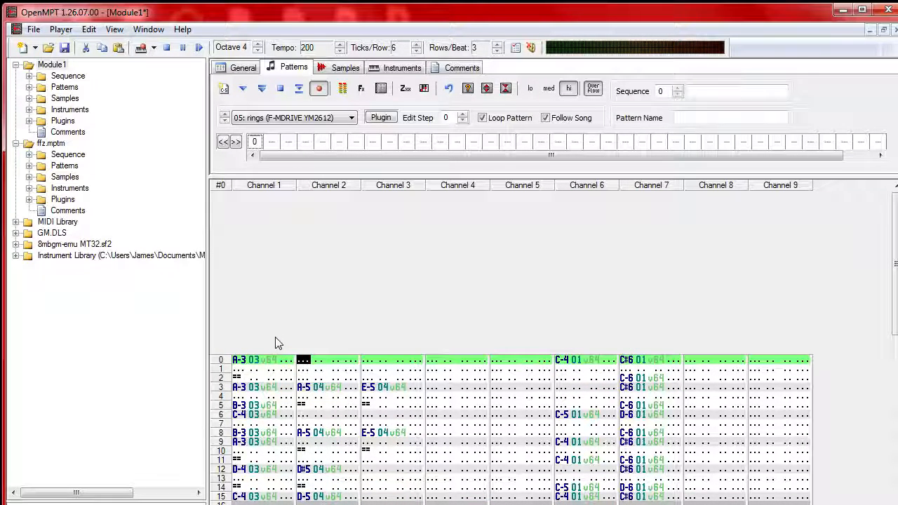
key("1")
key("Tab")
key("1")
left_click(201, 47)
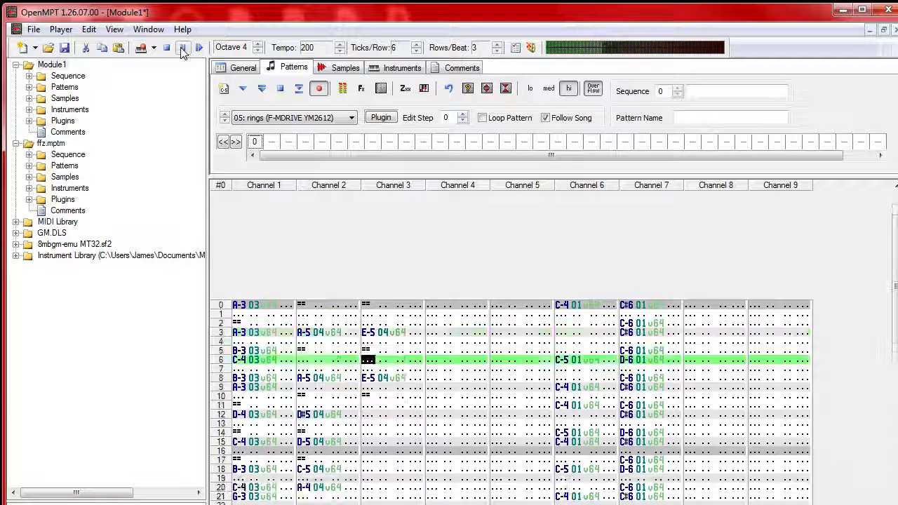
left_click(182, 49)
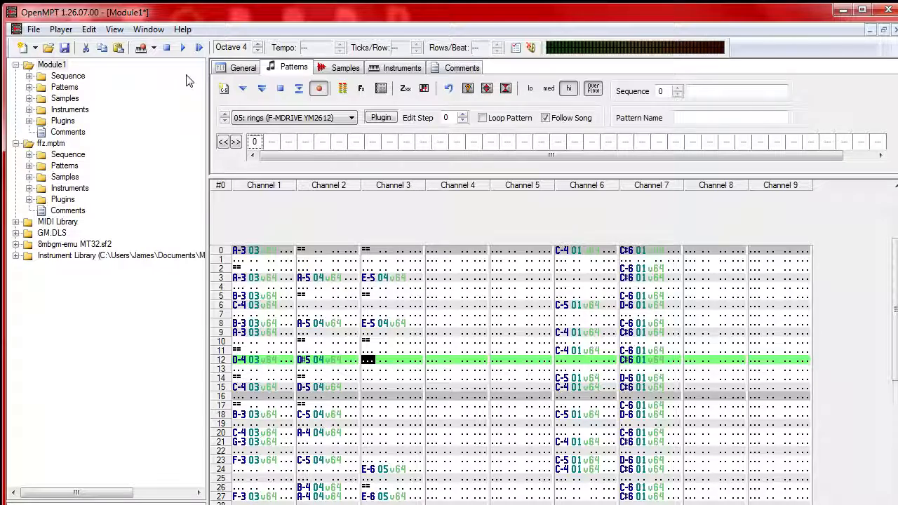
Step: Duplicate pattern 0 as the next pattern in the sequence, and mute Channels 2 and 3
right_click(253, 140)
left_click(320, 216)
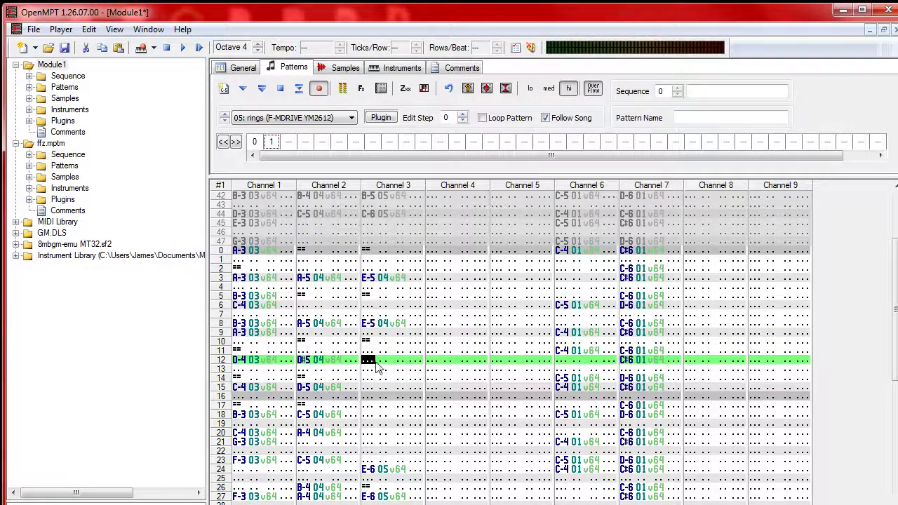
scroll(365, 426, "down", 6)
scroll(365, 426, "up", 7)
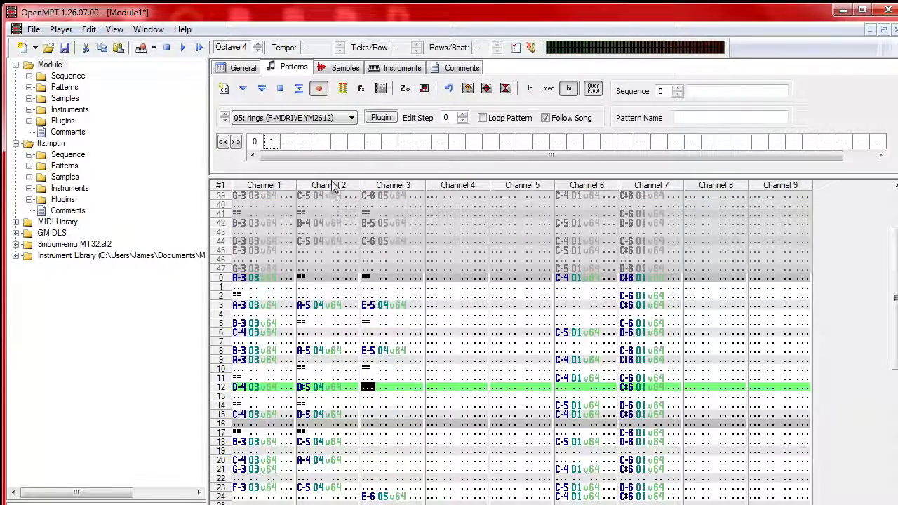
scroll(441, 254, "down", 10)
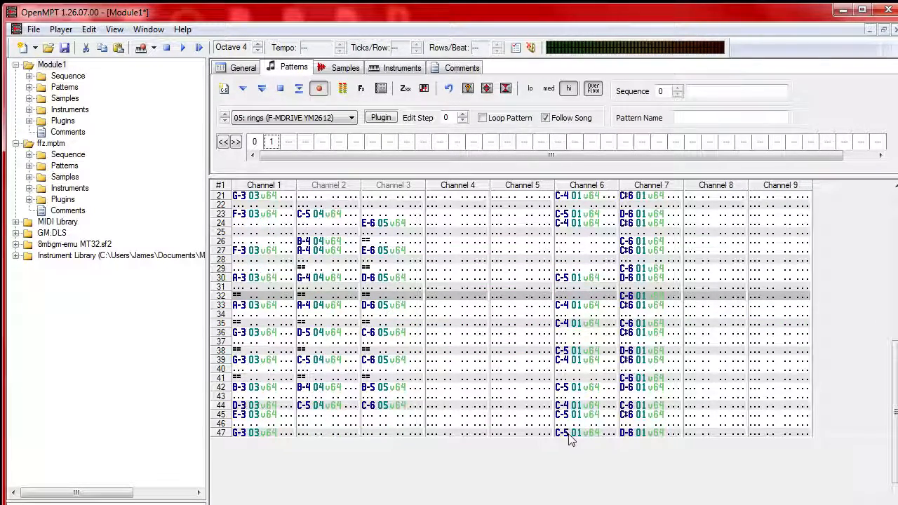
Step: Delete the drum notes on rows 44 to 47 of Channel 6 in pattern 1 and replay the pattern
scroll(520, 405, "down", 1)
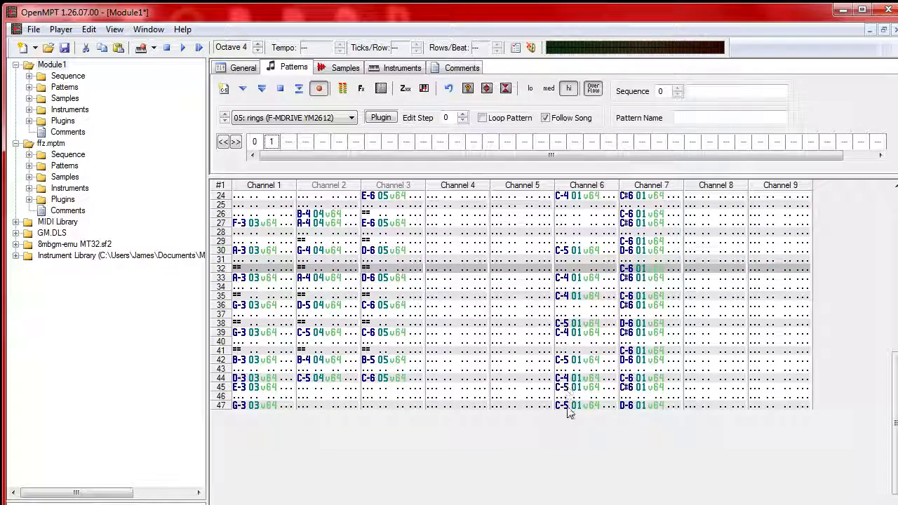
left_click_drag(560, 379, 595, 434)
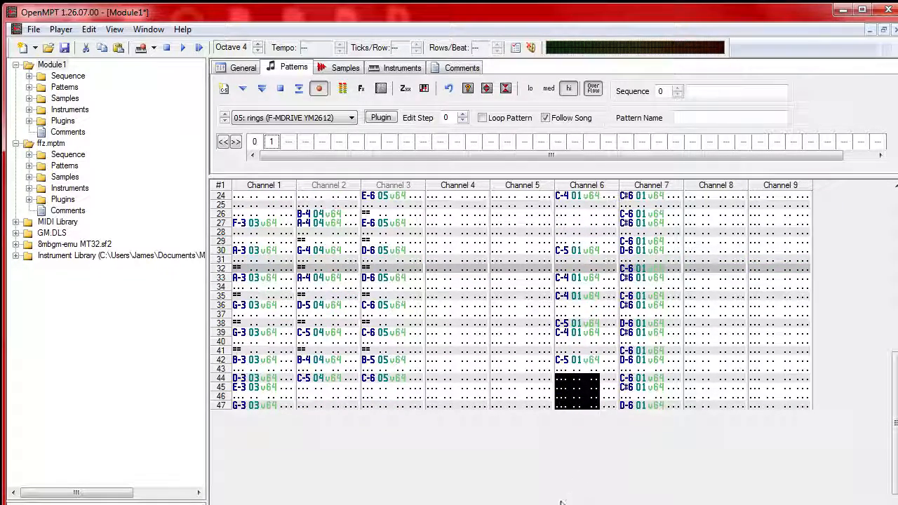
left_click(548, 380)
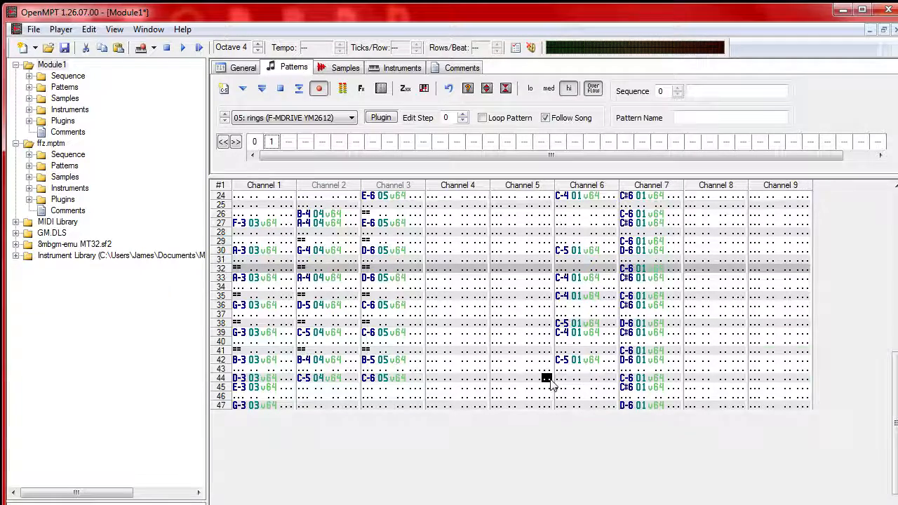
scroll(538, 453, "up", 13)
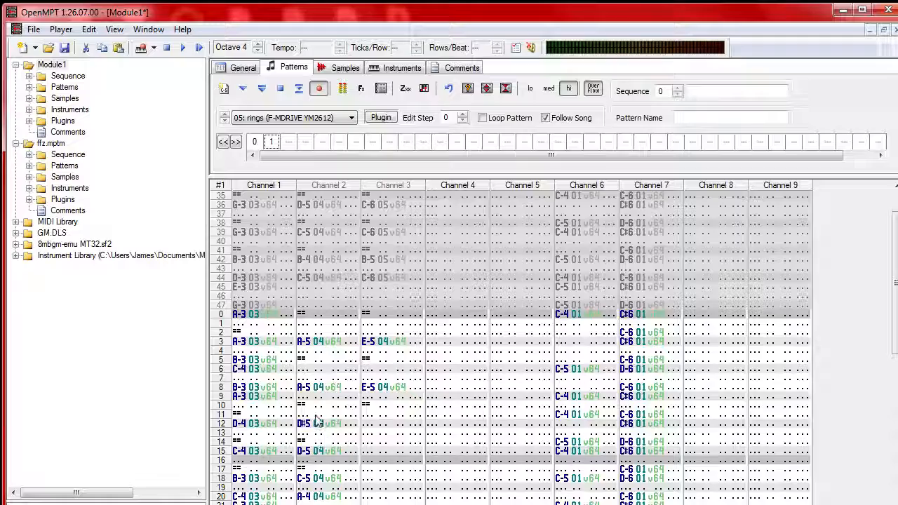
left_click(265, 90)
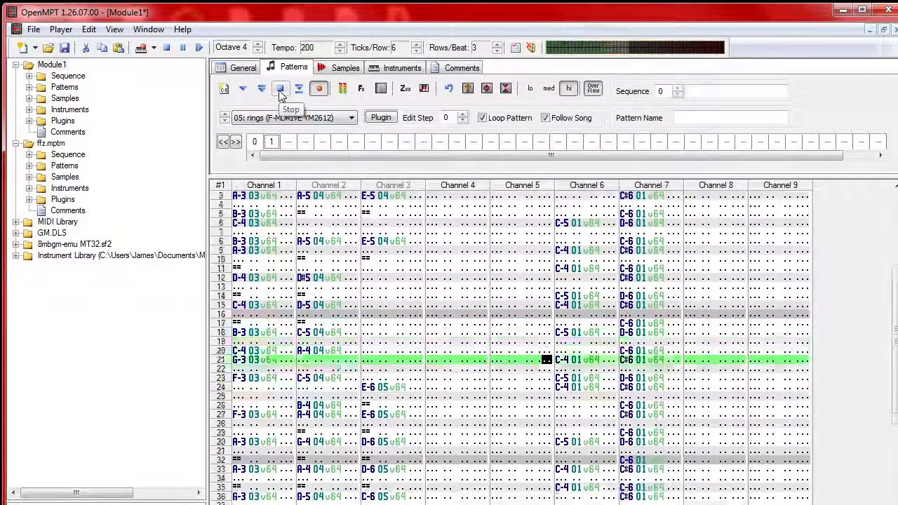
left_click(280, 91)
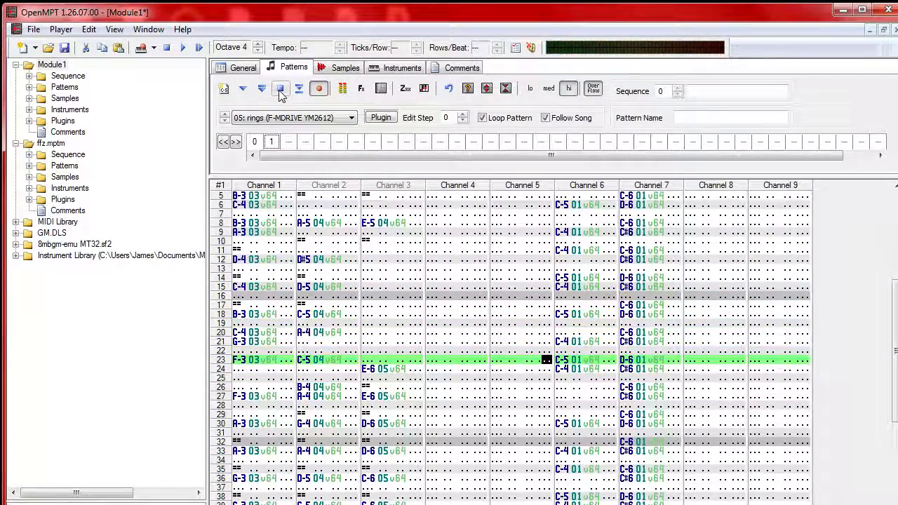
Step: Enter the bass note F-4 on rows 24 and 27 of Channel 1, with a note-off on row 26
left_click(240, 374)
key("r")
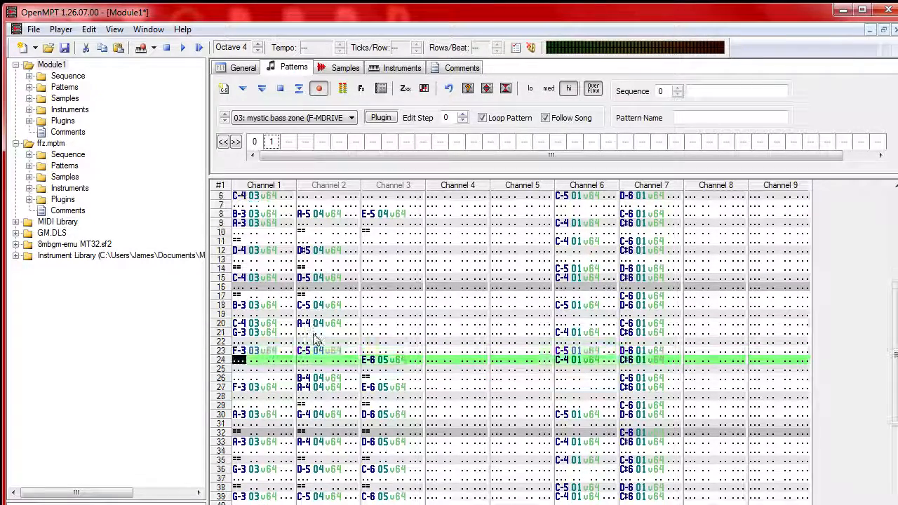
key("Down")
key("Down")
key("Down")
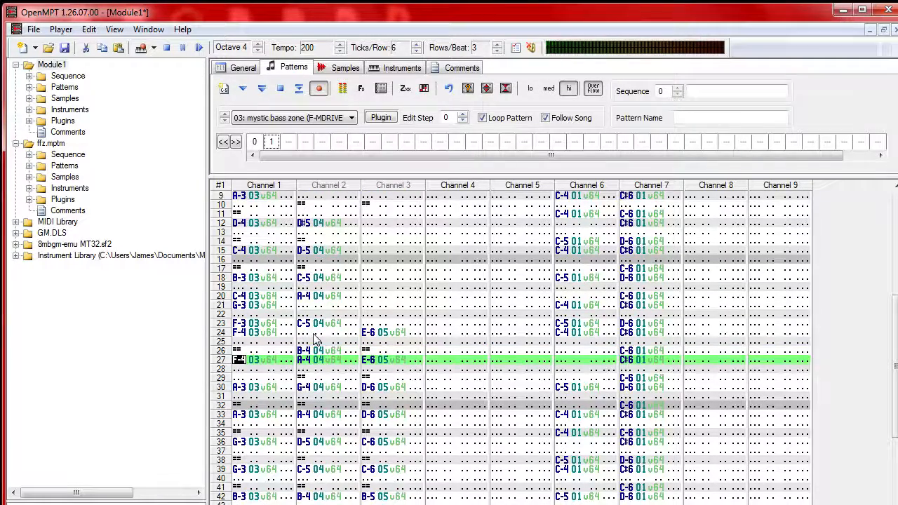
Step: Set Channel 1's bass to E-4 on row 30 and D-4 on row 32, with a note-off on row 33
key("Down")
key("Down")
key("Down")
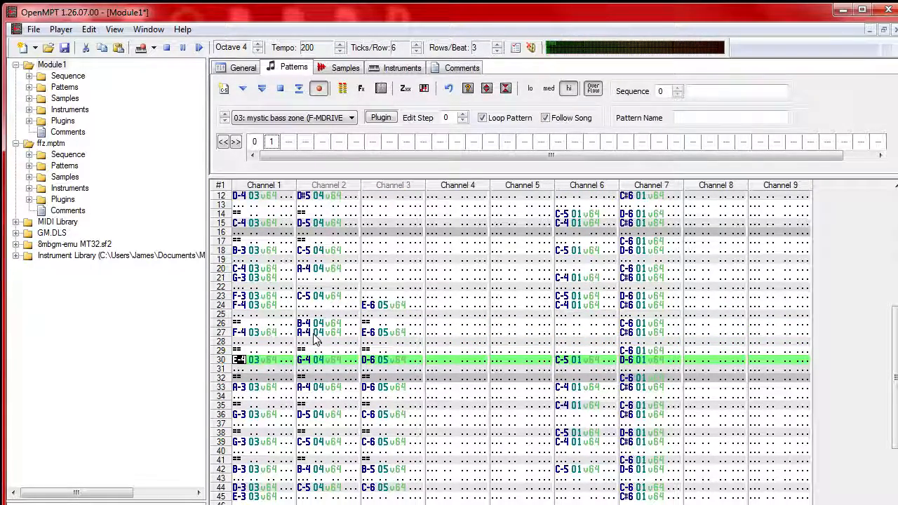
key("Down")
key("Down")
key("e")
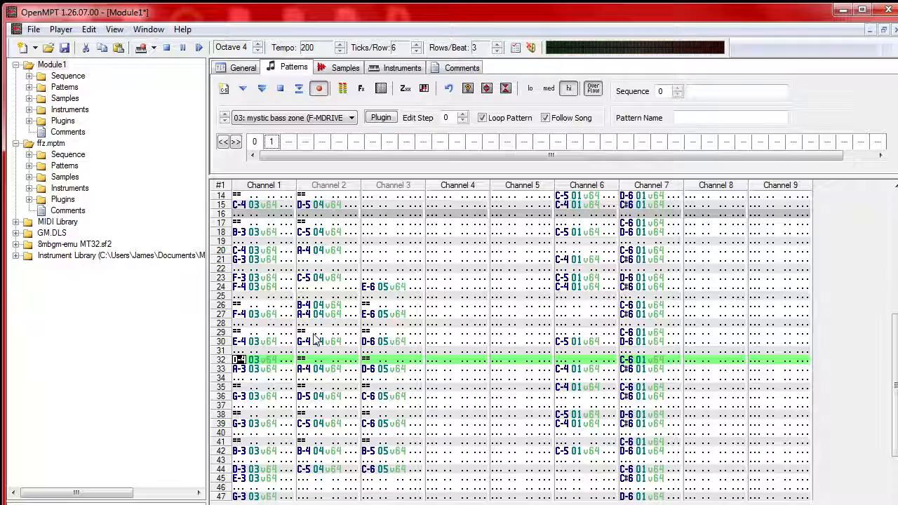
key("Down")
key("=")
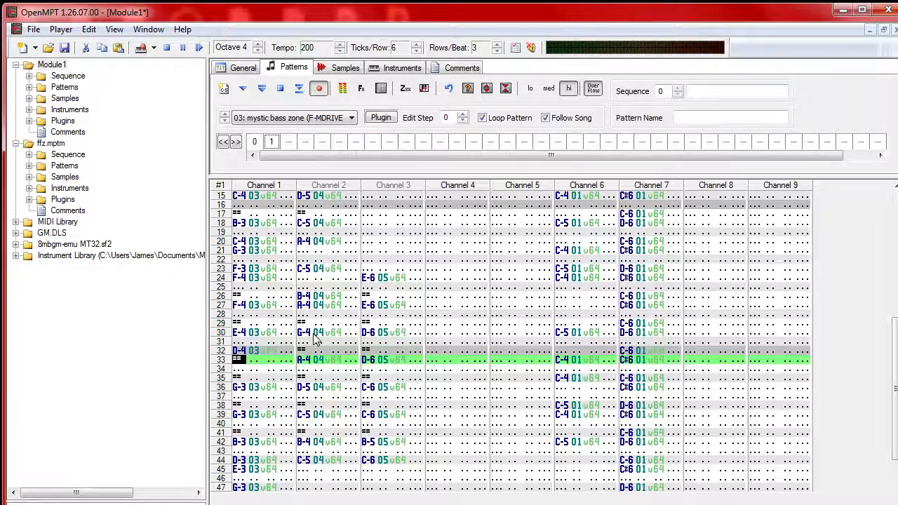
Step: Enter the bass note E-4 on row 35 of Channel 1 in pattern 1
key("Down")
key("Down")
key("e")
key("Down")
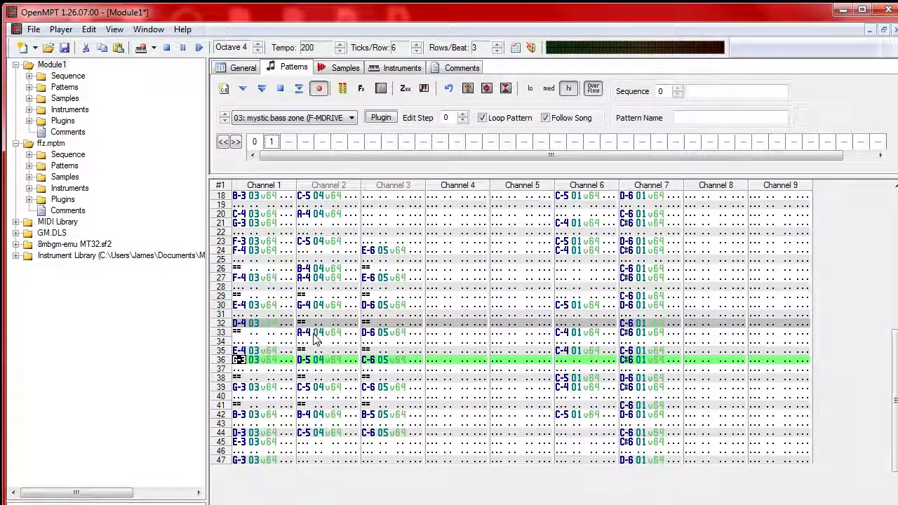
Step: Delete the old bass notes on rows 36 to 47 of Channel 1 and replay the pattern
key("BackSpace")
key("BackSpace")
key("BackSpace")
key("BackSpace")
key("BackSpace")
key("BackSpace")
key("BackSpace")
key("BackSpace")
key("BackSpace")
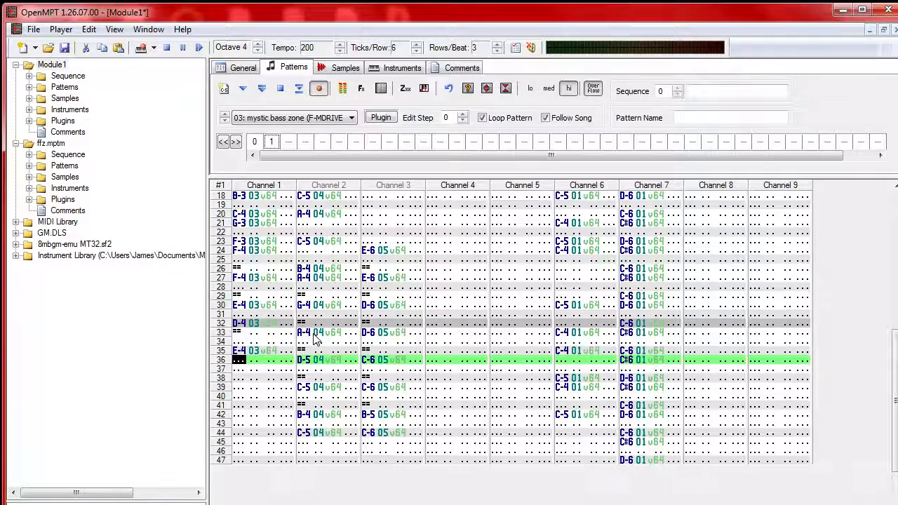
left_click(263, 87)
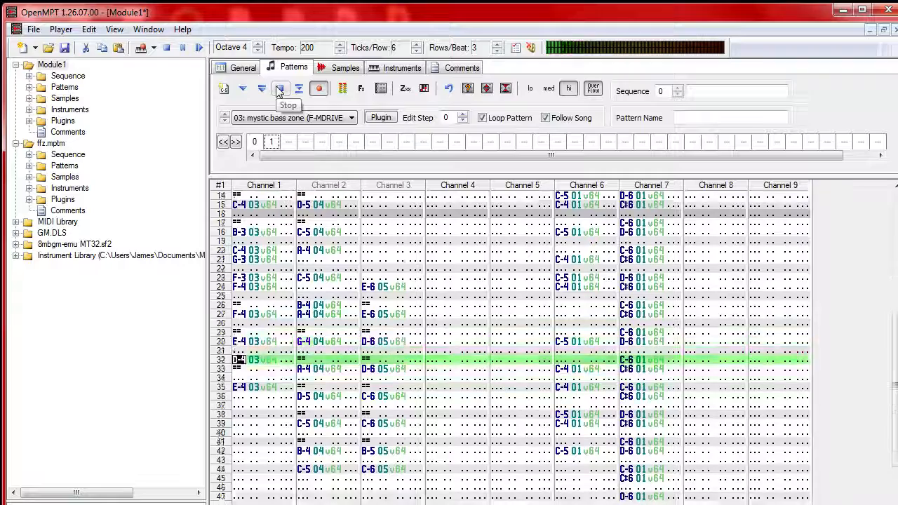
left_click(279, 89)
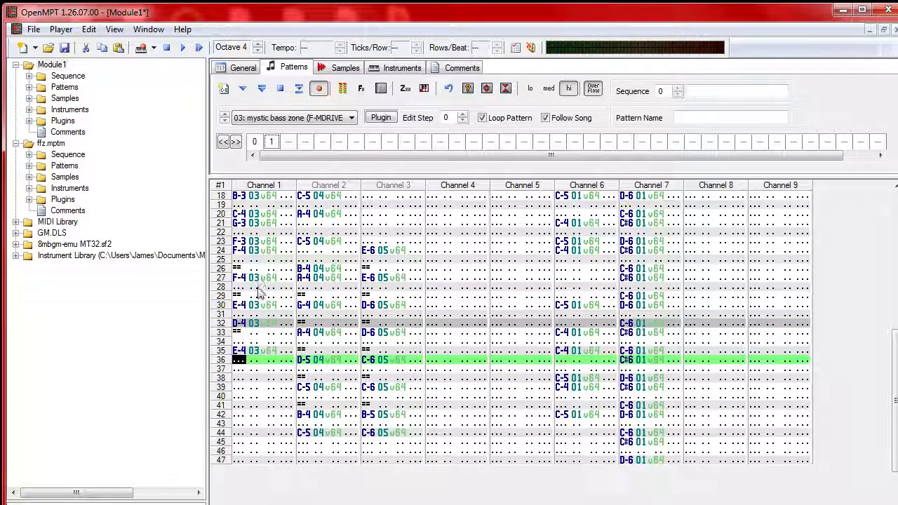
left_click(262, 88)
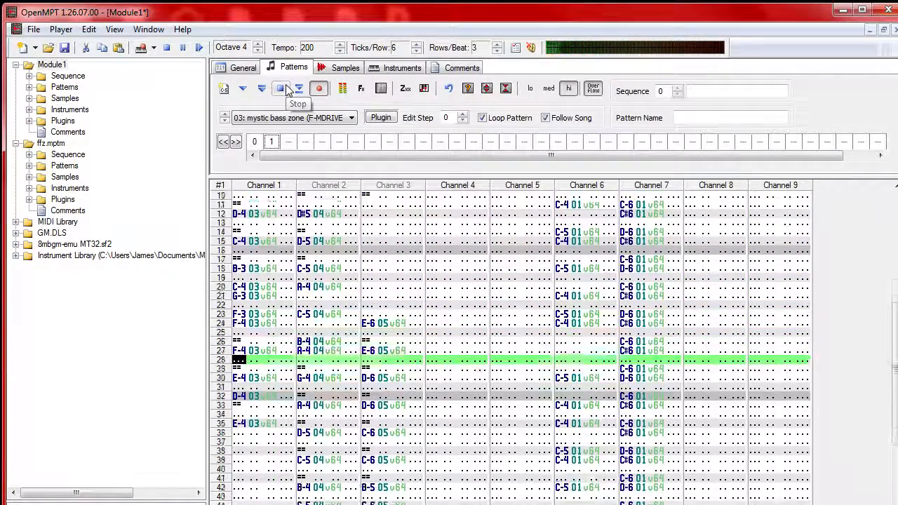
left_click(286, 90)
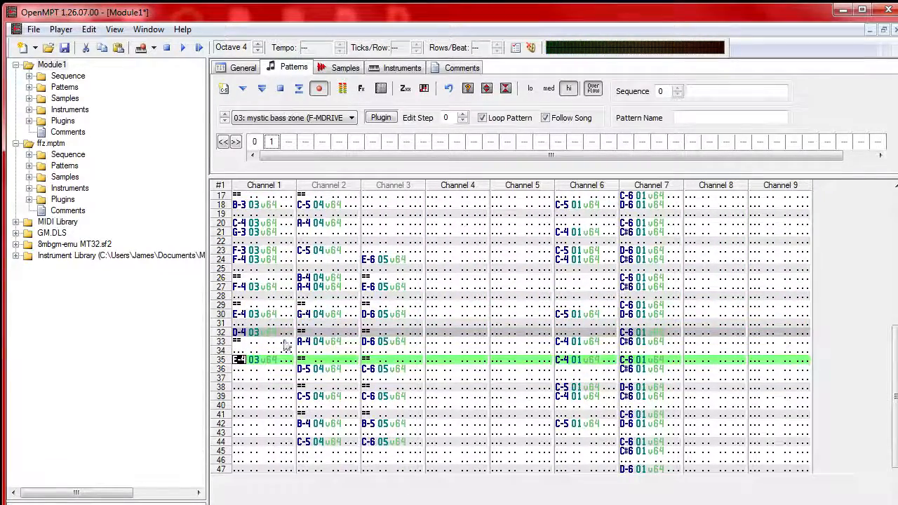
Step: Remove the note-off on row 33 of Channel 1 and replay the pattern
left_click(238, 340)
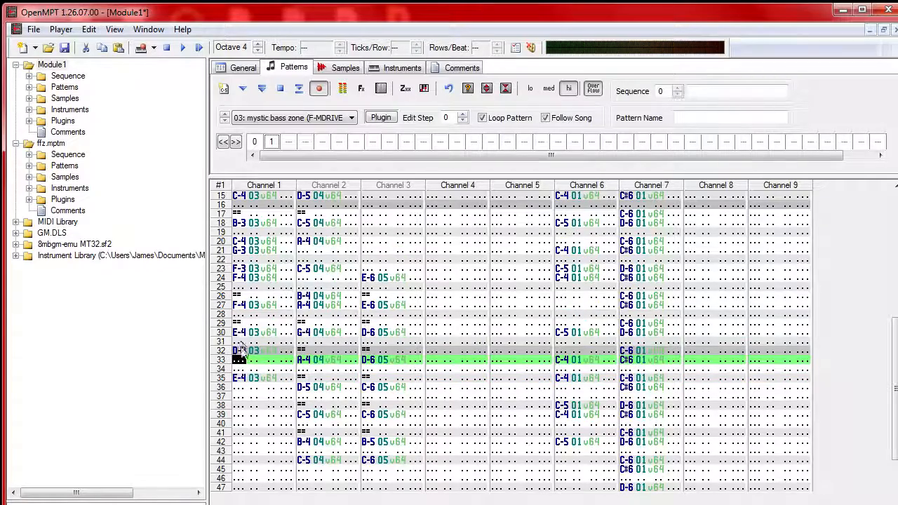
left_click(280, 89)
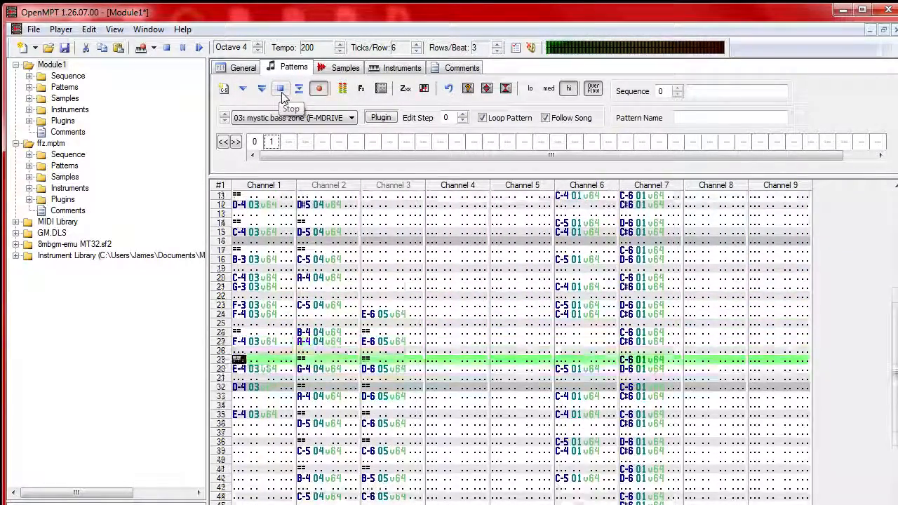
left_click(280, 90)
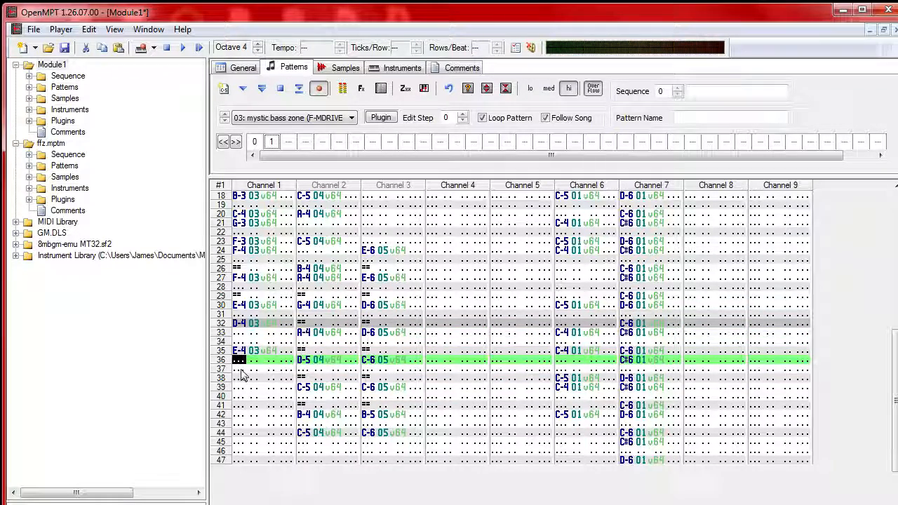
Step: Enter alternating bass notes in Channel 1, E-3 on rows 38 and 44 and G-3 on rows 40 and 46, and replay the pattern
key("F5")
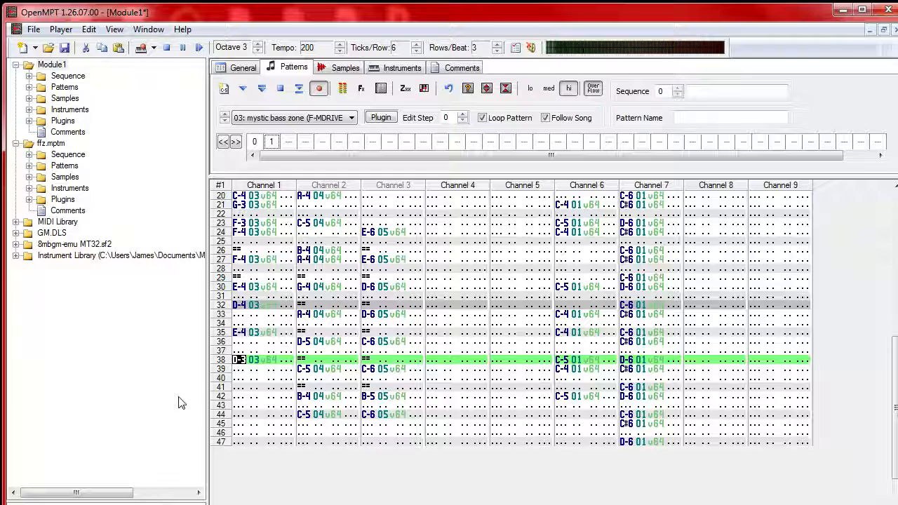
key("g")
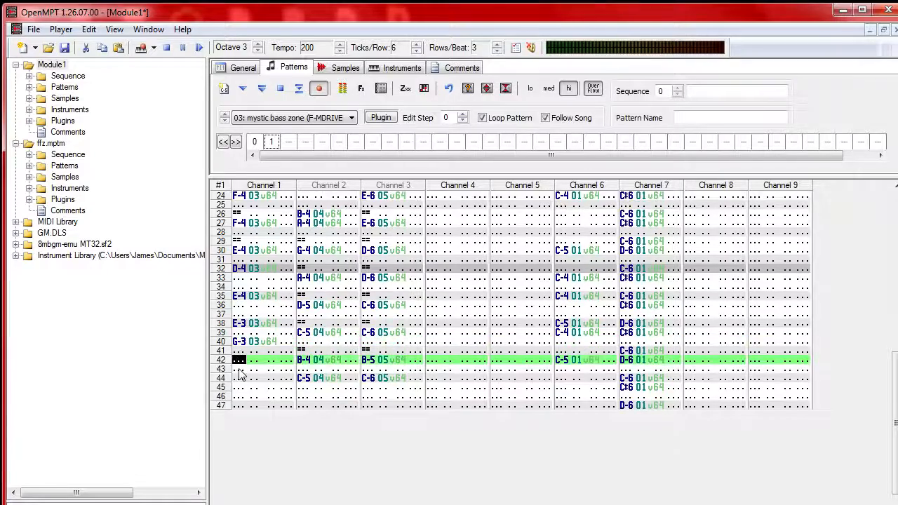
left_click(240, 379)
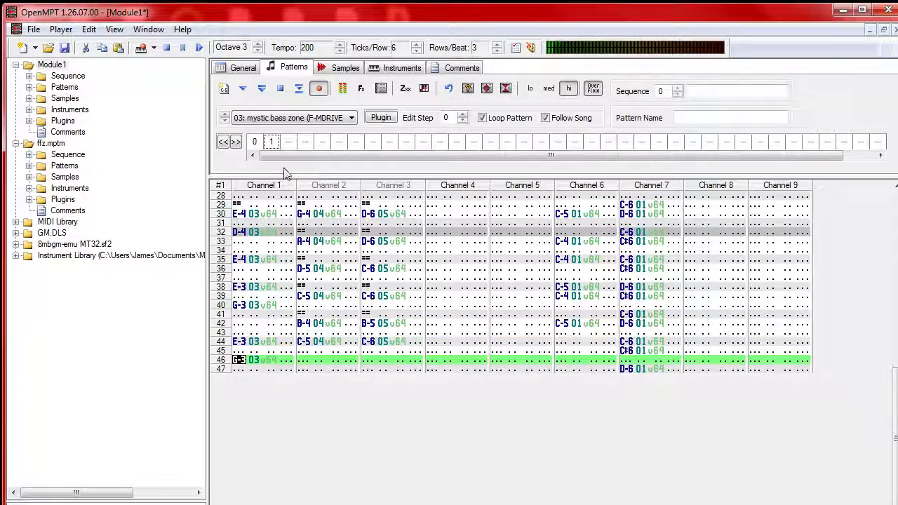
left_click(276, 92)
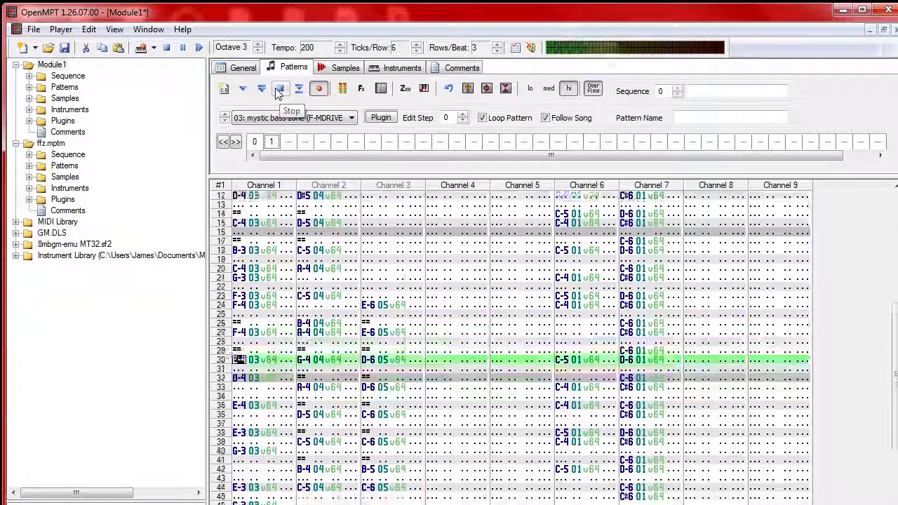
left_click(278, 90)
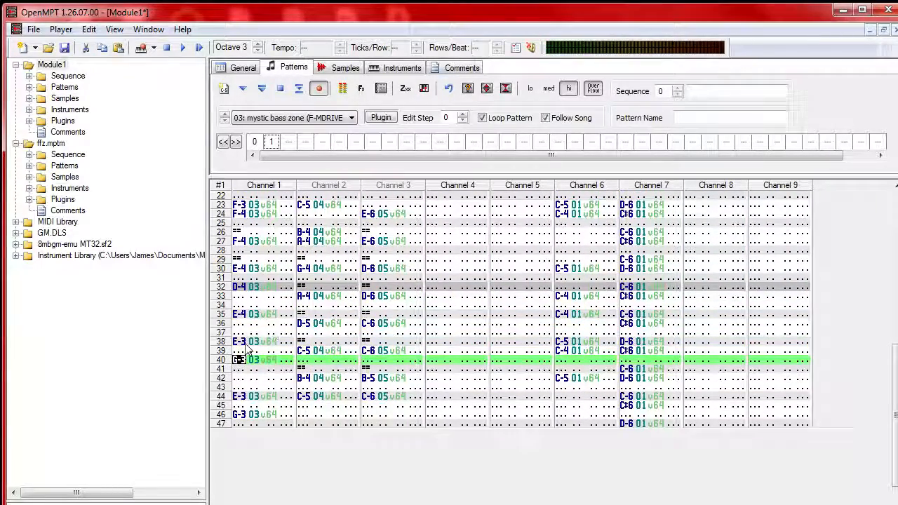
Step: Pull the Channel 1 bass notes upward so E-3 sits on rows 38 and 41 and G-3 on rows 39 and 42
key("BackSpace")
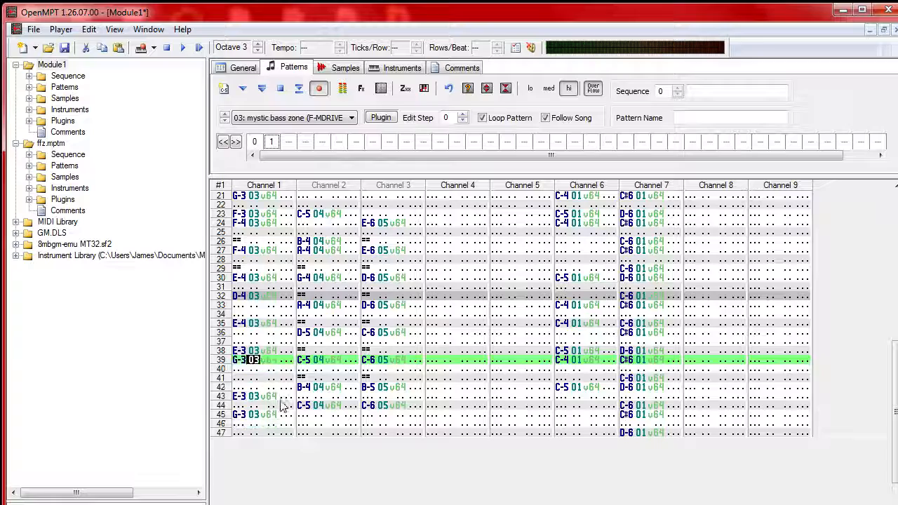
left_click(266, 367)
key("BackSpace")
key("BackSpace")
left_click(265, 386)
key("BackSpace")
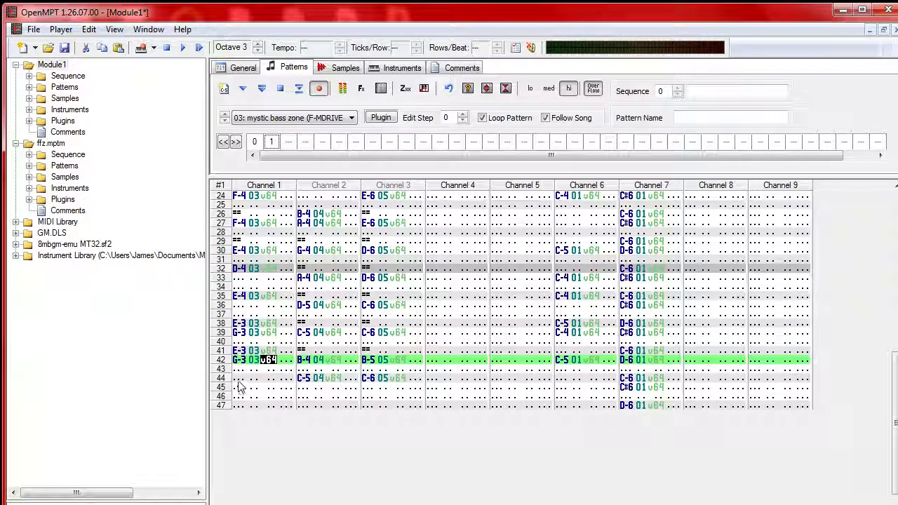
Step: Try E-4, G-3 and G#3 as the bass note on row 44 of Channel 1 and replay the pattern
left_click(238, 382)
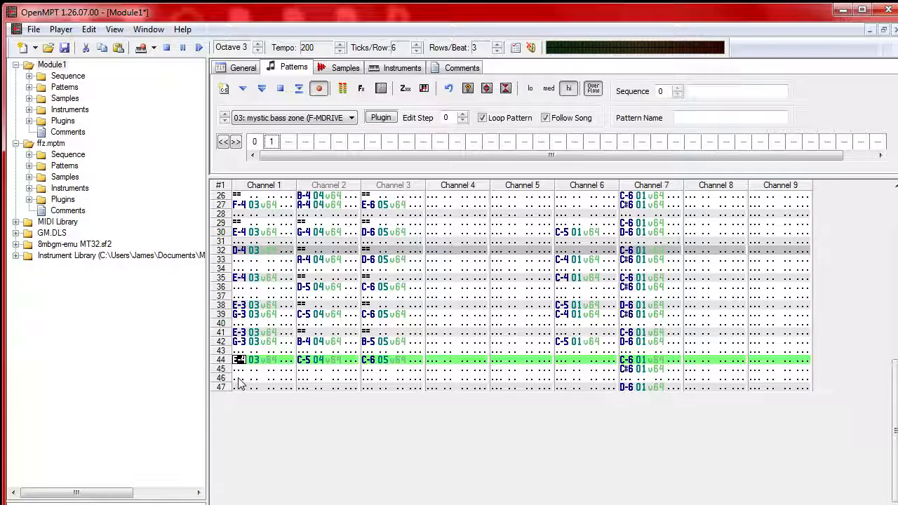
key("y")
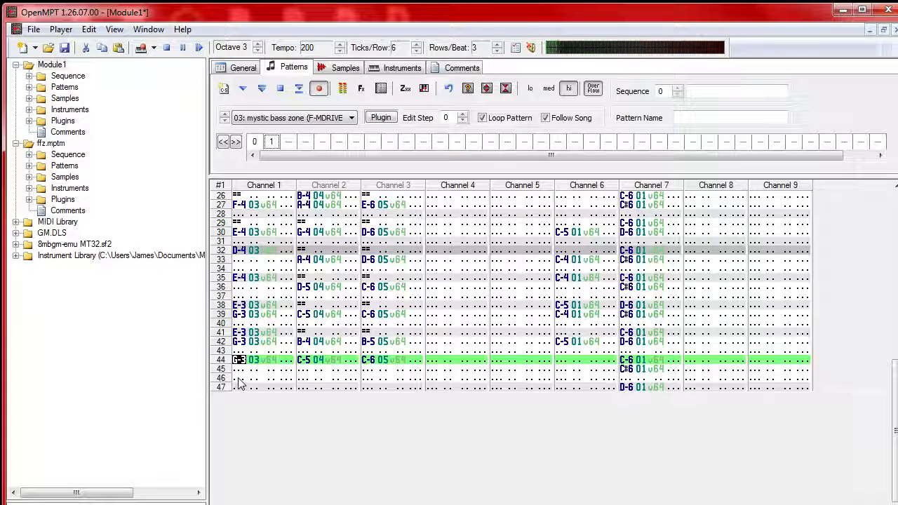
key("o")
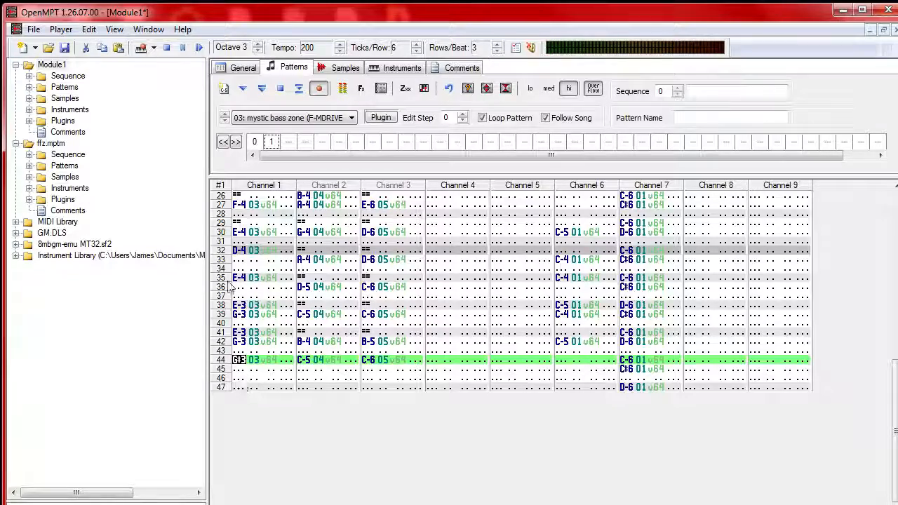
left_click(262, 89)
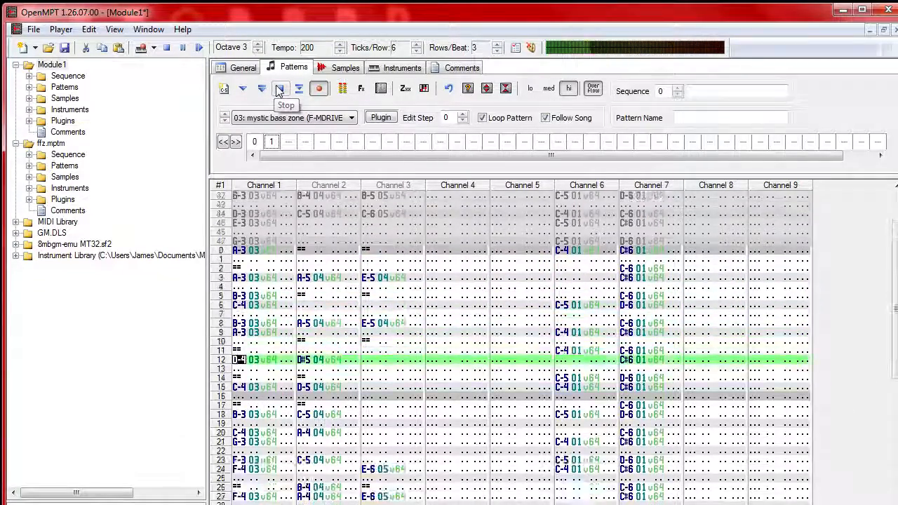
Step: Turn off song following and try E-3 on row 44 and G-3 on row 45 of Channel 1
left_click(557, 121)
scroll(390, 313, "down", 9)
scroll(259, 422, "up", 2)
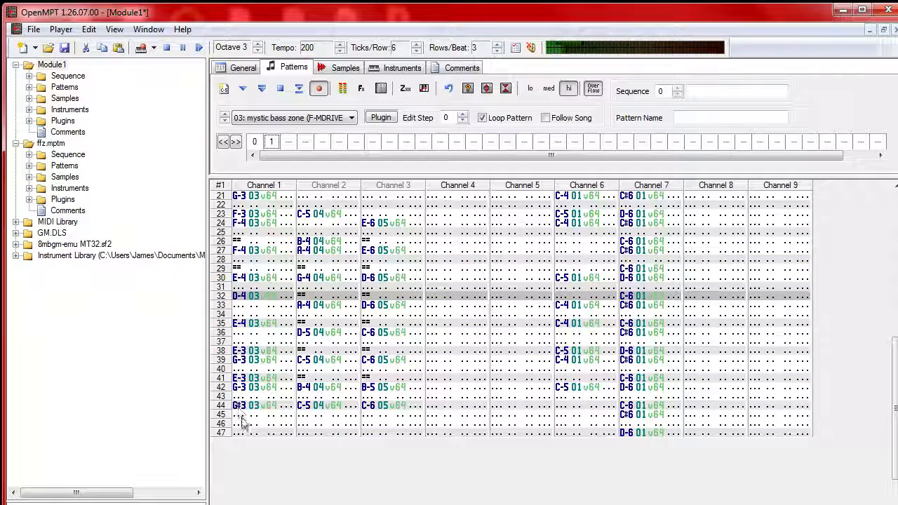
left_click(240, 407)
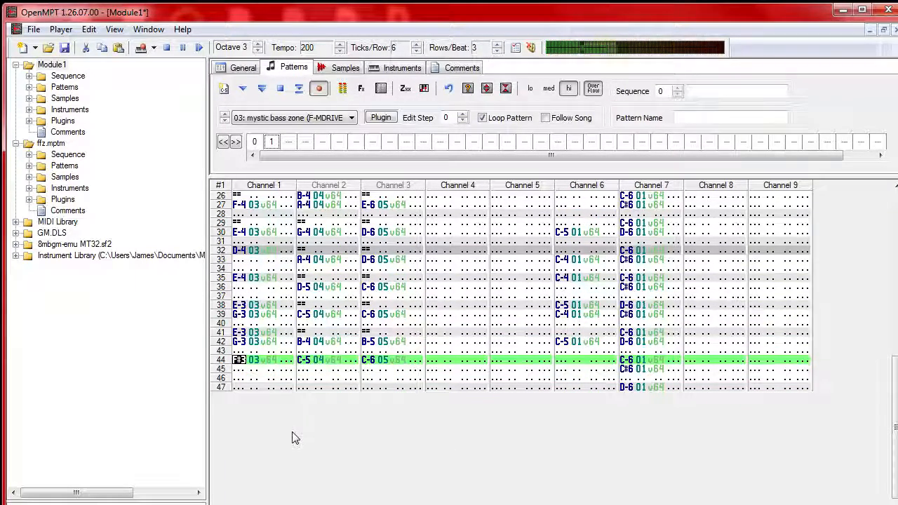
key("Down")
key("i")
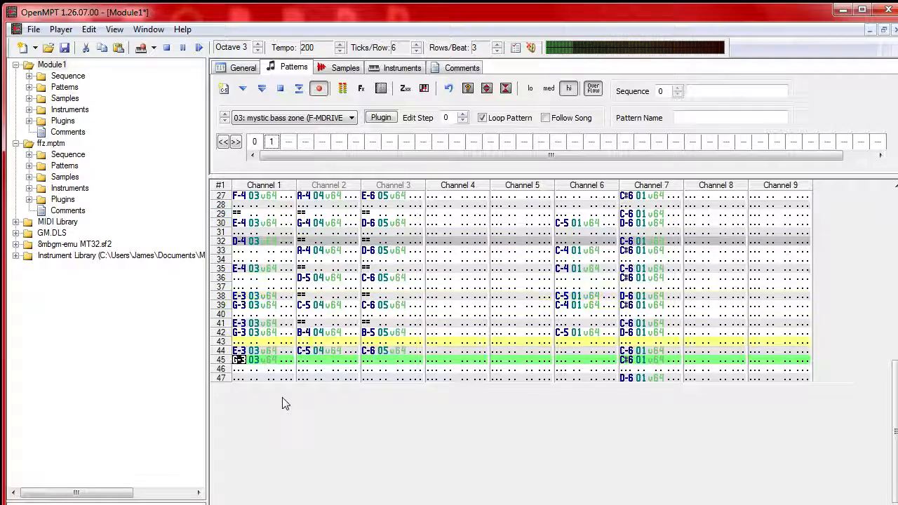
Step: Clear the bass note on row 44 of Channel 1 and set row 45 to G#3
key("Down")
key("Up")
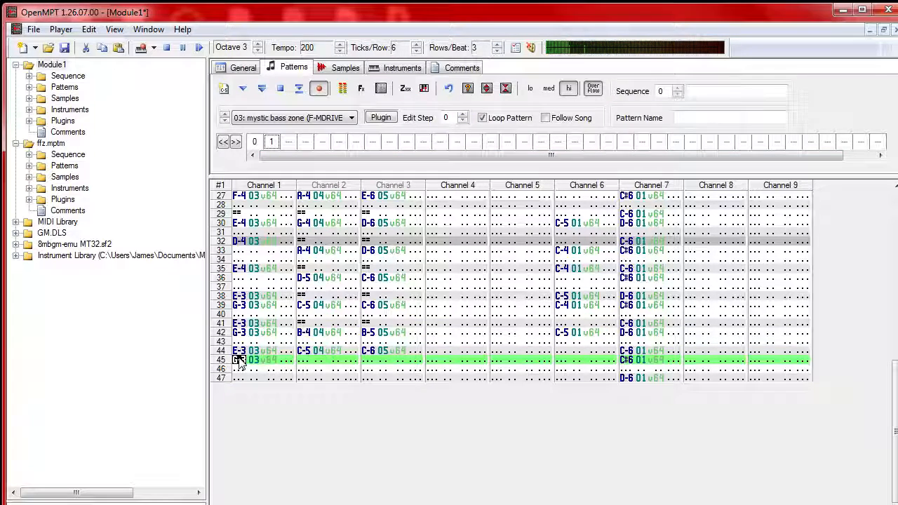
key("Up")
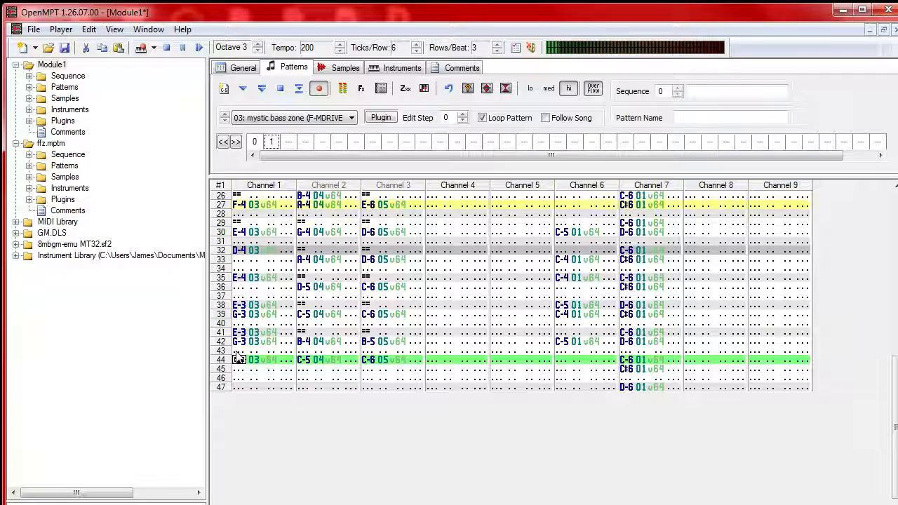
key("Insert")
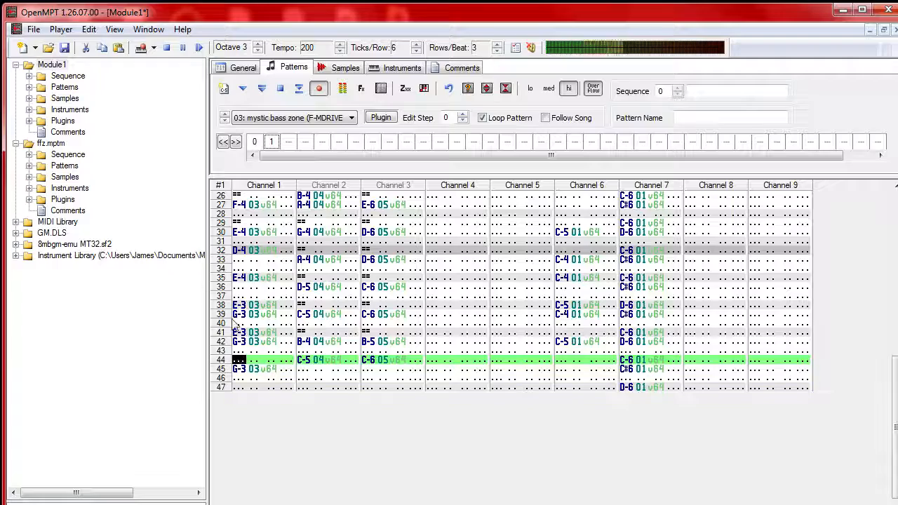
key("Down")
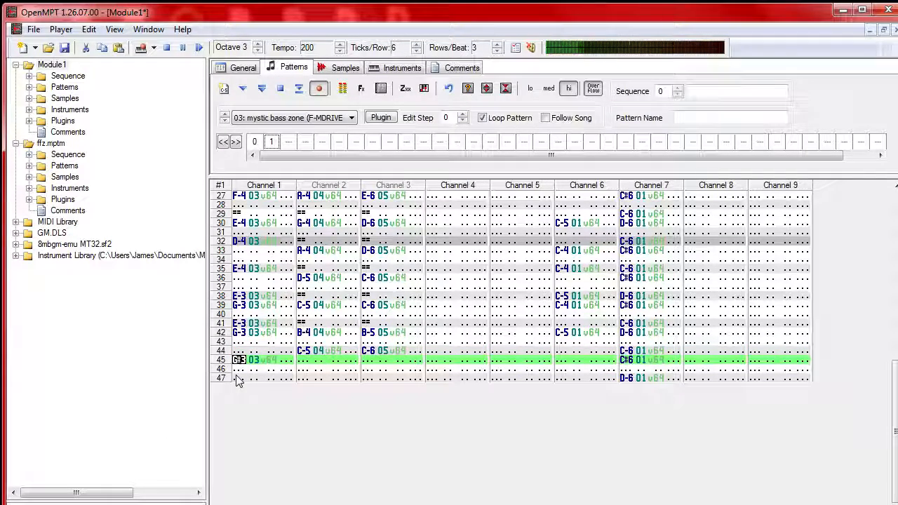
Step: Turn off pattern looping and turn on song following to hear both patterns in sequence
left_click(511, 118)
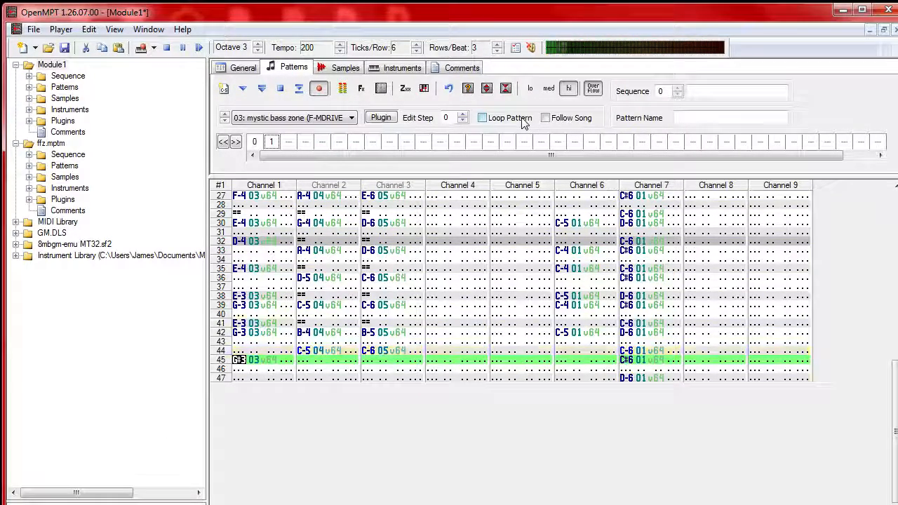
left_click(567, 119)
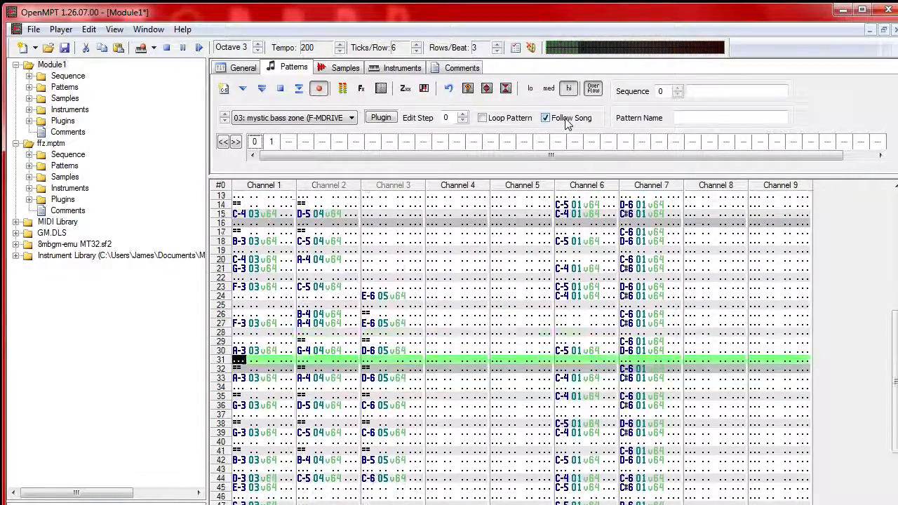
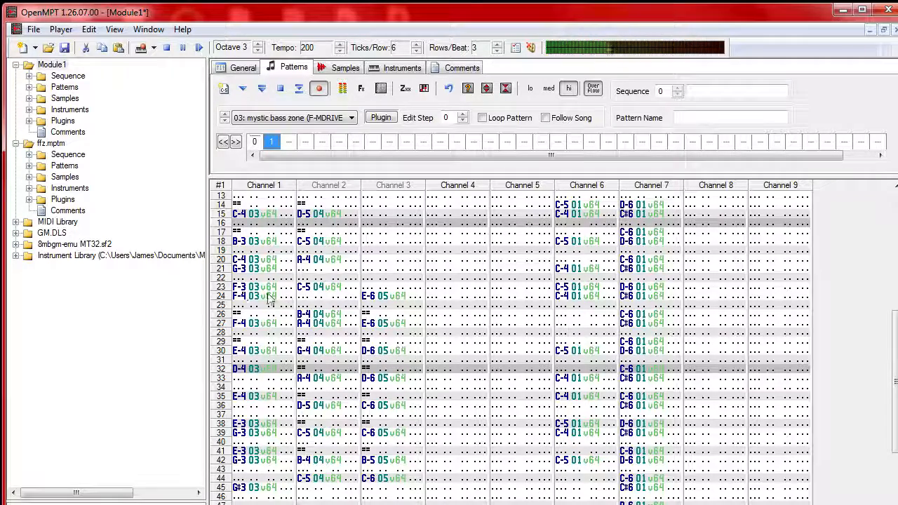
Step: Clear Channel 2 from row 24 to the end of pattern 1 and unmute Channel 3
left_click_drag(303, 300, 329, 500)
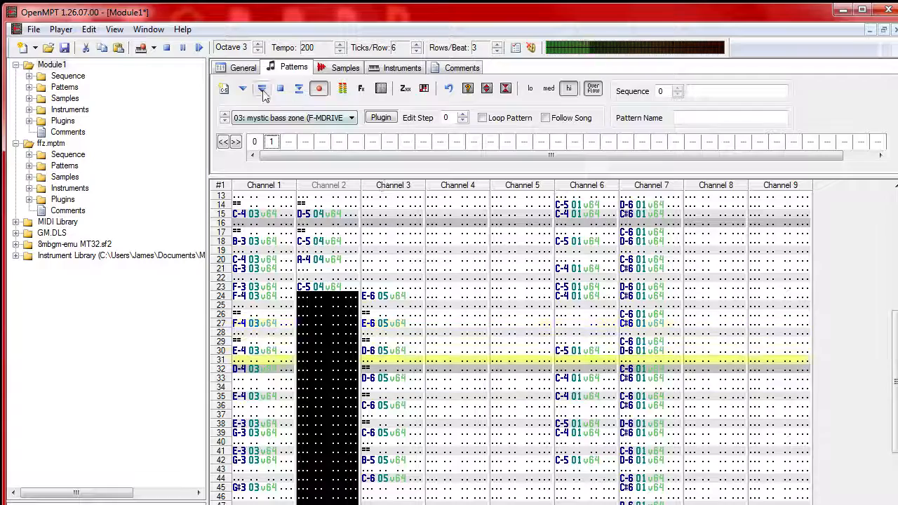
left_click(373, 299)
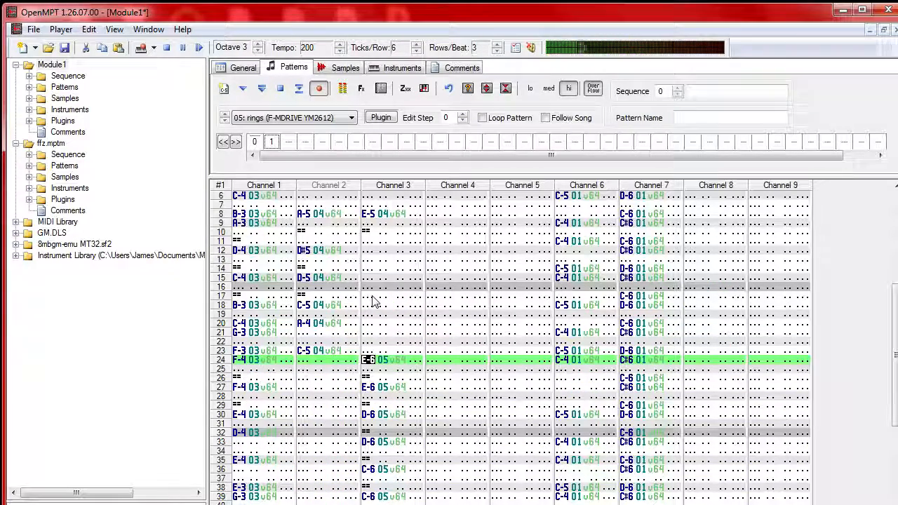
left_click(281, 89)
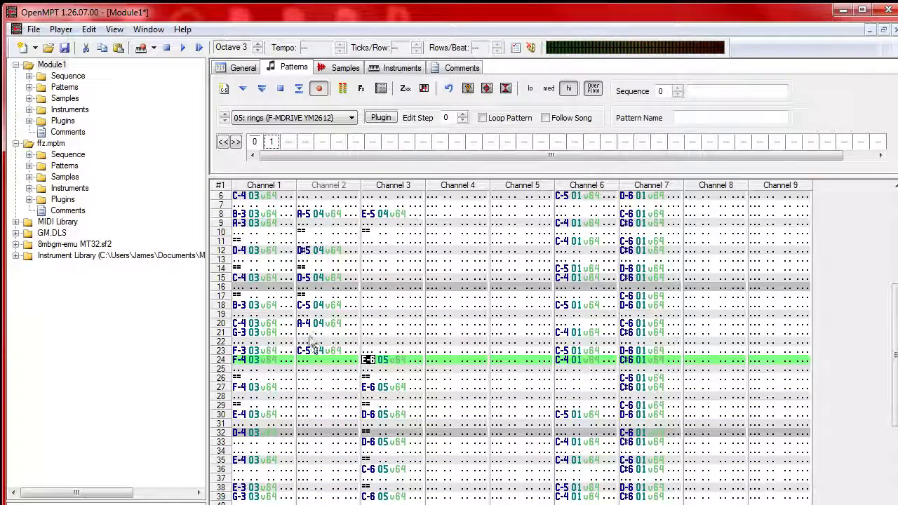
Step: Transpose the Channel 3 notes of pattern 1 from row 24 to the end up one semitone
key("F5")
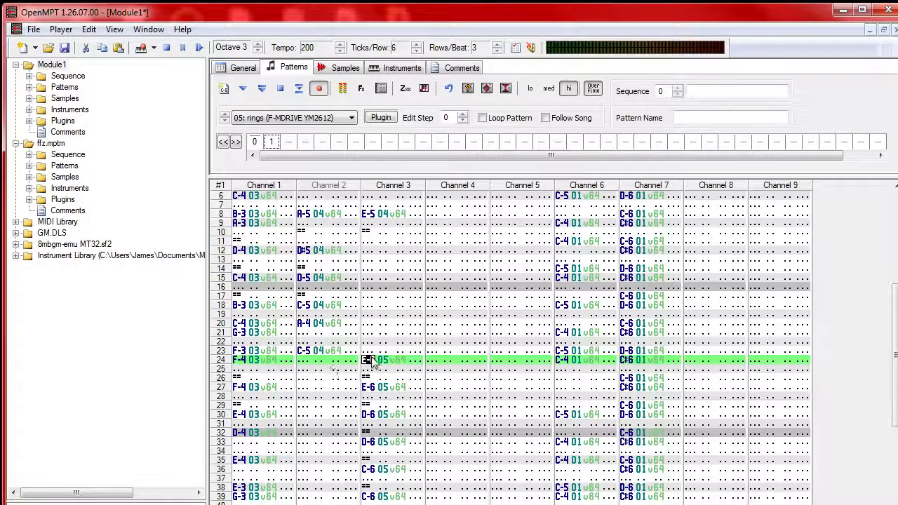
left_click_drag(377, 362, 374, 483)
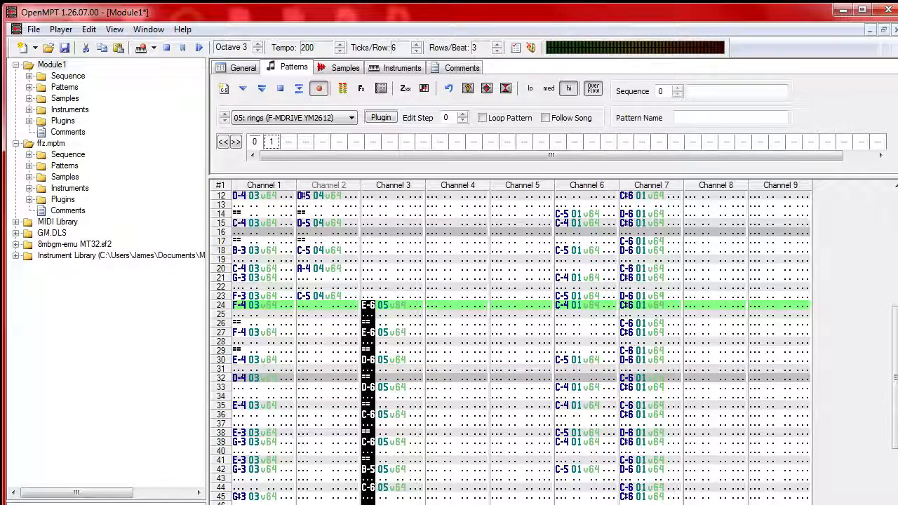
key("ctrl+q")
left_click(368, 361)
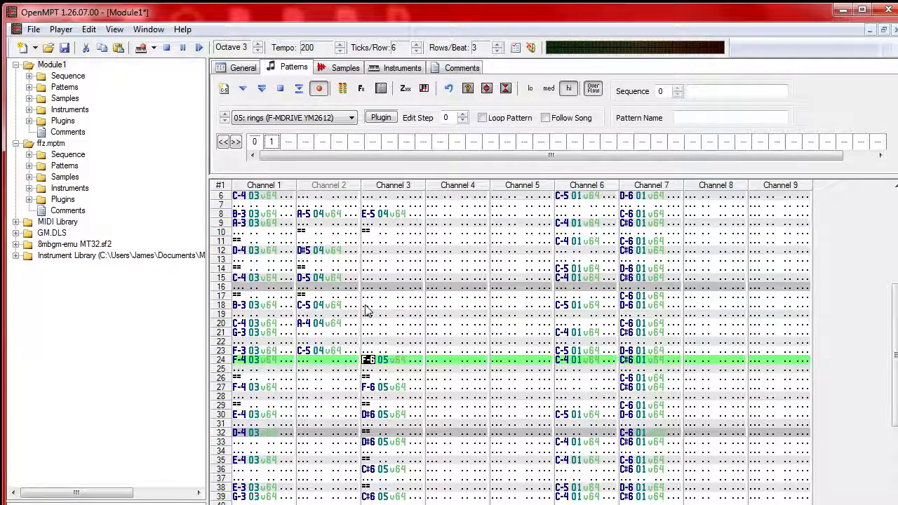
Step: Set rows 30 and 33 of Channel 3 to E-6 and row 36 to D-6
key("ctrl+a")
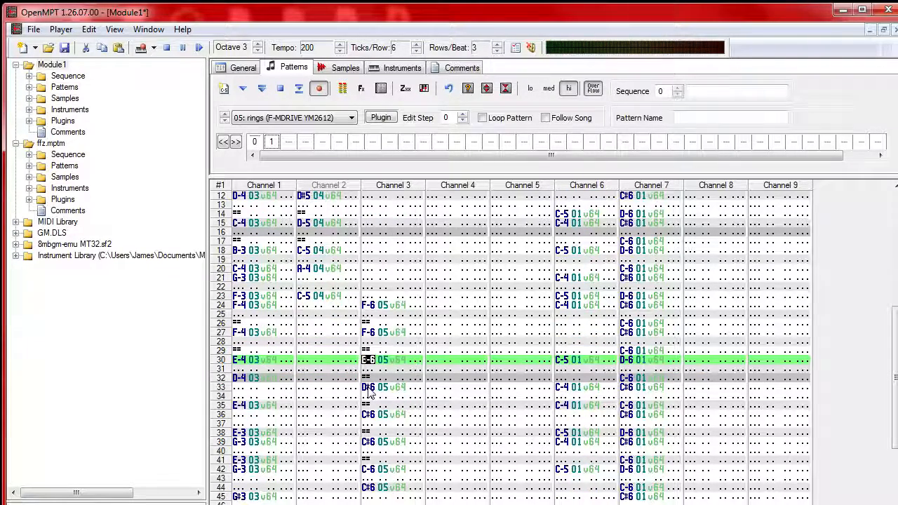
left_click(370, 391)
key("ctrl+q")
left_click(370, 390)
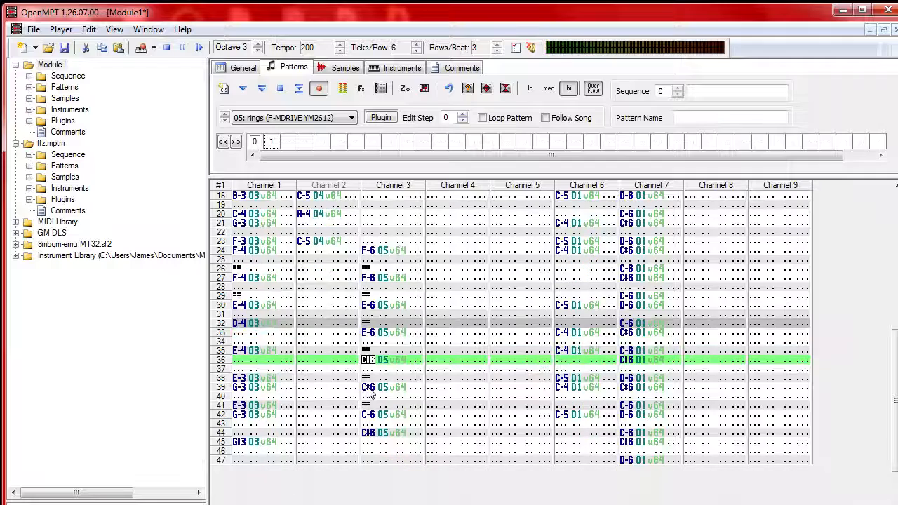
key("ctrl+q")
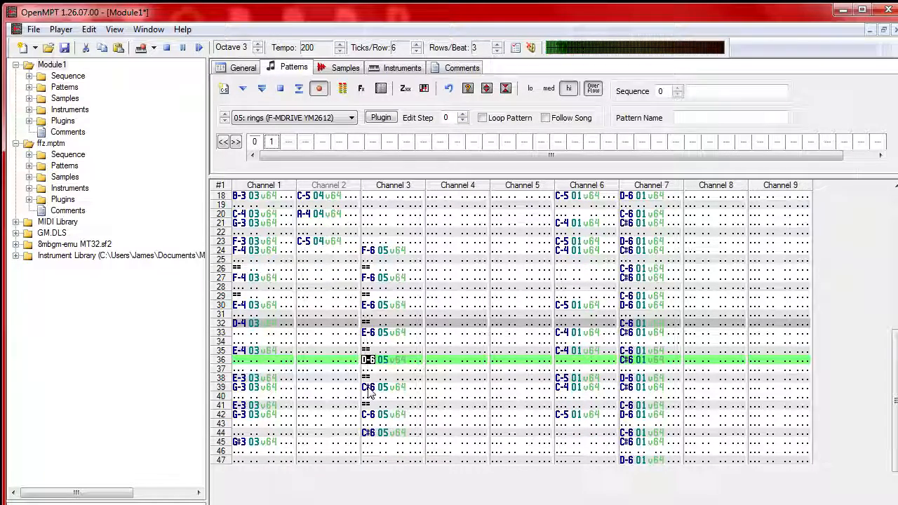
Step: Set rows 39, 42 and 44 of Channel 3 to C-6, B-5 and C-6, and play back the pattern
left_click(370, 390)
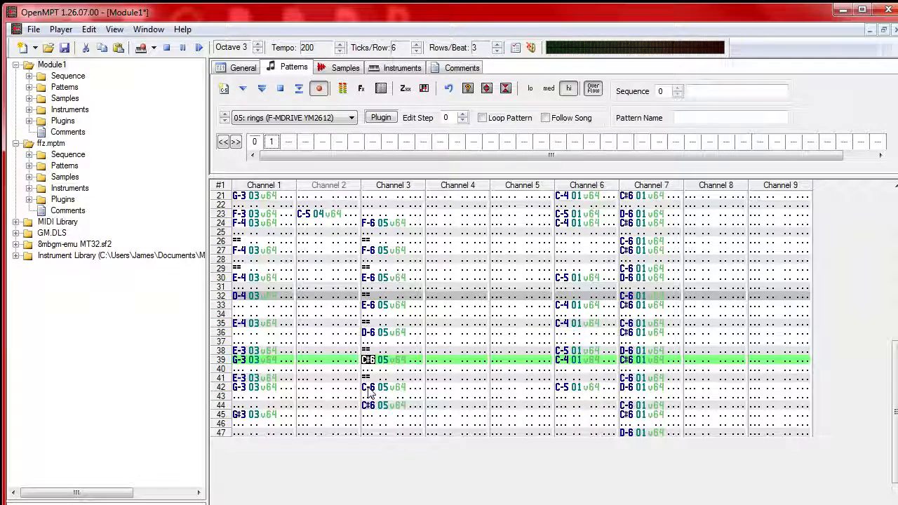
left_click(370, 391)
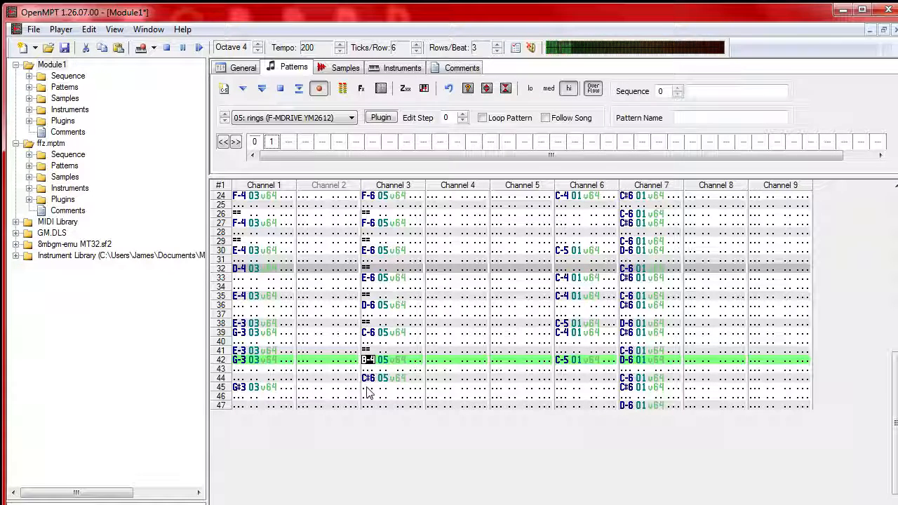
key("backslash")
key("Down")
key("Down")
key("z")
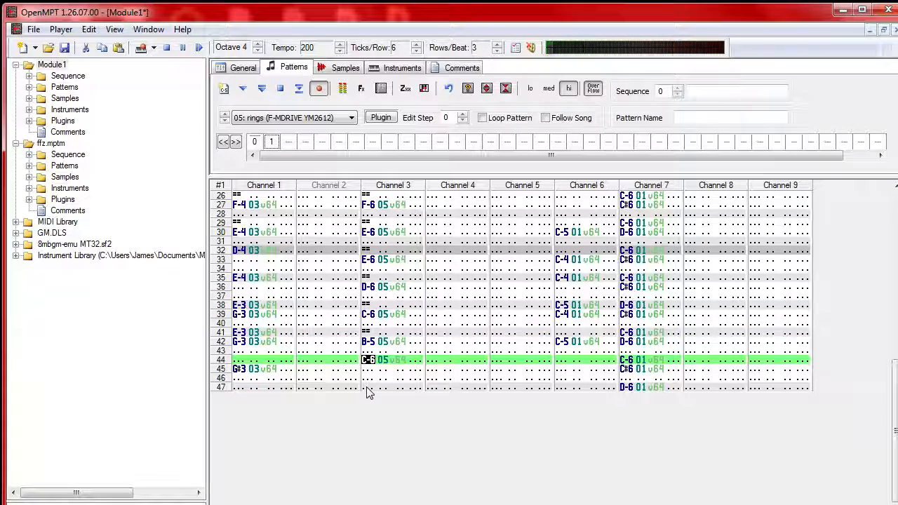
left_click(262, 88)
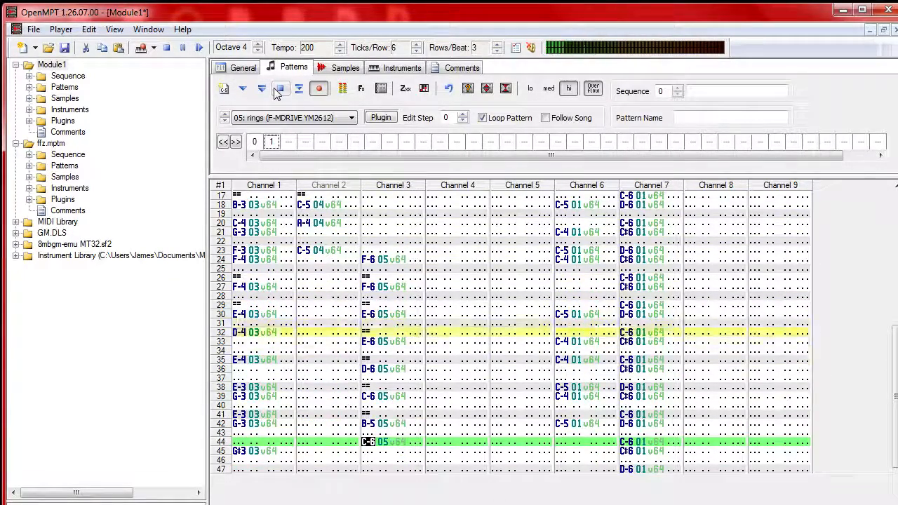
left_click(279, 89)
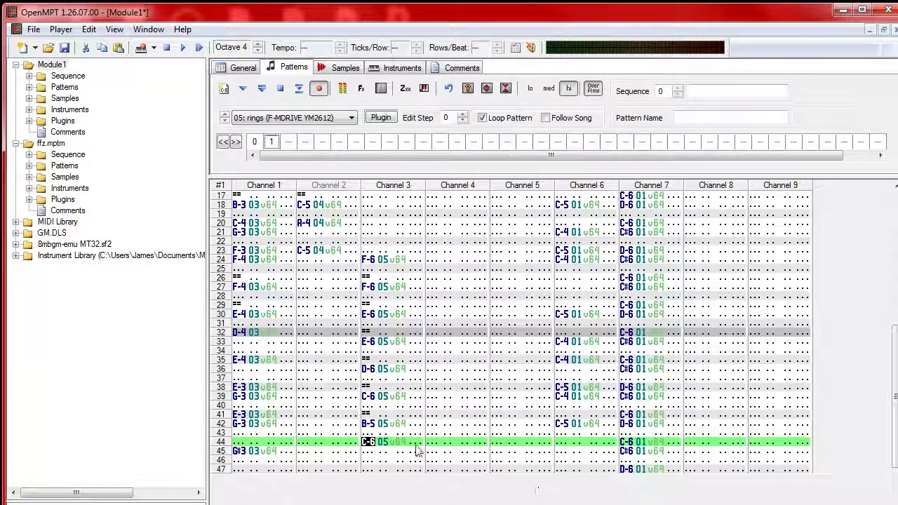
Step: Insert a note-off on row 24 of Channel 2 and play the song with song following on
scroll(394, 428, "up", 8)
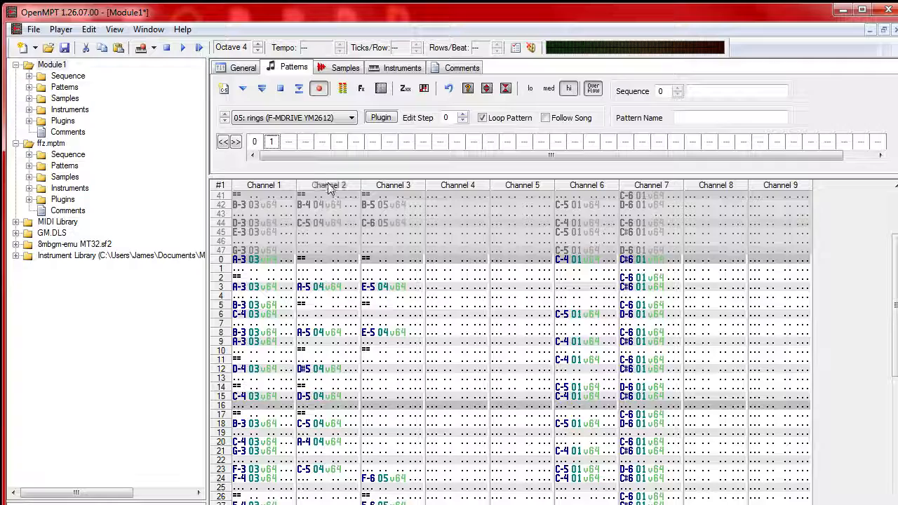
left_click(310, 482)
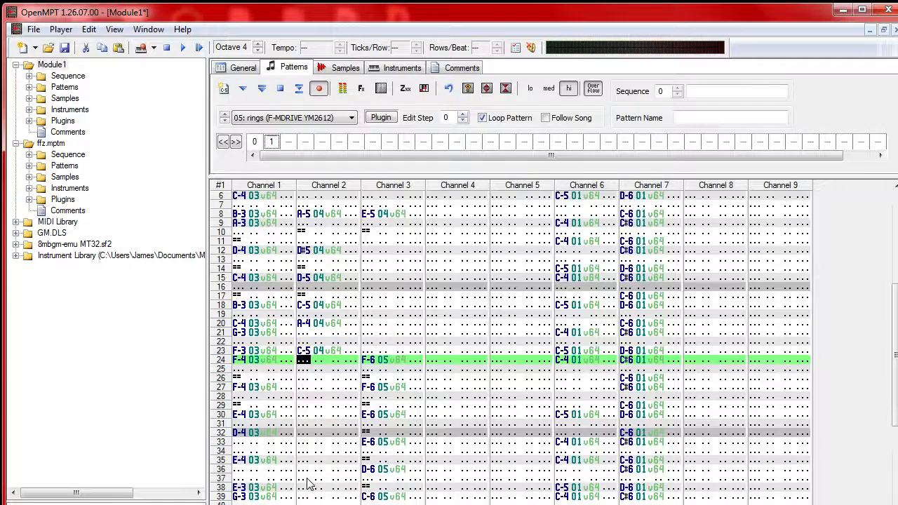
left_click(200, 48)
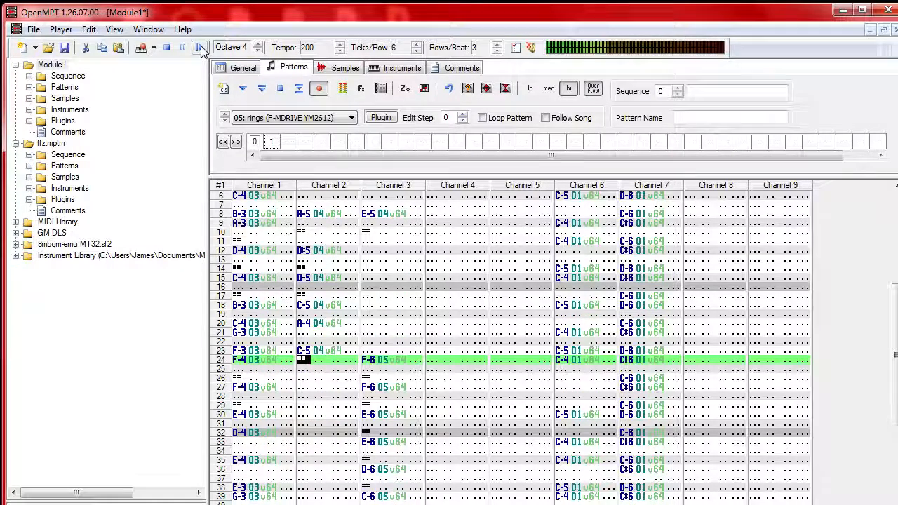
left_click(585, 119)
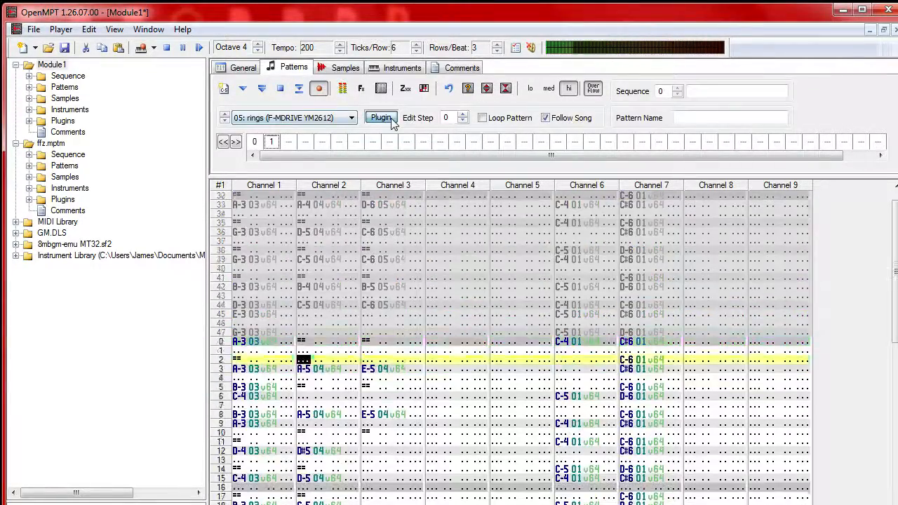
Step: Inspect the rings instrument's plugin editor, stop playback and look over the notes of pattern 0
left_click(392, 120)
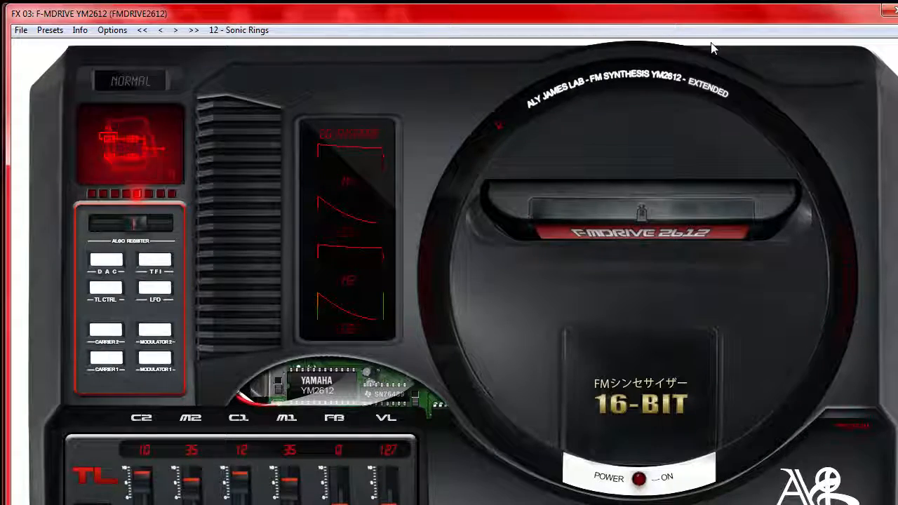
left_click(892, 22)
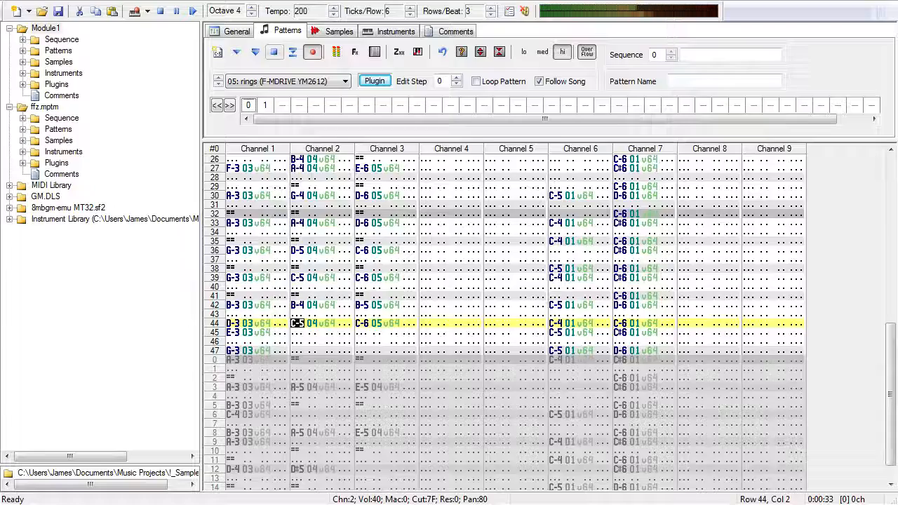
left_click(273, 53)
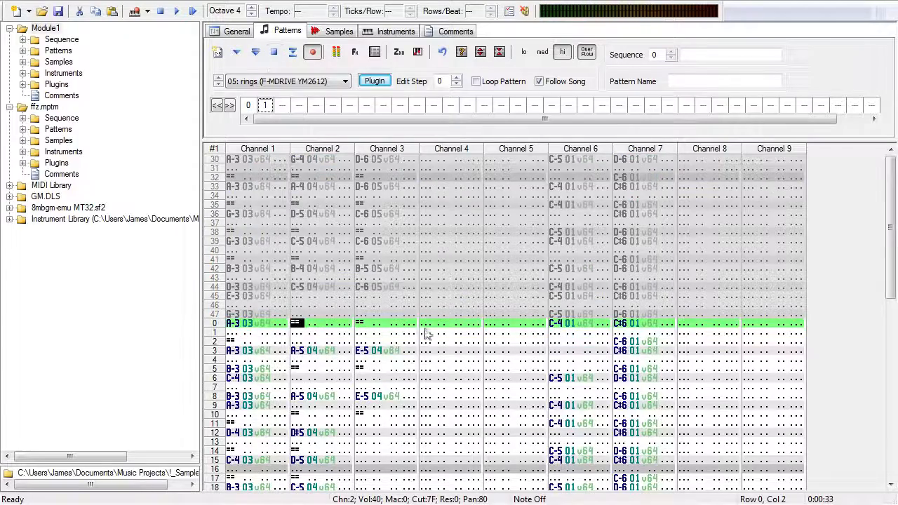
scroll(414, 327, "up", 3)
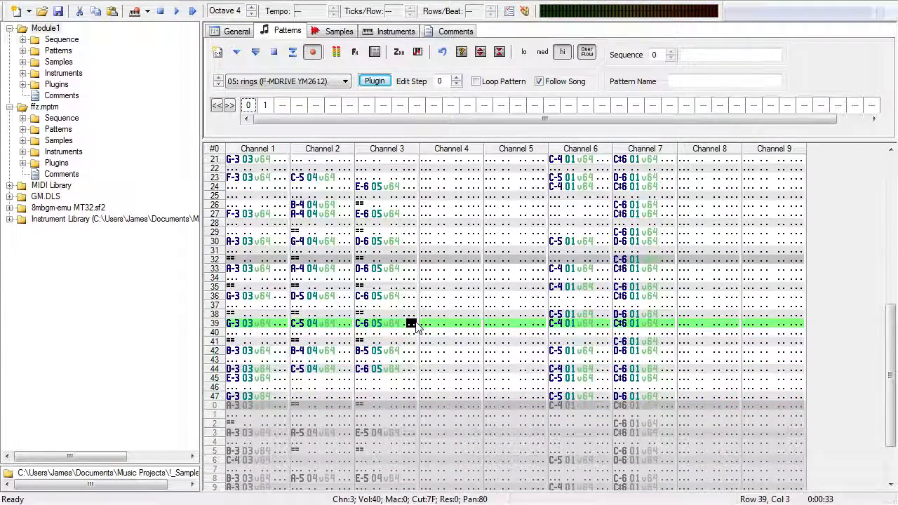
scroll(374, 379, "up", 6)
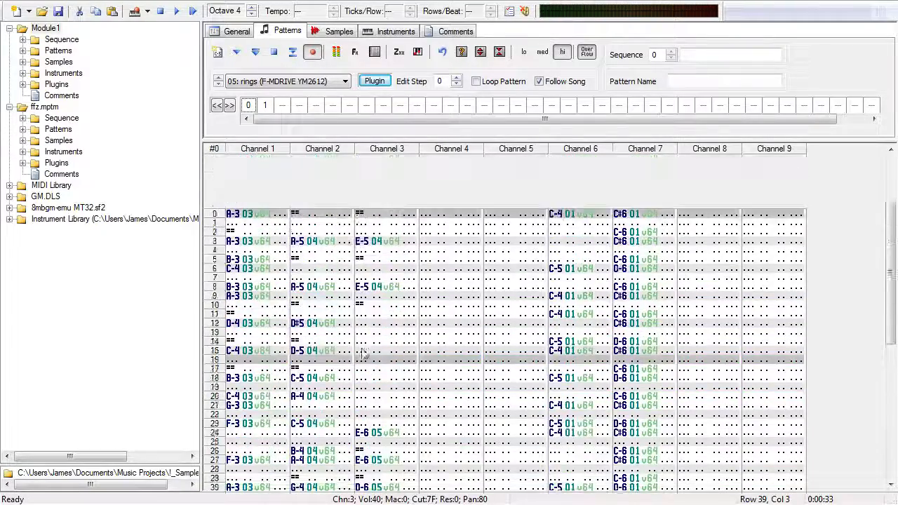
scroll(362, 353, "up", 3)
scroll(333, 248, "down", 4)
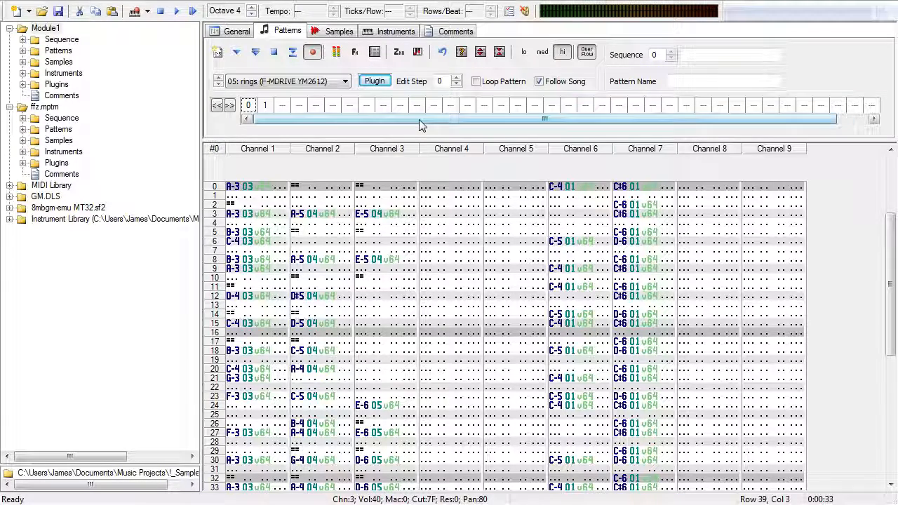
Step: Create a new instrument 6 and load the SPSG plugin for it in slot FX4
left_click(397, 31)
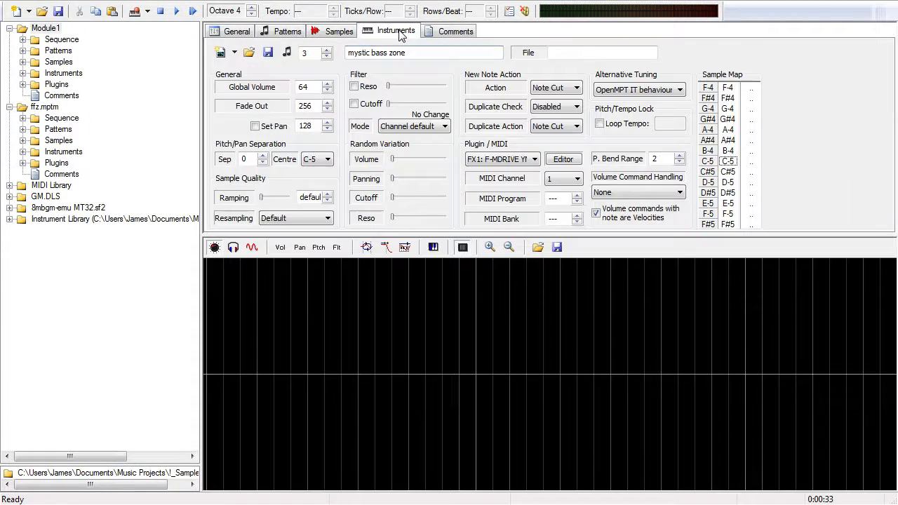
left_click(221, 54)
left_click(500, 159)
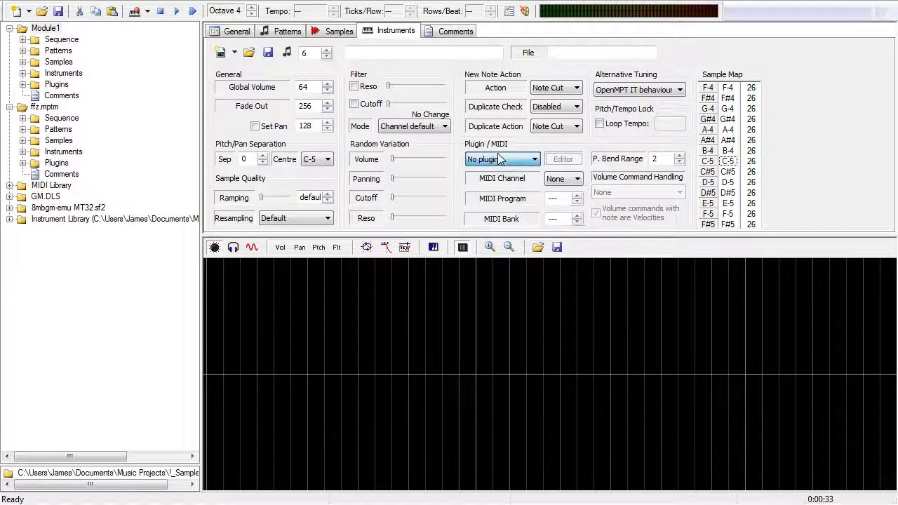
key("Down")
key("Down")
key("Down")
key("Down")
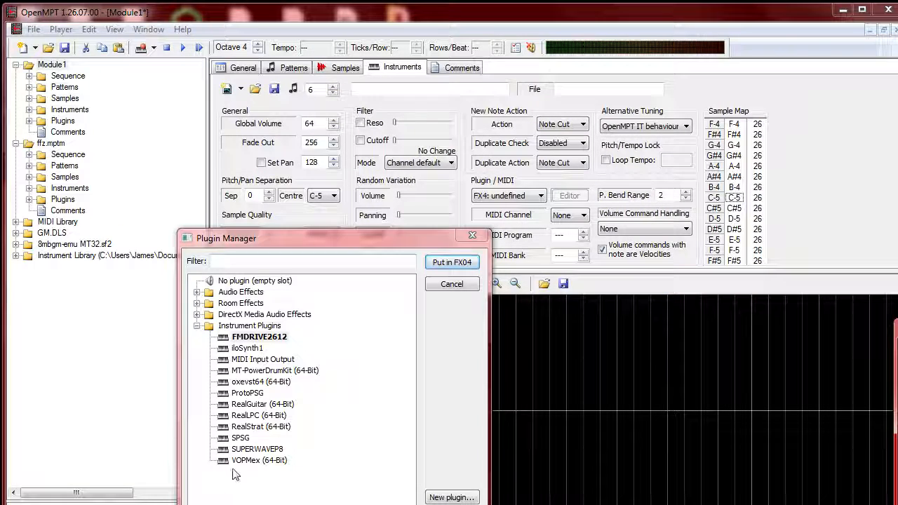
double_click(239, 438)
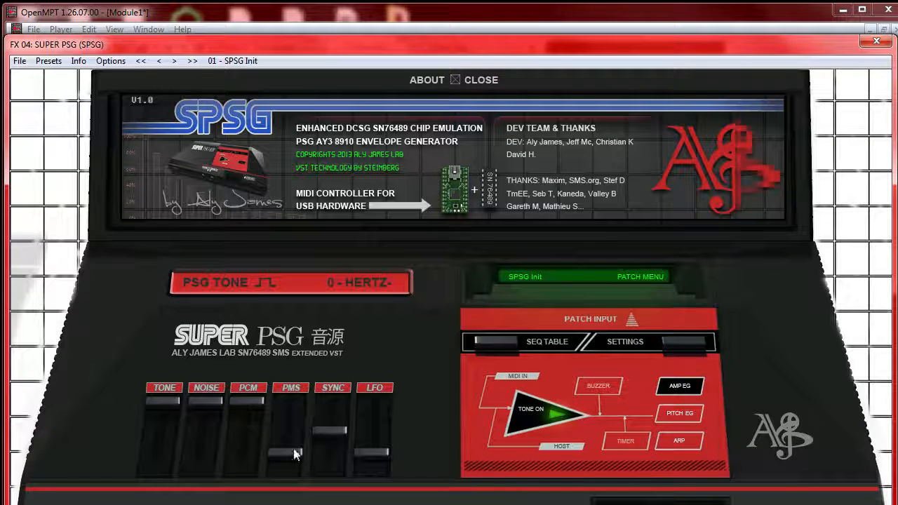
Step: Close the SPSG about display, audition the SPSG Init patch and try out its Tone slider
left_click(453, 81)
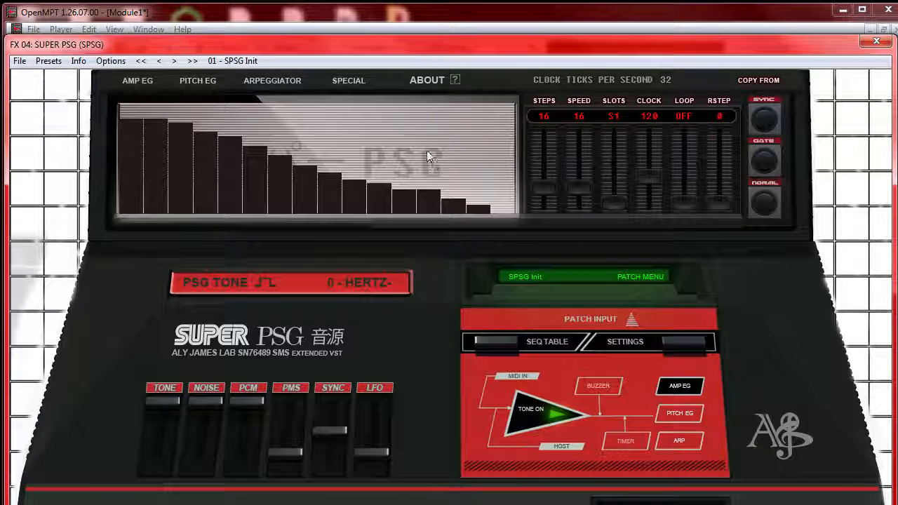
key("t")
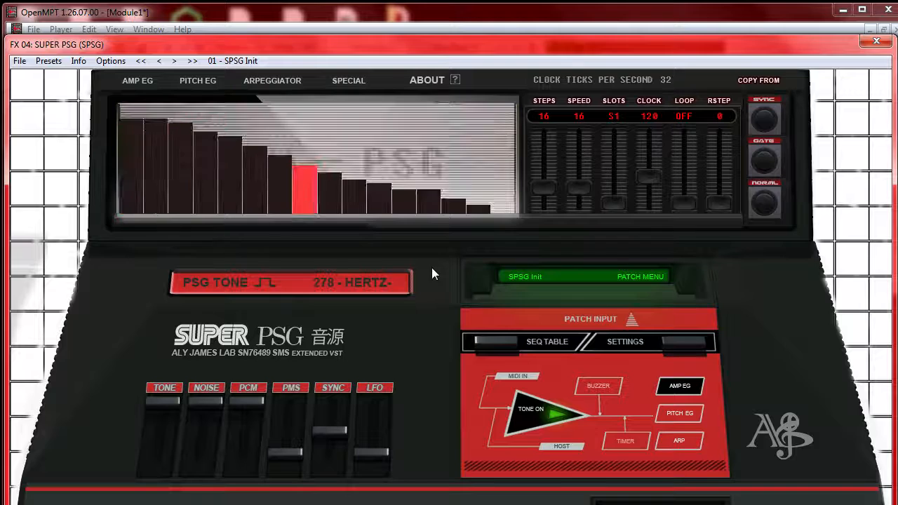
key("i")
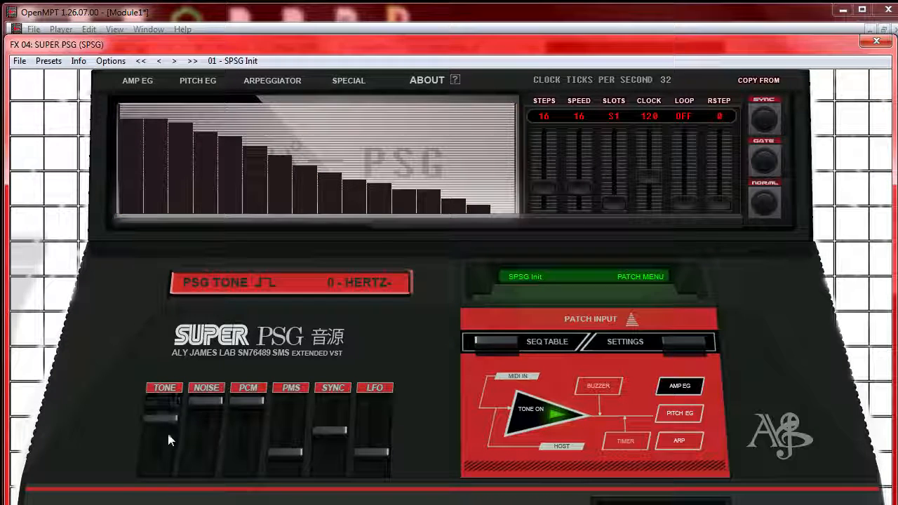
left_click_drag(168, 435, 166, 205)
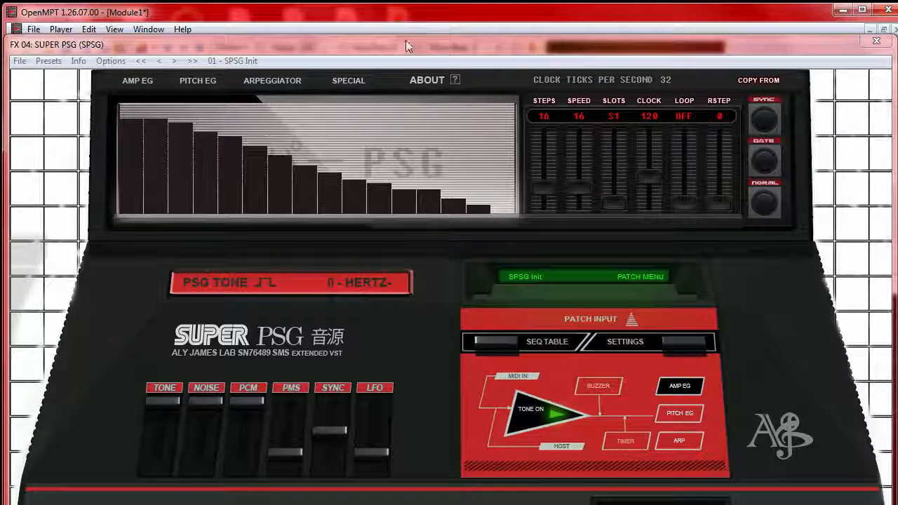
Step: Move the SPSG editor aside and set the FX4 SPSG plugin's gain to x0.3
left_click_drag(405, 40, 756, 175)
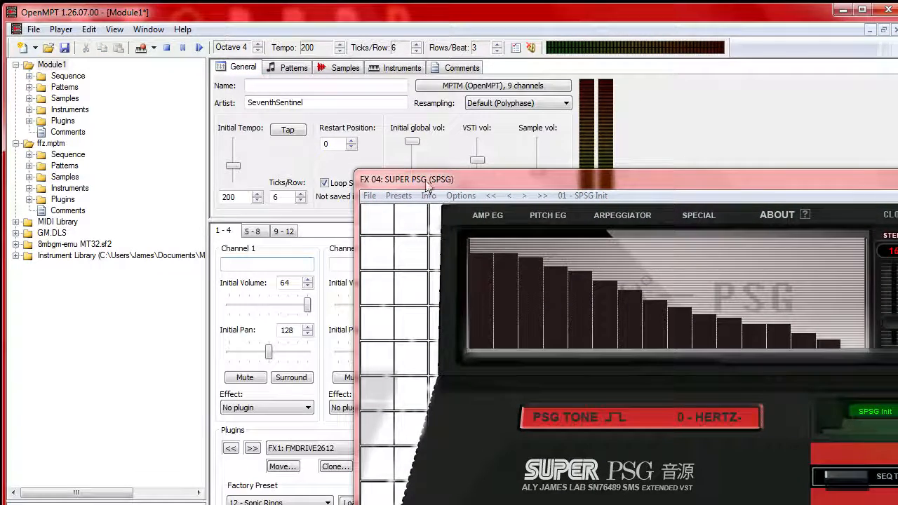
left_click_drag(427, 185, 755, 285)
left_click(335, 448)
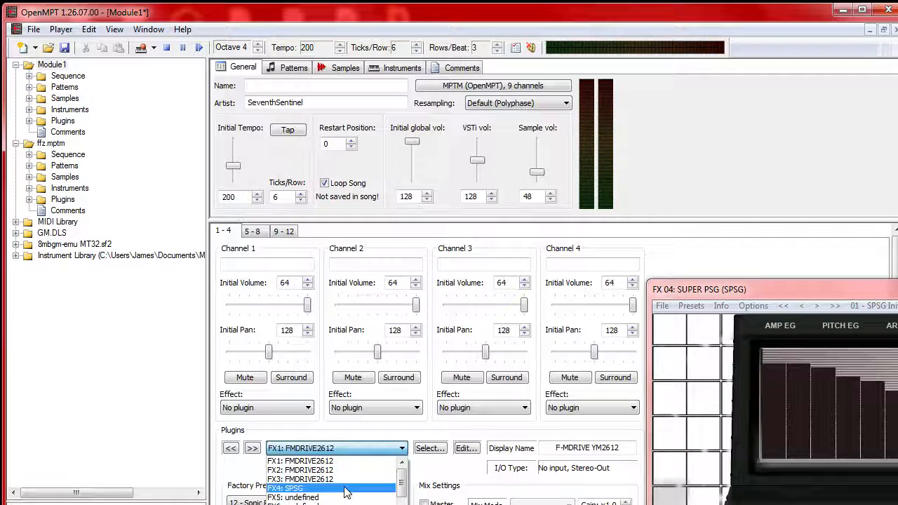
left_click(345, 489)
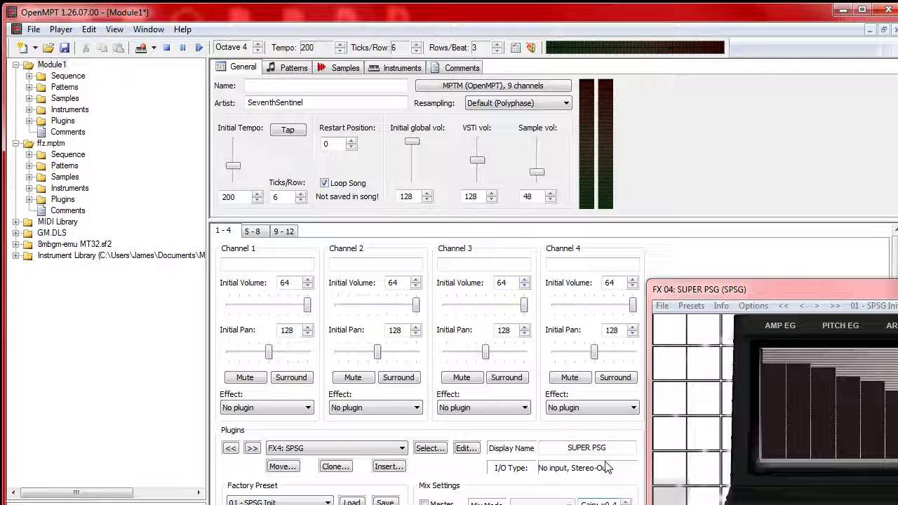
left_click(749, 464)
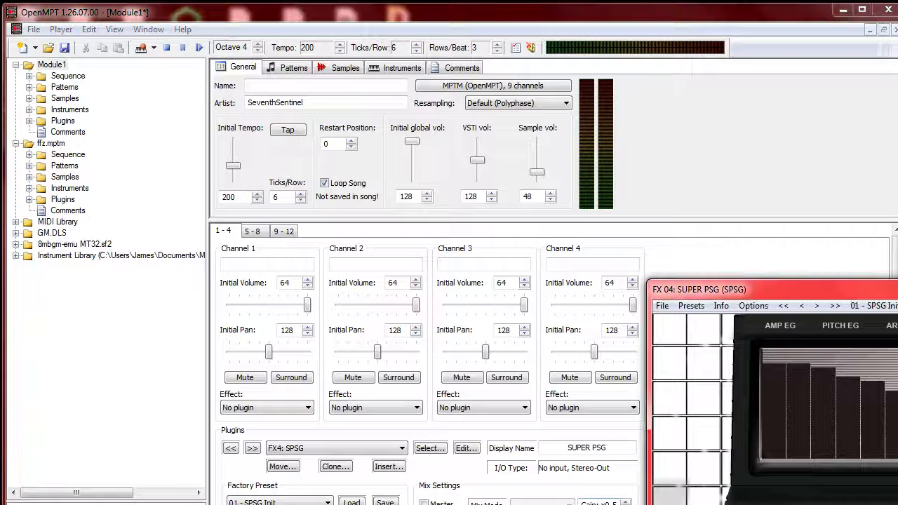
left_click(625, 504)
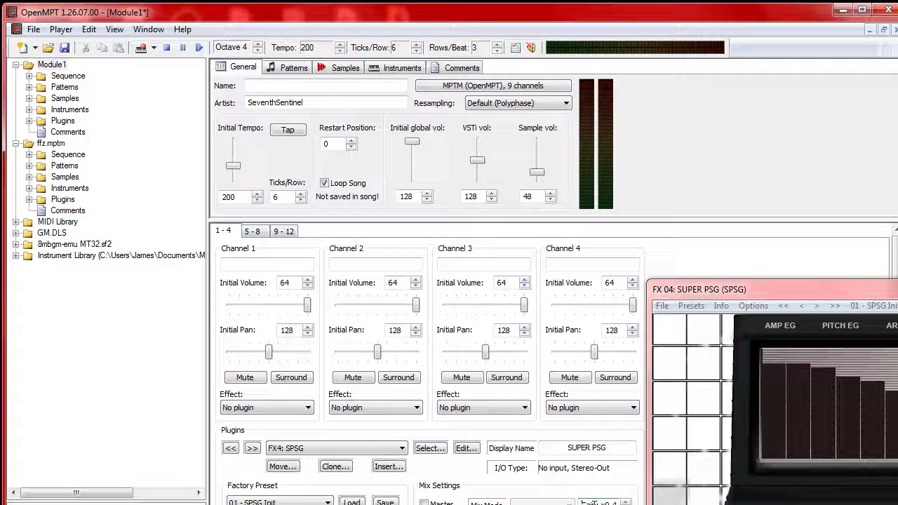
left_click(625, 504)
left_click(748, 454)
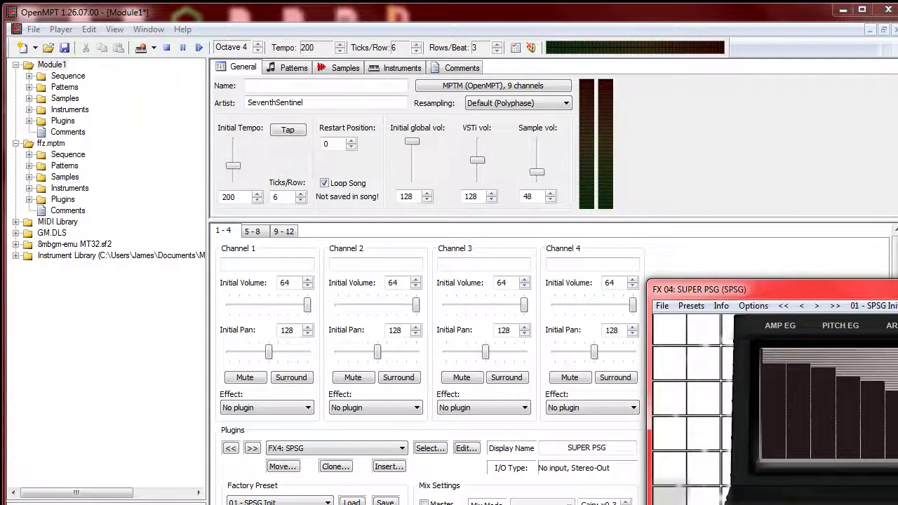
Step: Move the SPSG editor fully into view, check its envelope controls, audition notes and close the editor
left_click_drag(891, 289, 897, 210)
left_click(433, 466)
left_click_drag(713, 211, 512, 226)
left_click(604, 501)
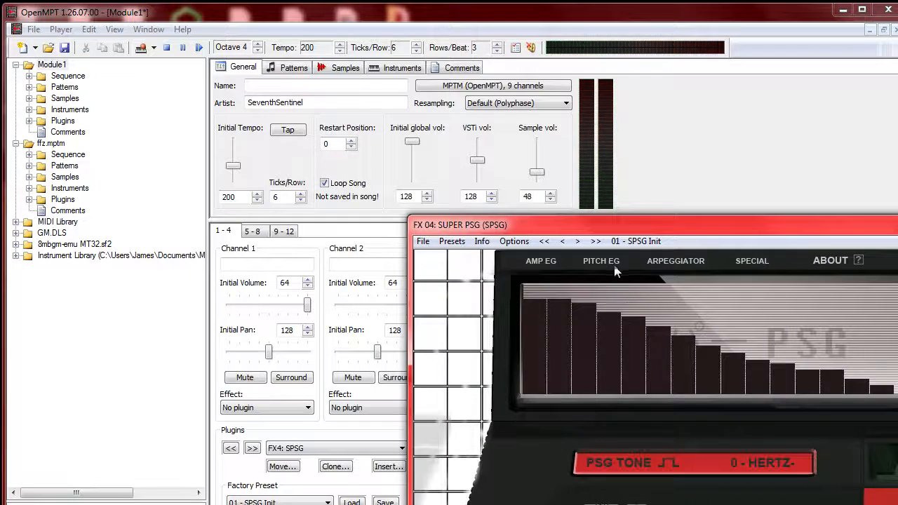
left_click(614, 264)
left_click(549, 261)
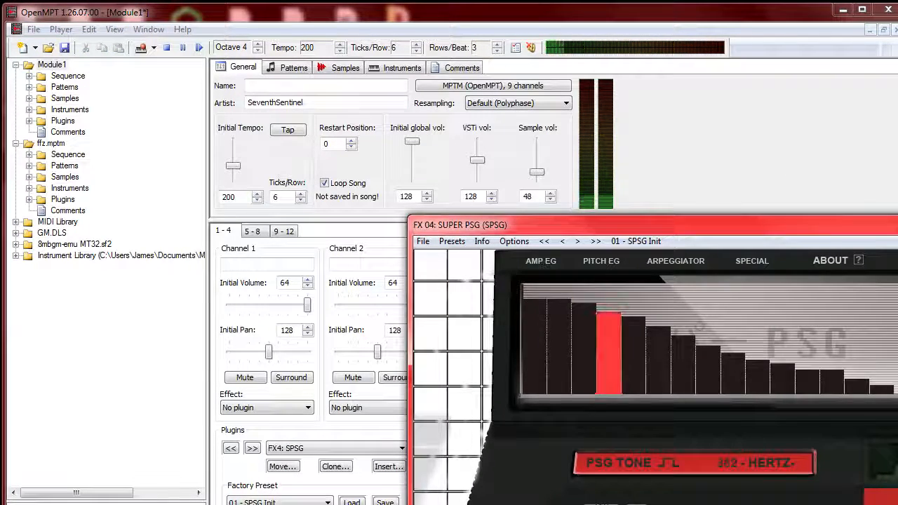
left_click(897, 224)
Step: Play pattern 0 from the start while auditioning the SPSG instrument with its editor open, and stop playback
left_click(270, 69)
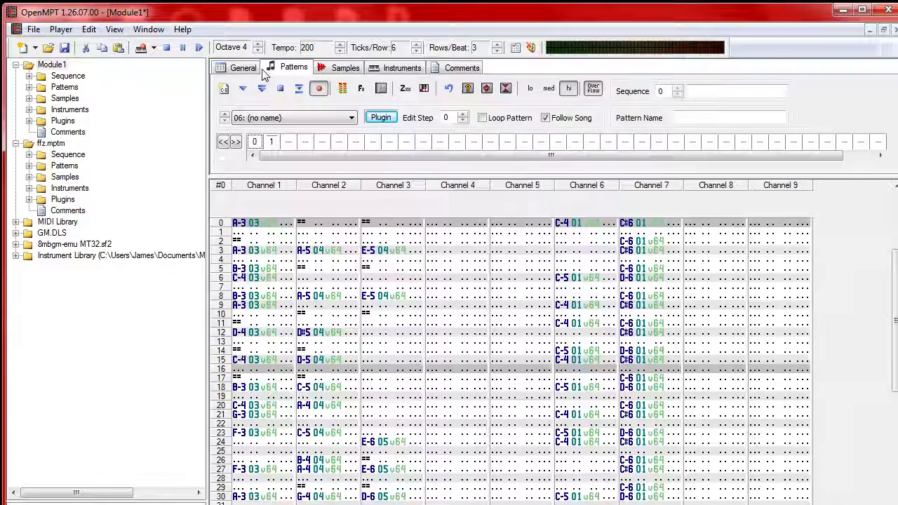
left_click(263, 89)
left_click(381, 117)
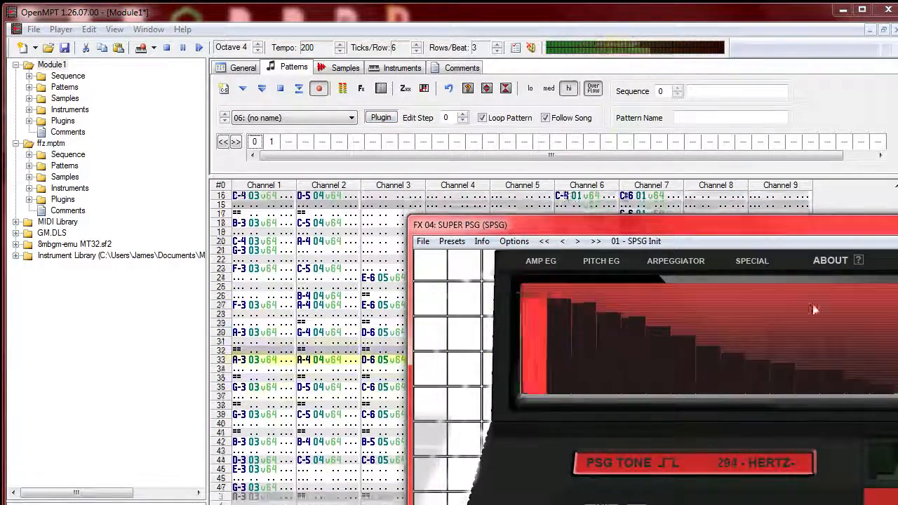
left_click(897, 222)
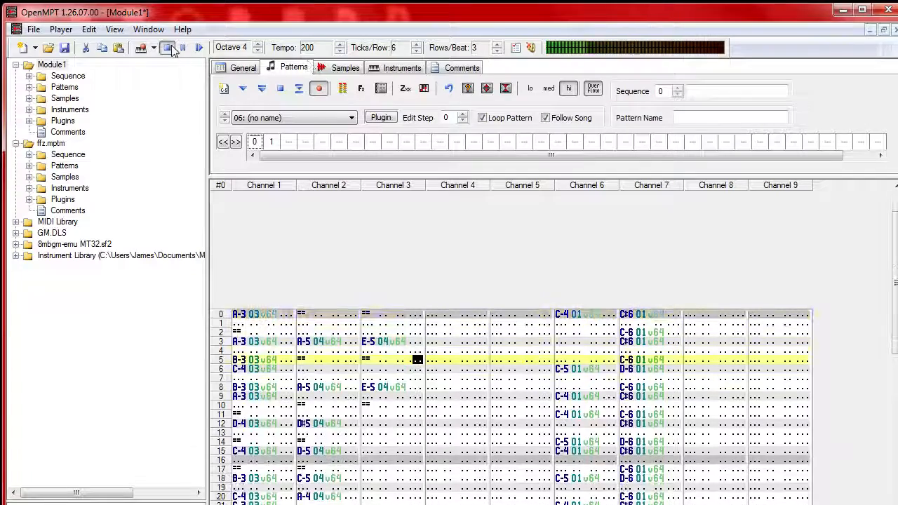
left_click(171, 49)
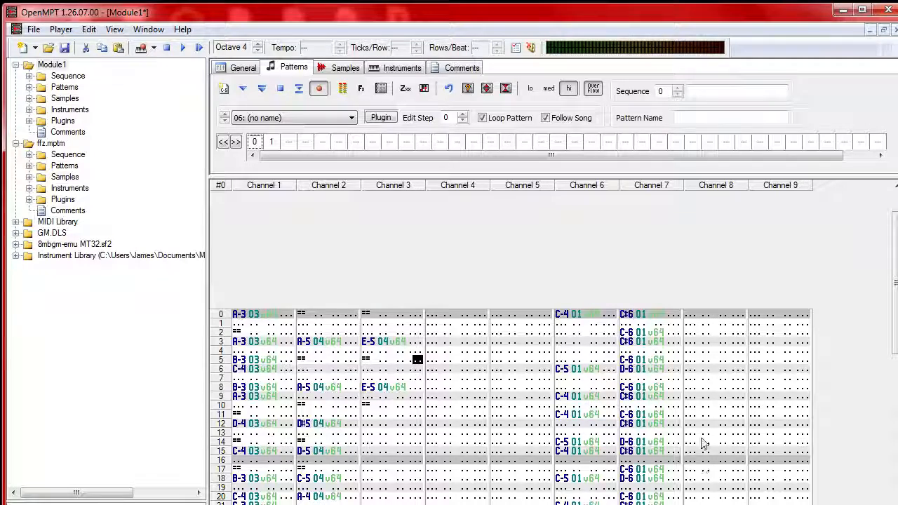
Step: In pattern 1, enter C-6 with instrument 06 on row 23 of channel 8 and a note-off on row 25
left_click(273, 143)
scroll(632, 394, "down", 11)
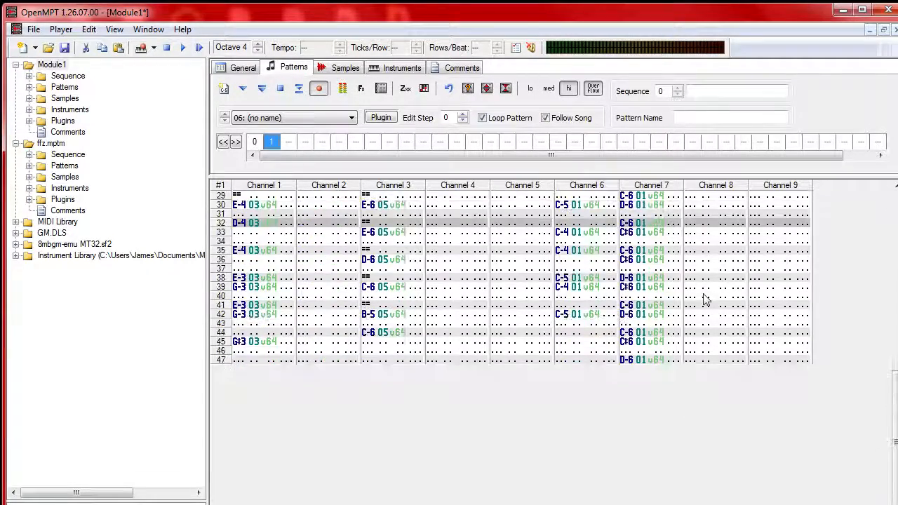
scroll(708, 288, "up", 13)
left_click(691, 259)
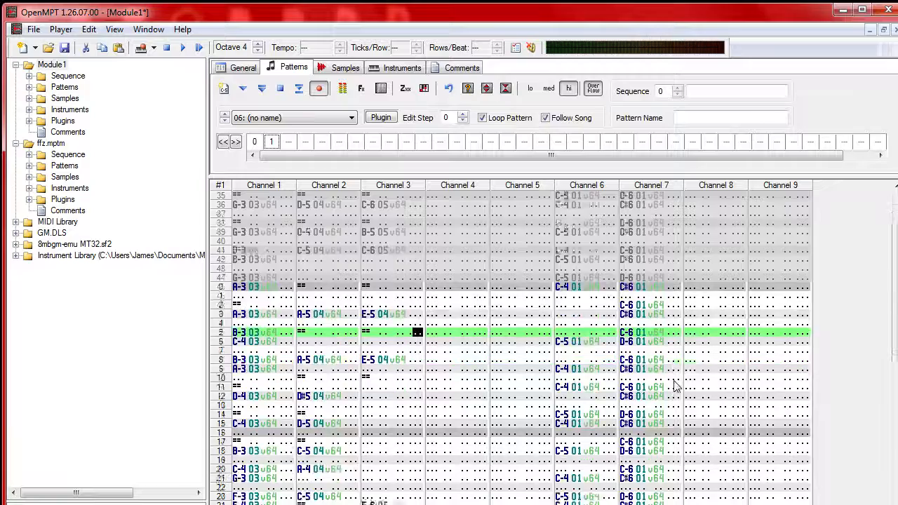
scroll(678, 372, "down", 12)
scroll(688, 334, "up", 4)
key("o")
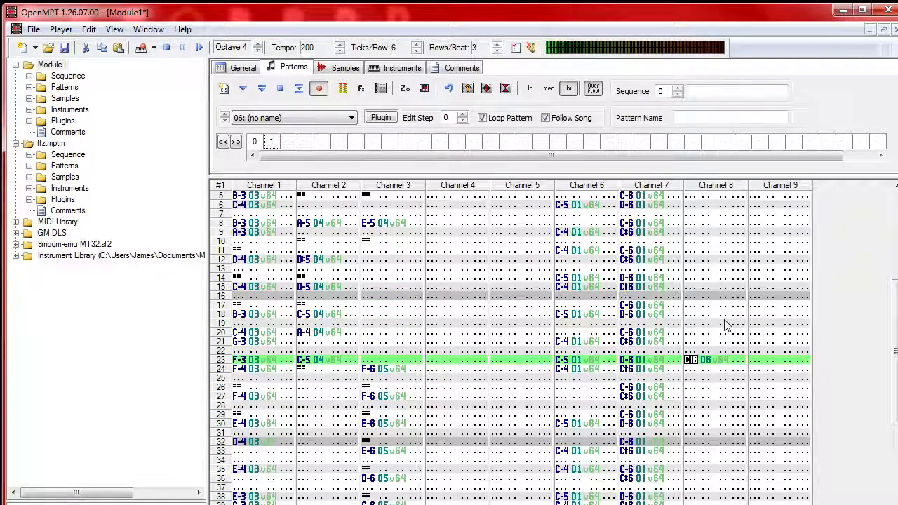
key("i")
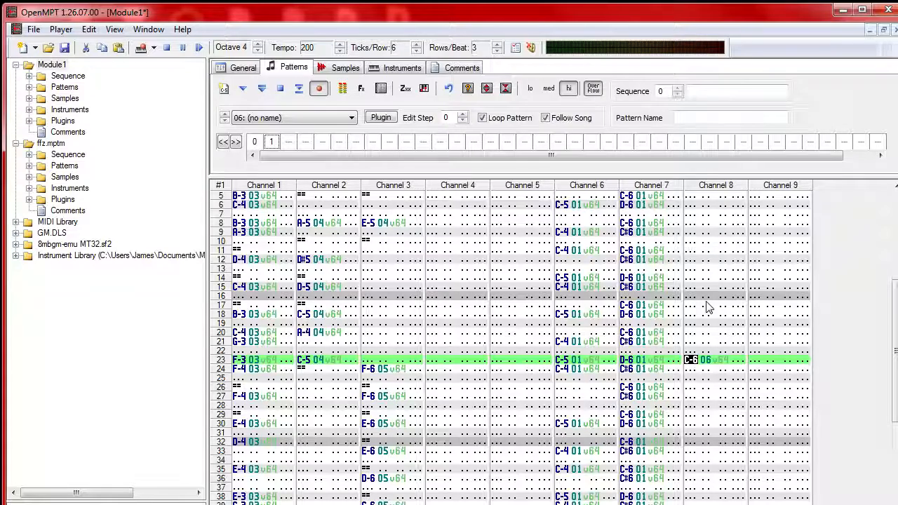
key("Down")
key("Down")
key("grave")
Step: Continue channel 8 with B-5 on row 26, C-6 on row 28, a note-off on row 29 and C-6 on row 31
key("Down")
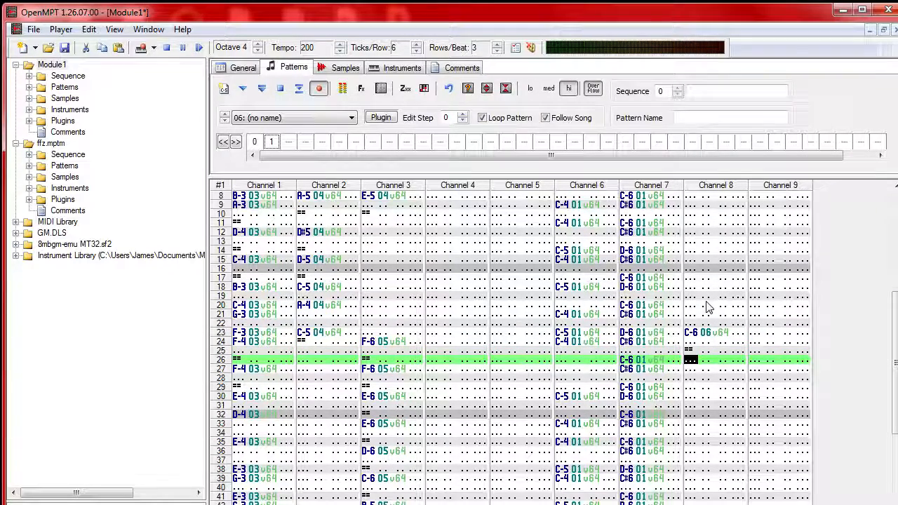
key("q")
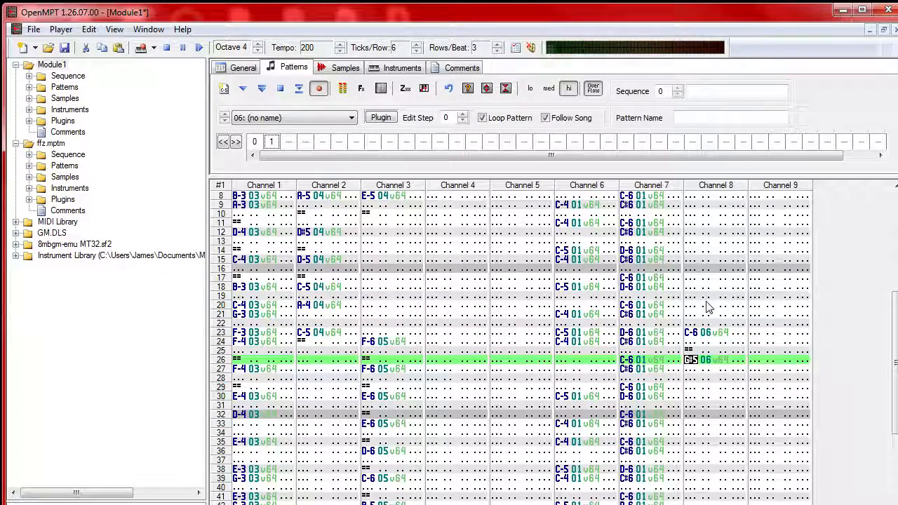
key("Down")
key("i")
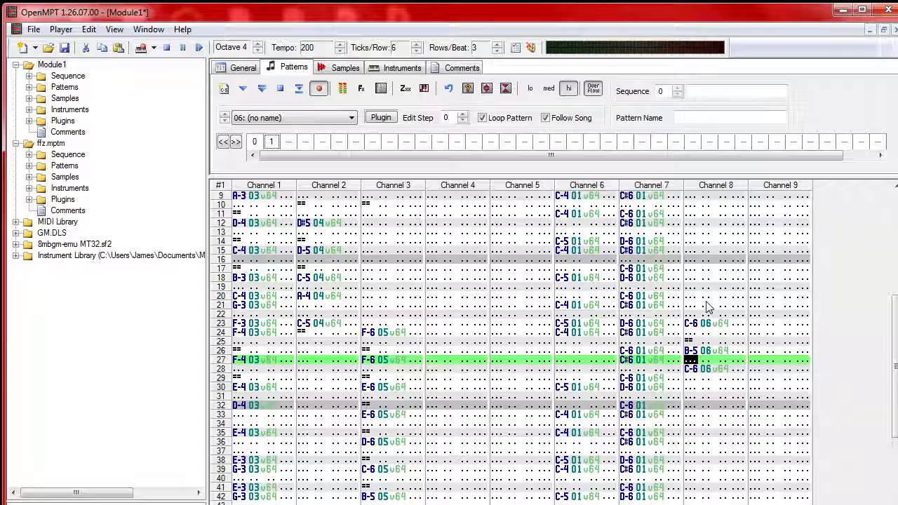
key("Down")
key("Down")
key("equal")
key("Down")
key("Down")
key("i")
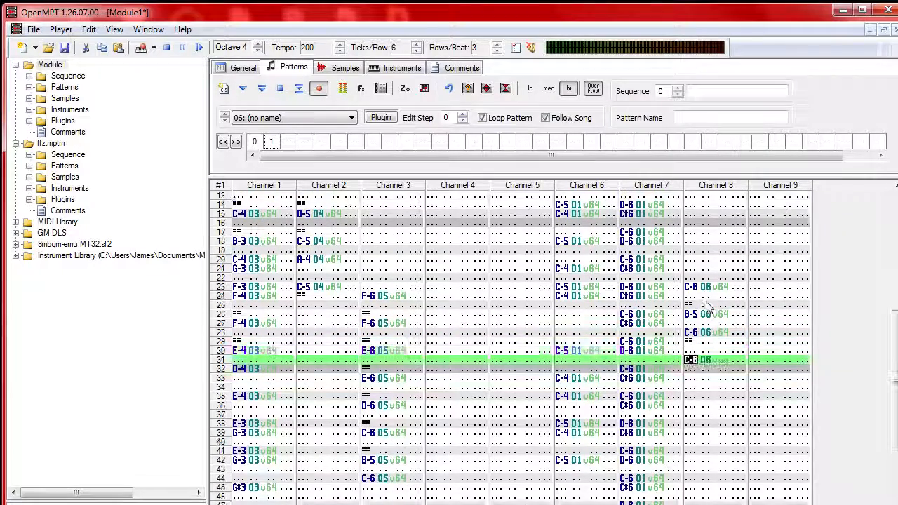
Step: Add B-5 on row 34, C-6 on row 35 and a note-off on row 37 of channel 8
key("Down")
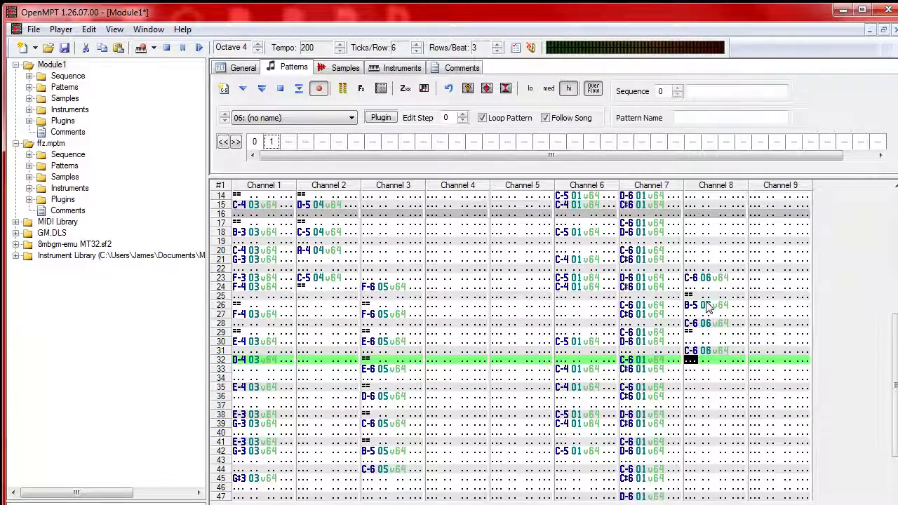
key("Down")
key("Down")
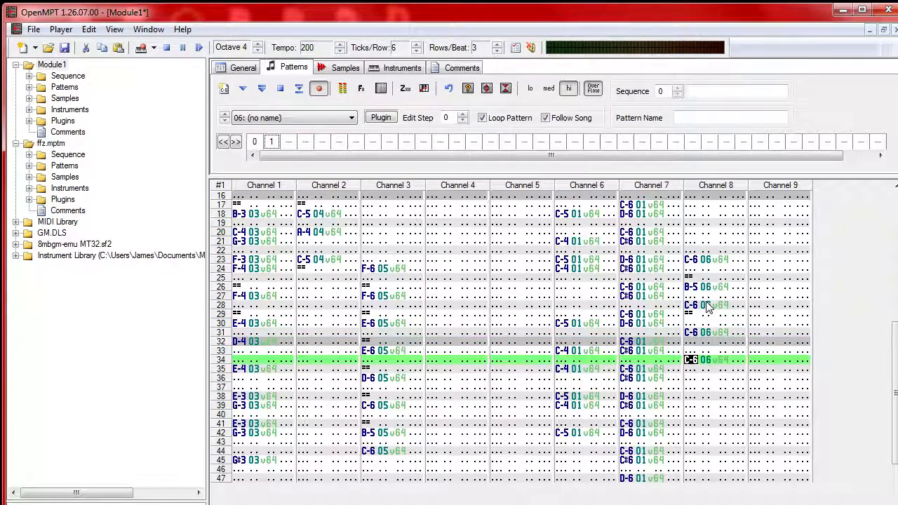
key("Down")
key("i")
key("Down")
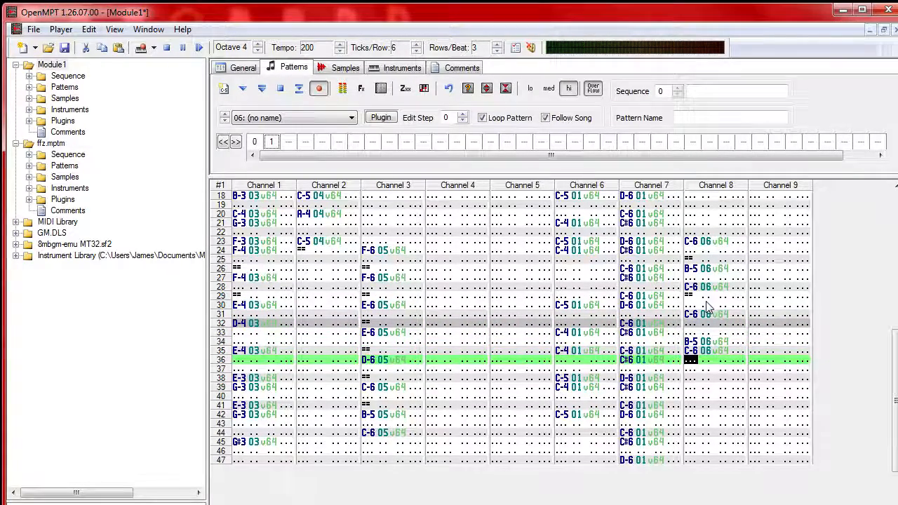
key("Down")
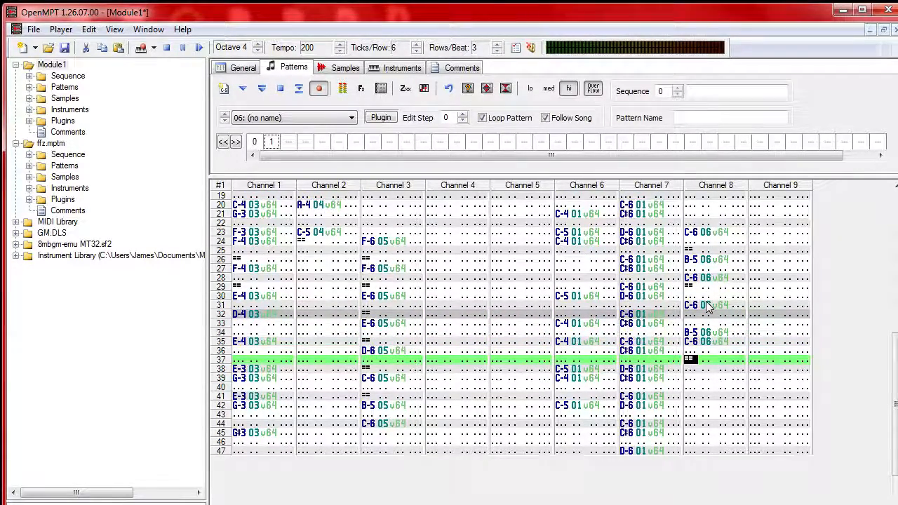
Step: Enter B-5 on row 40 and C-6 on row 41 of channel 8
key("Down")
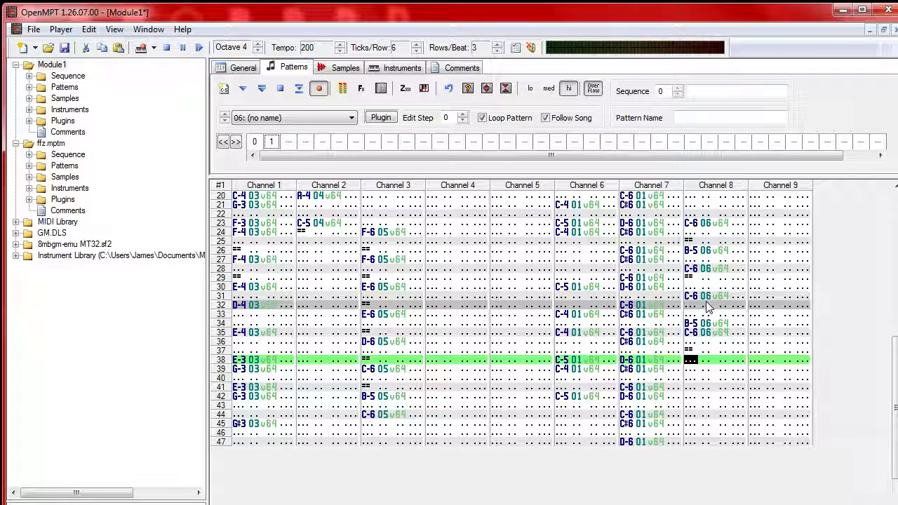
key("Down")
key("Down")
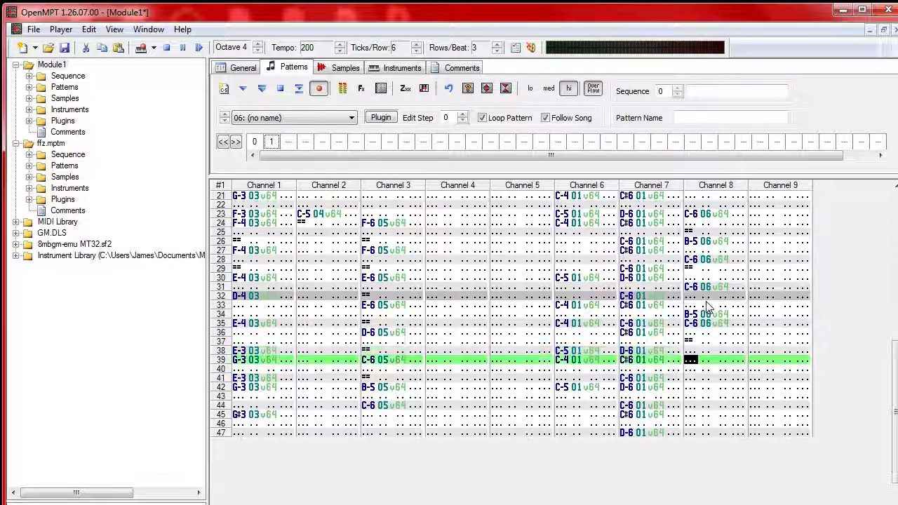
key("u")
key("Down")
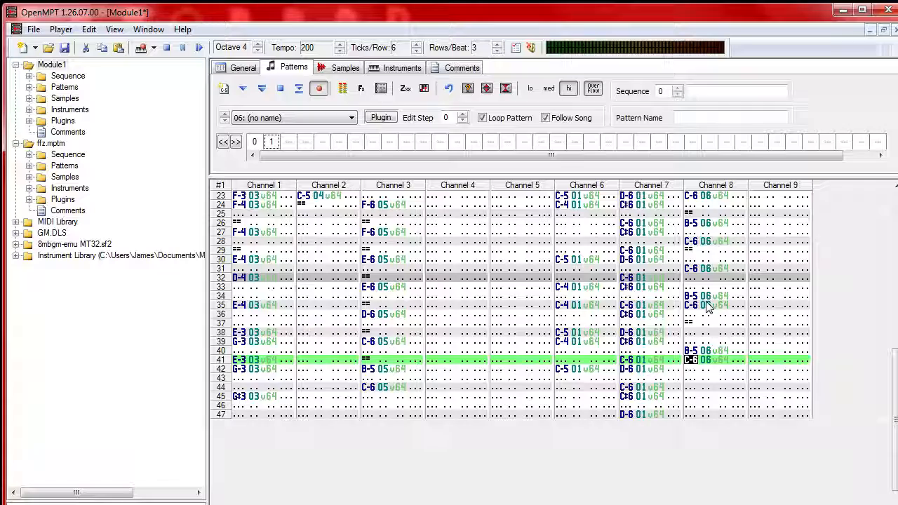
Step: Solo channel 8 and play pattern 1 from the start with Follow Song turned off
right_click(704, 190)
left_click(744, 207)
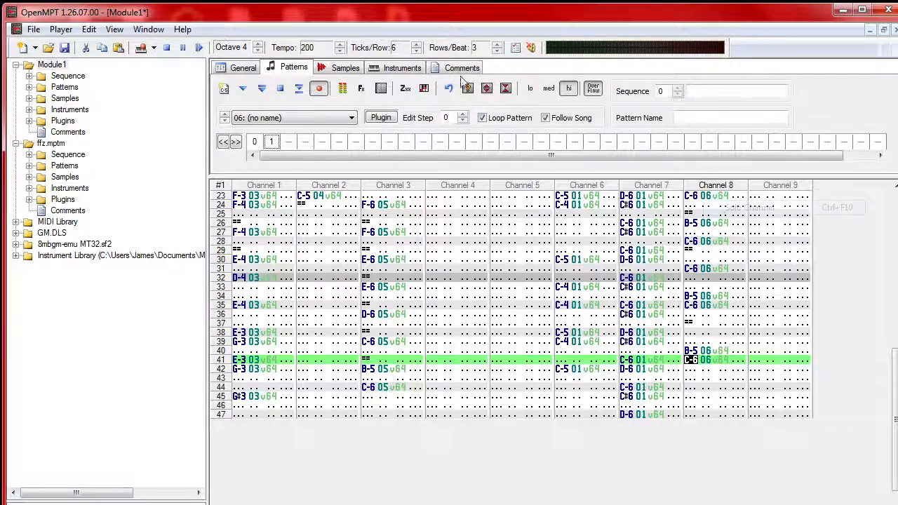
left_click(262, 89)
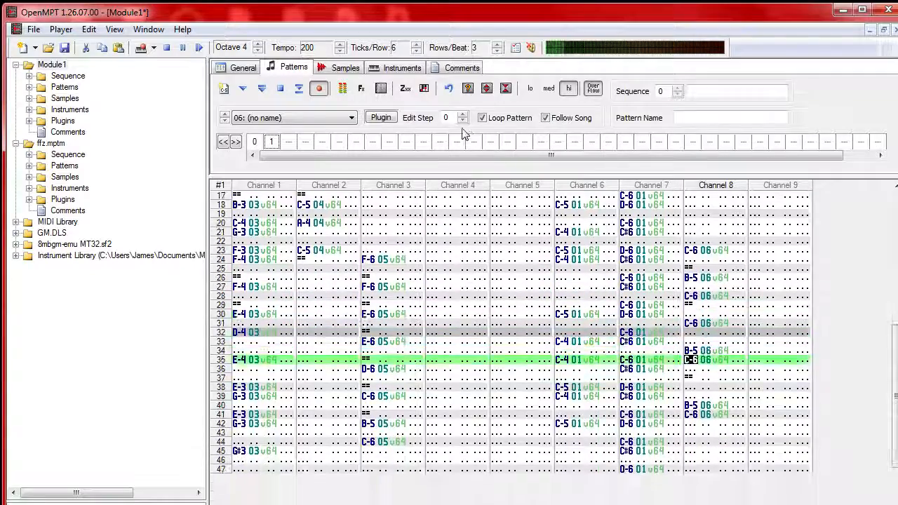
left_click(563, 122)
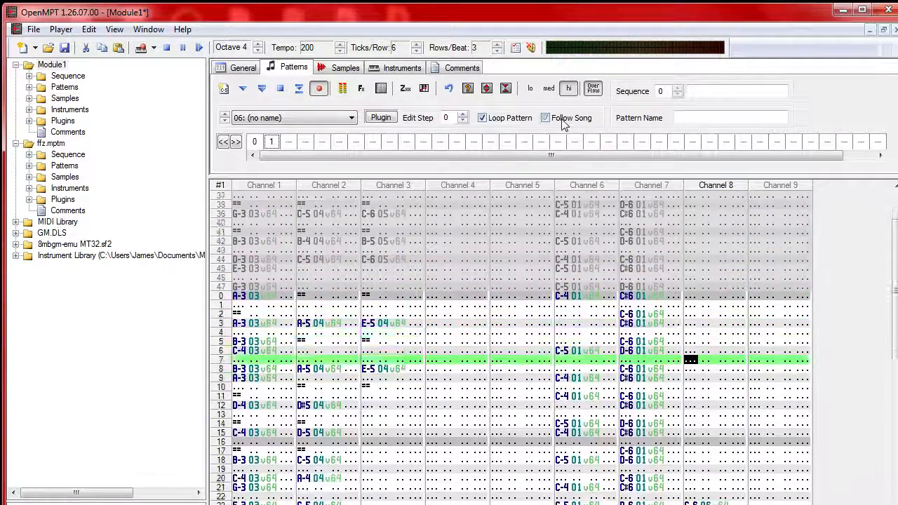
Step: Move channel 8's last two notes so that B-5 is on row 38 and C-6 is on row 40
scroll(711, 386, "down", 12)
scroll(705, 365, "up", 3)
left_click(705, 365)
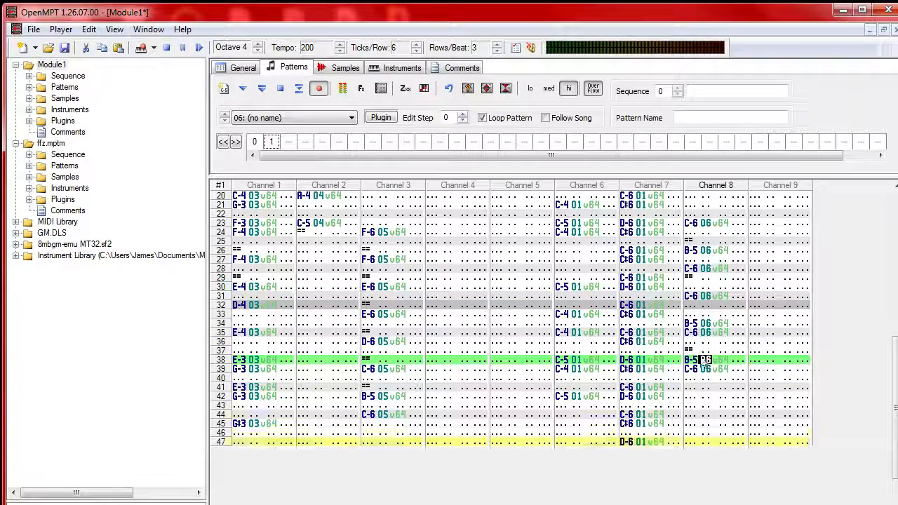
left_click(704, 365)
scroll(705, 363, "up", 1)
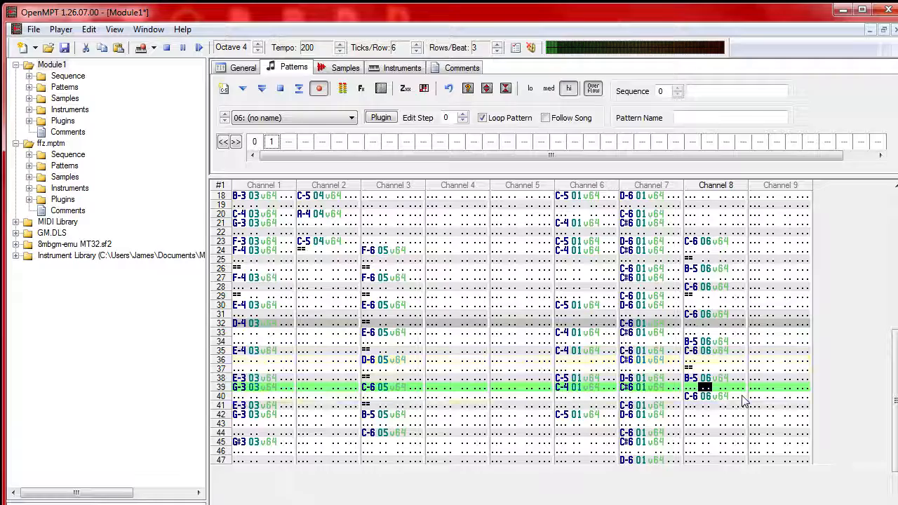
scroll(699, 254, "up", 1)
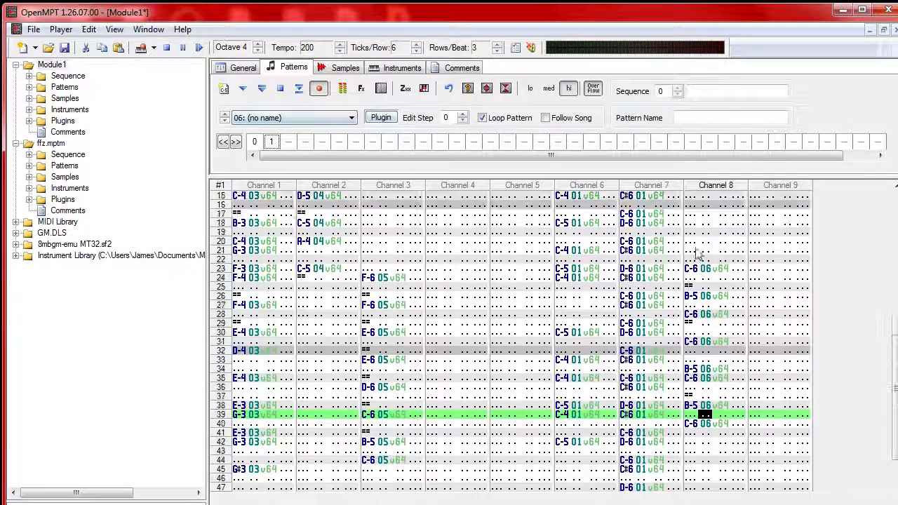
Step: Make channel 9 audible and enter A-5 with instrument 06 on its row 23 and a note-off on row 25
left_click(756, 271)
key("f")
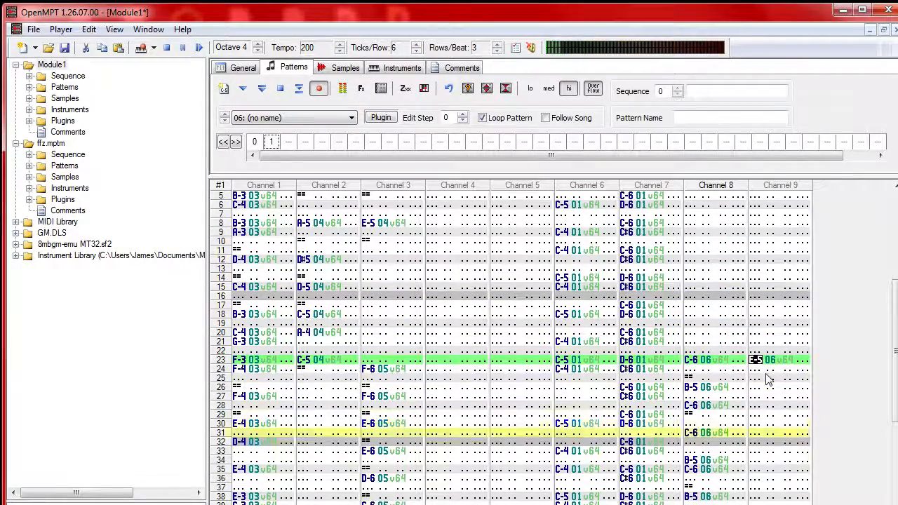
key("b")
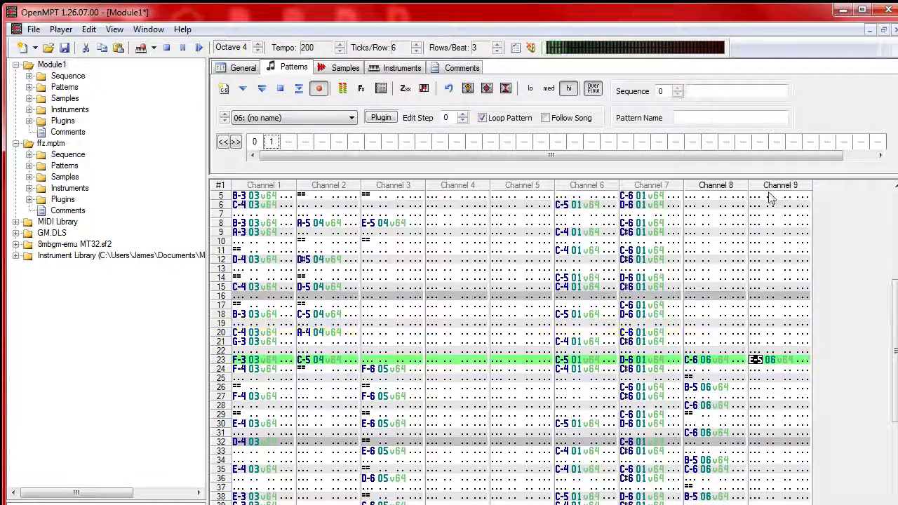
key("F8")
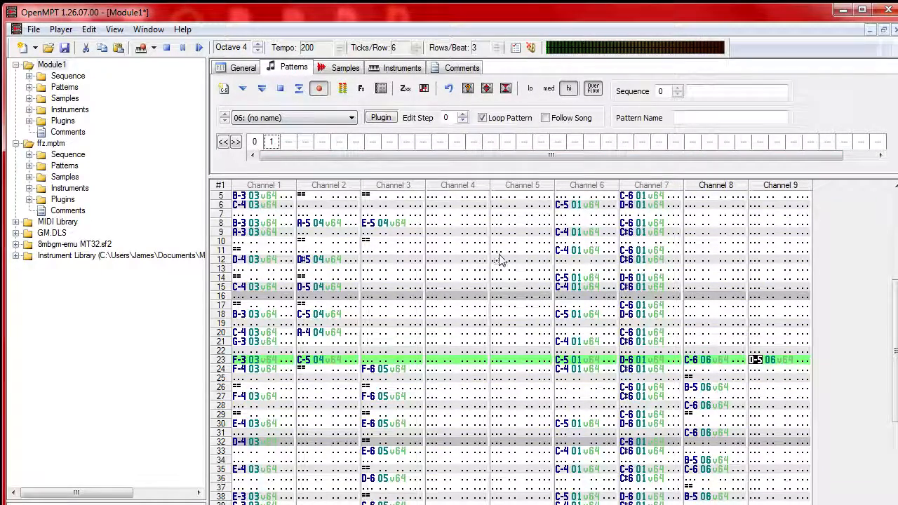
key("g")
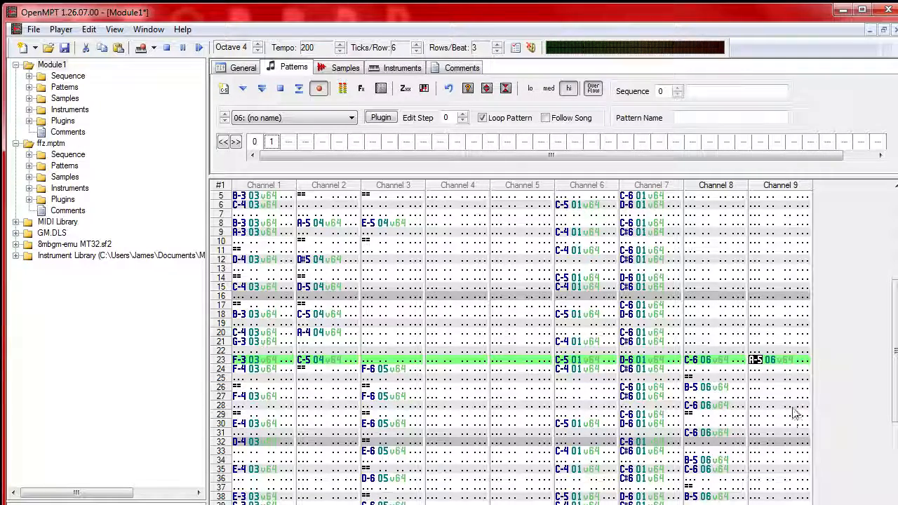
key("Down")
key("Down")
key("equal")
Step: Continue the channel 9 harmony with G-5 on row 26, A-5 on row 28, a note-off on row 29 and A-5 on row 31
key("Down")
key("j")
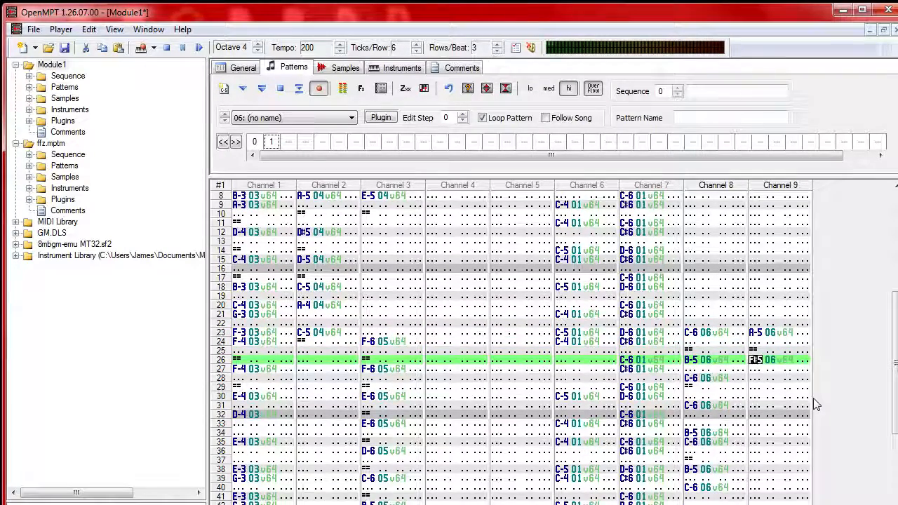
key("k")
key("Down")
key("Down")
key("semicolon")
key("Down")
key("equal")
key("Down")
key("Down")
key("semicolon")
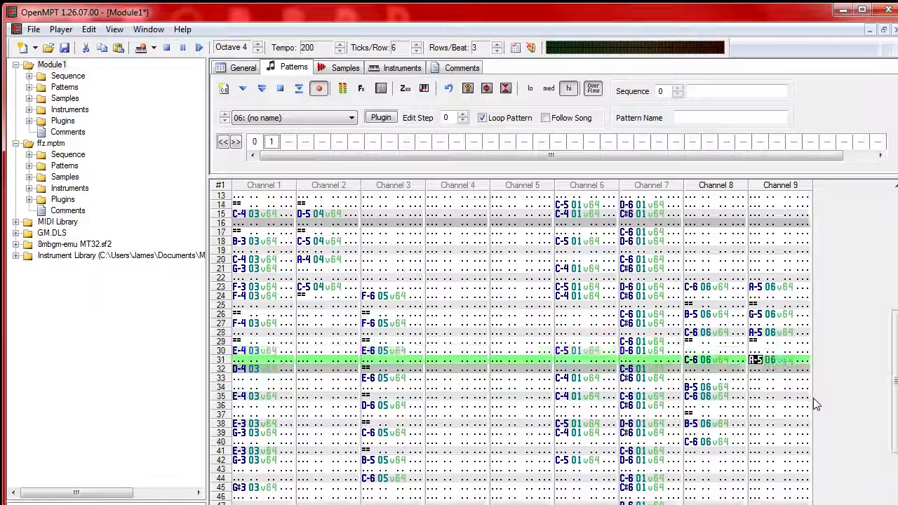
Step: Add G-5 on row 34, A-5 on row 35 and a note-off on row 37 of channel 9
key("Down")
key("Down")
key("Down")
key("k")
key("Down")
key("semicolon")
key("Down")
key("Down")
key("equal")
Step: Finish the channel 9 harmony with G-5 on row 38 and A-5 on row 40
key("Down")
key("k")
key("Down")
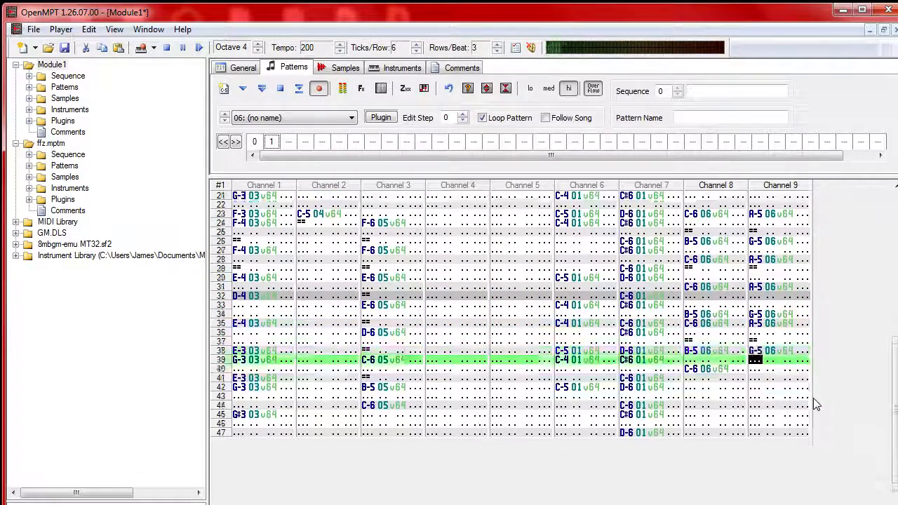
key("Down")
key("semicolon")
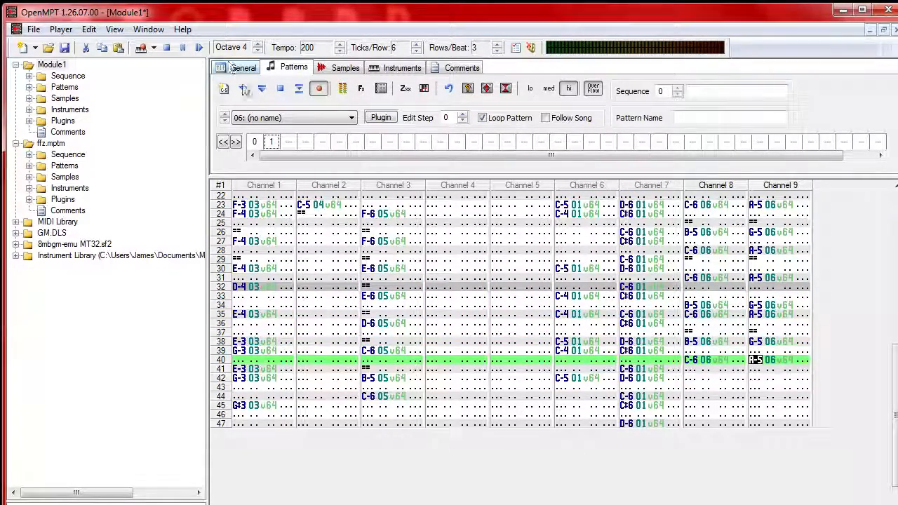
Step: Open the SUPER PSG plugin editor for instrument 06, reposition its window for full access and reveal its circuit bending settings
left_click(381, 117)
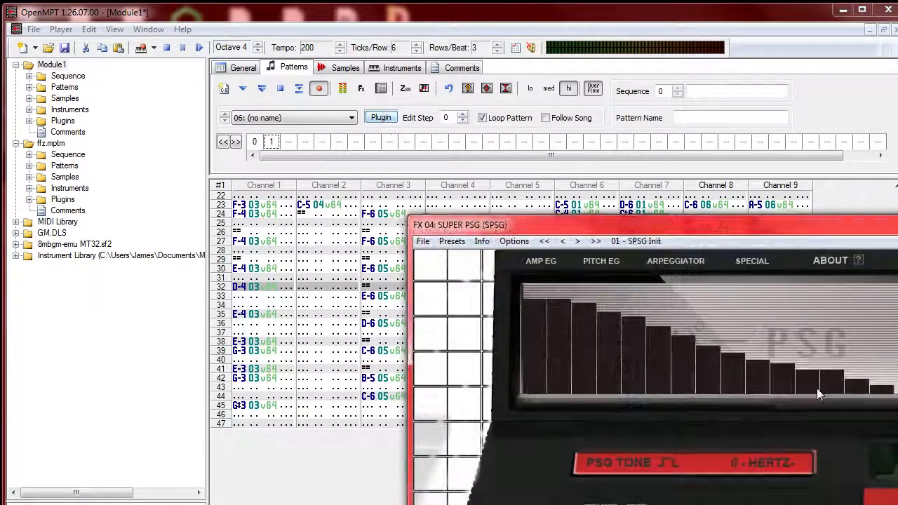
left_click_drag(862, 229, 817, 136)
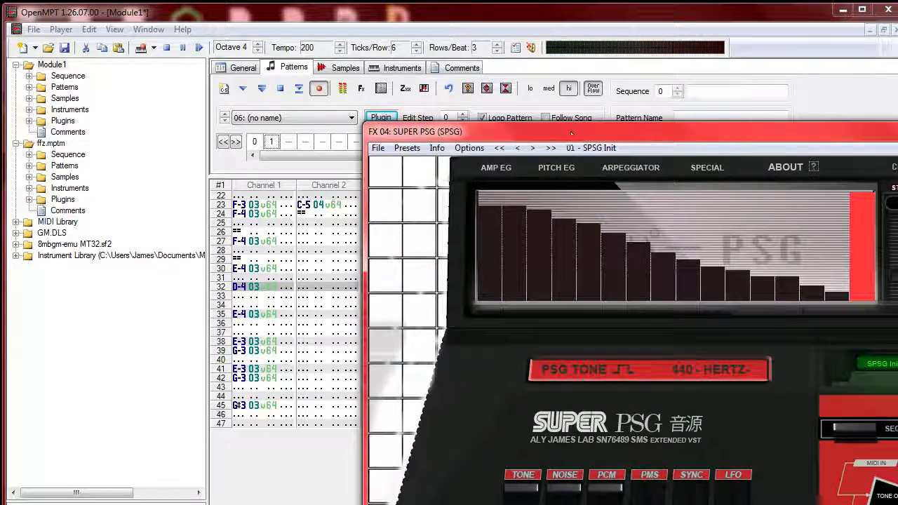
left_click_drag(572, 131, 216, 22)
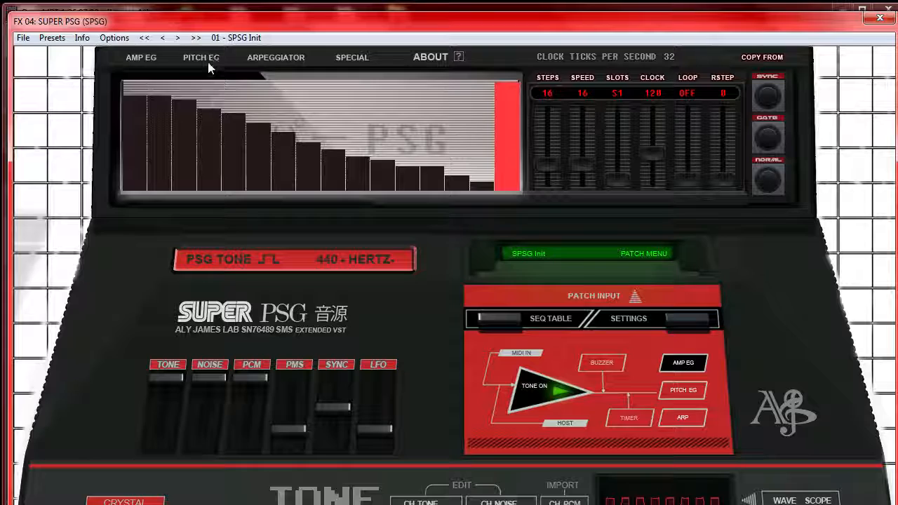
left_click(357, 59)
left_click(139, 61)
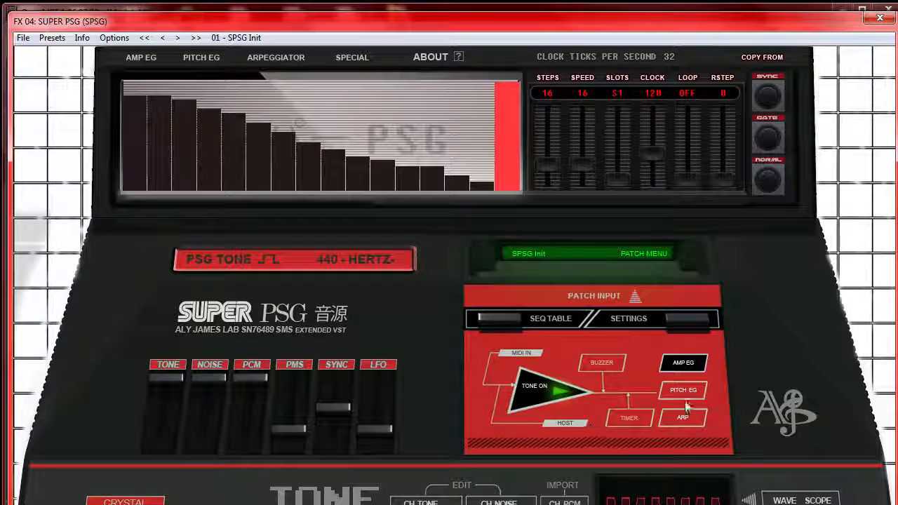
left_click(684, 318)
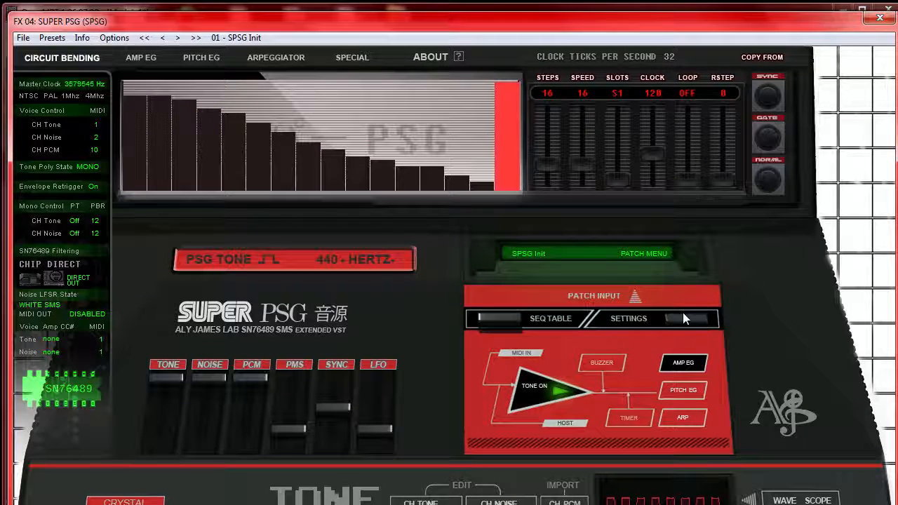
Step: Try the Genesis and Chip Direct options of the SN76489 filtering and set it to Master System
left_click(46, 282)
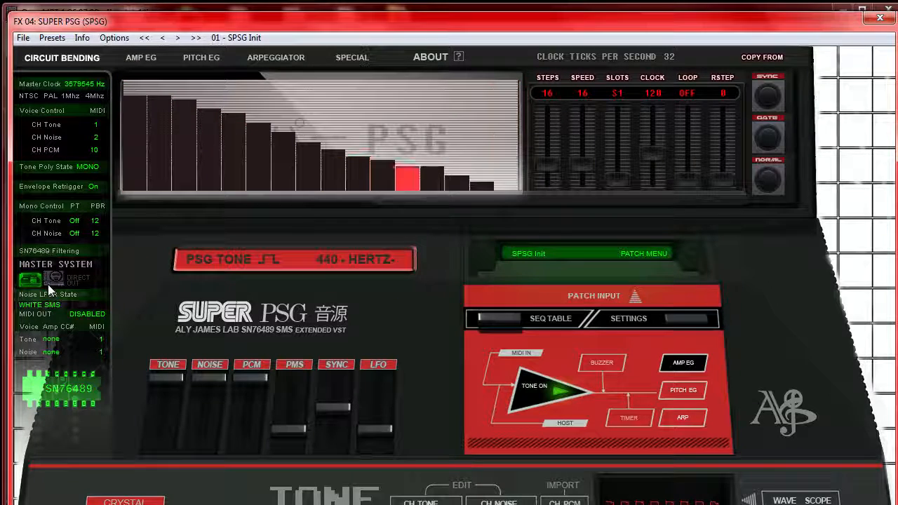
left_click(48, 284)
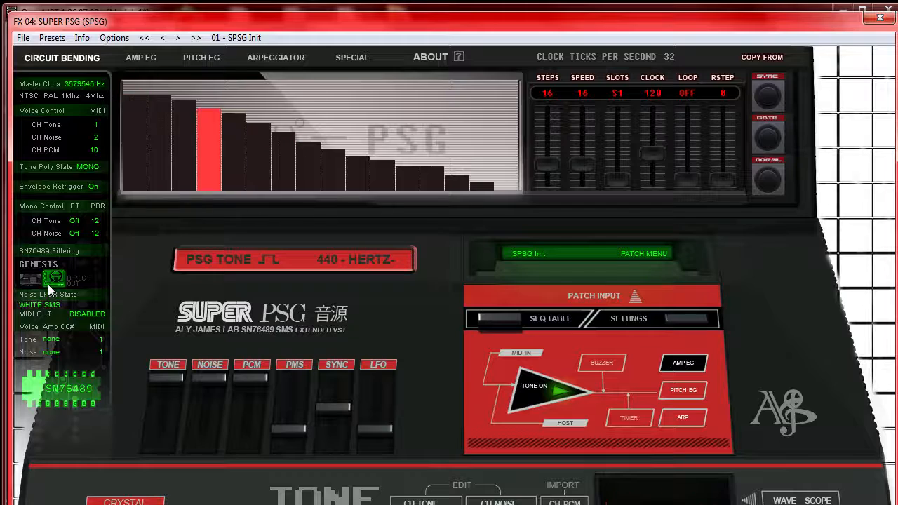
left_click(48, 284)
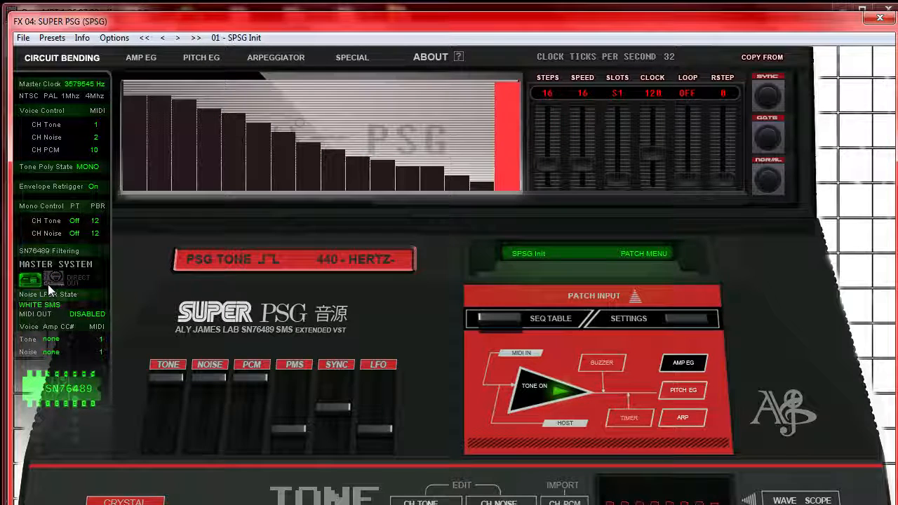
left_click(48, 285)
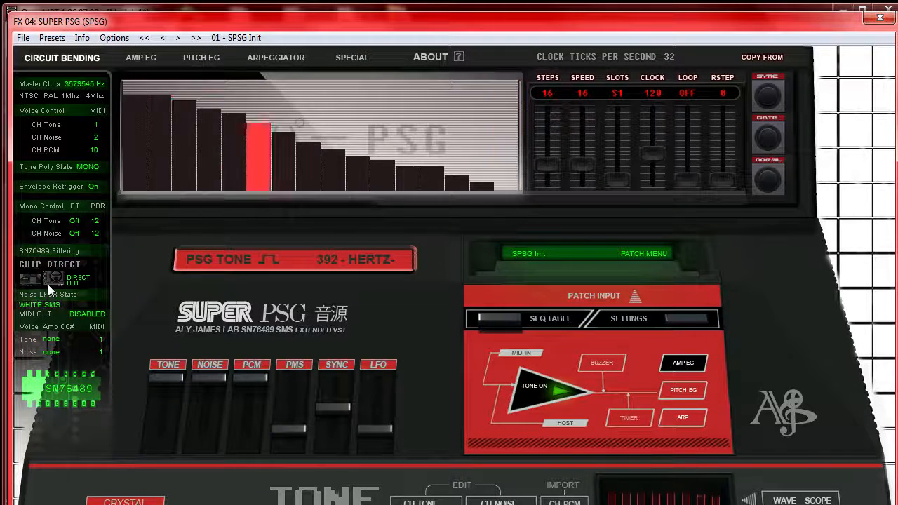
left_click(47, 284)
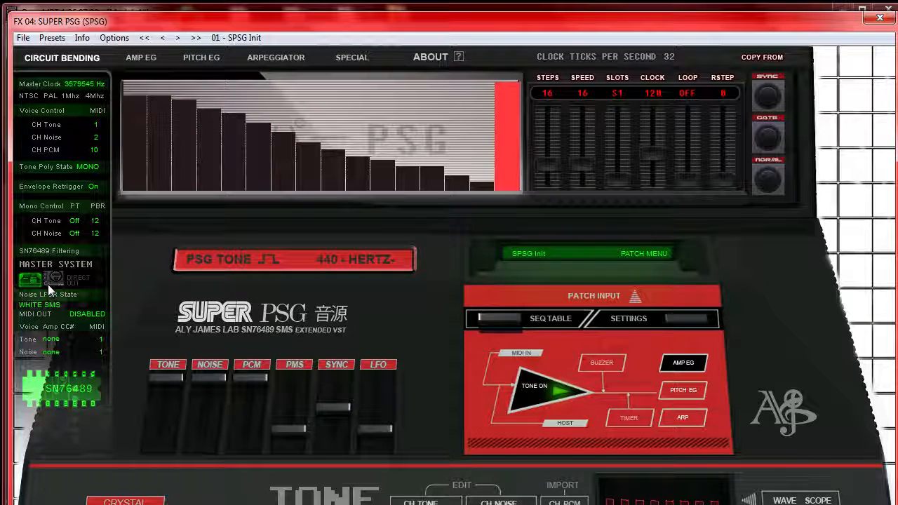
Step: Set the plugin's Tone Poly State to POLY and close the plugin editor
left_click(77, 167)
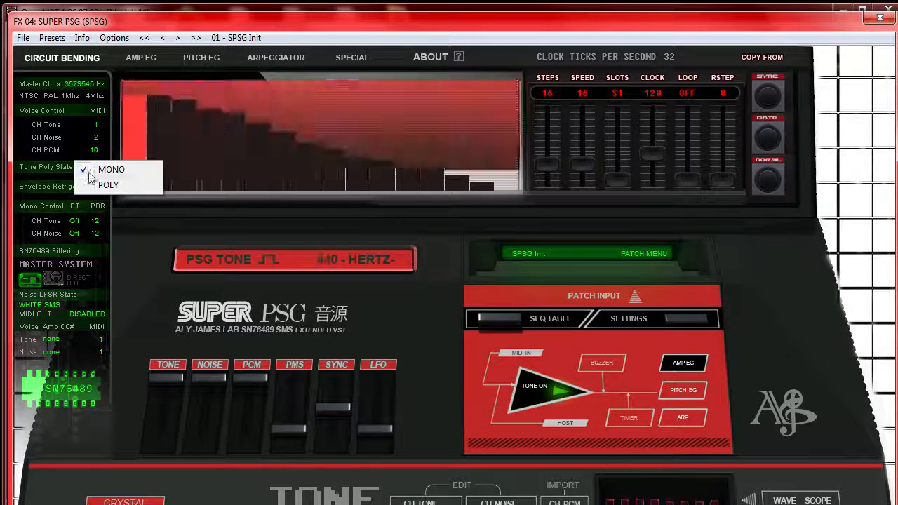
left_click(106, 185)
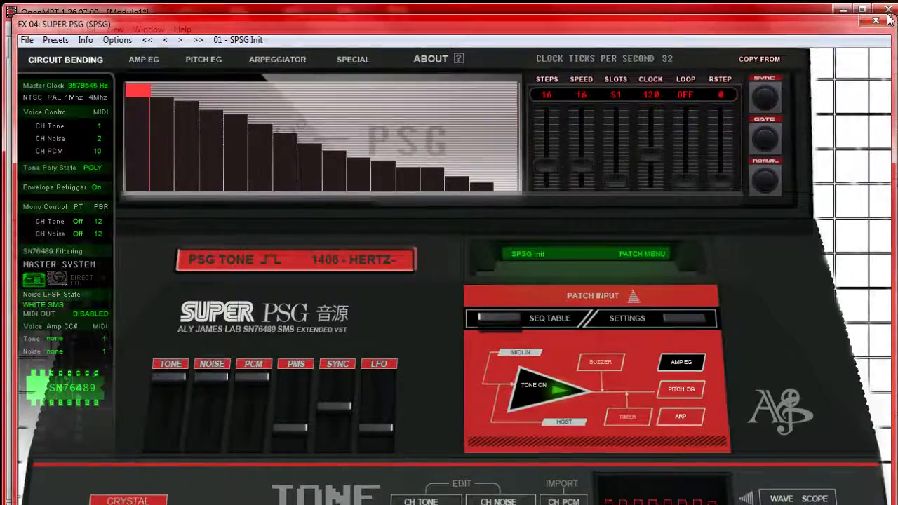
left_click(881, 17)
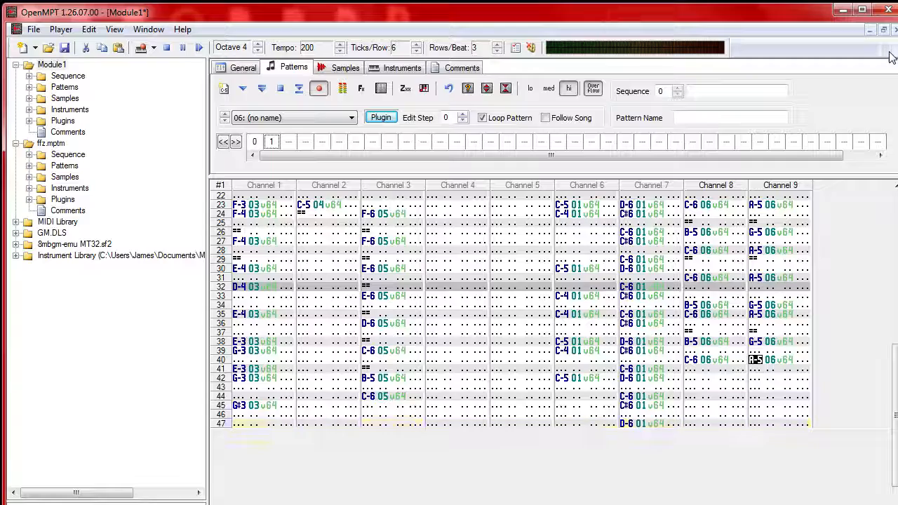
Step: Select the accent notes on rows 23 to 40 across channels 8 and 9
left_click(726, 390)
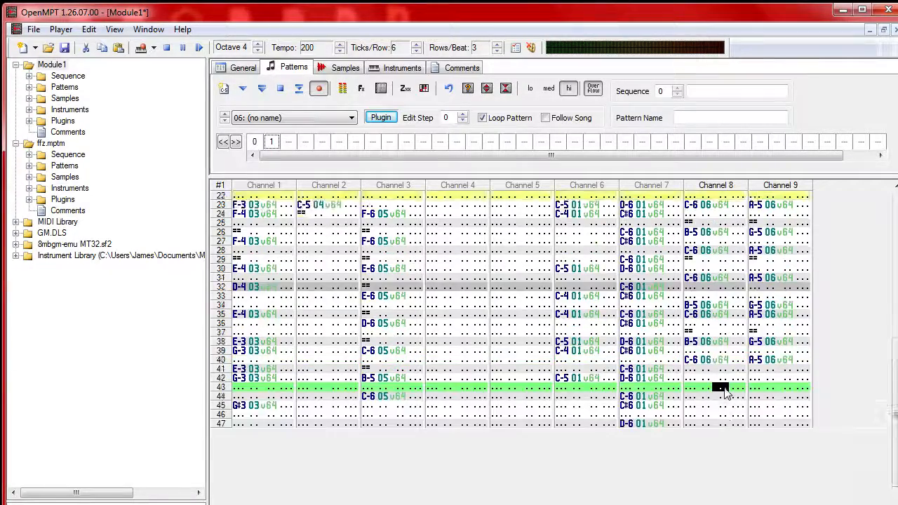
left_click_drag(691, 263, 791, 426)
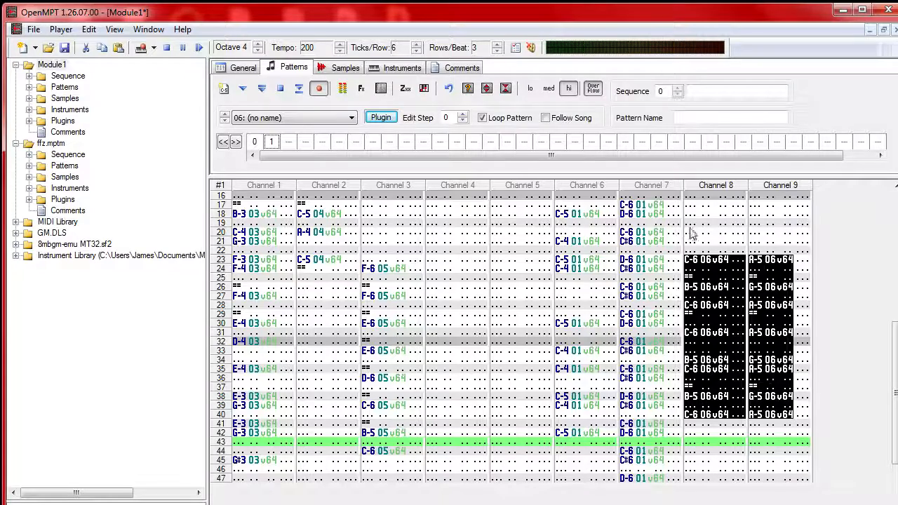
Step: Insert four blank rows at row 20 in channels 8 and 9 so their phrase starts at row 27
left_click_drag(692, 233, 772, 233)
key("Insert")
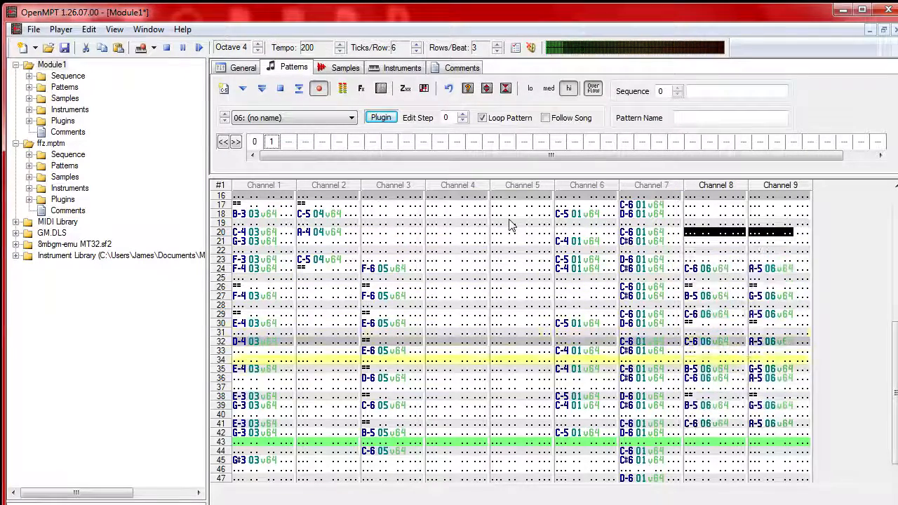
key("Insert")
key("Insert")
key("Insert")
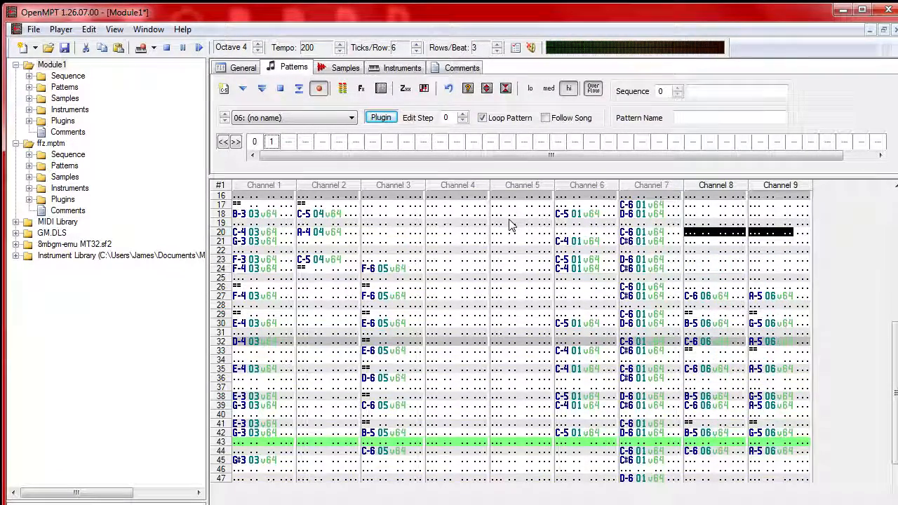
right_click(688, 186)
left_click(744, 227)
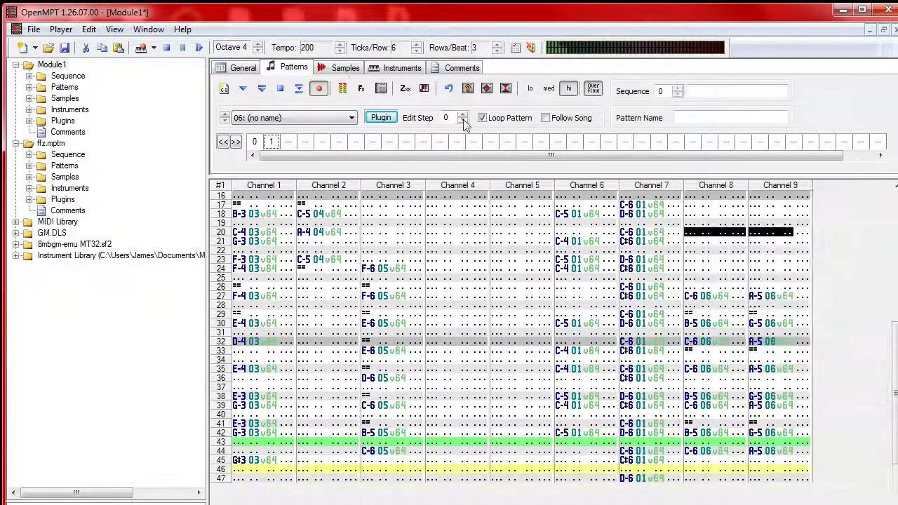
left_click(285, 92)
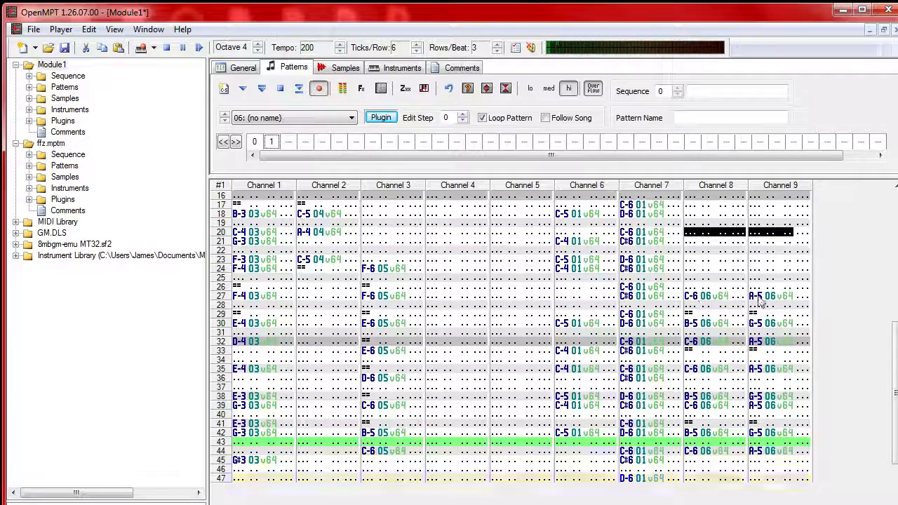
Step: Try the phrase from row 27 in channels 8 and 9 an octave higher, and transpose each channel back down an octave
left_click_drag(694, 297, 802, 480)
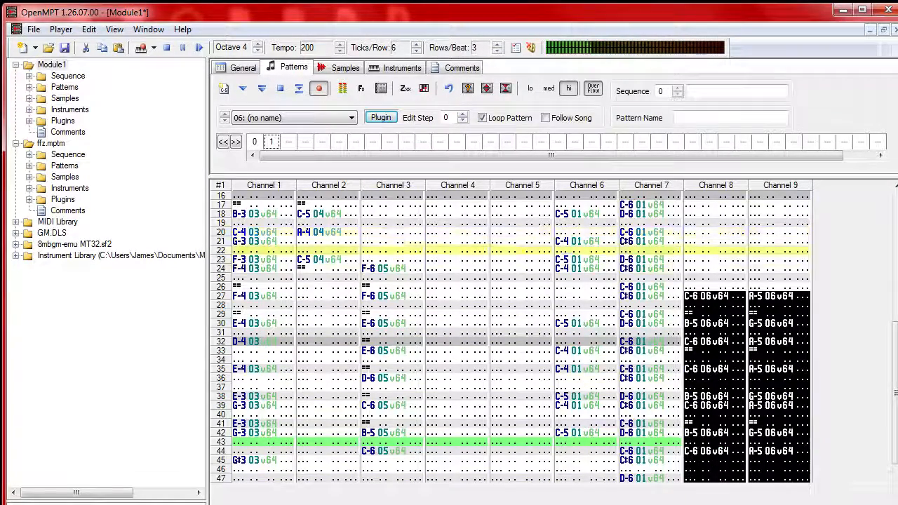
key("ctrl+shift+q")
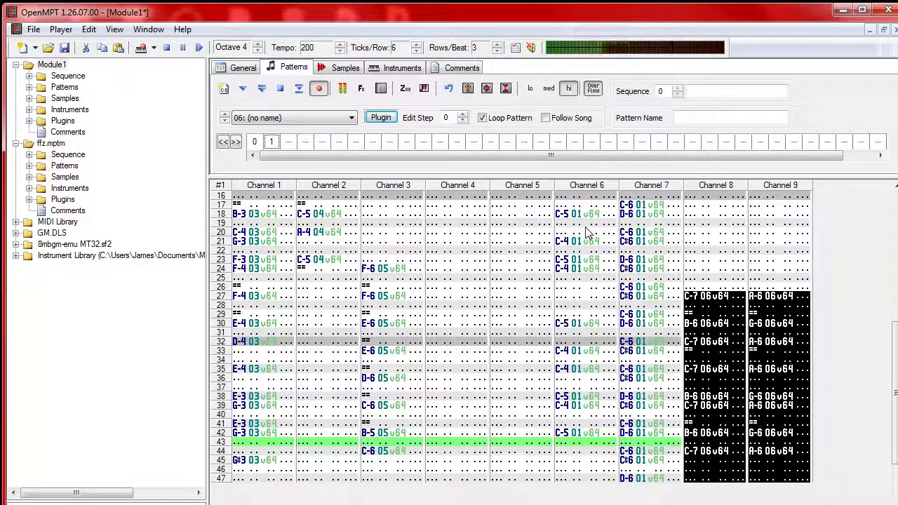
left_click(693, 299)
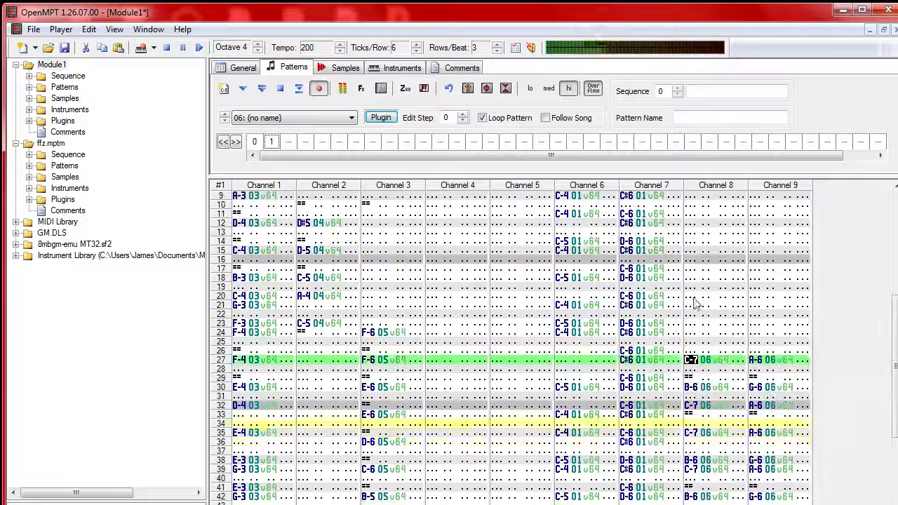
left_click_drag(690, 361, 720, 504)
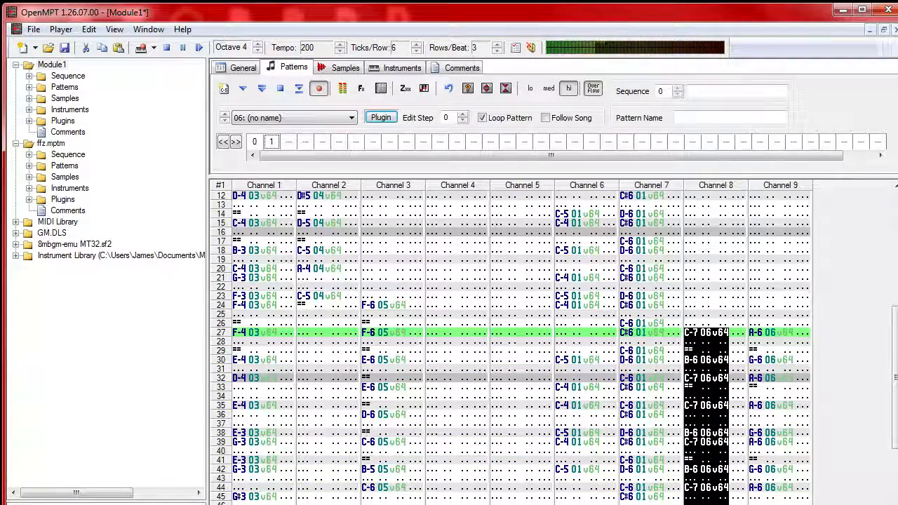
key("ctrl+shift+a")
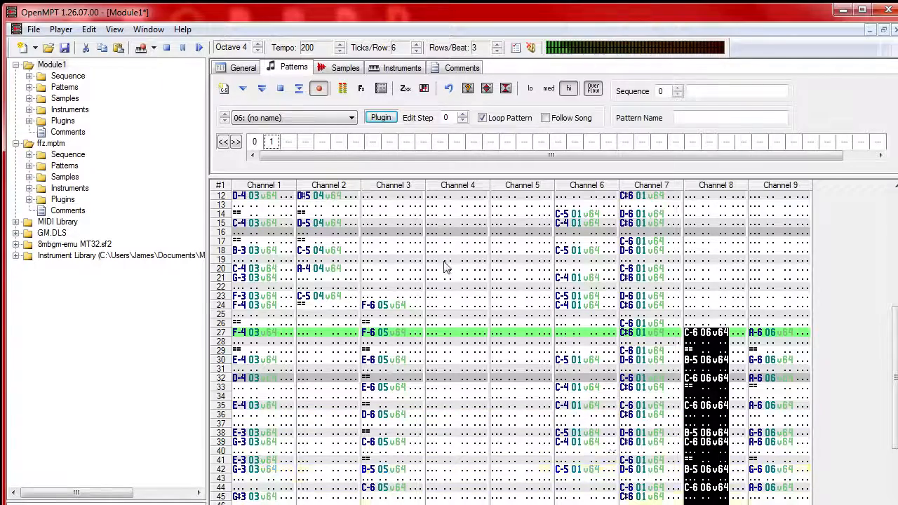
left_click_drag(756, 334, 803, 503)
key("ctrl+shift+a")
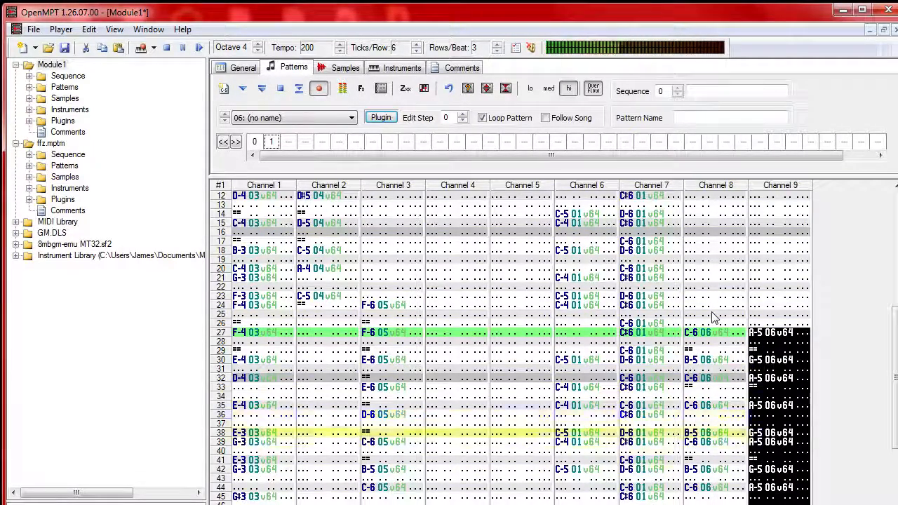
Step: Undo channel 9's octave drop, transpose its notes from row 27 back down to A-5 and G-5, and stop playback
key("ctrl+z")
key("ctrl+z")
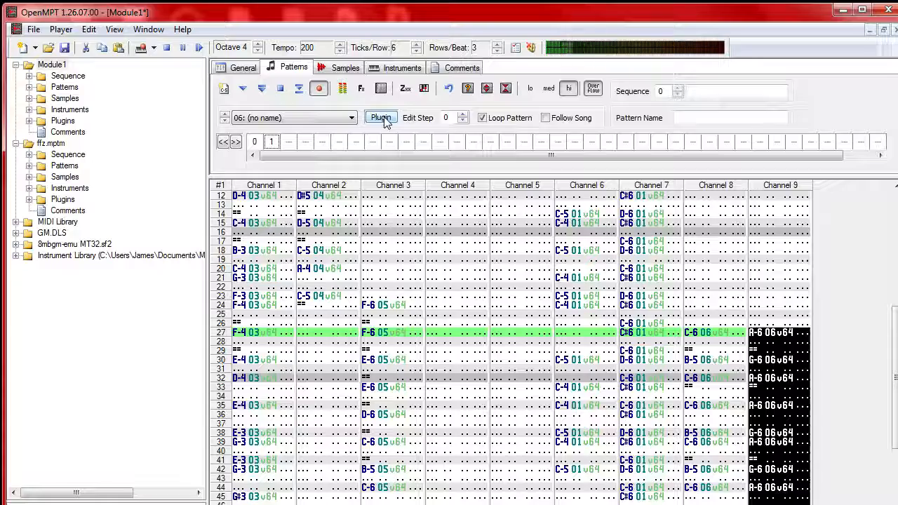
key("ctrl+shift+q")
key("ctrl+shift+a")
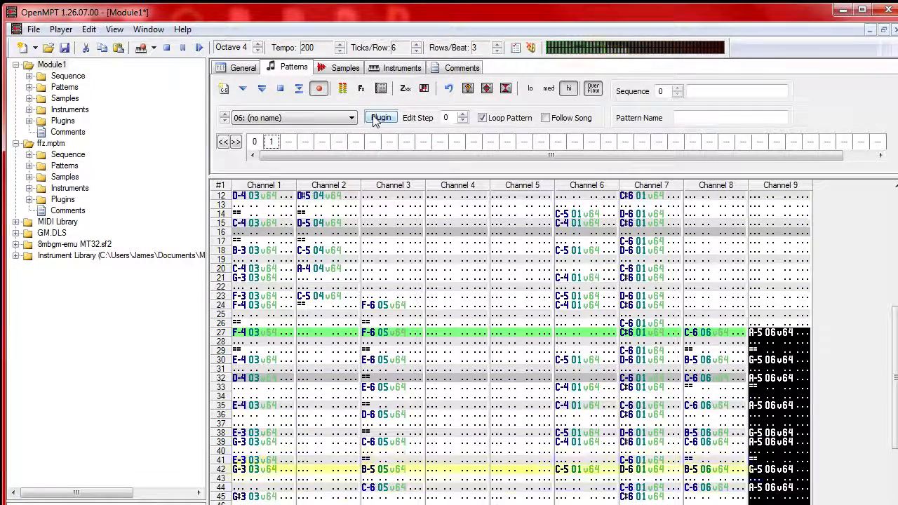
left_click(280, 89)
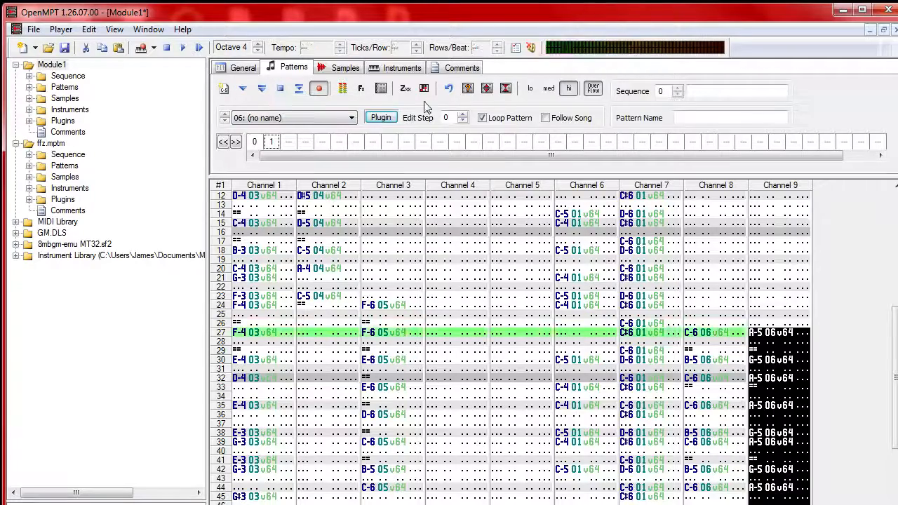
Step: Open instrument 06's Super PSG plugin and try amp envelope step counts of 96, 2 and 1
left_click(379, 118)
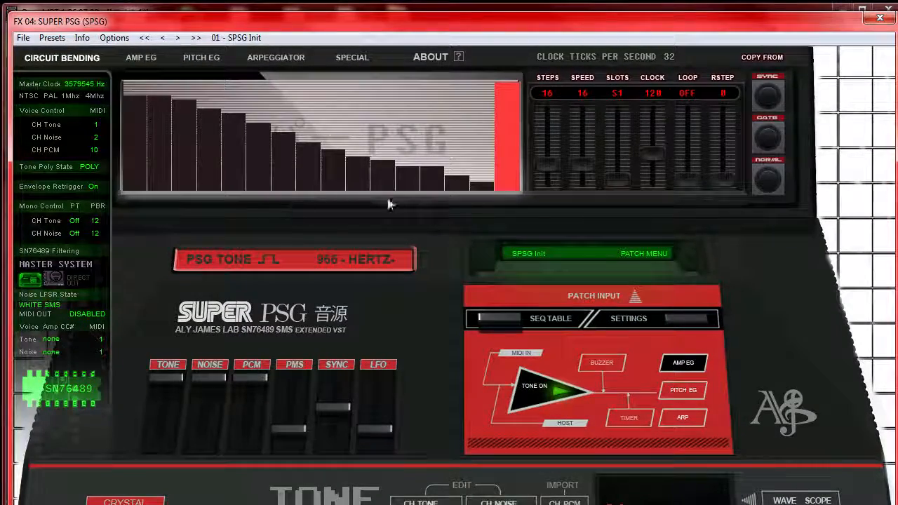
left_click_drag(549, 163, 553, 248)
left_click_drag(543, 176, 528, 47)
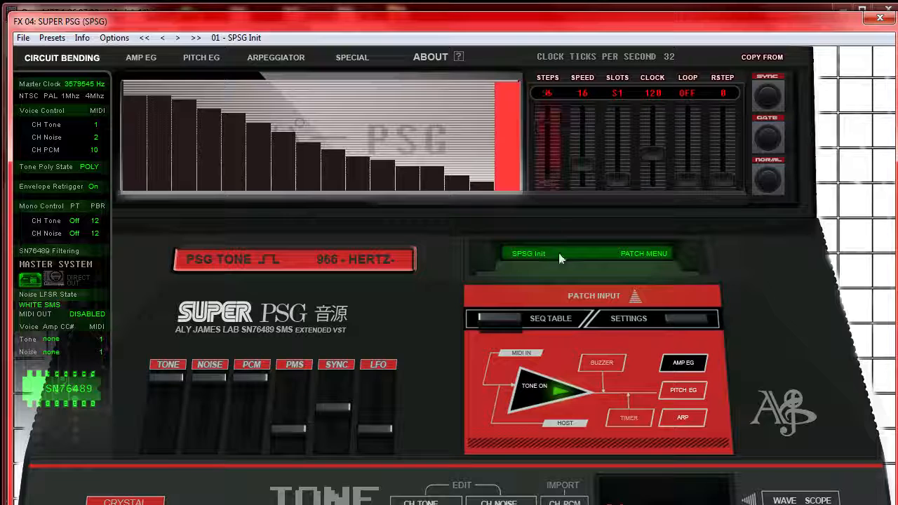
left_click_drag(559, 253, 548, 179)
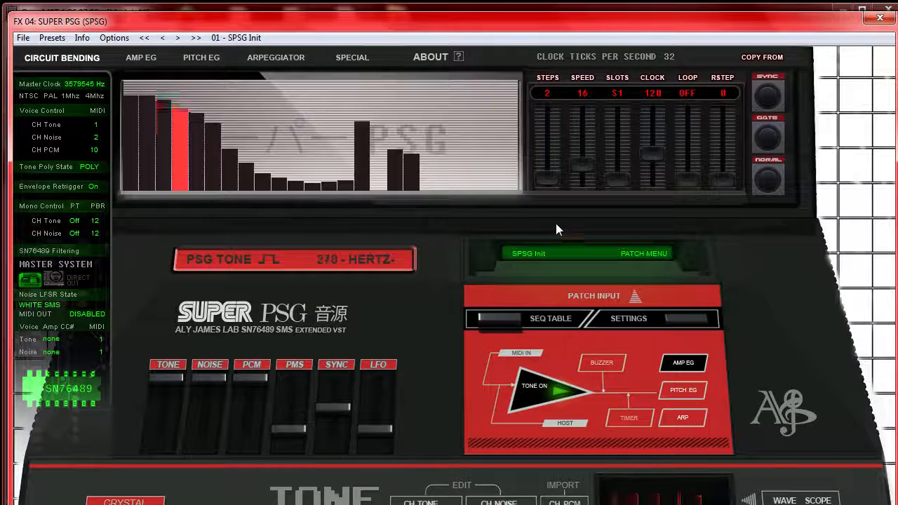
left_click(548, 183)
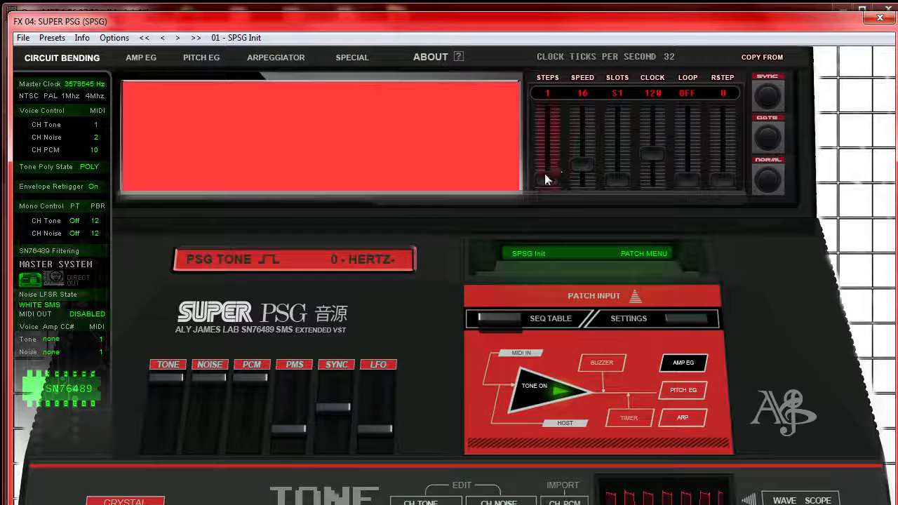
Step: Set the amp envelope to 8 steps and draw a gradually falling level curve across its bars
left_click_drag(545, 179, 542, 170)
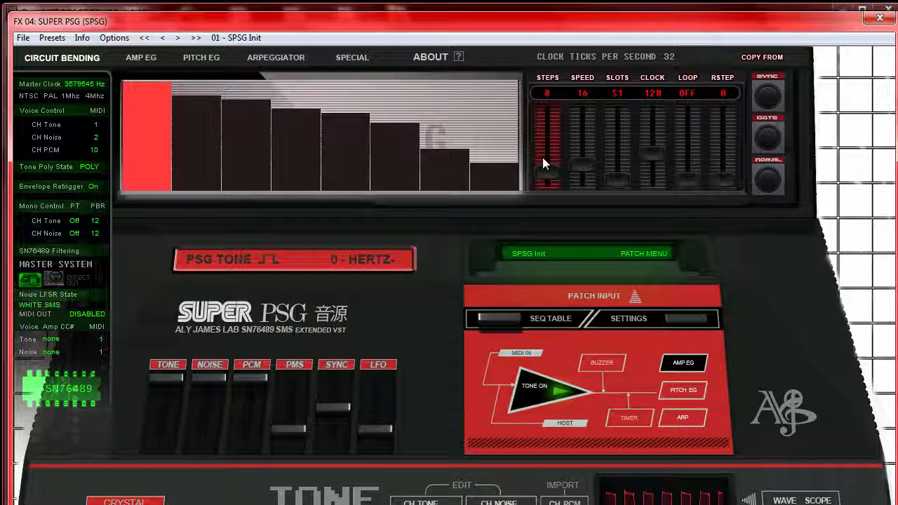
mouse_move(326, 129)
left_mouse_down()
mouse_move(473, 171)
mouse_move(181, 86)
mouse_move(509, 162)
left_mouse_up()
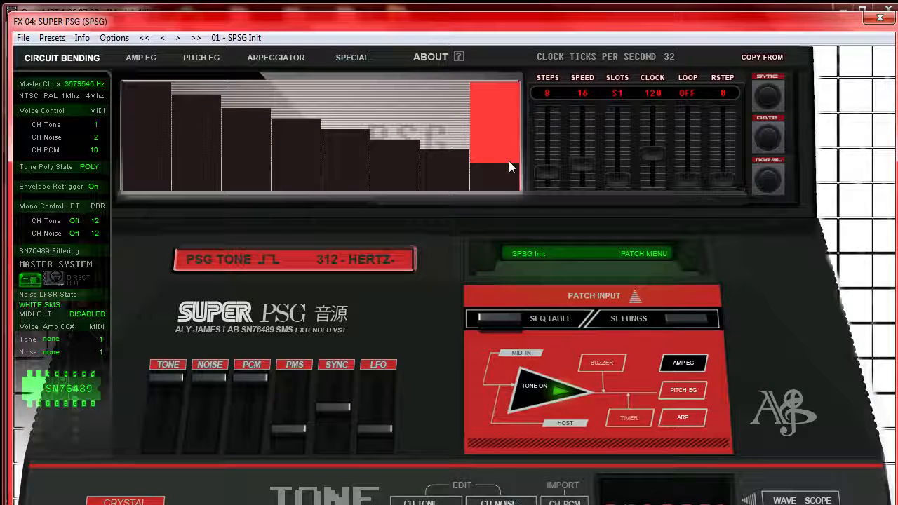
left_click_drag(190, 90, 475, 128)
Step: Reduce the amp envelope to 2 steps, set the second step's level slightly below the first, and close the plugin
left_click_drag(551, 167, 555, 181)
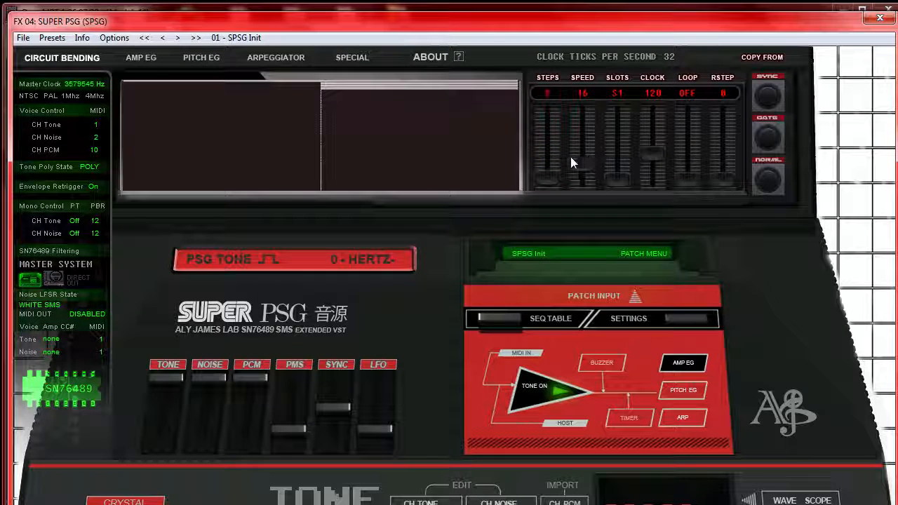
left_click_drag(442, 123, 448, 102)
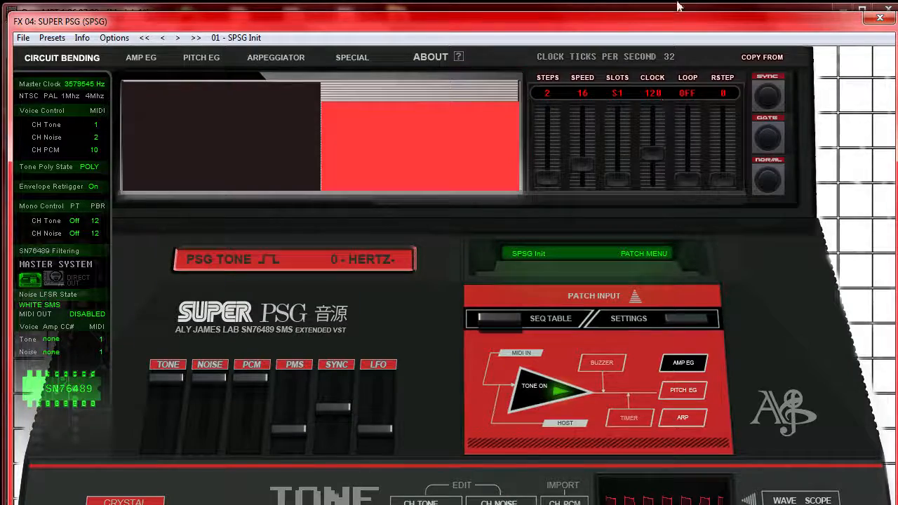
left_click(877, 19)
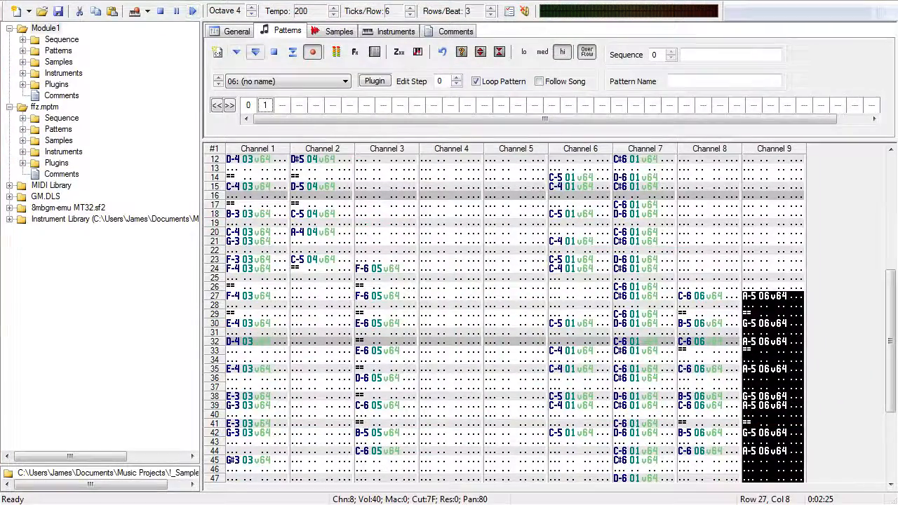
Step: Play the pattern to listen to the edited instrument 06 sound, and stop playback
left_click(256, 53)
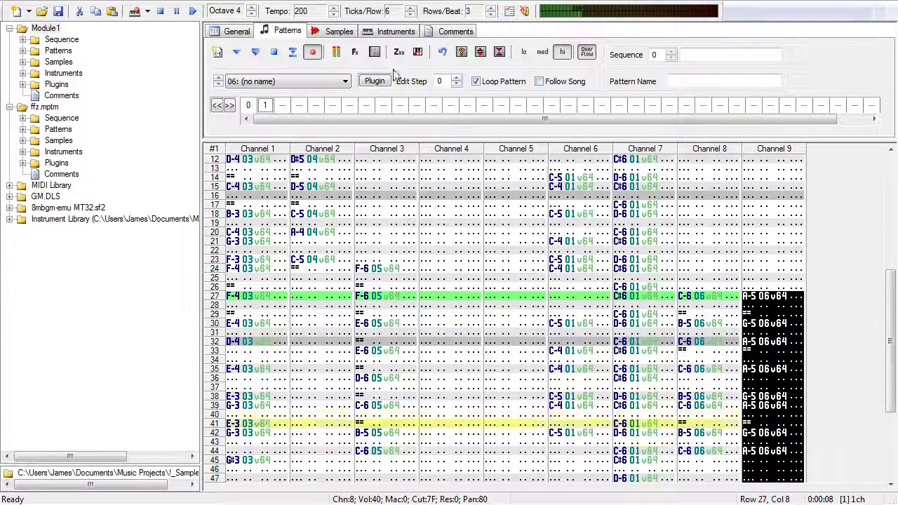
left_click(273, 52)
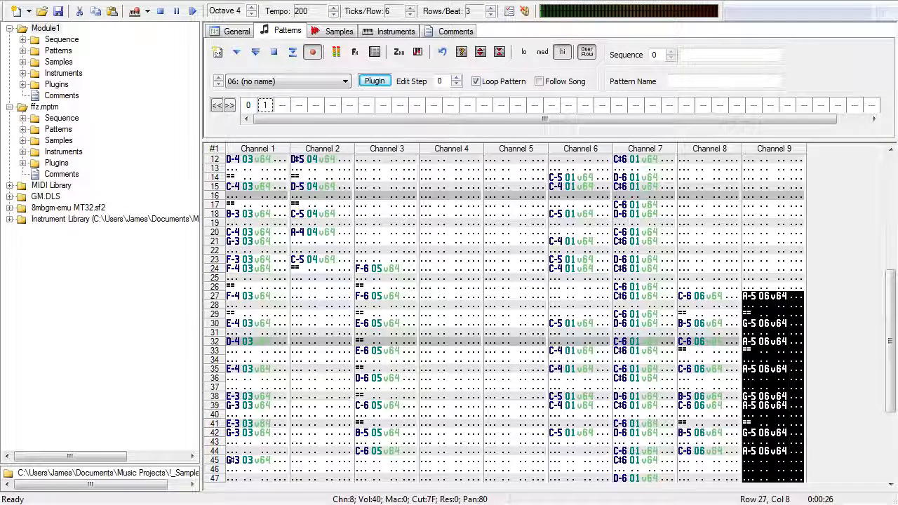
left_click(256, 53)
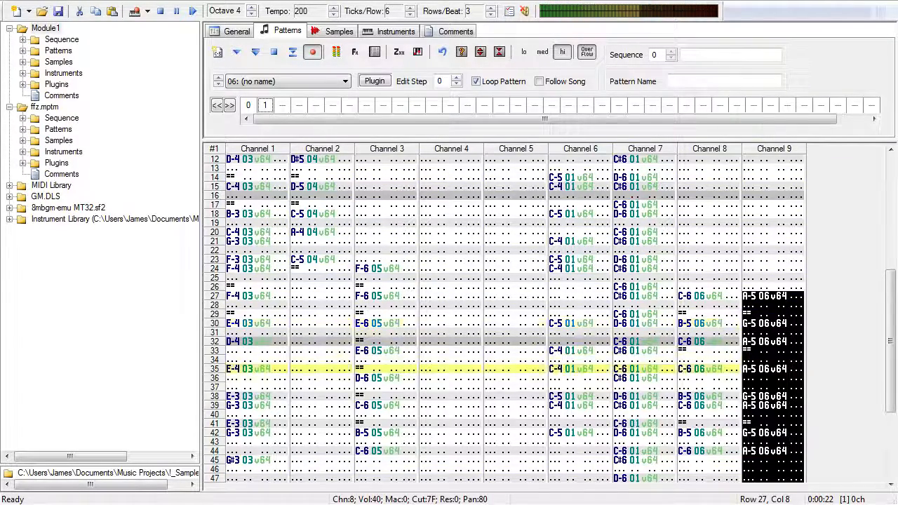
left_click(160, 12)
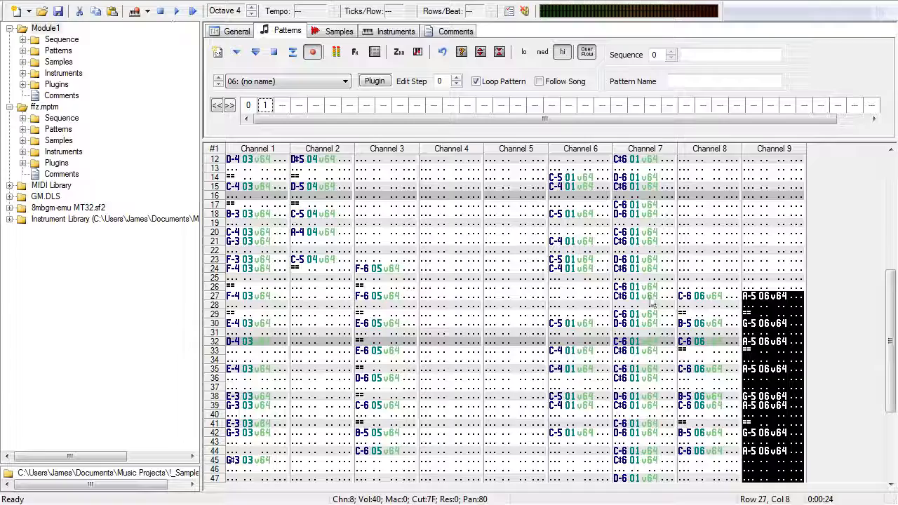
Step: Transpose the notes from row 27 to 47 in channels 8 and 9 up an octave and play the pattern
left_click_drag(687, 300, 686, 299)
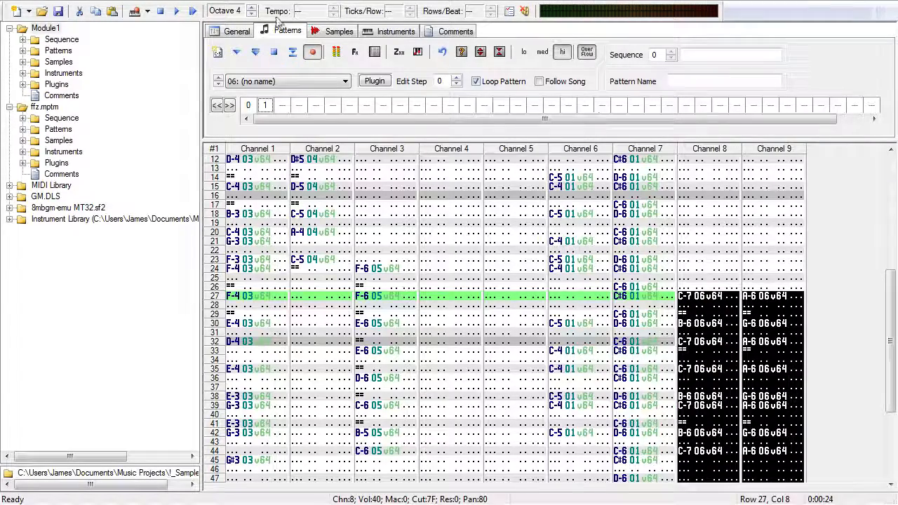
key("F6")
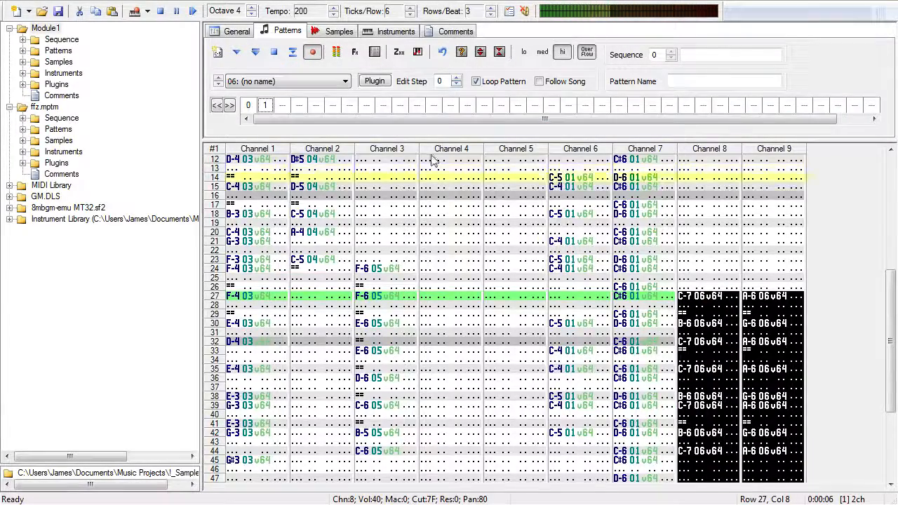
Step: Enter note-offs at row 0 in channels 8 and 9
scroll(728, 201, "up", 10)
left_click(688, 317)
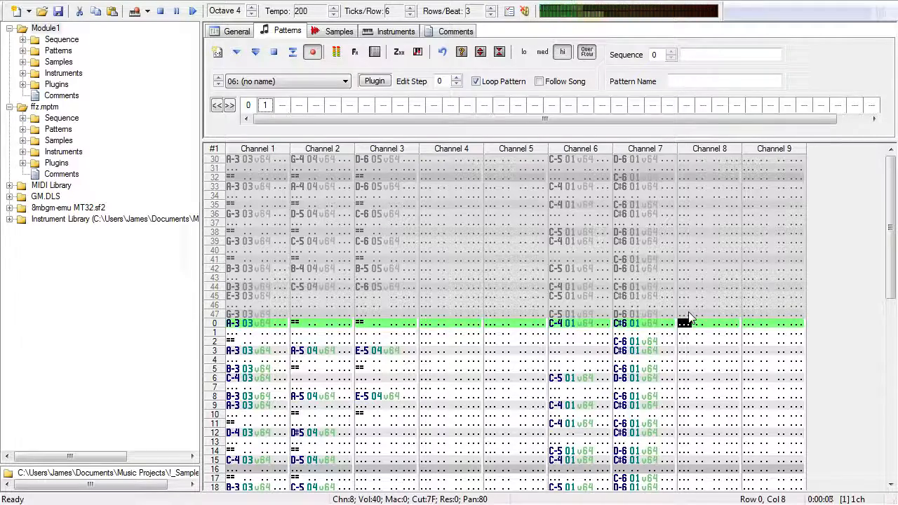
scroll(691, 320, "down", 9)
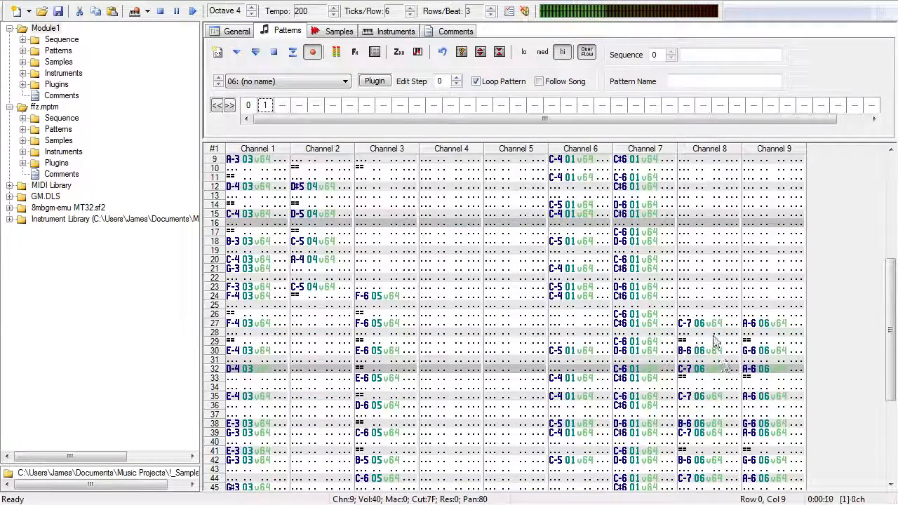
Step: Transpose the phrase from row 27 in channels 8 and 9 down an octave and stop playback
left_click_drag(688, 324, 779, 488)
key("ctrl+shift+a")
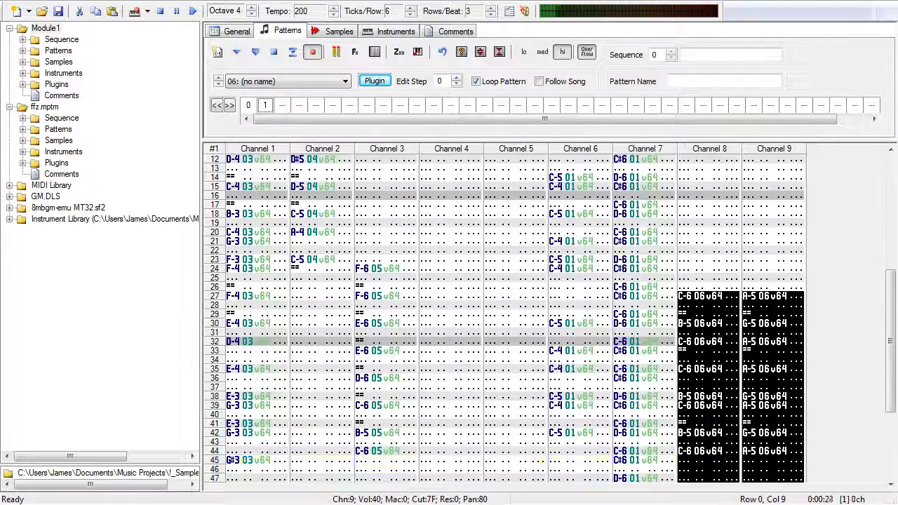
left_click(272, 54)
Step: Choose instrument 04, neat trumpety thingo, with the cursor on channel 2's row 14 note-off, and play the pattern briefly
left_click(264, 80)
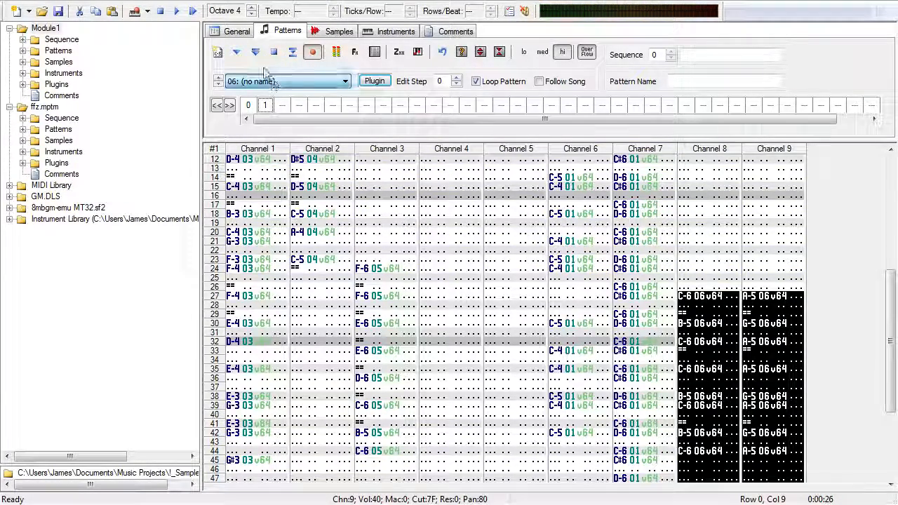
left_click(292, 130)
left_click(295, 179)
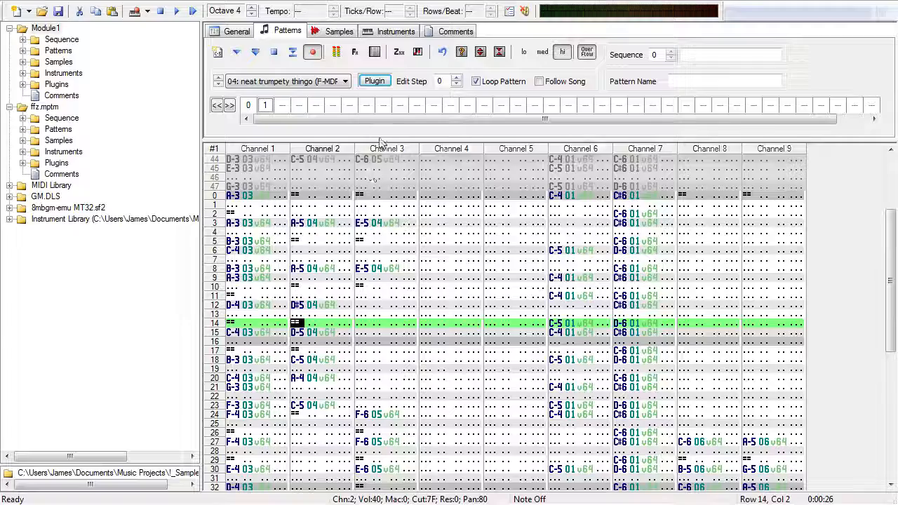
left_click(275, 53)
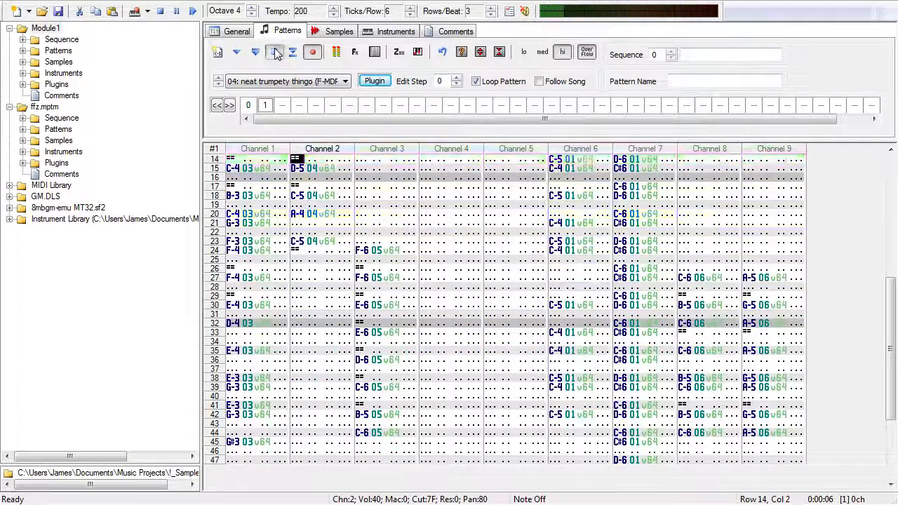
left_click(275, 53)
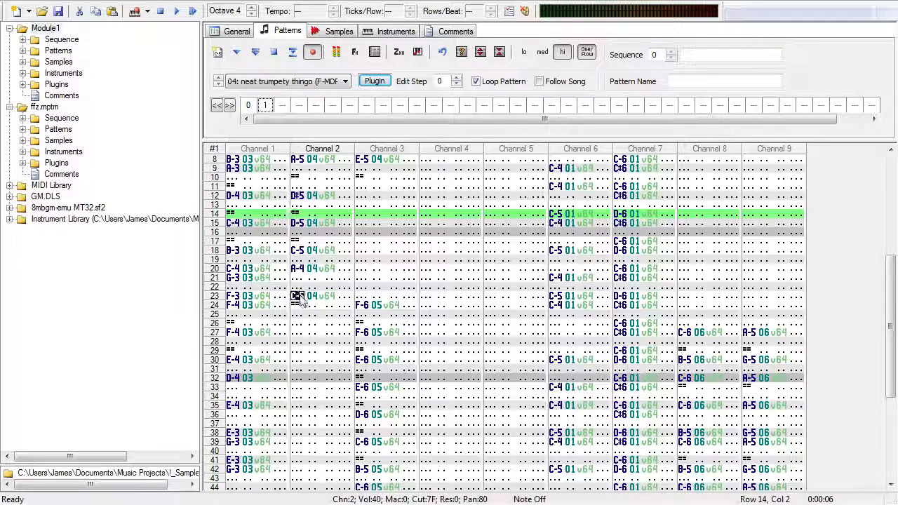
Step: Replace channel 2's notes from row 23 with C-5 at row 23, A-4 at 27, G-4 at 30 and A-4 at 32, with note-offs at 29 and 33
left_click_drag(329, 314, 298, 298)
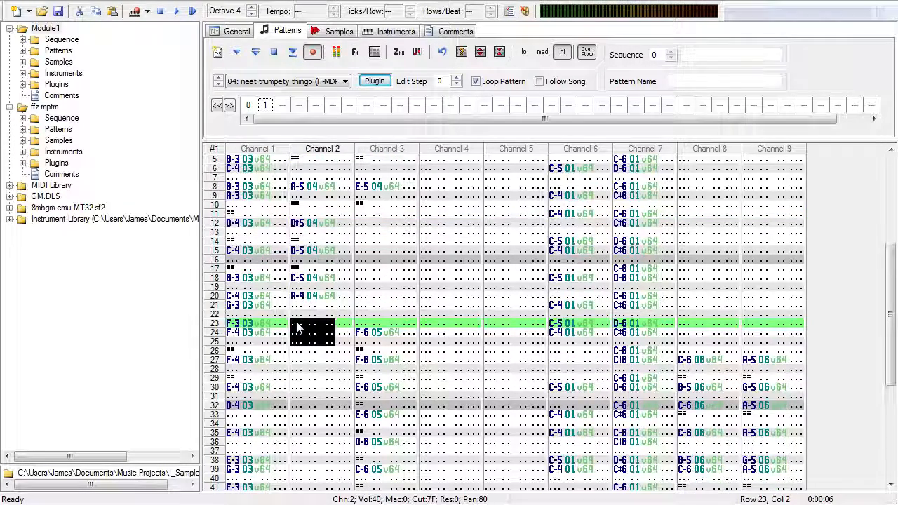
key("5")
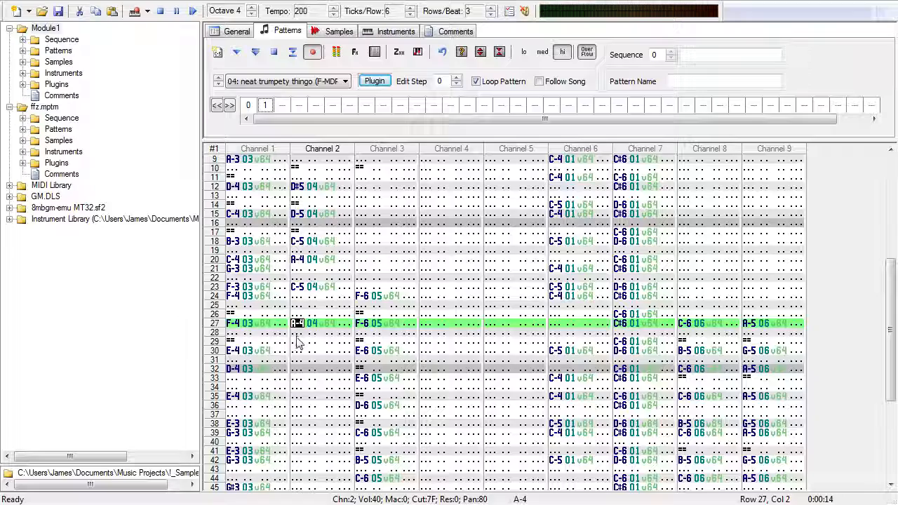
key("equal")
key("v")
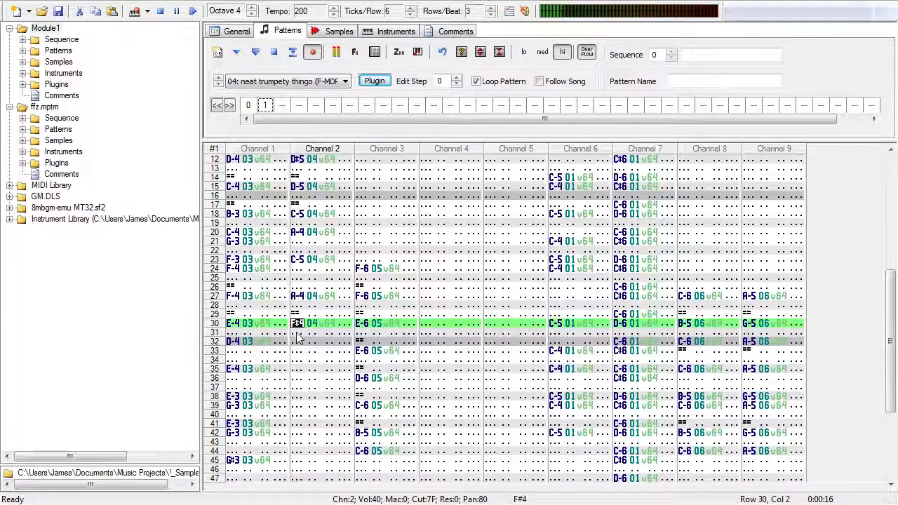
key("n")
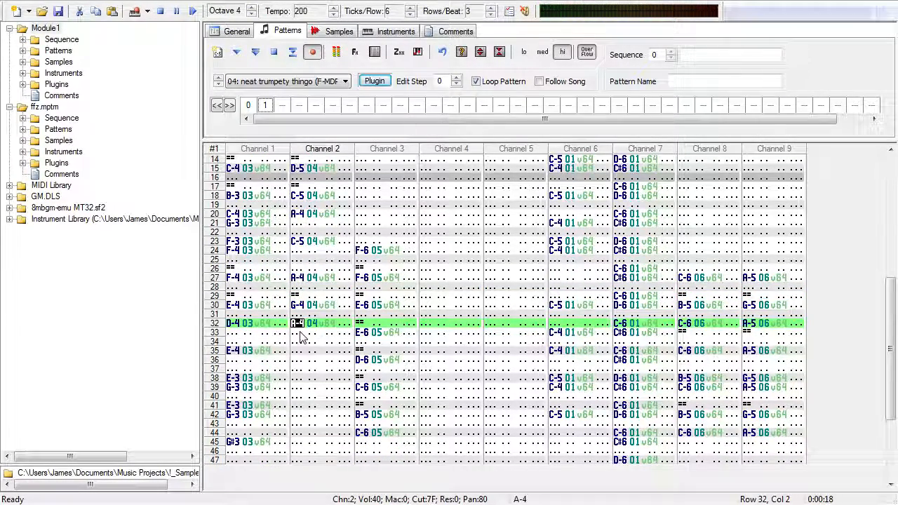
left_click(257, 55)
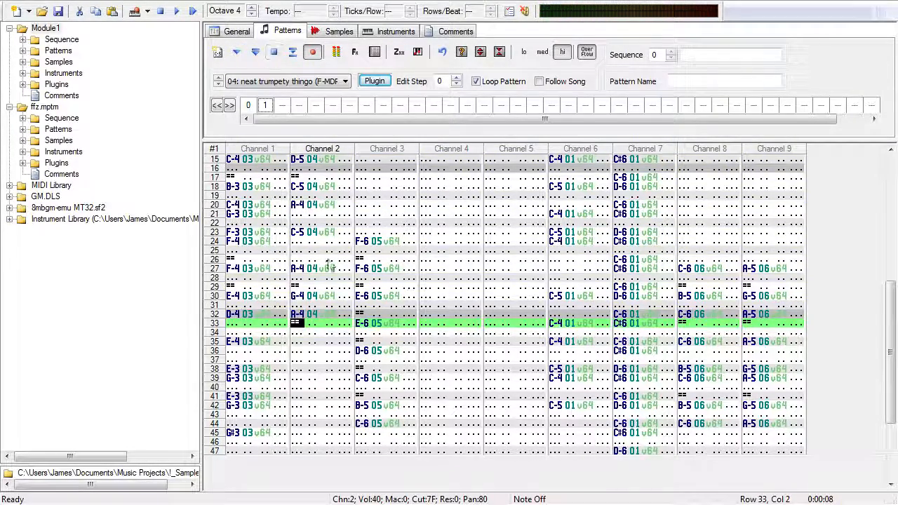
Step: Enter D-5 at row 35 and C-5 at row 39 in channel 2
left_click(300, 341)
key("w")
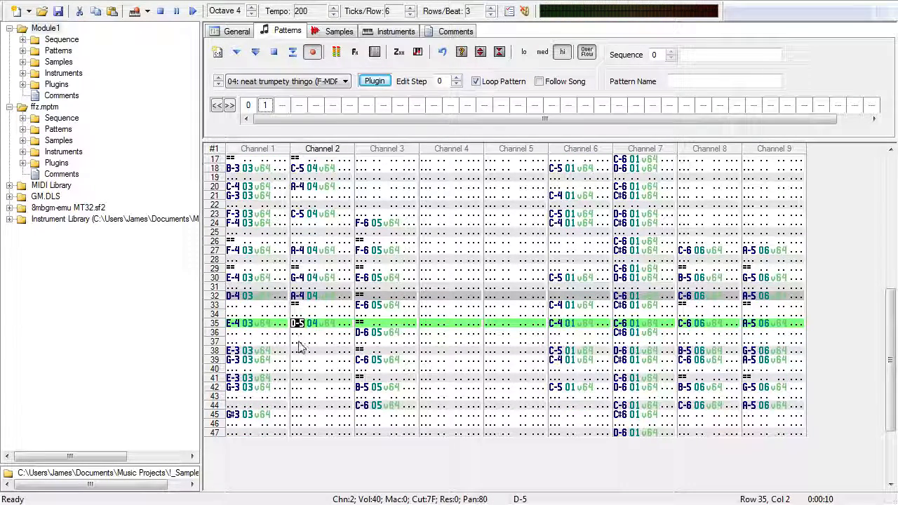
left_click(302, 360)
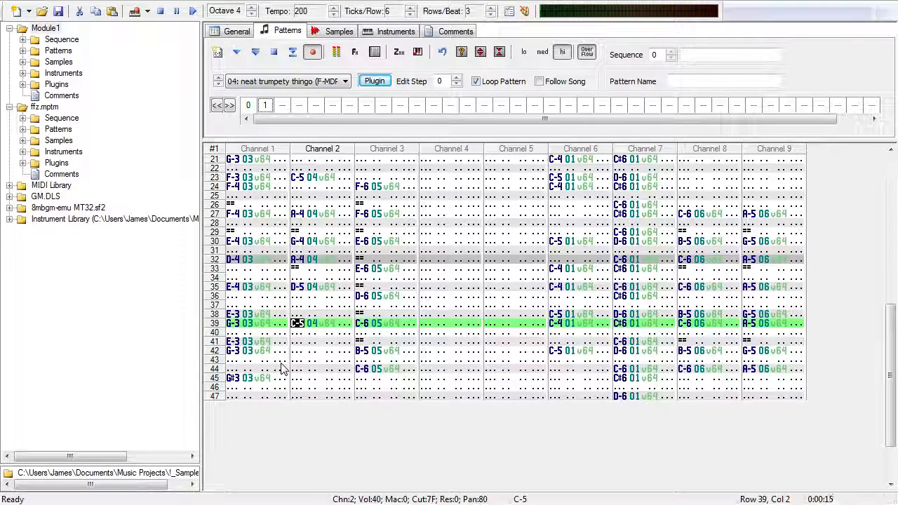
Step: Enter a note-off at row 41, D-5 at row 42 and E-5 at row 44 in channel 2
key("Down")
key("Down")
key("equal")
key("Down")
key("s")
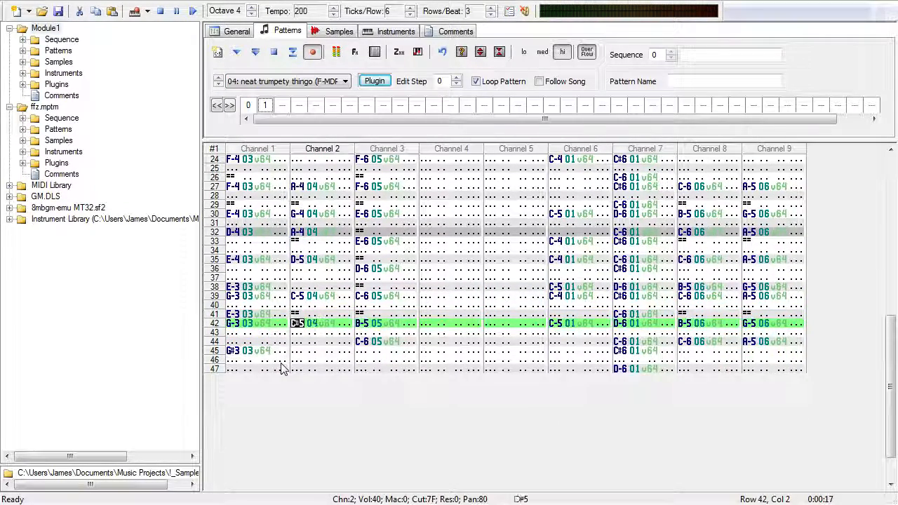
key("d")
key("Down")
key("Down")
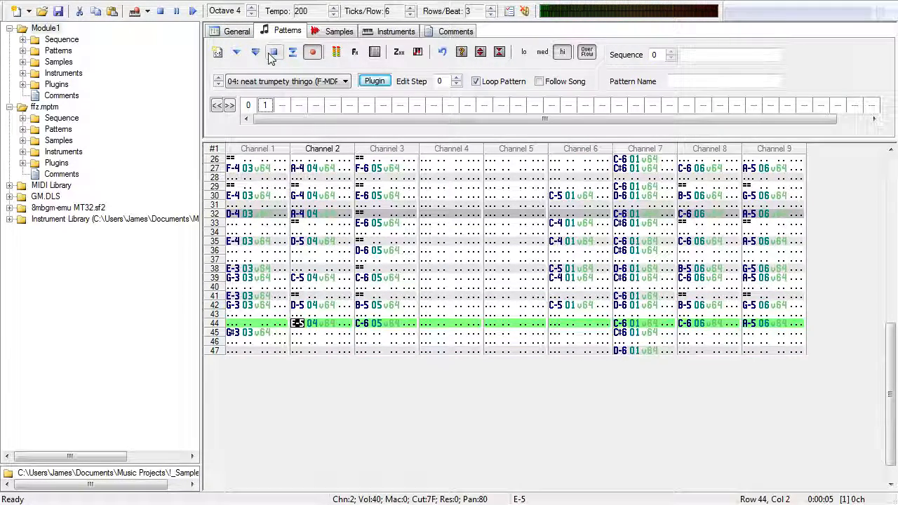
Step: Listen to the pattern, turn off Loop Pattern and turn on Follow Song
scroll(315, 200, "up", 5)
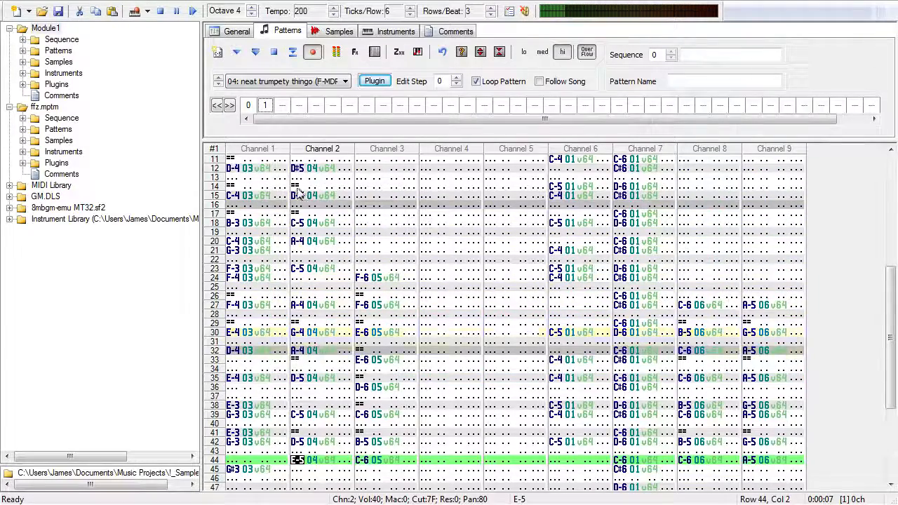
scroll(274, 184, "down", 3)
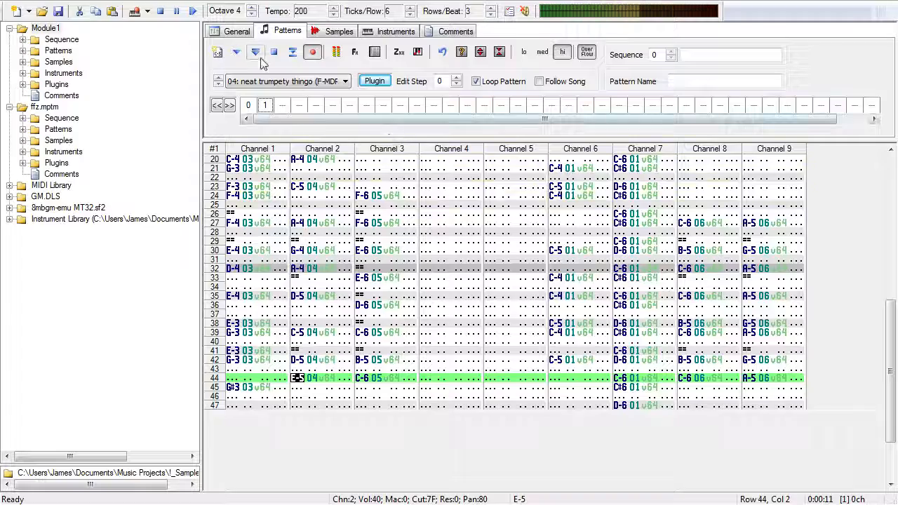
left_click(476, 82)
left_click(539, 81)
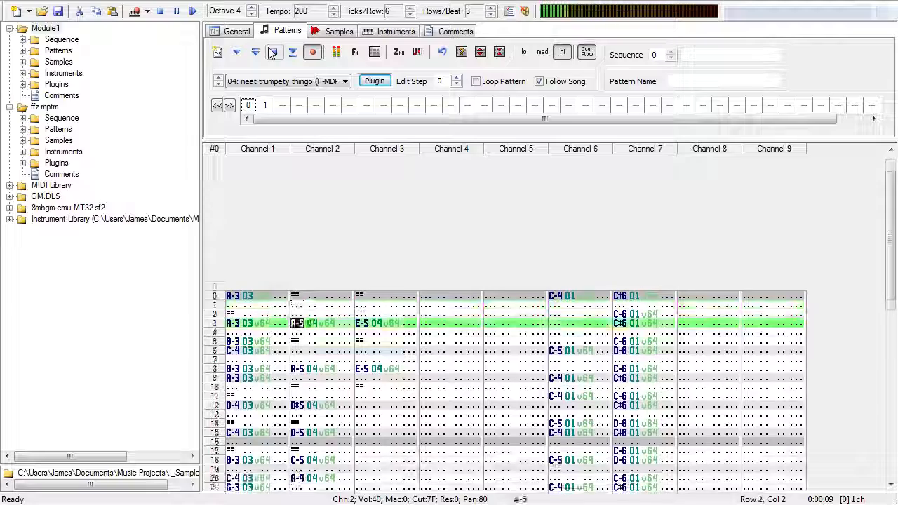
Step: Enter note-offs at row 0 of pattern 0 in channels 8 and 9, and play into pattern 1 with Follow Song on
left_click(539, 82)
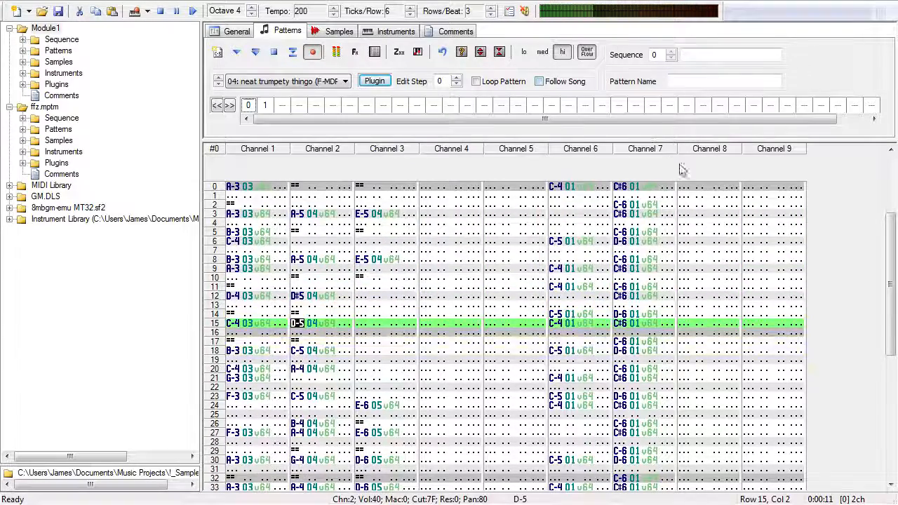
left_click(687, 187)
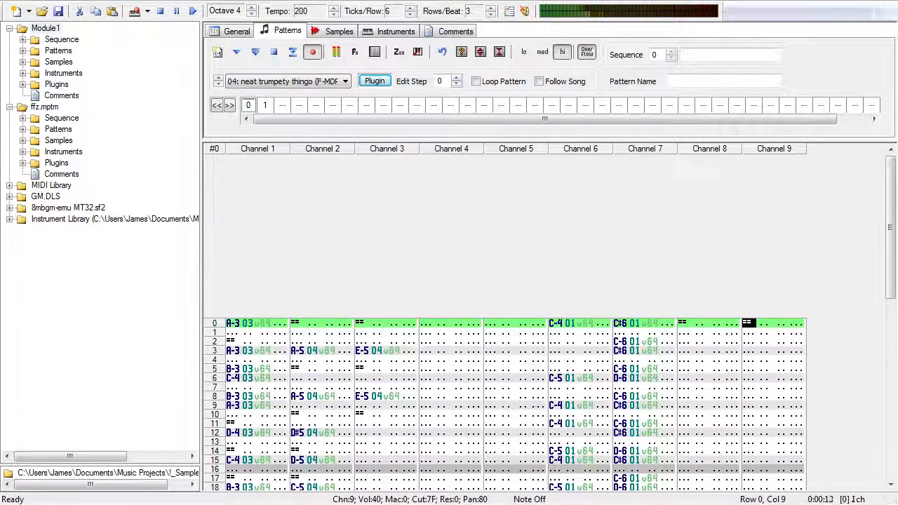
left_click(191, 12)
left_click(566, 81)
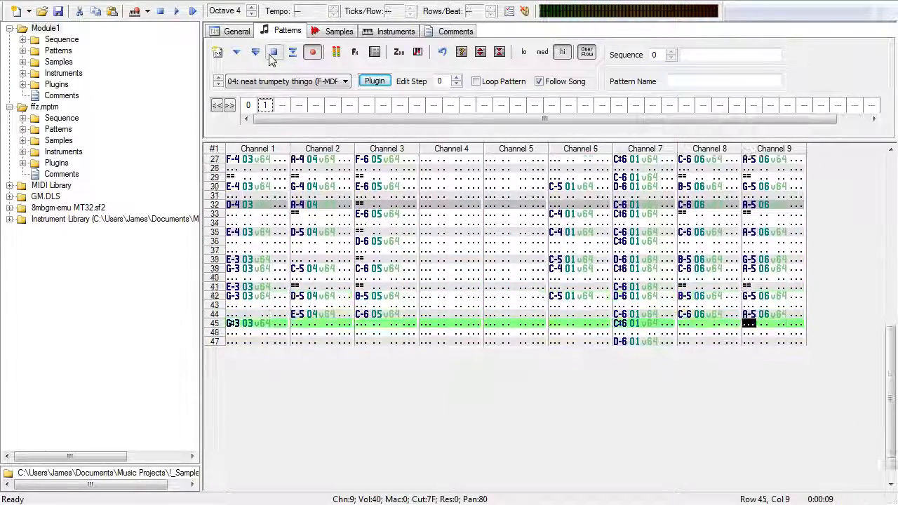
left_click(274, 53)
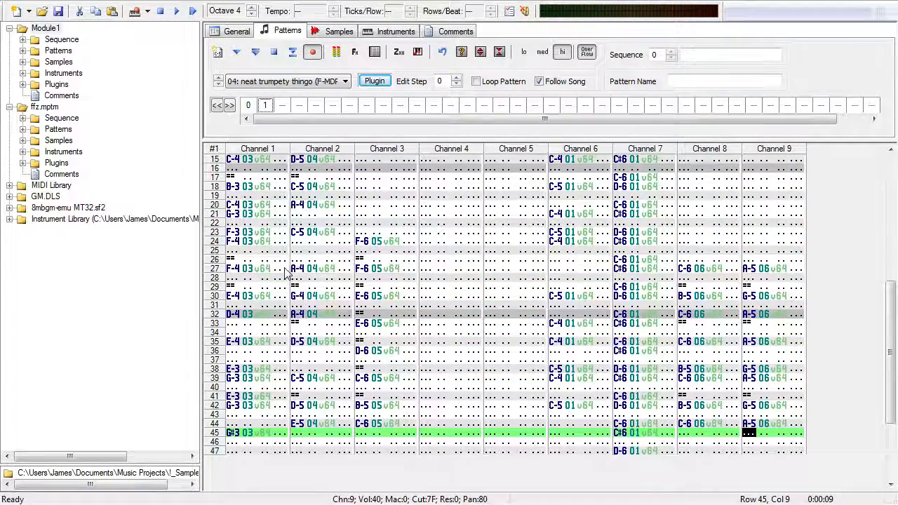
Step: Clear rows 27 to 33 in channel 2 and play the pattern with Loop Pattern on
scroll(302, 276, "up", 1)
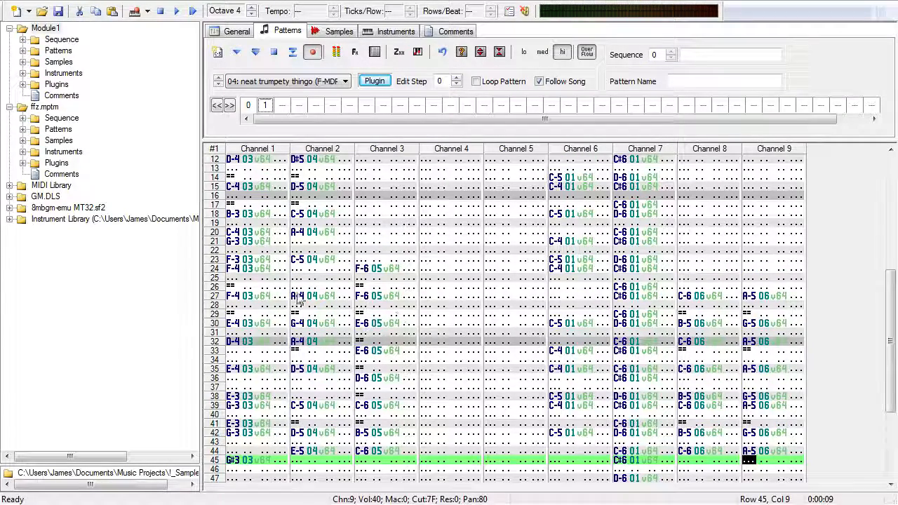
left_click_drag(299, 301, 322, 363)
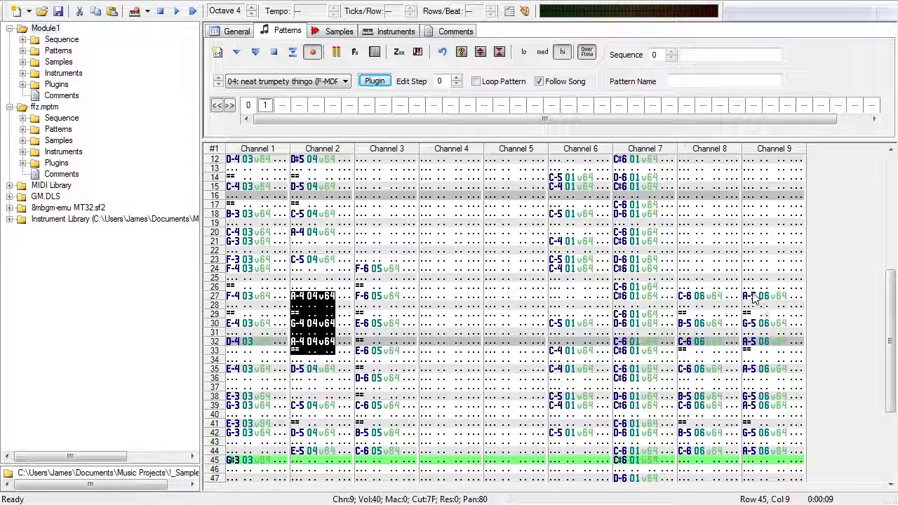
left_click_drag(745, 285, 775, 320)
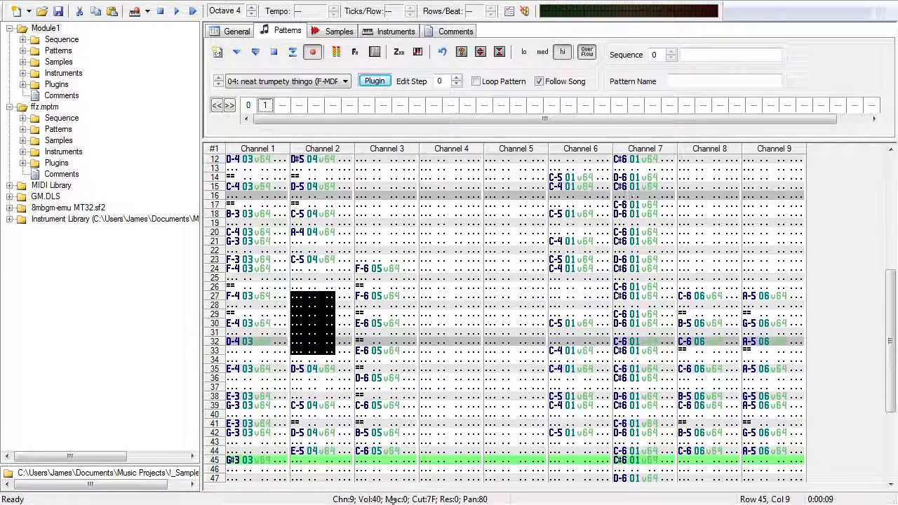
left_click(237, 51)
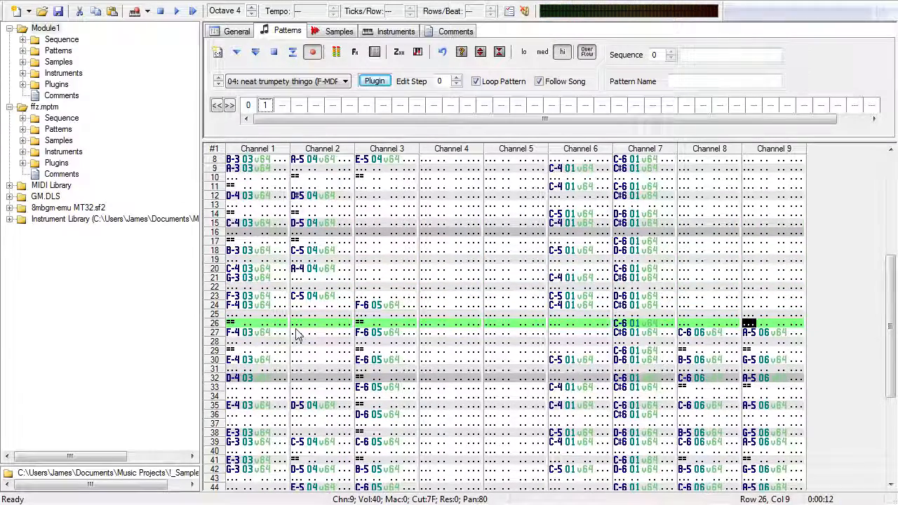
Step: Enter E-5 at row 26 and D-5 at row 29 in channel 2, with note-offs at rows 28 and 31
left_click(294, 324)
key("6")
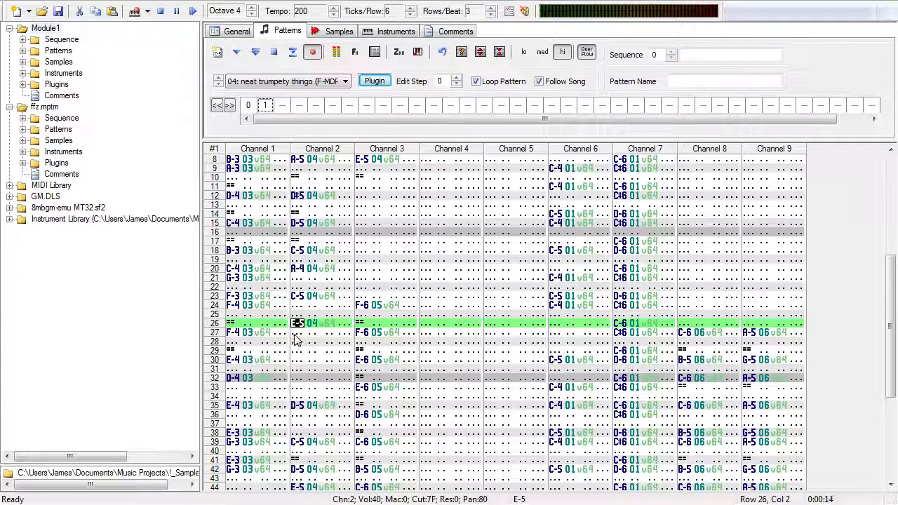
key("3")
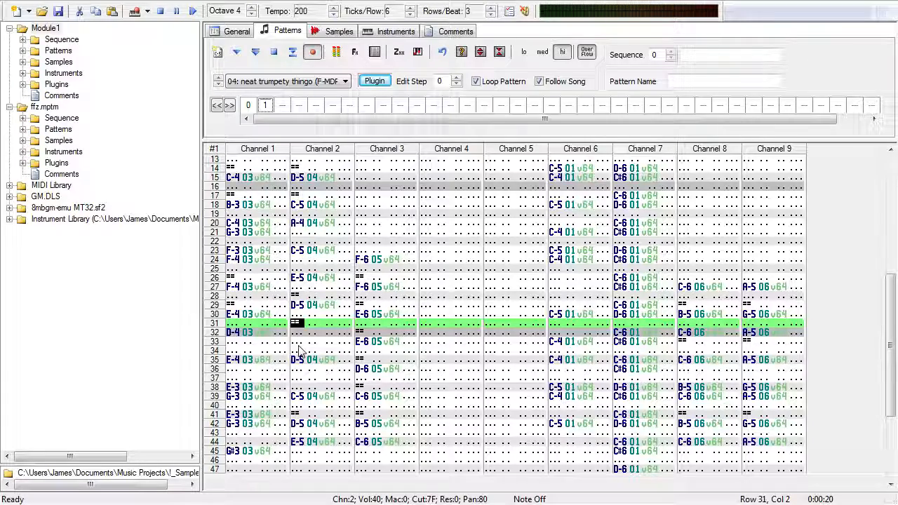
Step: Move channel 2's new E-5 and D-5 phrase down one row to start at row 27, and play the pattern
key("Down")
key("BackSpace")
key("Up")
key("Up")
key("Up")
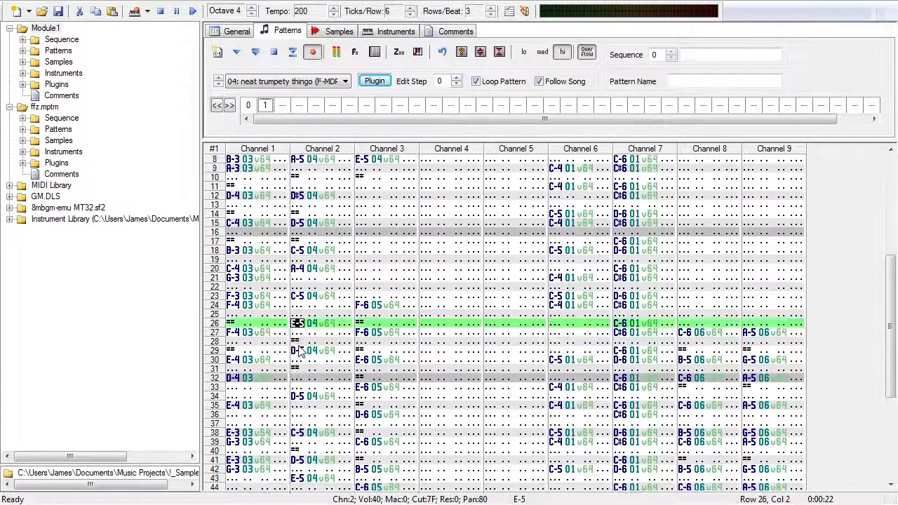
key("Insert")
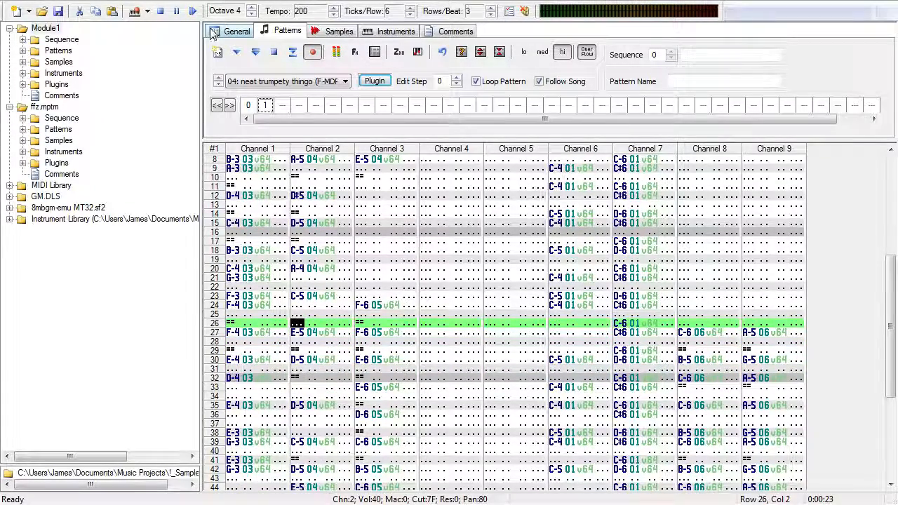
left_click(257, 55)
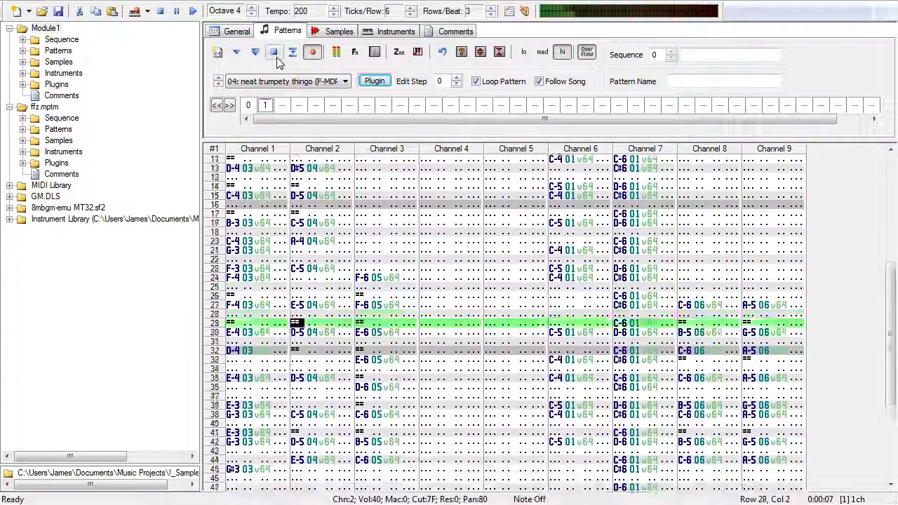
left_click(277, 55)
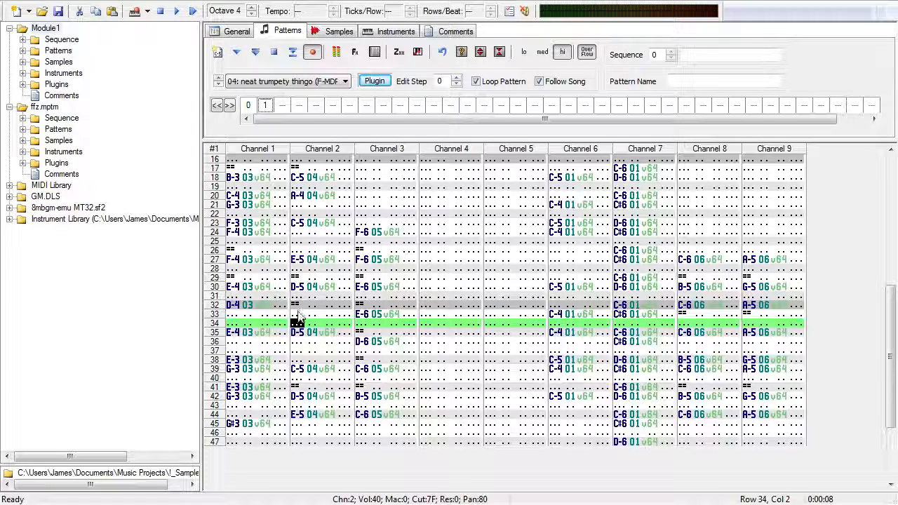
Step: Enter G-5 at row 33, A-5 at row 35 and D-5 at row 36 in channel 2, and play the pattern
left_click(297, 315)
key("5")
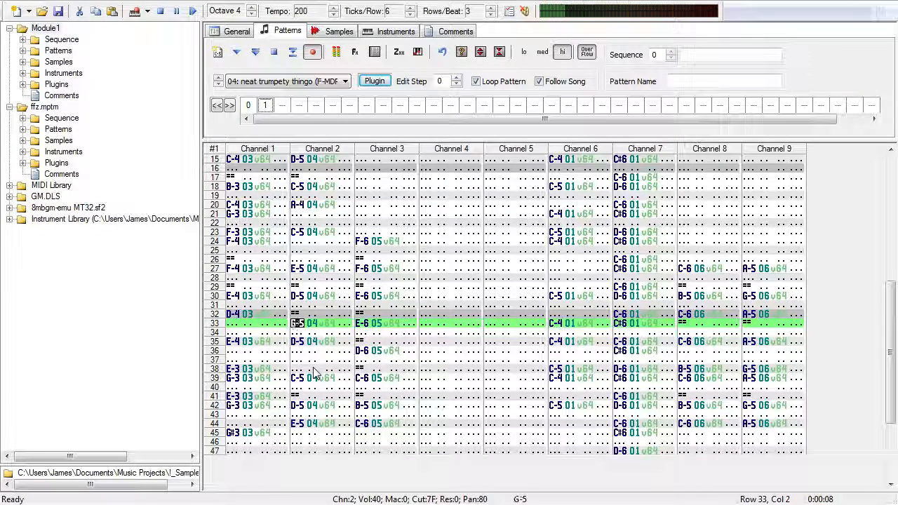
left_click(299, 342)
key("apostrophe")
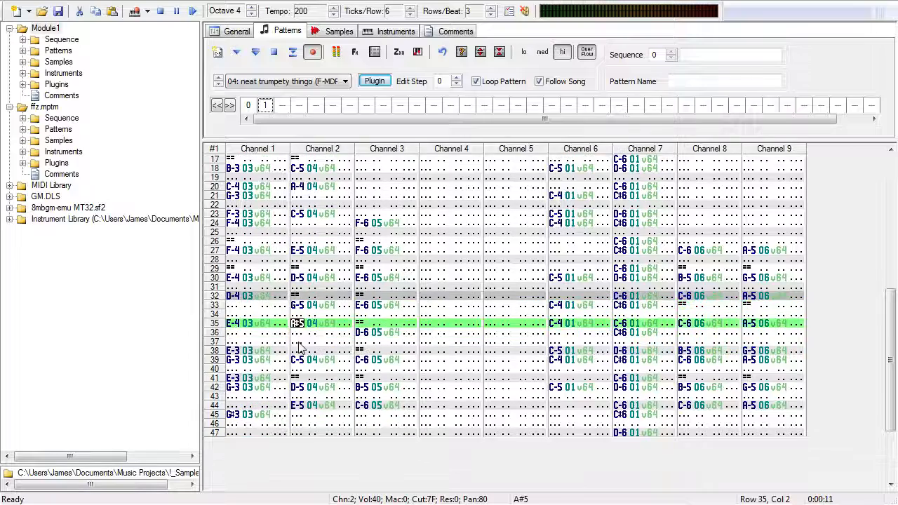
key("semicolon")
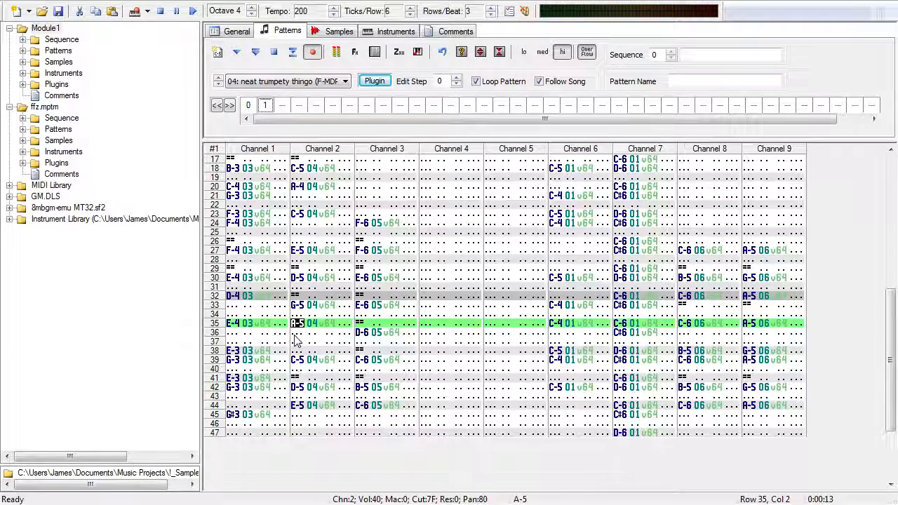
left_click(296, 336)
key("w")
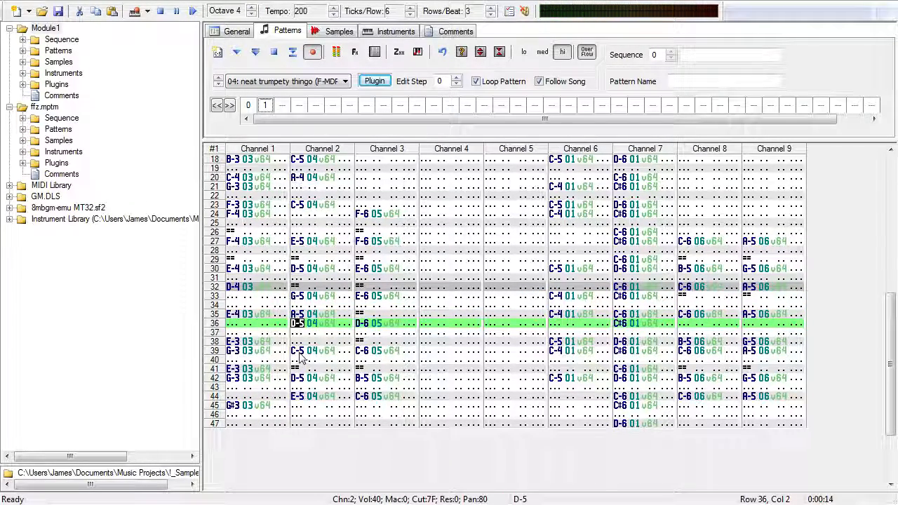
left_click(269, 56)
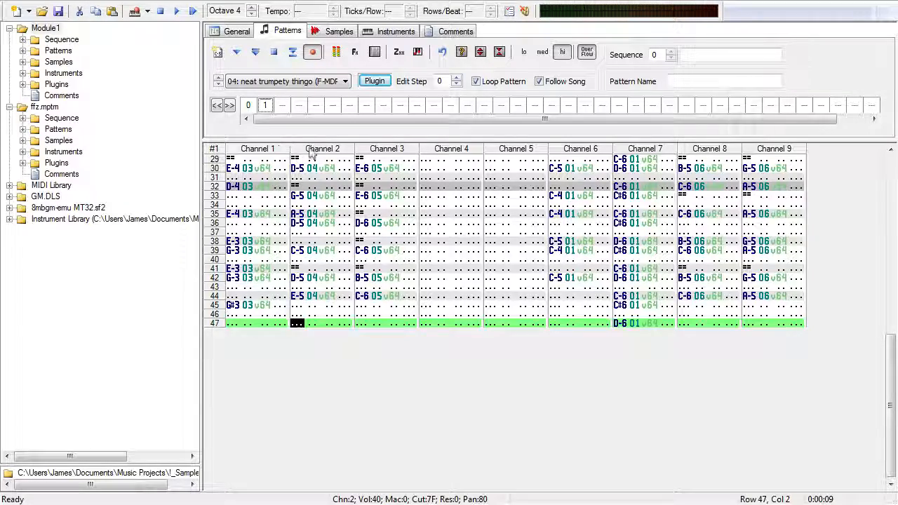
Step: Play the pattern and try moving channel 2's D-5 from row 36 down to row 37
left_click(273, 53)
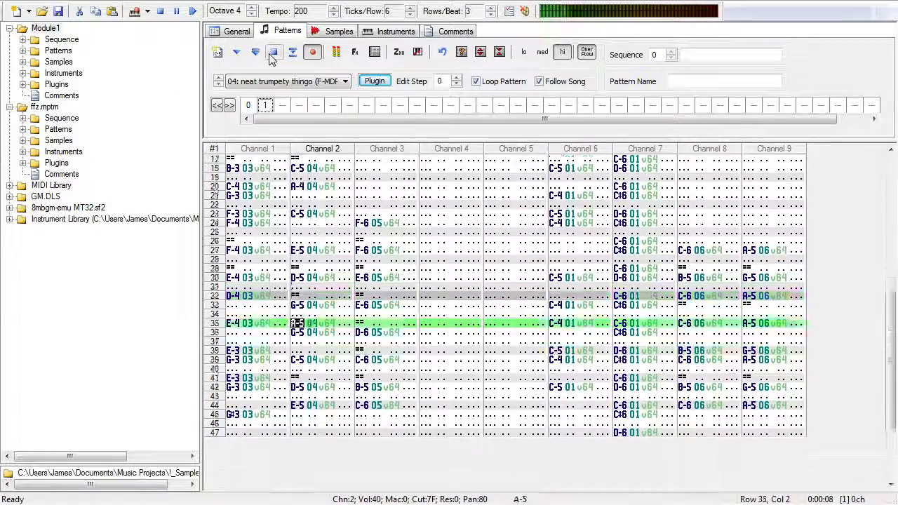
left_click(272, 56)
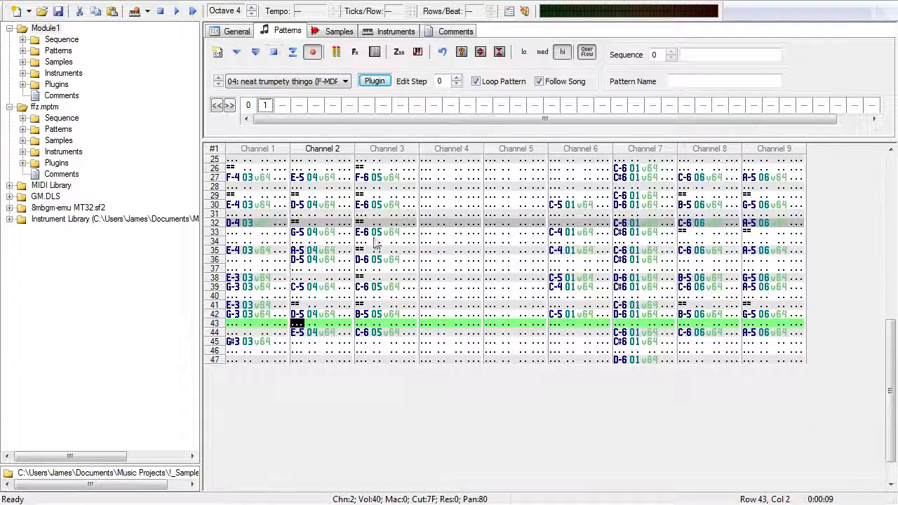
left_click(299, 259)
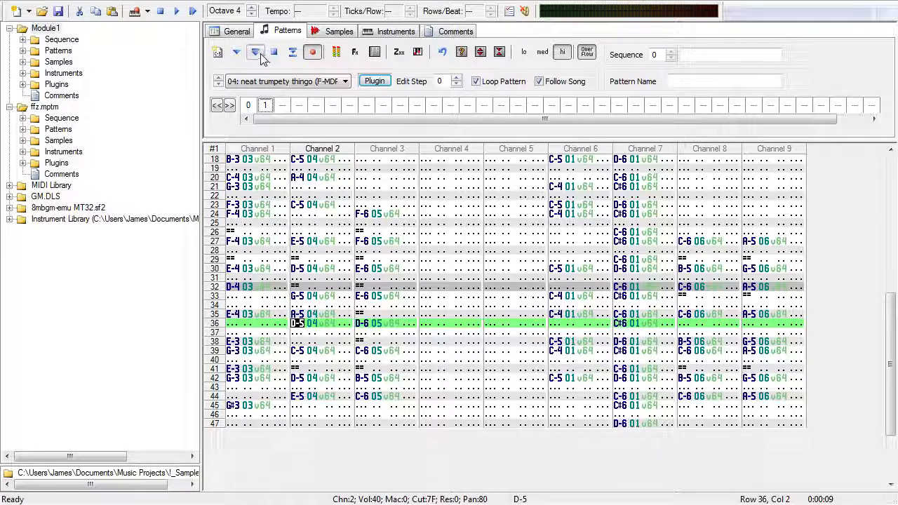
left_click(298, 314)
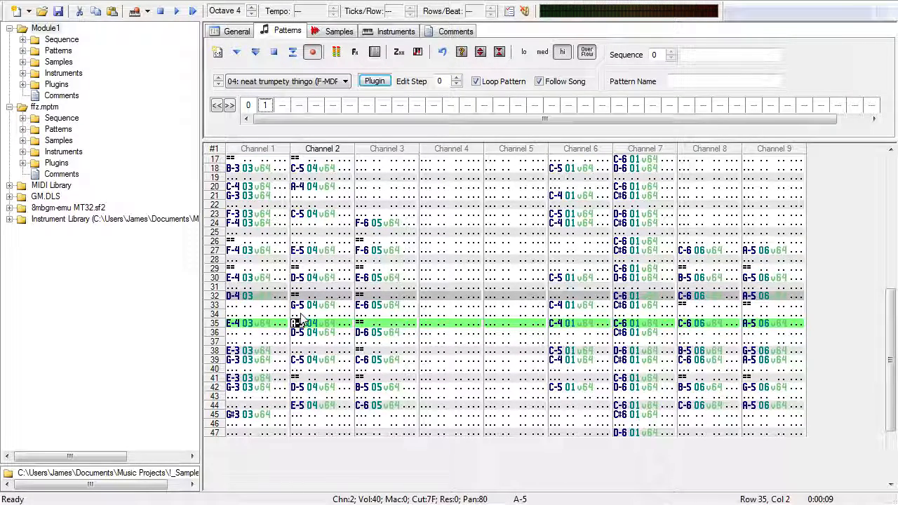
key("Down")
left_click(302, 344)
key("BackSpace")
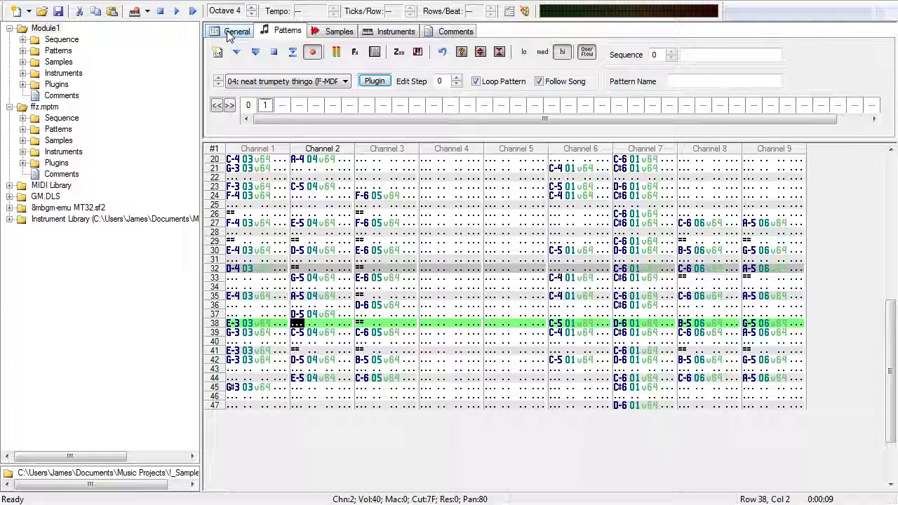
Step: Pull channel 2's lower notes up one row, placing D-5 at row 36 and C-5 at row 38, and play the pattern
left_click(298, 280)
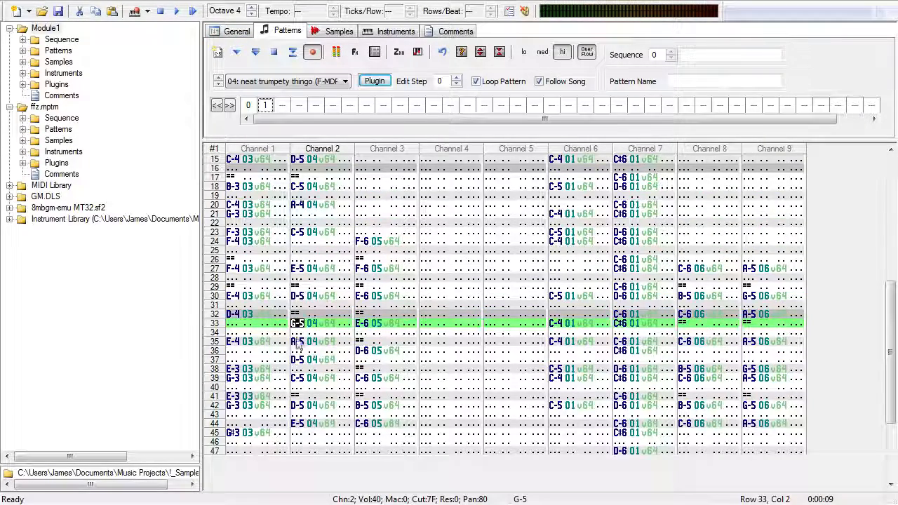
left_click(299, 352)
key("BackSpace")
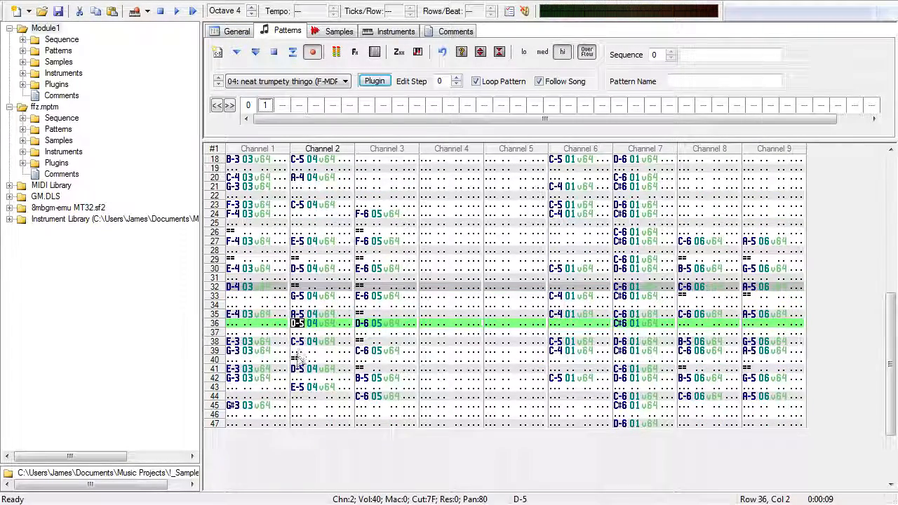
left_click(292, 50)
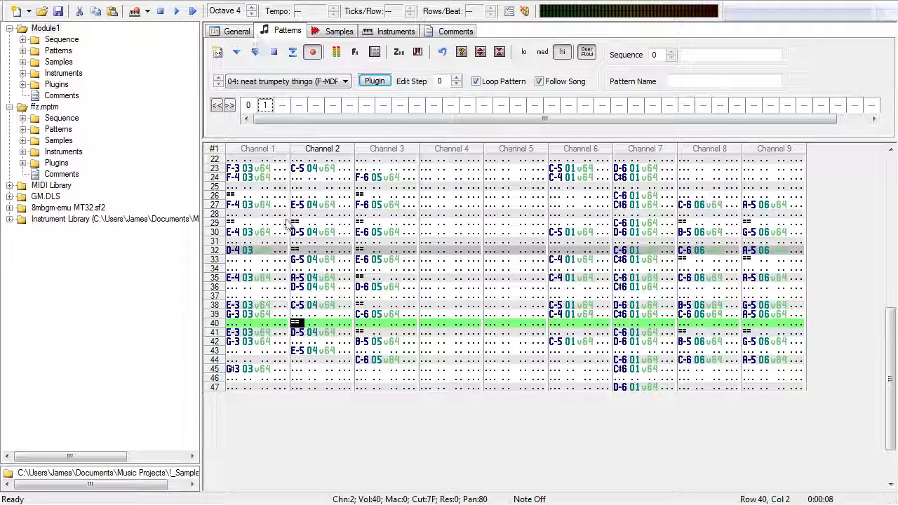
Step: Delete the D-5 at row 36 in channel 2 and play the pattern
left_click(299, 289)
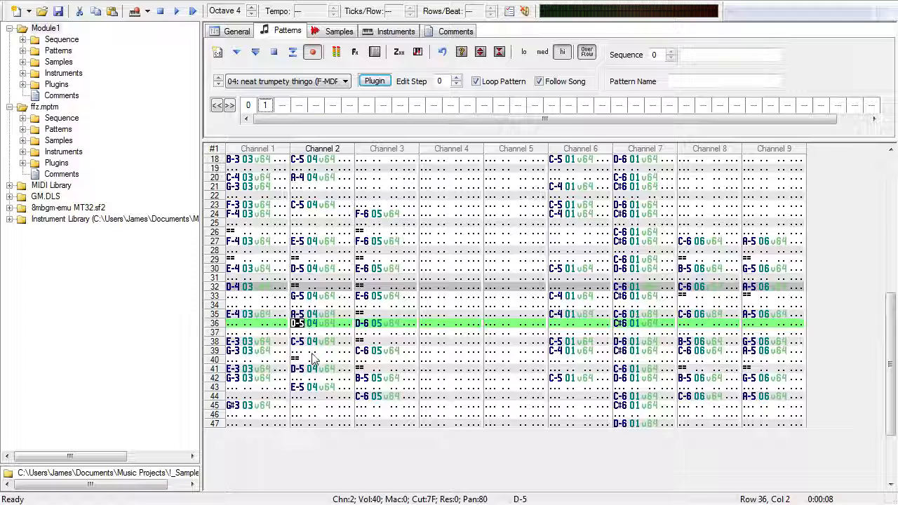
key("Delete")
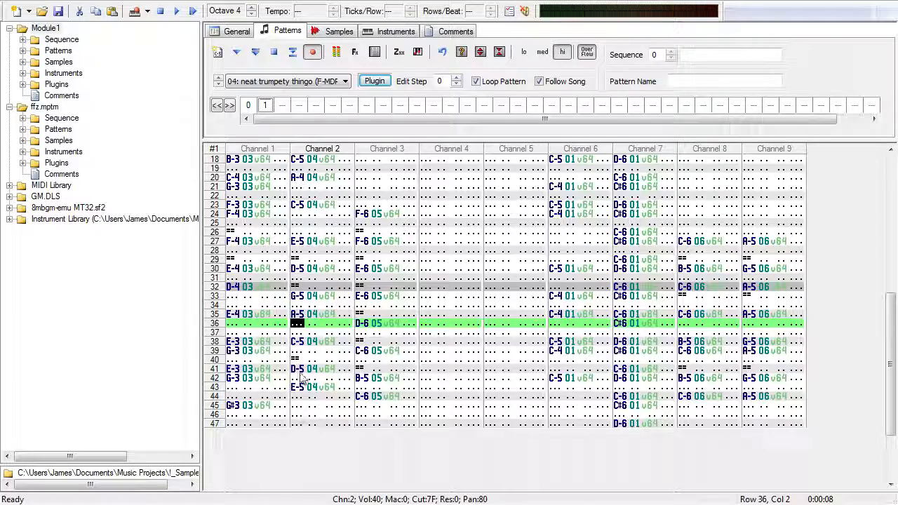
left_click(257, 54)
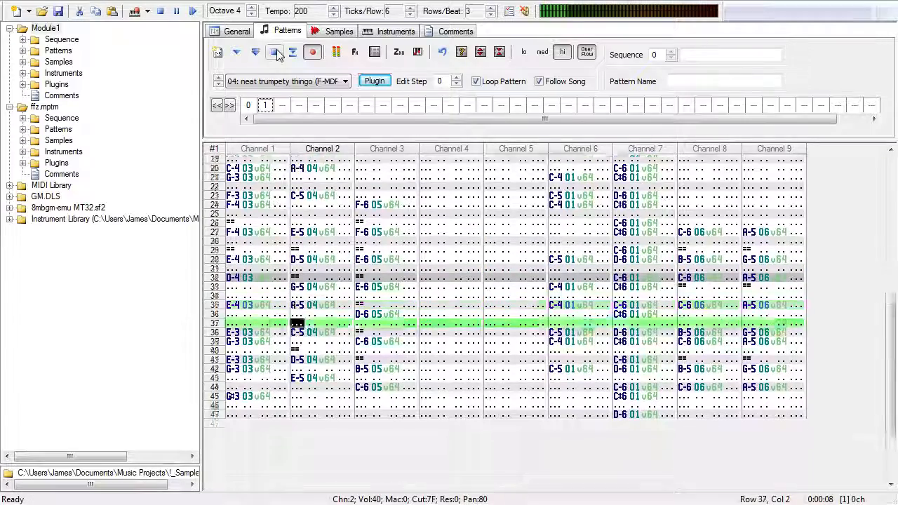
left_click(274, 52)
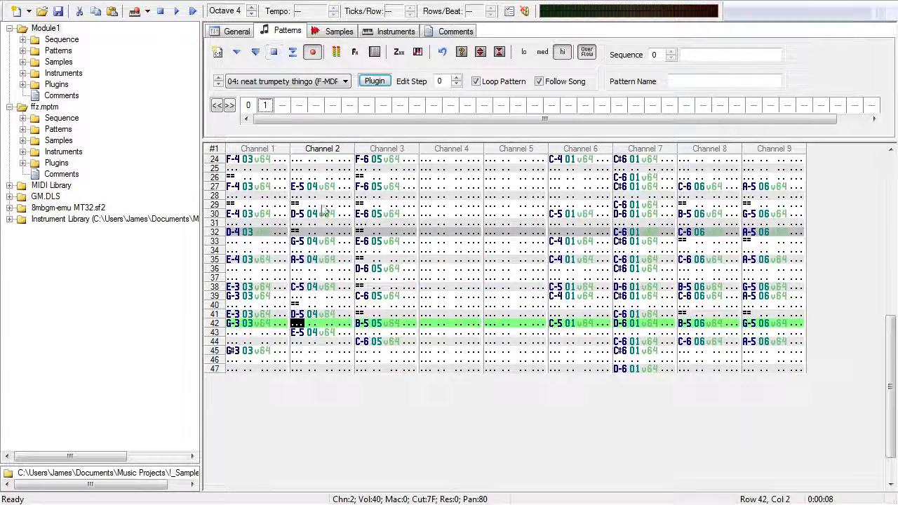
left_click_drag(302, 243, 339, 408)
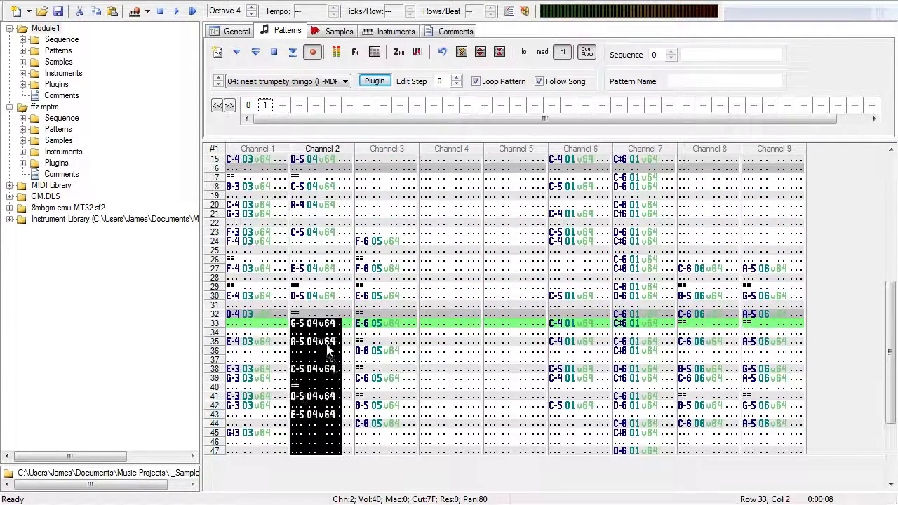
left_click(312, 349)
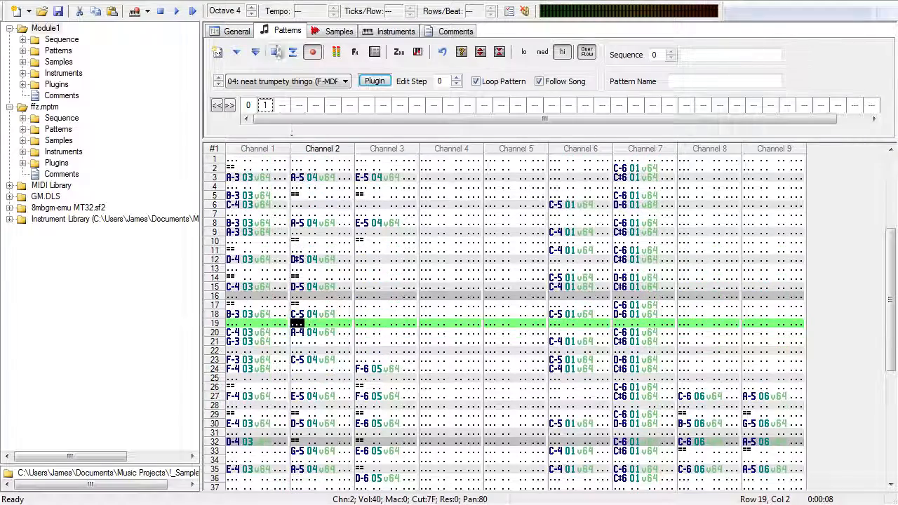
Step: Add a note-off at row 22 of channel 2 in both pattern 1 and pattern 0, and play pattern 1
left_click(293, 54)
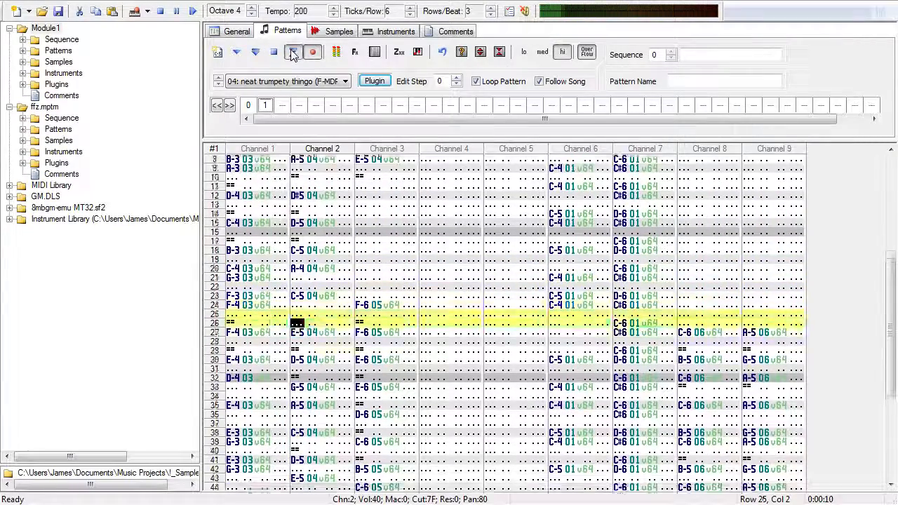
left_click(273, 54)
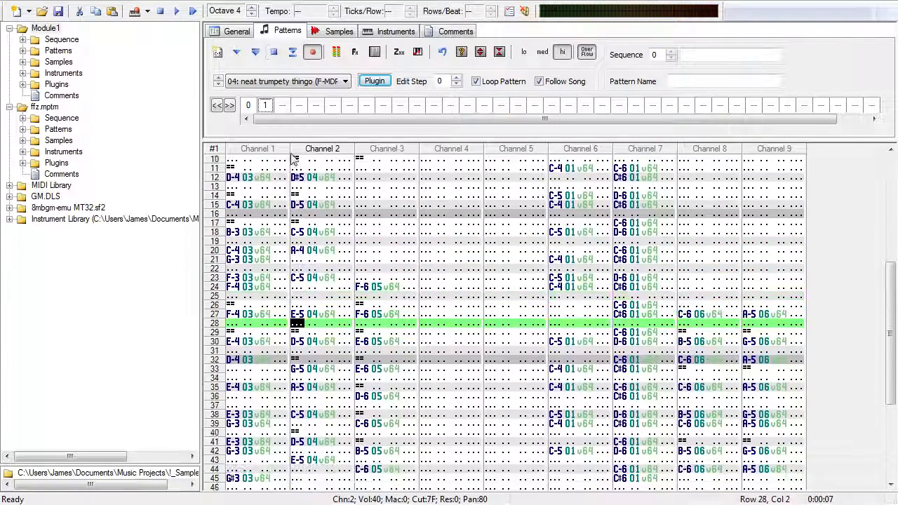
left_click(298, 270)
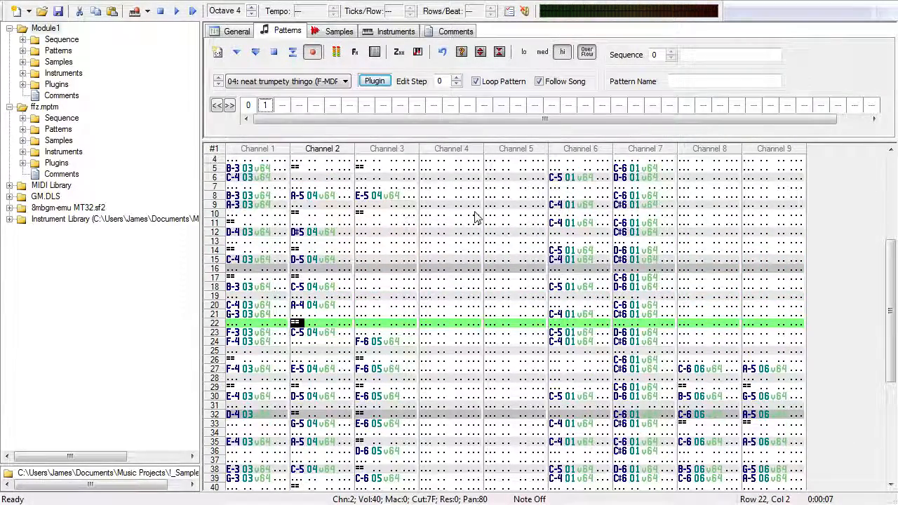
left_click(256, 106)
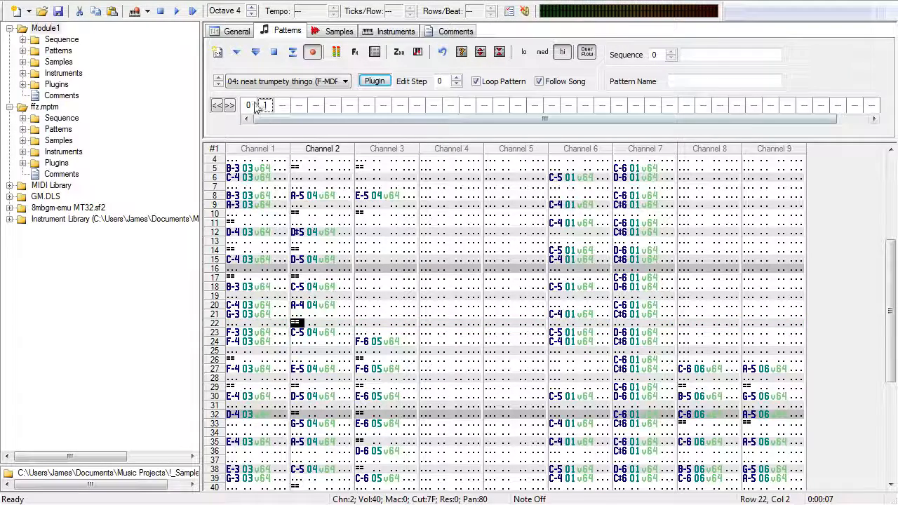
left_click(249, 106)
left_click(297, 326)
key("equal")
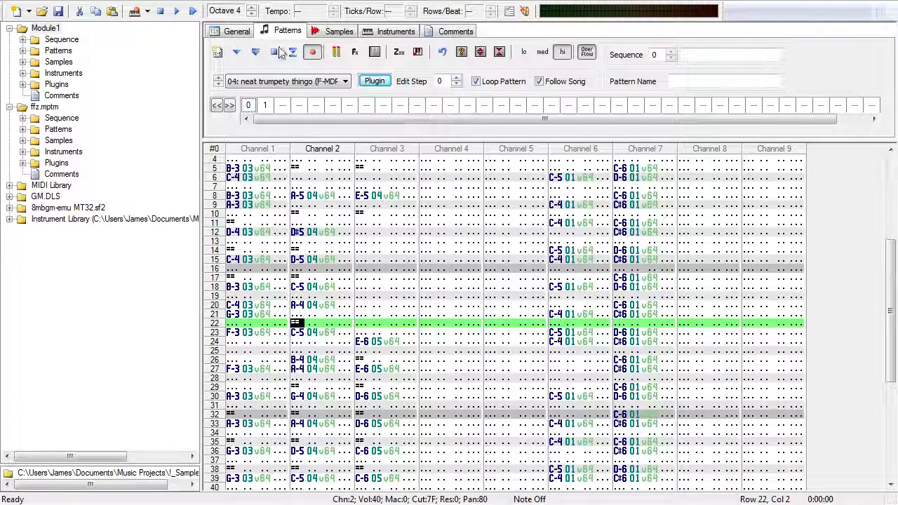
left_click(265, 105)
left_click(274, 54)
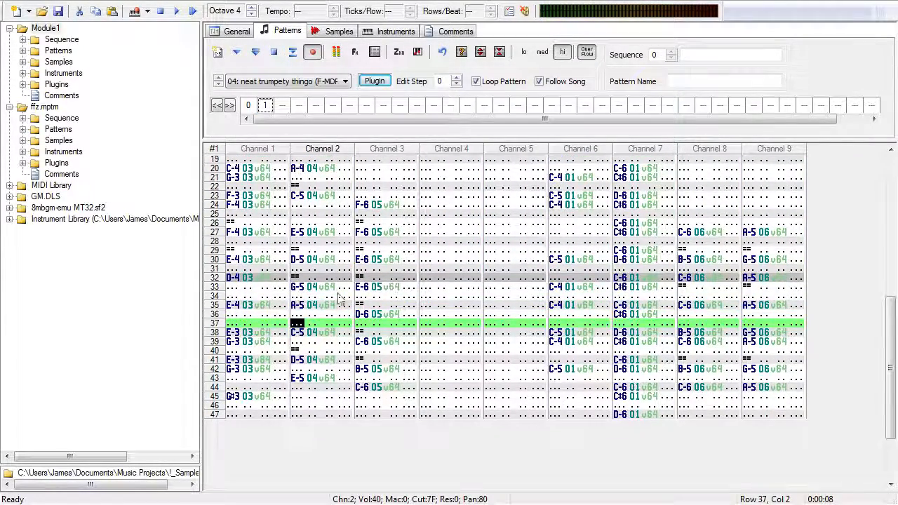
Step: Enter C-5 at row 35 and D-5 at row 36 in channel 2
key("Up")
key("Up")
key("Up")
key("Up")
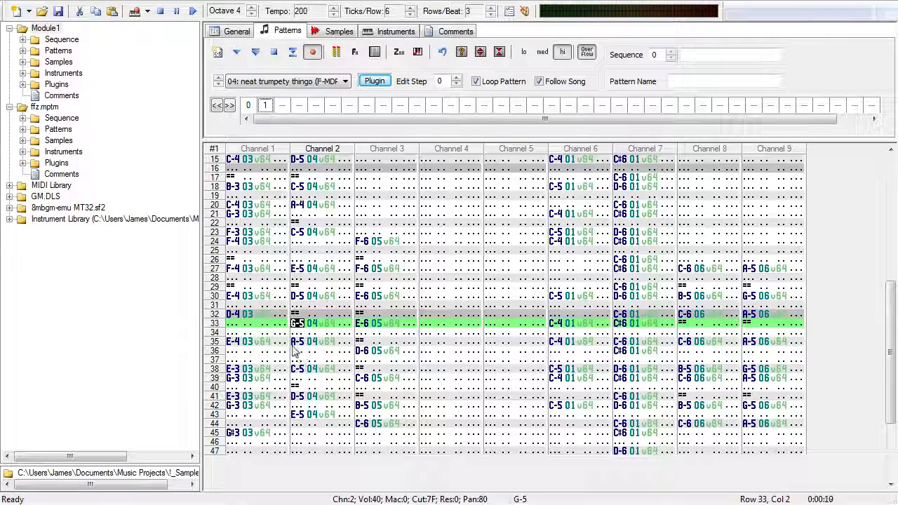
key("Down")
key("Down")
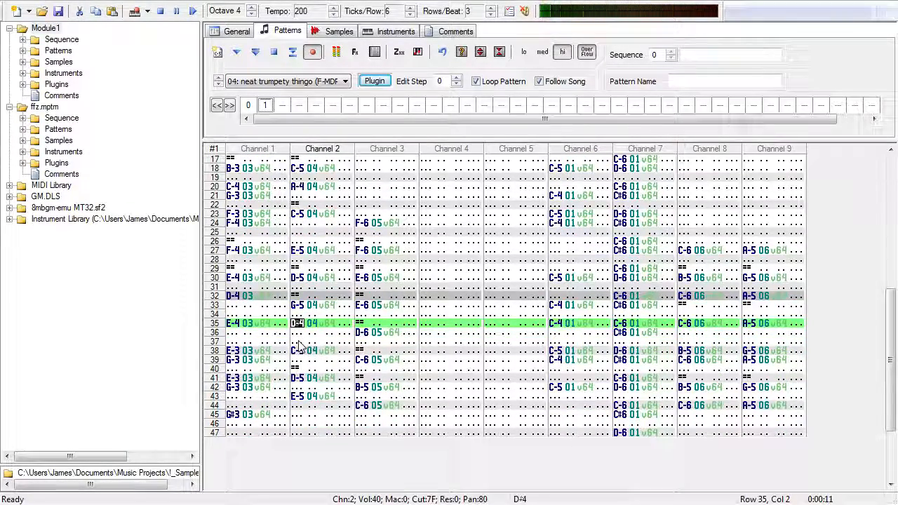
key("s")
key("w")
key("q")
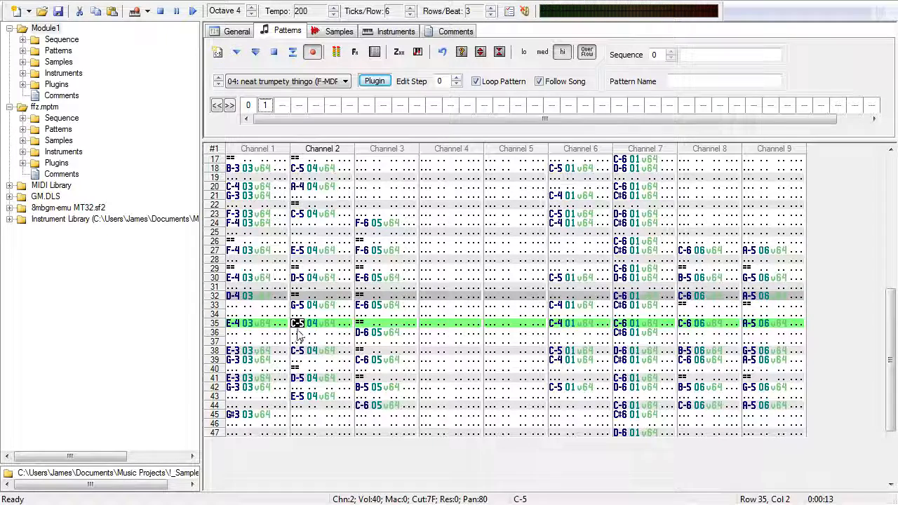
key("Down")
key("3")
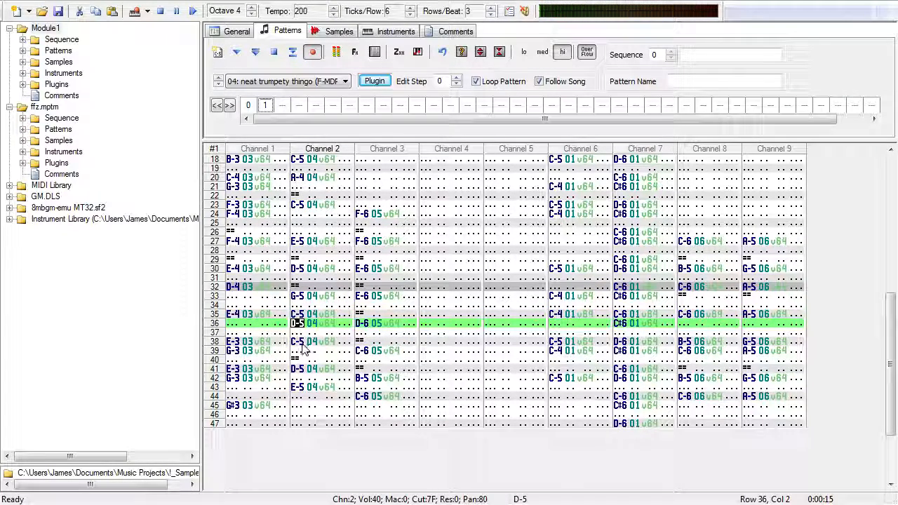
Step: Try F#5 and G-5 in place of the C-5 at row 35 of channel 2, and restore C-5
key("Up")
key("5")
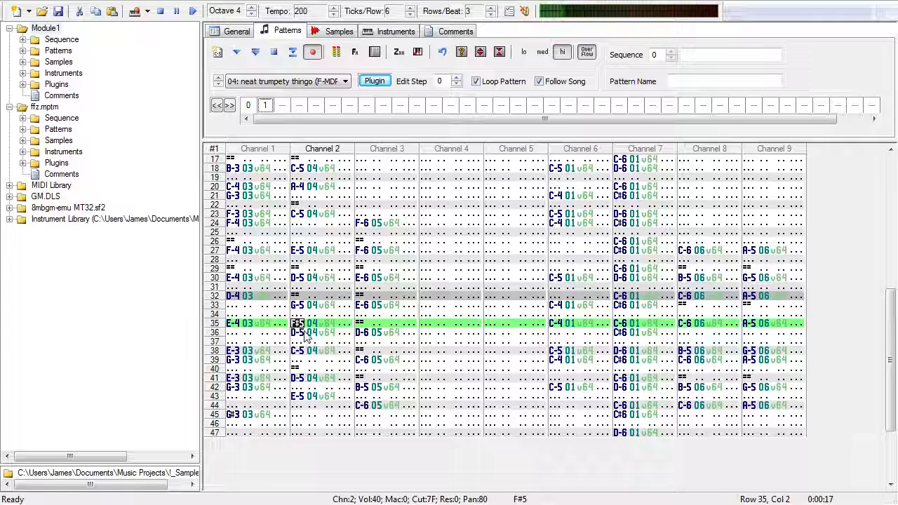
key("r")
key("t")
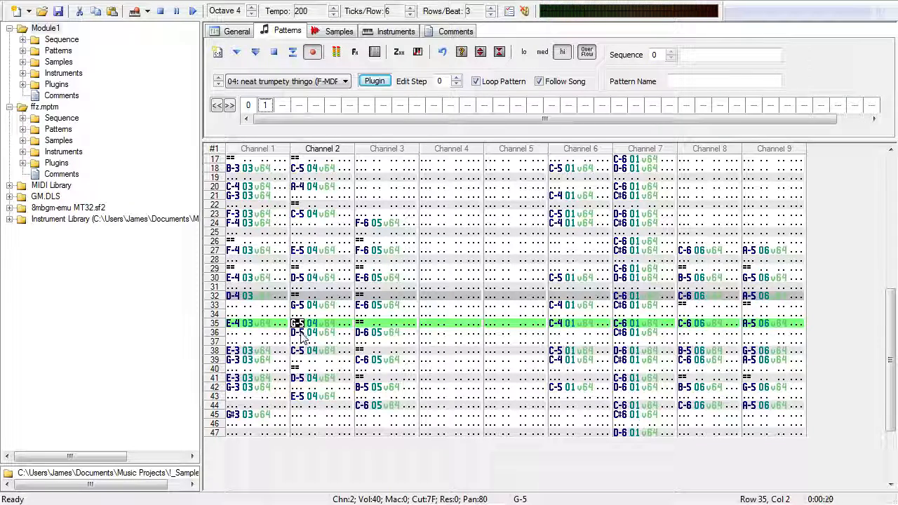
key("Down")
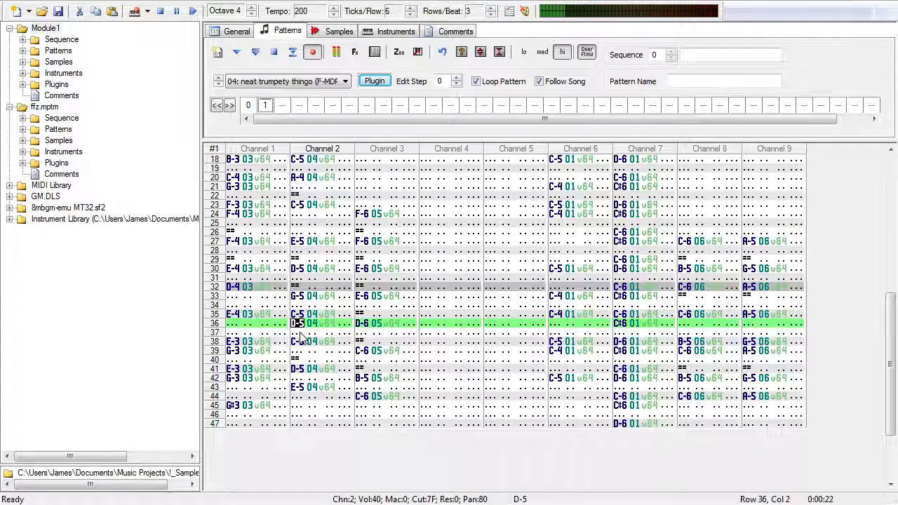
Step: Set channel 2's row 38 to E-5 and row 43 to C-5, and play the pattern
left_click(245, 53)
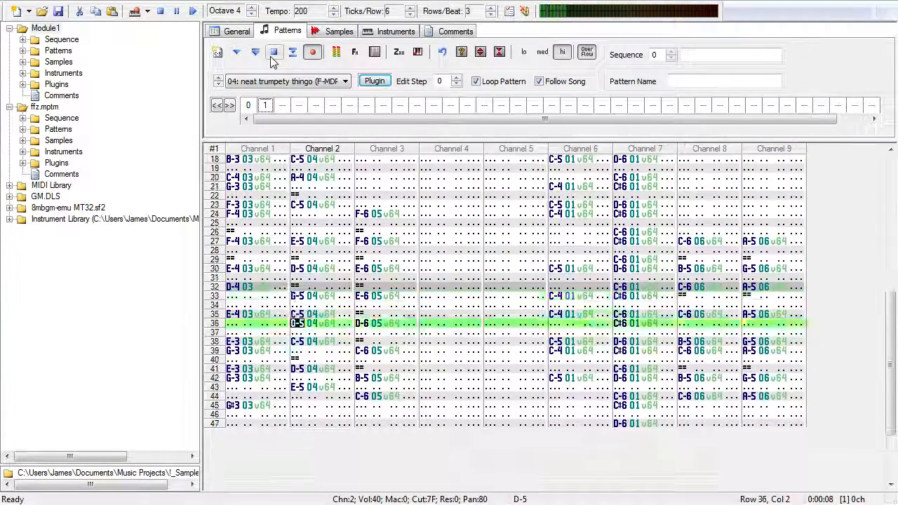
left_click(274, 53)
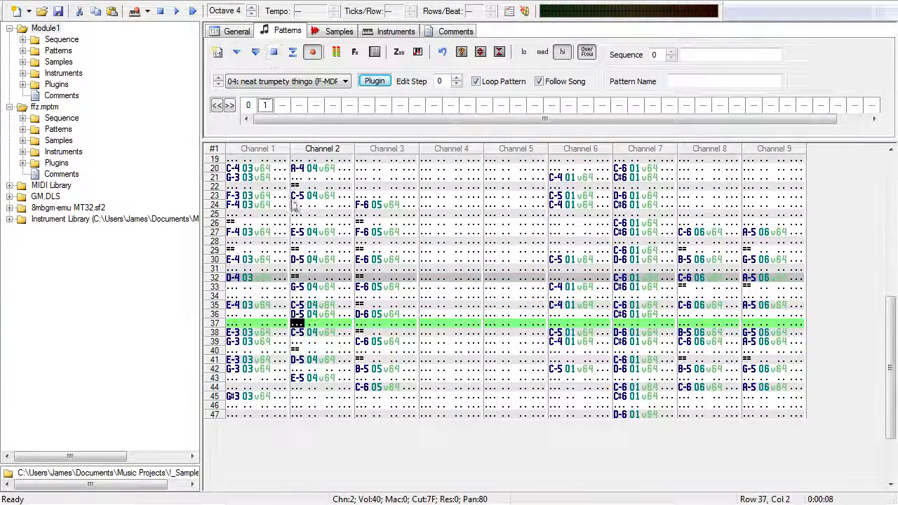
left_click(296, 340)
key("5")
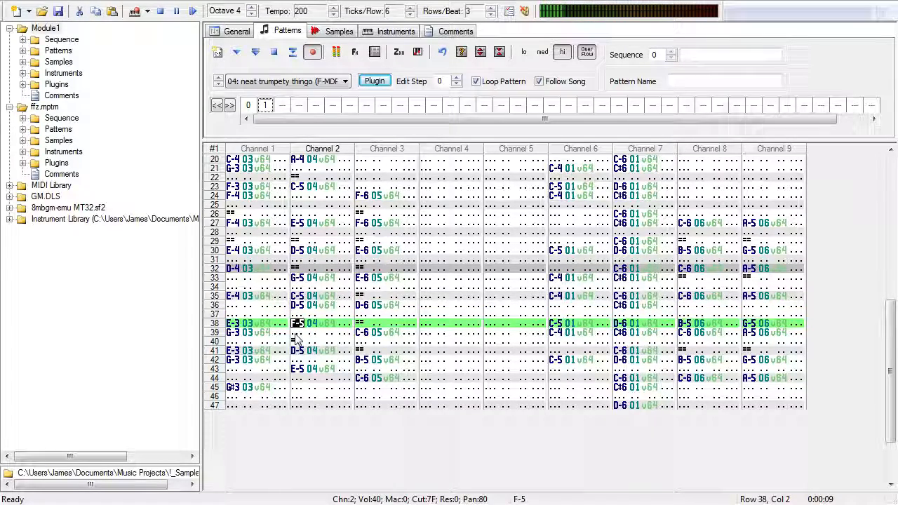
key("e")
left_click(297, 351)
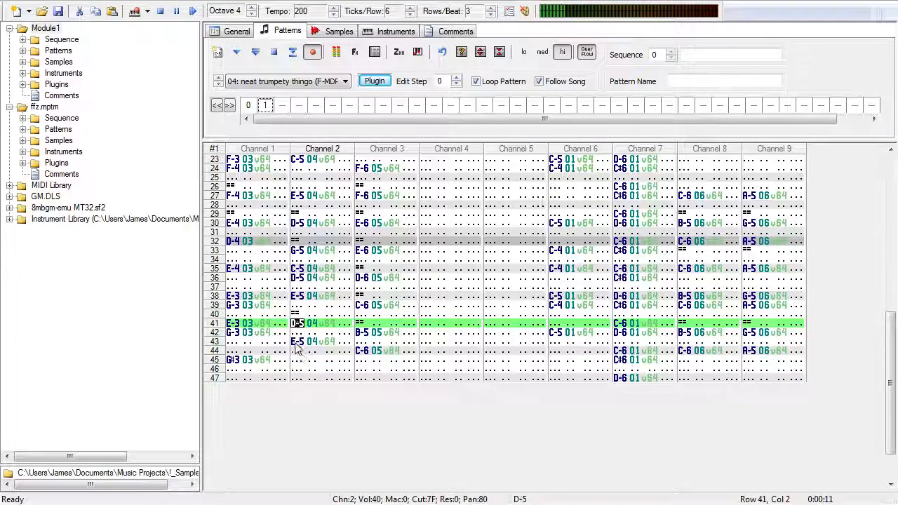
left_click(296, 346)
key("c")
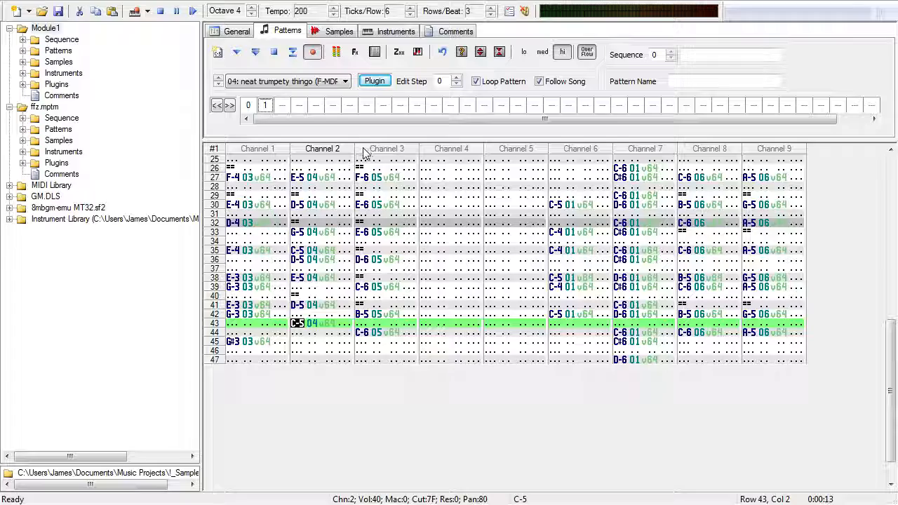
left_click(257, 52)
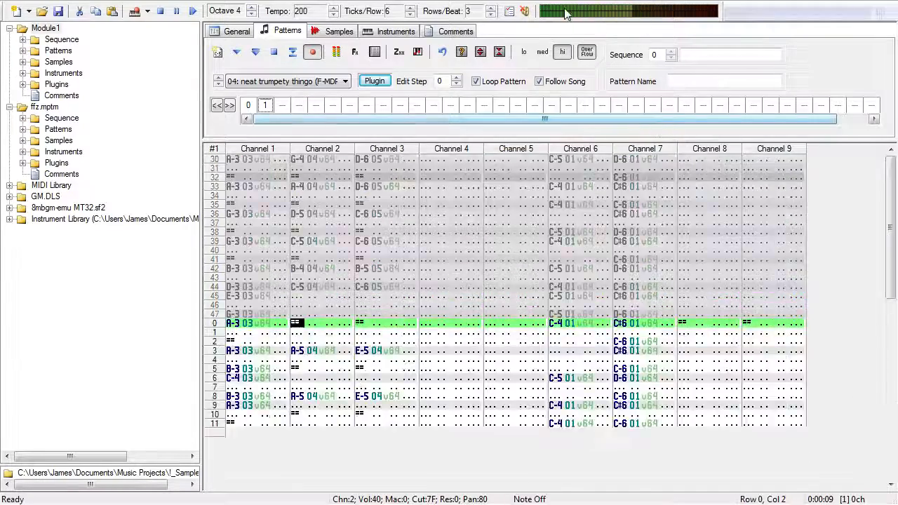
Step: Turn off Follow Song, add a note-off at row 37 in channel 2, and shift the E-5, D-5 and C-5 below it down one row
left_click(561, 81)
scroll(463, 327, "down", 12)
scroll(381, 341, "up", 6)
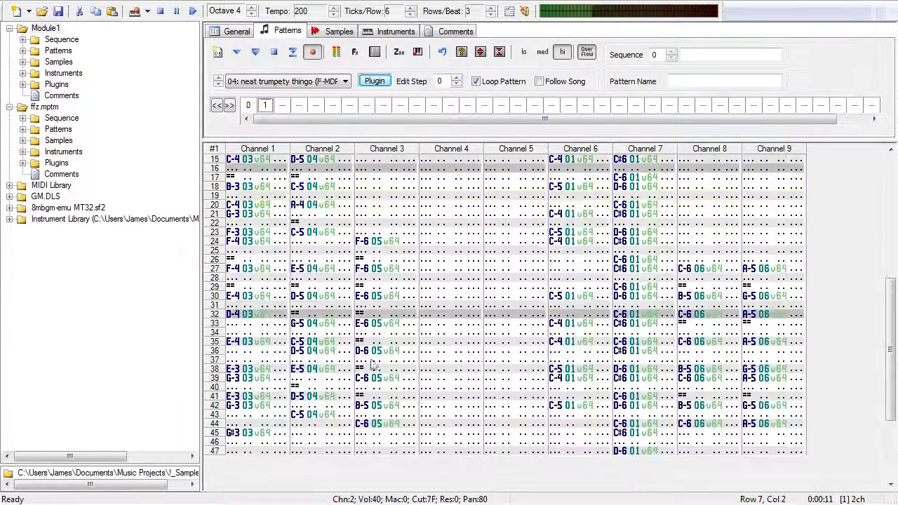
left_click(308, 362)
scroll(307, 379, "down", 1)
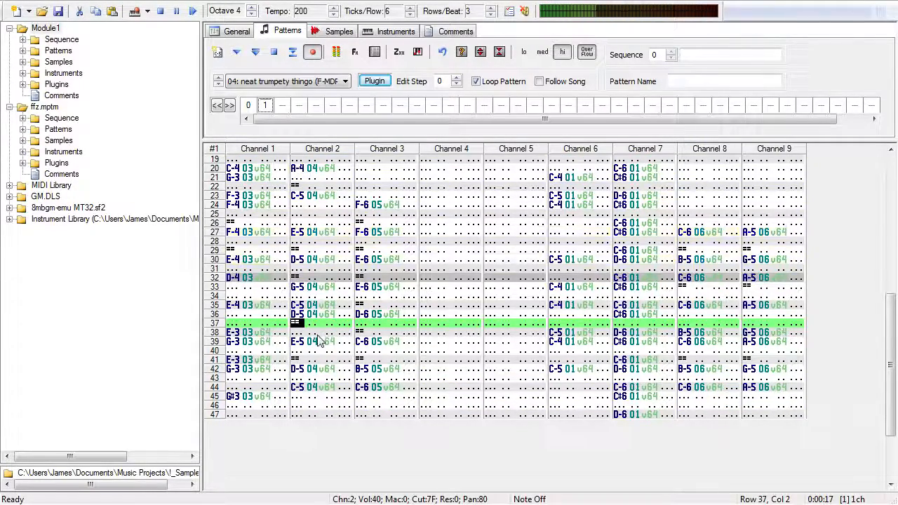
Step: Move channel 2's note-off from row 37 to row 38
key("Delete")
key("Down")
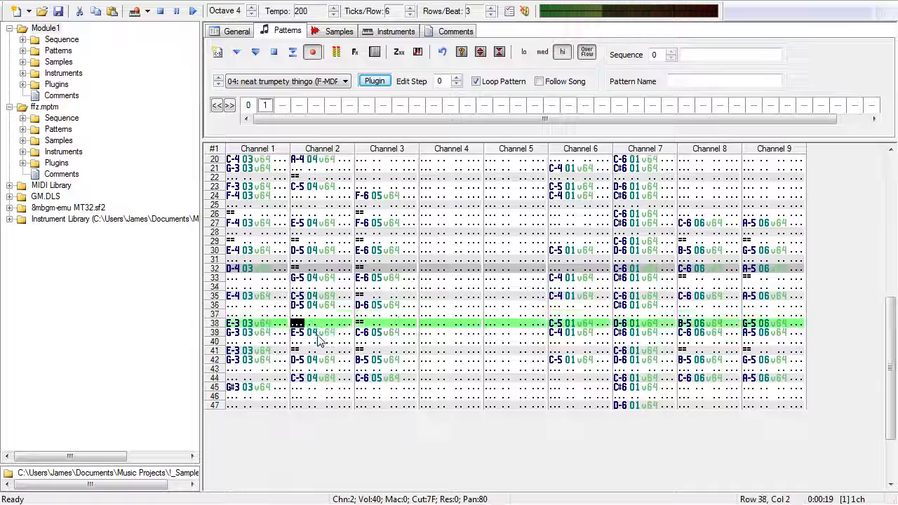
key("equal")
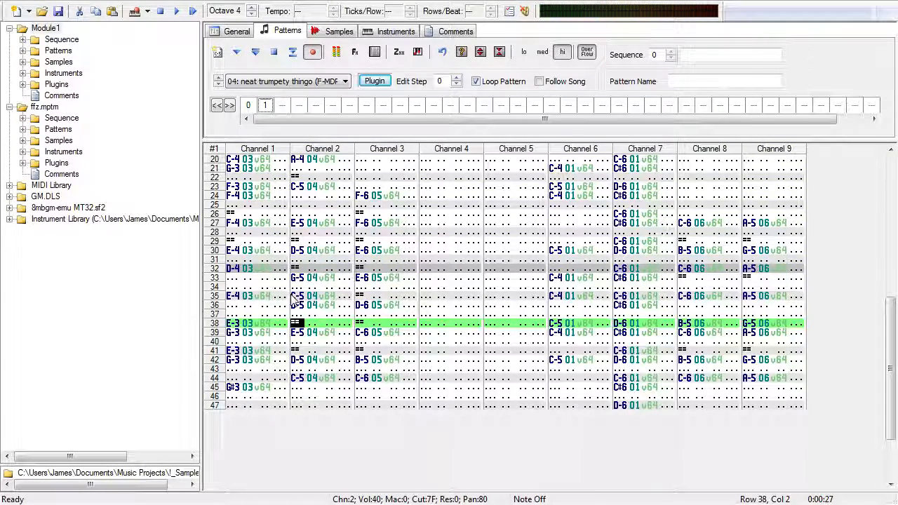
Step: Try E-5 in place of the D-5 at row 30 of channel 2, play the pattern, and set the note to G-5
left_click(297, 251)
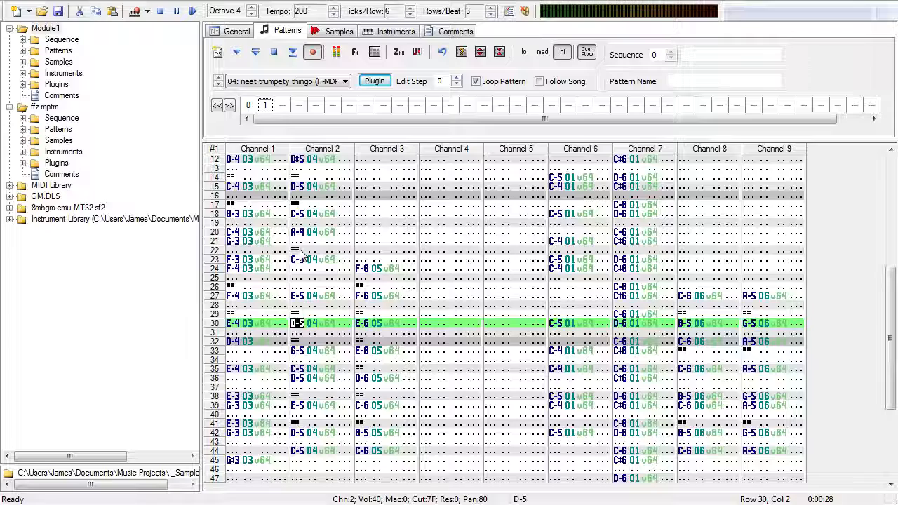
key("e")
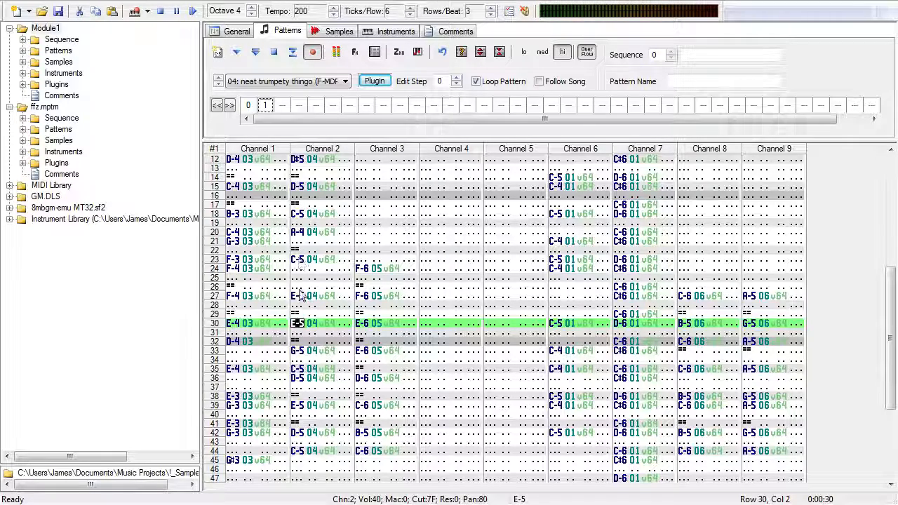
left_click(256, 54)
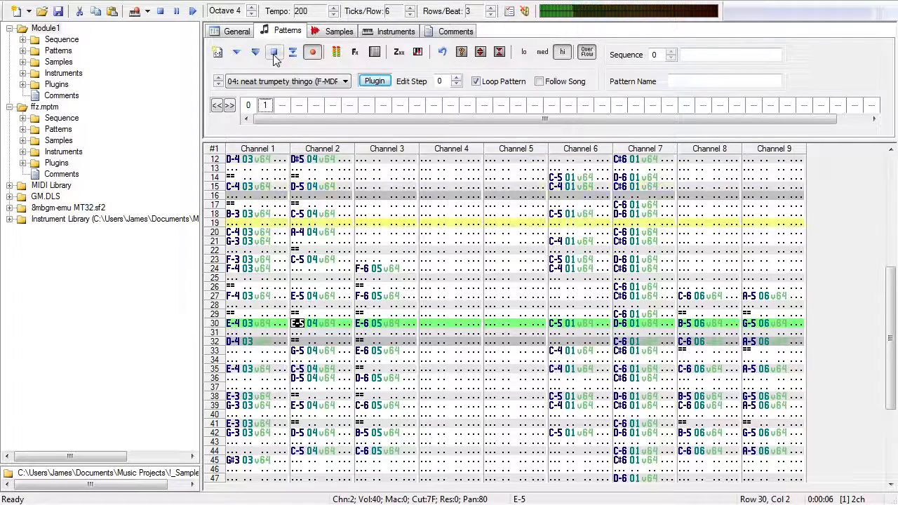
left_click(273, 52)
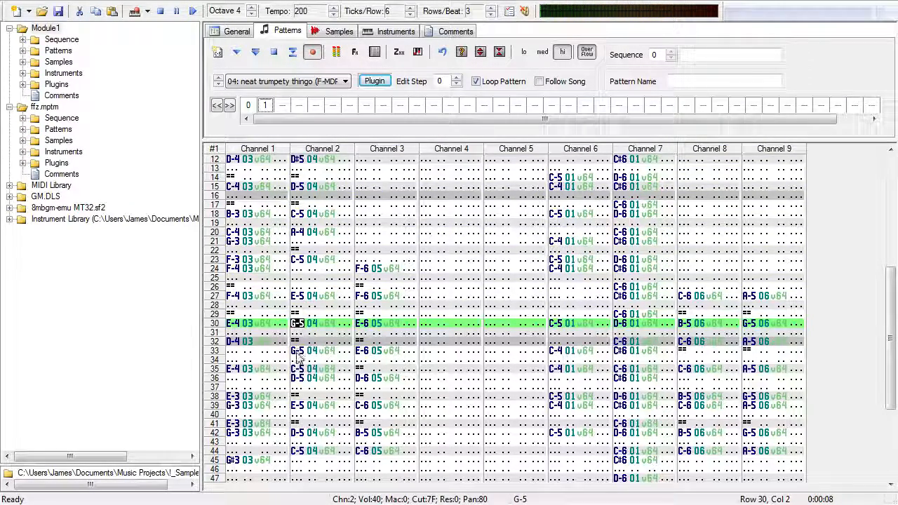
Step: Change the G-5 at row 33 of channel 2 to A-5 and play the pattern
left_click(296, 351)
key("semicolon")
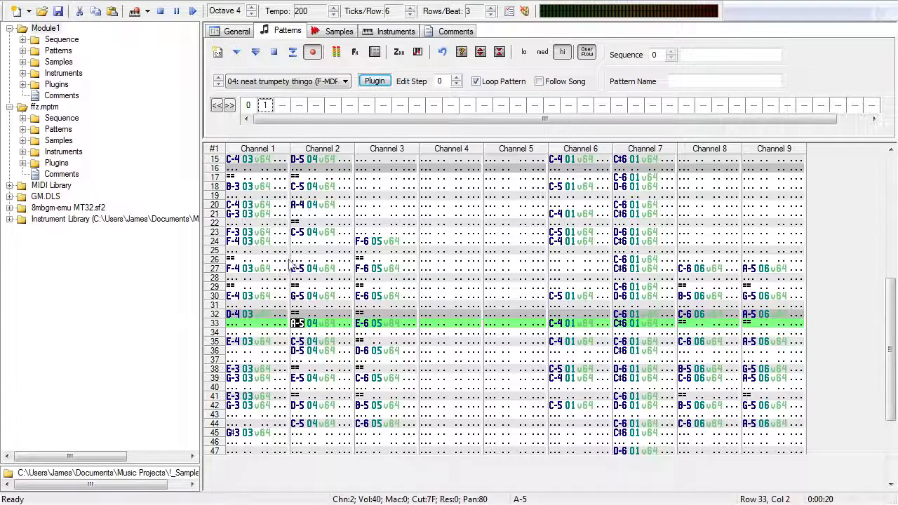
left_click(276, 55)
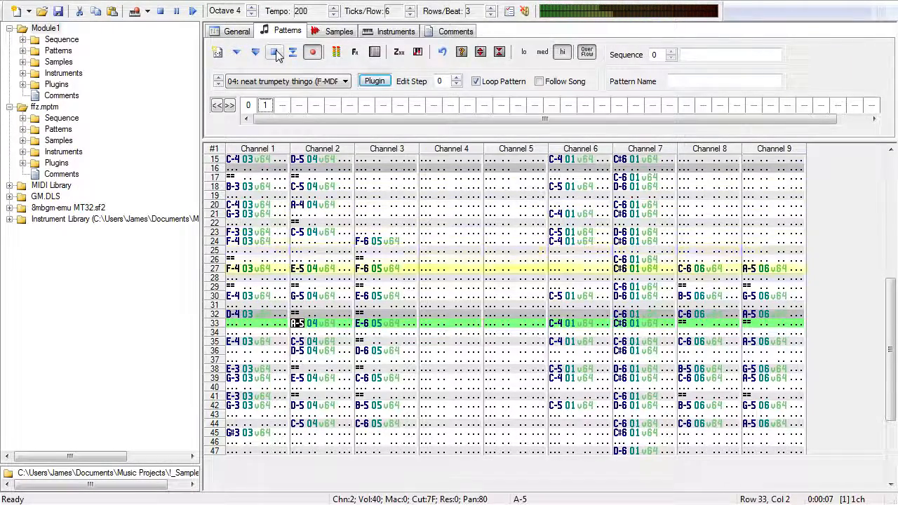
left_click(277, 55)
Step: In channel 2, replace the C-5 at row 35 with a note-off, and set row 36 to E-5 and row 38 to D-5
left_click(307, 340)
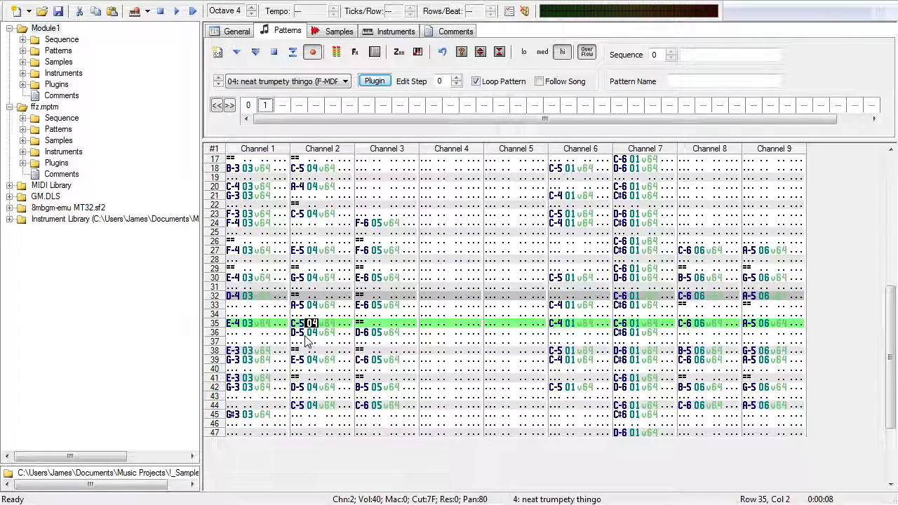
key("Left")
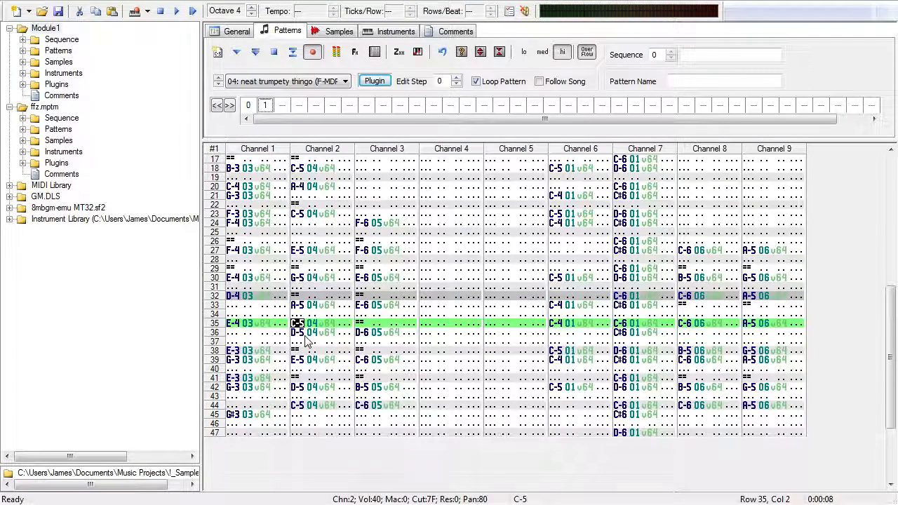
key("Down")
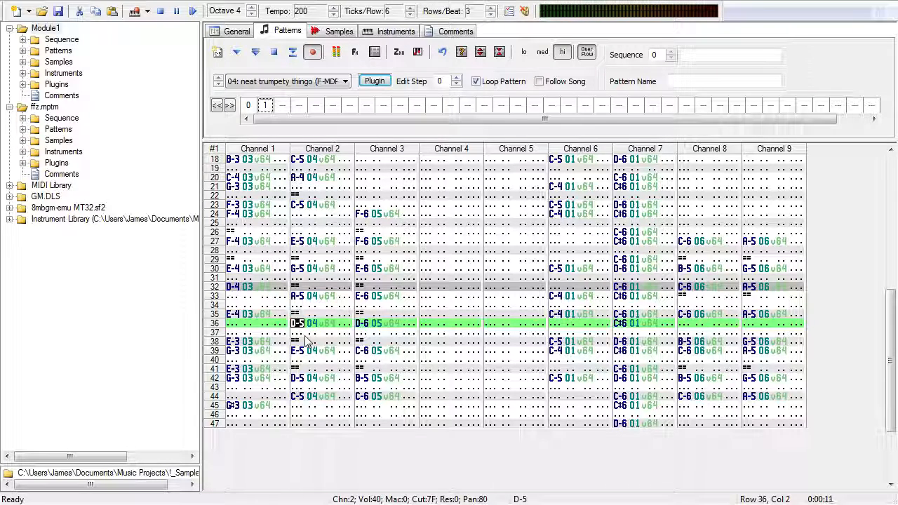
key("Down")
key("Down")
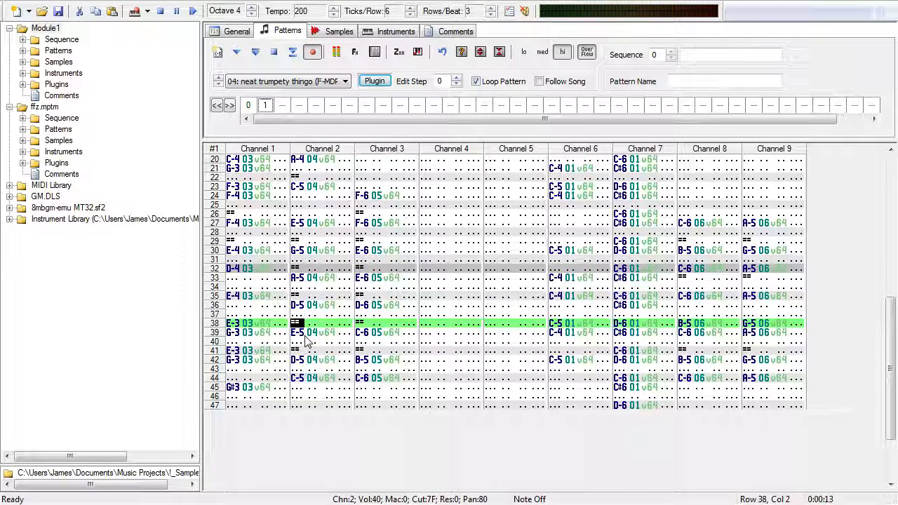
key("w")
key("Up")
key("Up")
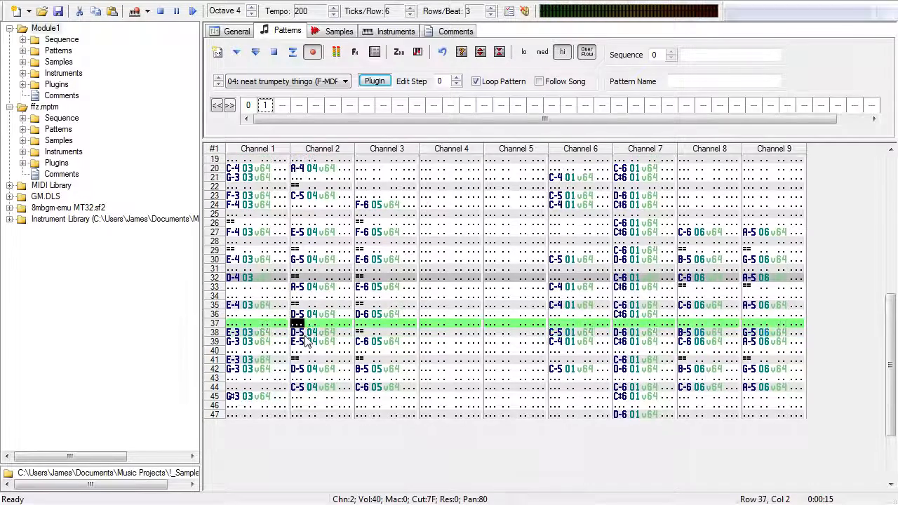
key("g")
Step: Set row 41 of channel 2 to D-5 and clear the D-5 at row 42 and the C-5 at row 44
key("Down")
key("Down")
key("Down")
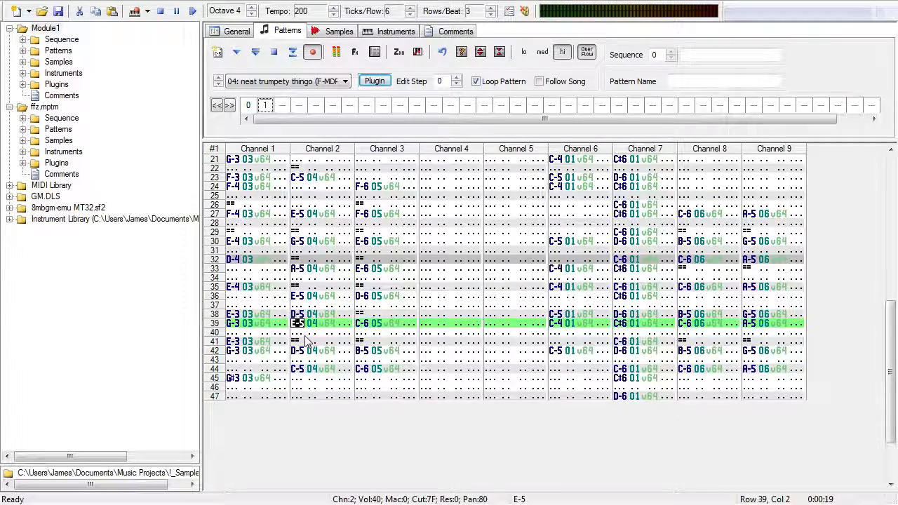
key("Down")
key("Down")
key("q")
key("w")
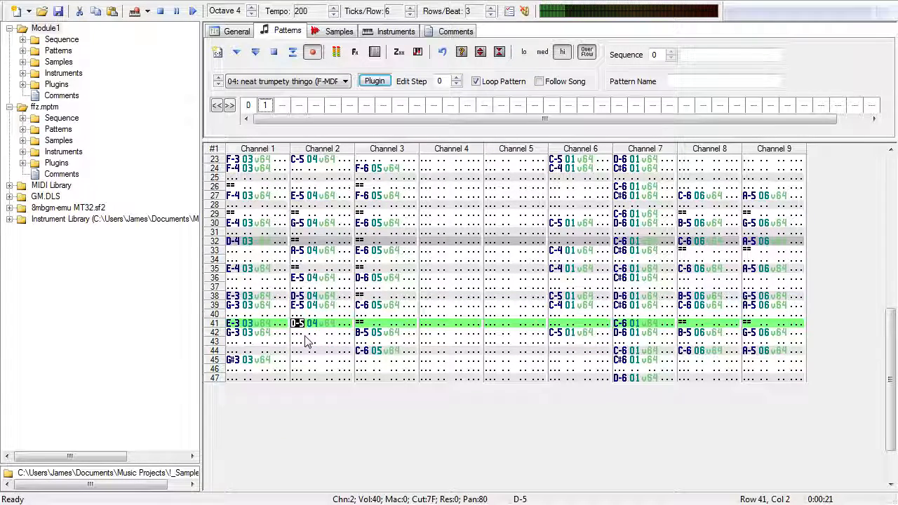
key("Down")
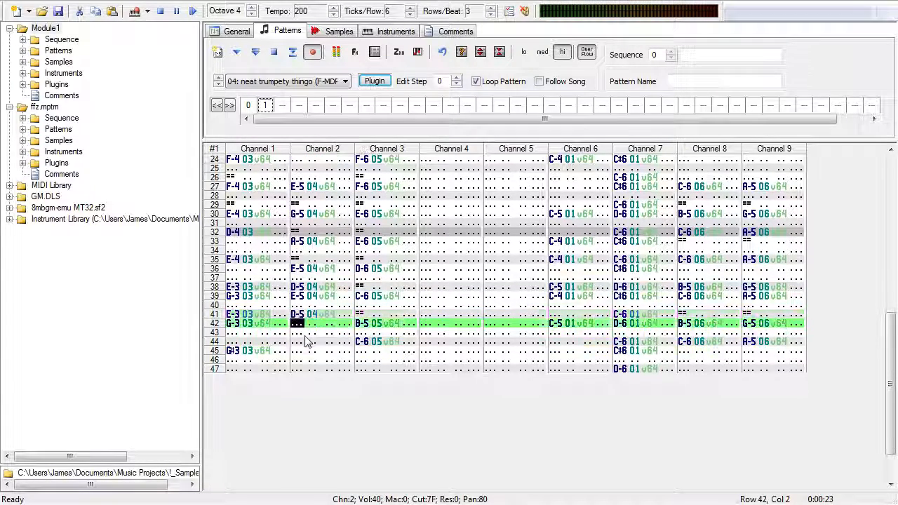
Step: Try C#5 at row 44 of channel 2, settle on C-5, and play the pattern
key("Down")
key("Down")
key("s")
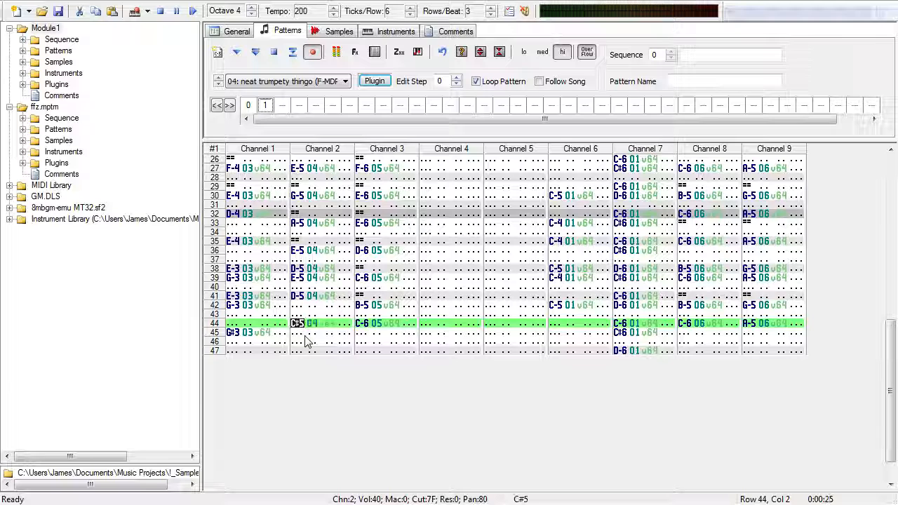
key("a")
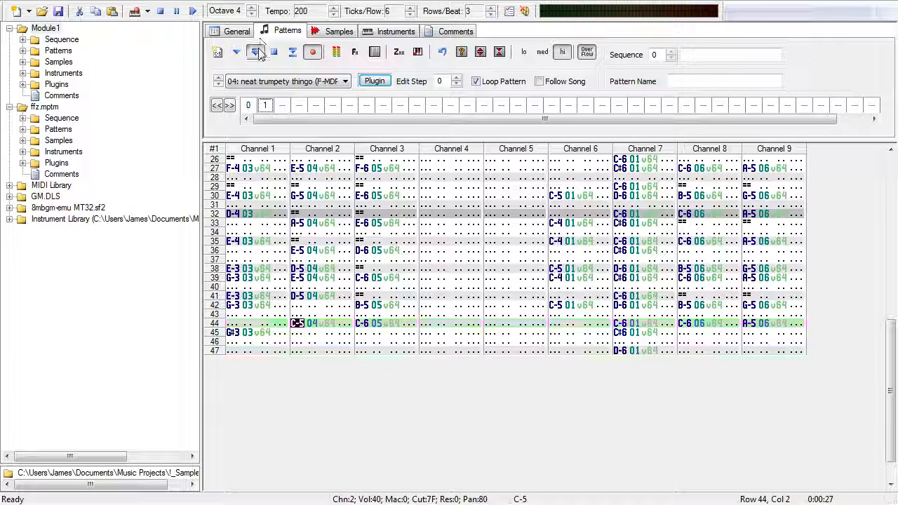
left_click(293, 53)
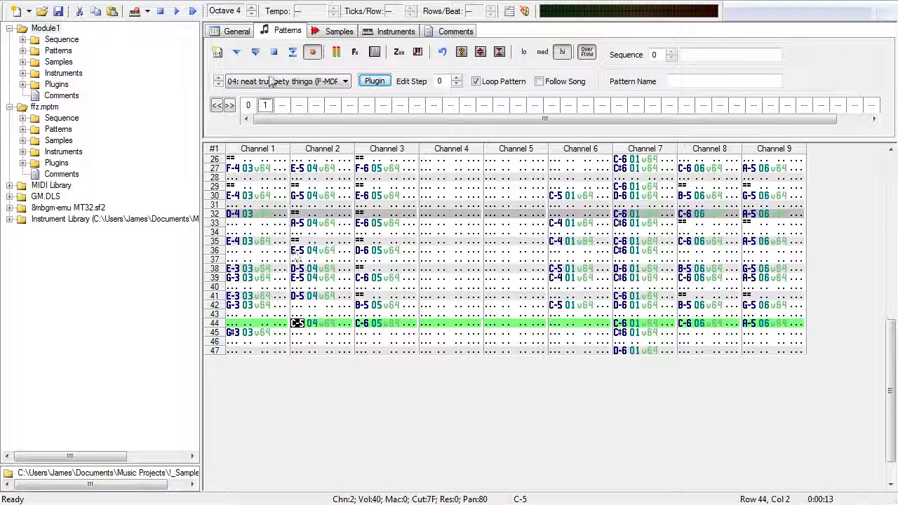
left_click(274, 55)
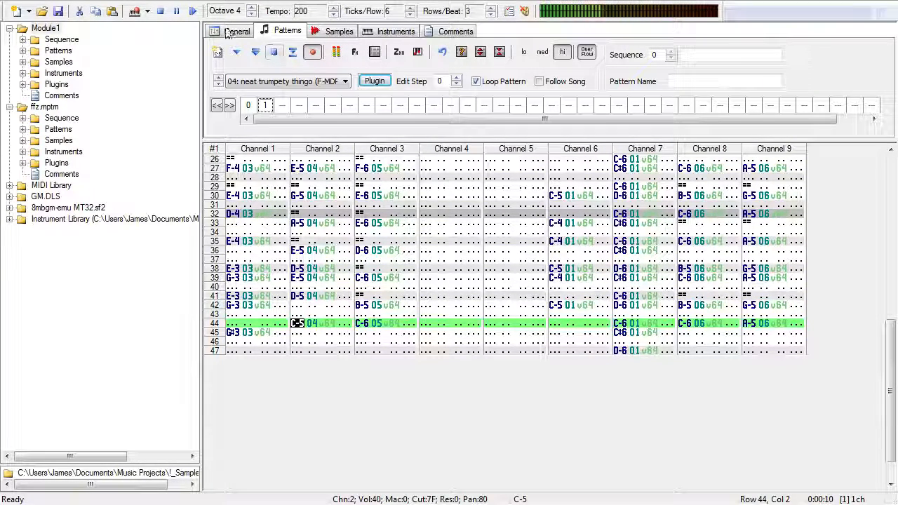
Step: Play the whole song from the start with Loop Pattern off and Follow Song on, and stop playback
left_click(194, 13)
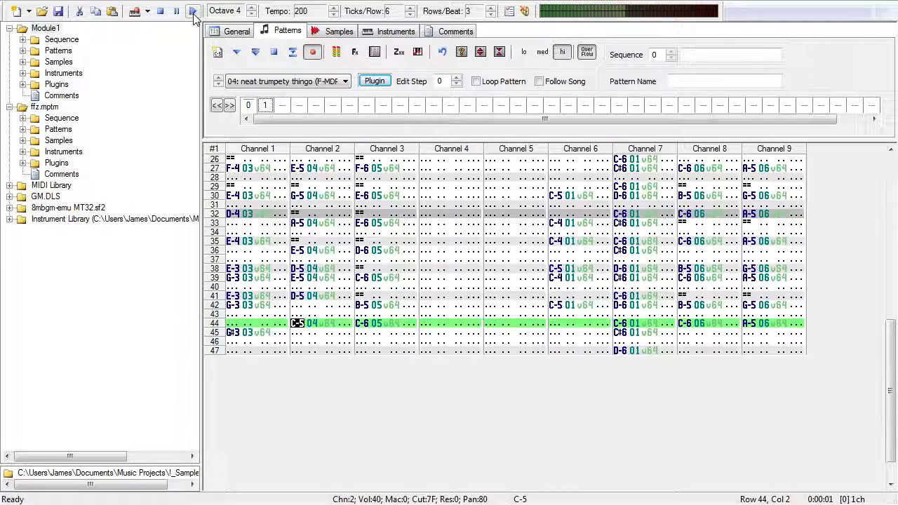
left_click(574, 81)
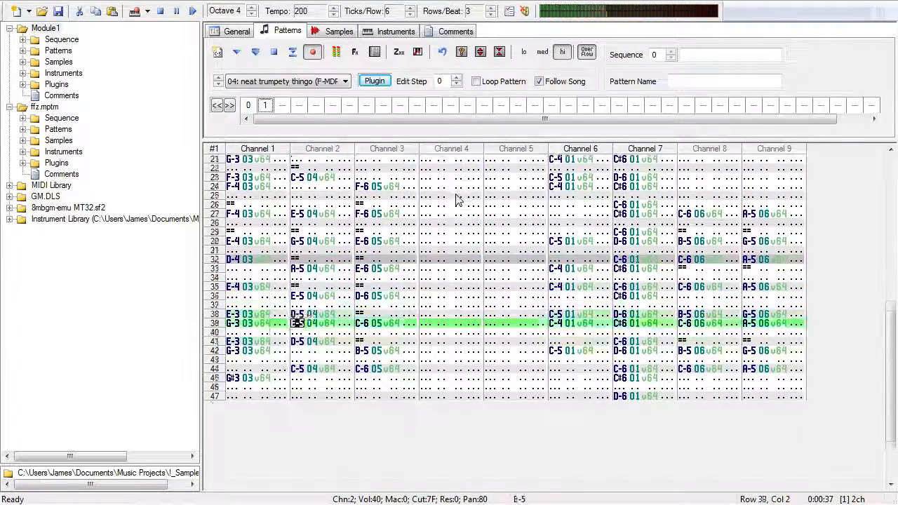
left_click(275, 53)
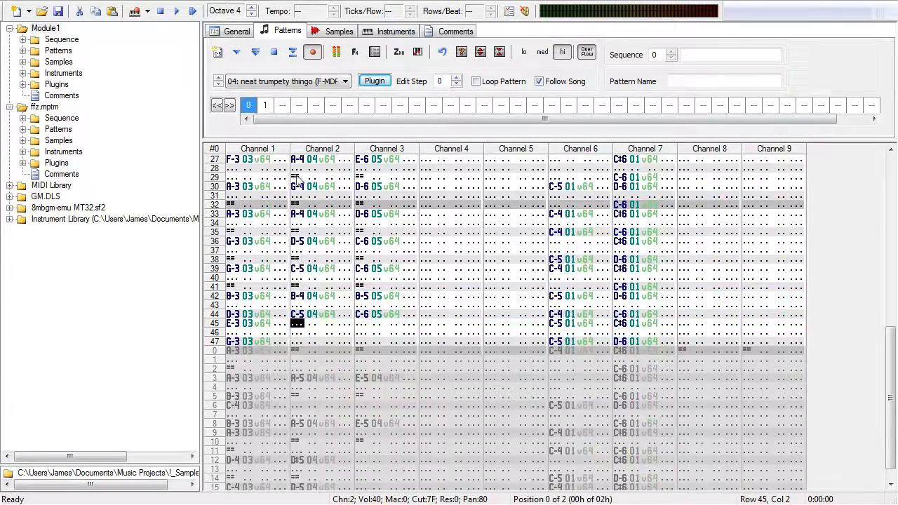
Step: Try instrument 02 for all of channel 6's notes in pattern 0 and compare its playback with instrument 01
scroll(634, 248, "up", 9)
left_click_drag(652, 390, 635, 488)
scroll(579, 273, "up", 6)
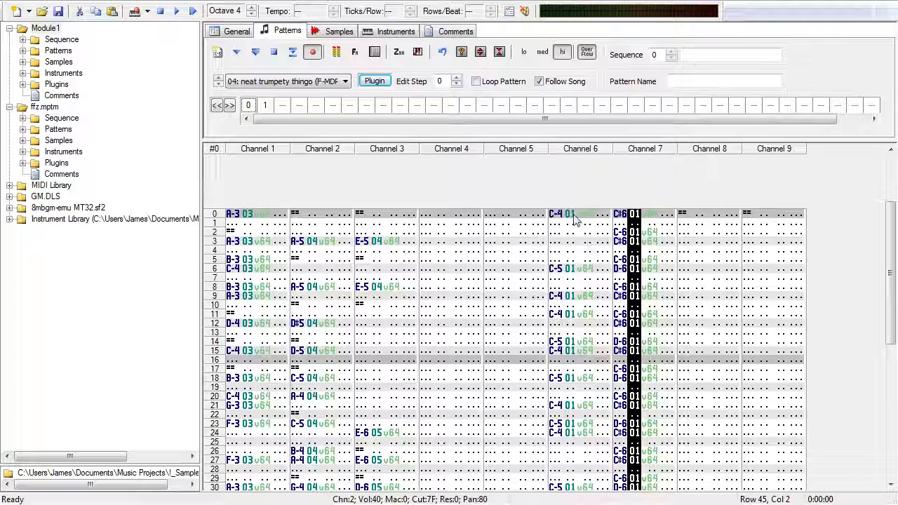
left_click_drag(575, 214, 585, 489)
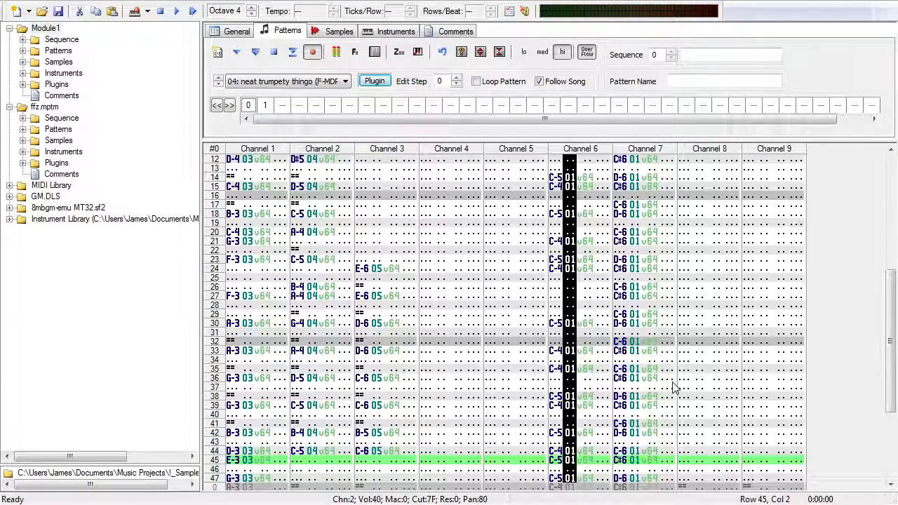
key("ctrl+q")
left_click(256, 52)
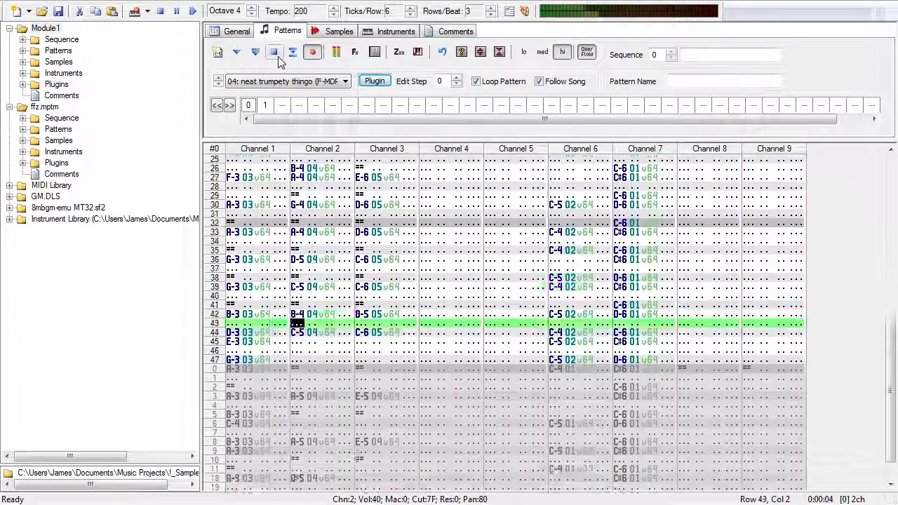
left_click(274, 54)
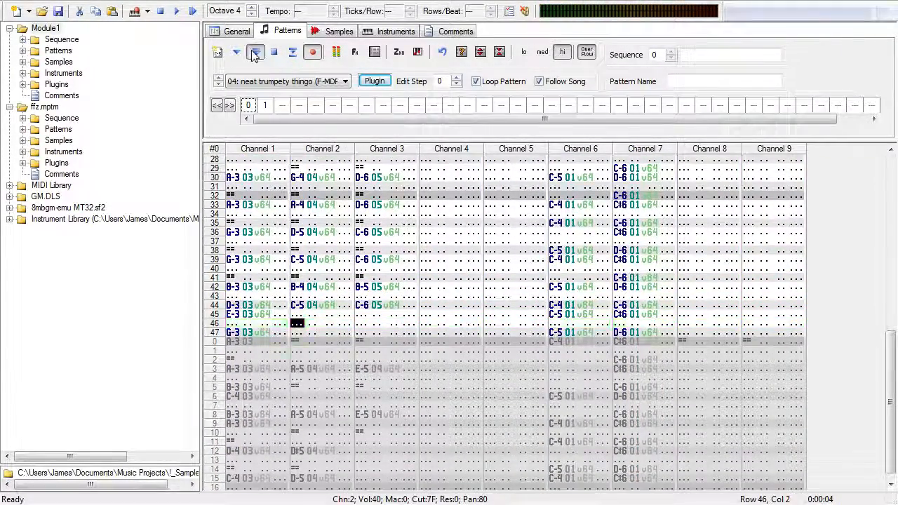
left_click(255, 54)
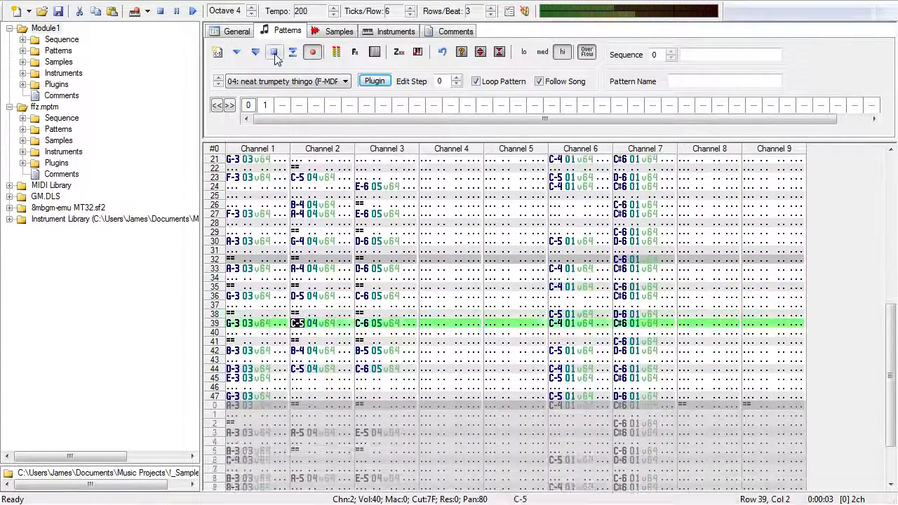
left_click(273, 54)
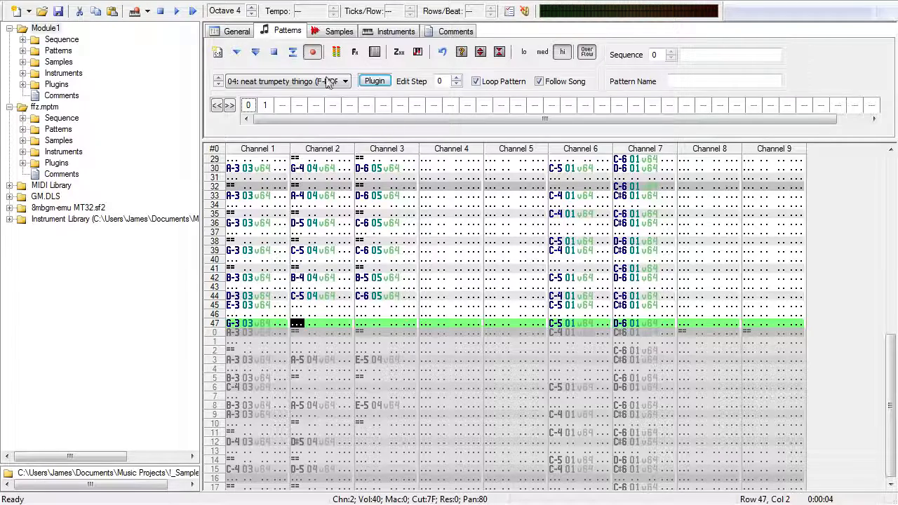
Step: Try other percussion notes, including C#6, in place of the C-5 at row 6 of channel 6, and restore C-5
left_click(555, 212)
scroll(554, 213, "up", 9)
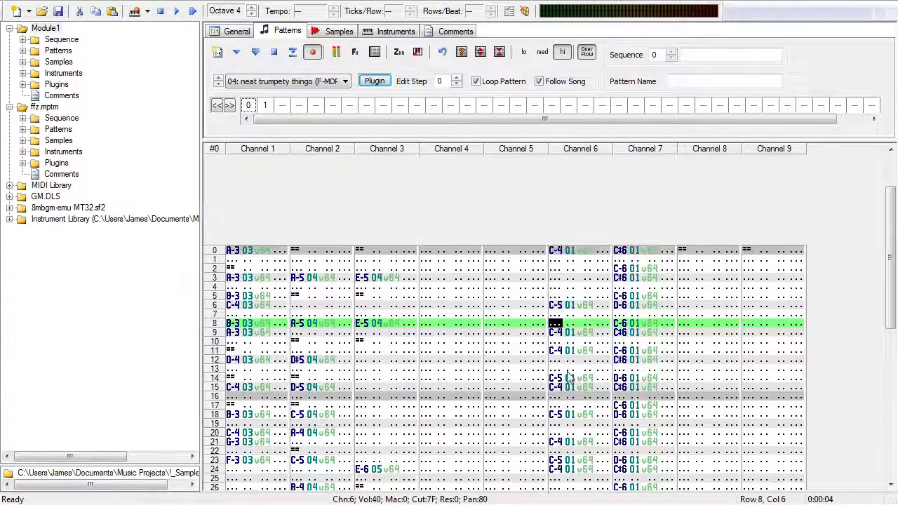
left_click(559, 306)
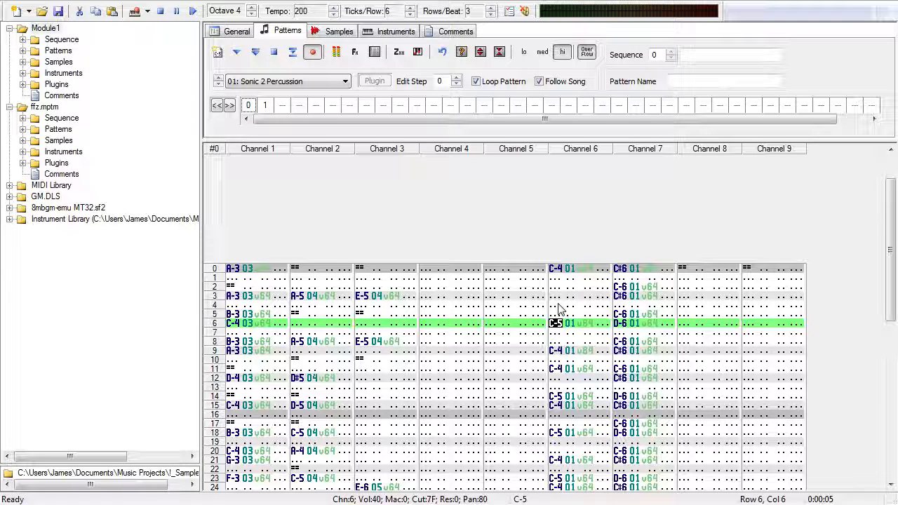
key("s")
key("d")
key("f")
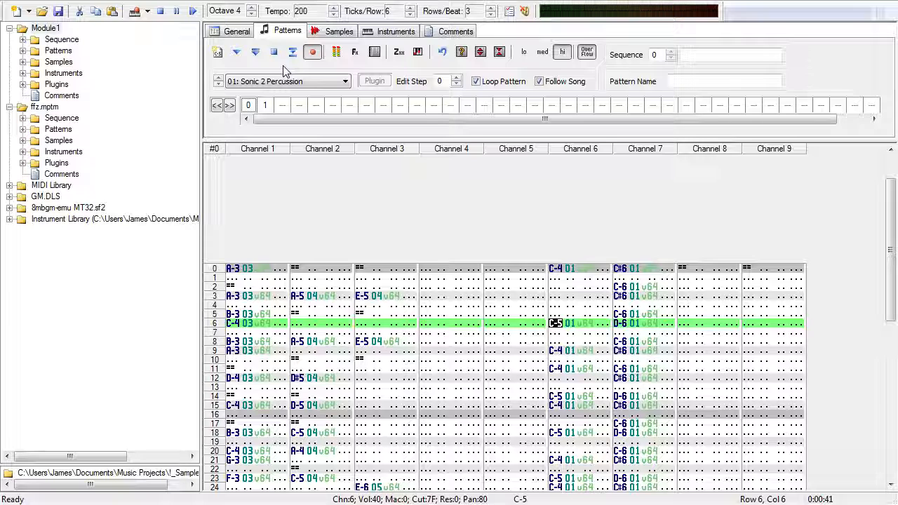
key("x")
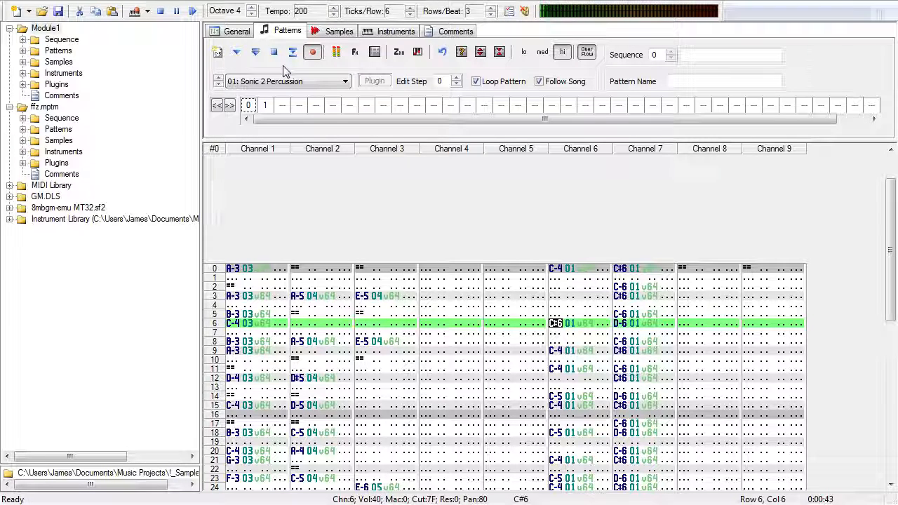
key("ctrl+z")
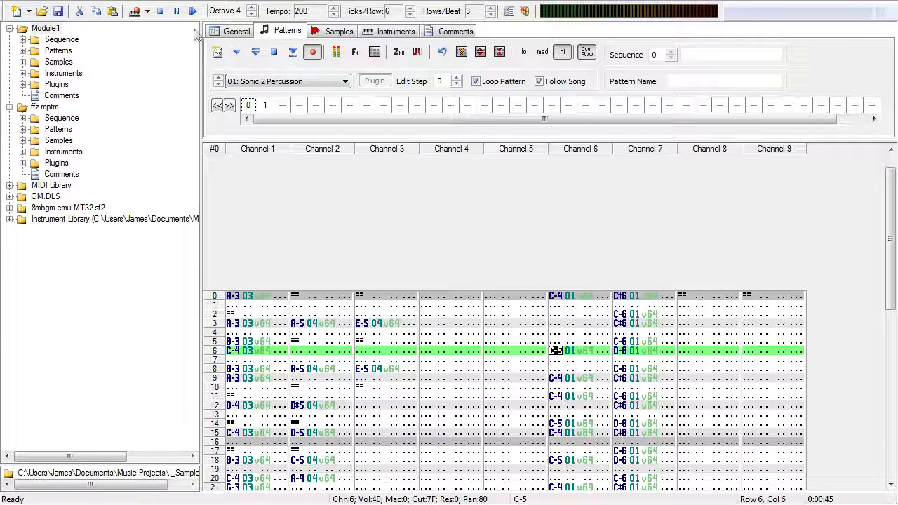
scroll(433, 278, "down", 1)
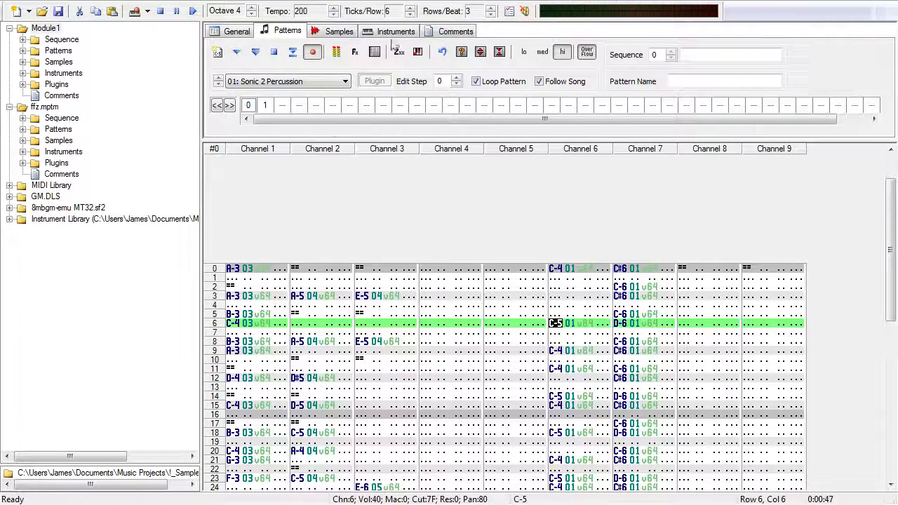
Step: Play the song briefly, and insert a parameter control (PC) event at row 30 of channel 8 in pattern 0
left_click(178, 9)
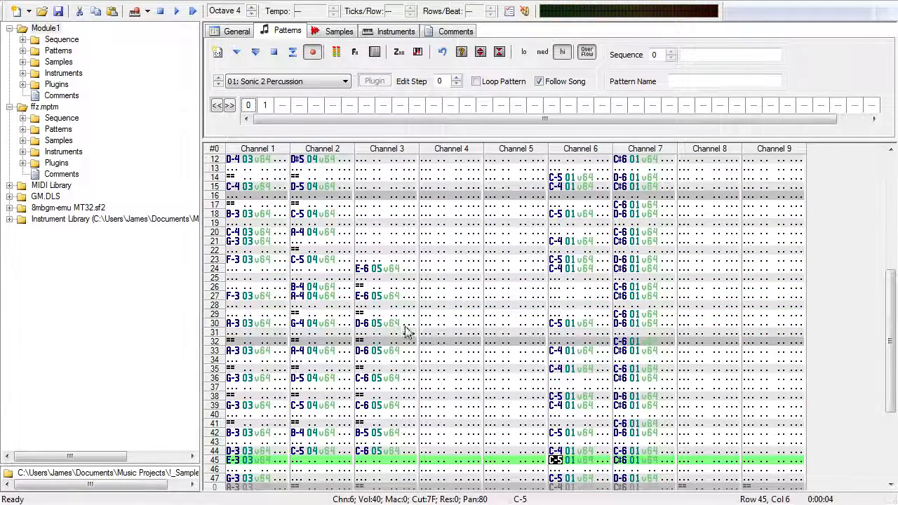
left_click(424, 325)
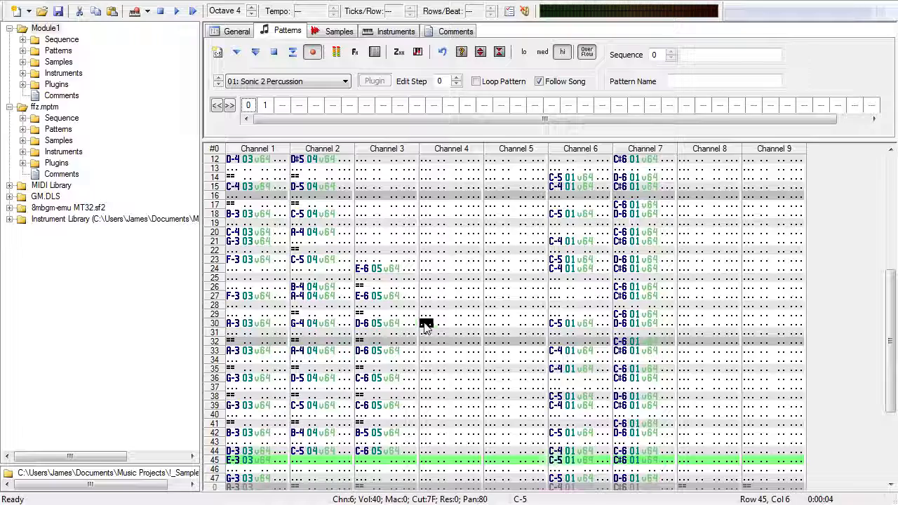
left_click(685, 324)
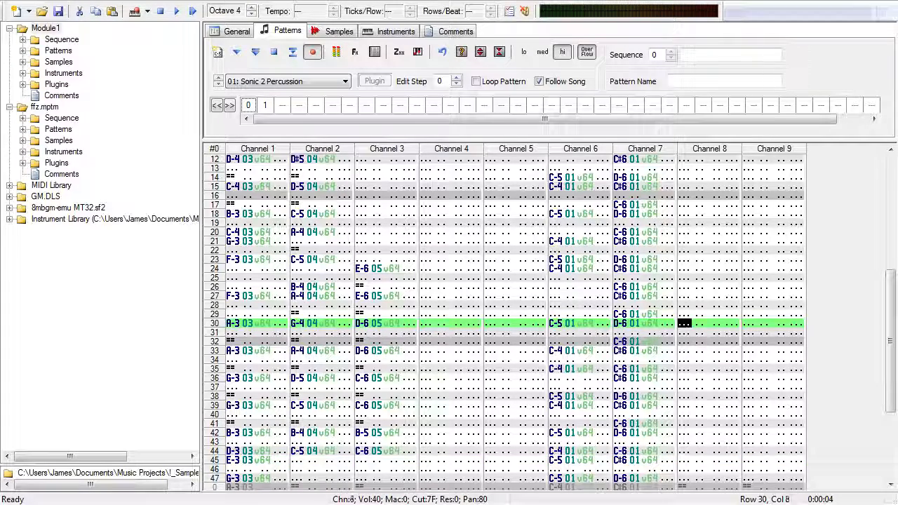
key("equal")
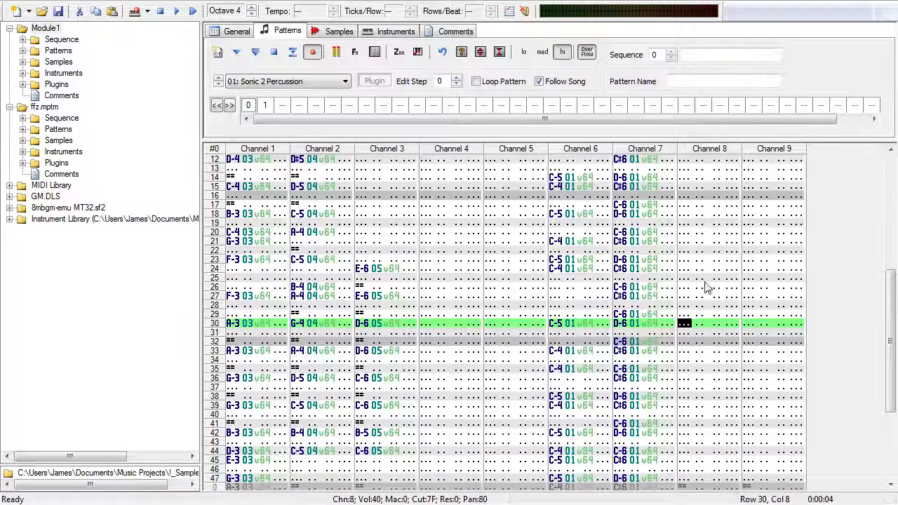
key("backslash")
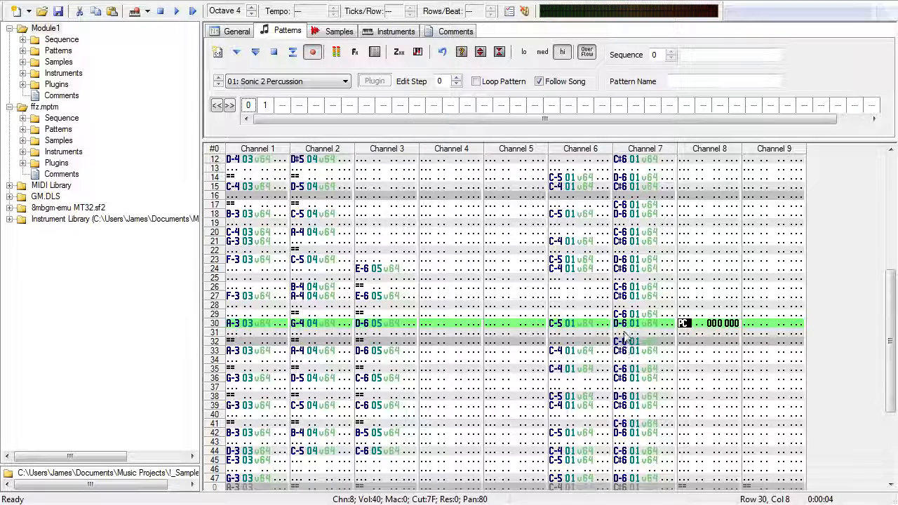
Step: Select instrument 05: rings and open the editor of its F-MDRIVE YM2612 plugin
left_click(391, 323)
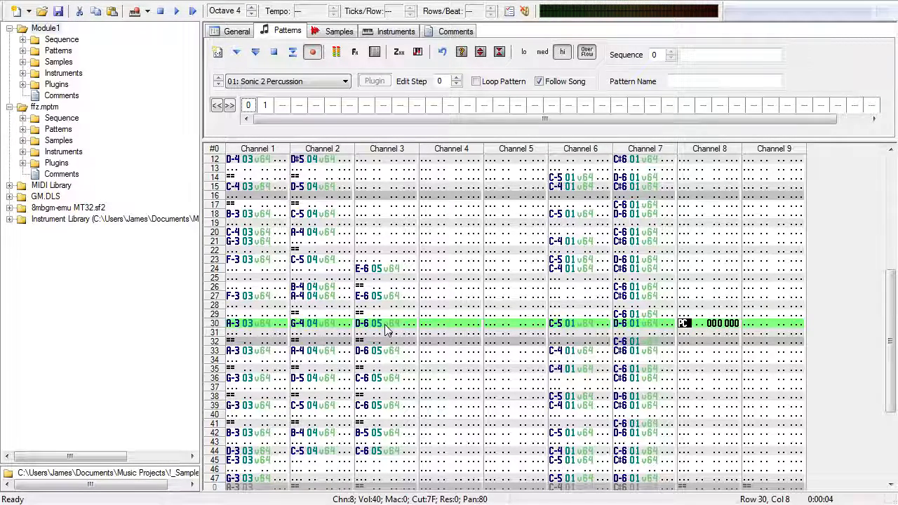
left_click(309, 85)
left_click(315, 139)
left_click(381, 87)
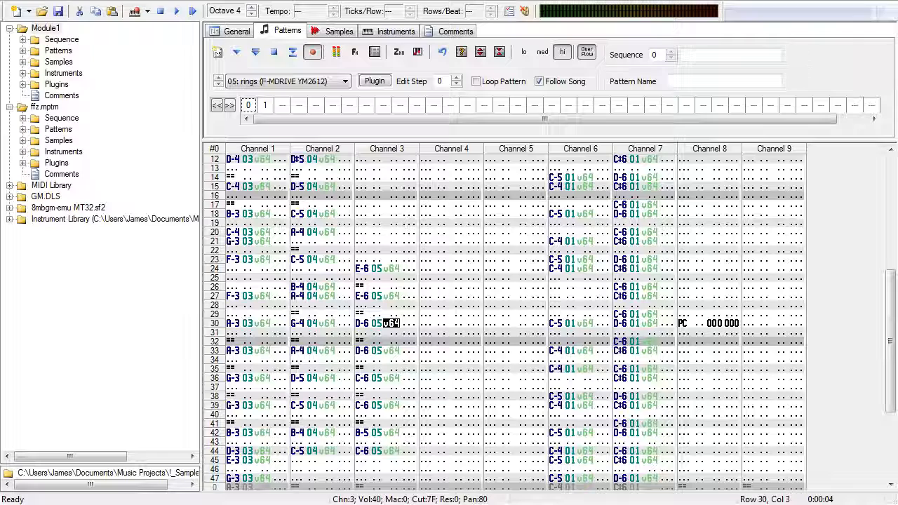
Step: Assign plugin 03 to the PC event at row 30 of channel 8 and open the event's note properties
left_click(713, 324)
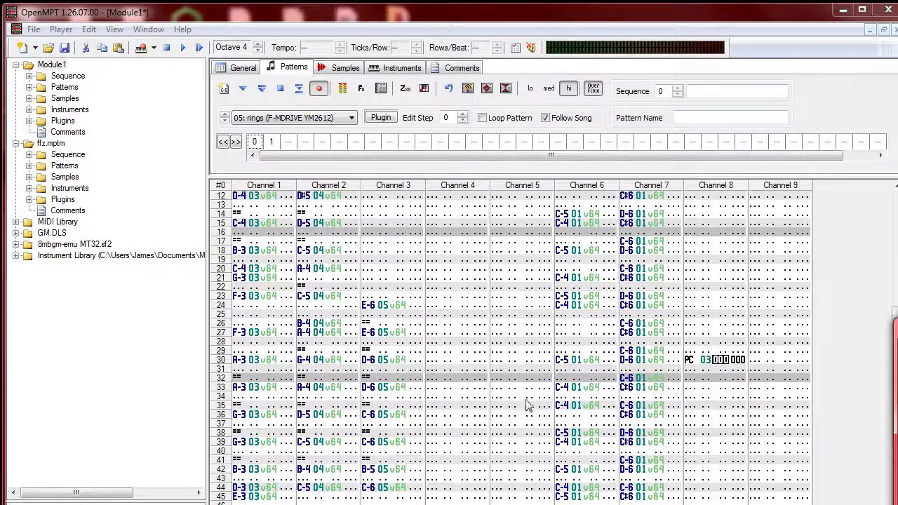
left_click(527, 400)
left_click(719, 320)
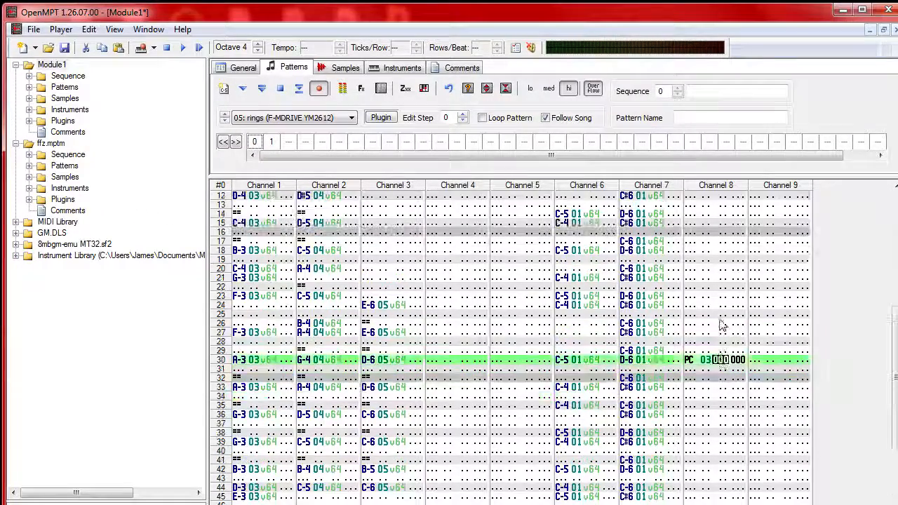
left_click(719, 320)
left_click(719, 394)
double_click(712, 360)
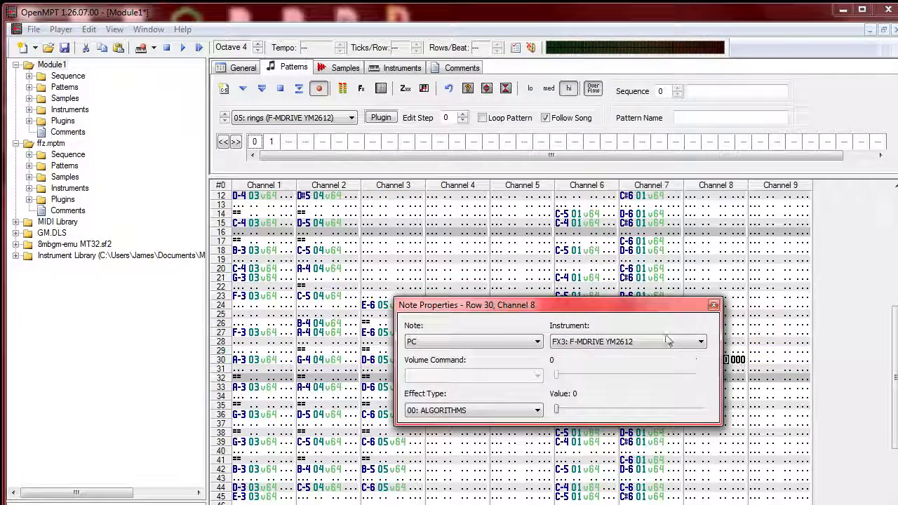
Step: Set the row 30 PC event's effect type to 71: PAN
left_click_drag(491, 310, 349, 307)
left_click(335, 414)
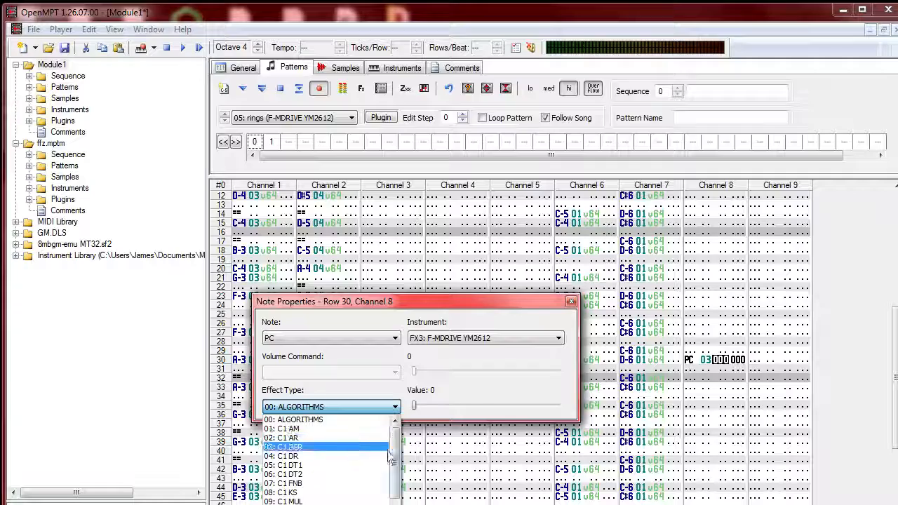
left_click_drag(395, 453, 402, 498)
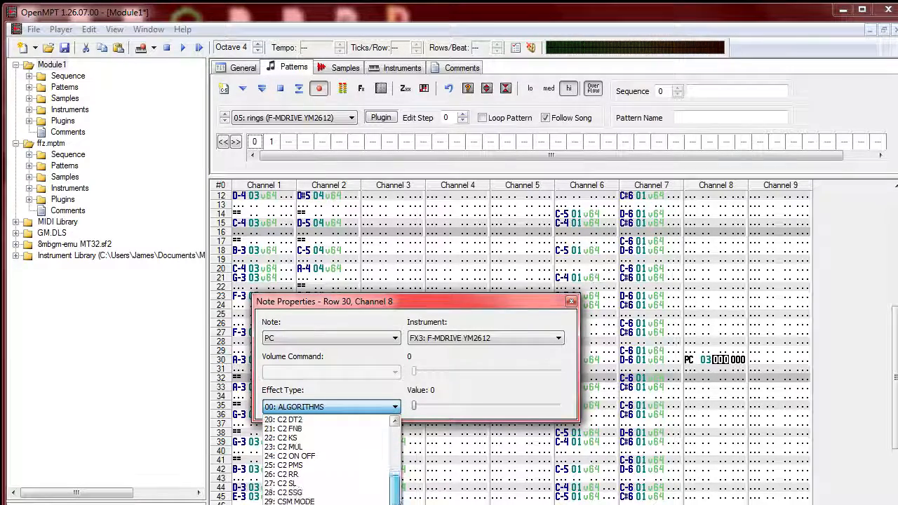
scroll(310, 477, "down", 1)
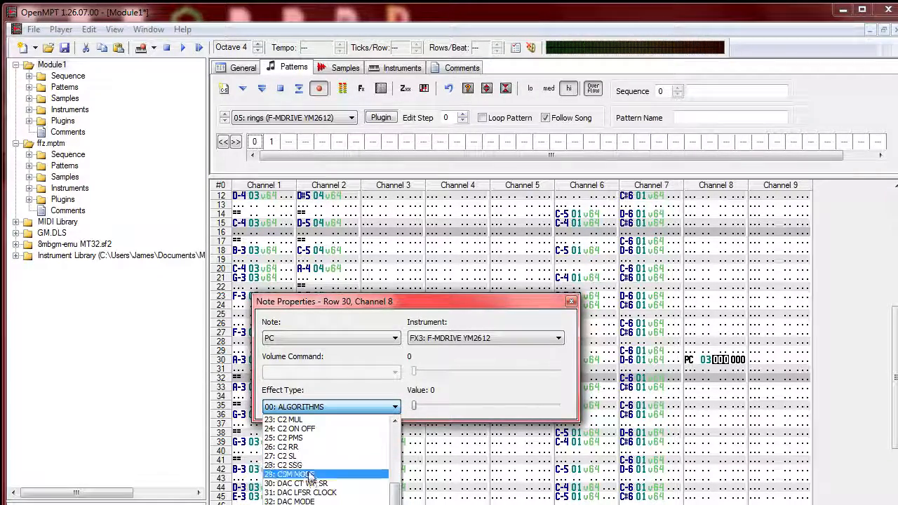
scroll(310, 477, "down", 1)
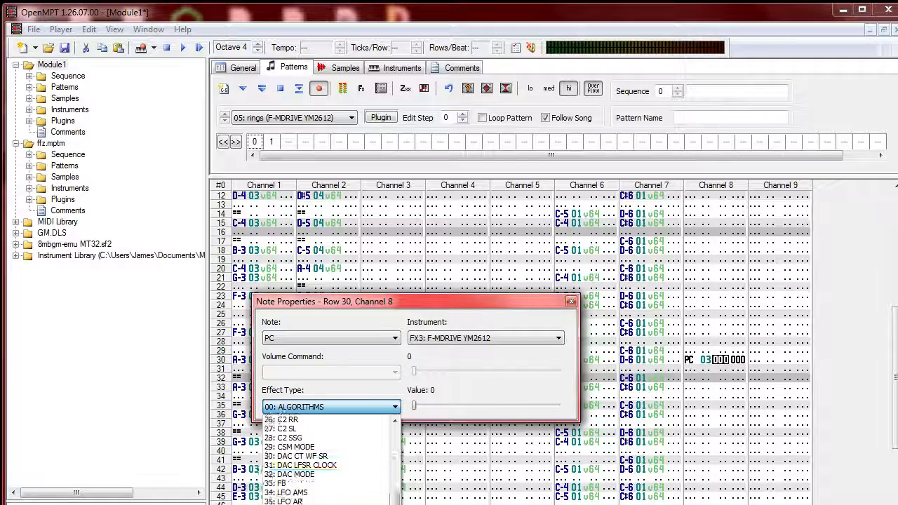
scroll(310, 478, "down", 11)
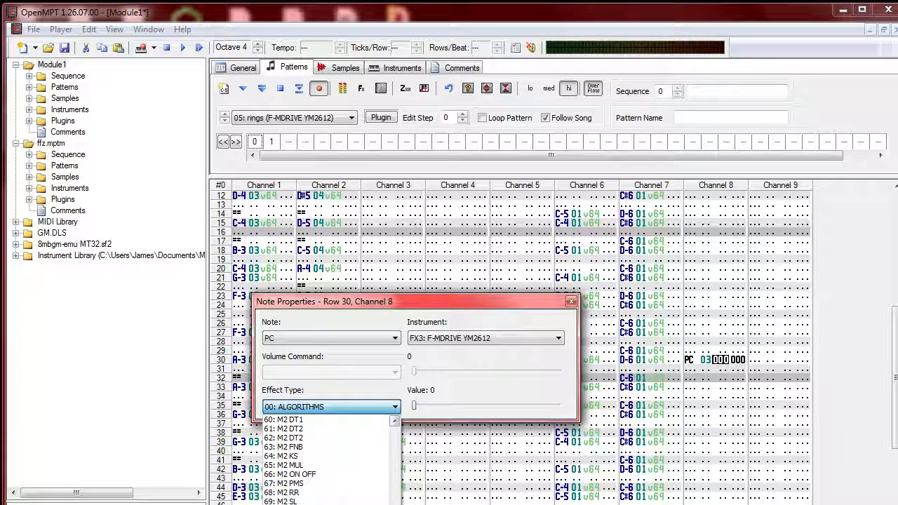
left_click(309, 502)
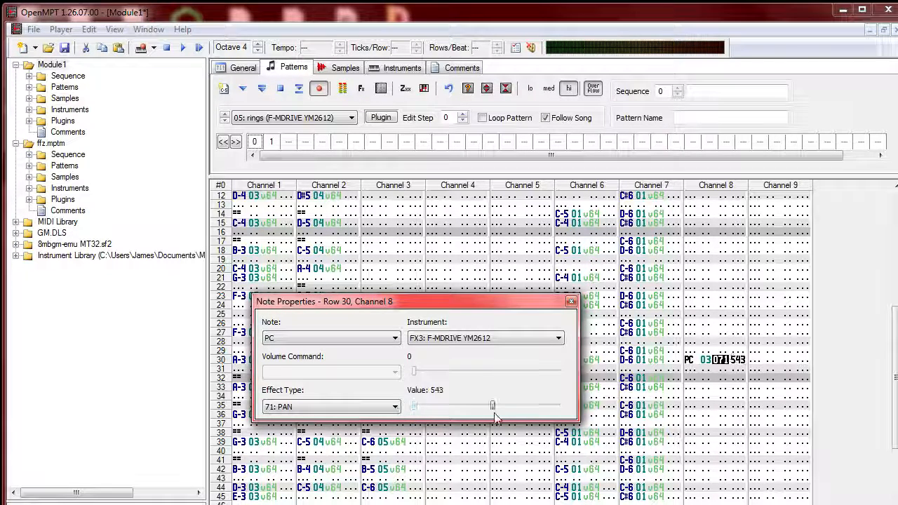
Step: Try pan values including 999 and 466 for the row 30 event, settle on 0, and close its properties
left_click_drag(494, 407, 574, 410)
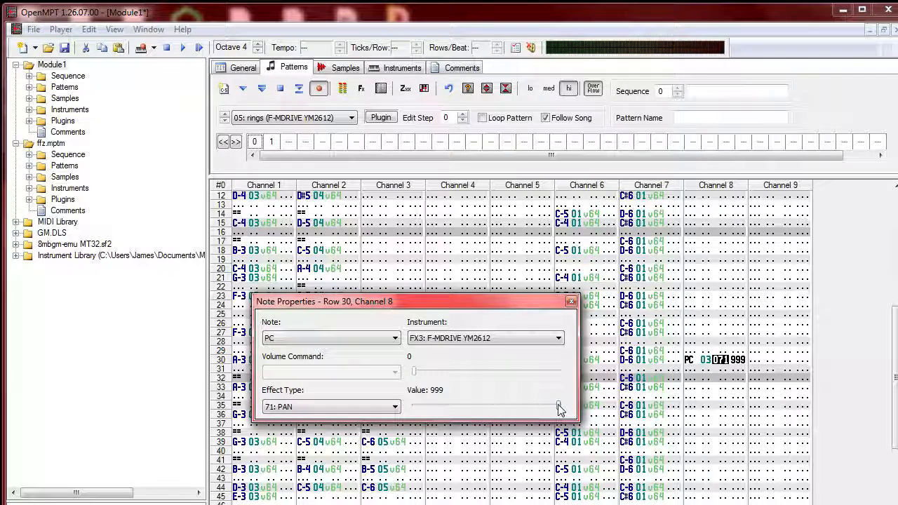
left_click_drag(561, 409, 483, 413)
left_click_drag(409, 416, 482, 414)
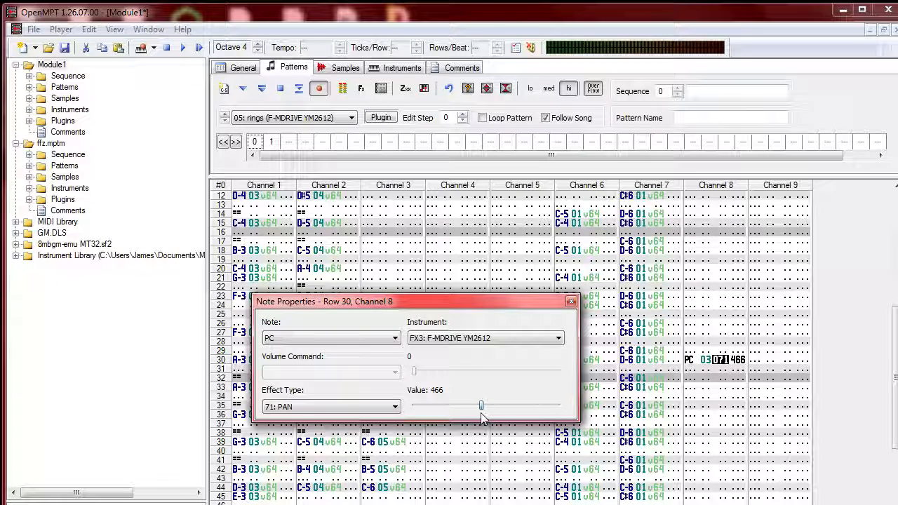
left_click_drag(481, 415, 393, 406)
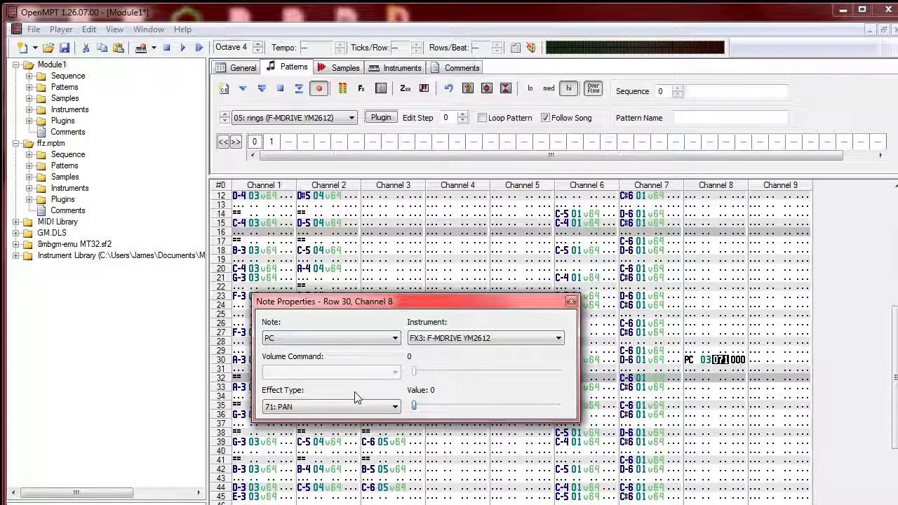
left_click(572, 302)
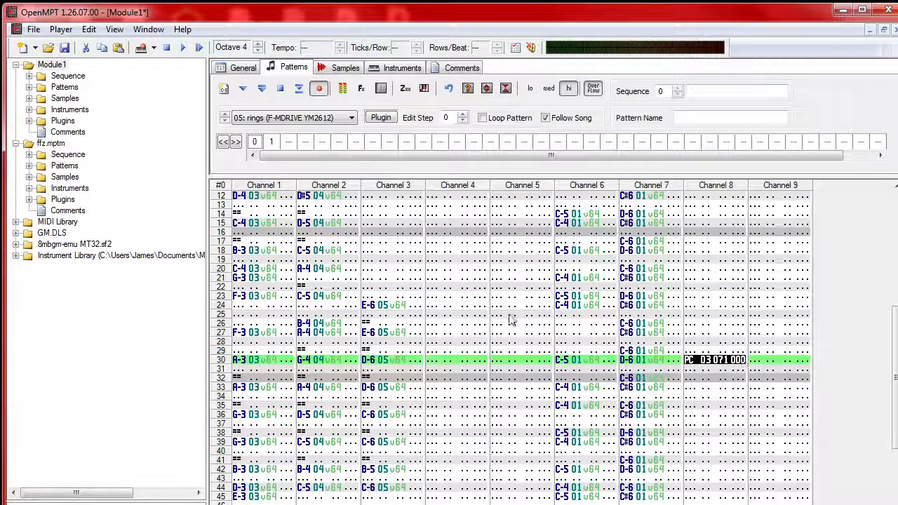
Step: Copy the pan event to row 24 of channel 8 and set its value to 999
left_click(690, 313)
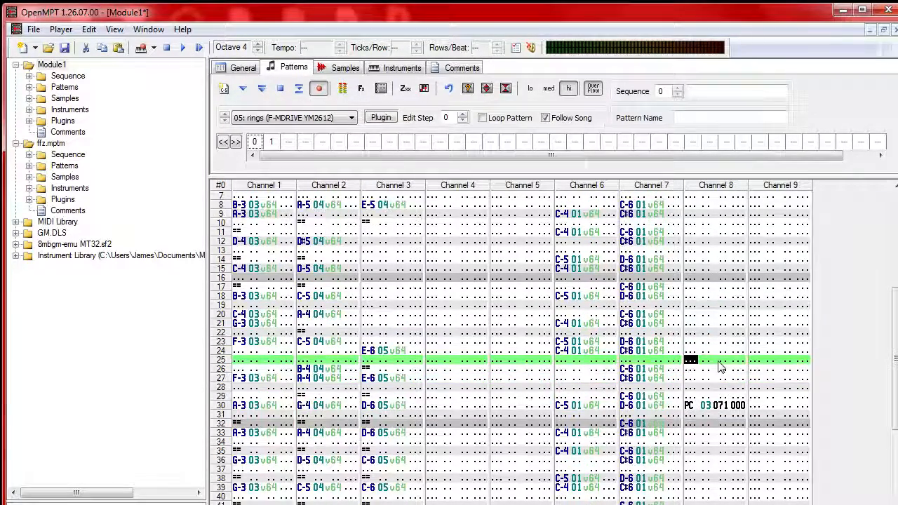
key("Up")
type("PC 03 071 000")
key("Right")
key("Right")
key("Right")
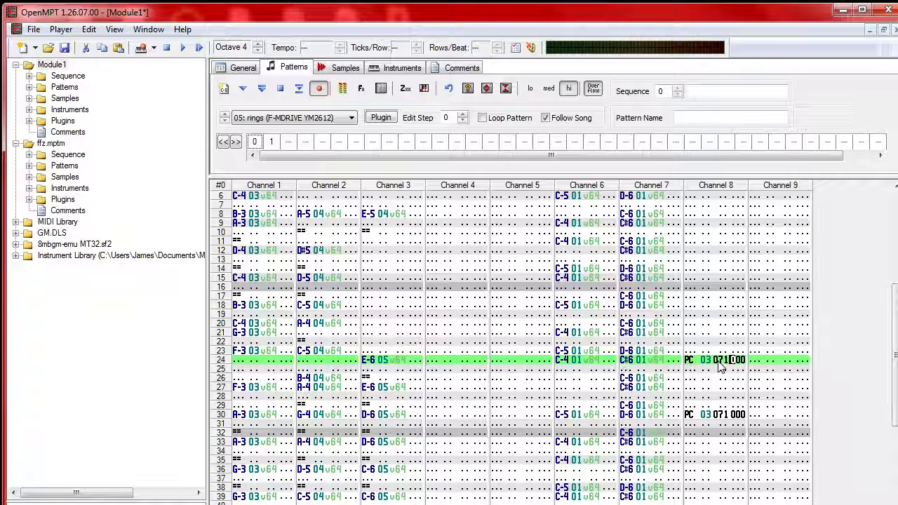
type("99")
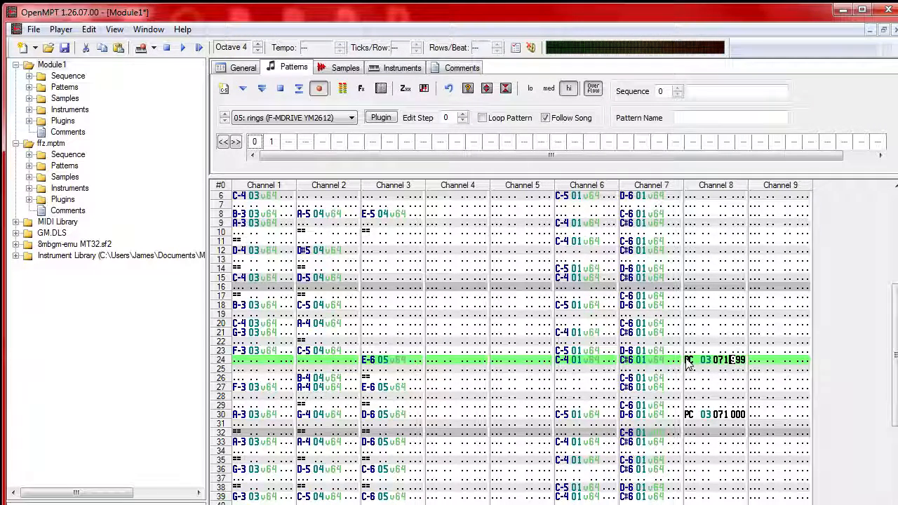
Step: Check the properties of the E-6 note at row 24 of channel 3 and the rings instrument's plugin editor
double_click(368, 360)
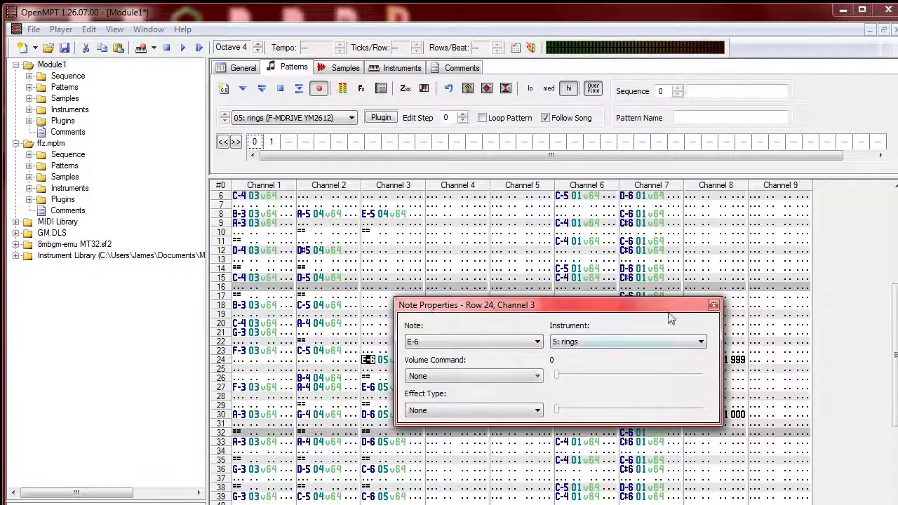
left_click(714, 306)
left_click(381, 117)
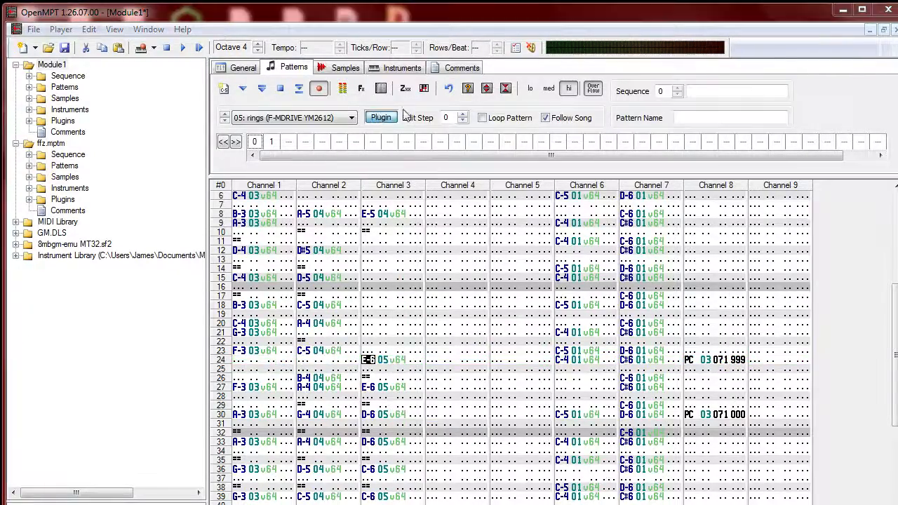
left_click(893, 9)
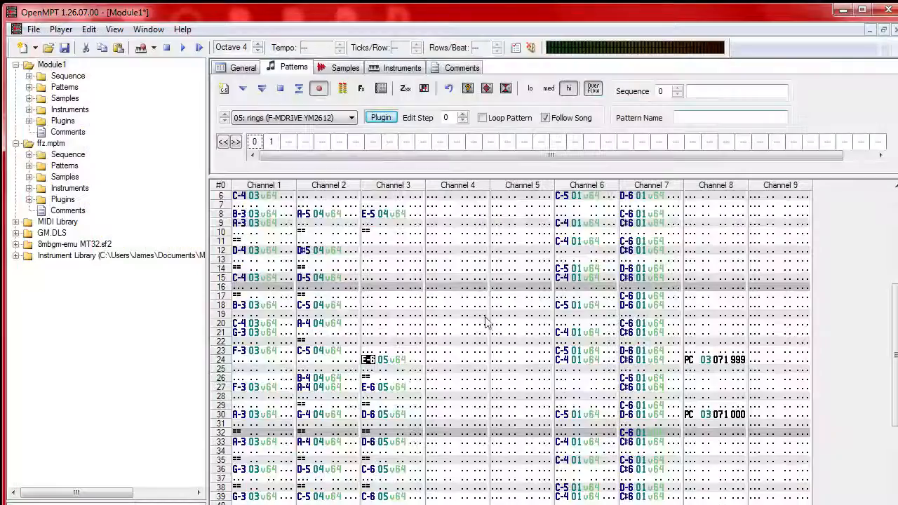
Step: Copy the pan events in rows 24 to 30 of channel 8 and paste them at row 36
left_click(373, 417)
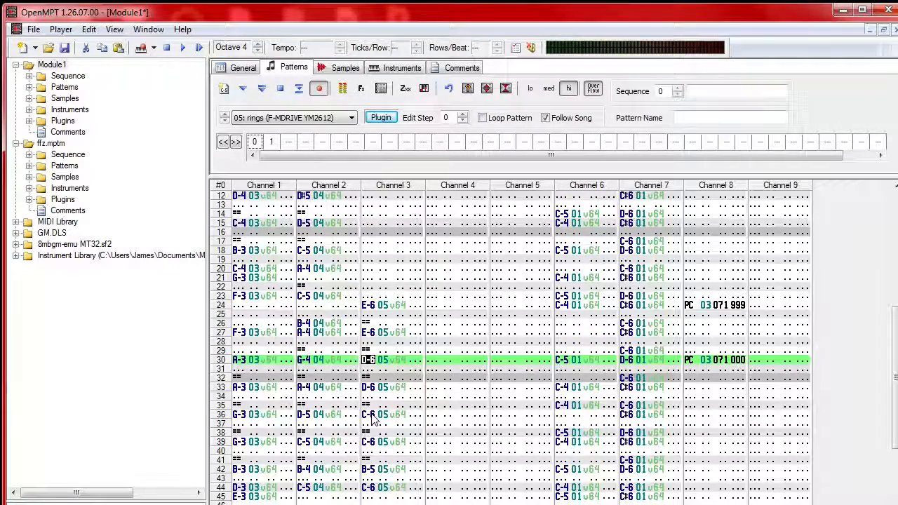
left_click(370, 415)
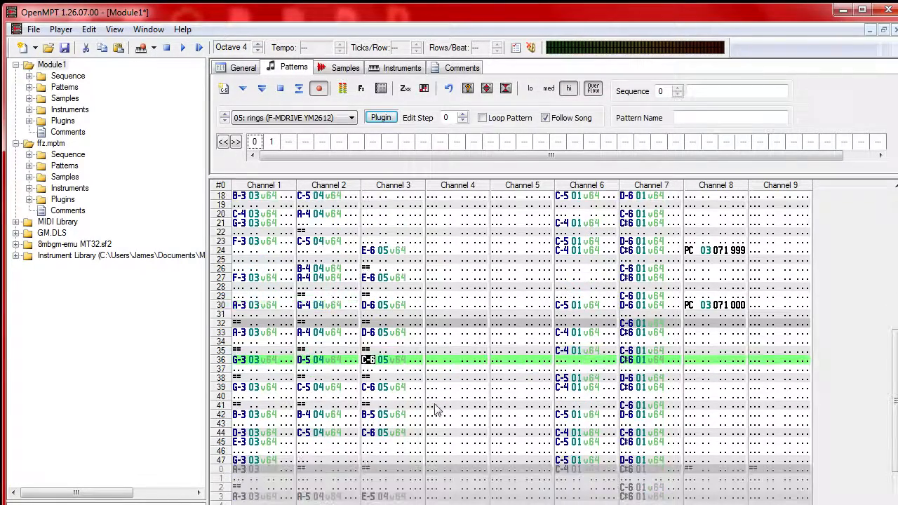
left_click(690, 361)
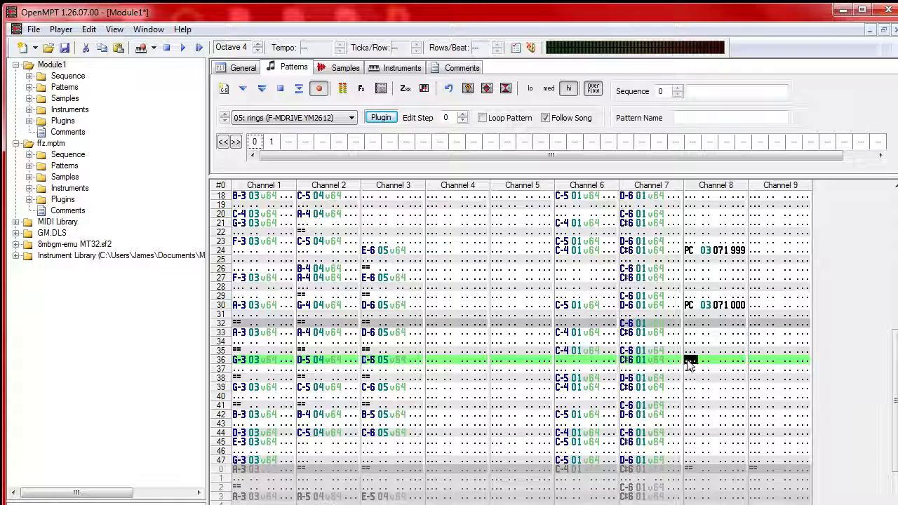
left_click_drag(691, 253, 744, 253)
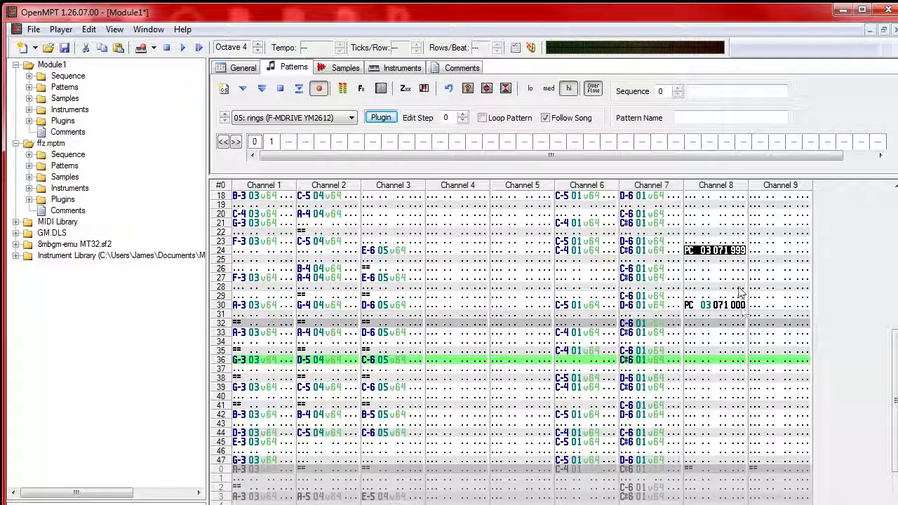
left_click(742, 269)
left_click_drag(729, 354, 733, 402)
left_click(372, 342)
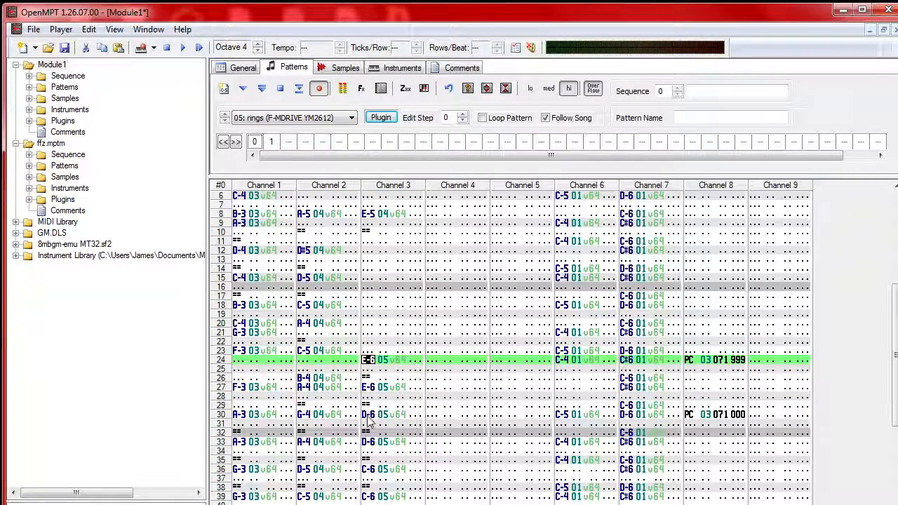
scroll(372, 417, "down", 4)
left_click(690, 361)
key("ctrl+v")
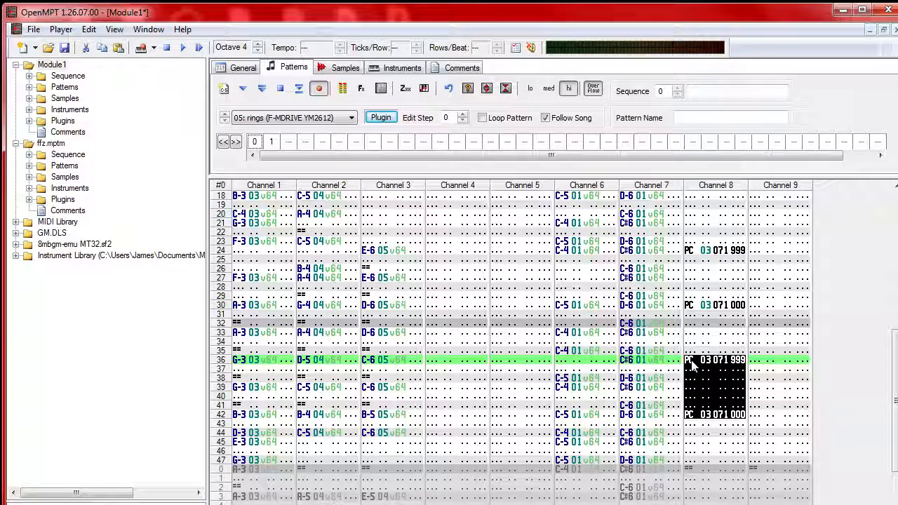
Step: Play pattern 0 from the start with Loop Pattern on to hear the panning, and stop playback
left_click(264, 91)
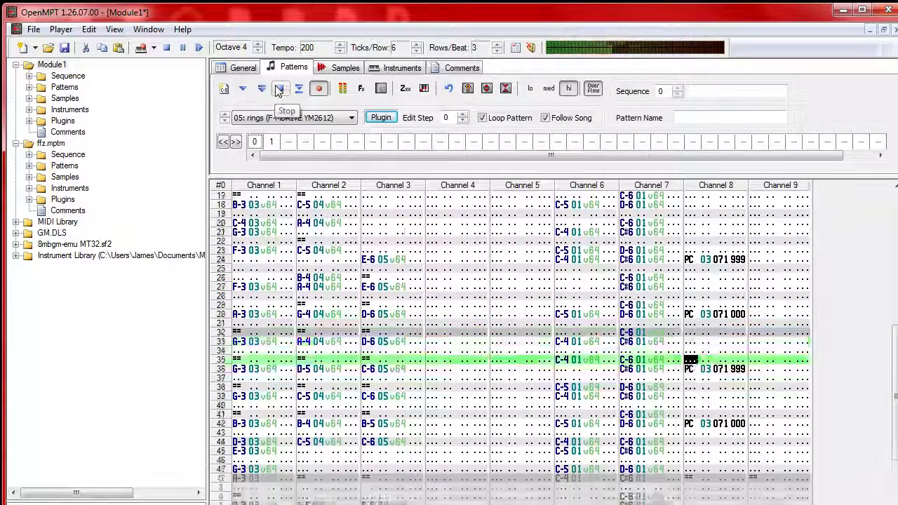
left_click(278, 89)
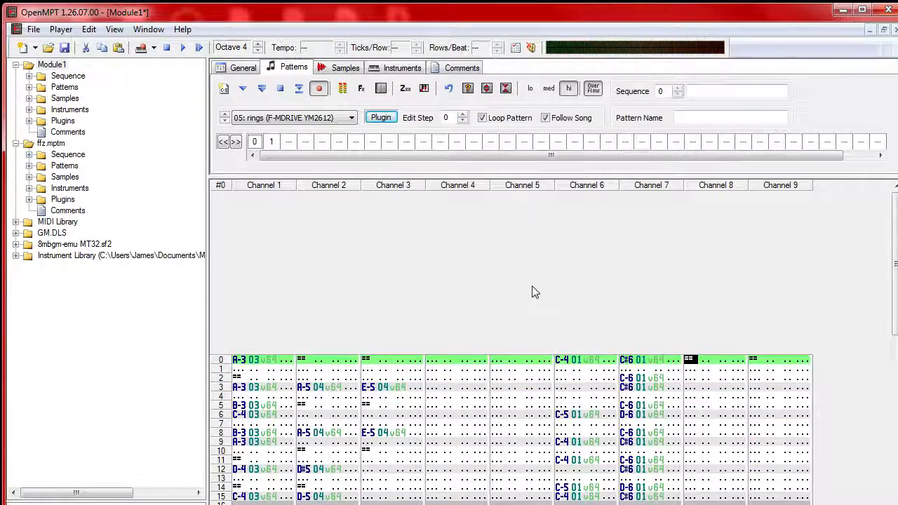
scroll(533, 294, "down", 6)
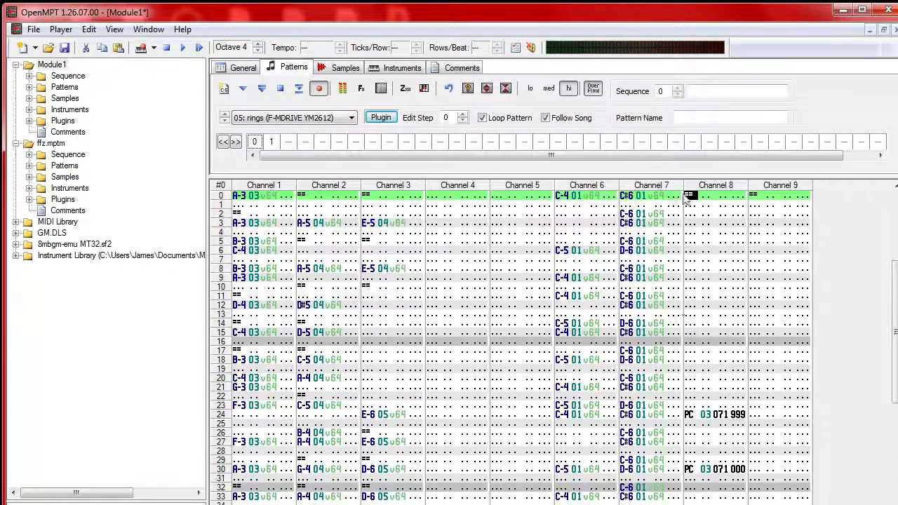
Step: Compare the pan events in rows 24 to 42 of channel 8 in pattern 0 with the contents of channels 8 and 9 in pattern 1
scroll(695, 224, "up", 6)
scroll(690, 252, "down", 6)
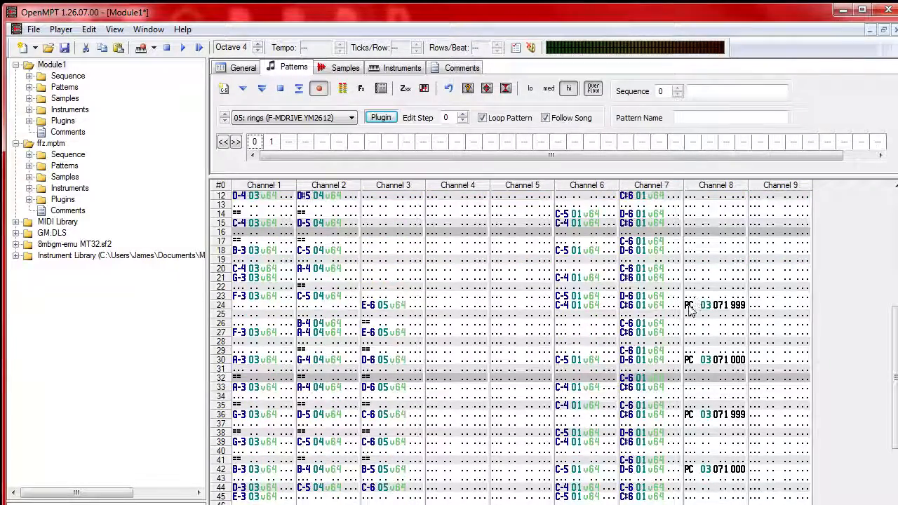
left_click_drag(690, 305, 749, 477)
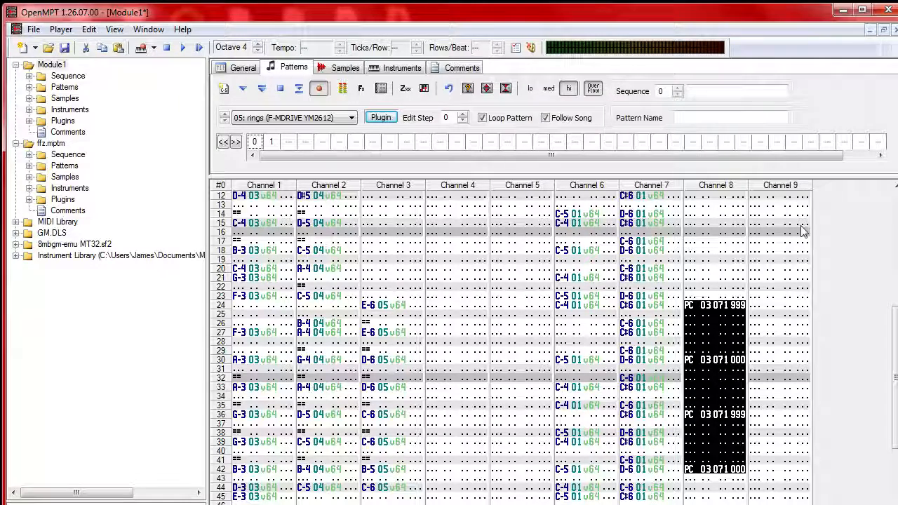
scroll(748, 285, "down", 2)
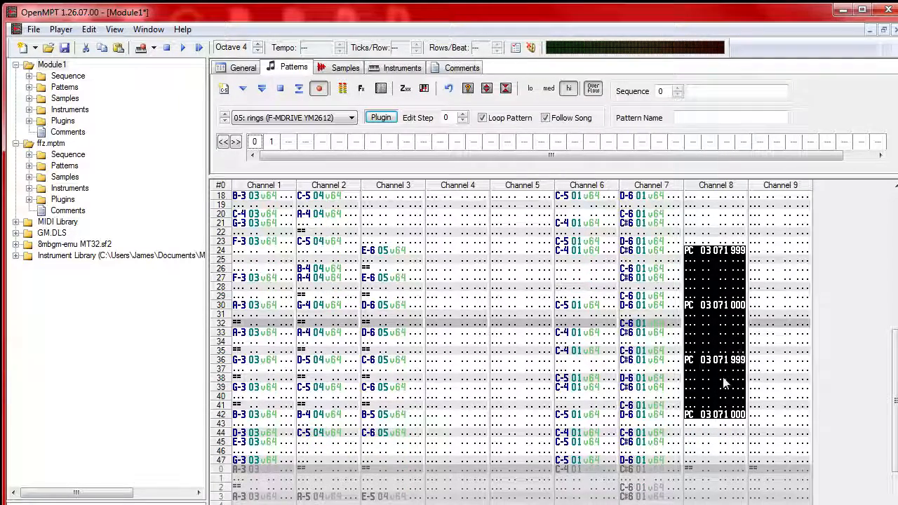
scroll(725, 382, "up", 1)
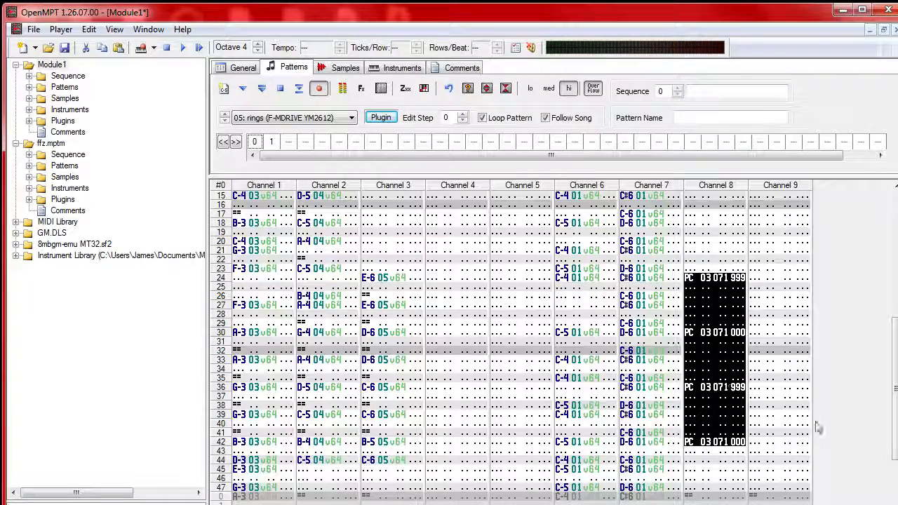
left_click(270, 144)
scroll(467, 415, "up", 4)
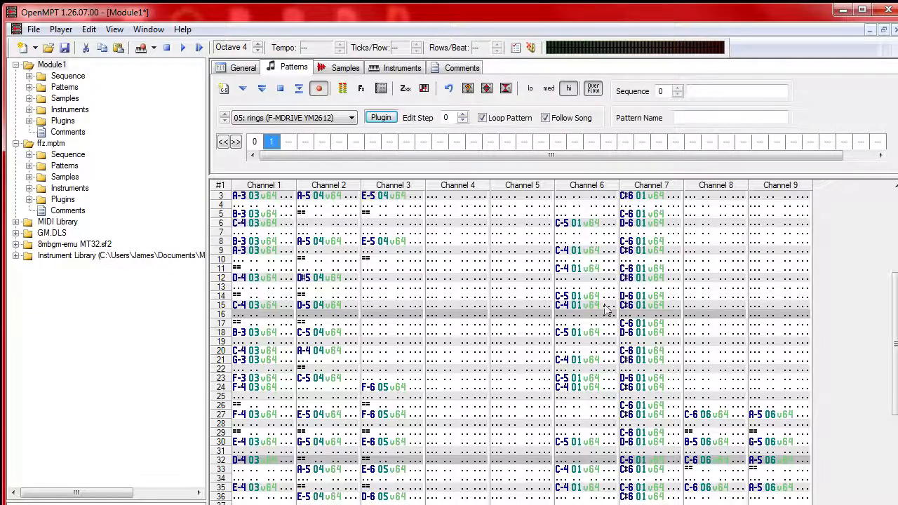
Step: Add a channel after channel 9 and move pattern 0's pan events in rows 24 to 42 from channel 8 to the same rows of channel 10
right_click(781, 185)
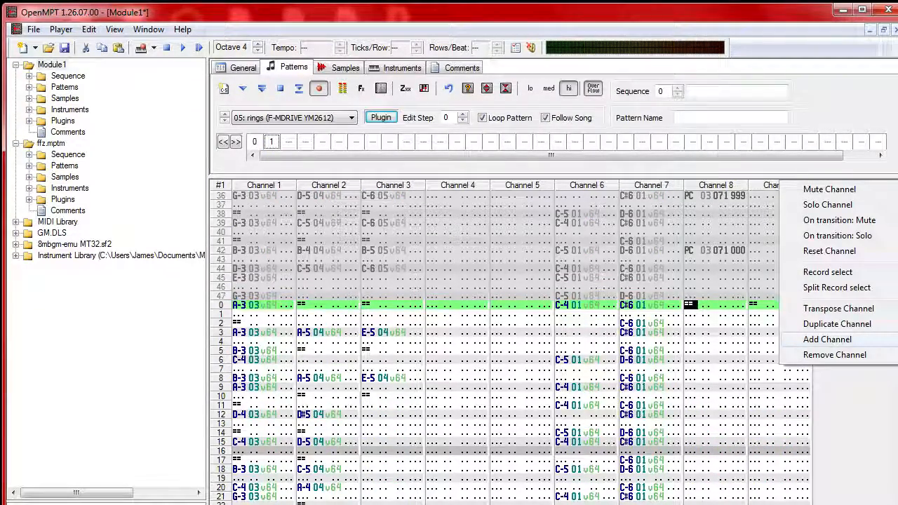
key("Escape")
left_click(254, 142)
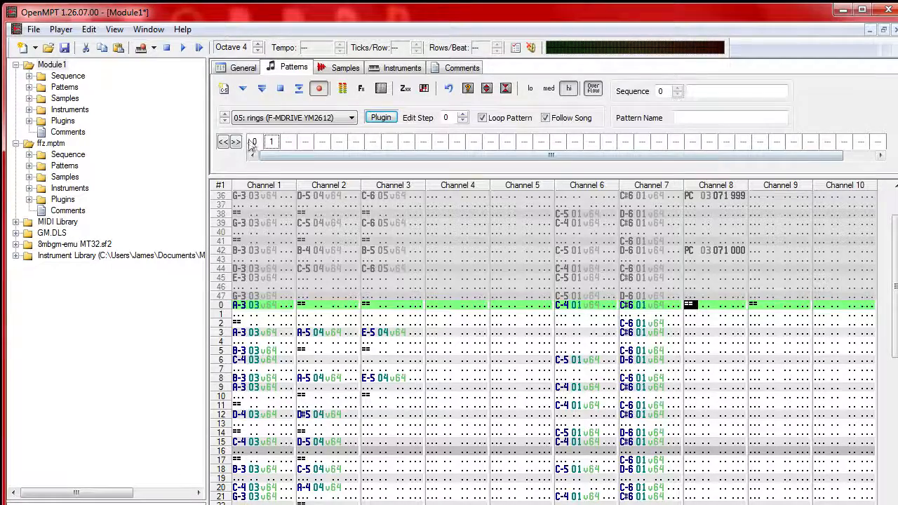
scroll(750, 467, "down", 9)
left_click_drag(689, 281, 745, 447)
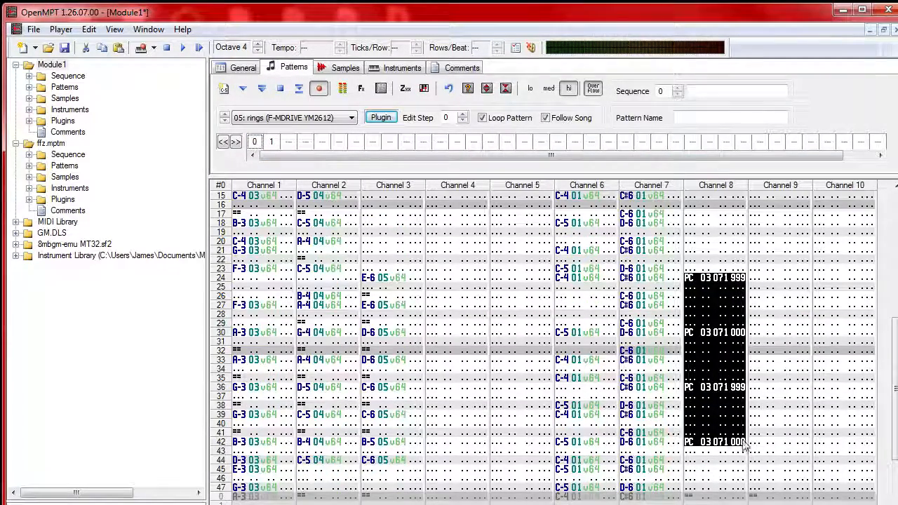
key("Delete")
left_click(824, 281)
key("ctrl+v")
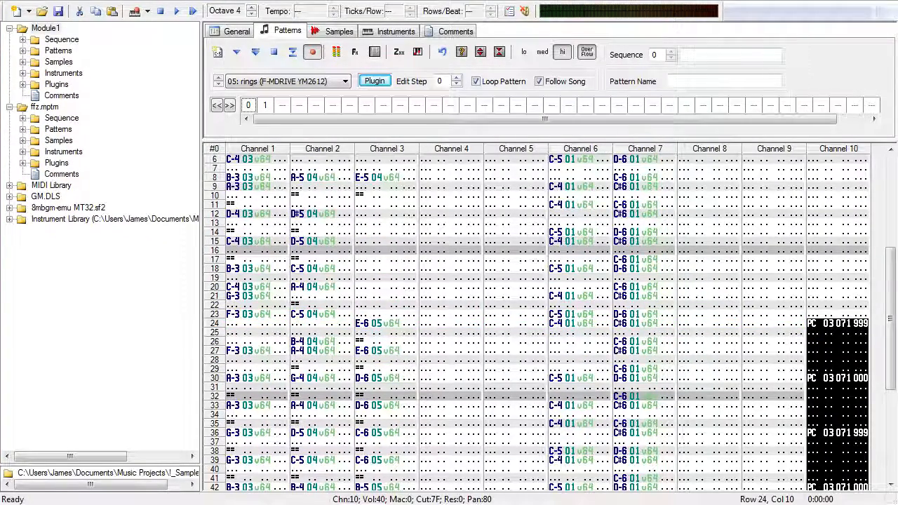
Step: Play the song from pattern 0 into pattern 1 with Loop Pattern off to hear the panning, and stop playback
left_click(799, 294)
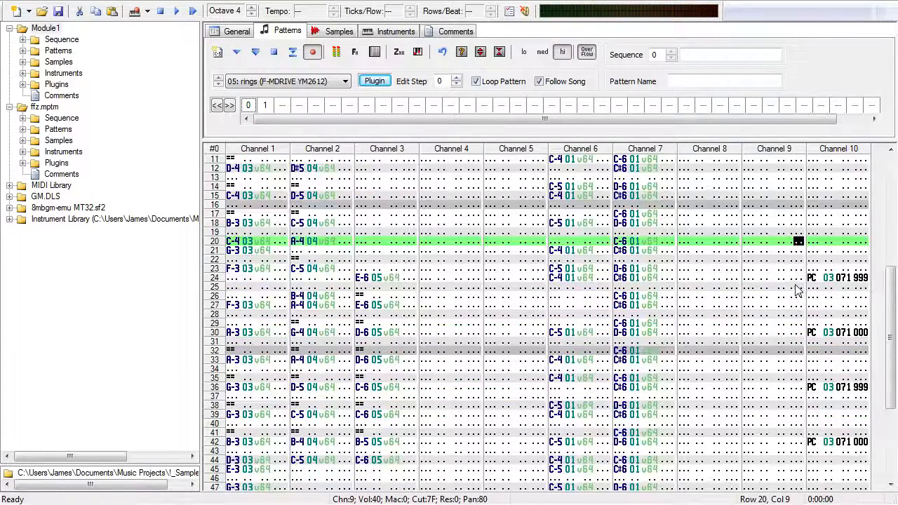
scroll(750, 286, "down", 2)
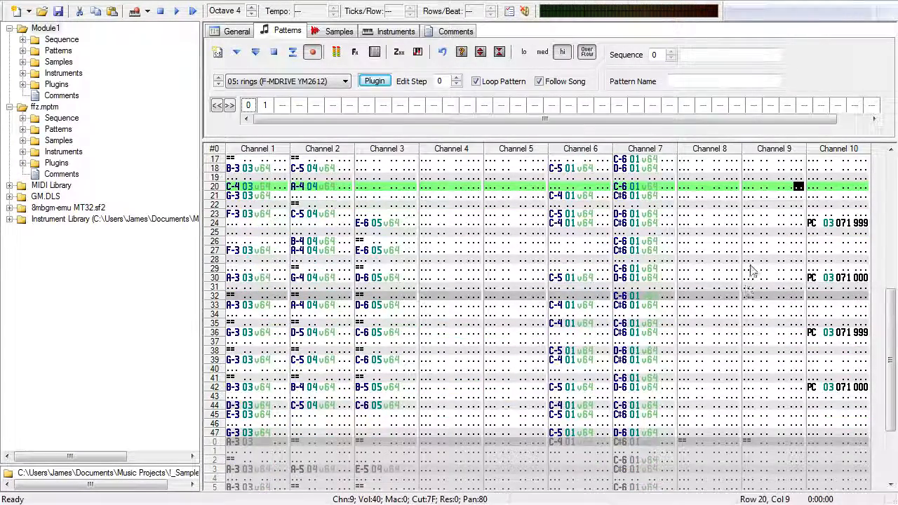
scroll(674, 344, "up", 1)
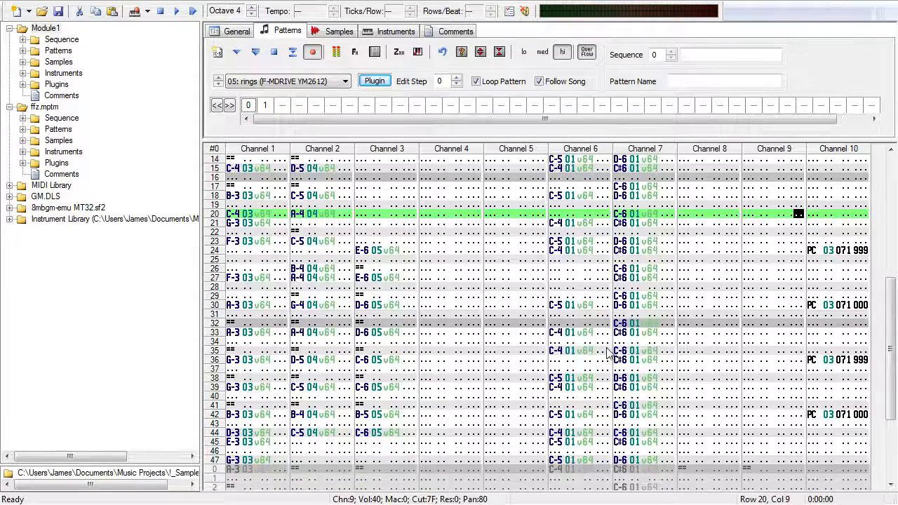
scroll(582, 335, "up", 3)
scroll(660, 379, "up", 4)
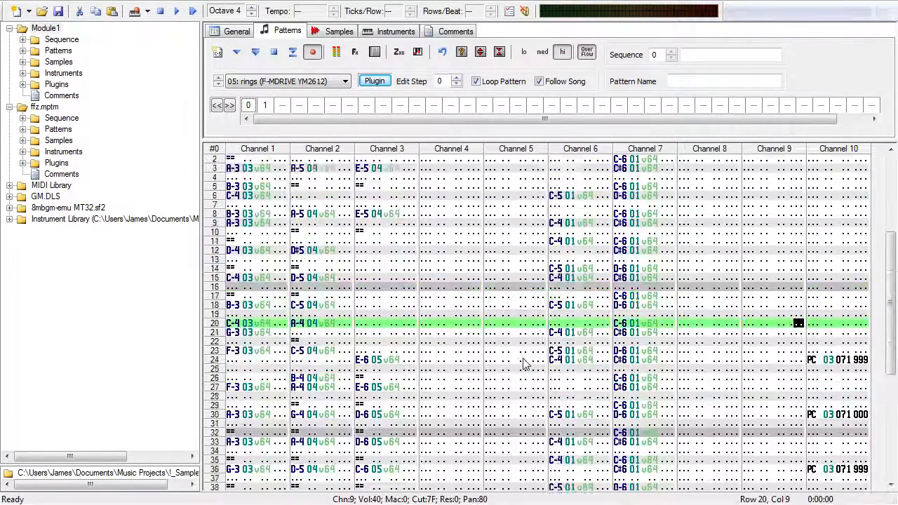
left_click(192, 10)
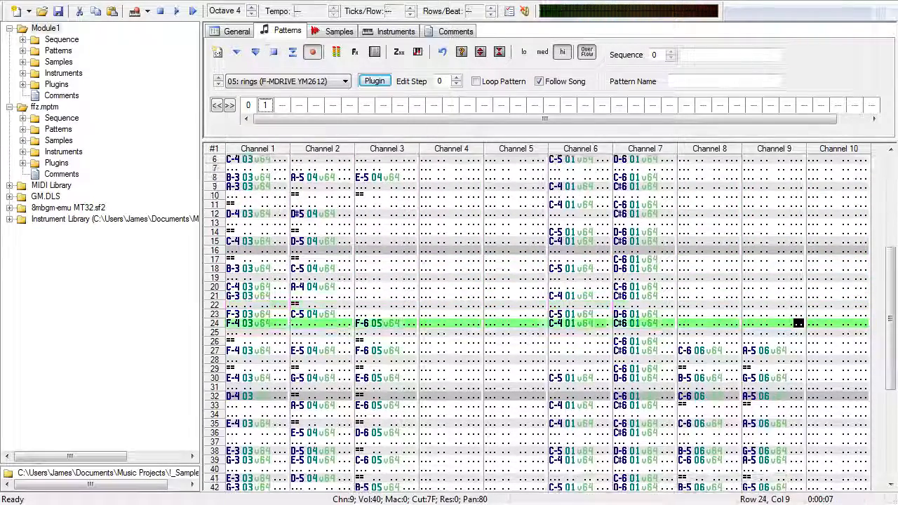
Step: Paste the copied pan events at row 24 of channel 10 in pattern 1
left_click(815, 324)
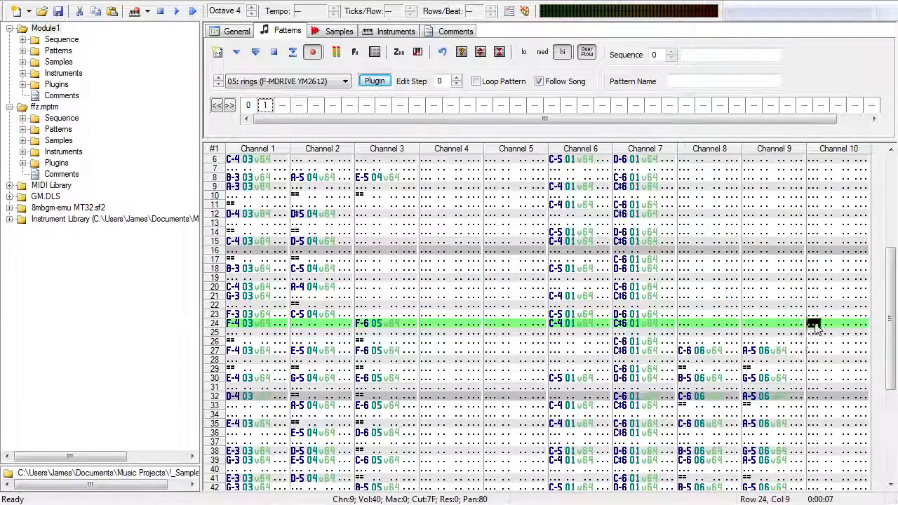
key("ctrl+v")
scroll(741, 287, "down", 5)
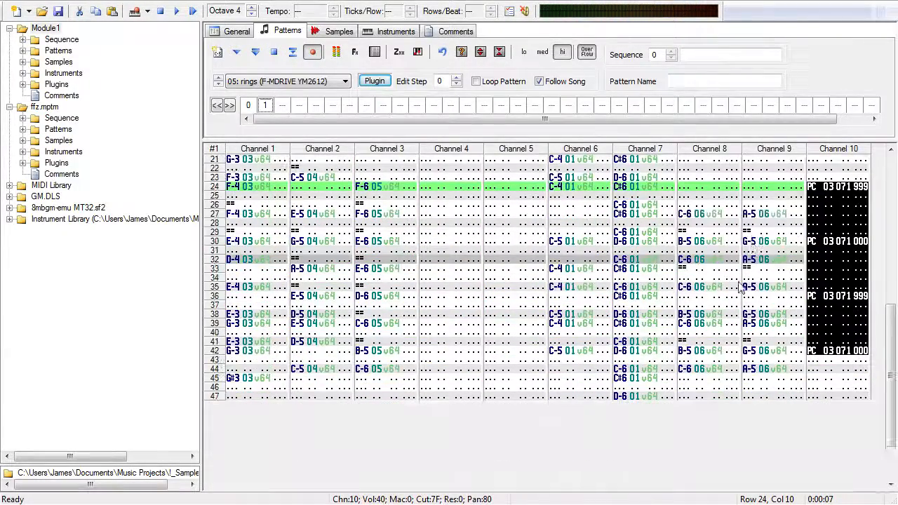
Step: Play pattern 1 from the start with Loop Pattern on, stop playback, and save the module as casino69.mptm
left_click(255, 53)
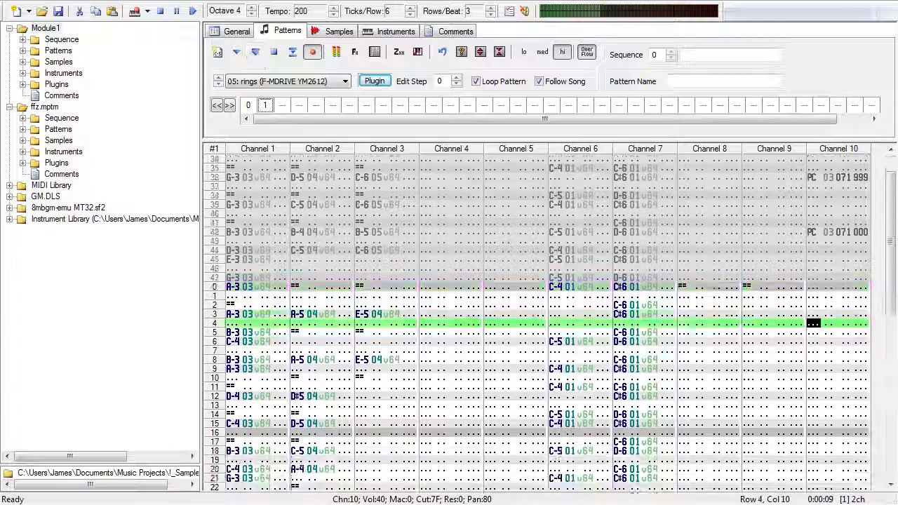
left_click(160, 11)
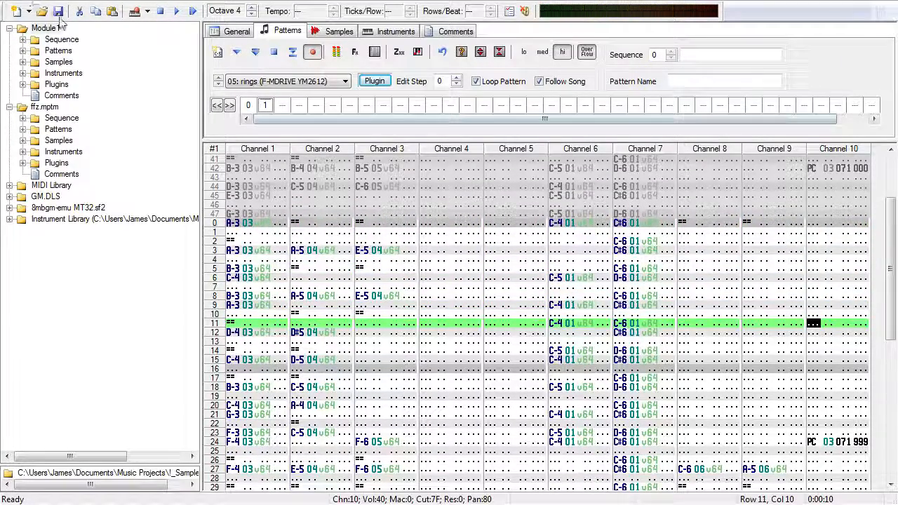
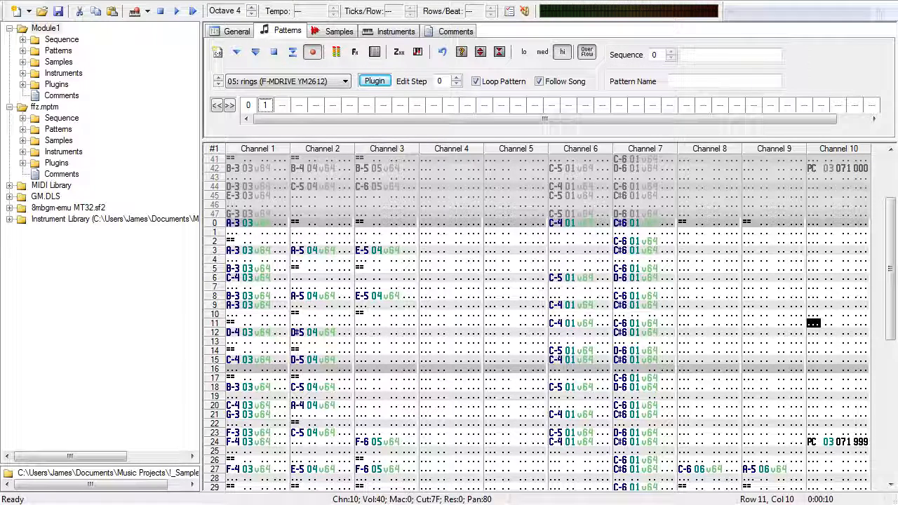
key("Return")
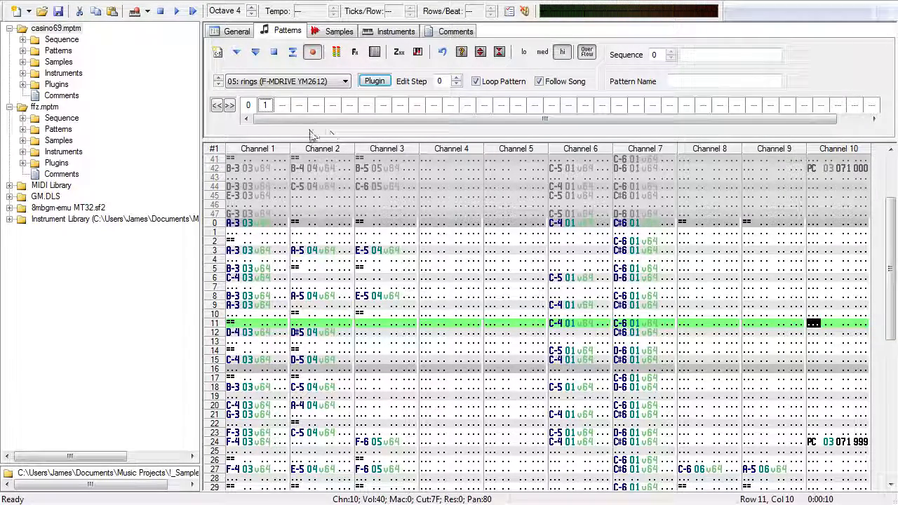
Step: Try Set Panning effects X00, XFF and X80 on the E-6 note at row 24 of channel 3 in pattern 0, and clear the effect
left_click(248, 107)
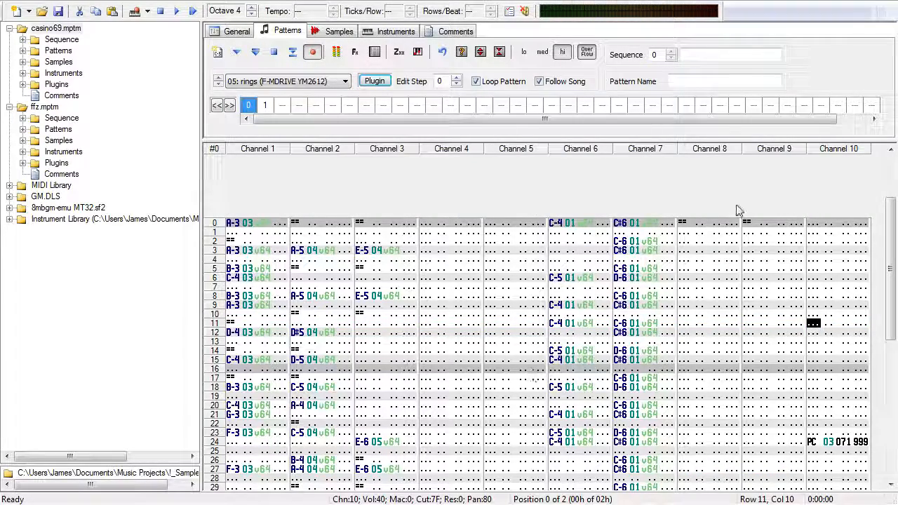
scroll(832, 345, "down", 7)
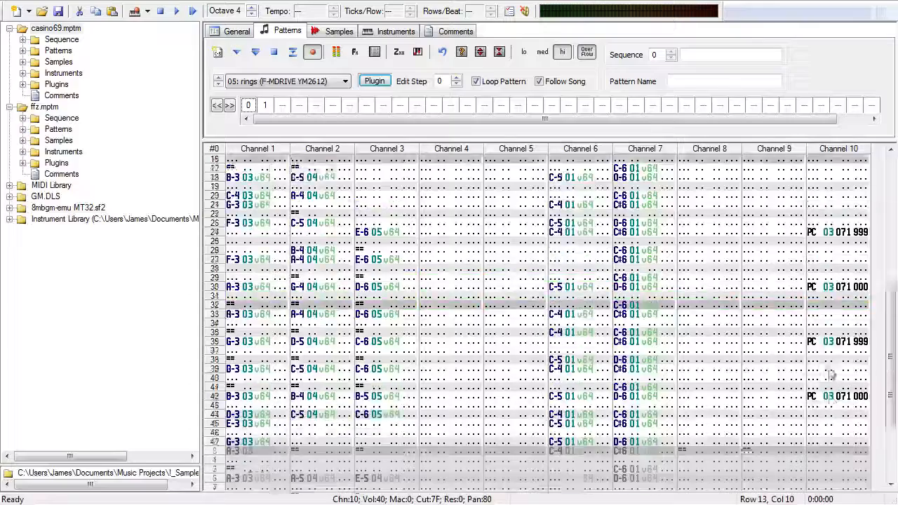
scroll(832, 375, "up", 3)
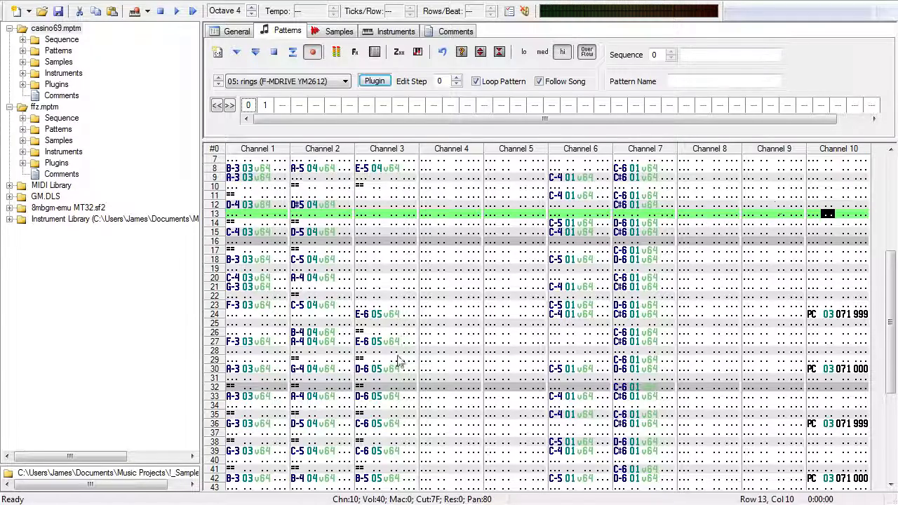
left_click(404, 314)
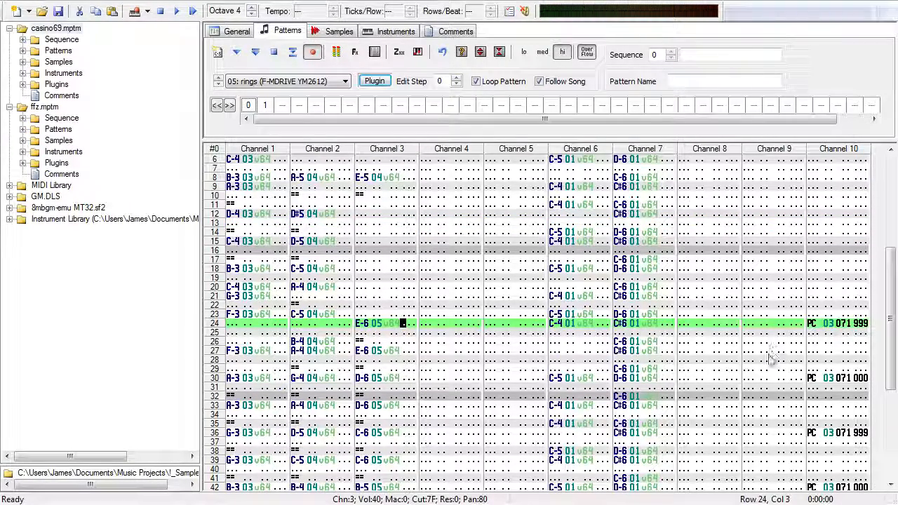
key("x")
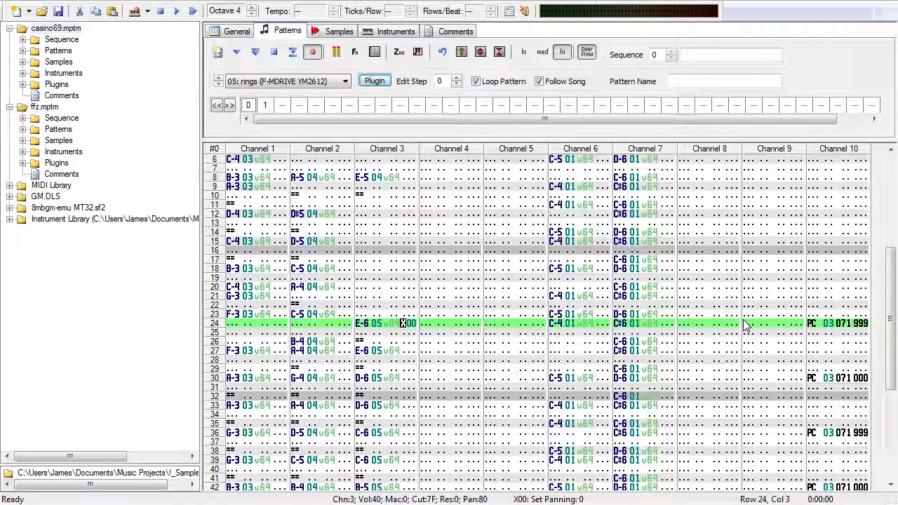
key("Right")
key("f")
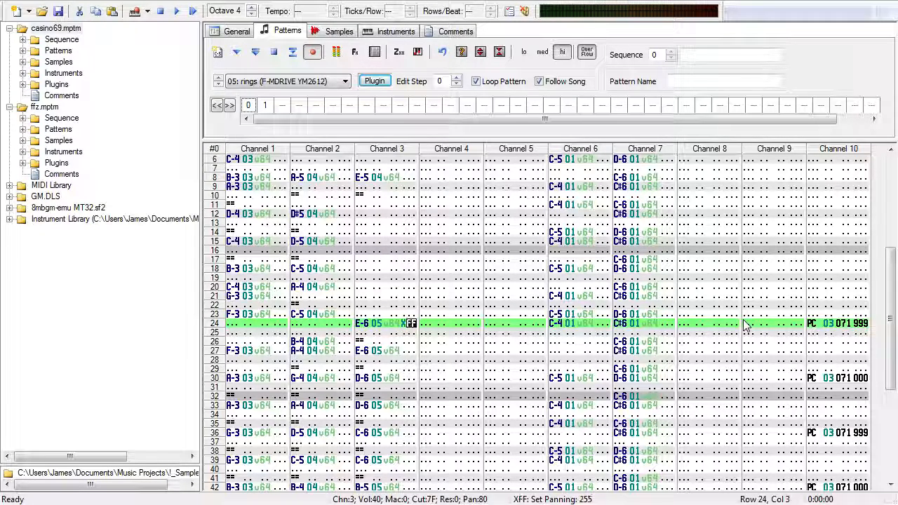
type("80")
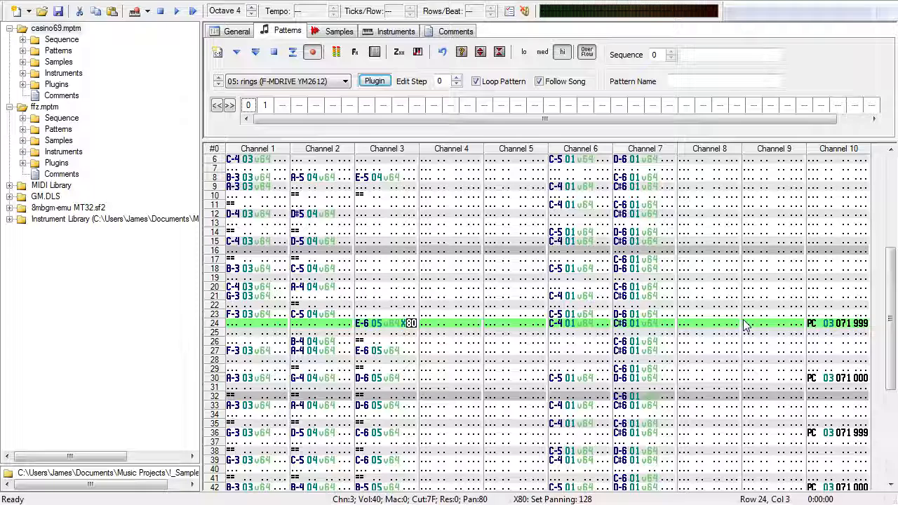
key("Delete")
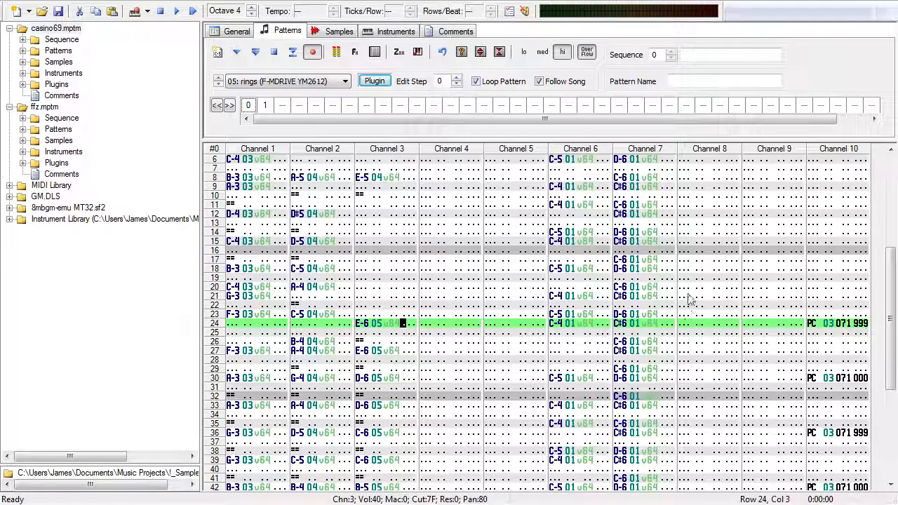
double_click(404, 323)
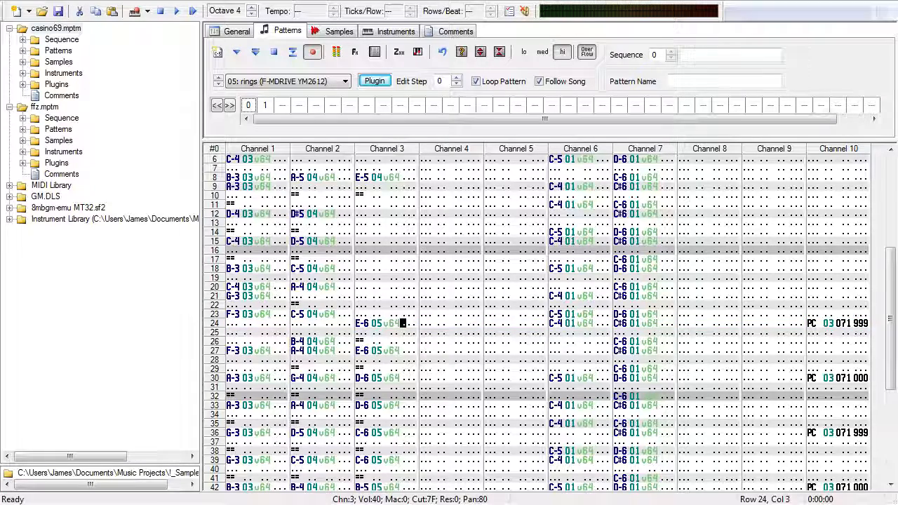
left_click(709, 271)
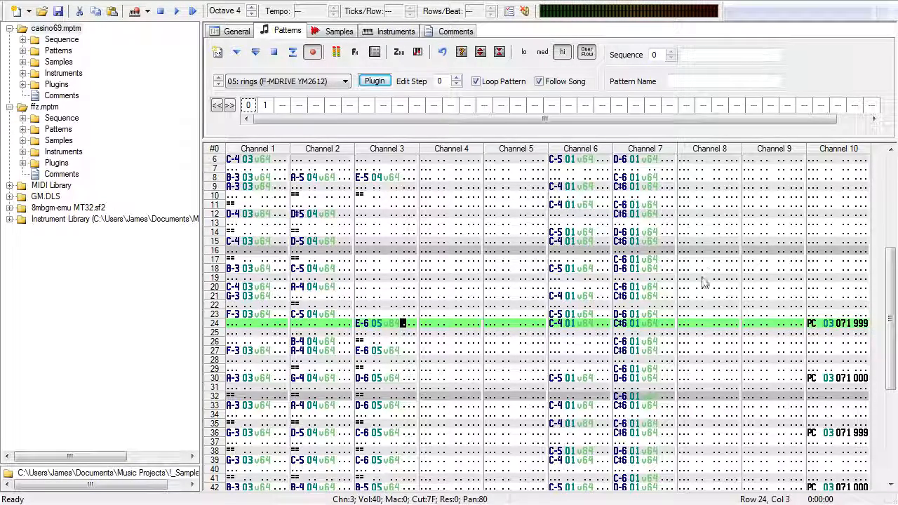
left_click(396, 325)
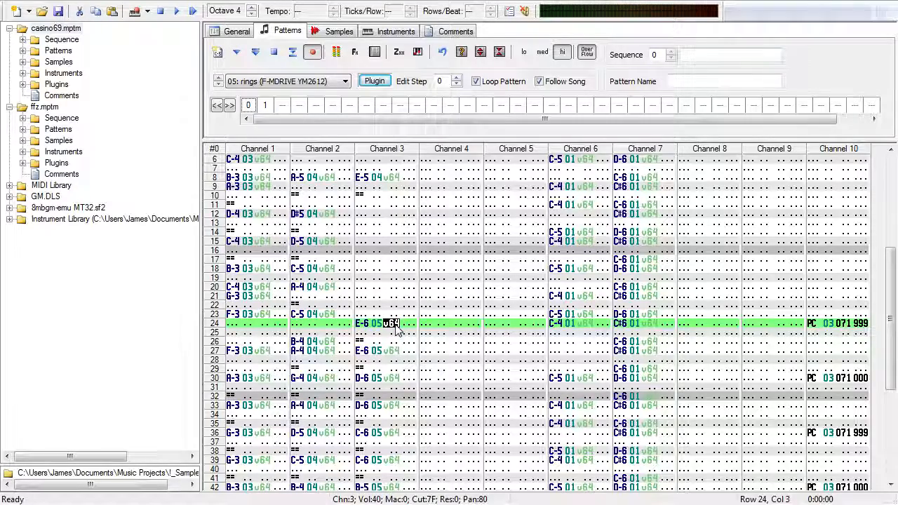
scroll(397, 330, "down", 8)
scroll(397, 342, "up", 6)
scroll(395, 275, "up", 2)
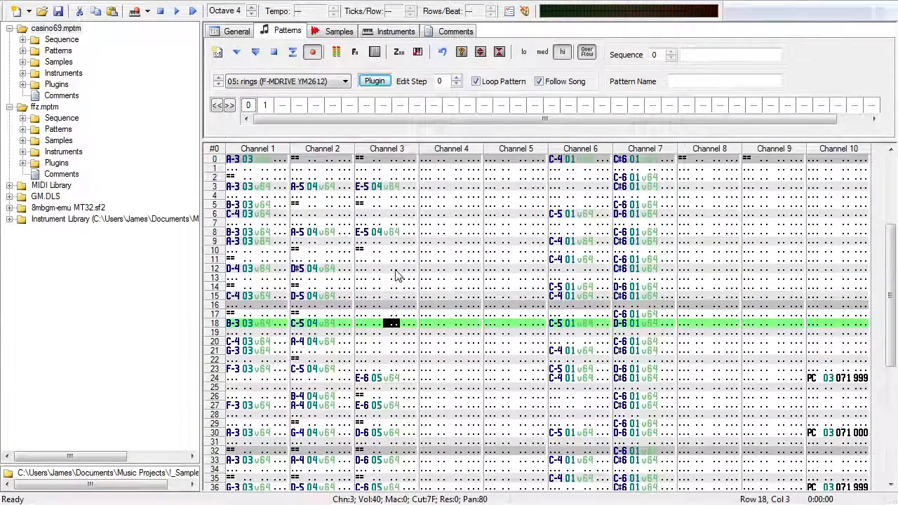
Step: Check the TL sliders in the rings instrument's F-MDRIVE YM2612 plugin editor, and return to channel 3 of pattern 0
left_click(303, 82)
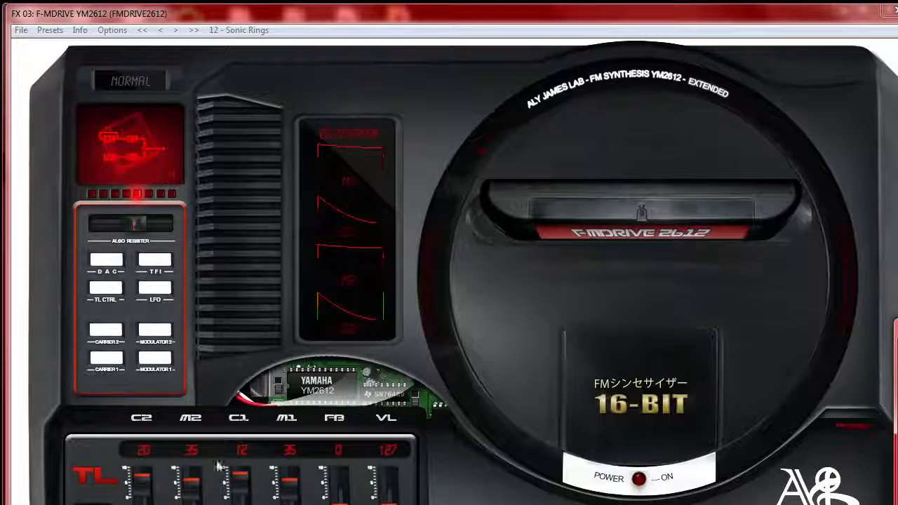
mouse_move(143, 489)
left_mouse_down()
mouse_move(144, 498)
mouse_move(143, 474)
left_mouse_up()
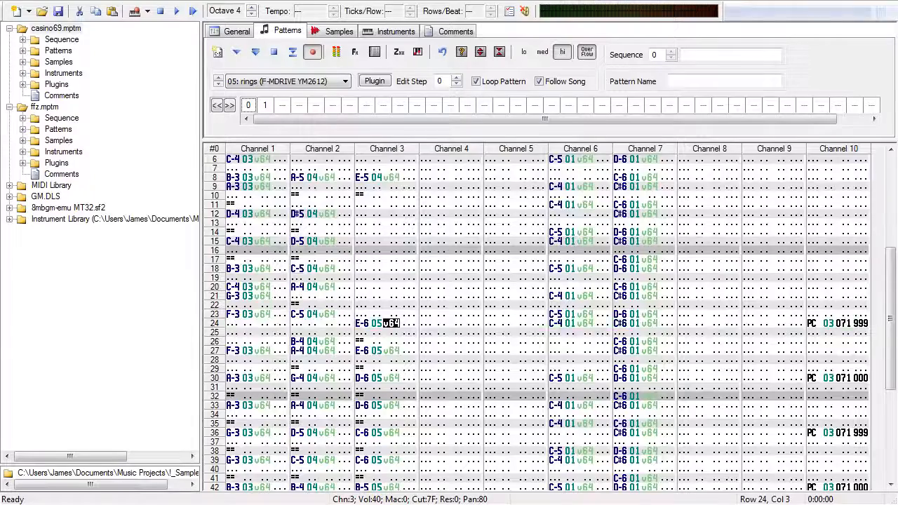
left_click(367, 259)
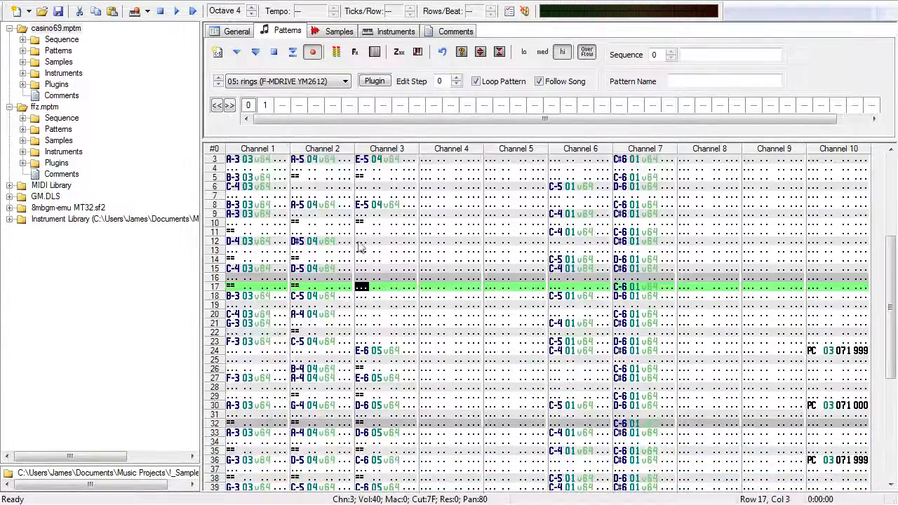
Step: Play the song through both patterns and stop it, and append patterns 0 and 1 again to the order list
left_click(192, 12)
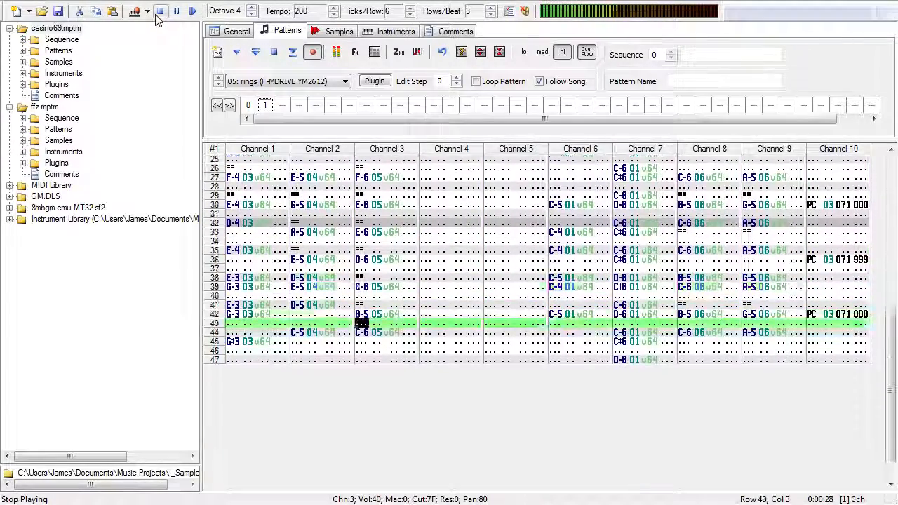
left_click(283, 108)
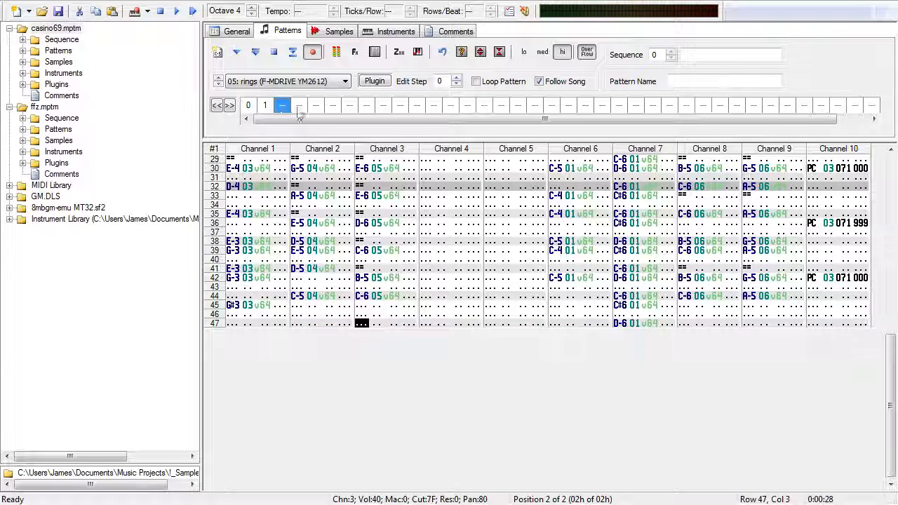
type("0")
left_click(300, 108)
type("1")
Step: Create a new empty pattern in the fifth position of the order list
left_click(316, 107)
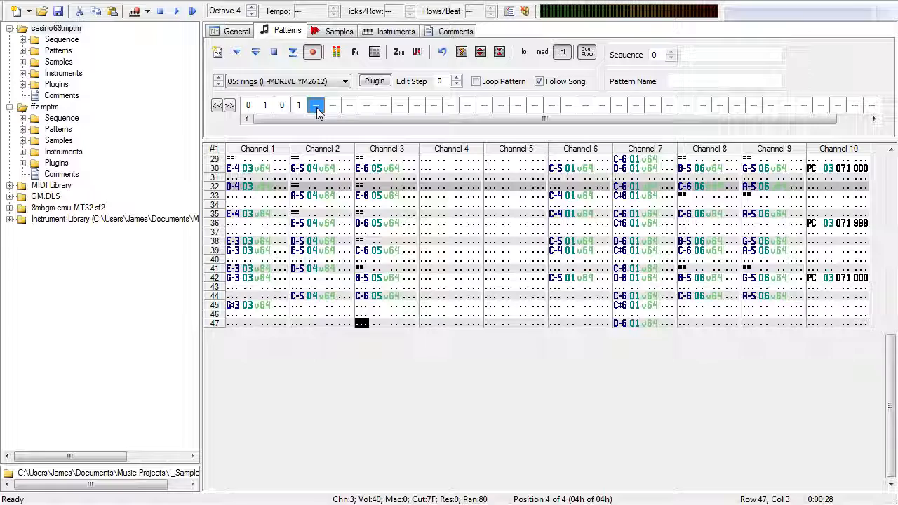
left_click(218, 53)
scroll(414, 231, "up", 10)
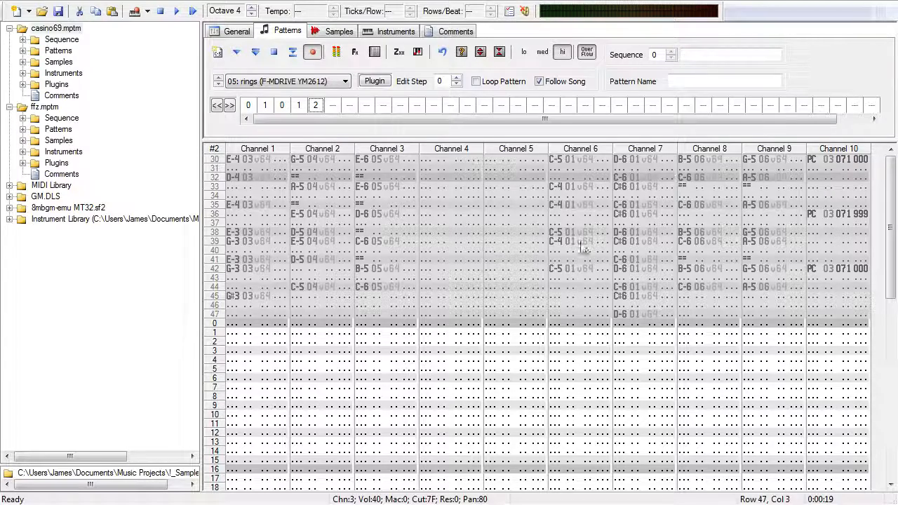
Step: Open the note properties of the pan event at row 24 of channel 10 in pattern 1 and reposition the dialog
left_click(300, 106)
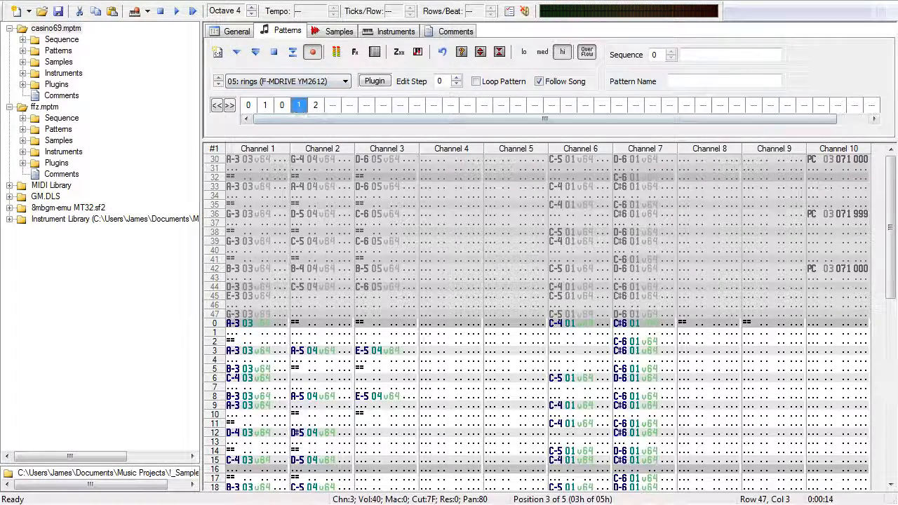
scroll(602, 318, "down", 3)
scroll(702, 337, "down", 3)
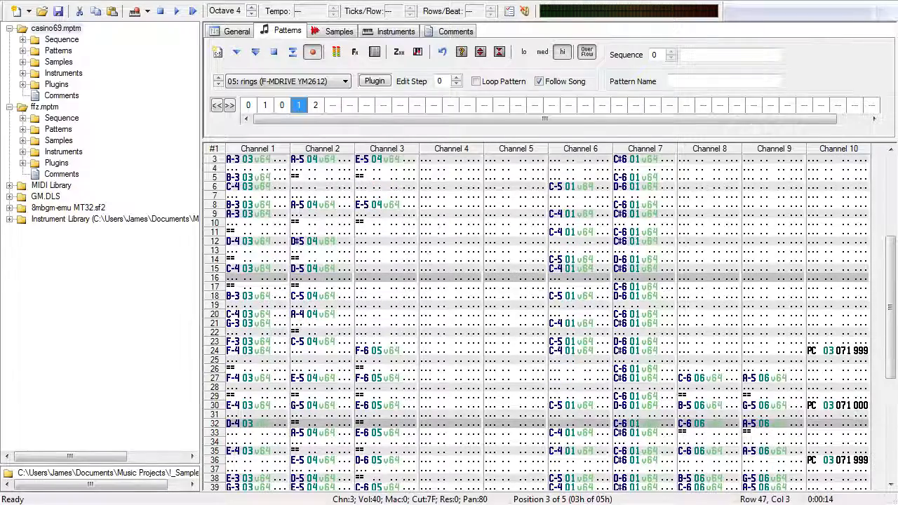
left_click(858, 350)
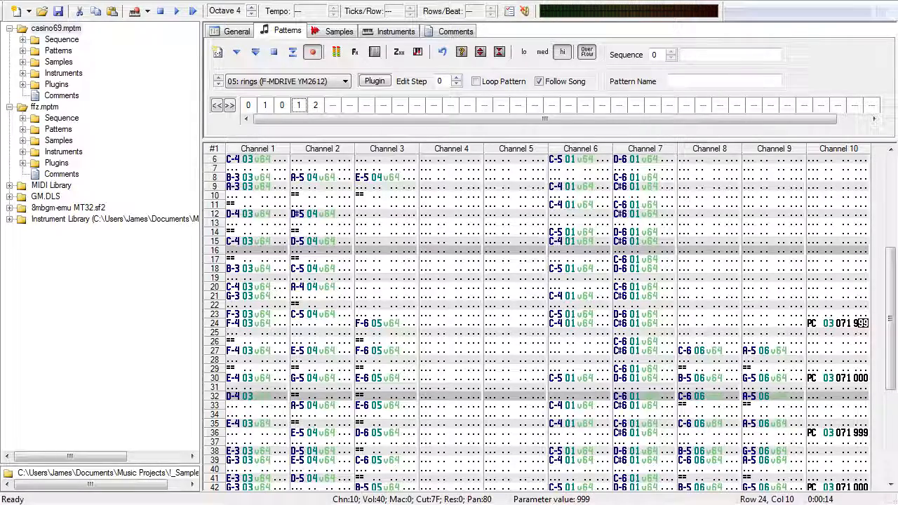
key("F5")
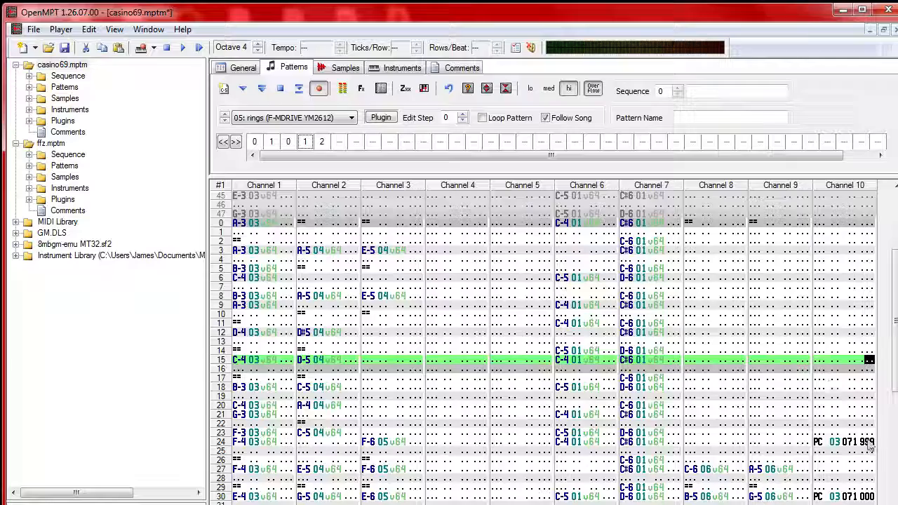
double_click(868, 359)
left_click_drag(681, 318, 496, 49)
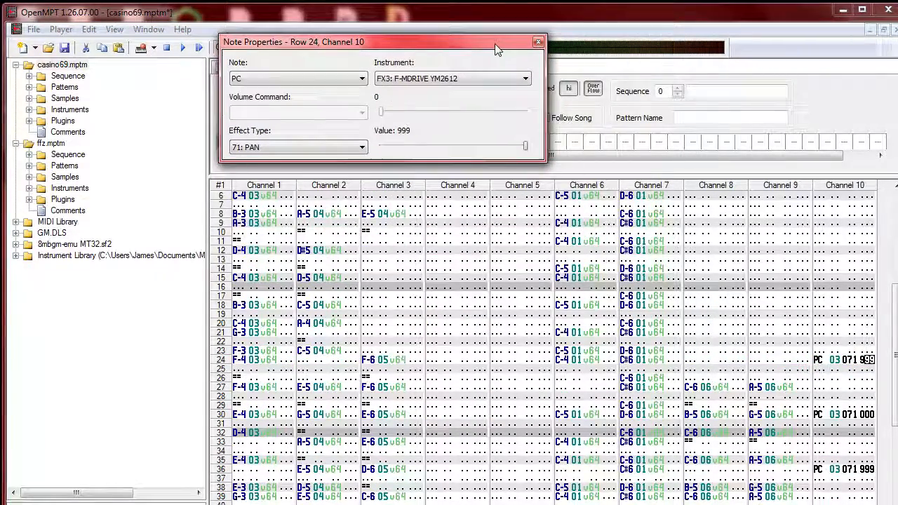
Step: Look through the F-MDRIVE YM2612 parameters available as the event's effect type, and close the note properties without changing anything
left_click(247, 147)
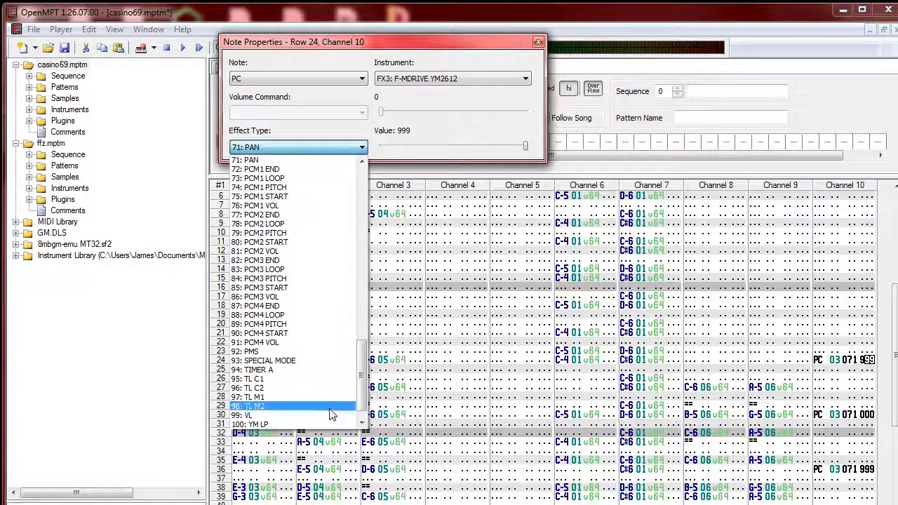
left_click_drag(362, 393, 335, 205)
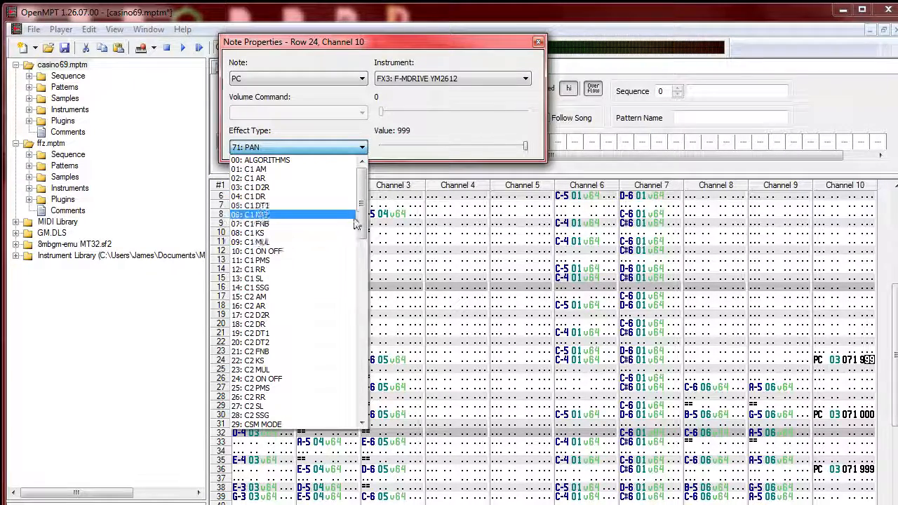
left_click_drag(362, 217, 360, 287)
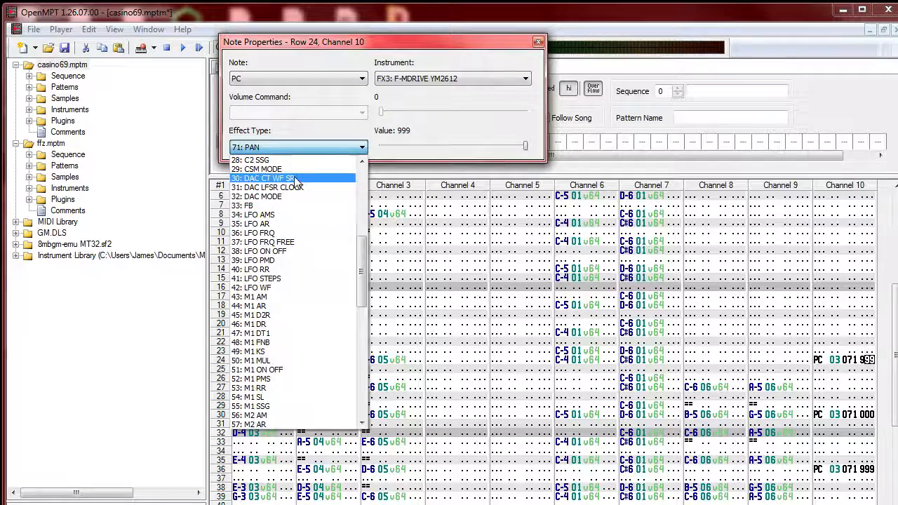
left_click_drag(363, 292, 362, 280)
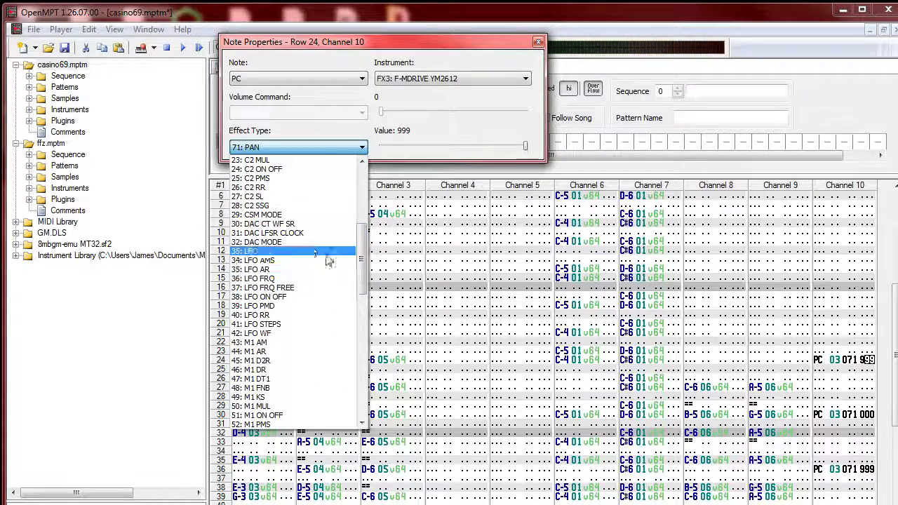
left_click_drag(361, 254, 357, 393)
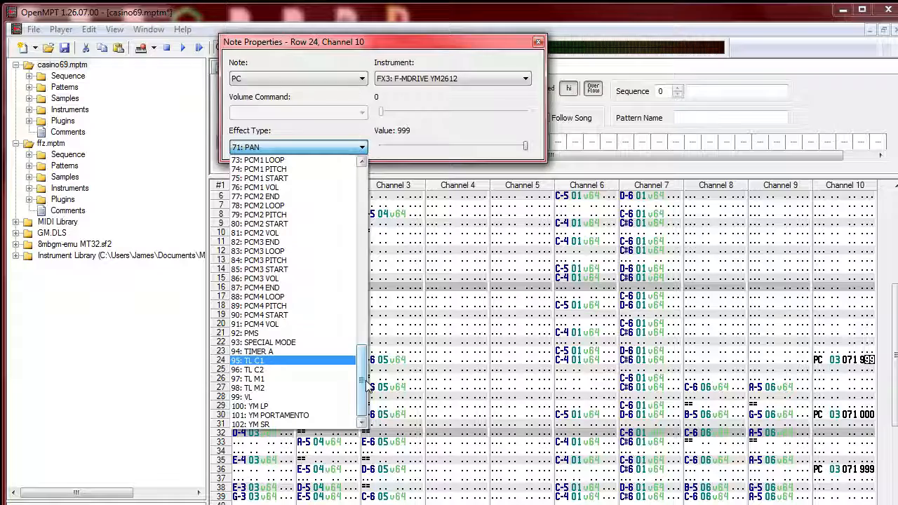
left_click_drag(364, 381, 421, 85)
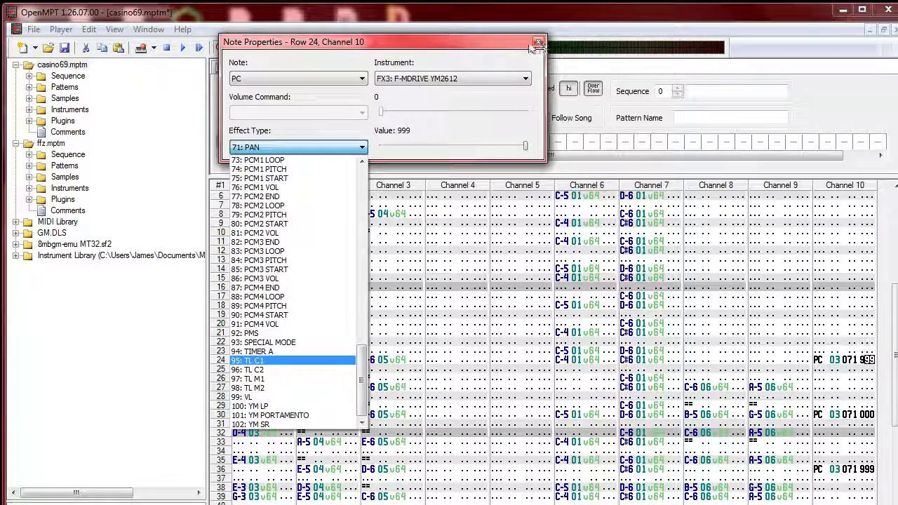
left_click(508, 43)
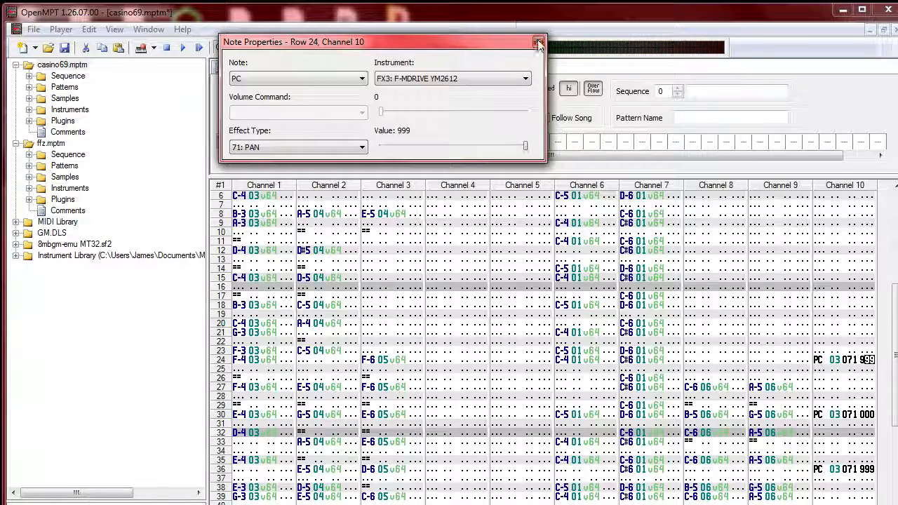
left_click(538, 42)
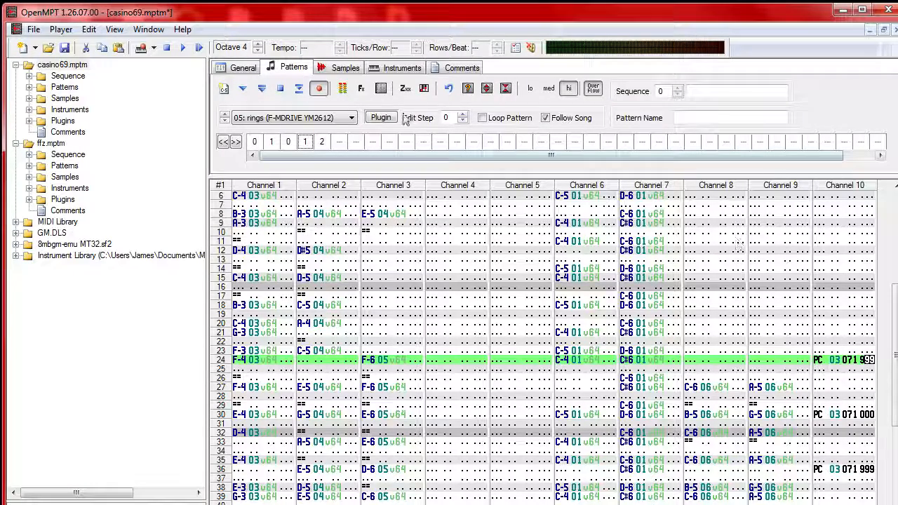
Step: Review the notes of pattern 1 at the fourth position of the order list and start playback
left_click(322, 143)
left_click(305, 144)
left_click(314, 240)
scroll(313, 240, "down", 12)
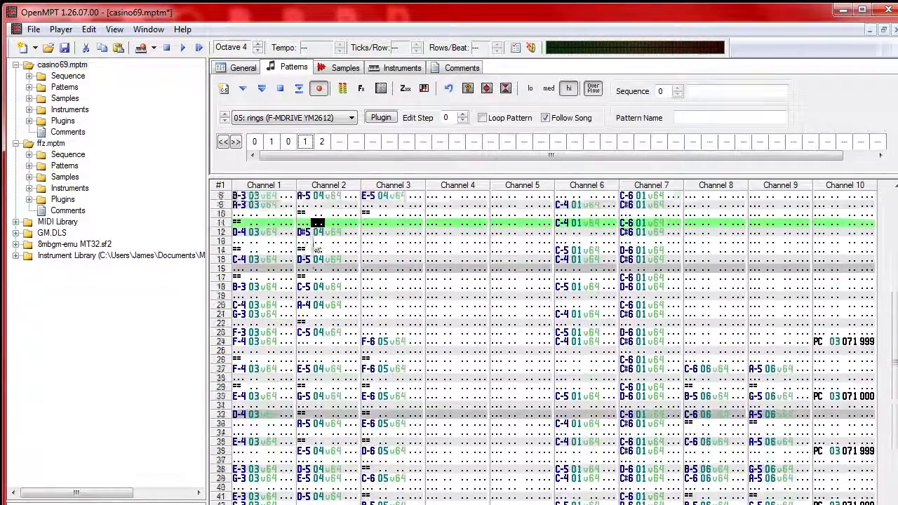
scroll(333, 311, "up", 9)
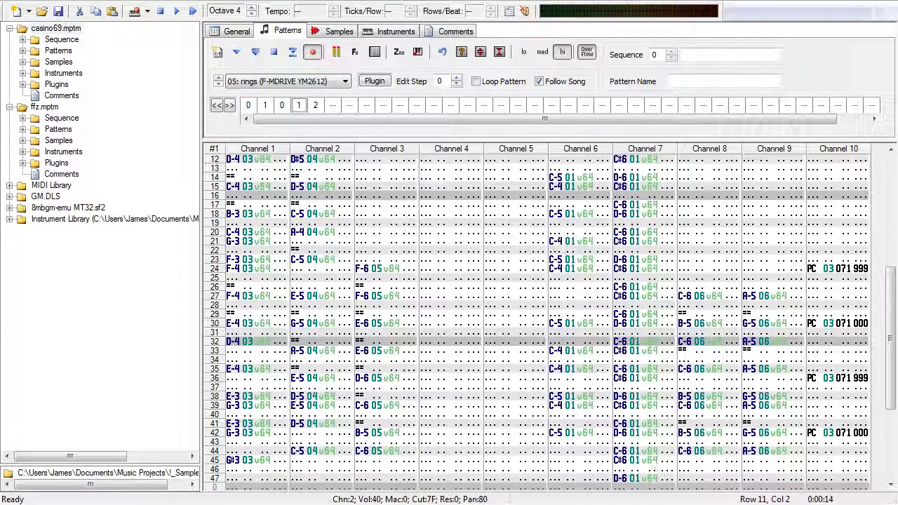
left_click(193, 11)
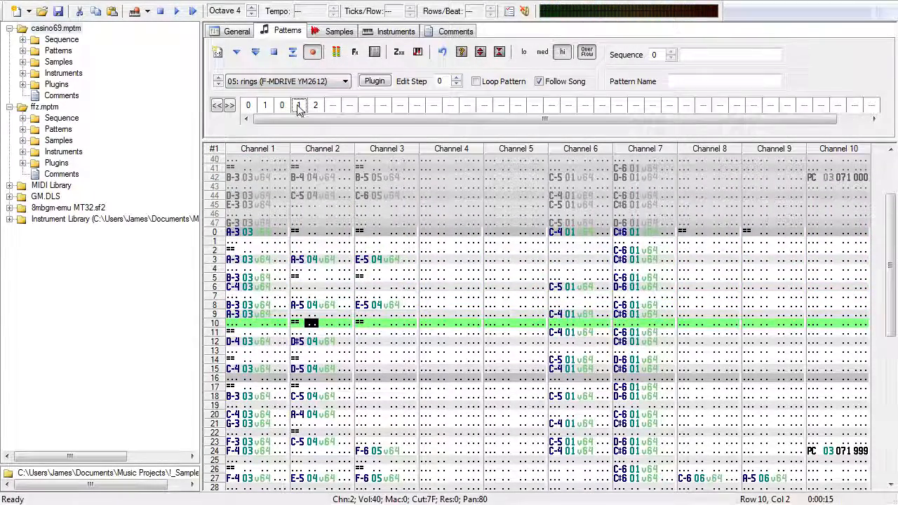
Step: Duplicate pattern 1 in the fourth position of the order list and open the copy
right_click(298, 107)
left_click(378, 177)
left_click_drag(298, 108, 424, 108)
key("Delete")
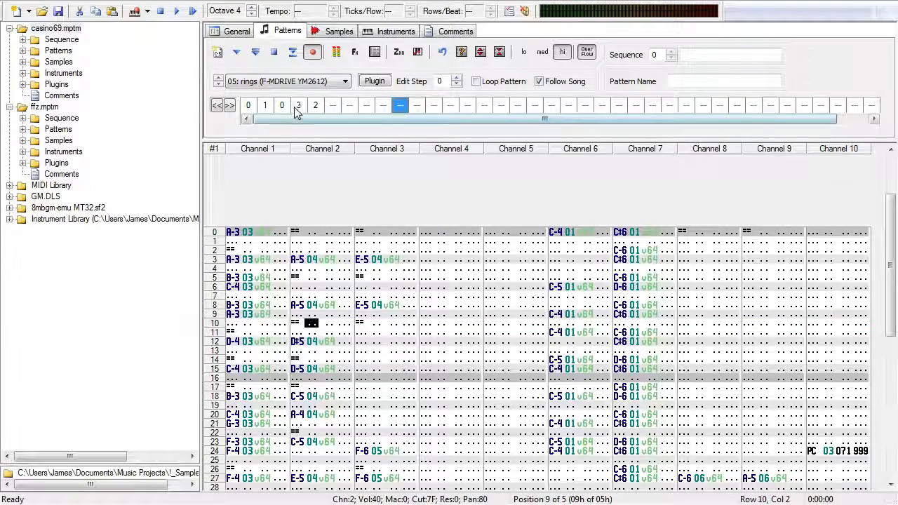
left_click(298, 106)
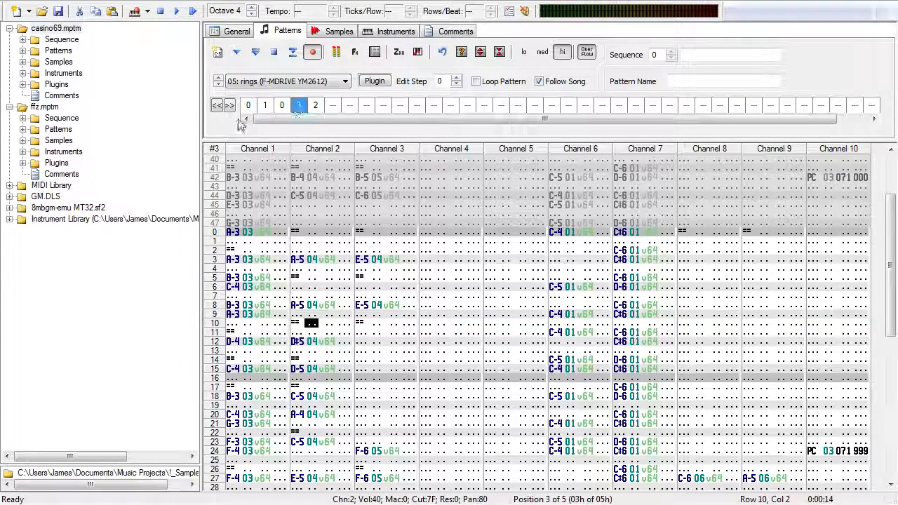
Step: Check the patterns in the fifth and fourth order positions, and play the song from the first position before stopping it
left_click(319, 105)
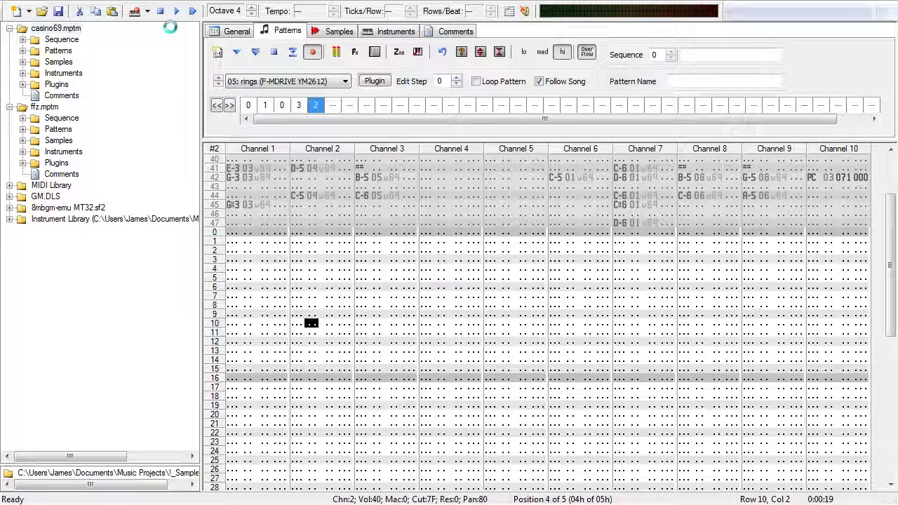
left_click(298, 106)
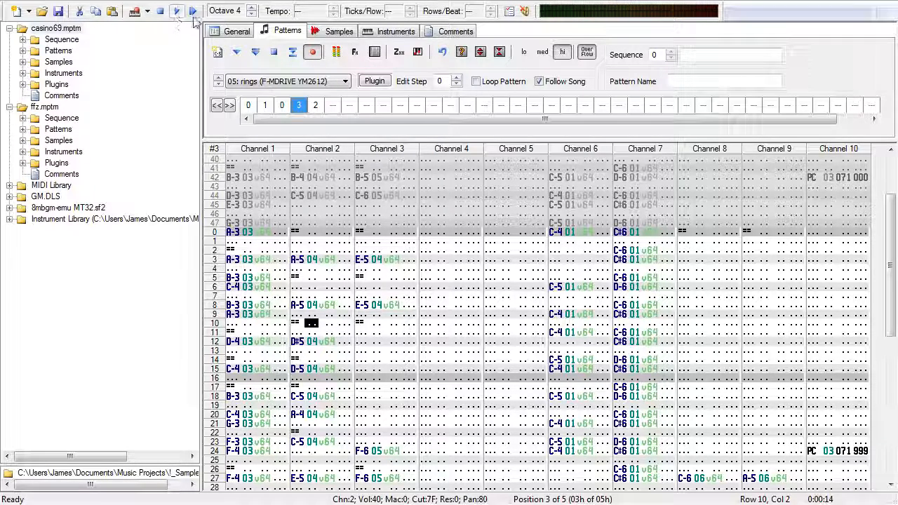
left_click(249, 105)
left_click(176, 11)
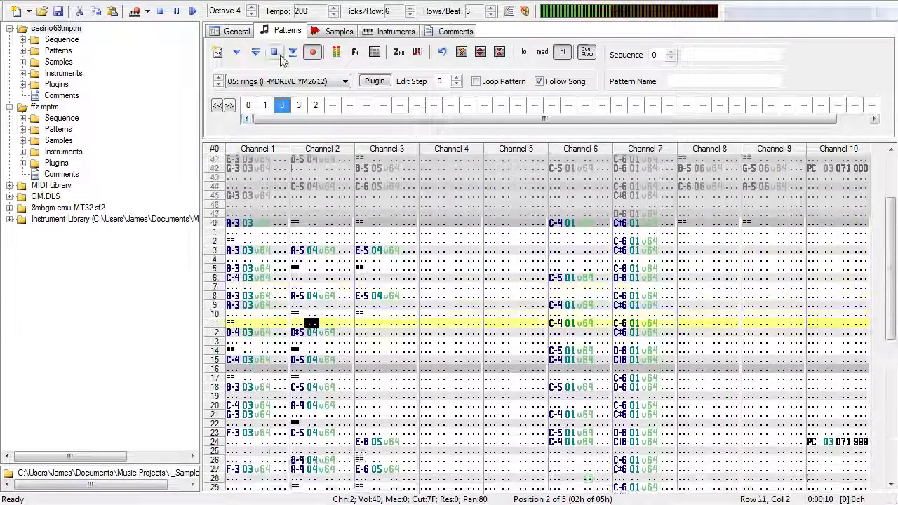
left_click(275, 53)
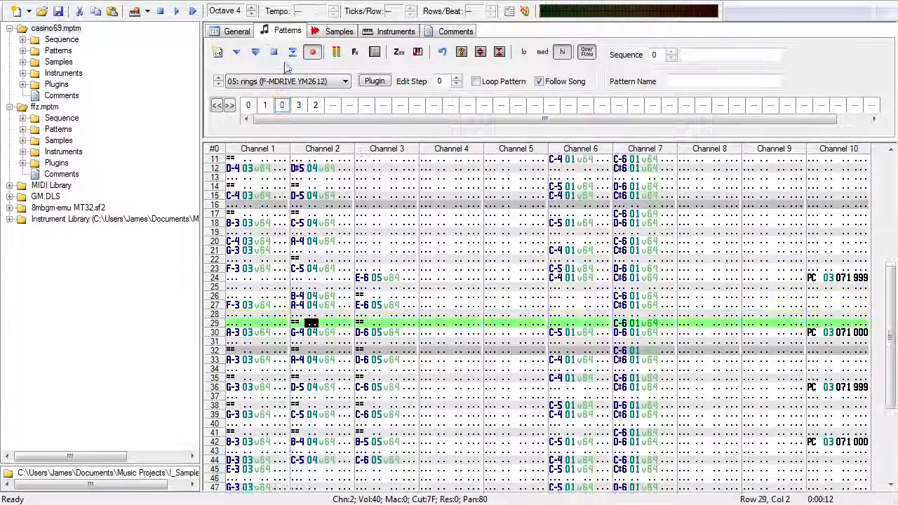
Step: Highlight rows 0 to 23 and rows 24 to 47 of channels 2 and 3 in pattern 0 to compare the two halves
scroll(313, 252, "up", 5)
left_click_drag(312, 240, 412, 409)
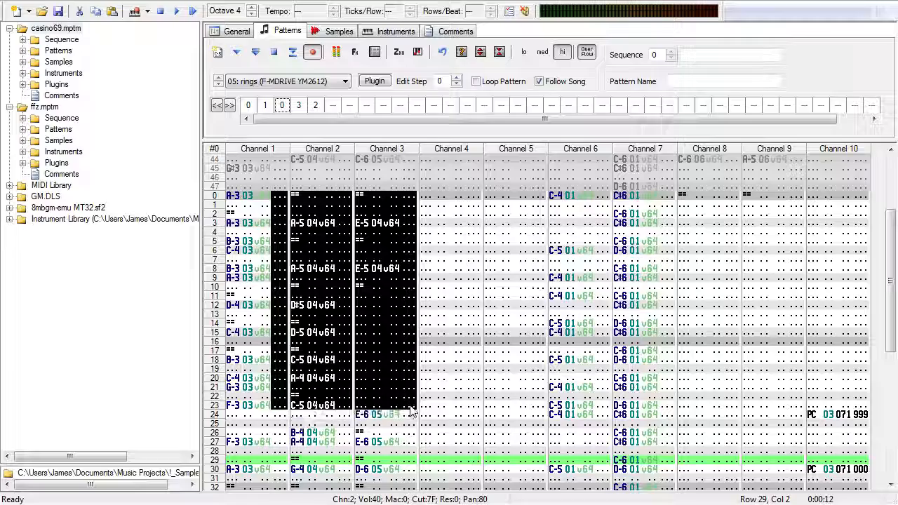
scroll(412, 411, "up", 1)
scroll(412, 411, "down", 1)
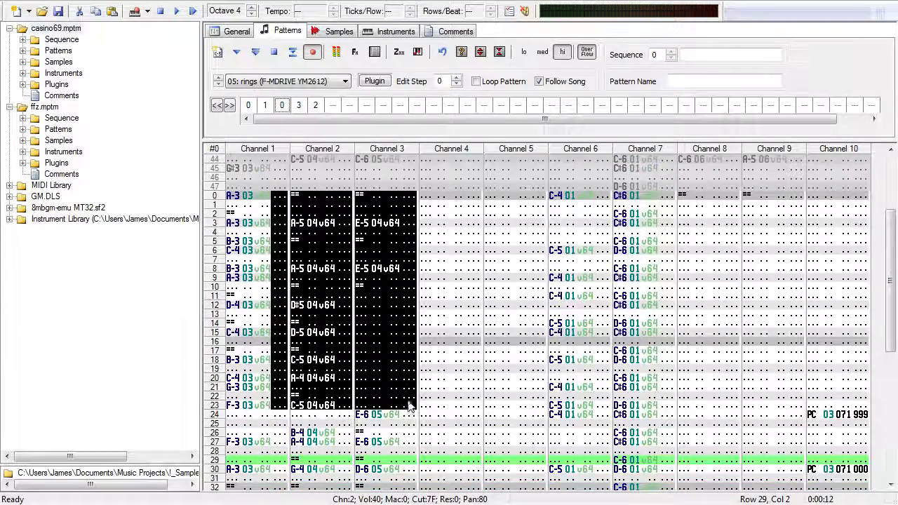
scroll(375, 316, "down", 6)
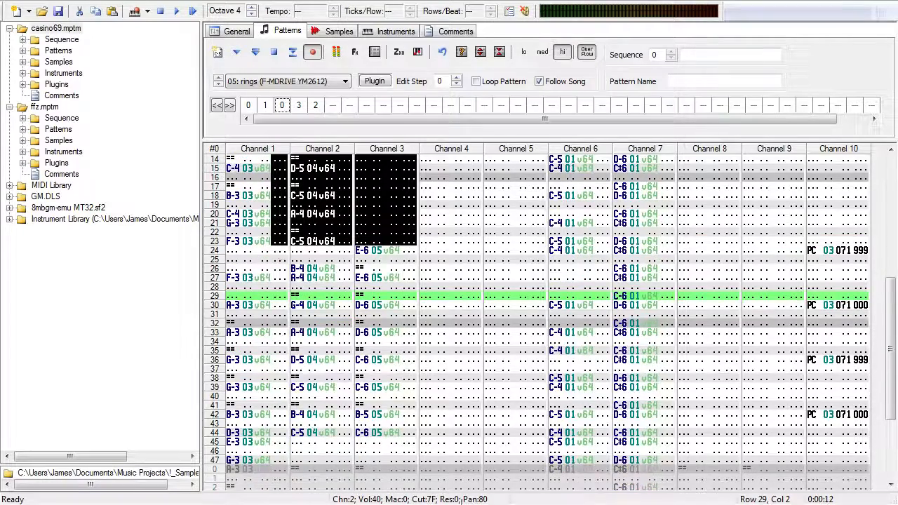
scroll(344, 463, "up", 7)
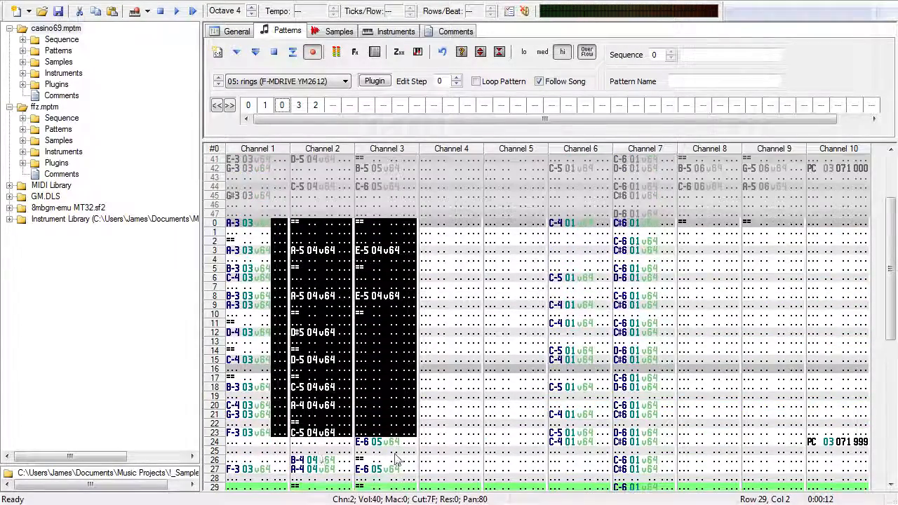
scroll(351, 405, "down", 7)
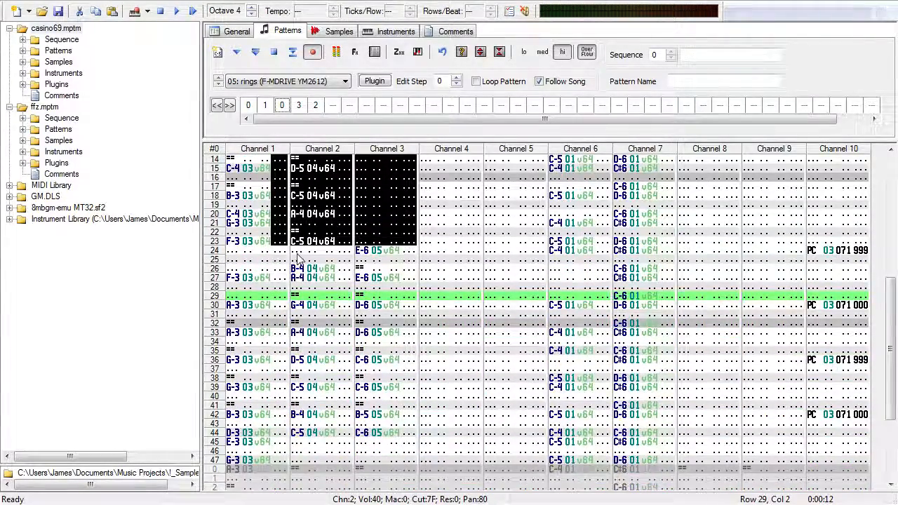
left_click_drag(298, 255, 439, 460)
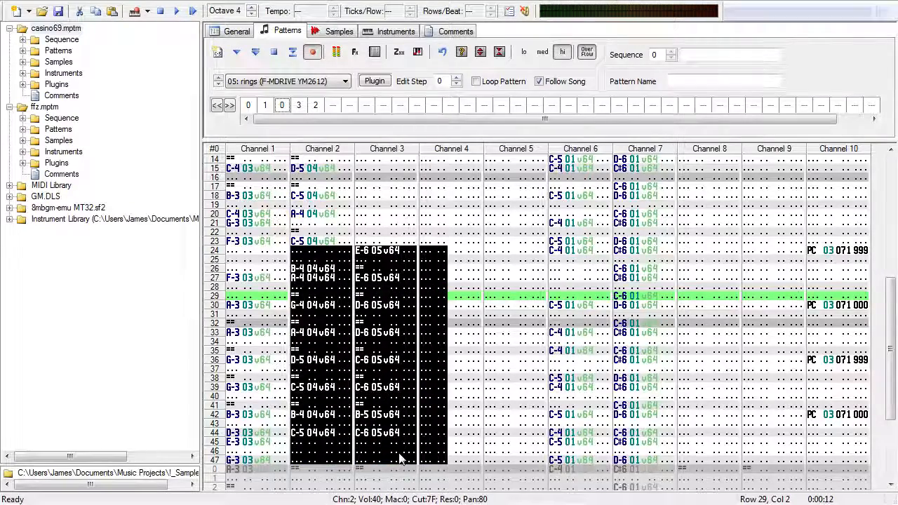
scroll(414, 354, "up", 8)
left_click_drag(288, 252, 418, 449)
scroll(421, 351, "up", 3)
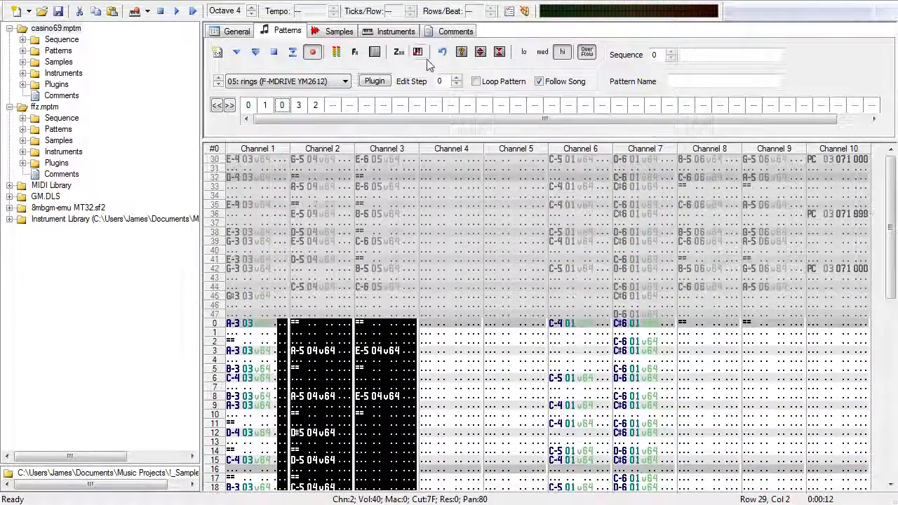
Step: Open pattern 0 at the first order position and highlight the first half of channels 2 and 3 and rows 24 to 47 of channels 1 to 3
left_click(251, 106)
scroll(273, 181, "up", 1)
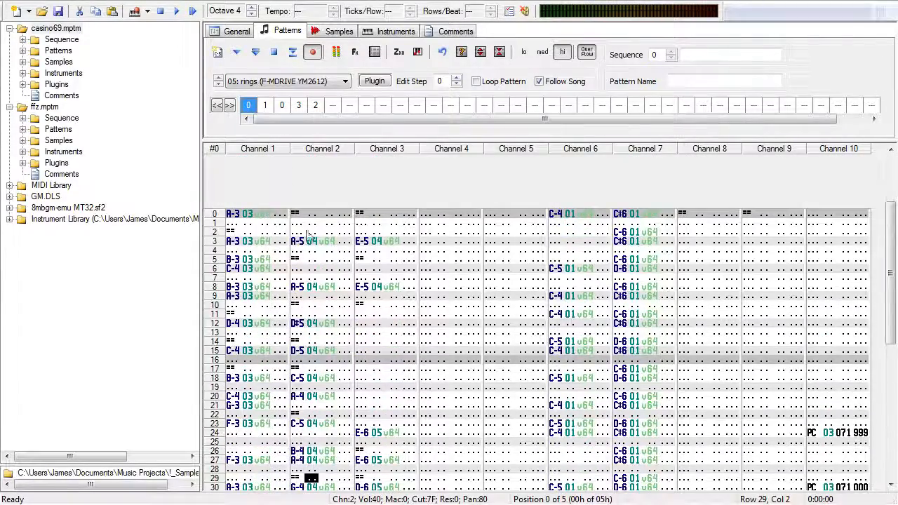
left_click_drag(293, 160, 410, 367)
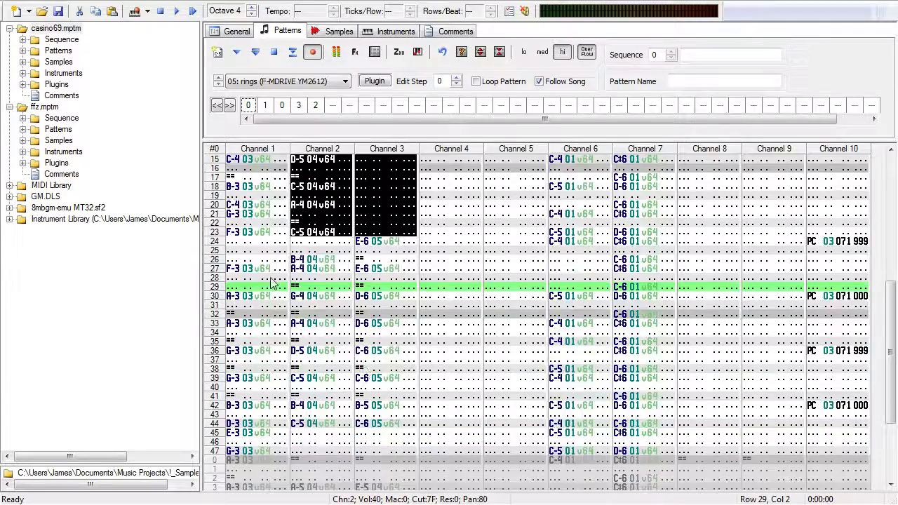
left_click_drag(228, 240, 410, 455)
Step: Open pattern 1 at the second order position and highlight its first half and rows 24 to 47 across channels 1 to 3
left_click(266, 106)
scroll(246, 232, "up", 6)
left_click_drag(230, 187, 411, 372)
left_click_drag(228, 405, 396, 484)
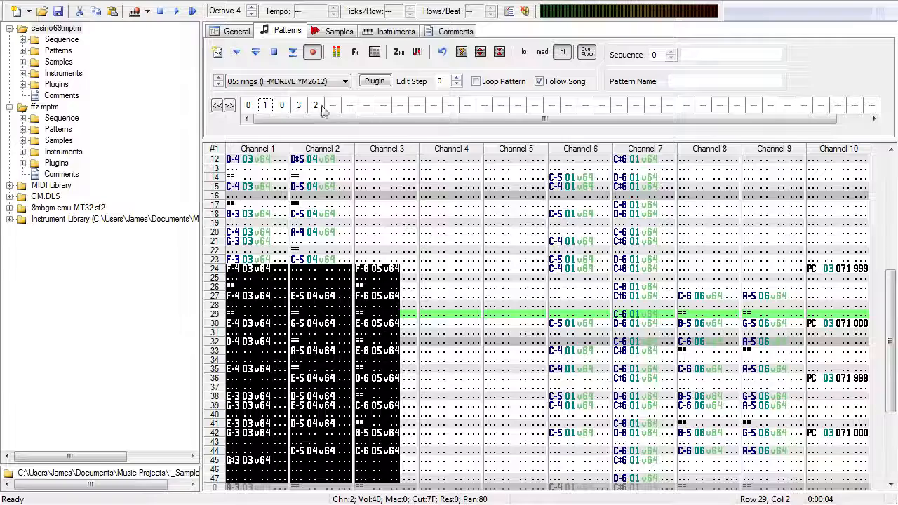
Step: Open the third order position and look through the notes of the repeated pattern 0
left_click(282, 106)
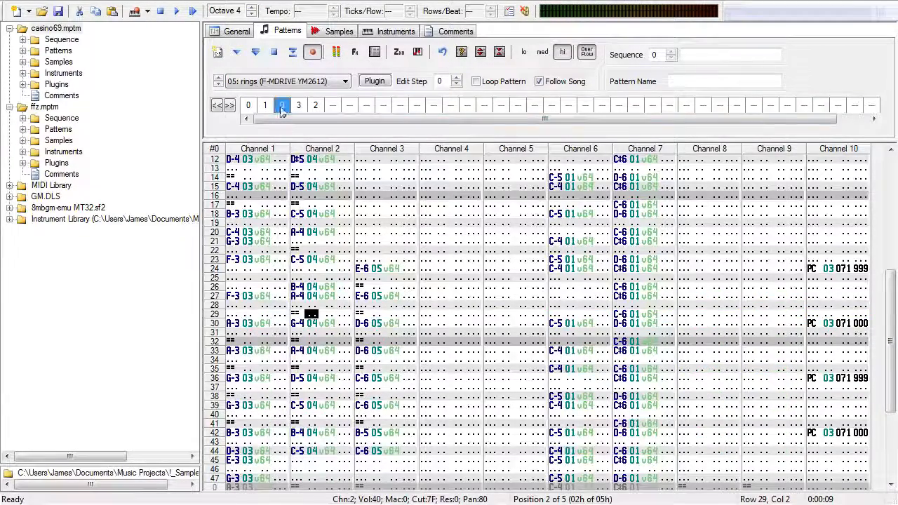
key("F5")
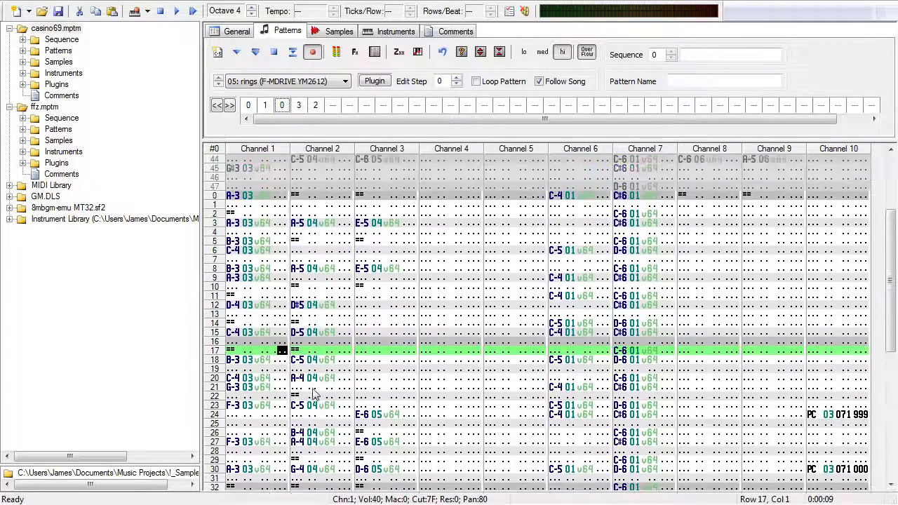
left_click(314, 393)
Step: Review the notes of pattern 3 at the fourth order position, and play the song from the start before stopping it
left_click(298, 105)
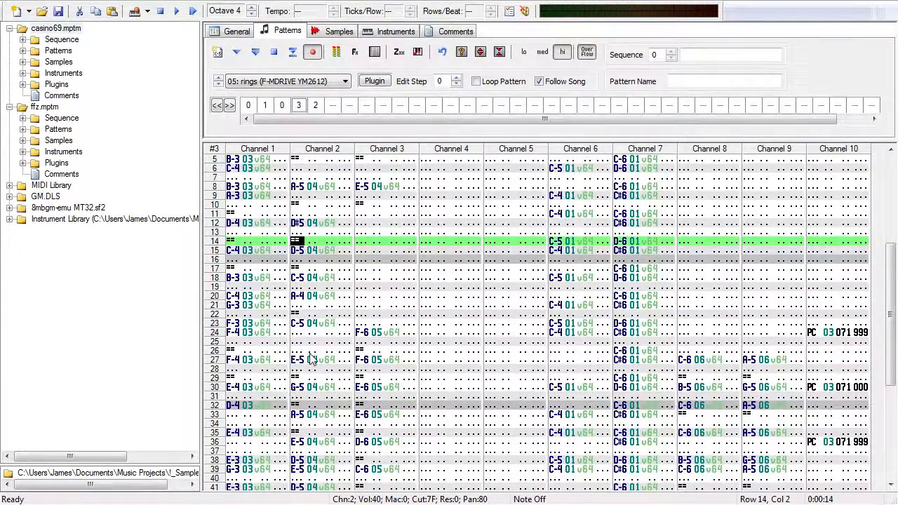
scroll(314, 360, "down", 3)
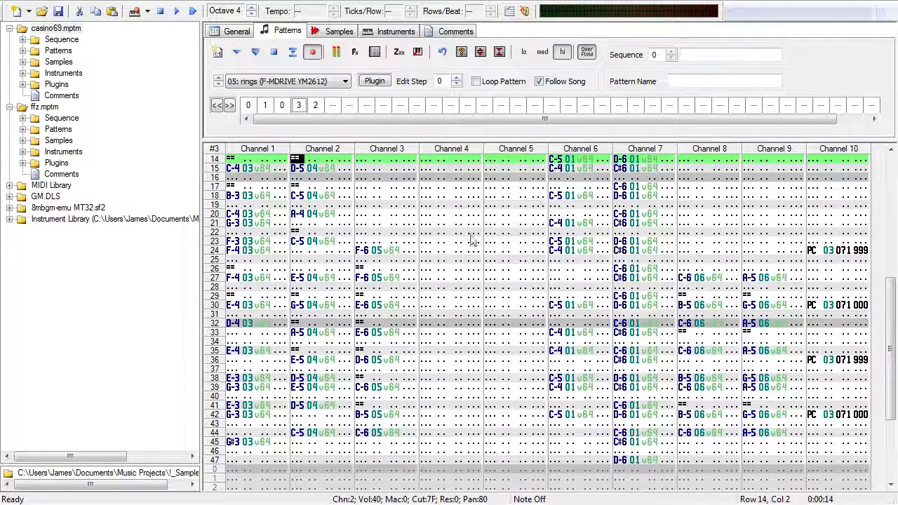
scroll(454, 420, "up", 4)
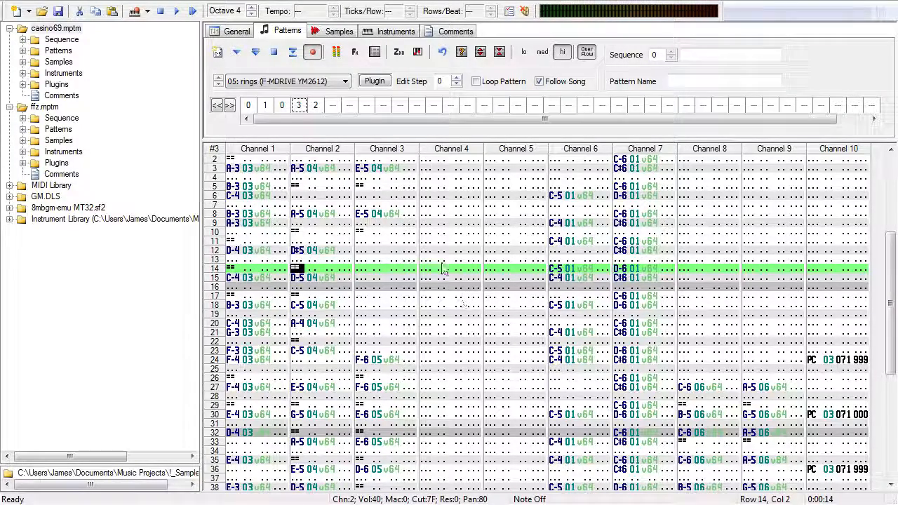
scroll(548, 316, "down", 3)
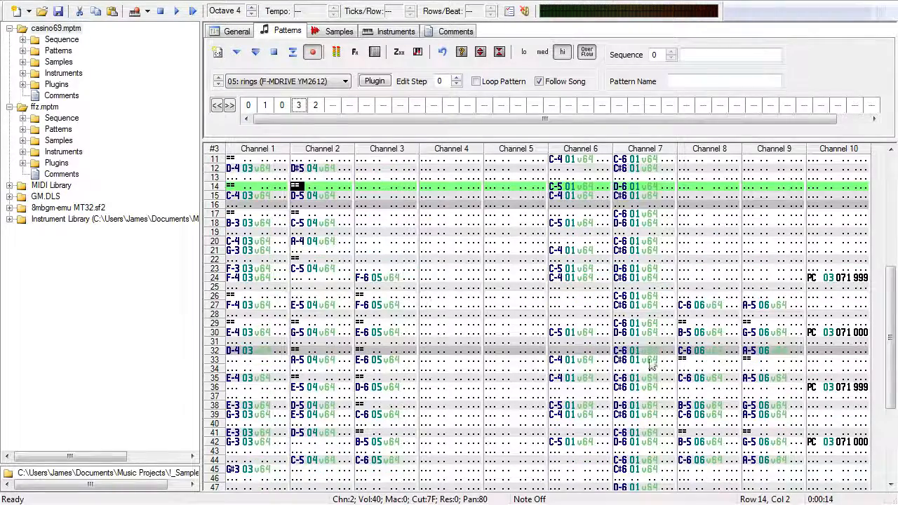
left_click(193, 12)
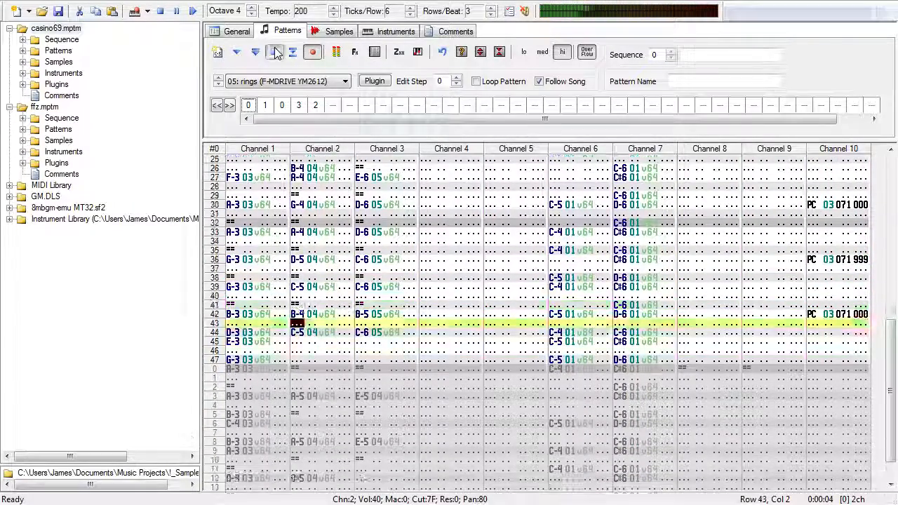
left_click(275, 53)
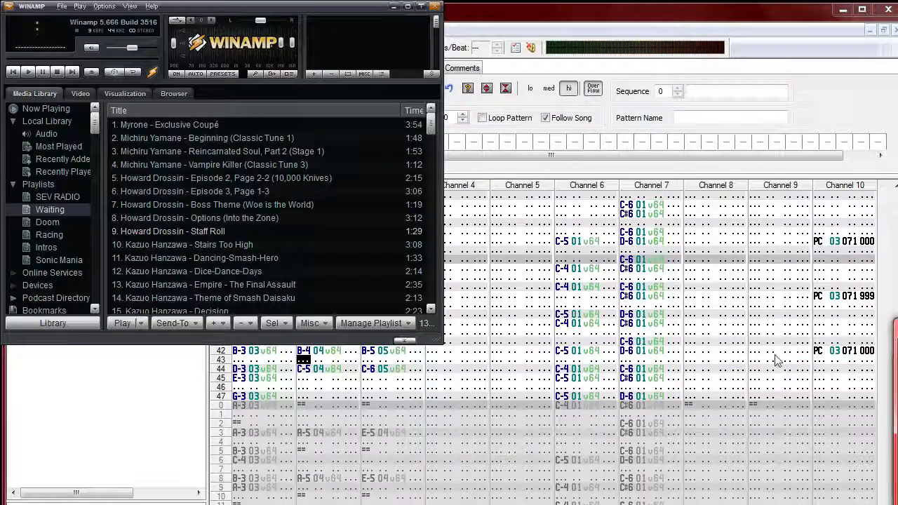
Step: Switch to Winamp, open the Sonic Mania playlist and maximize the player window
left_click_drag(337, 6, 361, 28)
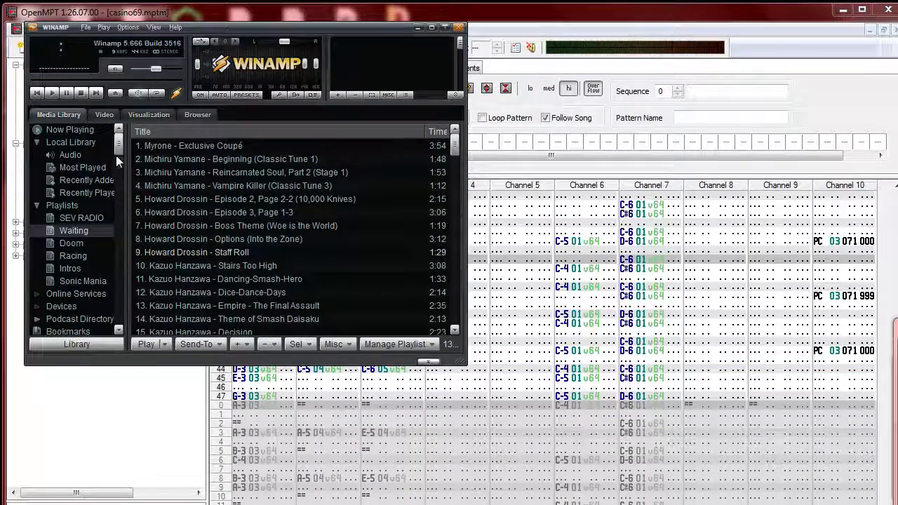
left_click(79, 282)
left_click(435, 27)
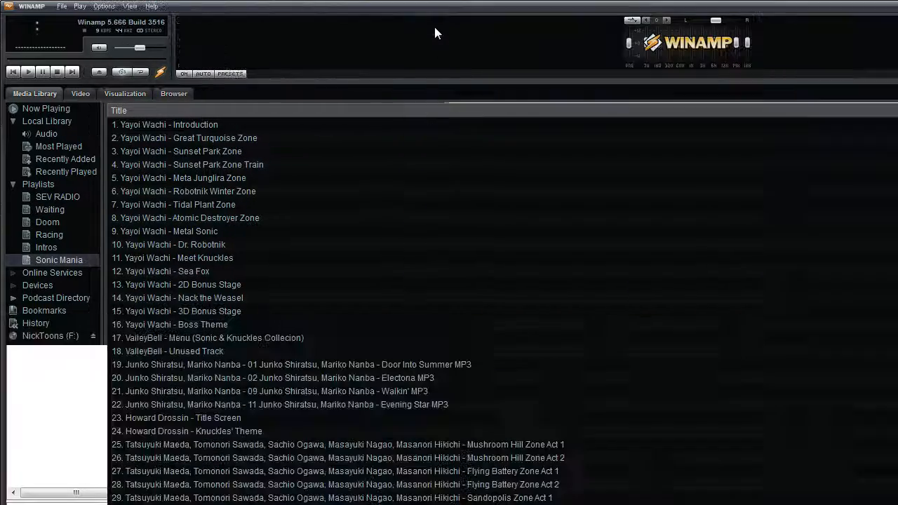
Step: Browse the first part of the Sonic Mania playlist for a reference track
left_click(309, 382)
scroll(309, 382, "down", 5)
scroll(463, 323, "up", 5)
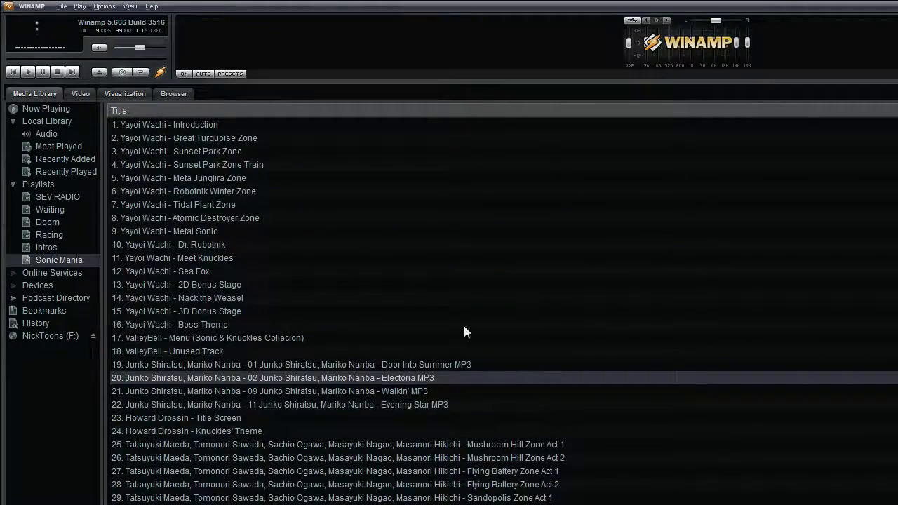
scroll(431, 302, "down", 4)
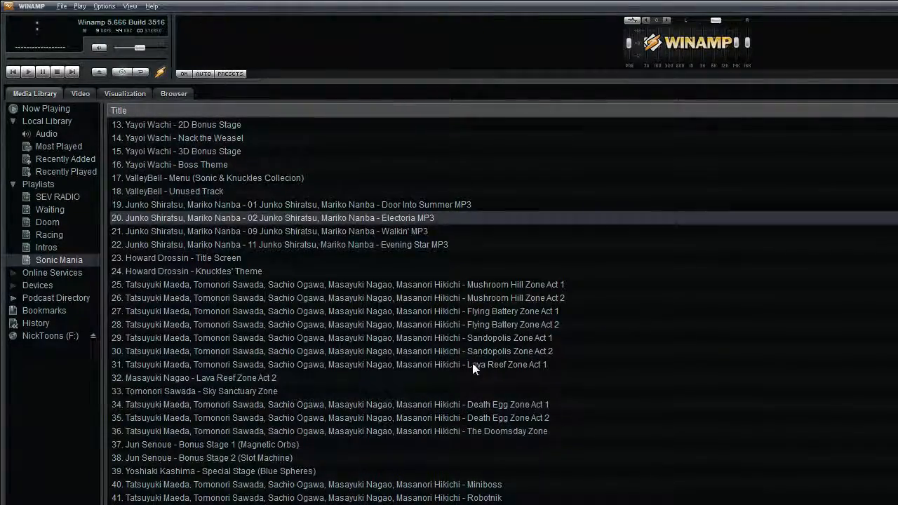
scroll(472, 363, "down", 1)
scroll(470, 355, "down", 1)
scroll(467, 349, "down", 3)
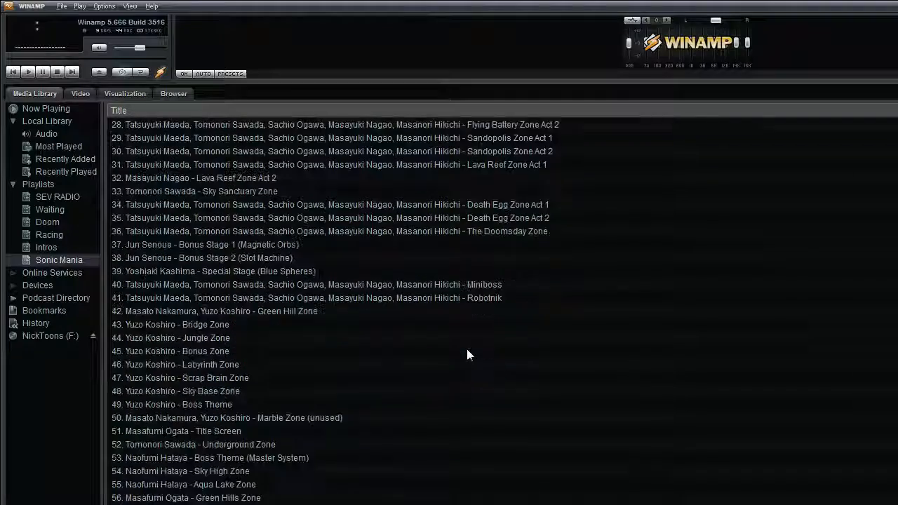
scroll(455, 349, "down", 4)
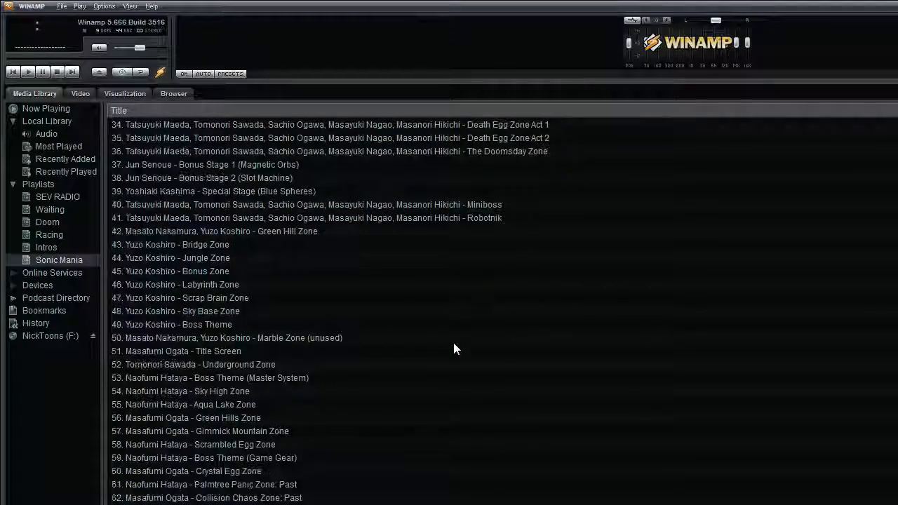
Step: Restore and enlarge the Winamp window, and search further down the Sonic Mania playlist to the Mystic Cave Zone entry
left_click(897, 6)
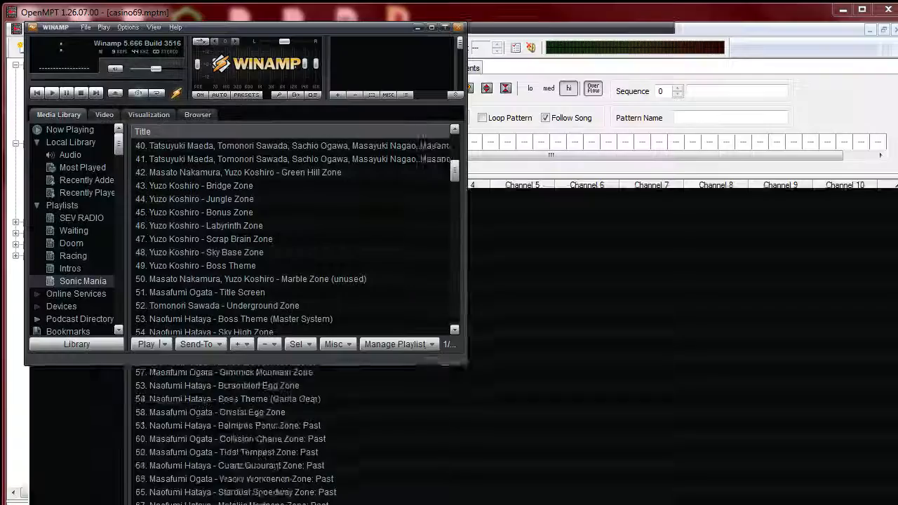
left_click_drag(791, 440, 847, 499)
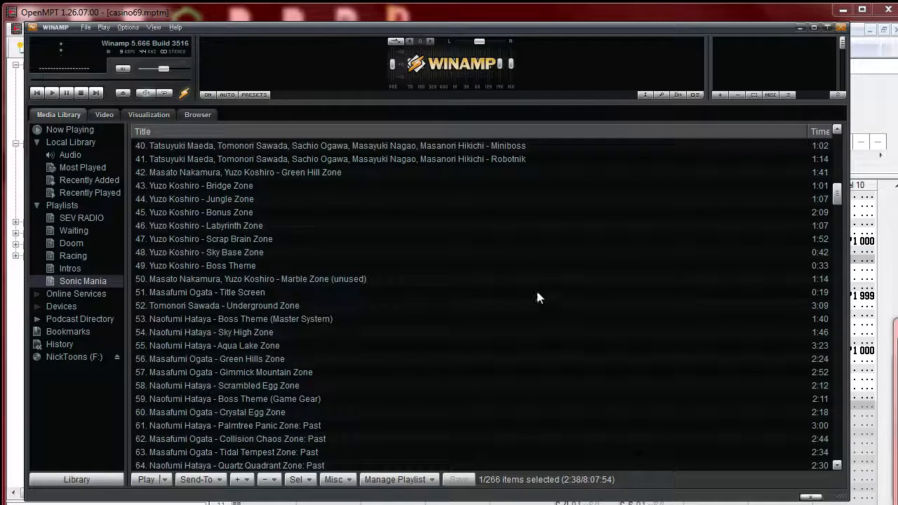
left_click(225, 250)
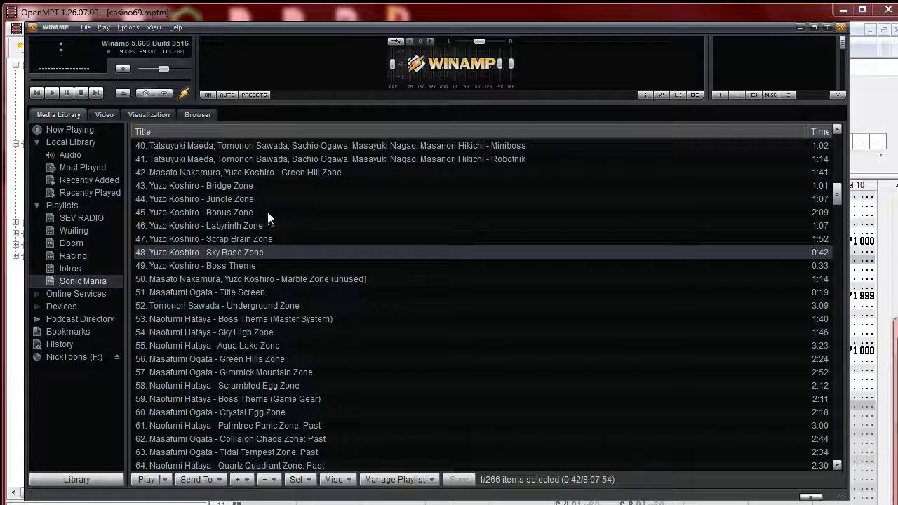
scroll(267, 208, "down", 1)
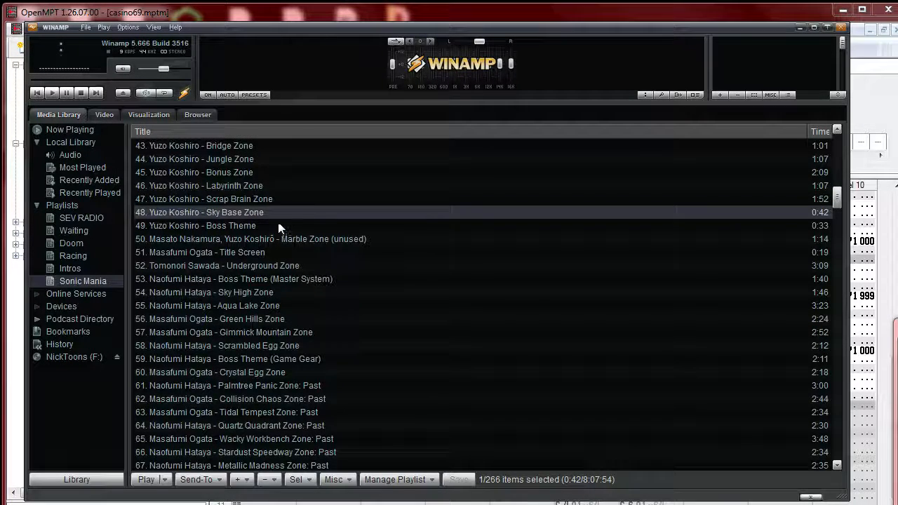
scroll(279, 221, "down", 5)
scroll(279, 219, "down", 15)
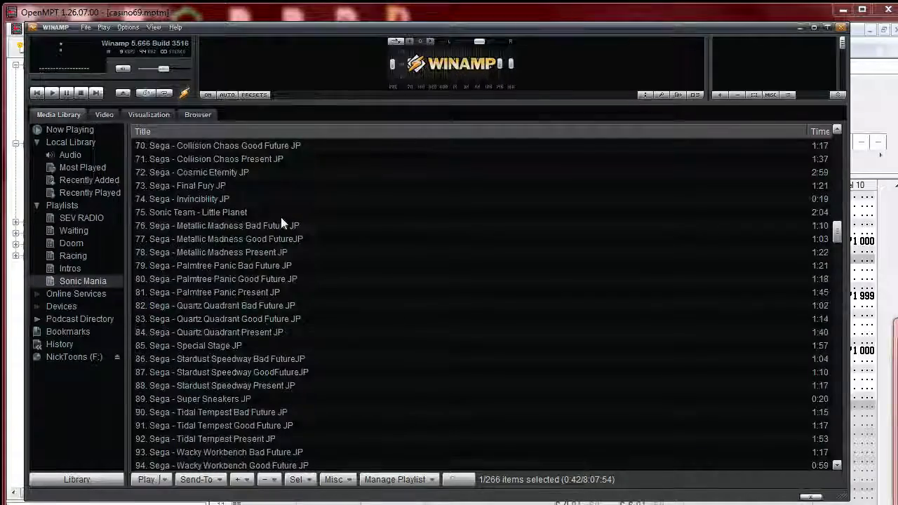
scroll(279, 219, "down", 8)
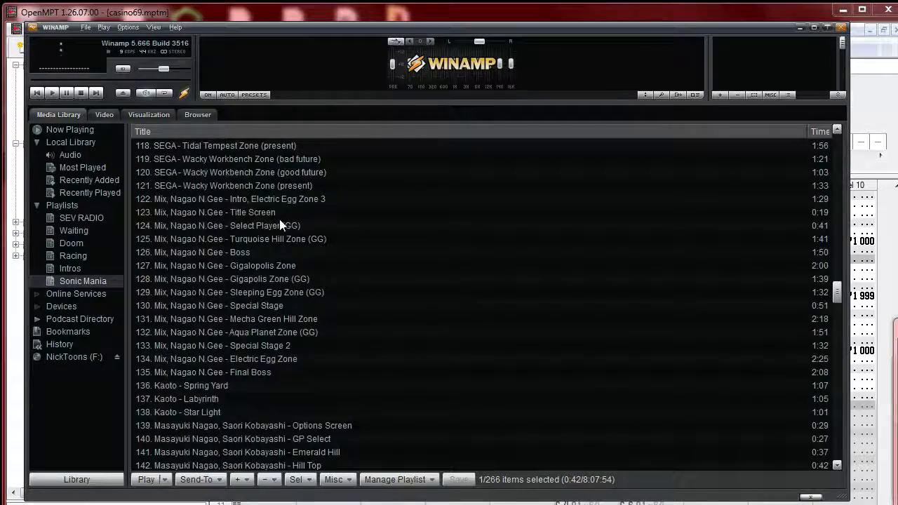
scroll(302, 227, "down", 8)
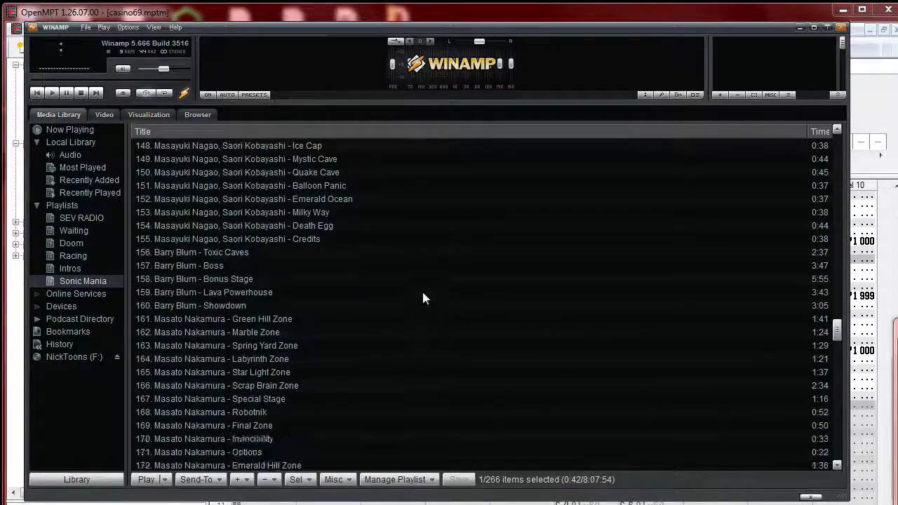
scroll(413, 260, "down", 7)
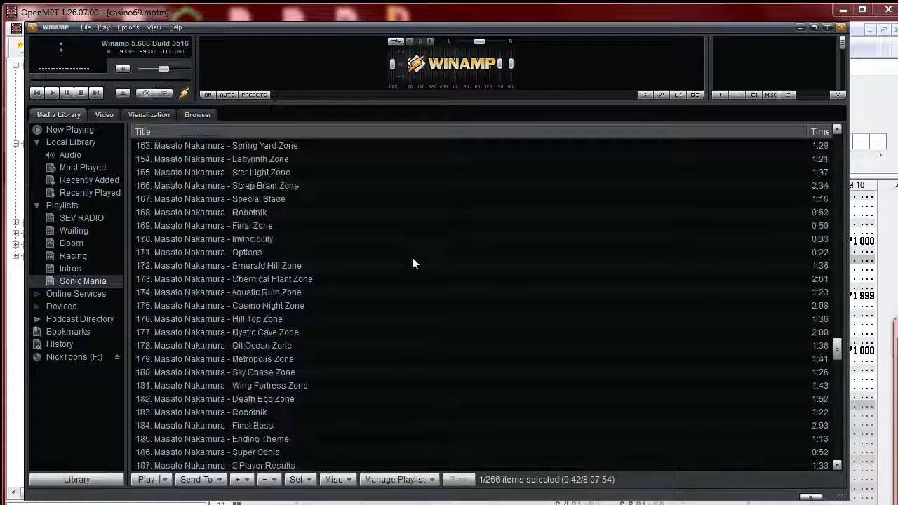
scroll(257, 236, "up", 2)
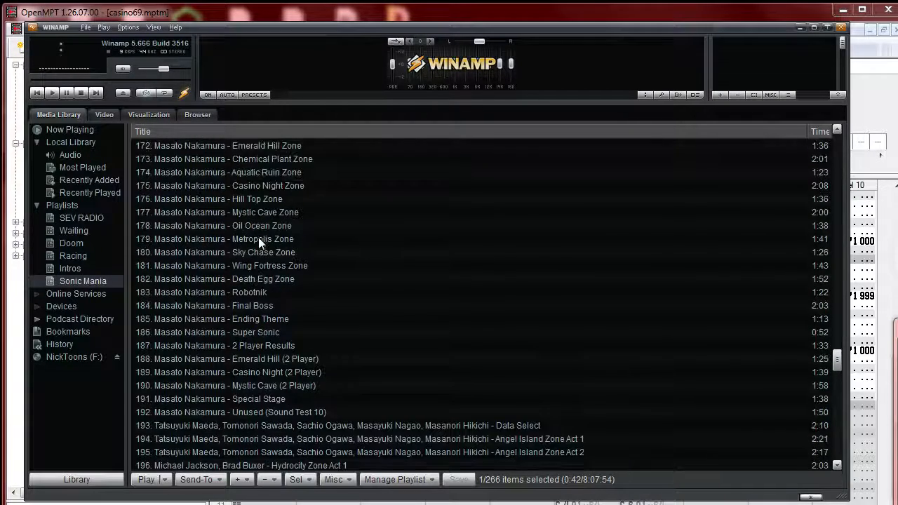
Step: Try to play the Mystic Cave Zone track from the Sonic Mania playlist, and stop playback
right_click(269, 252)
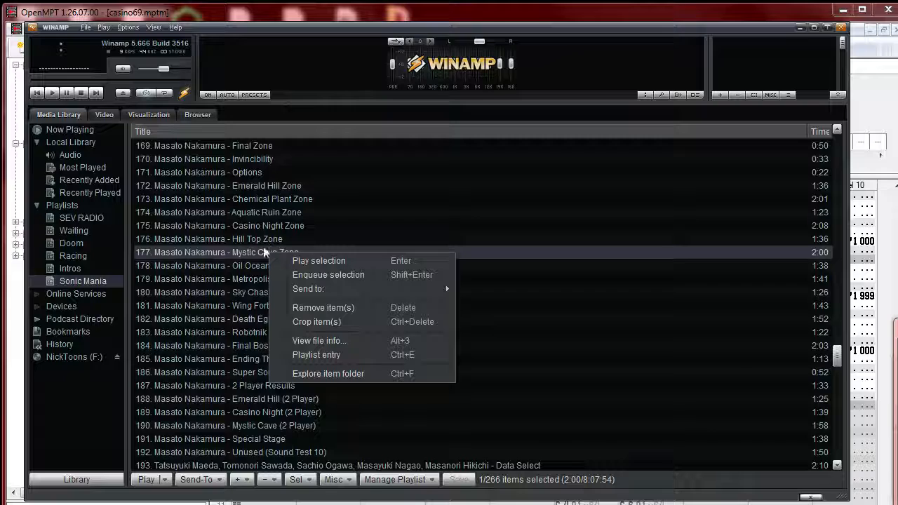
left_click(255, 250)
double_click(254, 250)
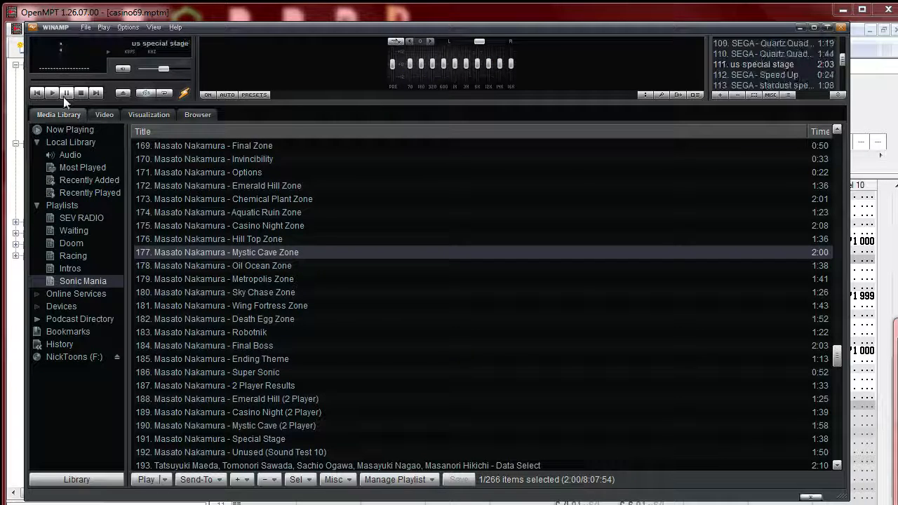
left_click(82, 94)
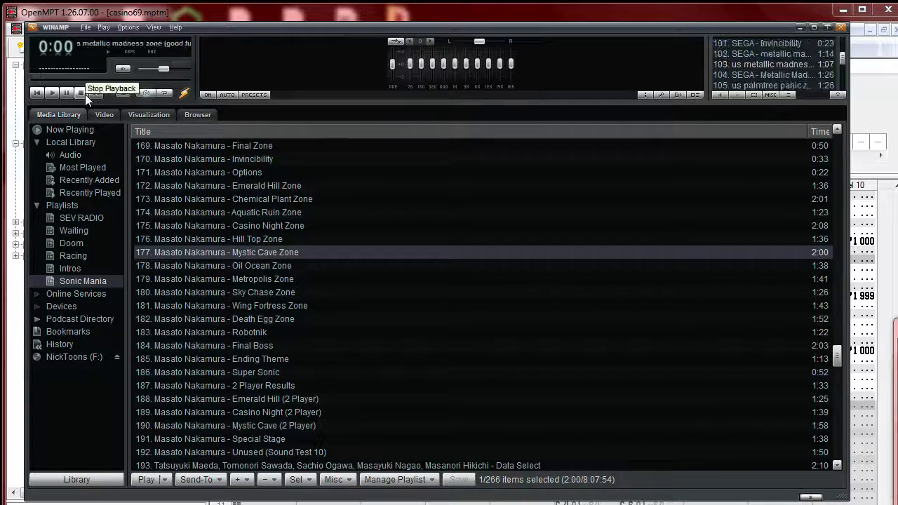
Step: Restart Winamp, try to play track 16, Boss Theme, stop playback and move the player window lower
left_click(842, 27)
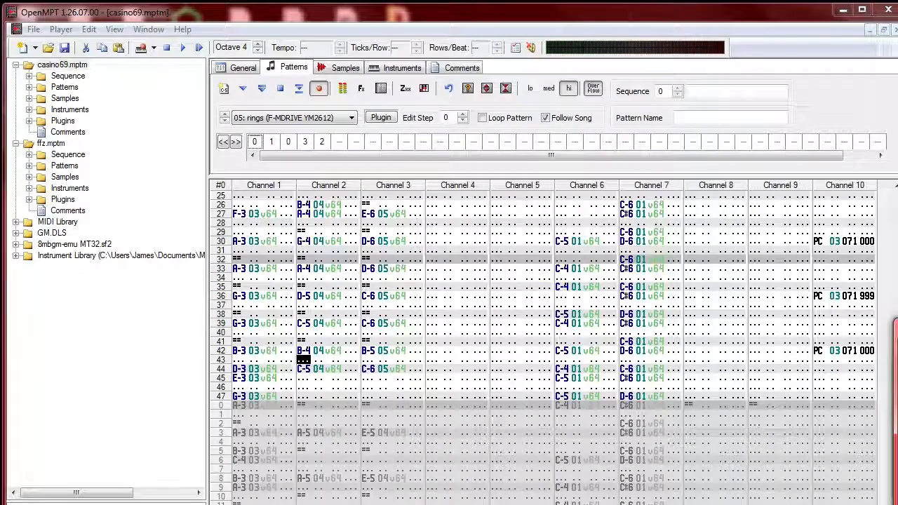
key("super")
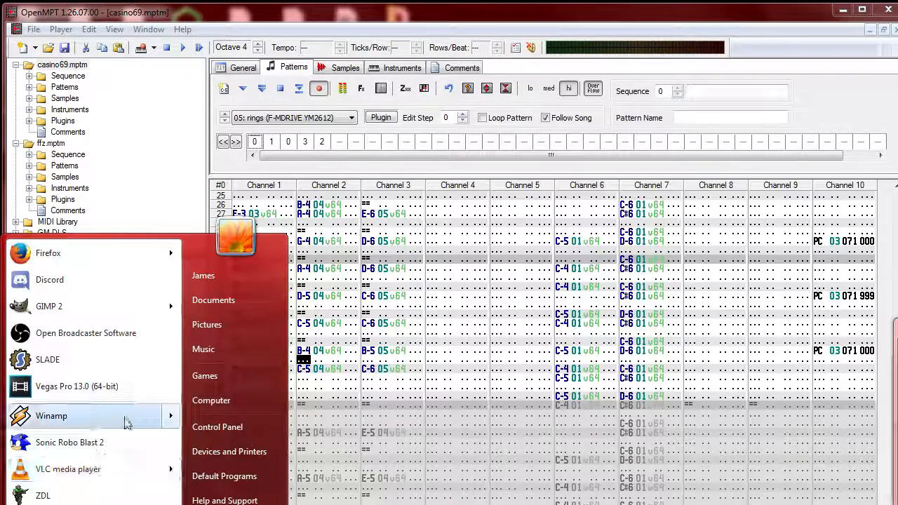
left_click(105, 416)
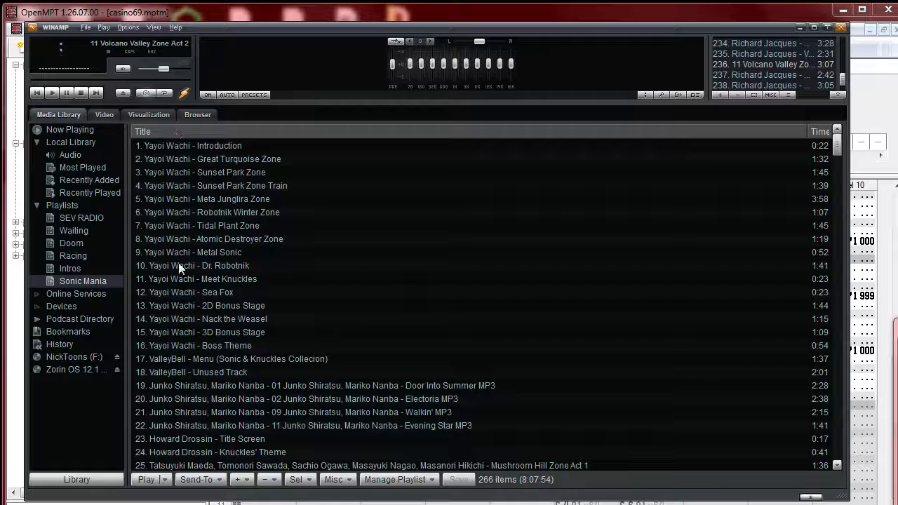
double_click(264, 347)
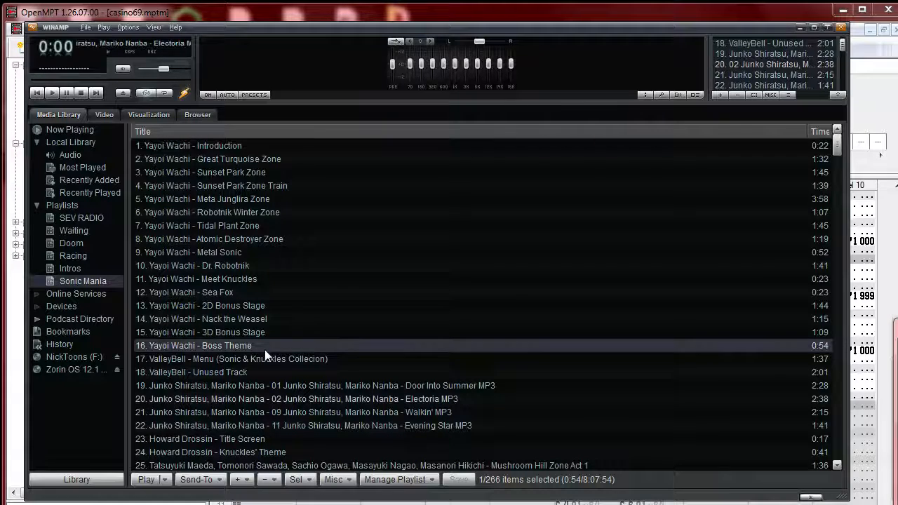
left_click(81, 96)
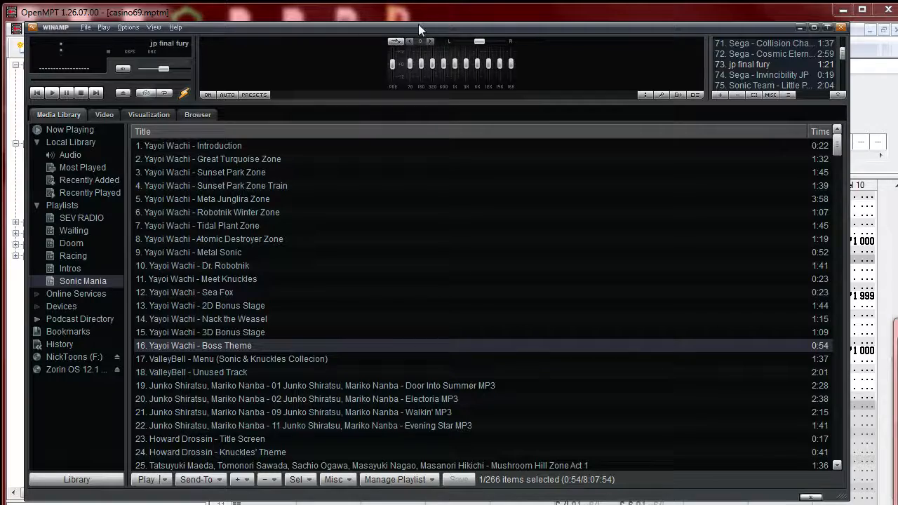
left_click_drag(418, 27, 451, 150)
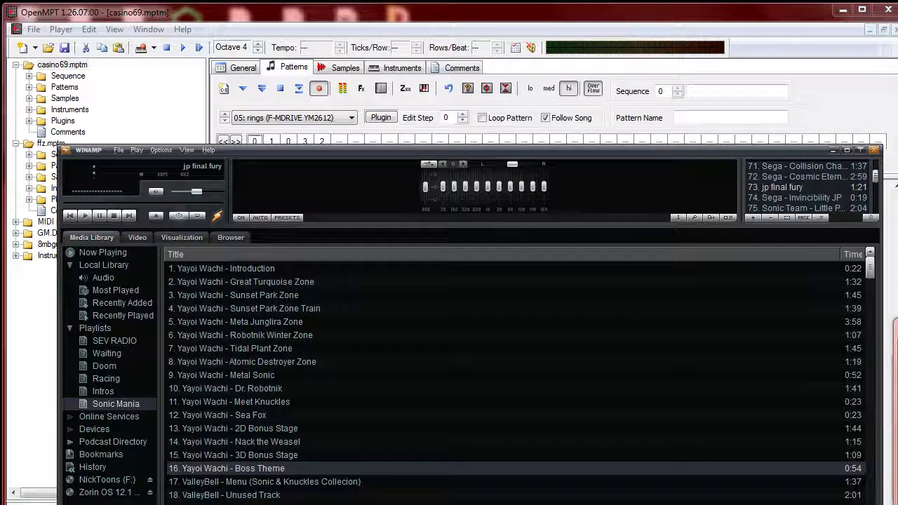
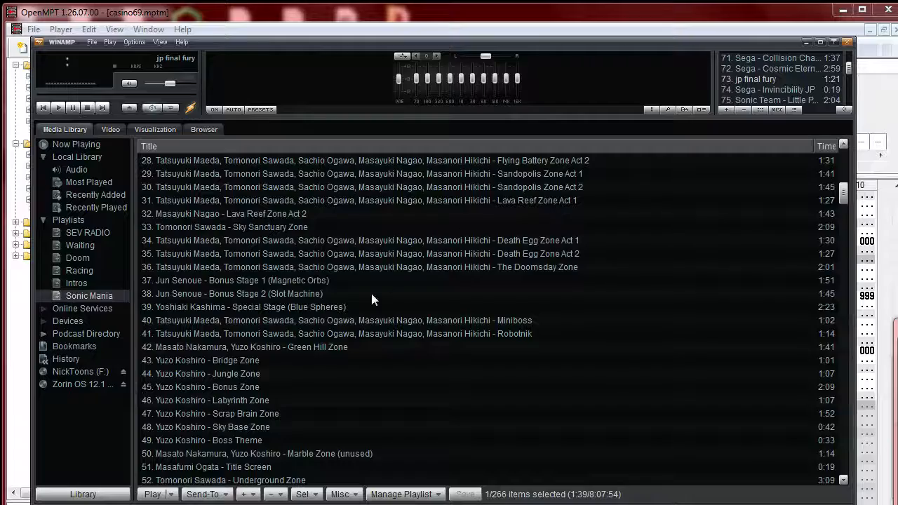
Step: Search further down the Sonic Mania playlist to the Sonic 2 zone tracks, start Aquatic Ruin Zone and stop playback
scroll(333, 348, "down", 5)
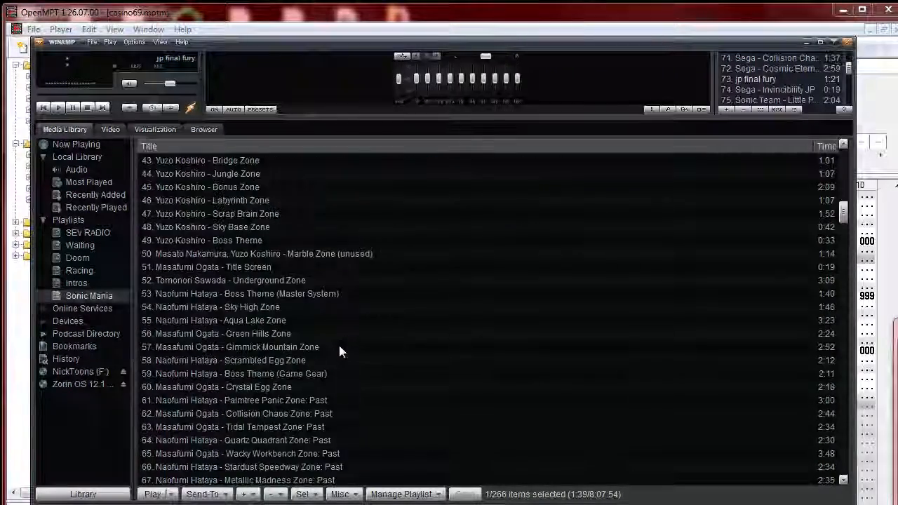
scroll(340, 351, "down", 6)
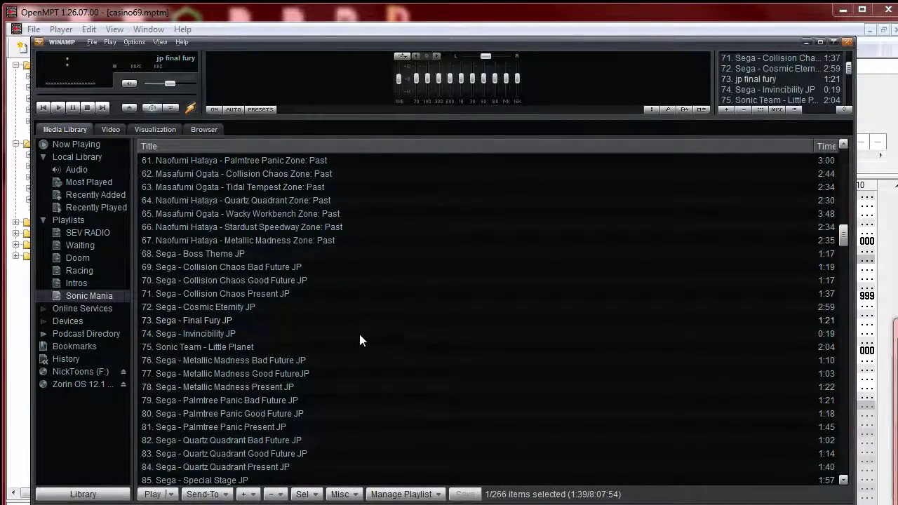
scroll(359, 330, "down", 16)
scroll(348, 338, "down", 15)
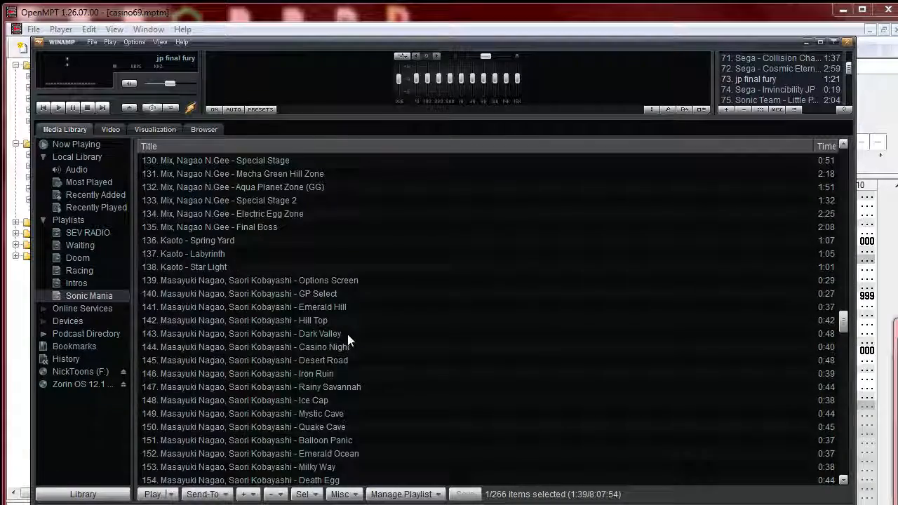
scroll(359, 343, "down", 2)
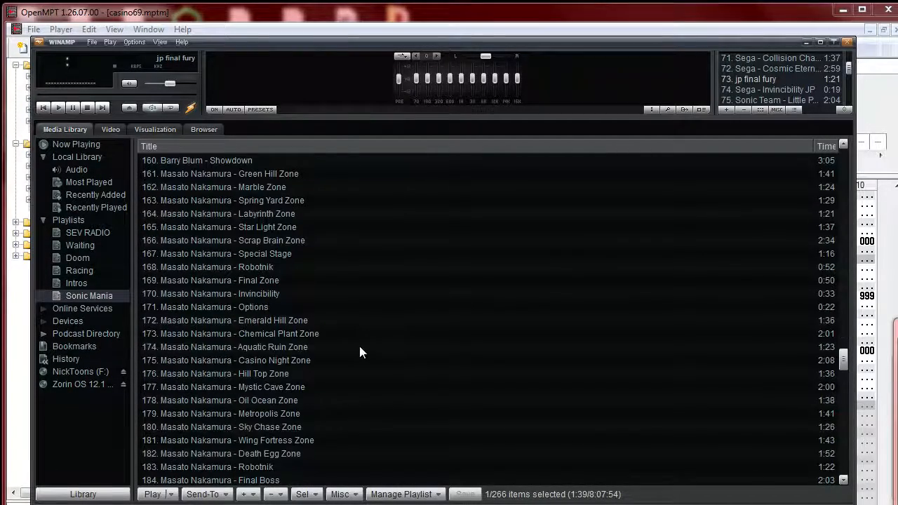
double_click(360, 346)
left_click(87, 108)
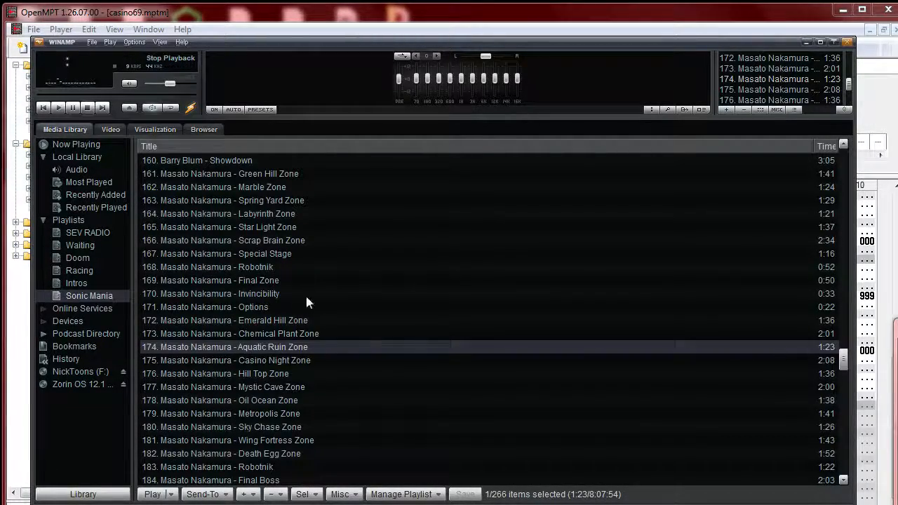
Step: Play track 177, Mystic Cave Zone, from the Sonic Mania playlist
scroll(313, 348, "down", 1)
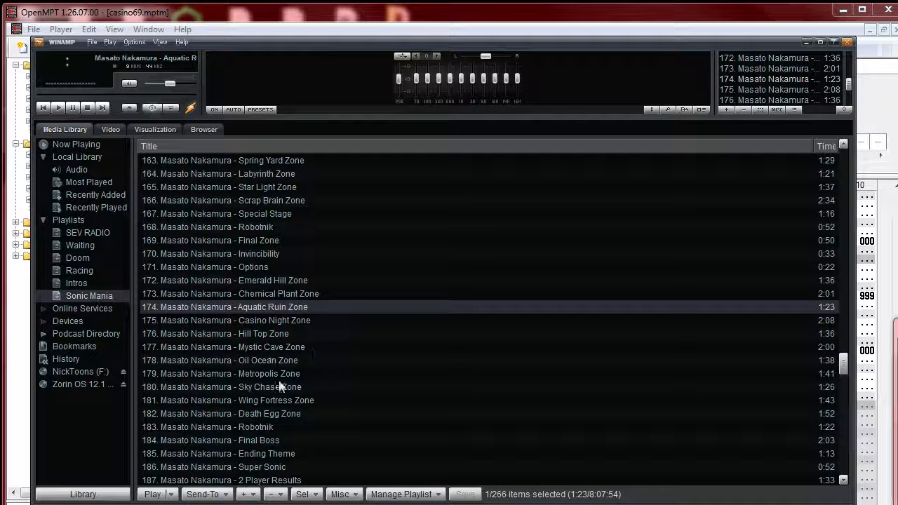
left_click(267, 349)
double_click(267, 349)
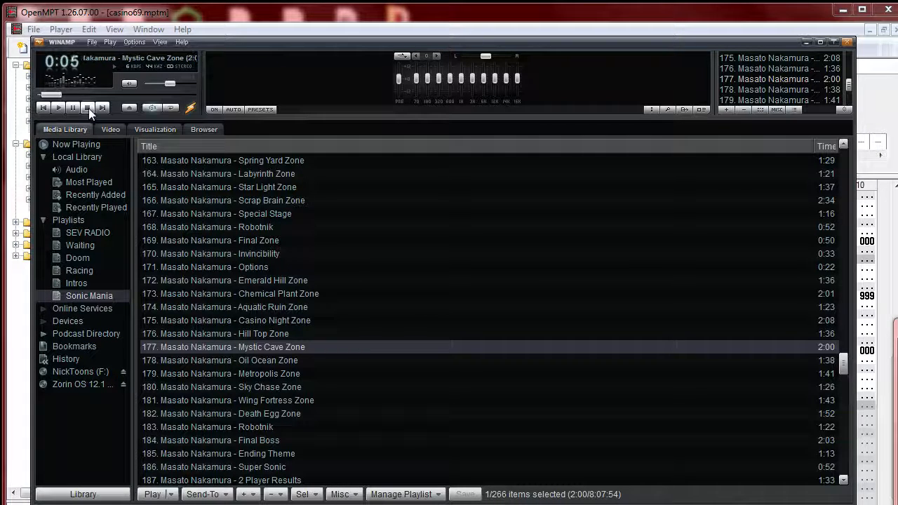
Step: Open the file information of the Mystic Cave Zone track and bring up the VGM plugin's channel muting settings
right_click(456, 353)
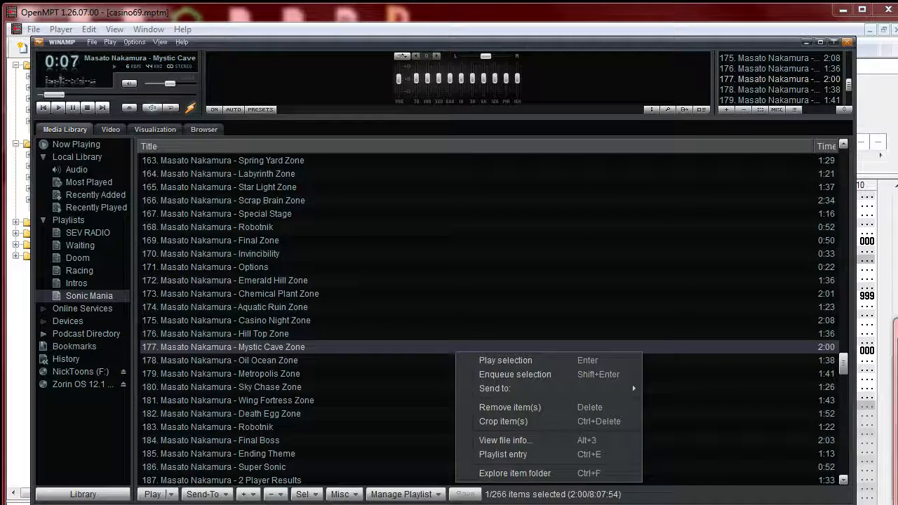
left_click(514, 442)
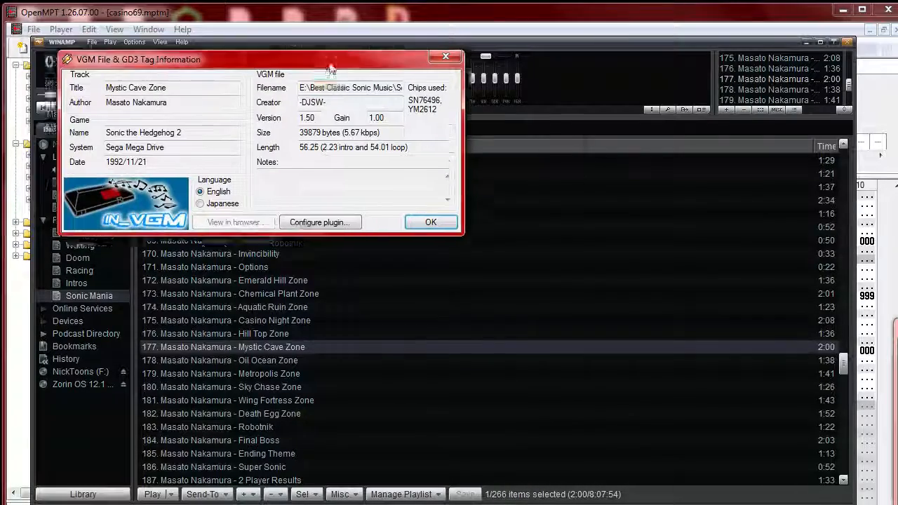
left_click(433, 269)
left_click(304, 144)
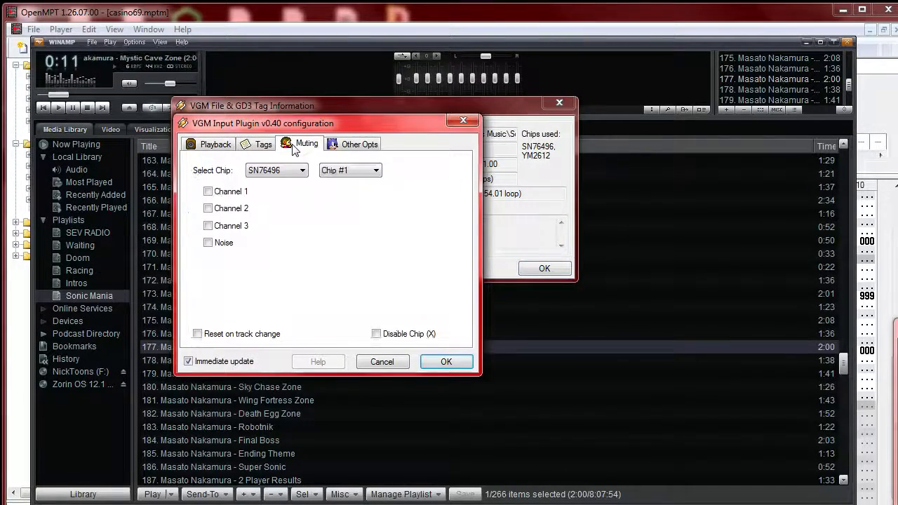
Step: Disable and re-enable the SN76496 chip, and mute its channels 1, 2 and 3
left_click(421, 335)
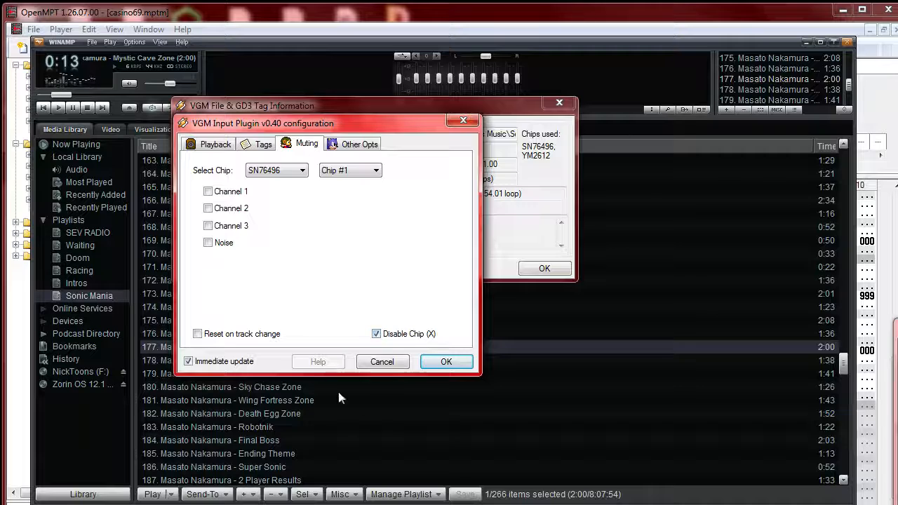
left_click(395, 336)
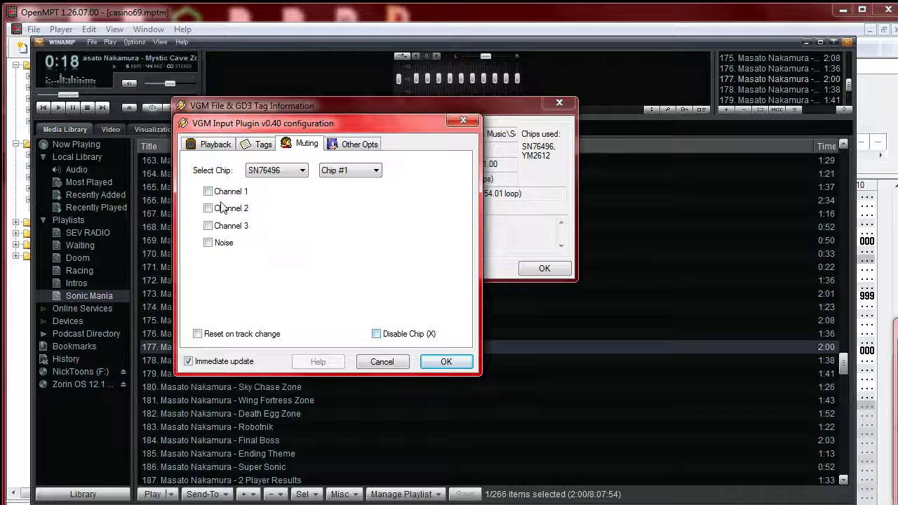
left_click(209, 226)
left_click(208, 208)
left_click(209, 192)
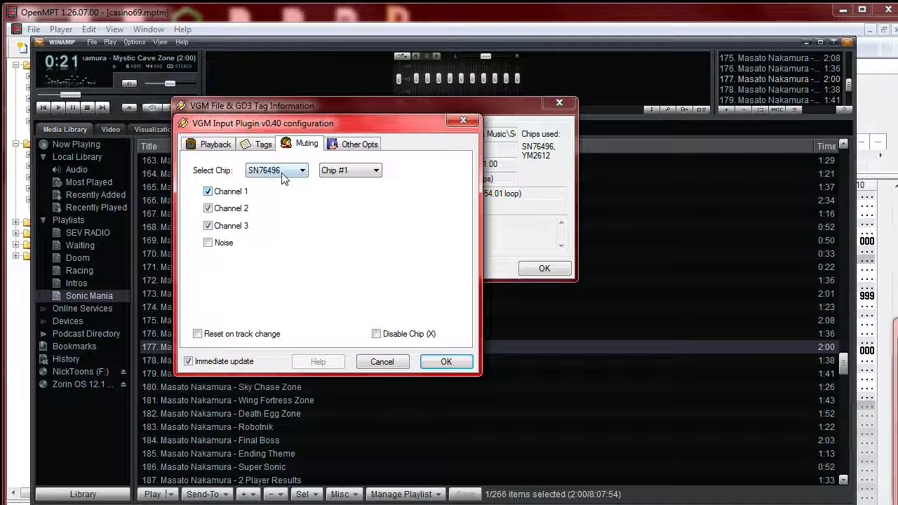
Step: Audition the SN76496 chip's parts by unmuting and remuting channels 1, 2 and 3 individually and toggling the noise channel
left_click(237, 229)
left_click(237, 228)
left_click(242, 210)
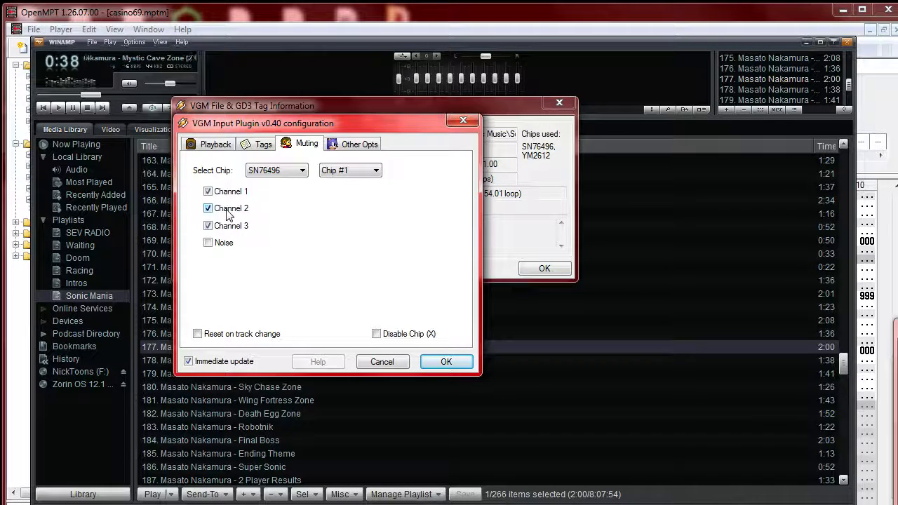
left_click(228, 214)
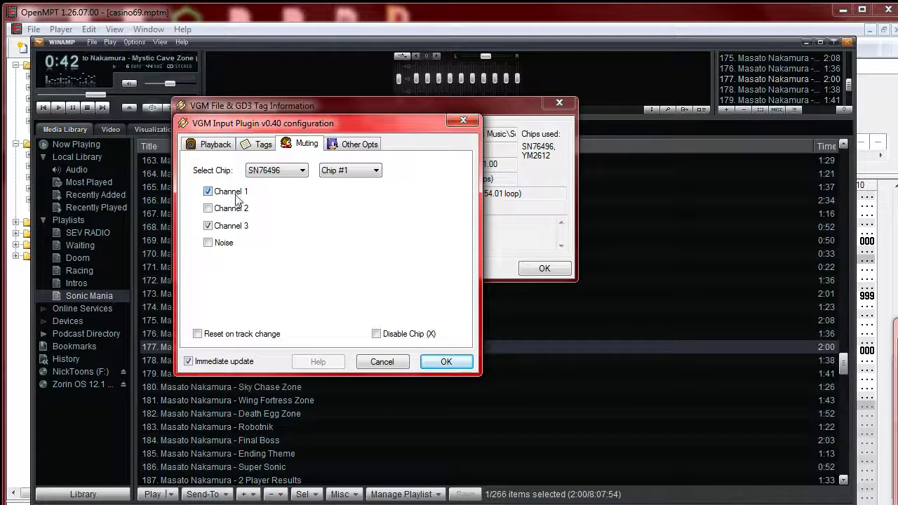
left_click(235, 197)
left_click(237, 209)
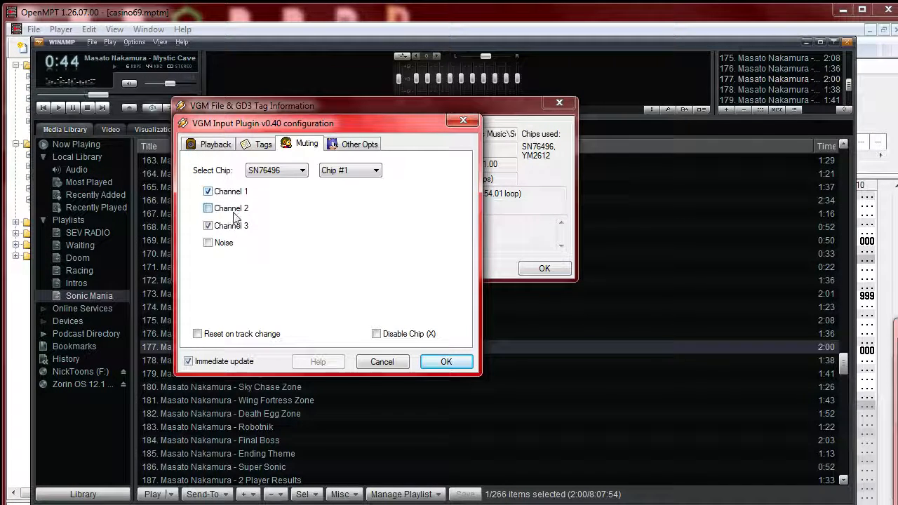
left_click(234, 226)
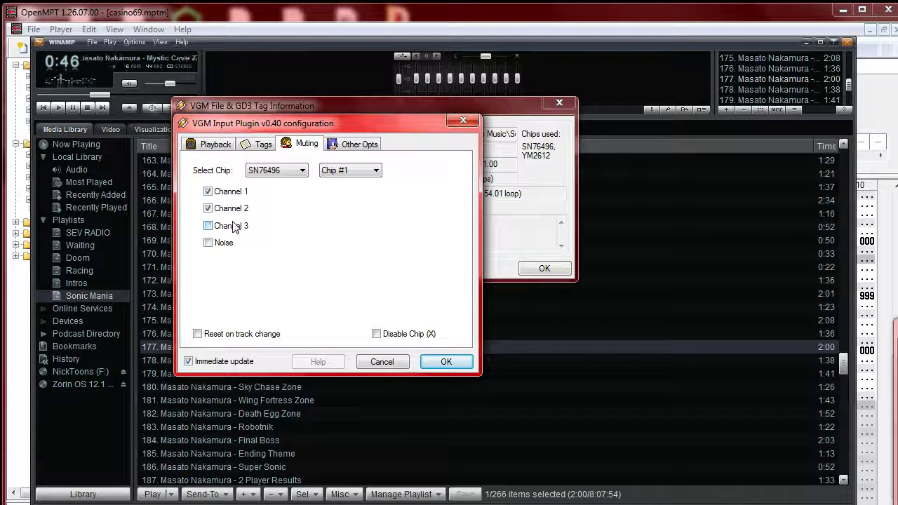
left_click(235, 225)
left_click(237, 210)
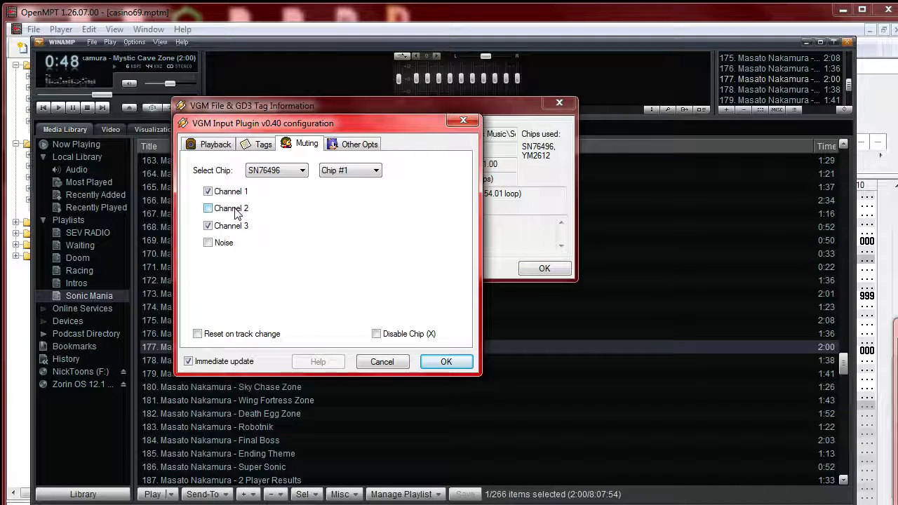
left_click(237, 210)
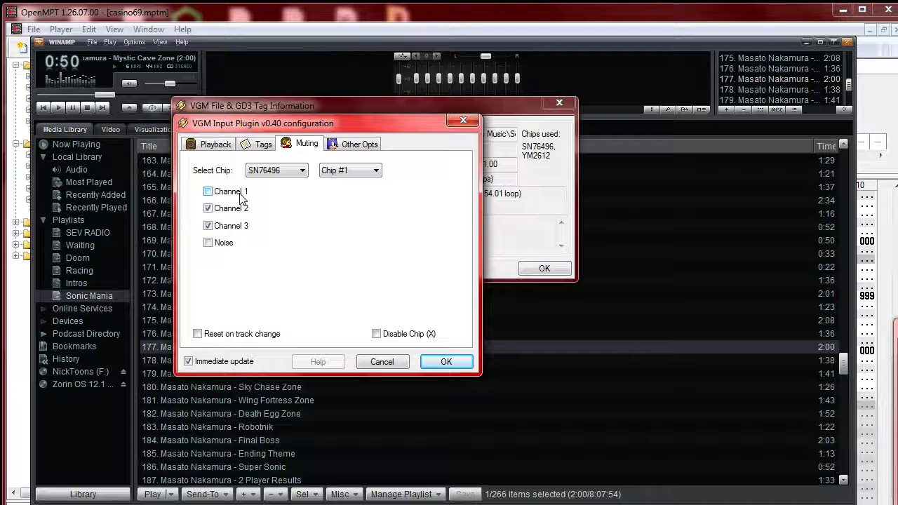
left_click(241, 199)
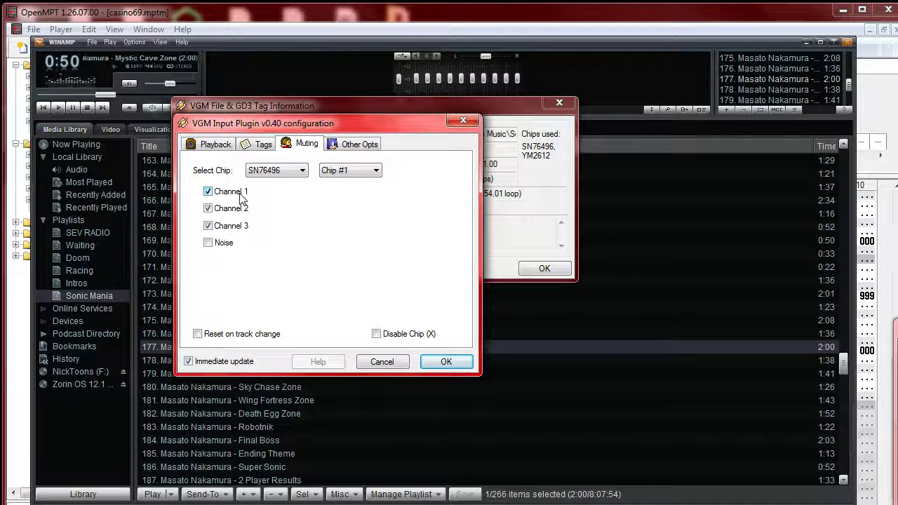
left_click(214, 244)
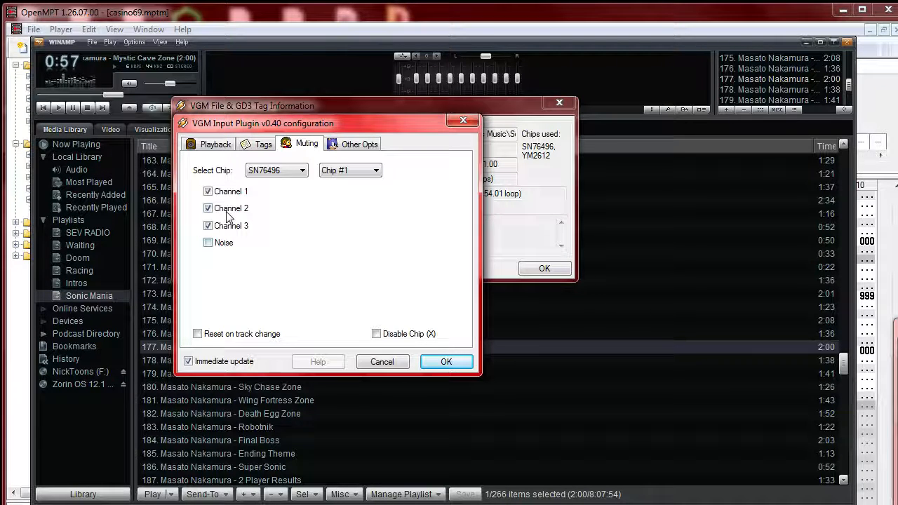
Step: Select the YM2612 chip for muting, mute its channels 1 to 6 and unmute channel 6
left_click(302, 171)
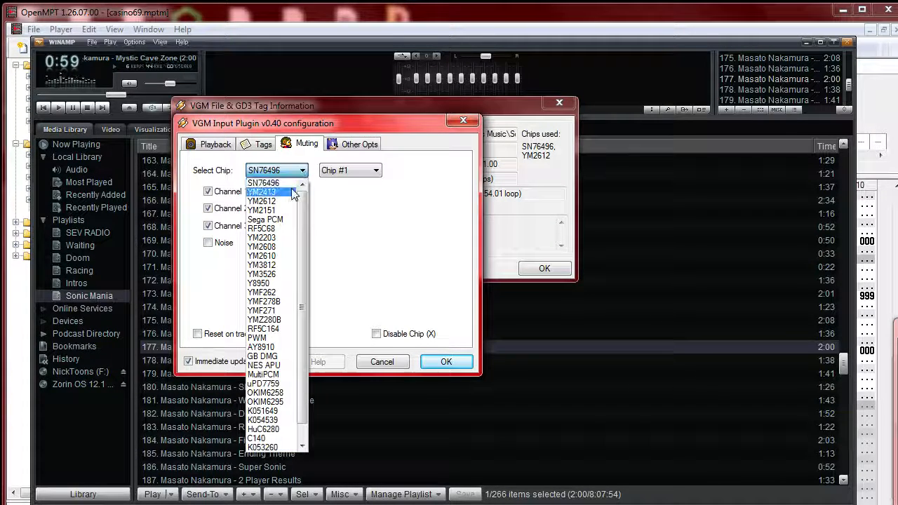
left_click(285, 202)
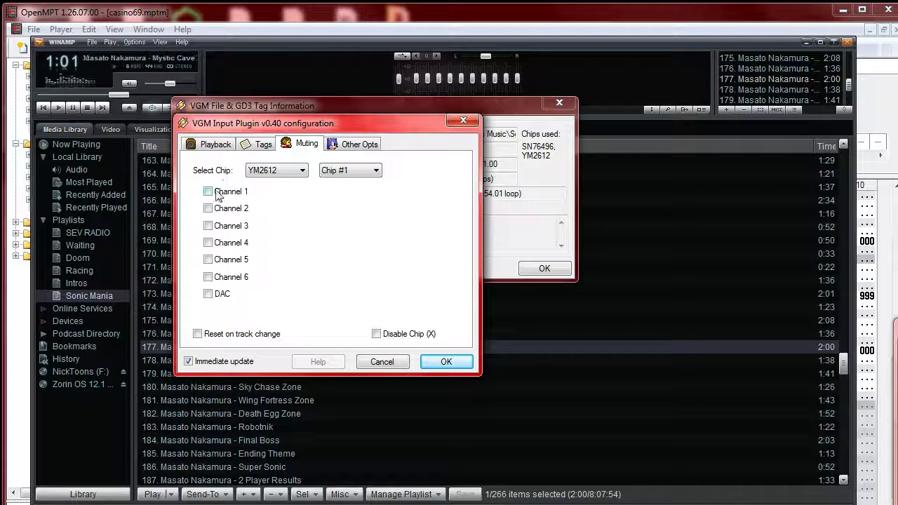
left_click(208, 278)
left_click(207, 259)
left_click(207, 225)
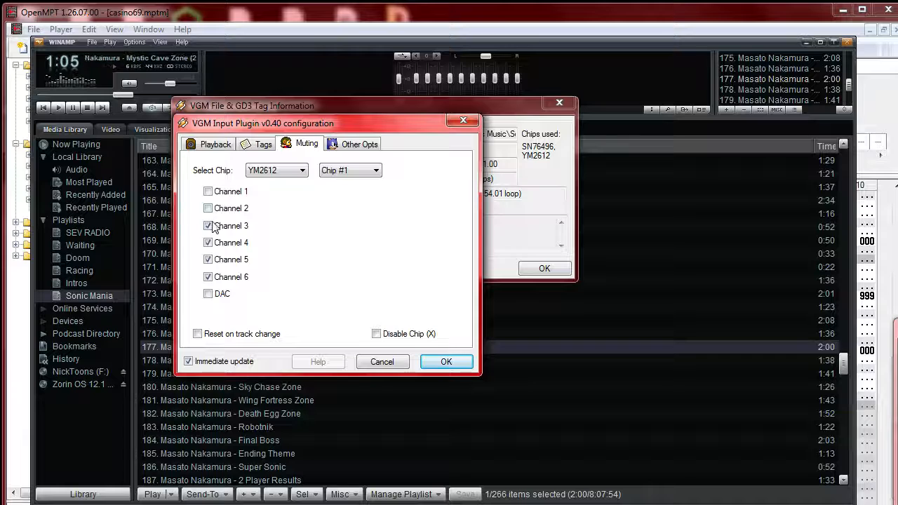
left_click(208, 191)
left_click(208, 208)
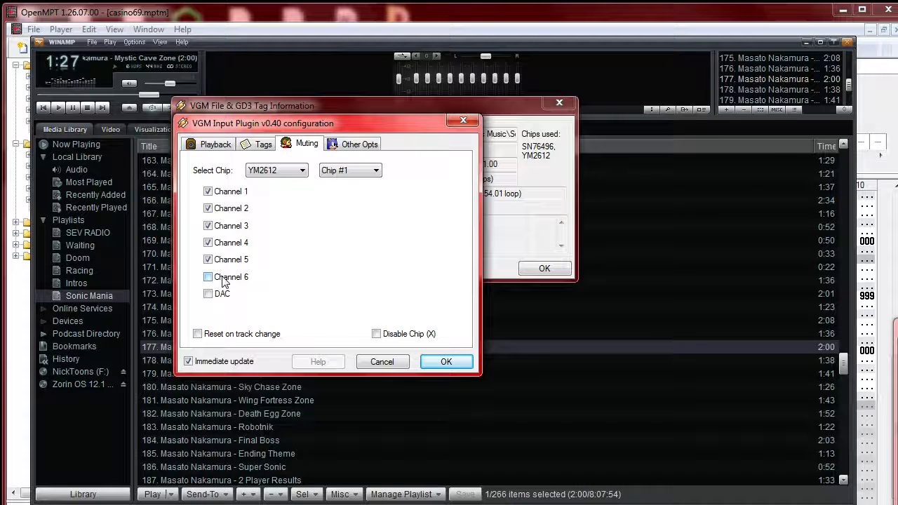
Step: Audition the YM2612 parts by toggling DAC muting, unmuting and remuting channels 1 to 3 in turn, and unmuting channels 4 and 5
left_click(210, 294)
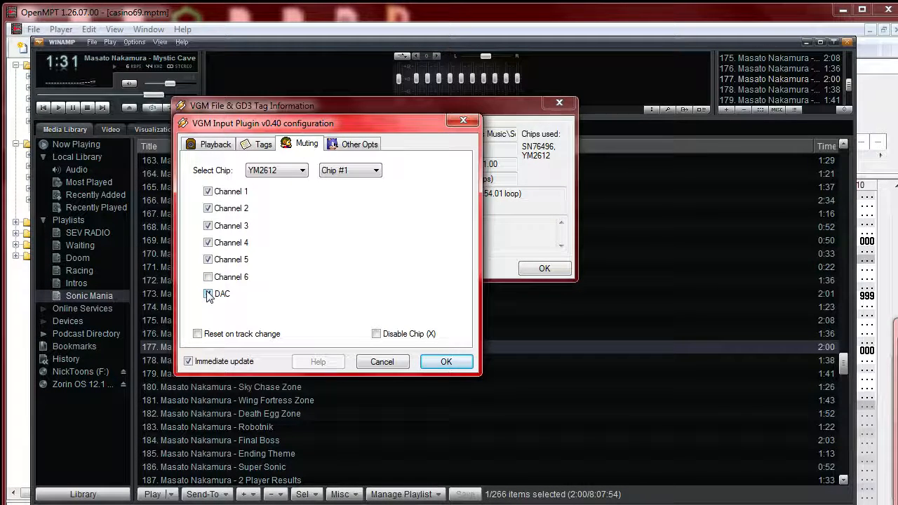
left_click(209, 294)
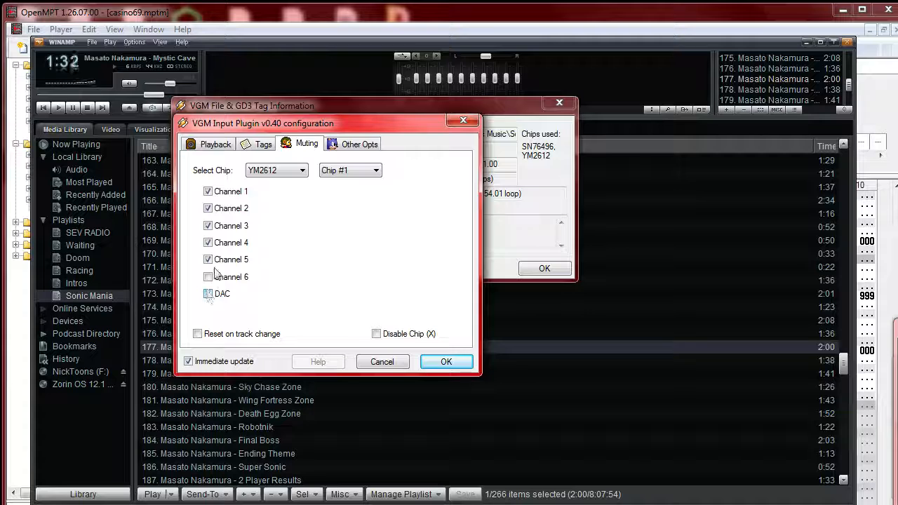
left_click(209, 192)
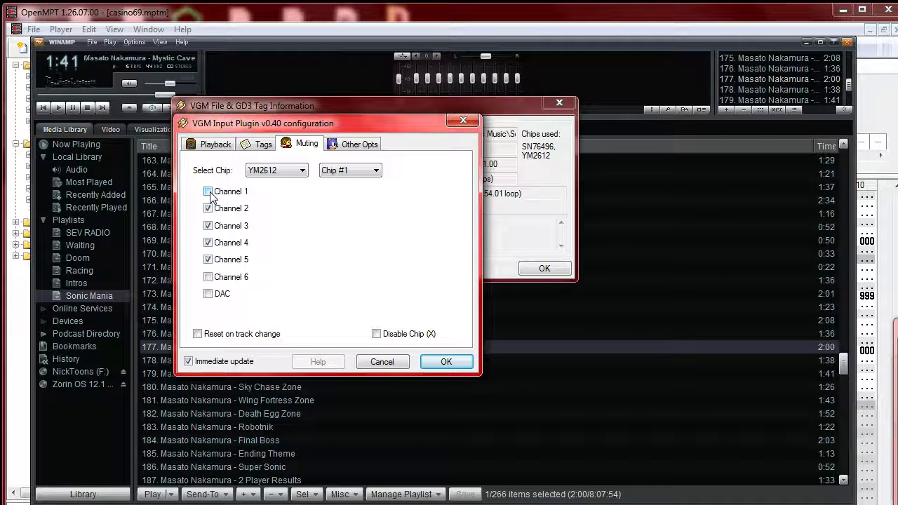
left_click(208, 191)
left_click(209, 208)
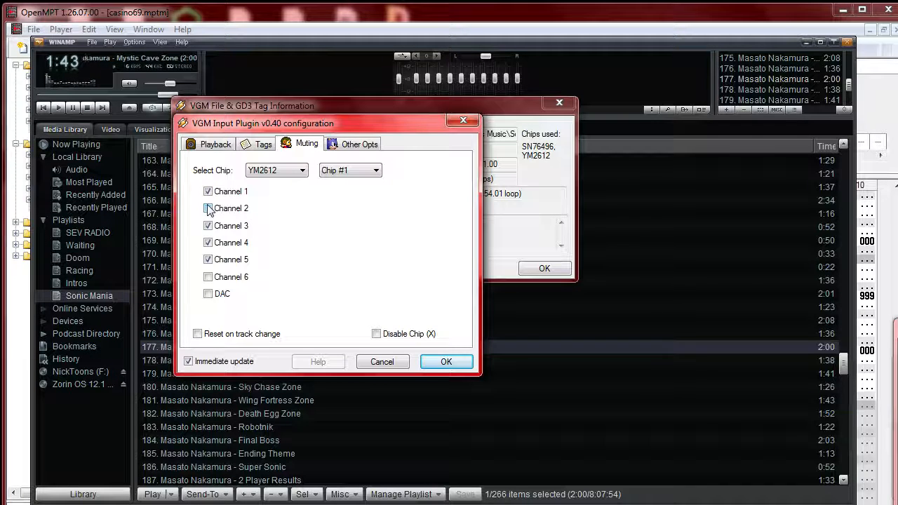
left_click(209, 208)
left_click(208, 226)
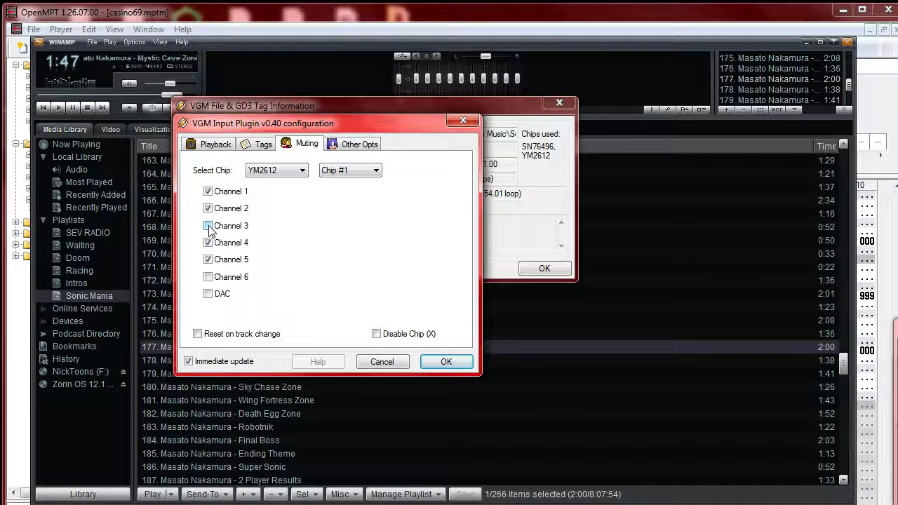
left_click(209, 226)
left_click(209, 243)
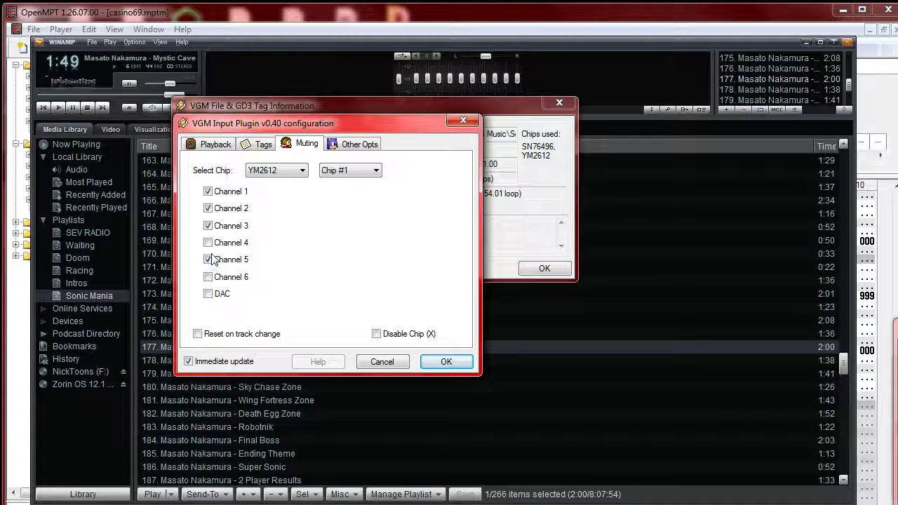
left_click(208, 260)
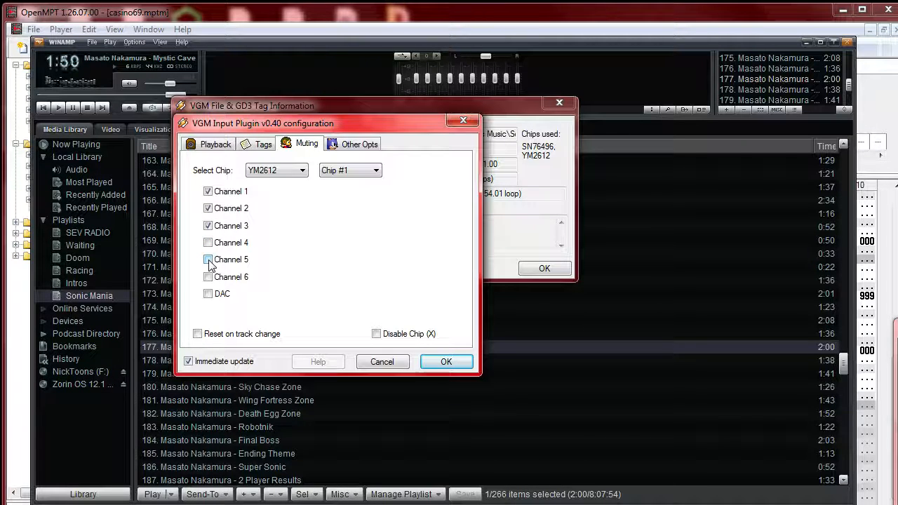
Step: Isolate channel 1 among the first five YM2612 channels by unmuting it and muting channels 2, 4 and 5
left_click(208, 208)
left_click(209, 191)
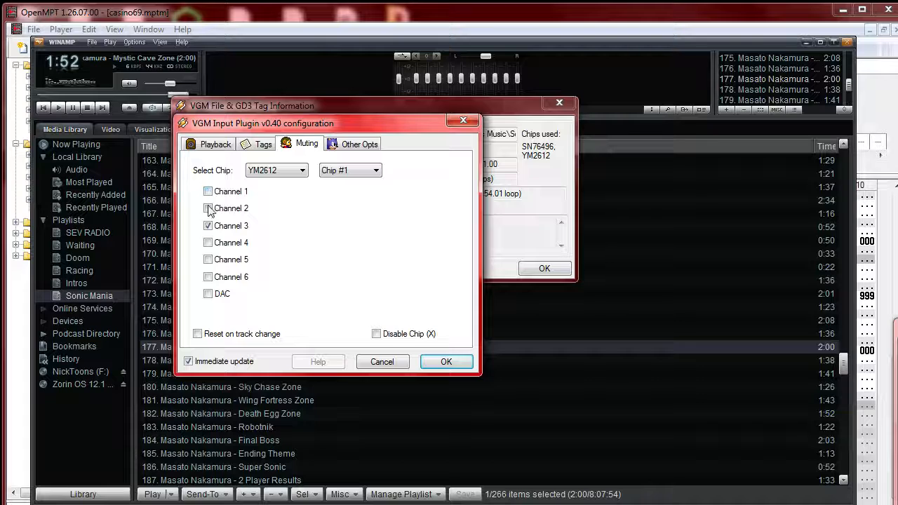
left_click(208, 209)
left_click(209, 243)
left_click(209, 259)
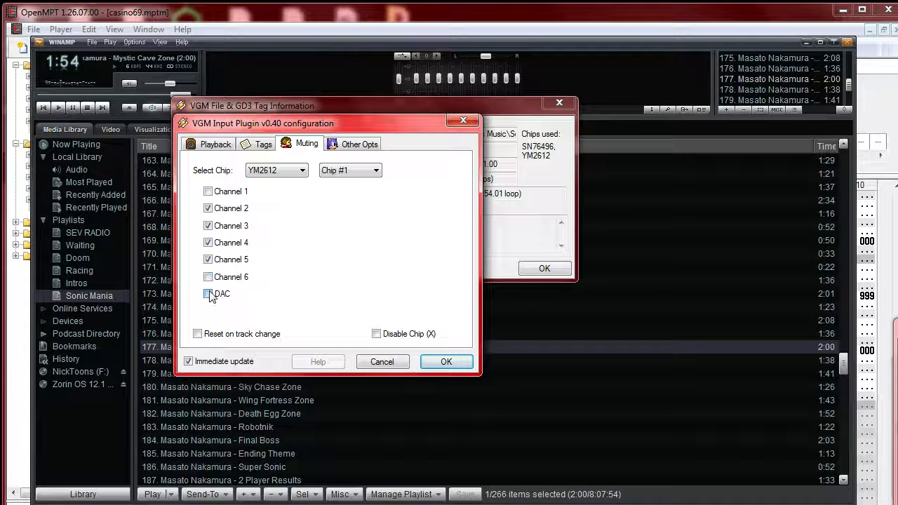
Step: Mute and unmute the YM2612 DAC, and unmute channels 2 to 5 so that all of the chip's channels play
left_click(209, 294)
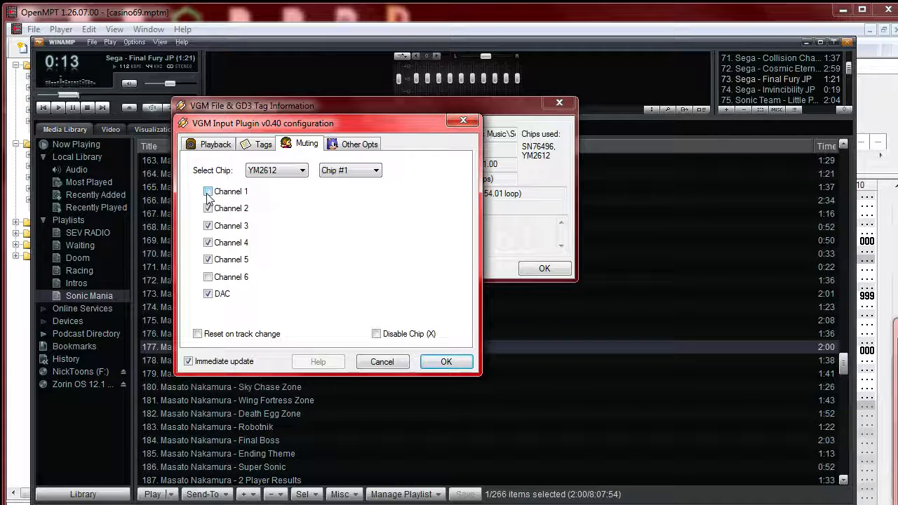
left_click(218, 295)
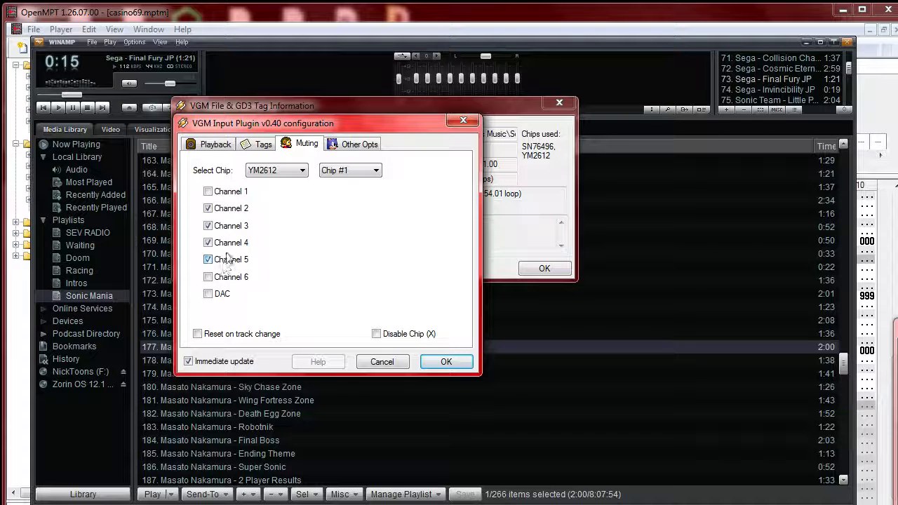
left_click(226, 260)
left_click(230, 243)
left_click(232, 208)
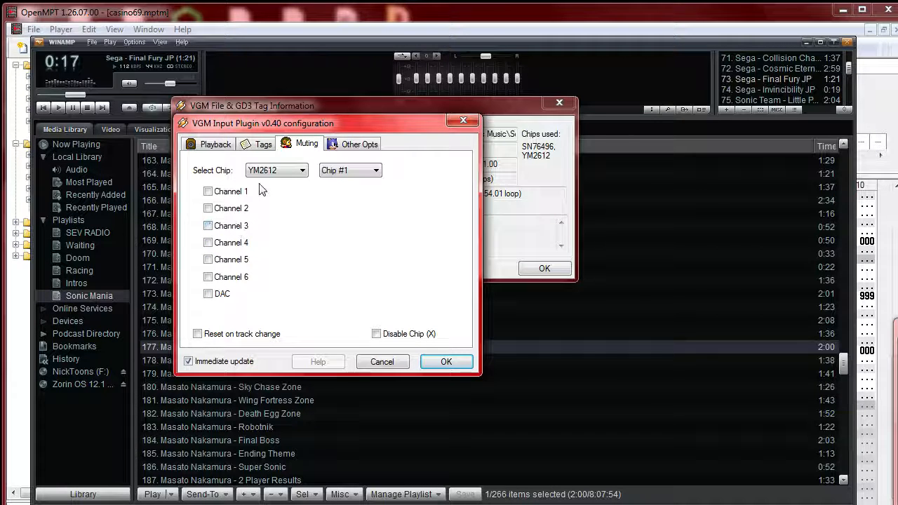
Step: Unmute channels 1 to 3 of the SN76496 chip, apply the plugin configuration and close the track information
left_click(277, 170)
scroll(307, 208, "up", 1)
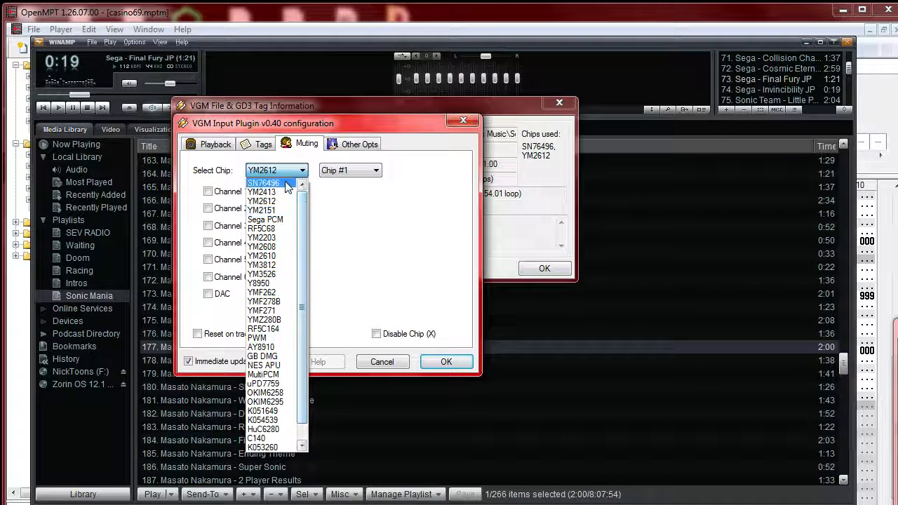
left_click(264, 183)
left_click(222, 192)
left_click(223, 210)
left_click(223, 227)
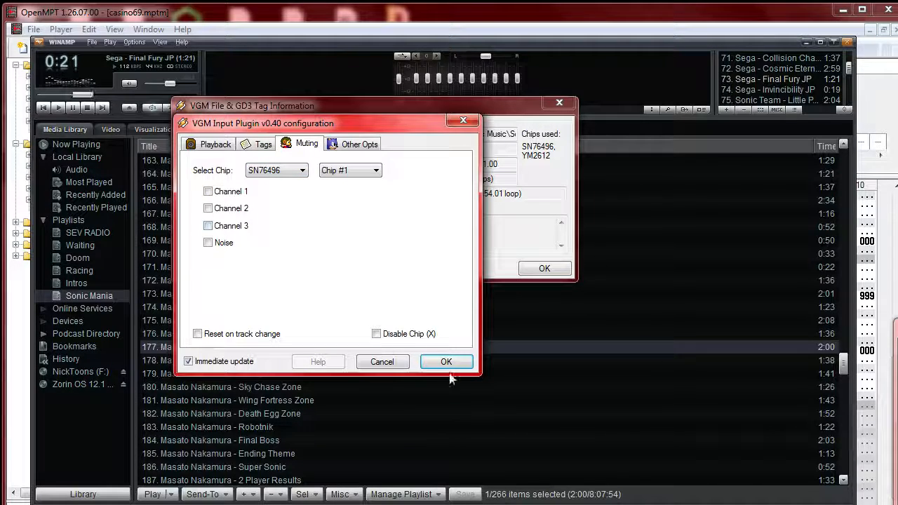
left_click(446, 362)
left_click(544, 268)
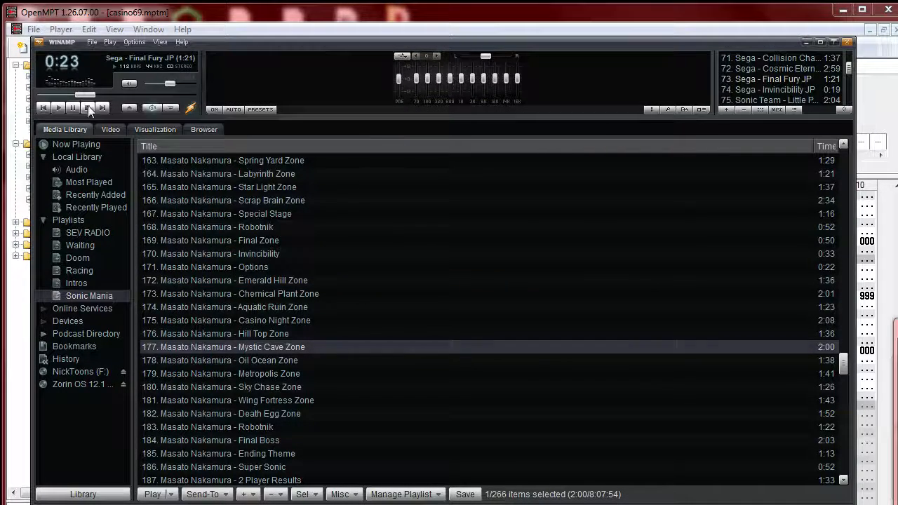
Step: Stop the current track, play Casino Night Zone from the Sonic Mania playlist and open its file information
left_click(88, 108)
double_click(332, 320)
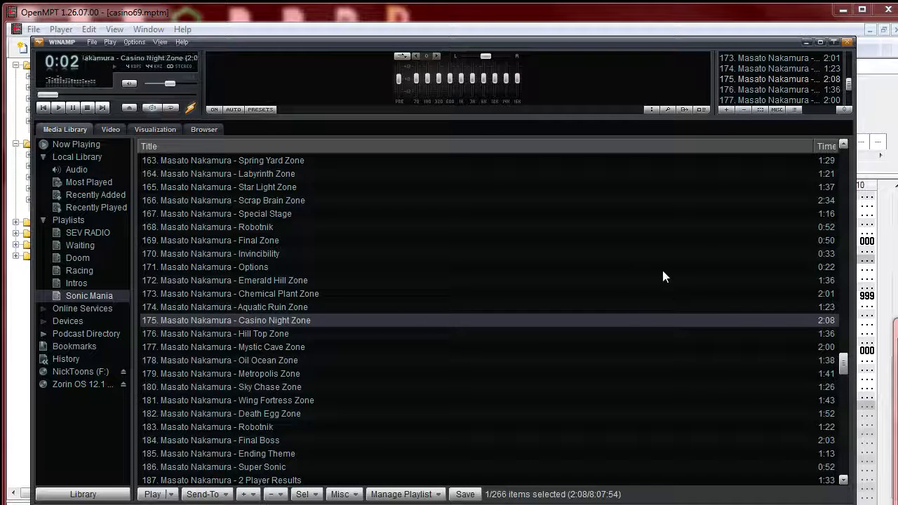
right_click(657, 320)
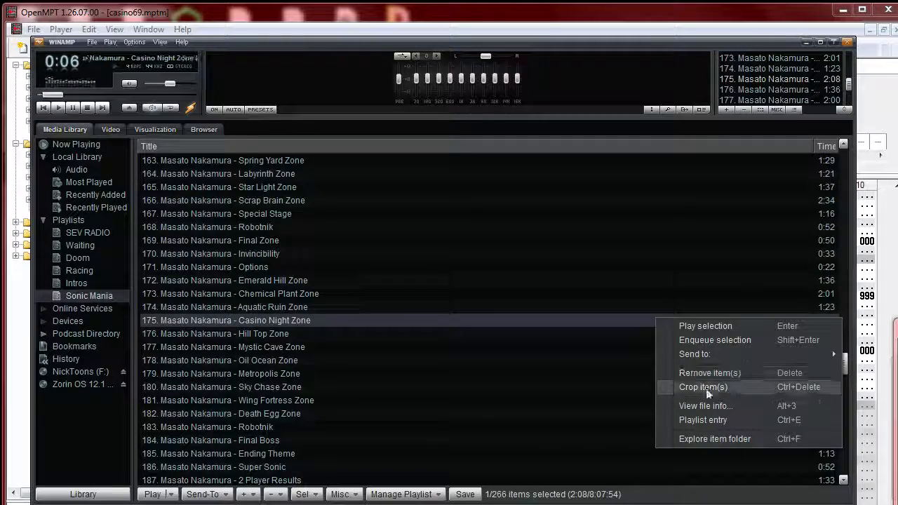
left_click(730, 406)
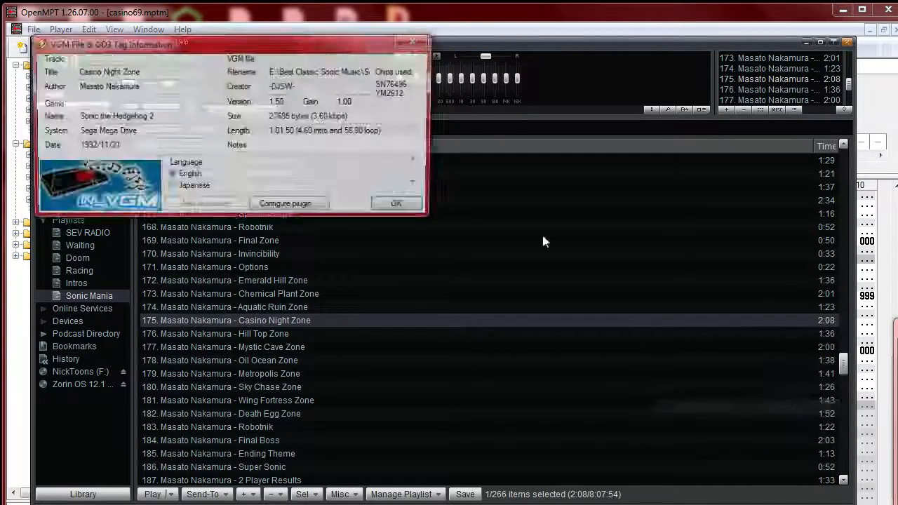
Step: Open the VGM plugin's muting configuration and disable the SN76496 chip
left_click(285, 203)
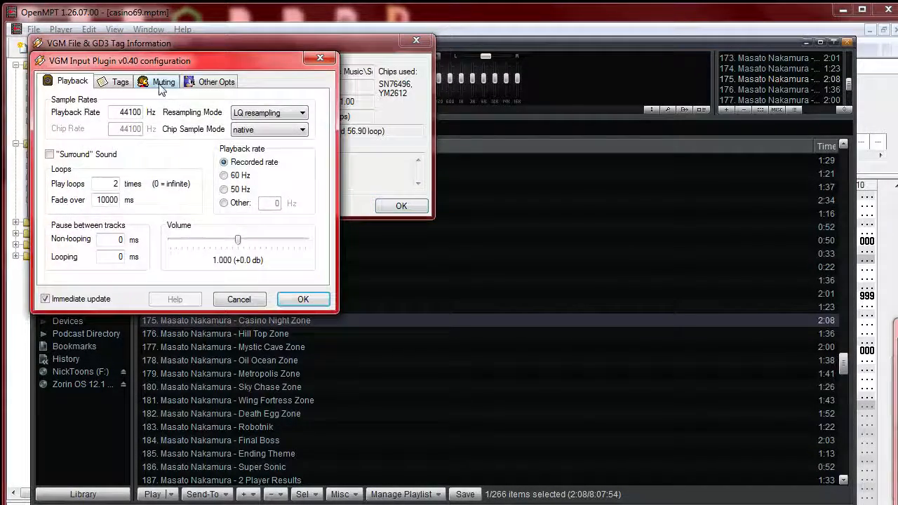
left_click(163, 82)
left_click(258, 272)
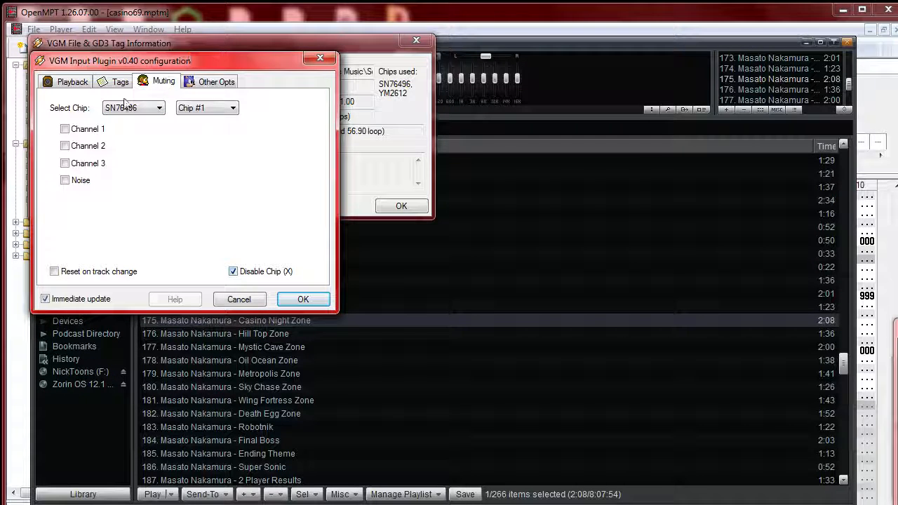
Step: Select the YM2612 chip for muting and mute its DAC and channels 5, 1 and 2
left_click(140, 108)
left_click(130, 139)
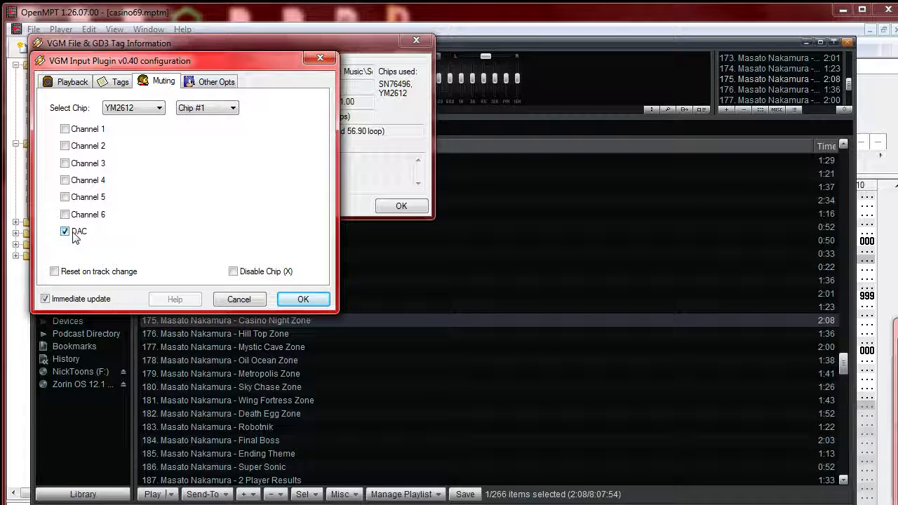
left_click(89, 197)
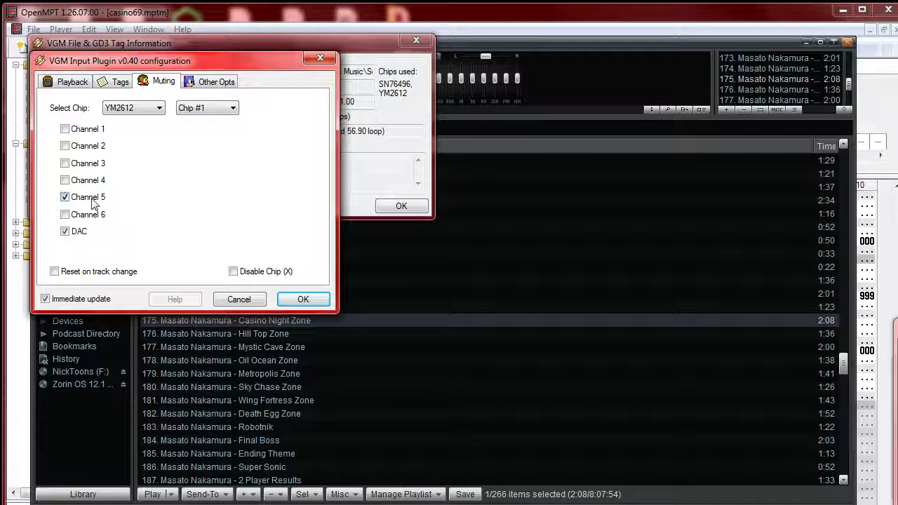
left_click(89, 130)
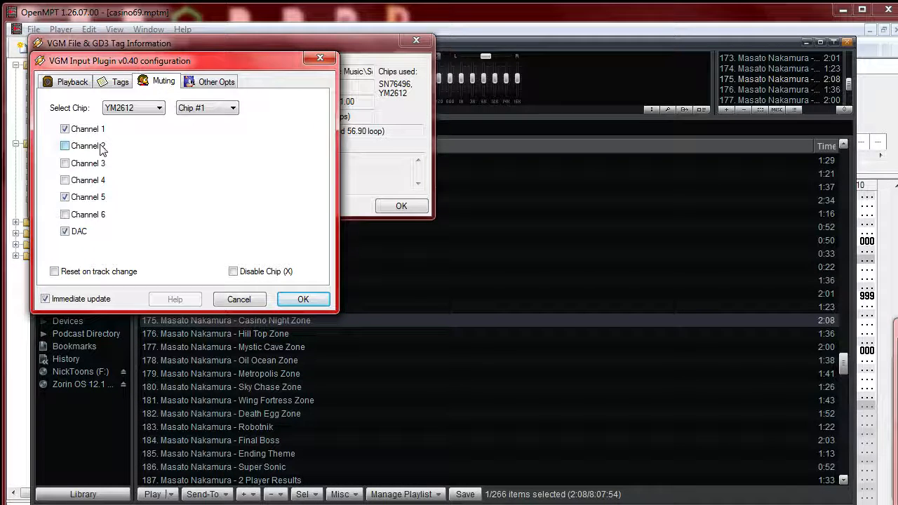
left_click(102, 148)
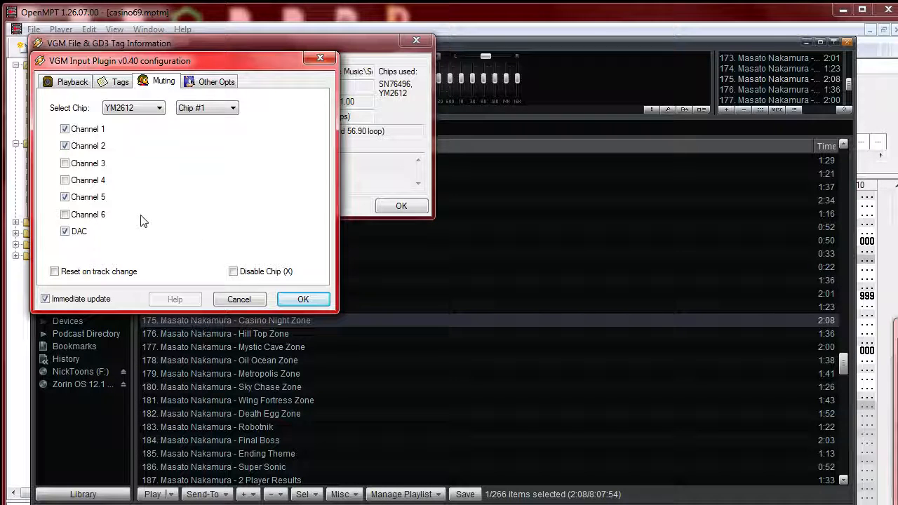
Step: Isolate channel 2 among the first five YM2612 channels by muting channels 3 and 4 and unmuting channel 2
left_click(83, 163)
left_click(94, 181)
left_click(97, 144)
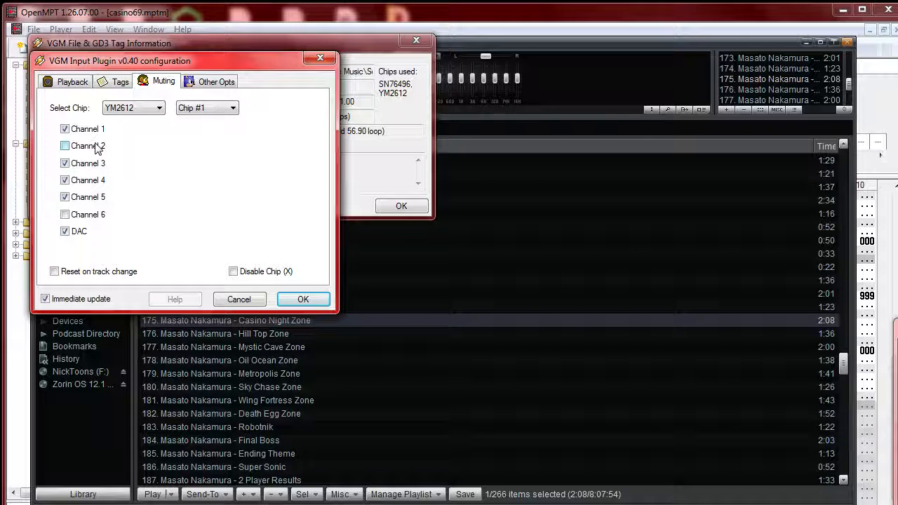
Step: Move the configuration dialog clear of the track information, unmute YM2612 channel 1 and mute channel 2
left_click_drag(130, 60, 382, 130)
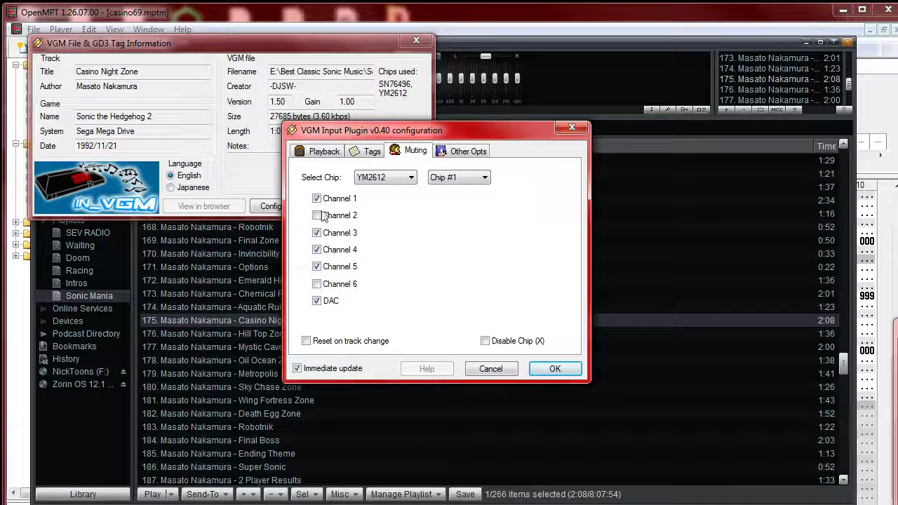
left_click(333, 199)
left_click(333, 215)
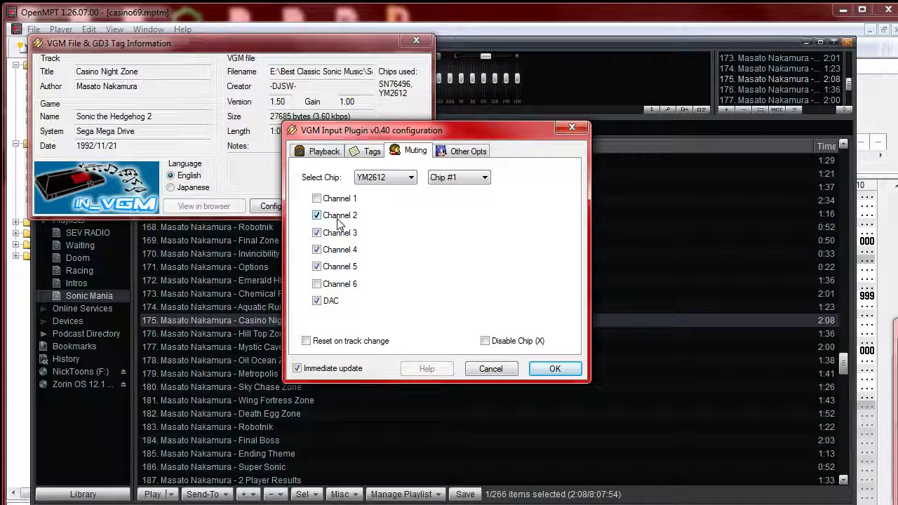
Step: Unmute the remaining YM2612 channels and DAC, leave Reset on track change off, and close the plugin configuration and tag information
left_click(340, 266)
left_click(346, 252)
left_click(351, 235)
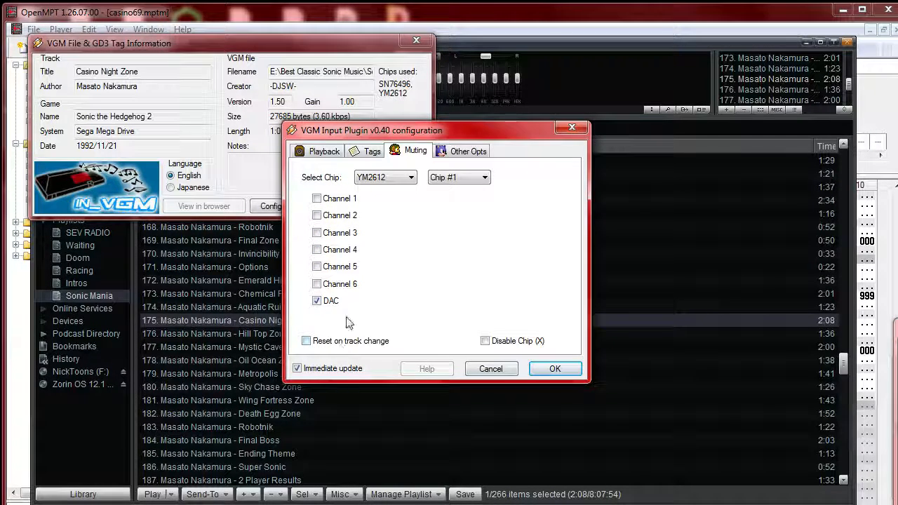
left_click(342, 341)
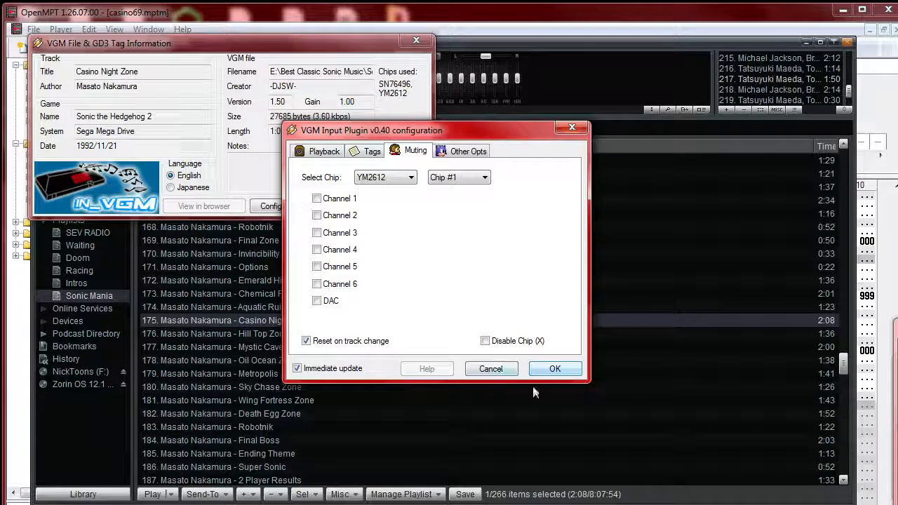
left_click(346, 342)
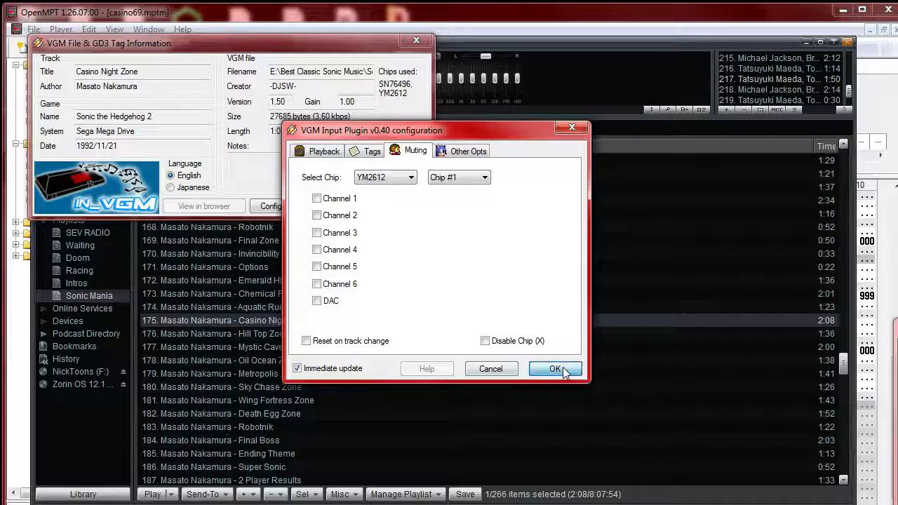
left_click(554, 370)
left_click(403, 206)
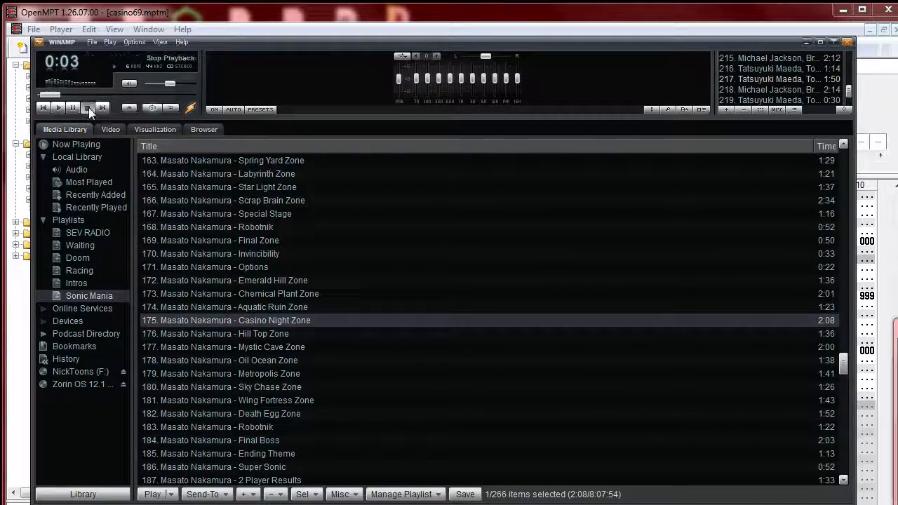
Step: Stop the Winamp track, switch back to OpenMPT and play casino69.mptm into pattern 3 with Follow Song on
left_click(88, 107)
left_click(806, 42)
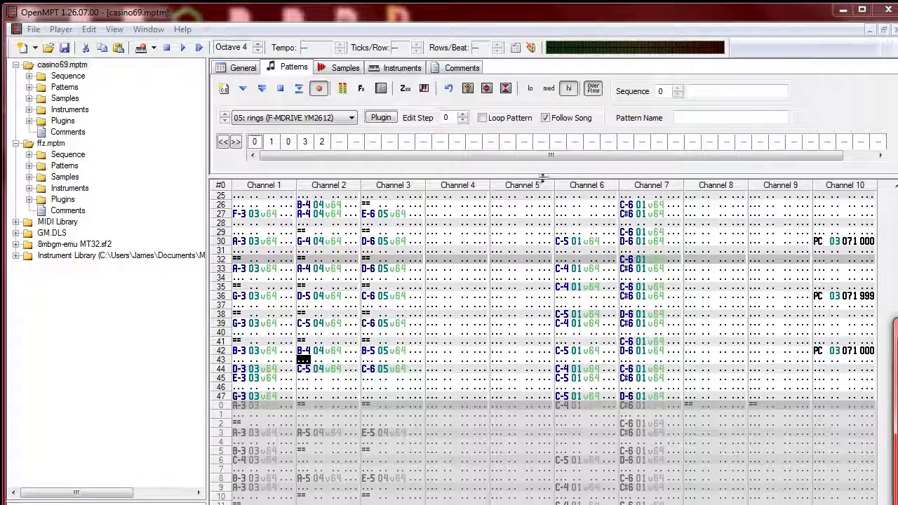
left_click(199, 48)
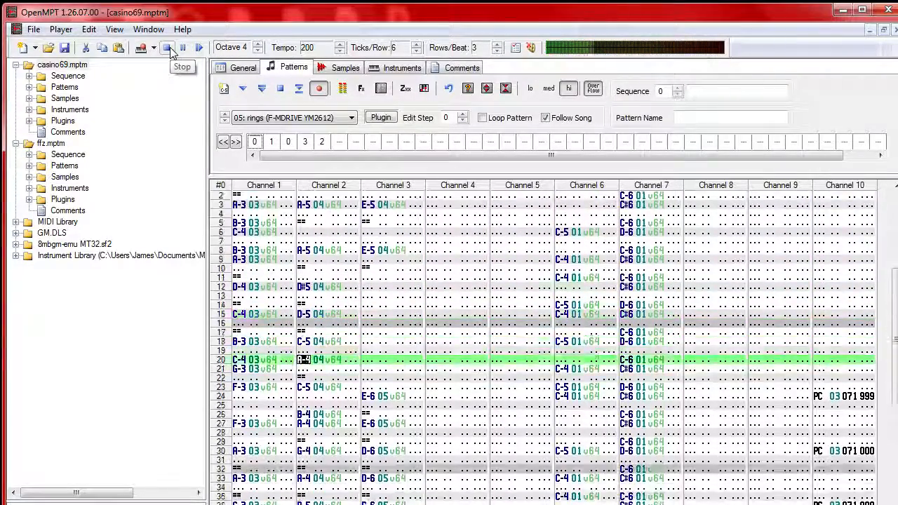
left_click(546, 117)
left_click(511, 118)
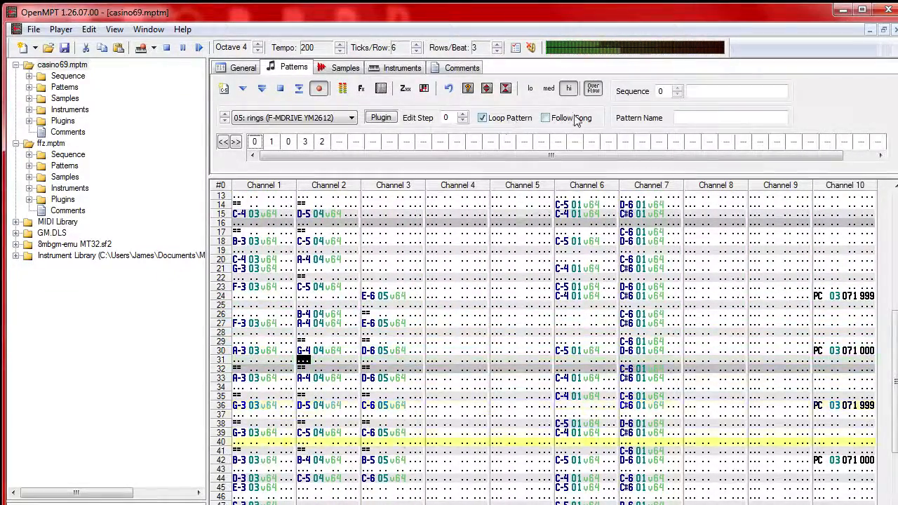
left_click(546, 118)
left_click(483, 118)
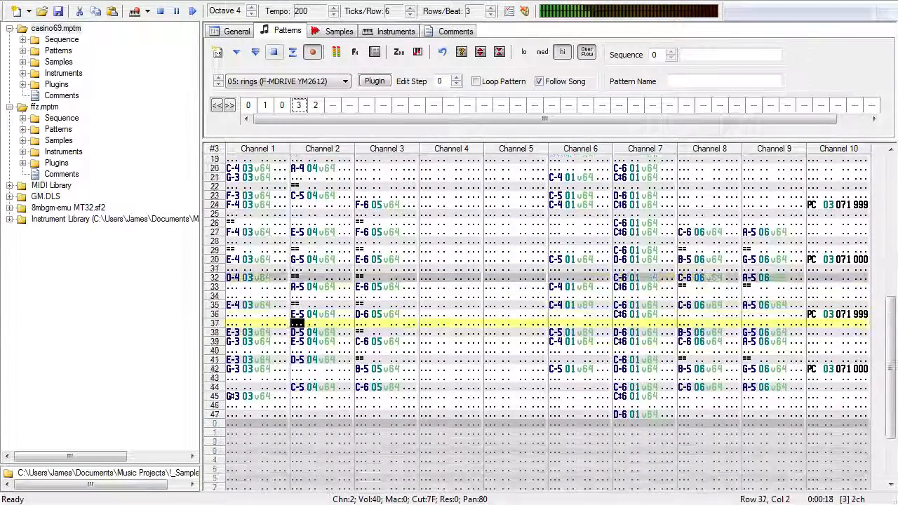
scroll(351, 360, "up", 7)
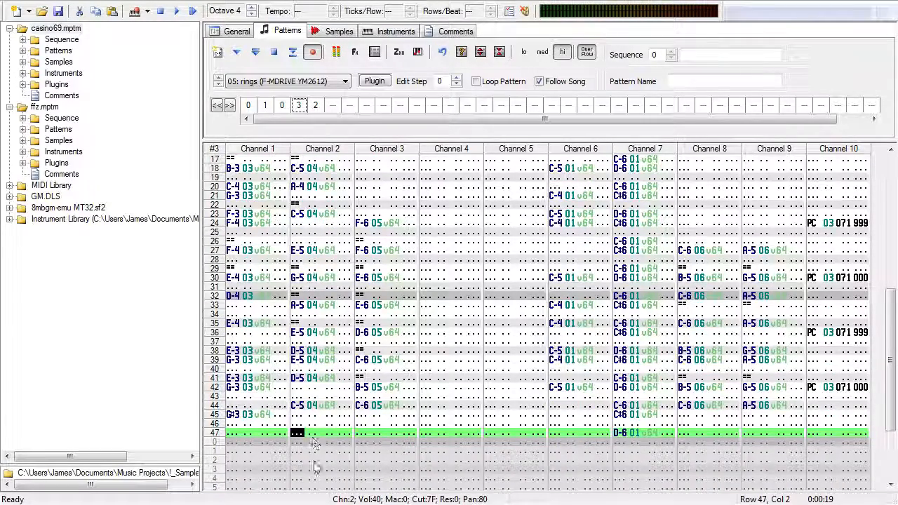
Step: Change the Channel 2 note at row 36 of pattern 3 to C-6 and delete the note at row 38
left_click(297, 216)
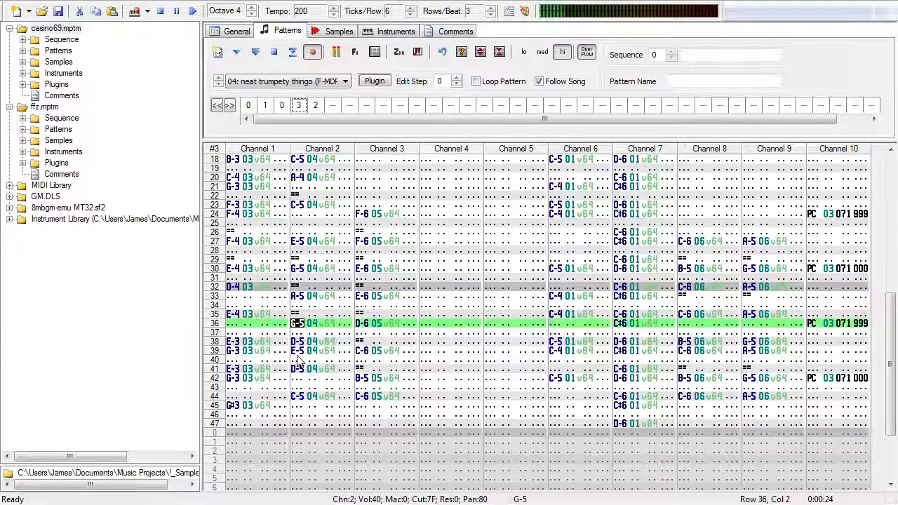
key("ctrl+q")
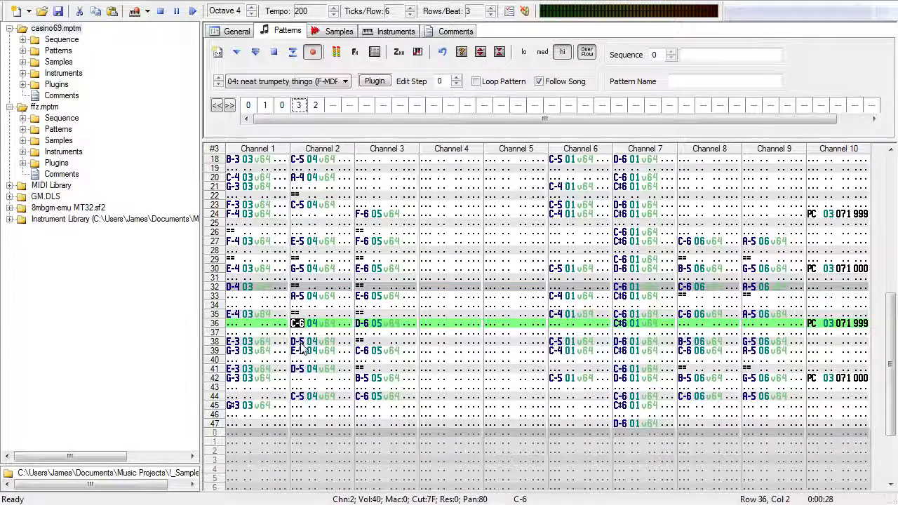
left_click_drag(301, 342, 321, 355)
key("Delete")
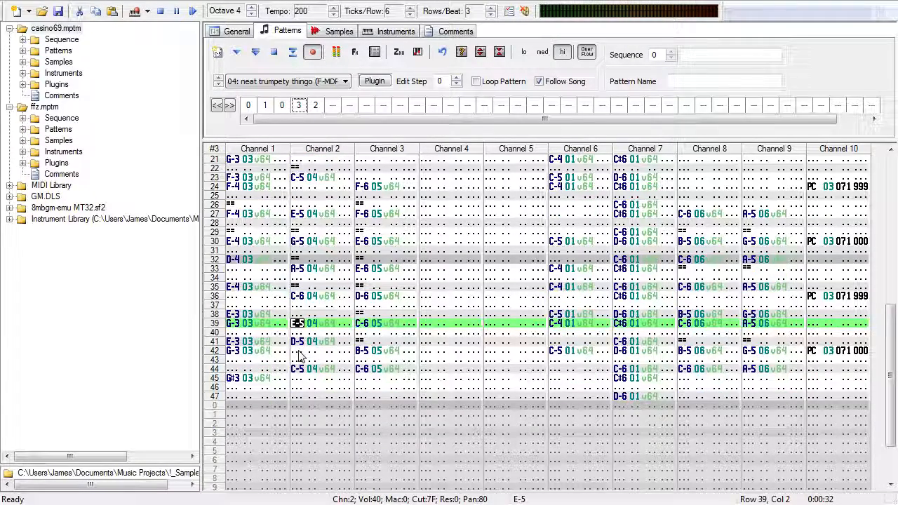
Step: In Channel 2 of pattern 3, enter A-5 at row 39, a note-off at row 41 and G-5 at row 42
key("i")
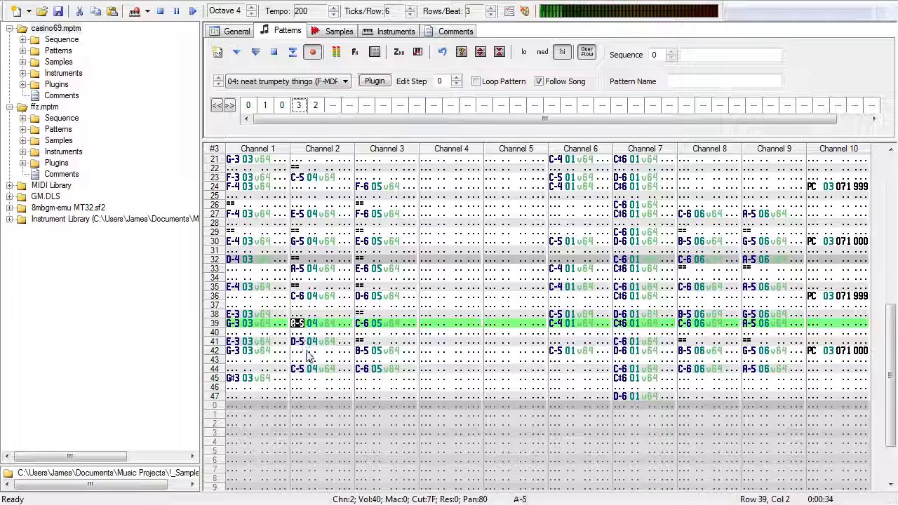
key("equal")
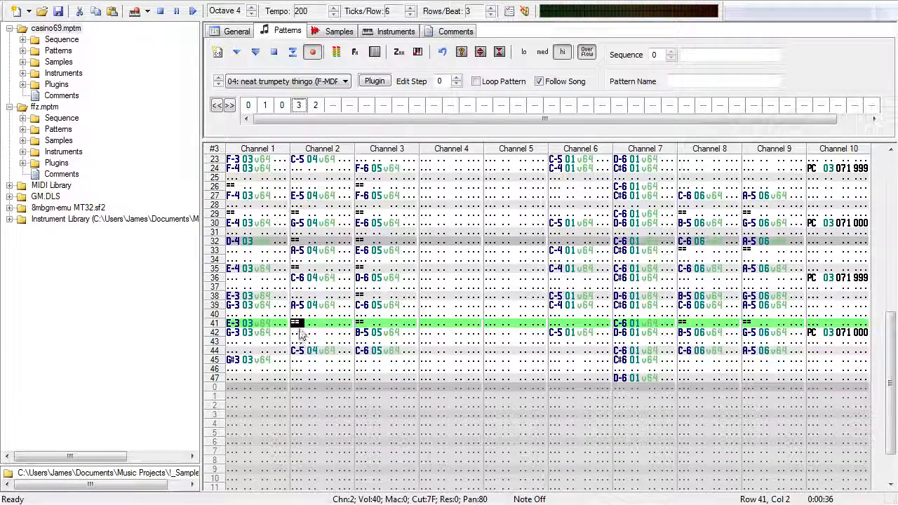
key("5")
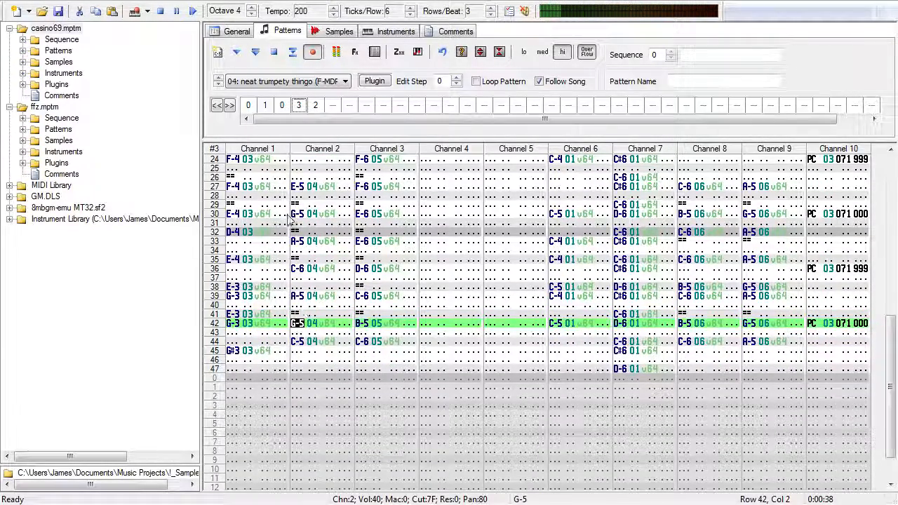
Step: Play pattern 3 looped, and copy the Channel 2 A-5 entry from row 39 over the note at row 44
left_click(255, 54)
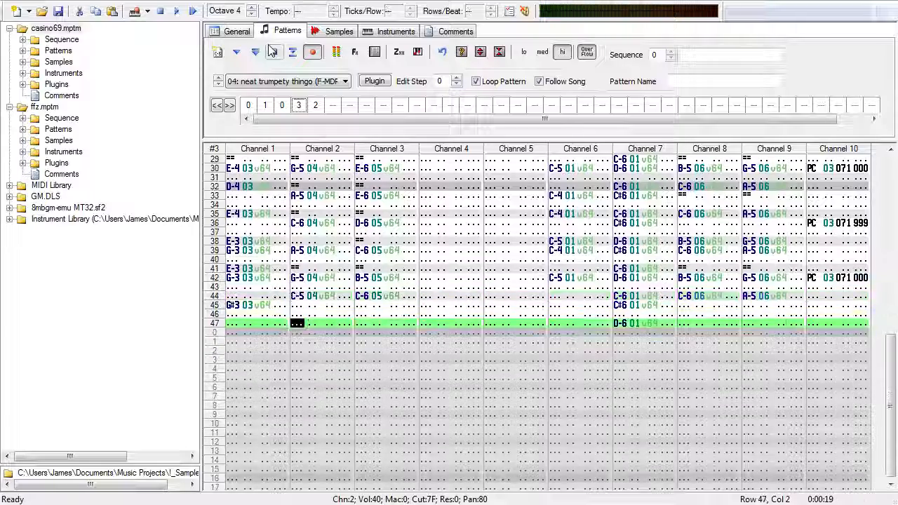
left_click(272, 52)
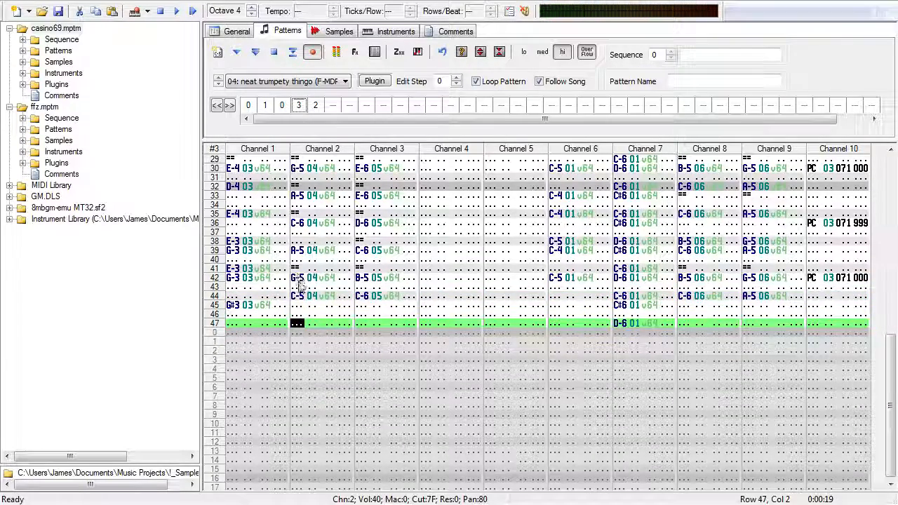
left_click_drag(302, 251, 326, 251)
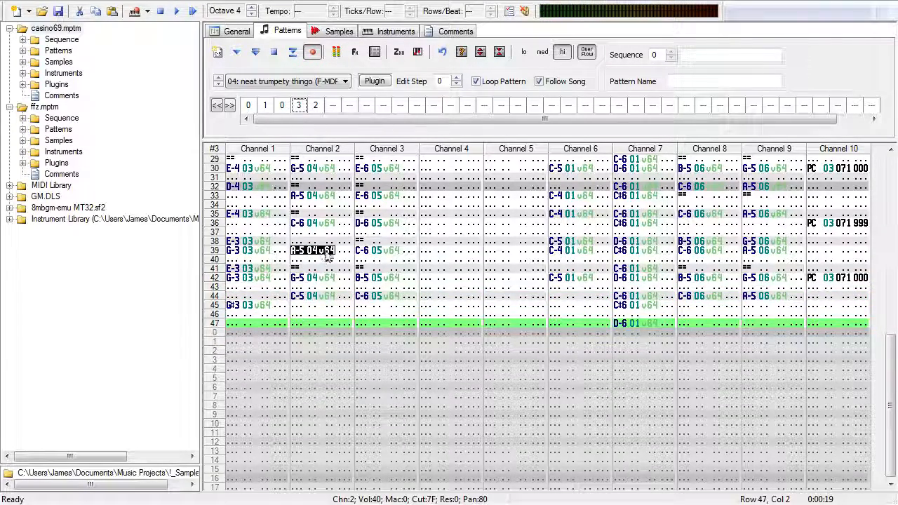
left_click(302, 296)
key("ctrl+v")
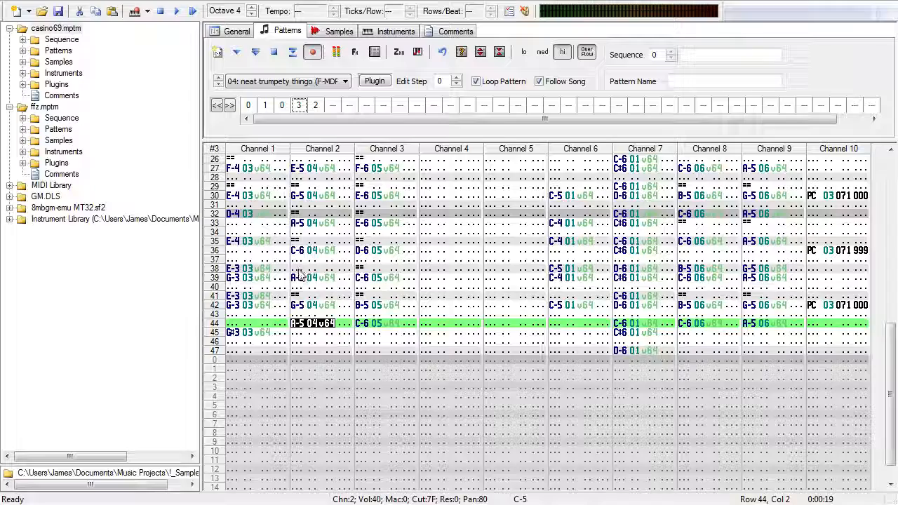
Step: Play the pattern, and shift Channel 2's A-5 to row 32 and a note-off to row 33, keeping C-6 at row 36
left_click(257, 53)
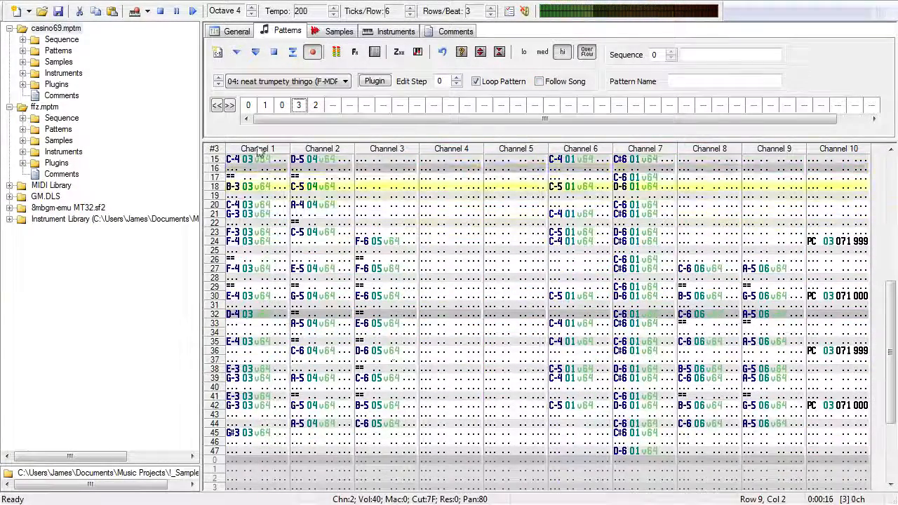
left_click(274, 54)
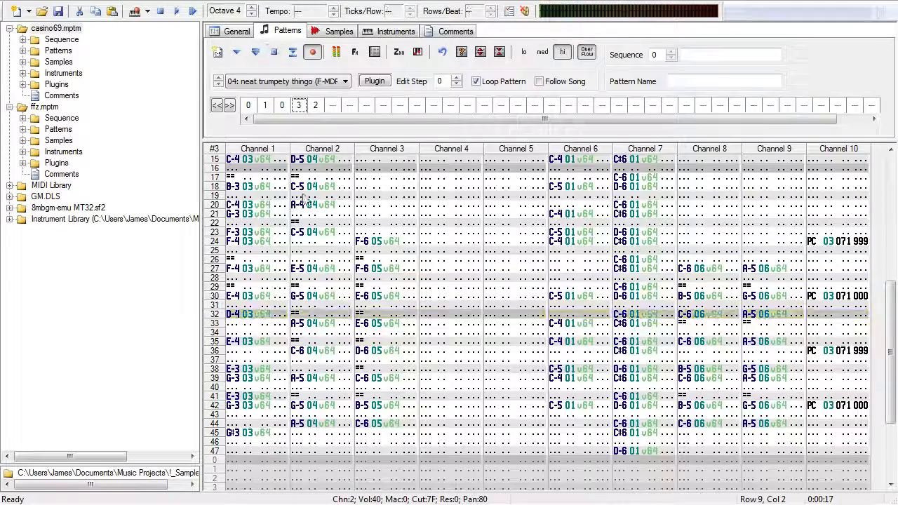
left_click(302, 315)
key("BackSpace")
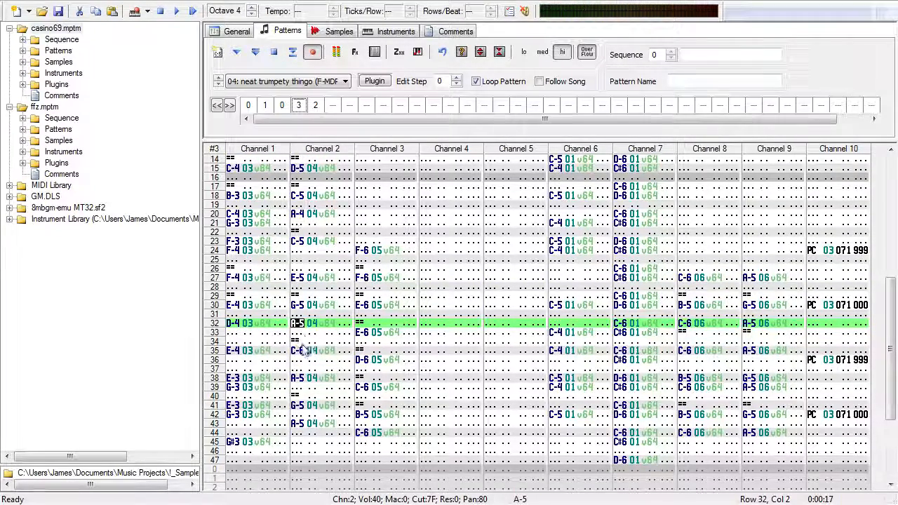
key("Down")
key("BackSpace")
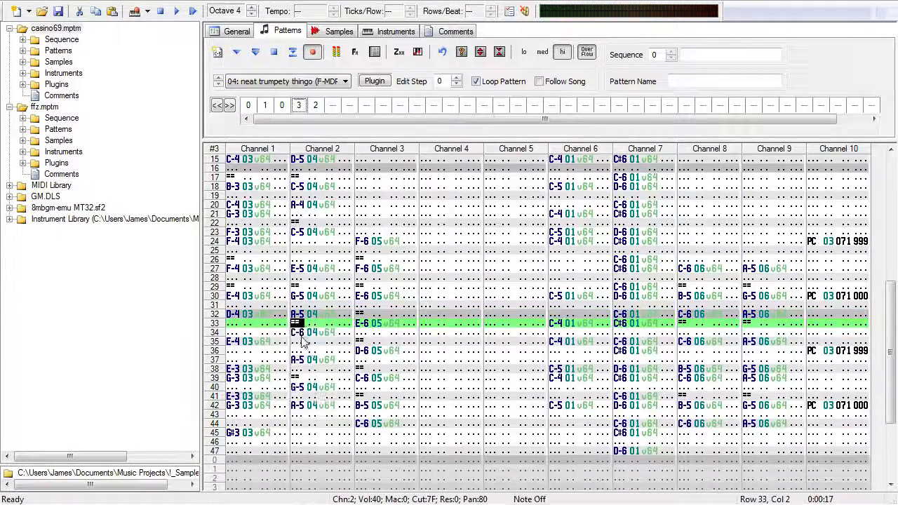
key("Down")
key("Insert")
key("Insert")
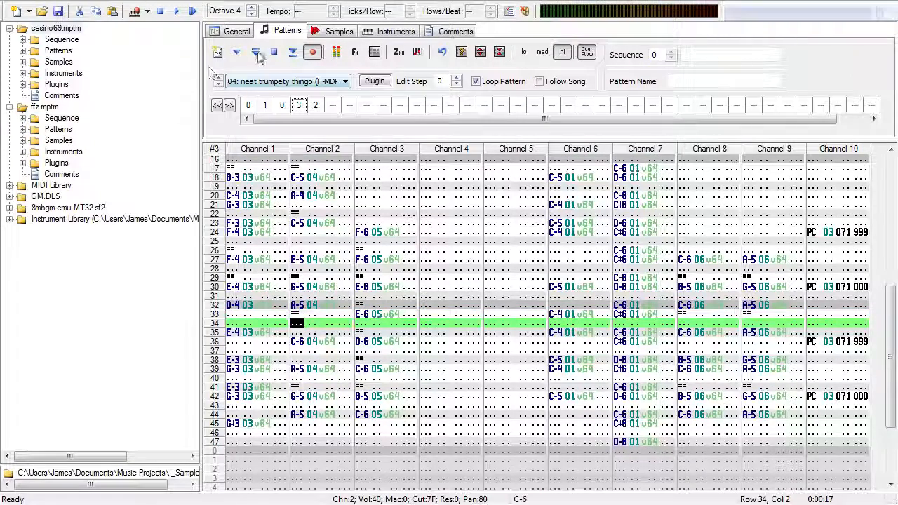
Step: Move the Channel 2 C-6 up to row 35, keep the following notes on their original rows, and play the pattern to check
left_click(257, 54)
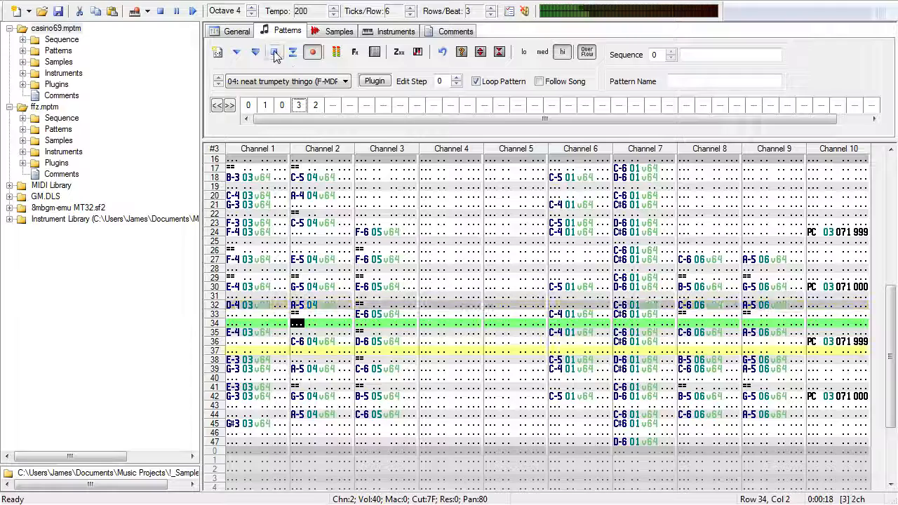
left_click(275, 54)
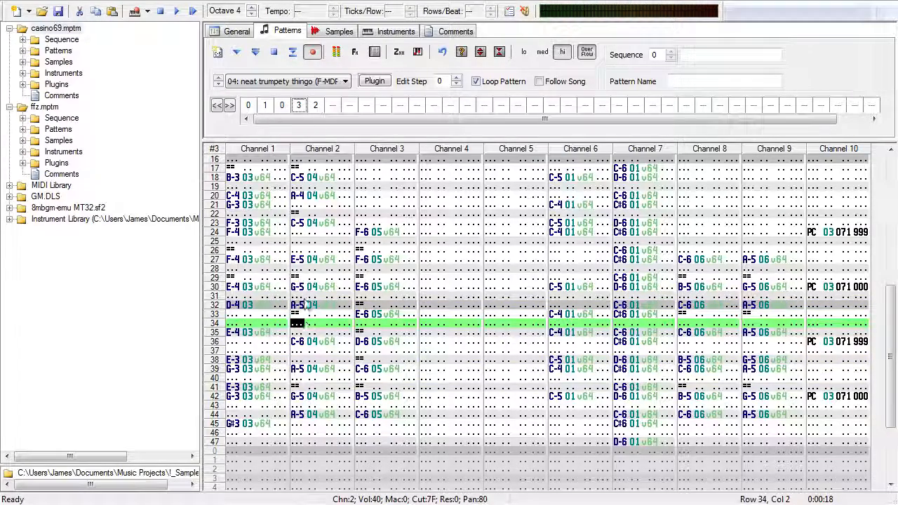
left_click(315, 342)
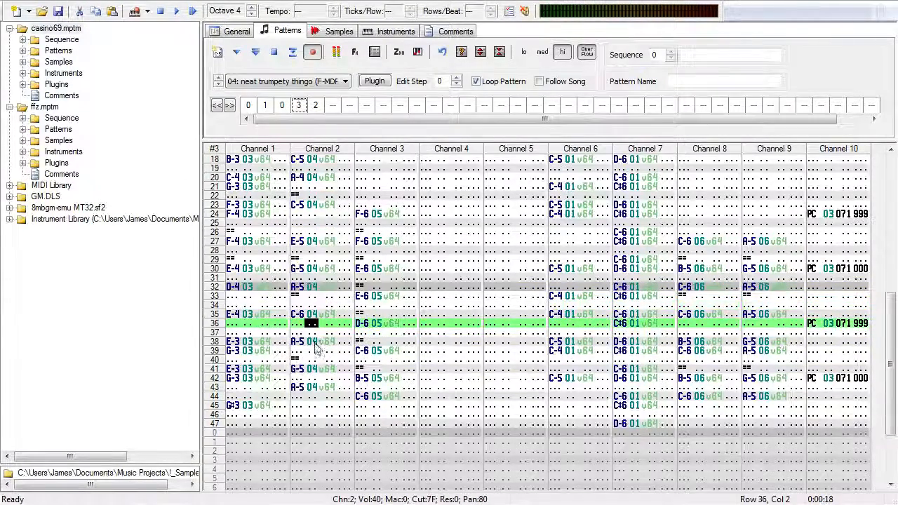
left_click(237, 53)
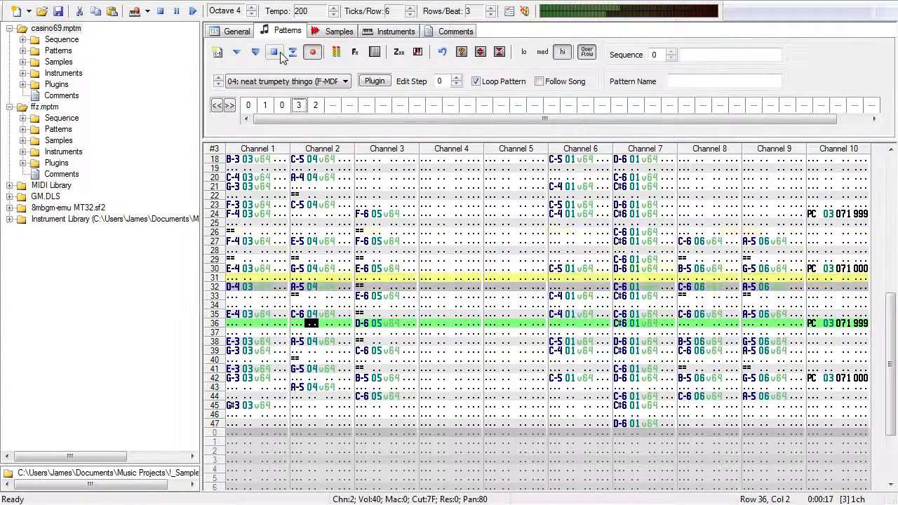
left_click(275, 53)
left_click(316, 335)
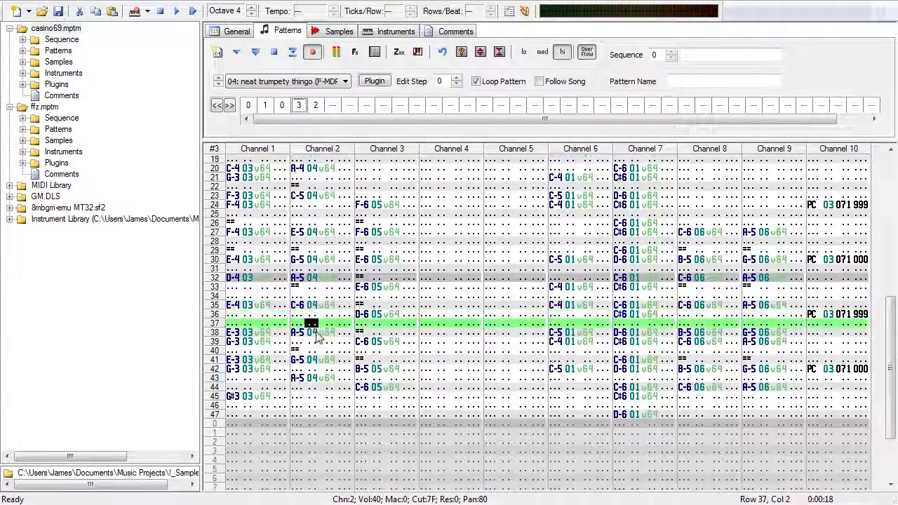
key("Insert")
left_click(274, 53)
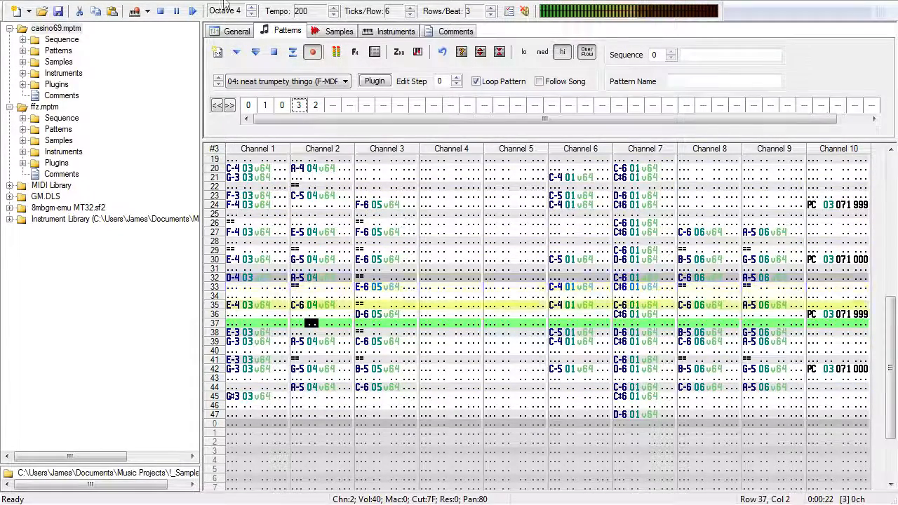
left_click(160, 11)
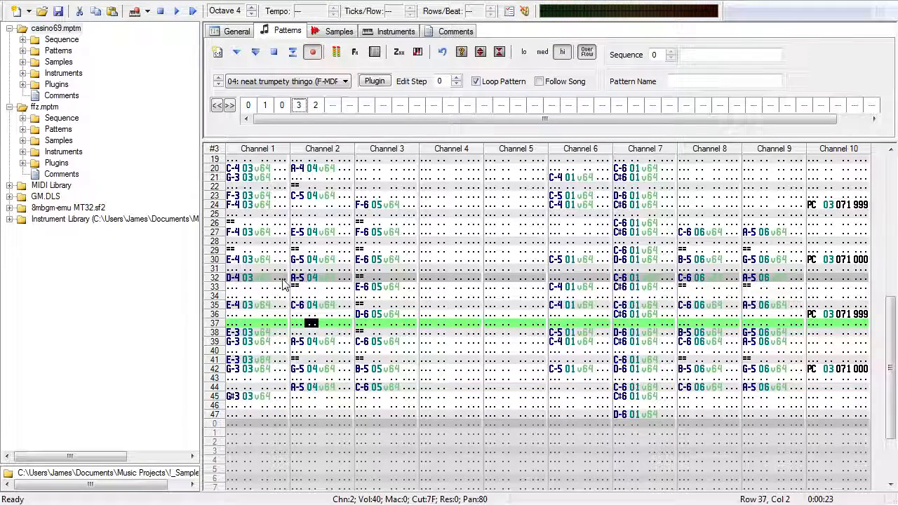
Step: Open the empty pattern 2 and enter F-4 with instrument 03 (mystic bass zone) at row 0 of Channel 1
left_click(316, 105)
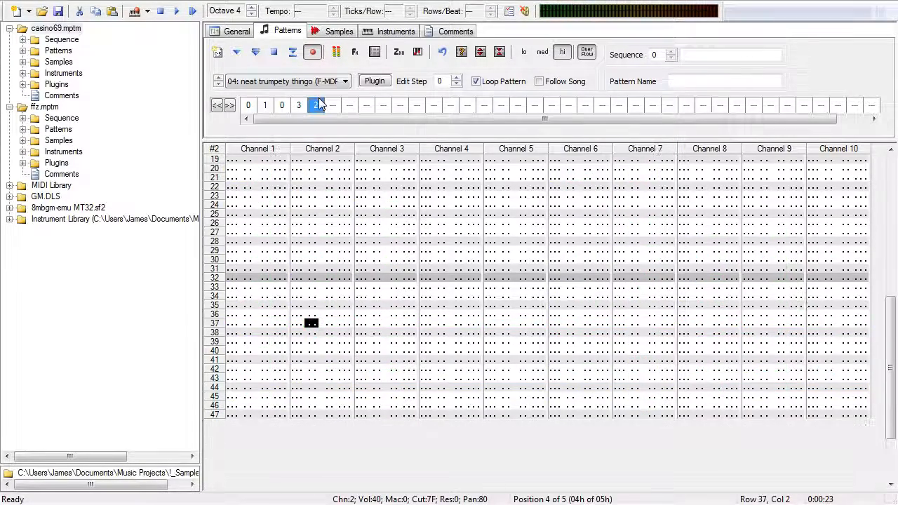
left_click(240, 214)
left_click(235, 197)
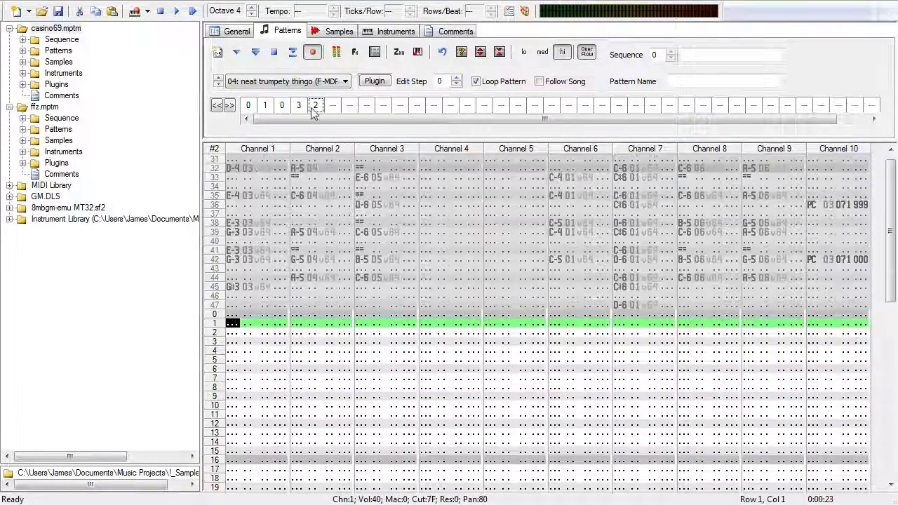
left_click(333, 80)
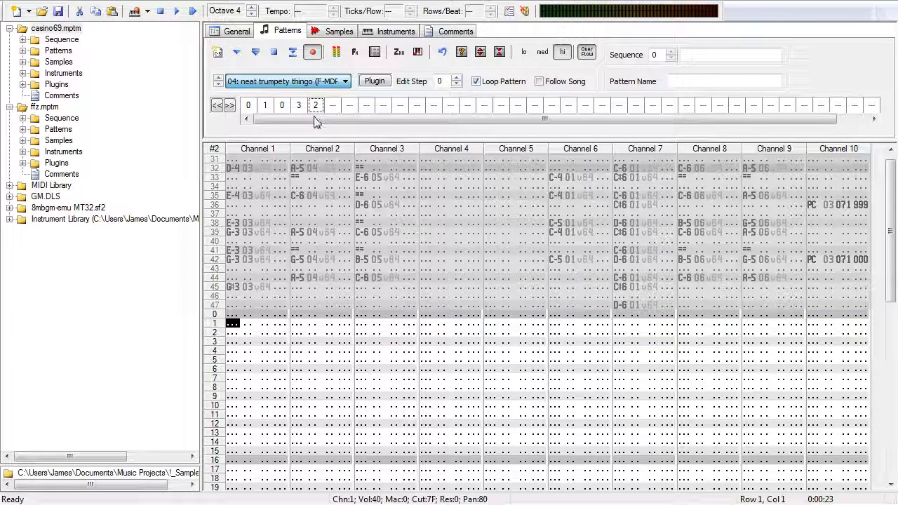
left_click(314, 119)
left_click(233, 314)
key("h")
key("y")
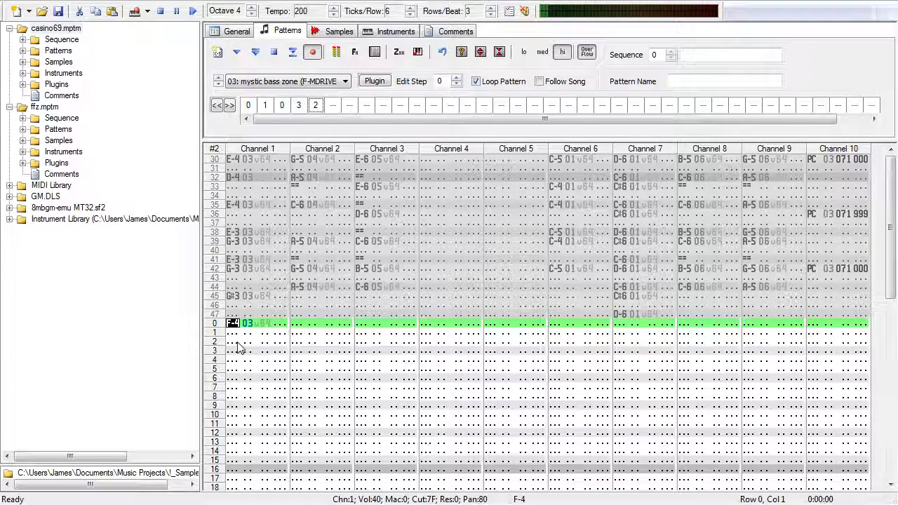
Step: Lower the Channel 1 note at row 0 to F-3, and enter F-3 at row 5 and D-3 at row 6
key("KP_Divide")
key("y")
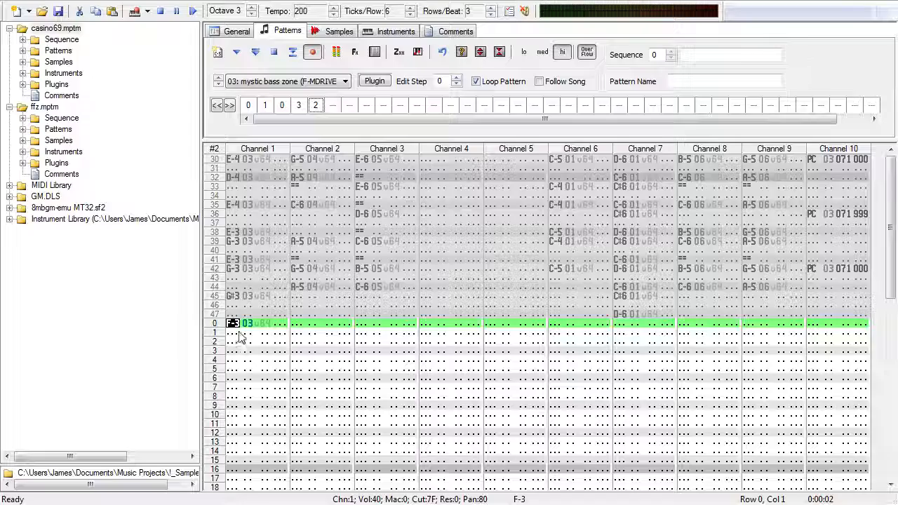
key("Down")
key("Down")
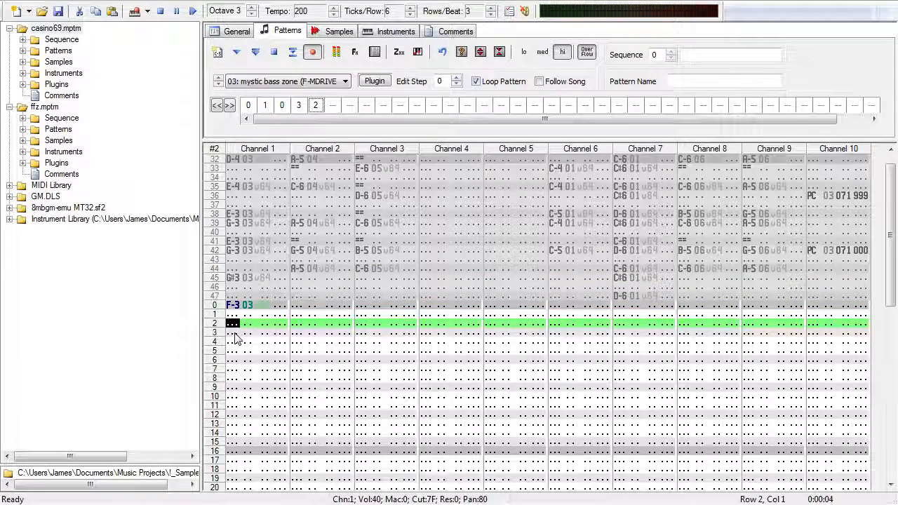
key("Down")
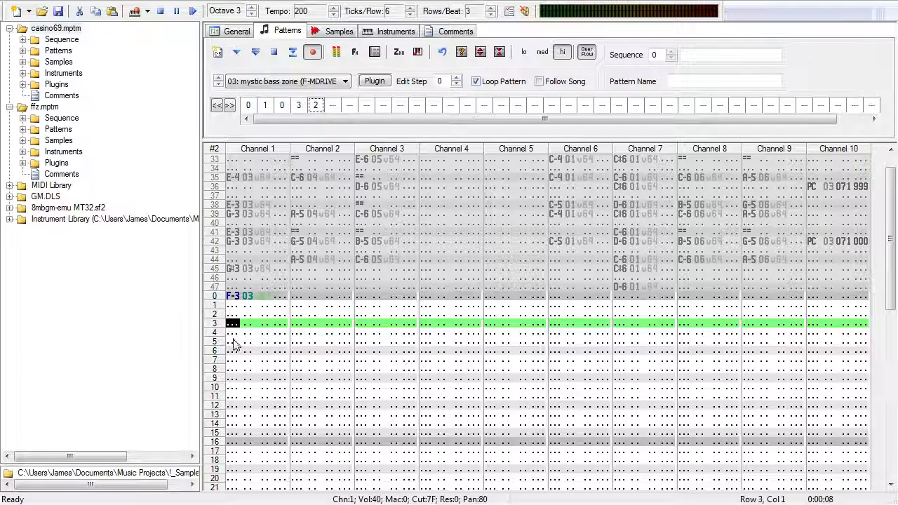
key("Down")
key("Down")
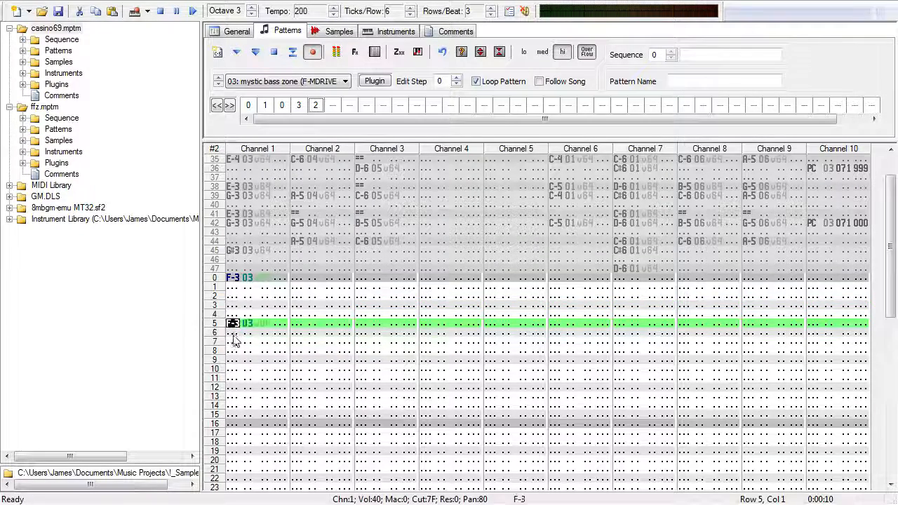
key("Down")
key("z")
key("s")
key("x")
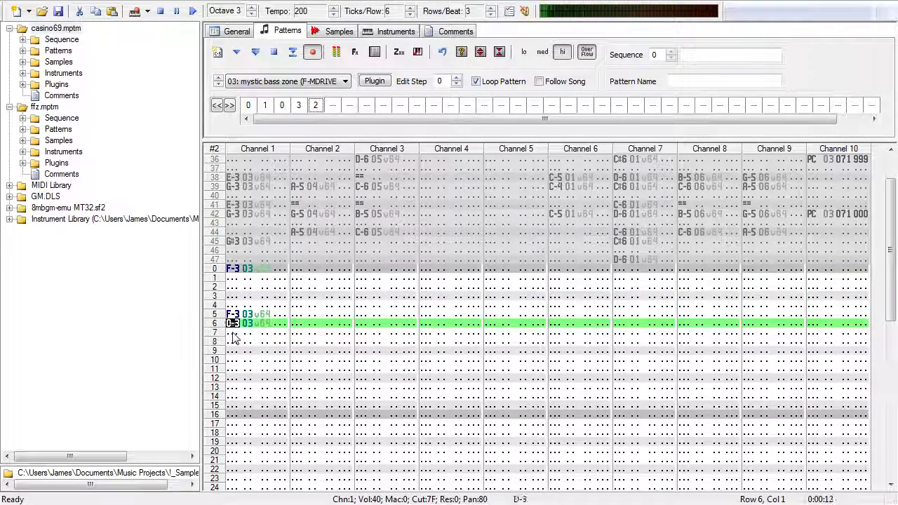
Step: Play the pattern, and shift the later Channel 1 notes up one row so F-3 sits at row 4 and D-3 at row 5
left_click(259, 55)
key("BackSpace")
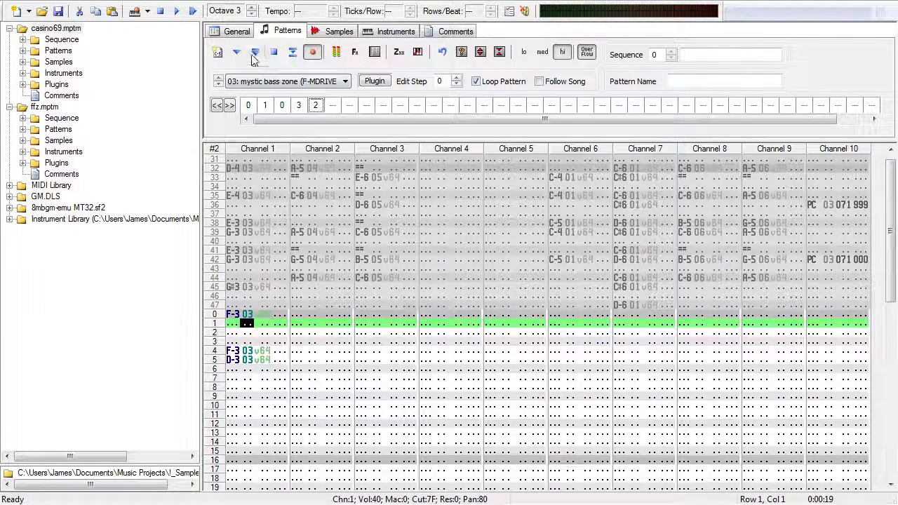
left_click(254, 54)
left_click(275, 56)
left_click(231, 368)
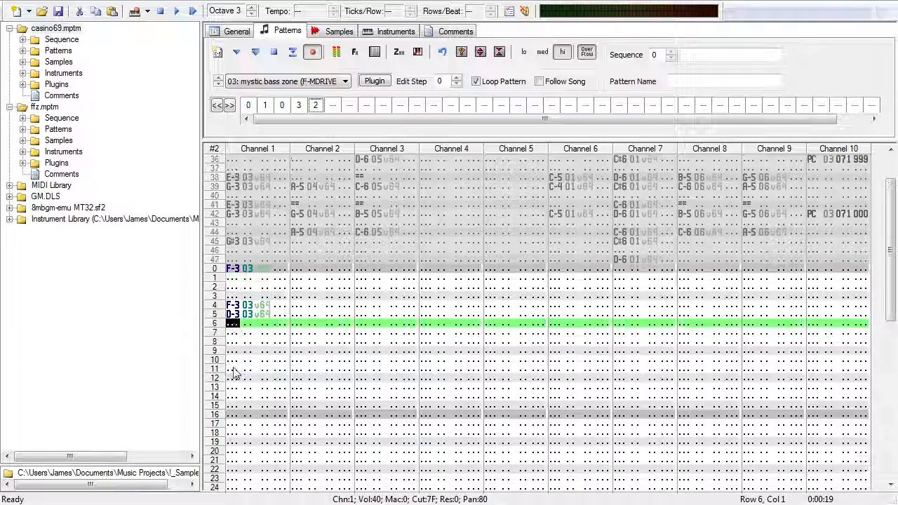
Step: Enter D#3 at row 8 of Channel 1, with note-offs at rows 7 and 10
left_click(236, 336)
key("=")
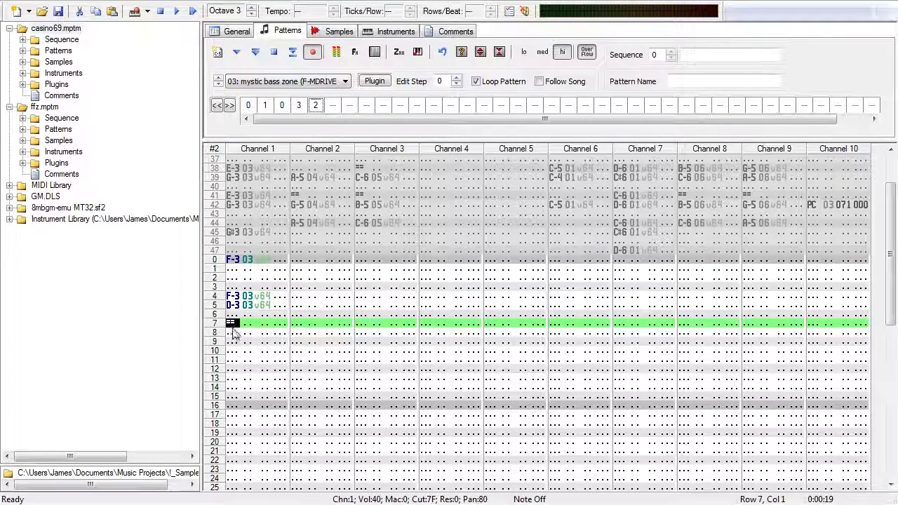
left_click(235, 336)
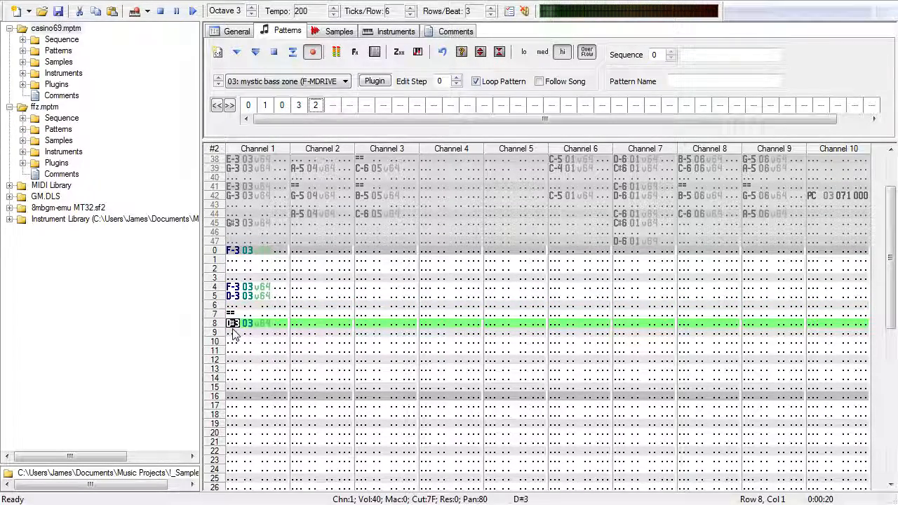
left_click(238, 343)
key("=")
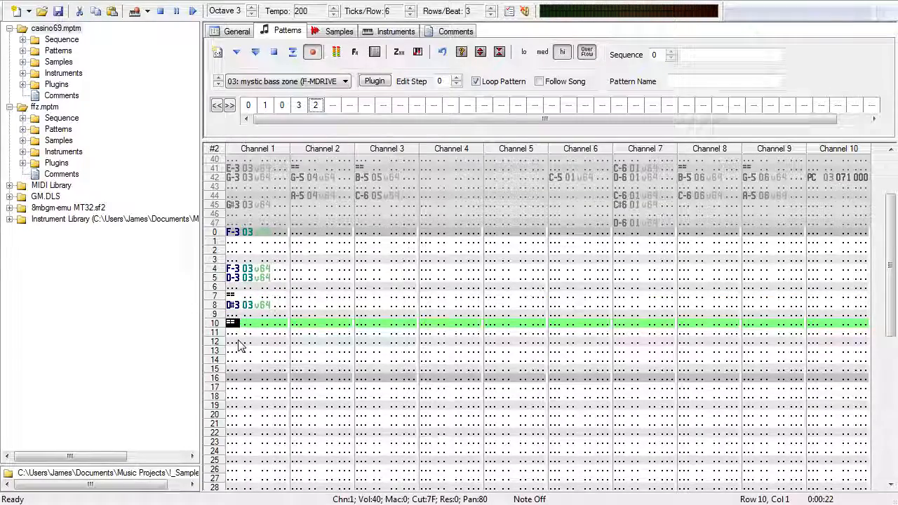
Step: Enter E-3 at row 11 of Channel 1 and end it with a note-off at row 13
key("Down")
key("t")
key("Down")
key("Down")
key("=")
key("Down")
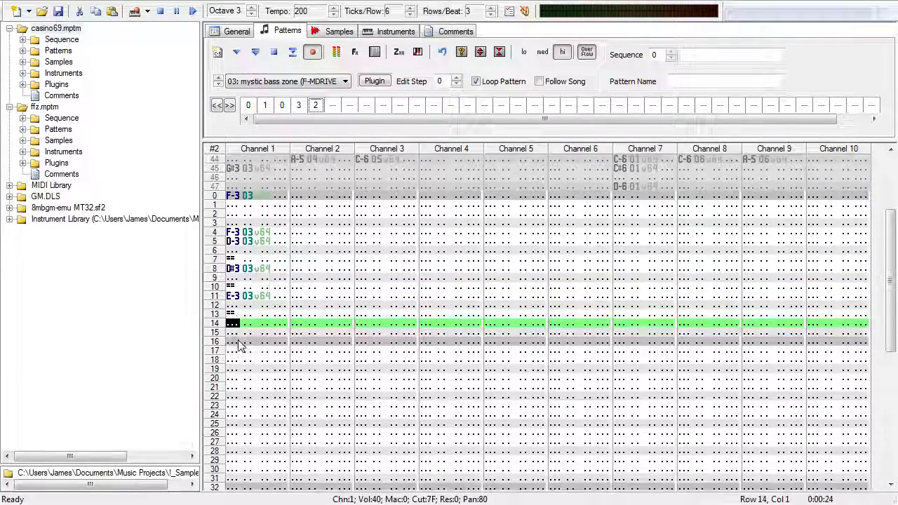
Step: Add G-3 at row 14 of Channel 1 with a note-off at row 16
key("i")
key("Down")
key("Down")
key("=")
key("Down")
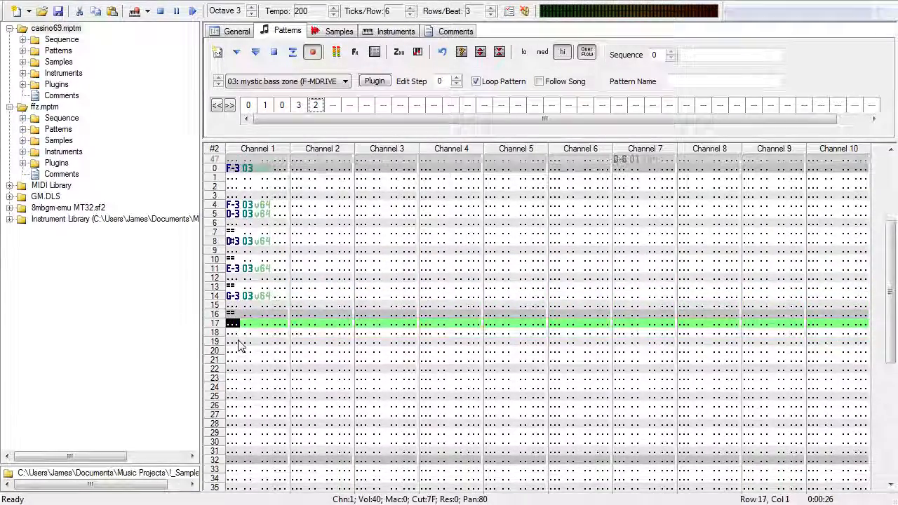
Step: Continue the Channel 1 bass with E-3 at row 17, a note-off at row 19 and D-3 at row 20
key("5")
key("Down")
key("Down")
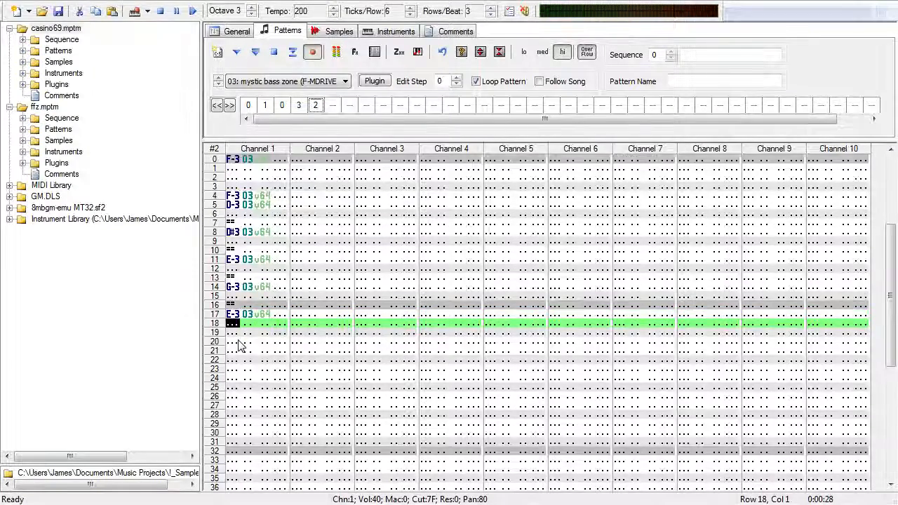
key("=")
key("Down")
key("w")
key("w")
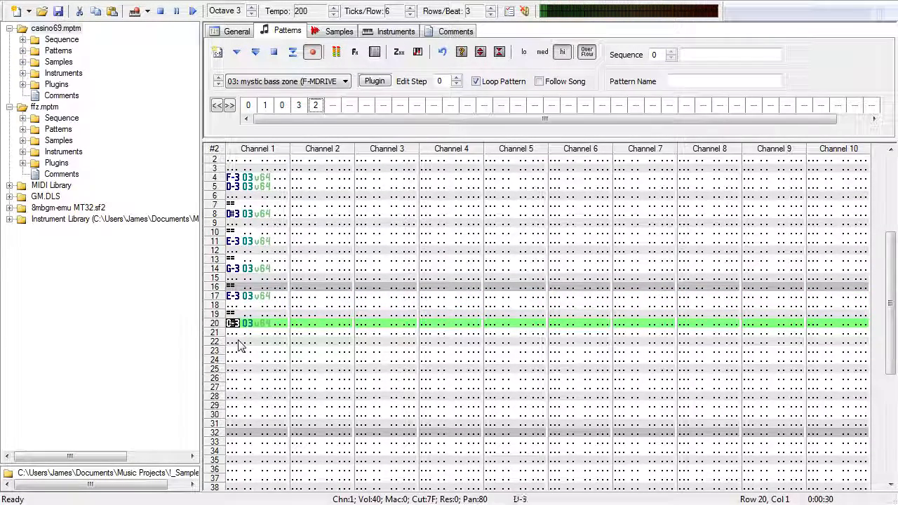
Step: Enter E-3 at row 22, G-3 at row 23 and A-2 at row 24 of Channel 1
key("Down")
key("Down")
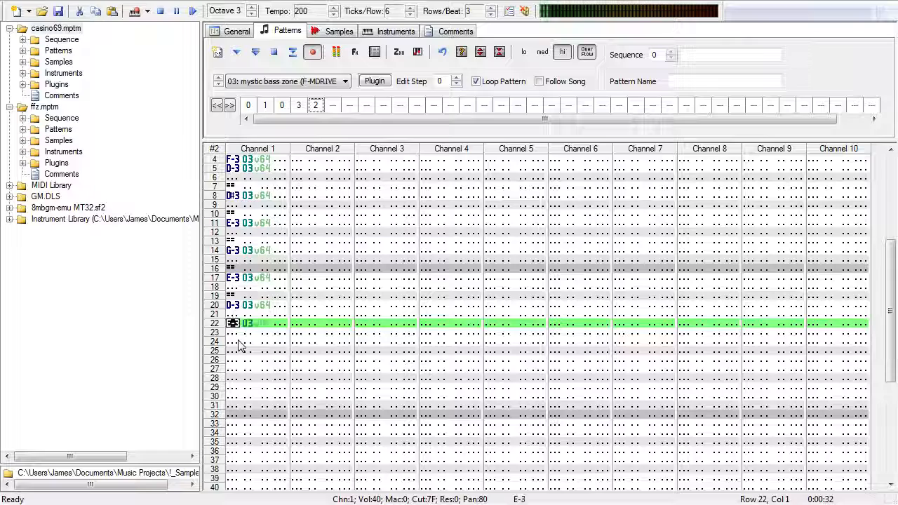
key("Down")
key("5")
key("t")
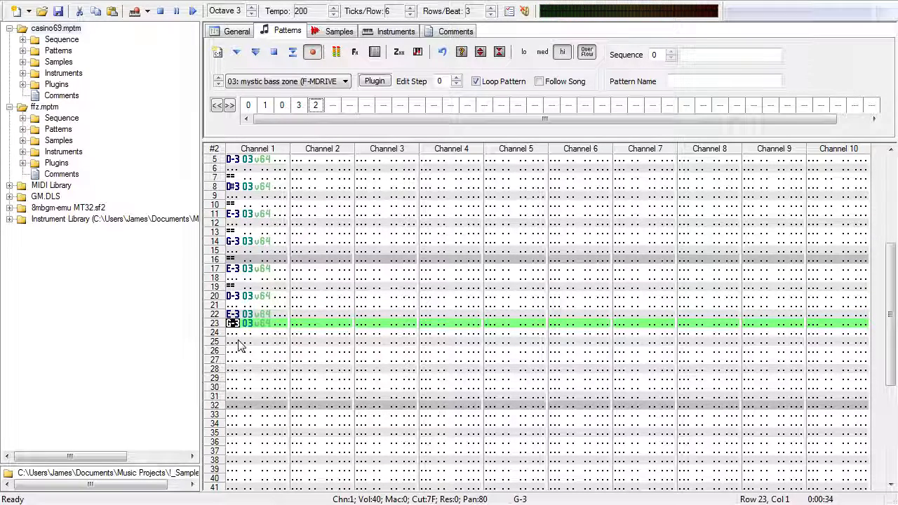
key("Down")
key("6")
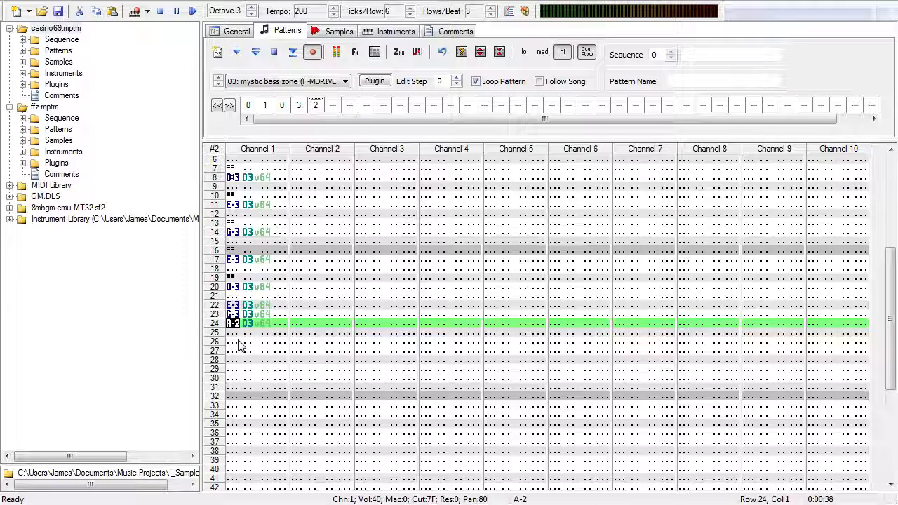
Step: Raise the Channel 1 notes to E-3 at row 8 and F-3 at row 11, playing the pattern to check them
left_click(275, 52)
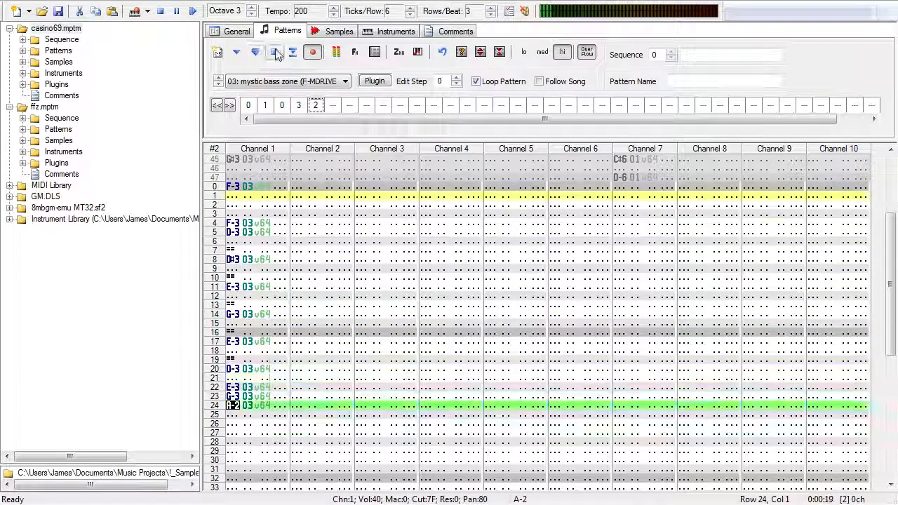
left_click(276, 52)
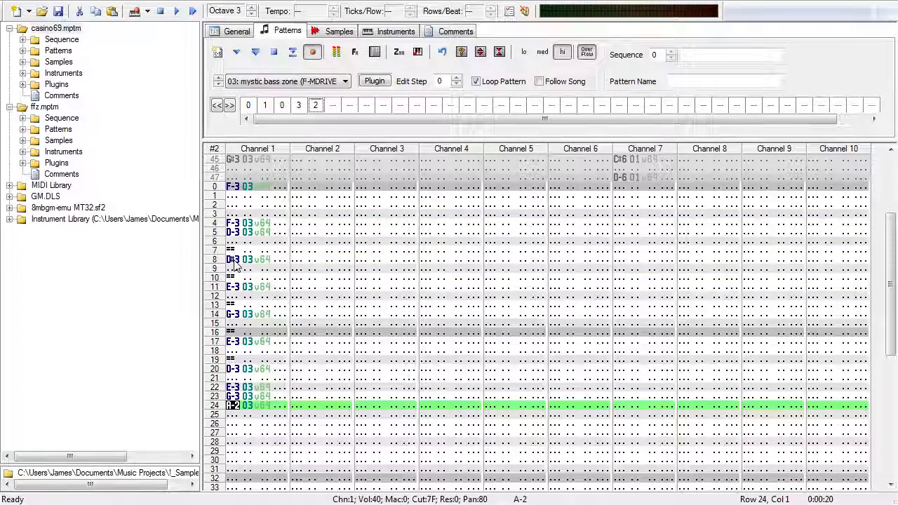
left_click(232, 286)
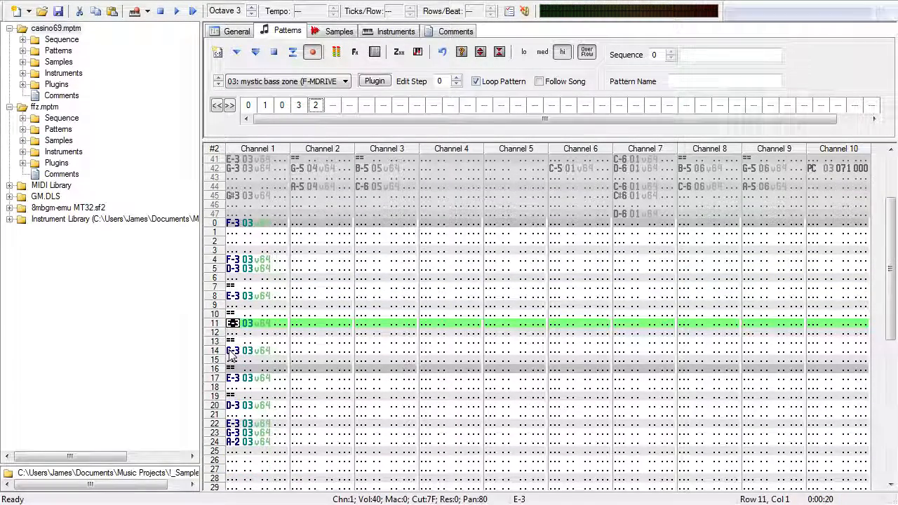
key("t")
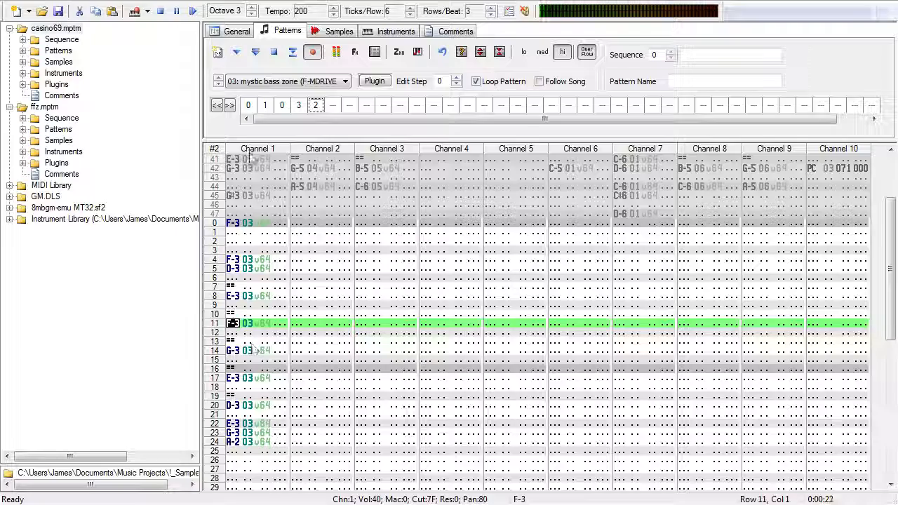
left_click(275, 54)
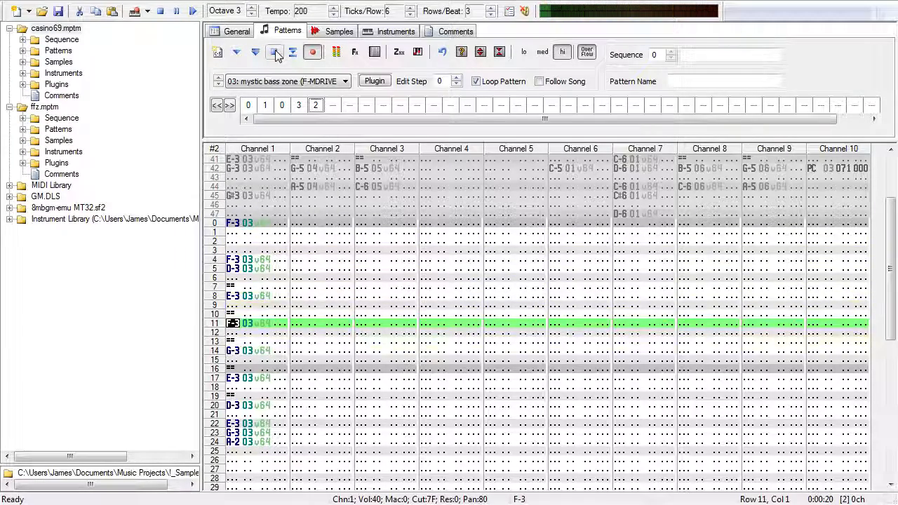
left_click(275, 53)
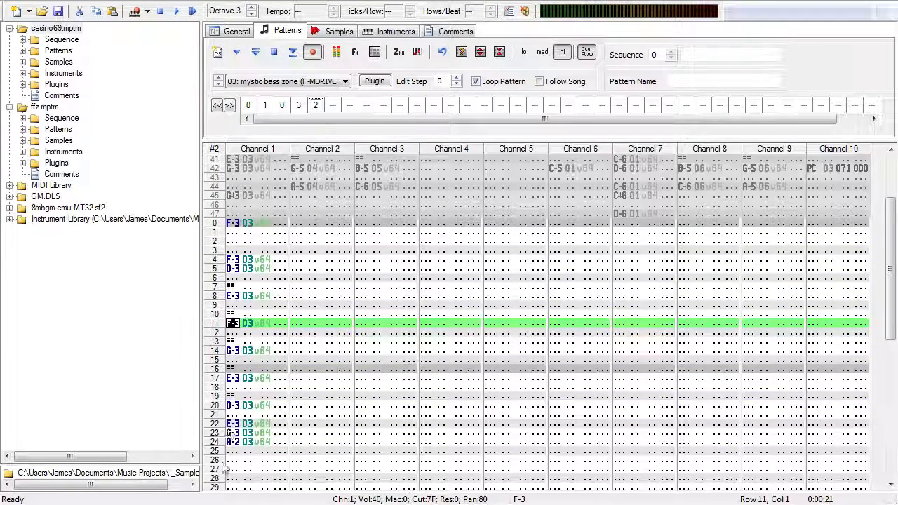
Step: Clear the A-2 at row 24 of Channel 1 and enter A-3 at row 25
left_click(234, 444)
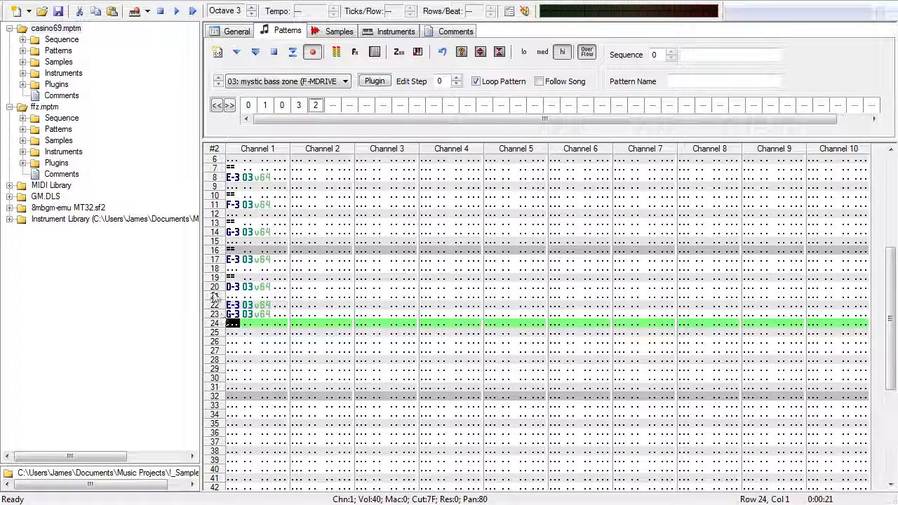
left_click(234, 333)
key("d")
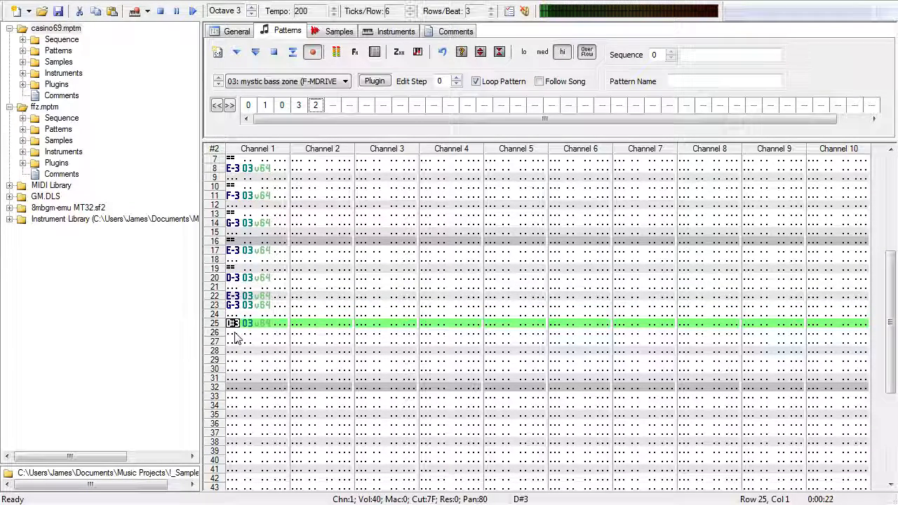
key("i")
key("o")
key("p")
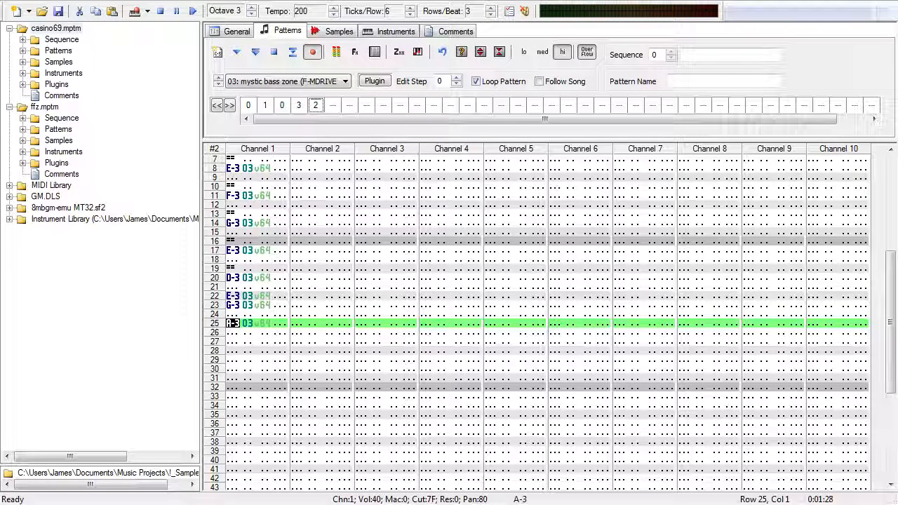
Step: Play the pattern to check the bass line, and enter another A-3 at row 28 of Channel 1
left_click(274, 53)
scroll(275, 55, "up", 1)
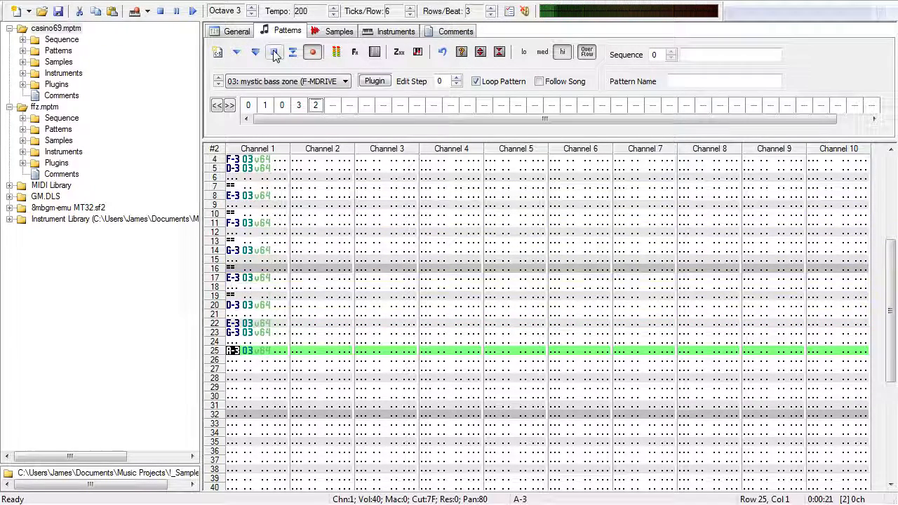
left_click(274, 54)
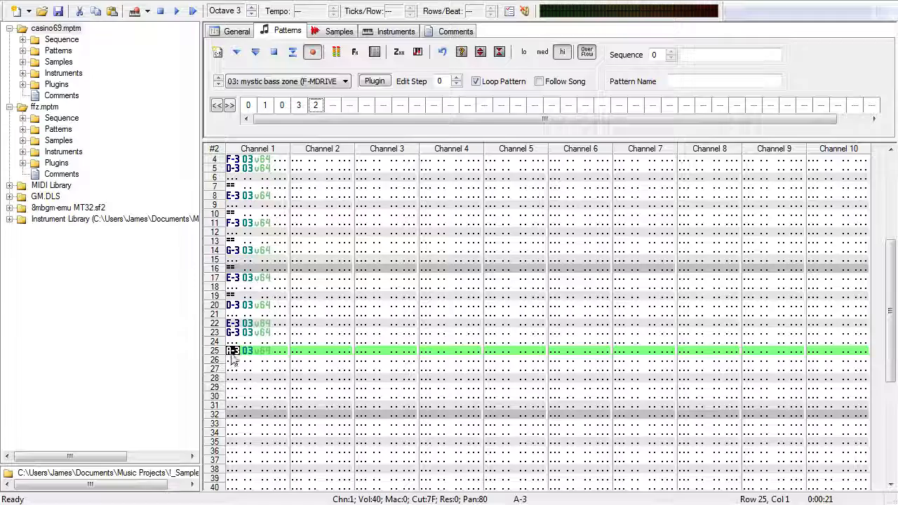
key("F5")
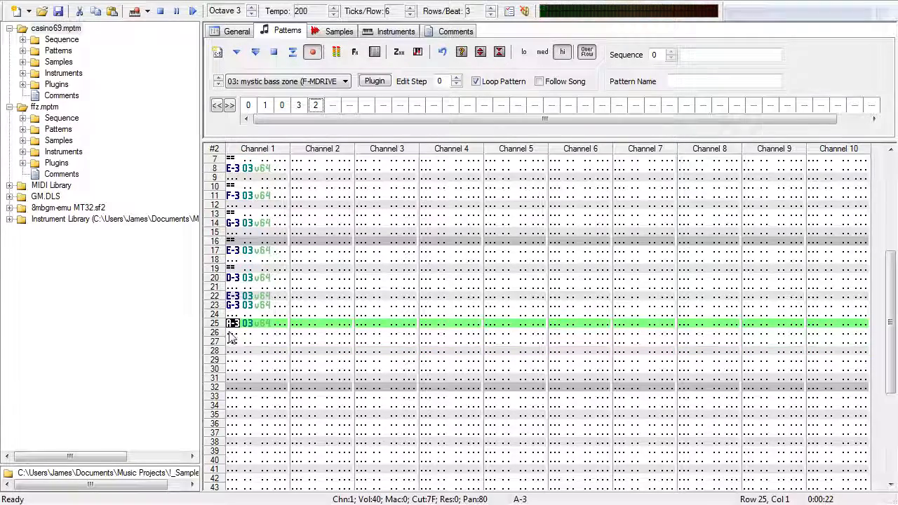
scroll(231, 421, "up", 2)
scroll(232, 450, "down", 1)
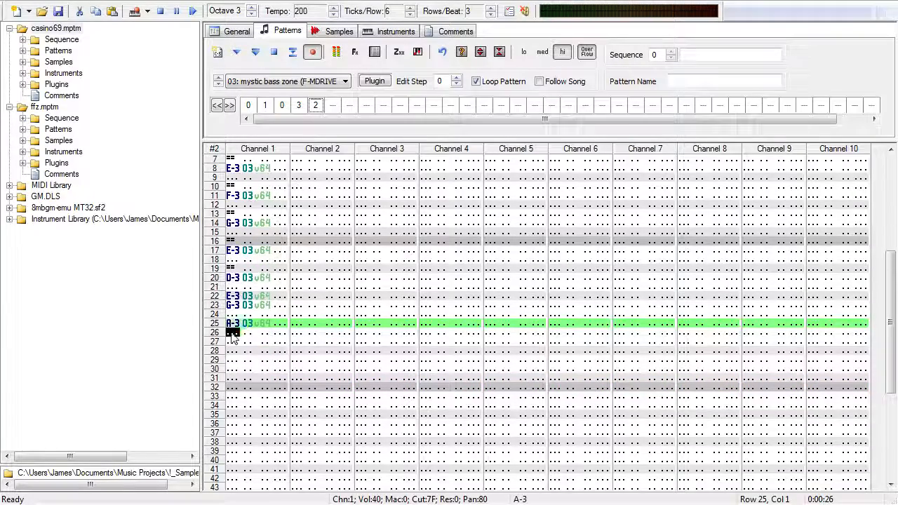
key("Down")
left_click(232, 343)
key("b")
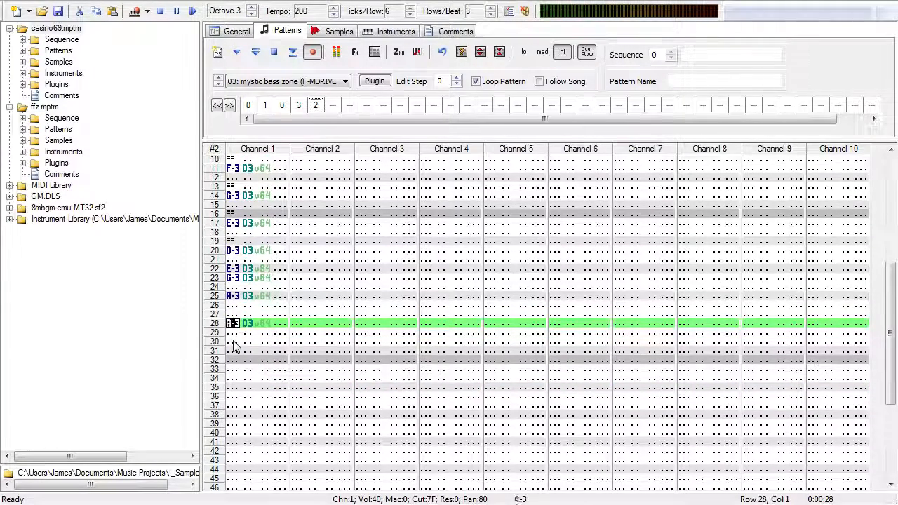
Step: Enter G-3 at row 31 of Channel 1, with note-offs at rows 30 and 33
key("Down")
key("Down")
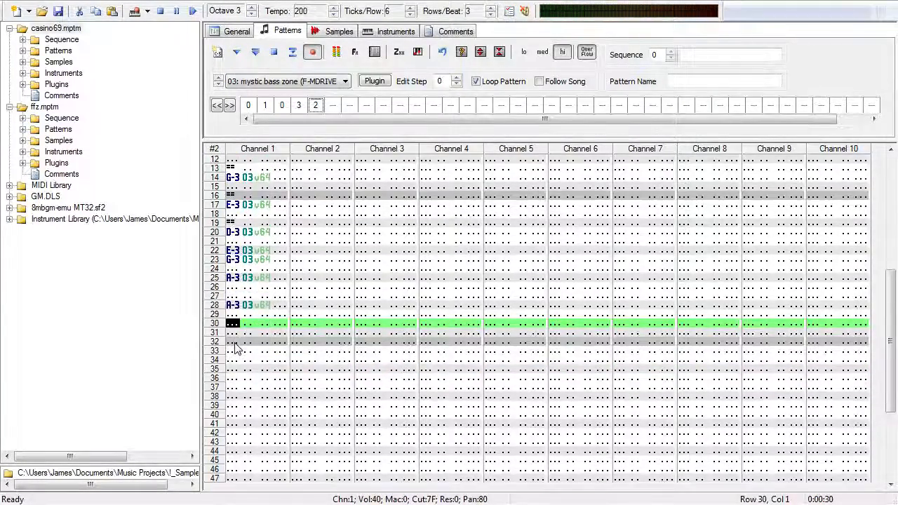
key("equal")
key("Down")
key("Down")
key("Down")
key("equal")
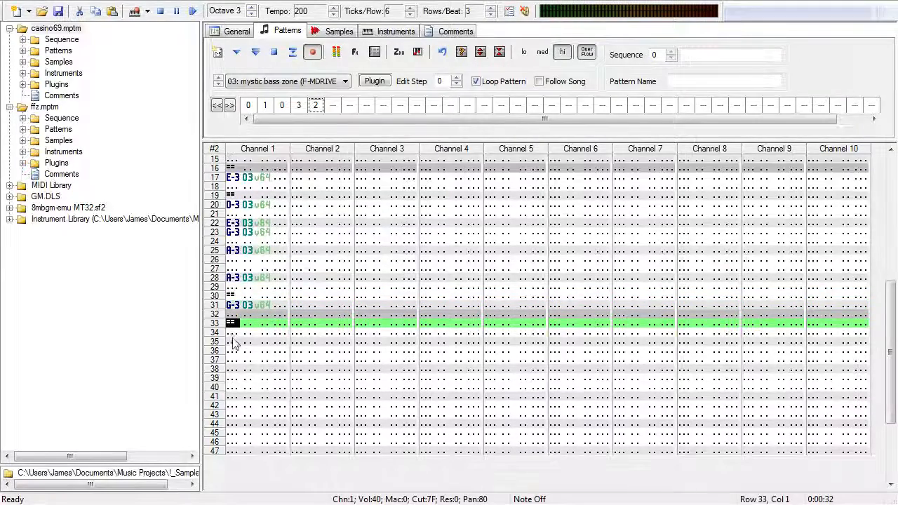
Step: Continue the Channel 1 bass with G-3 at row 34, a note-off at row 36 and F-3 at row 37
key("Down")
key("b")
key("Down")
key("Down")
key("equal")
key("Down")
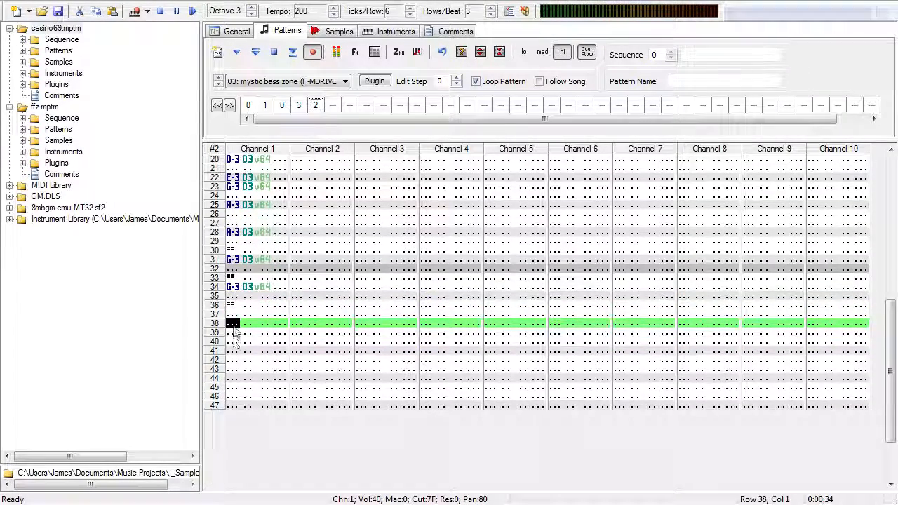
key("g")
key("v")
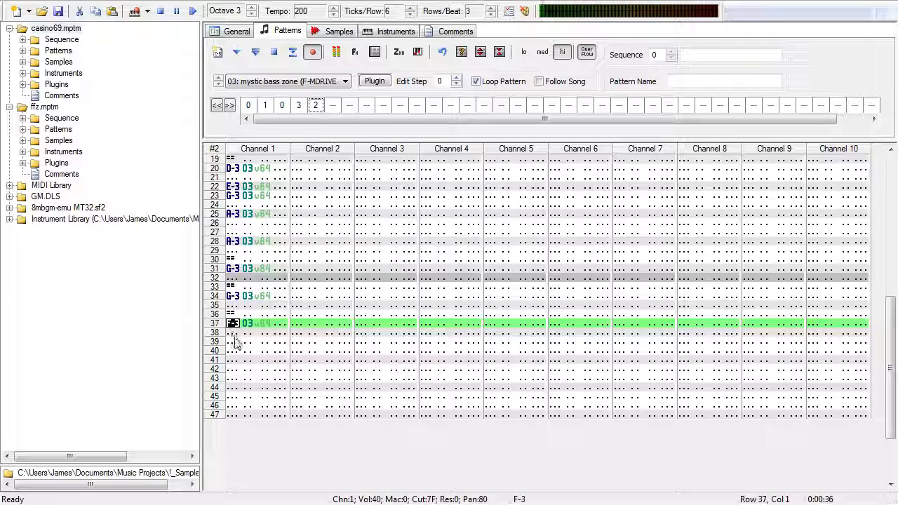
Step: Enter F-3 at row 40 of Channel 1, with note-offs at rows 39 and 42
key("Down")
key("Down")
key("equal")
key("Down")
key("v")
key("Down")
key("Down")
key("equal")
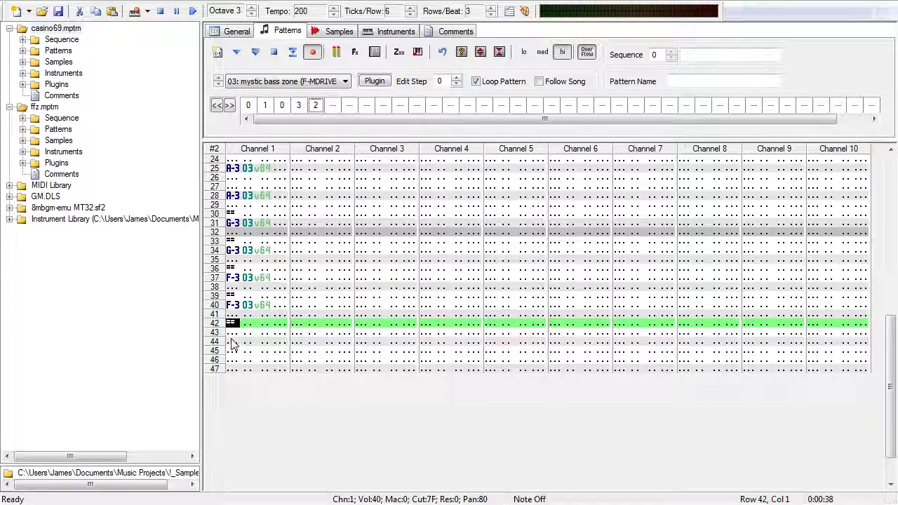
Step: Play back the bass line and insert an empty row at row 26 of Channel 1, shifting the following notes down one row
left_click(254, 54)
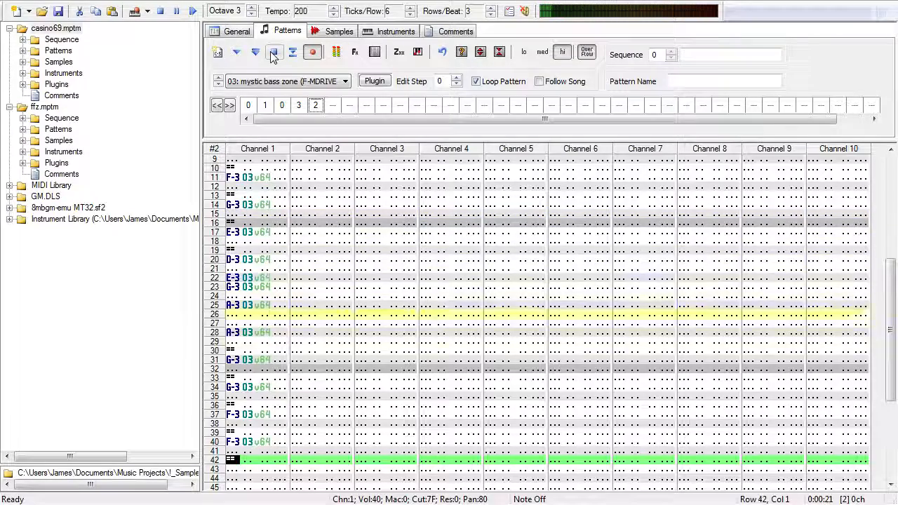
left_click(273, 54)
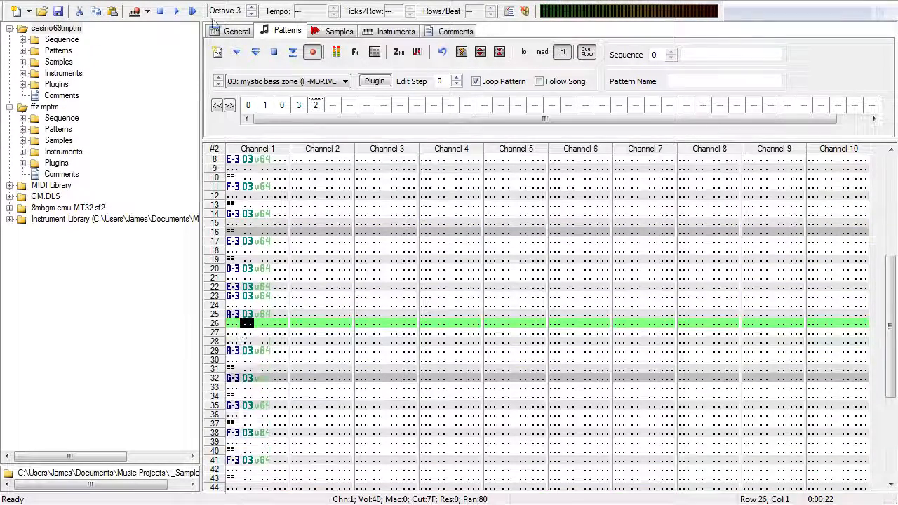
left_click(273, 54)
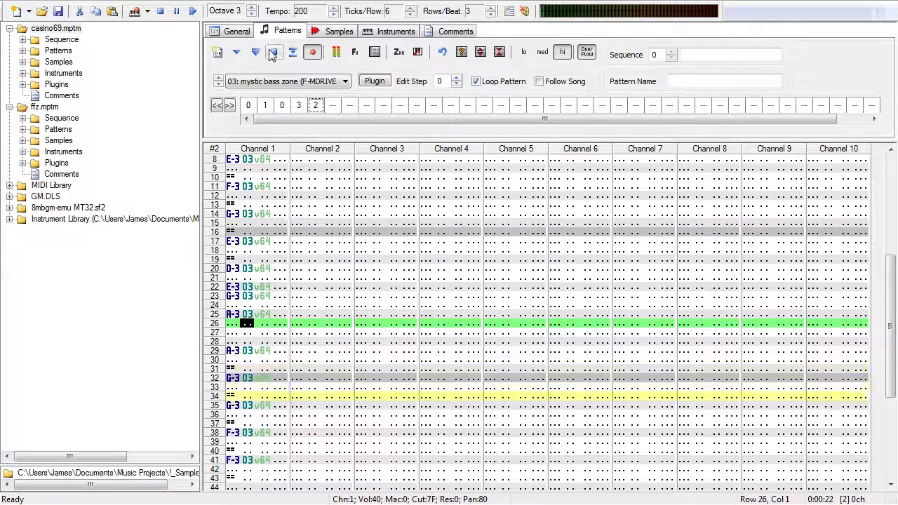
scroll(271, 52, "down", 5)
left_click(271, 52)
Step: Finish the Channel 1 bass line with E-3 at row 44 and D-3 at row 46
left_click(235, 350)
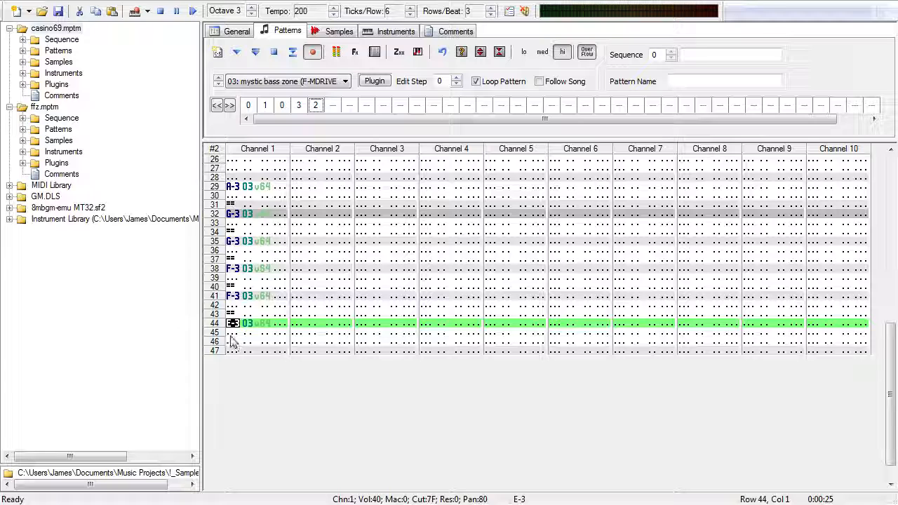
left_click(233, 342)
key("x")
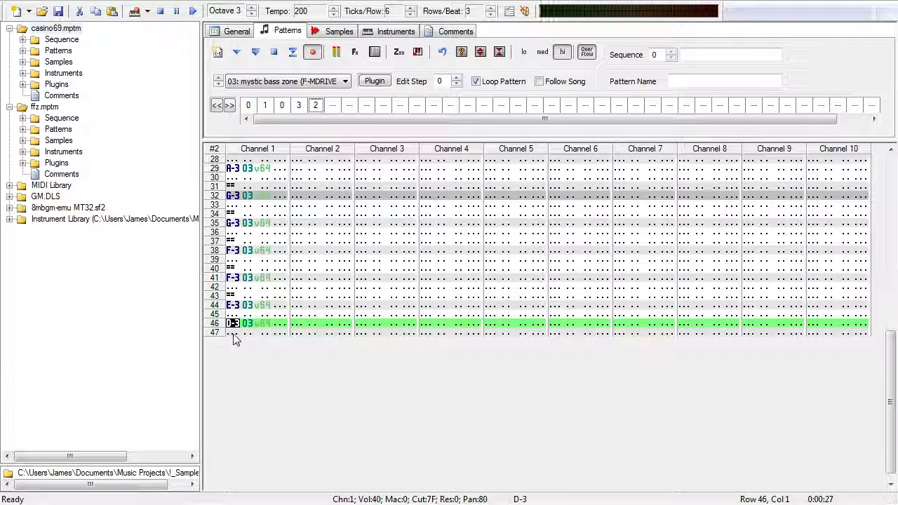
left_click(235, 334)
Step: Play back the bass line and delete row 2 in Channel 1 so the following notes move up one row
left_click(258, 56)
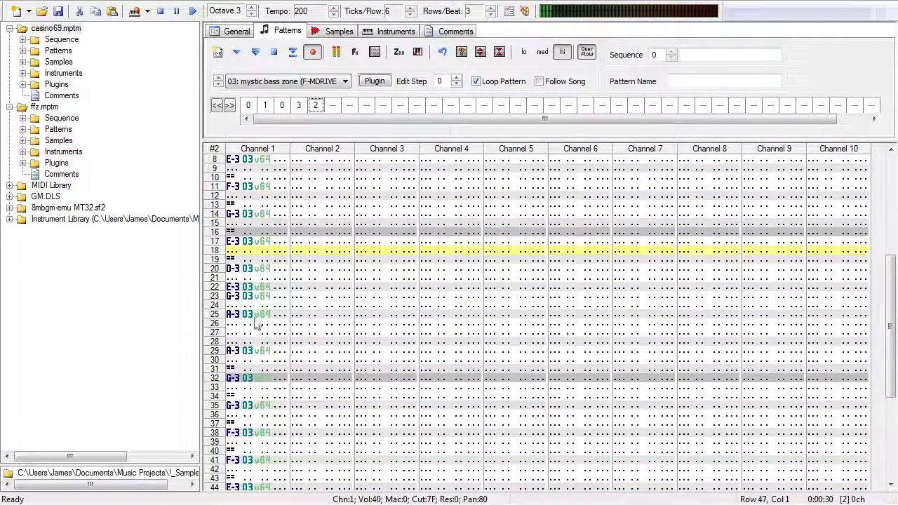
left_click(256, 323)
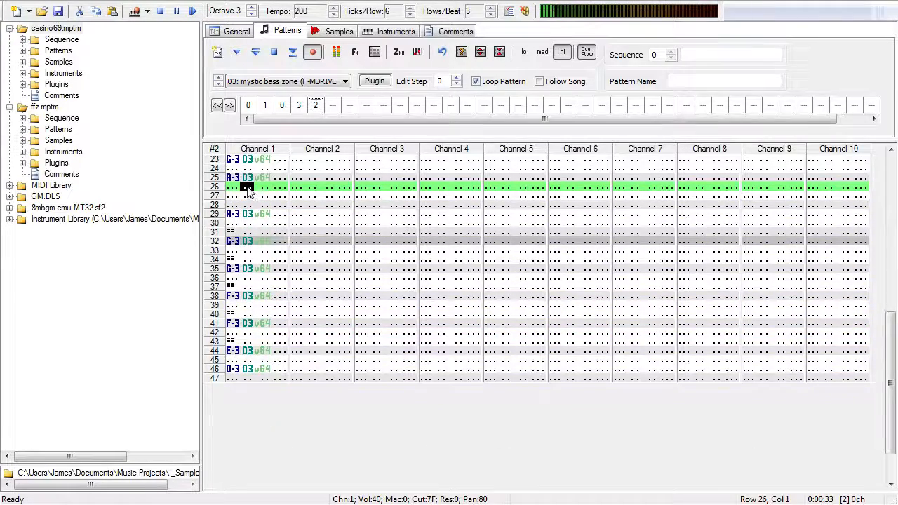
left_click(246, 359)
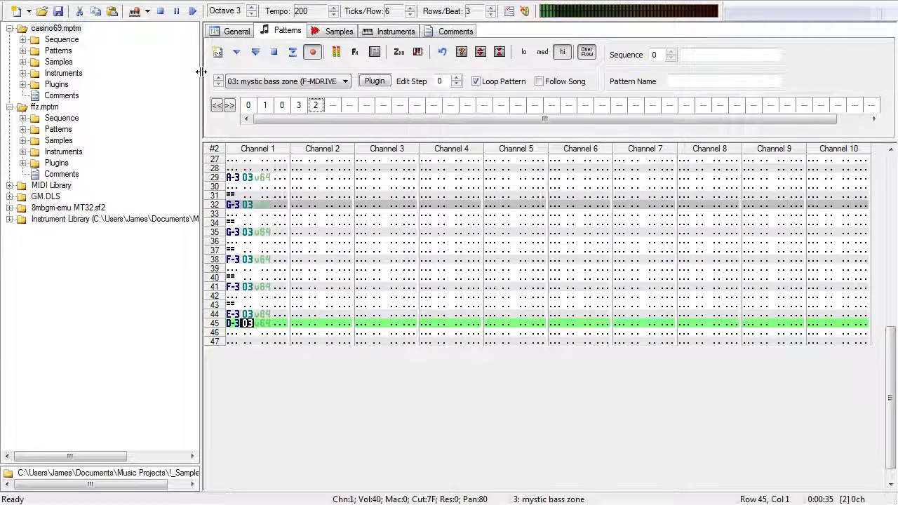
left_click(273, 59)
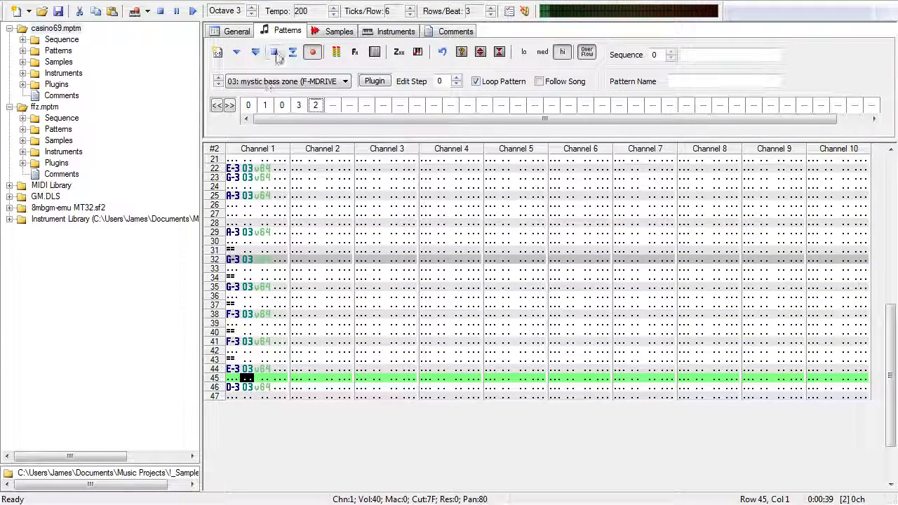
left_click(257, 53)
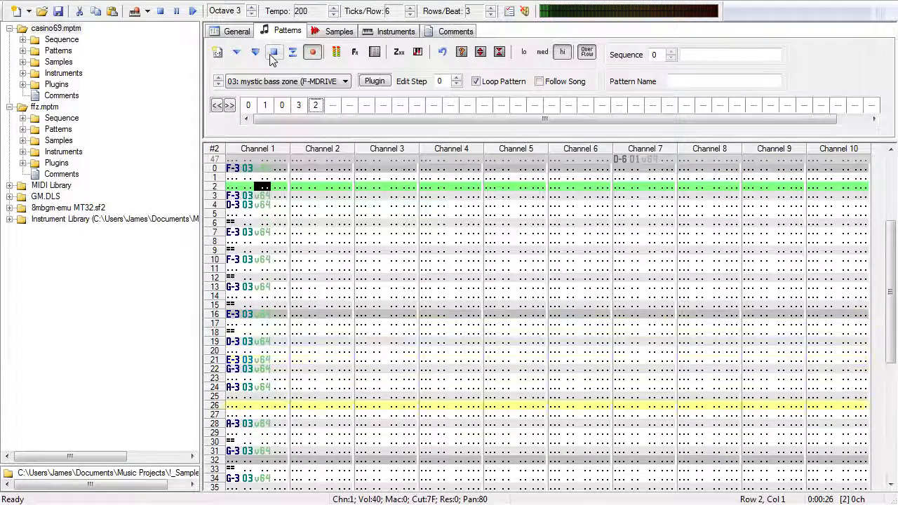
Step: Copy the Channel 6 and 7 notes from pattern 3 into pattern 2 starting at row 0, and play the result
left_click(299, 105)
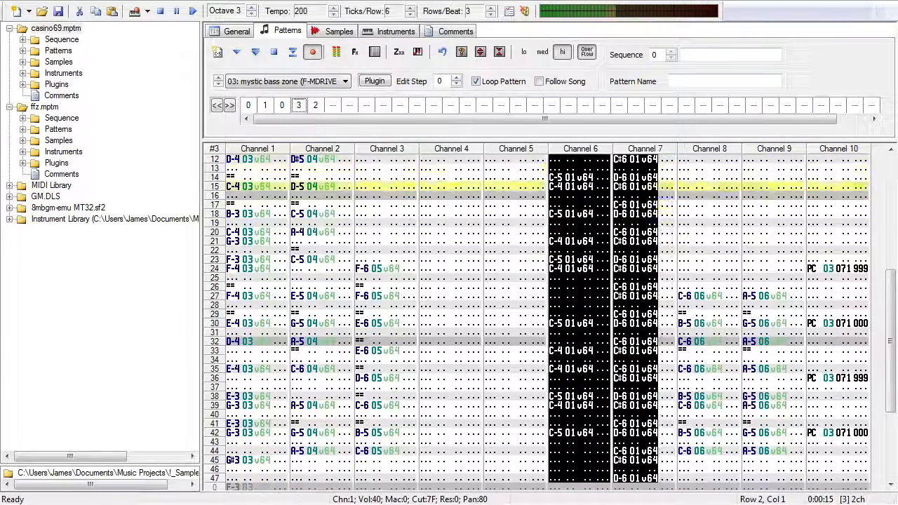
left_click(317, 105)
double_click(551, 176)
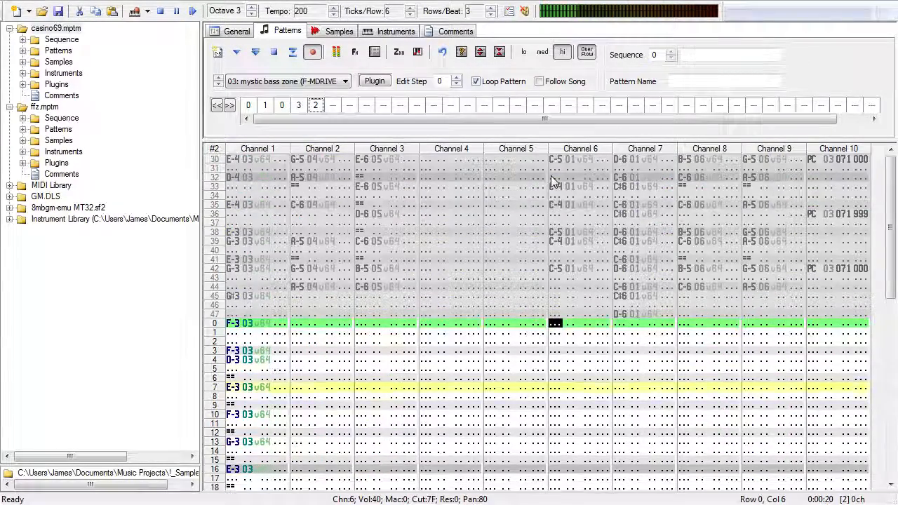
key("ctrl+v")
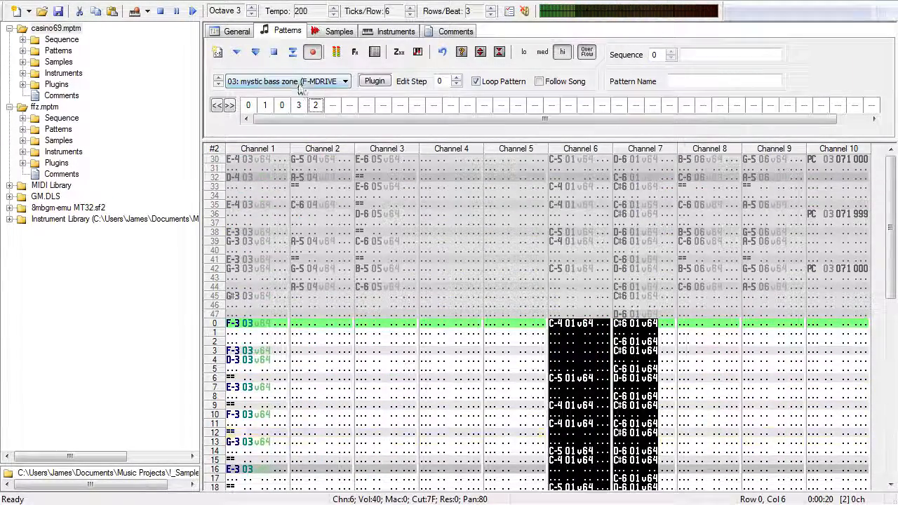
left_click(259, 58)
left_click(275, 55)
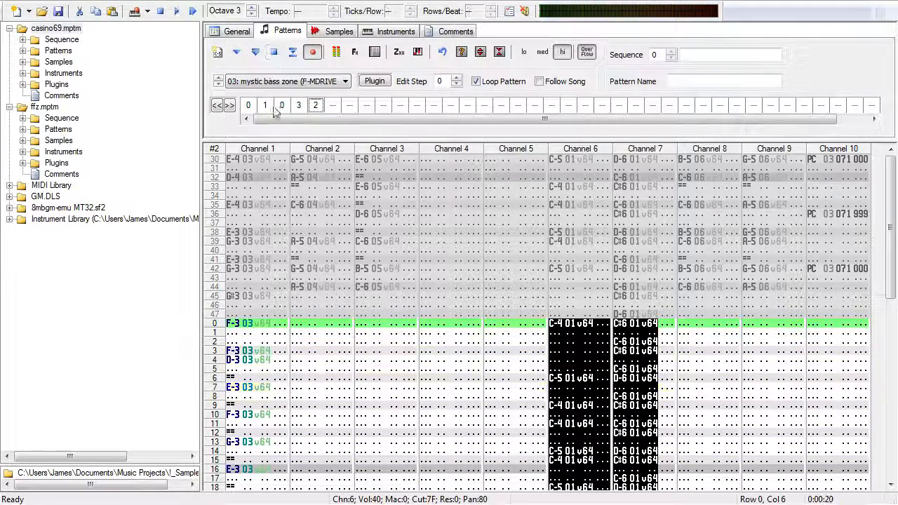
Step: Insert an empty row at row 2 of Channel 1 and delete the F-3 at row 0, pulling the notes below up one row
left_click(235, 342)
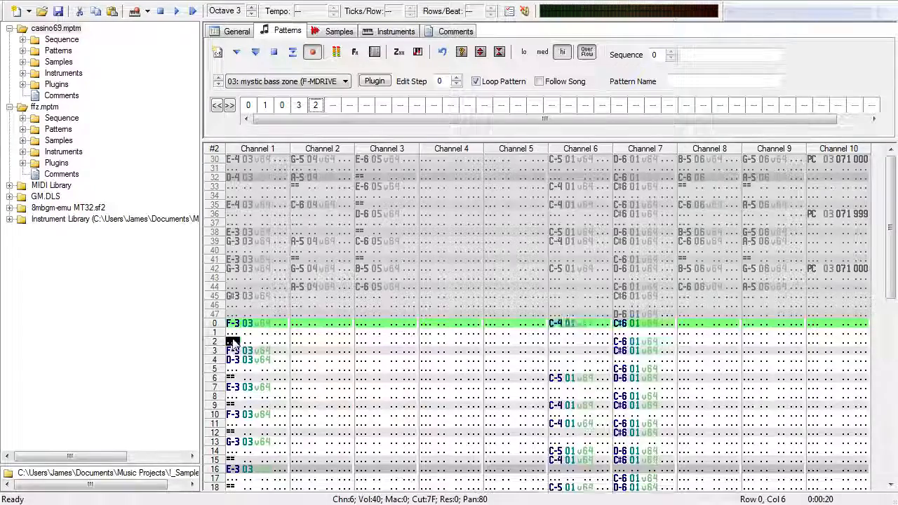
left_click(271, 56)
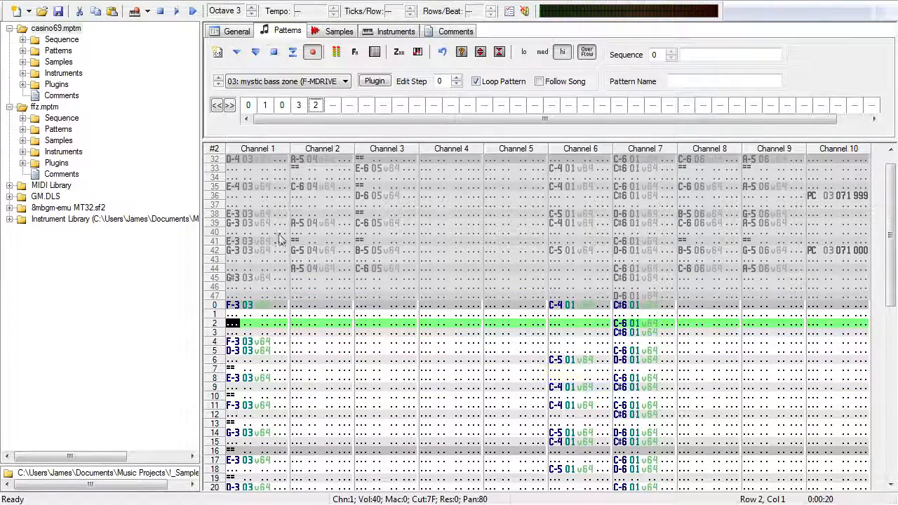
left_click(236, 306)
key("BackSpace")
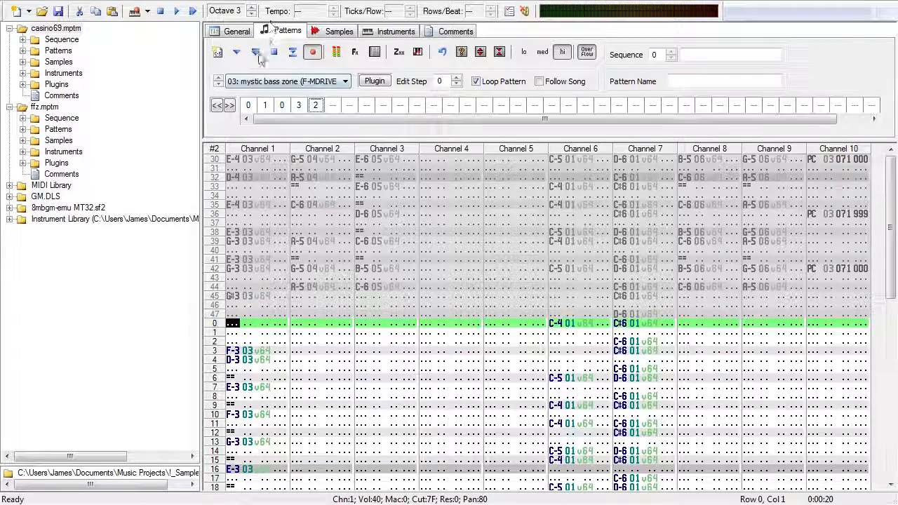
Step: Delete the empty row 0 of Channel 1 to move the bass line up another row, playing the pattern to check its timing
left_click(256, 55)
left_click(274, 54)
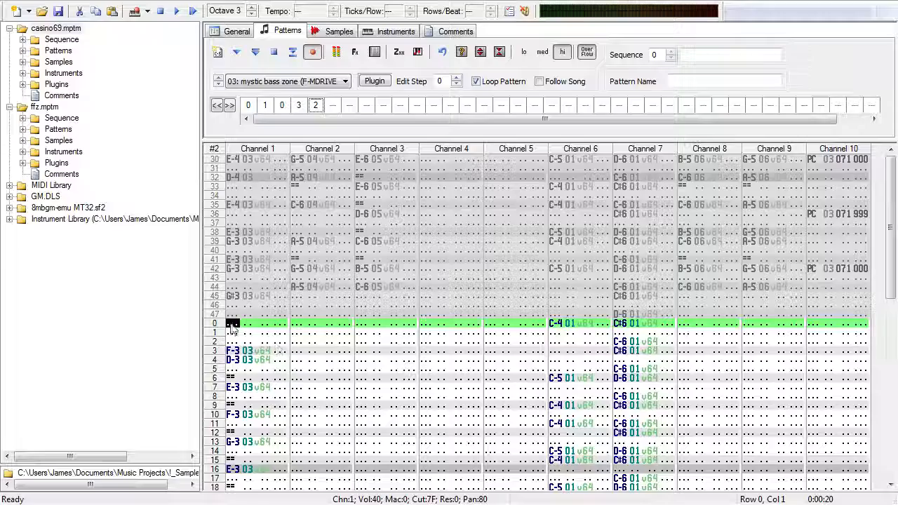
key("BackSpace")
left_click(256, 54)
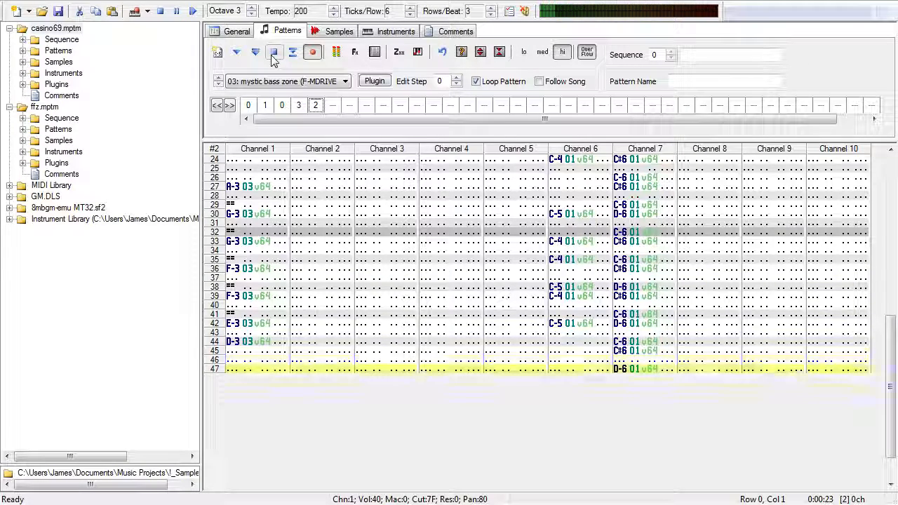
left_click(274, 52)
Step: Enter F-3 at row 47 of Channel 1 in both pattern 2 and pattern 3
left_click(241, 376)
key("t")
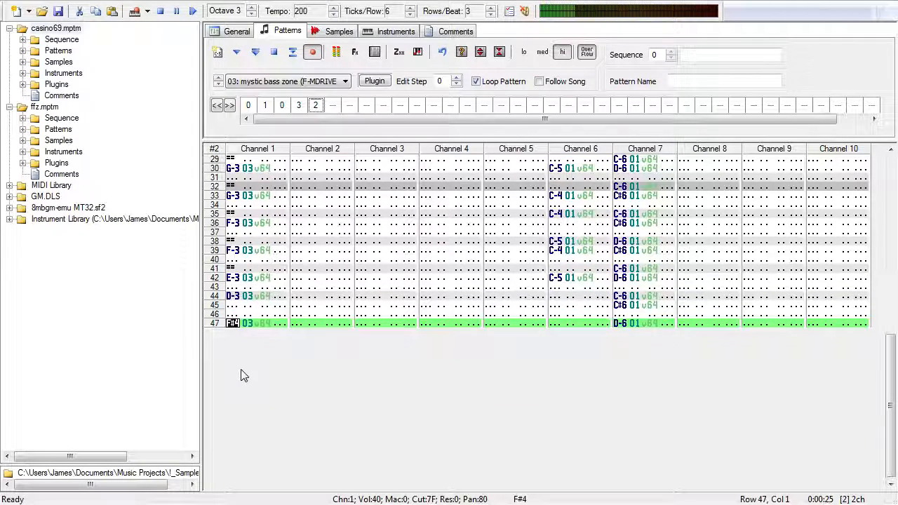
left_click(298, 104)
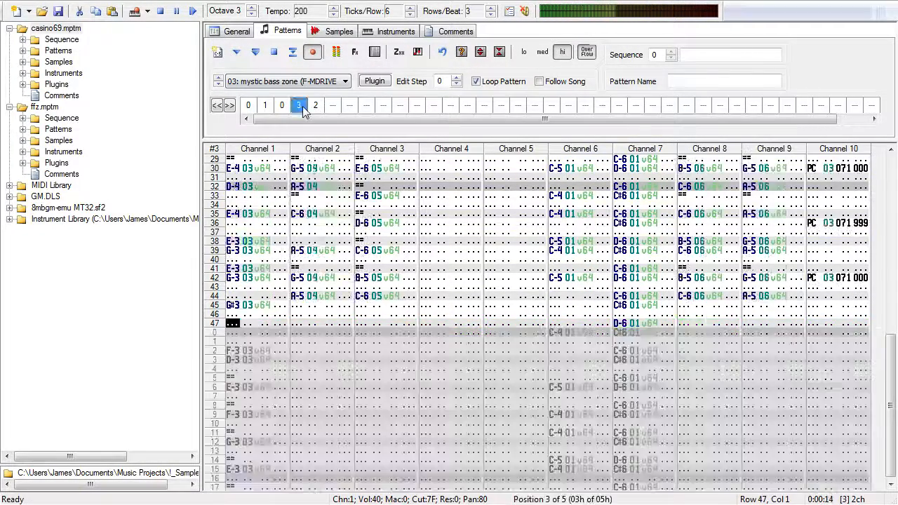
left_click(233, 324)
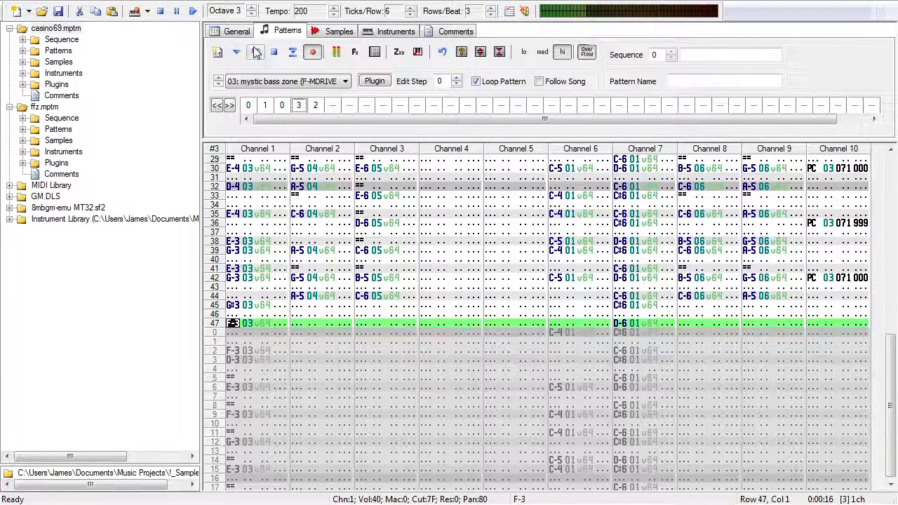
Step: Turn off Loop Pattern and play from pattern 3 into pattern 2 with Follow Song on, switching Follow Song off again
left_click(539, 82)
left_click(477, 81)
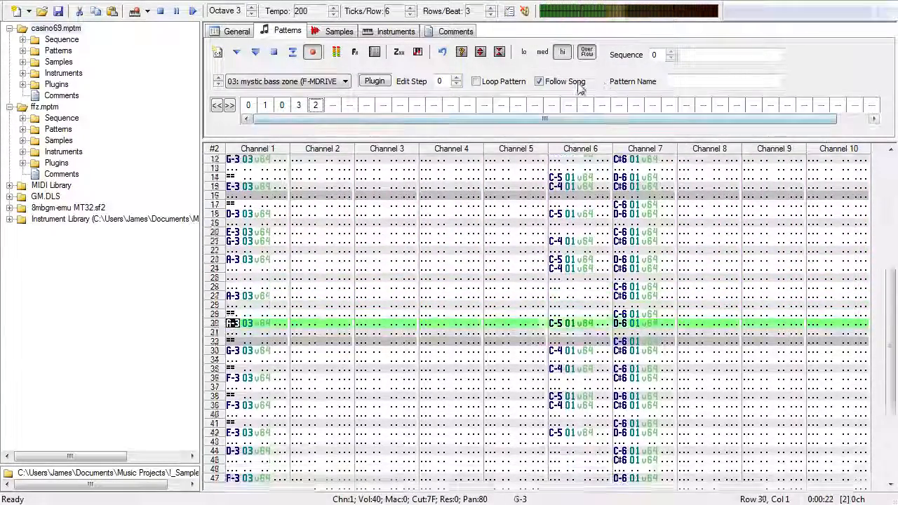
left_click(562, 83)
Step: Enter note-offs at row 0 of pattern 2 in Channels 2 to 5, 8 and 9, leaving Channel 10 empty
left_click(298, 259)
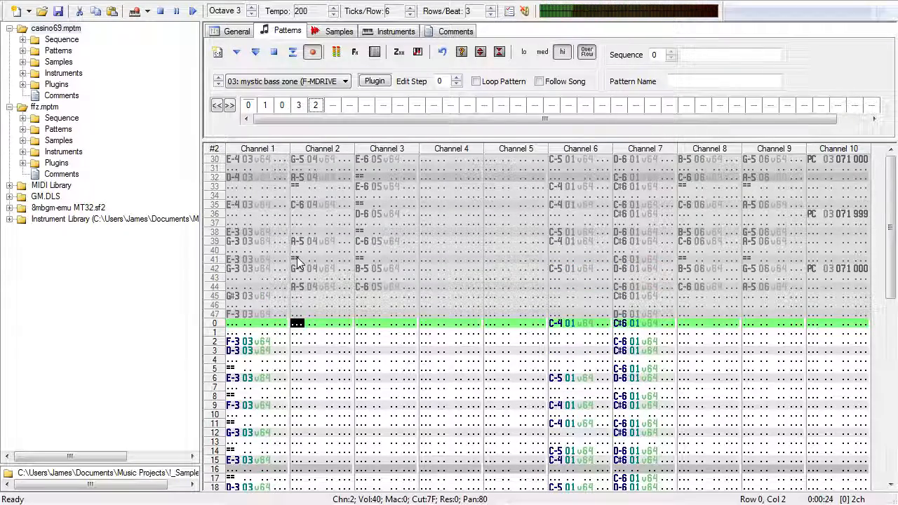
key("equal")
key("Tab")
key("equal")
key("Tab")
key("equal")
key("Tab")
key("equal")
key("Tab")
key("Tab")
key("Tab")
key("equal")
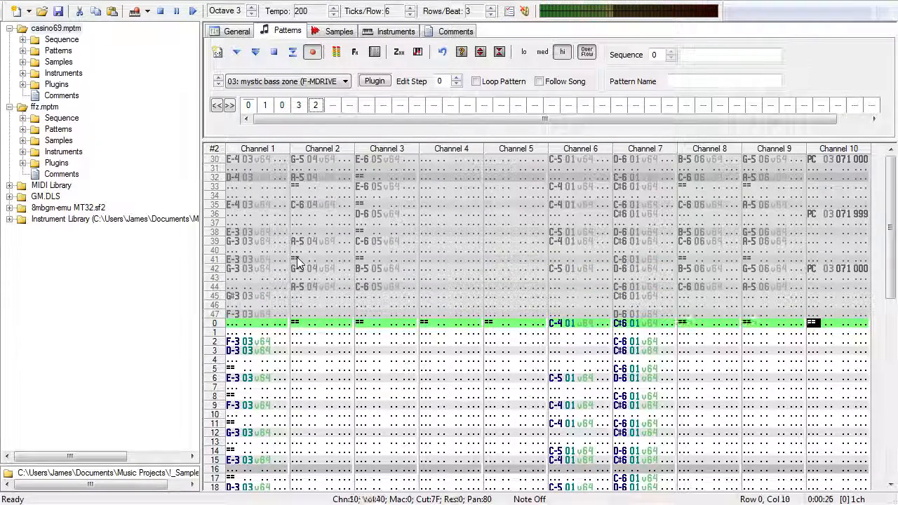
key("Delete")
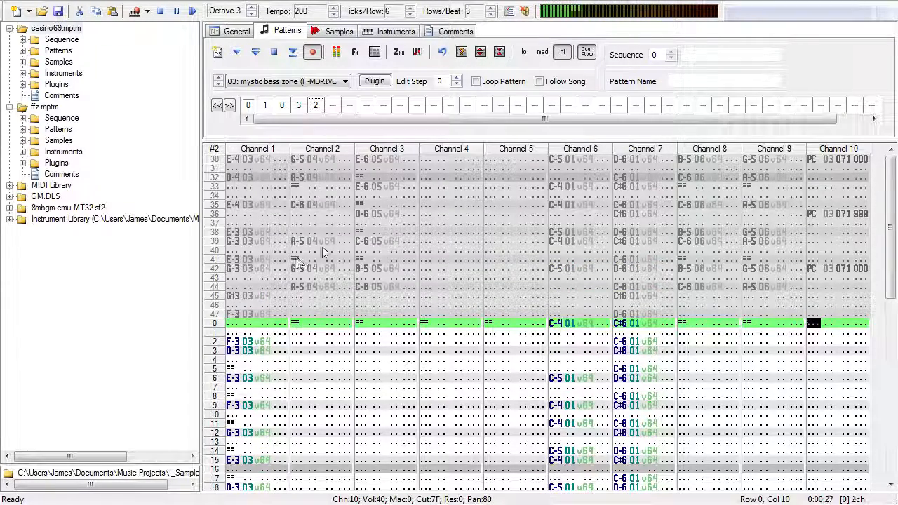
Step: Play the song with Follow Song enabled to check the transition from pattern 3 into pattern 2
left_click(554, 82)
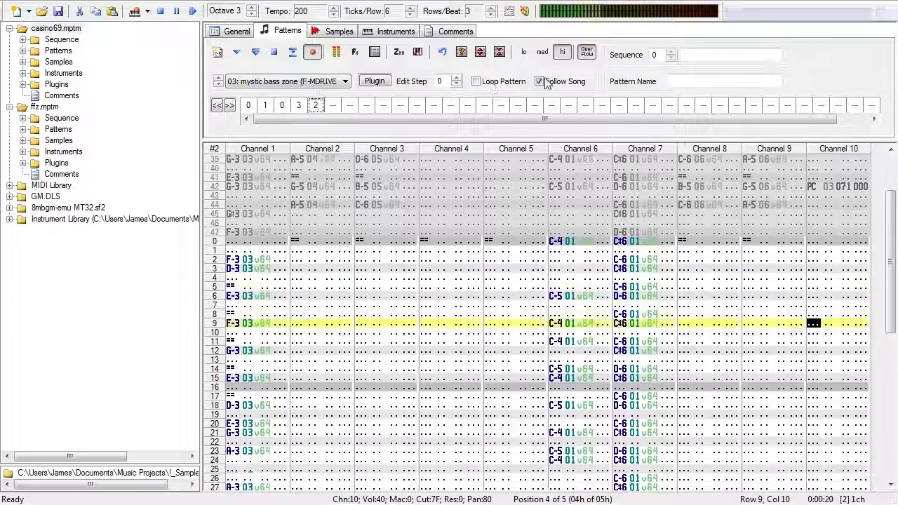
left_click(546, 82)
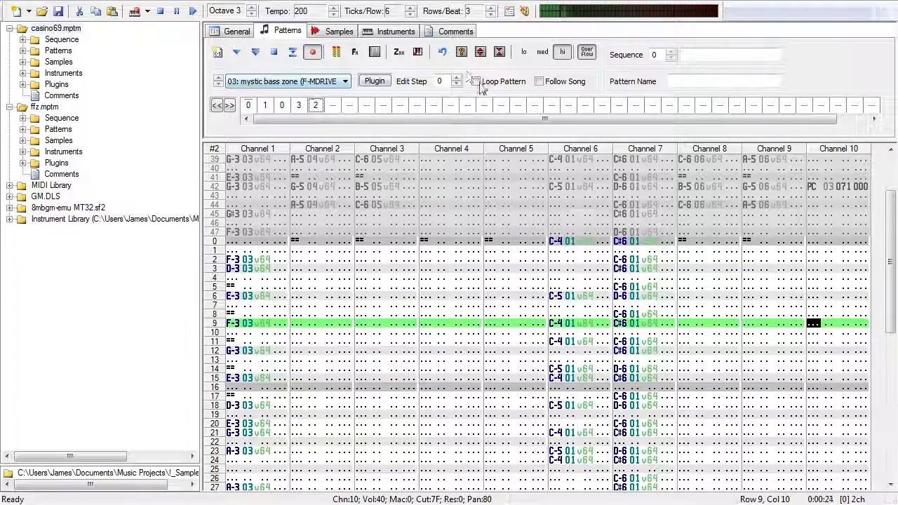
left_click(557, 83)
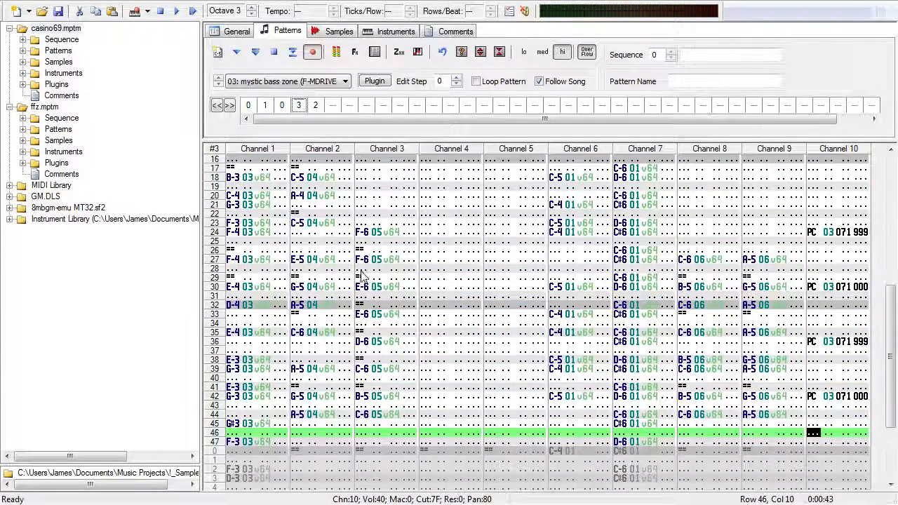
Step: Switch the current instrument to 04: neat trumpety thingo to try it, and change it to 05: rings
left_click(365, 232)
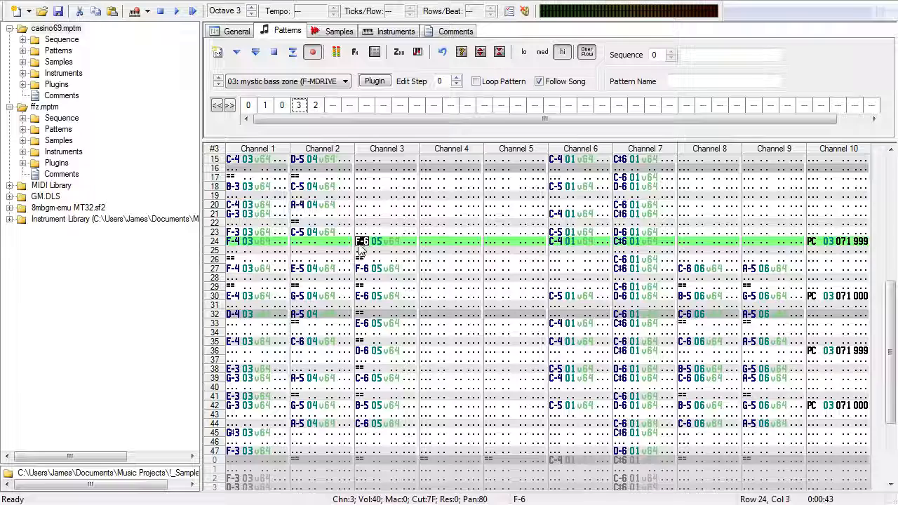
left_click(337, 305)
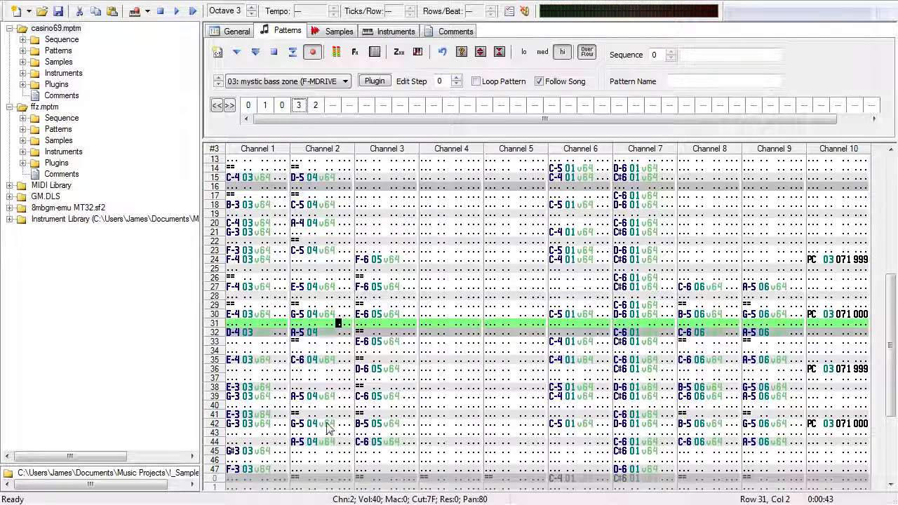
left_click(342, 81)
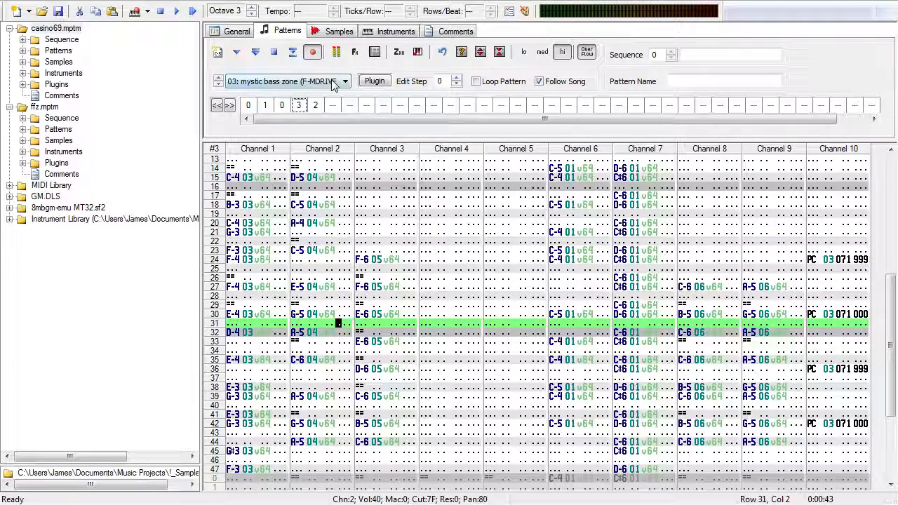
scroll(325, 138, "down", 1)
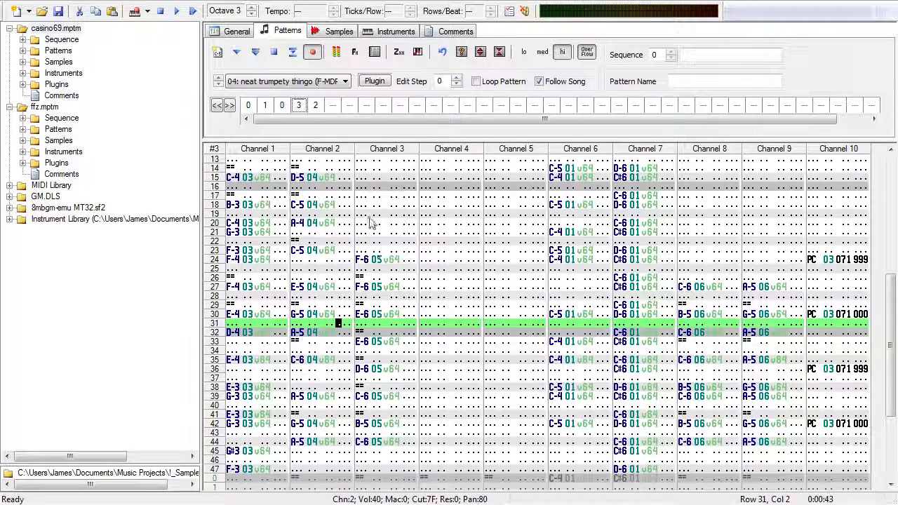
left_click(317, 80)
scroll(312, 130, "down", 1)
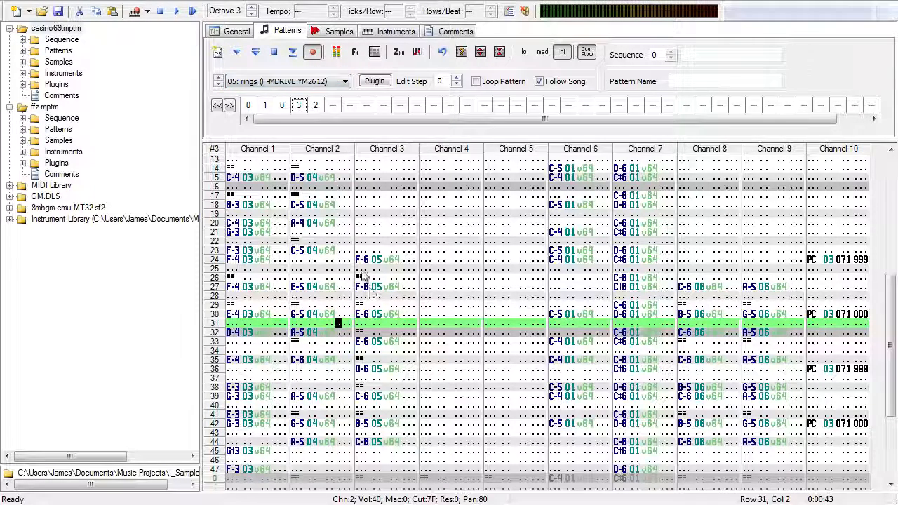
Step: Shift the rings notes in Channel 3 of pattern 3 so E-6 falls on row 32, a note-off on row 33 and D-6 on row 35
left_click_drag(310, 296, 331, 425)
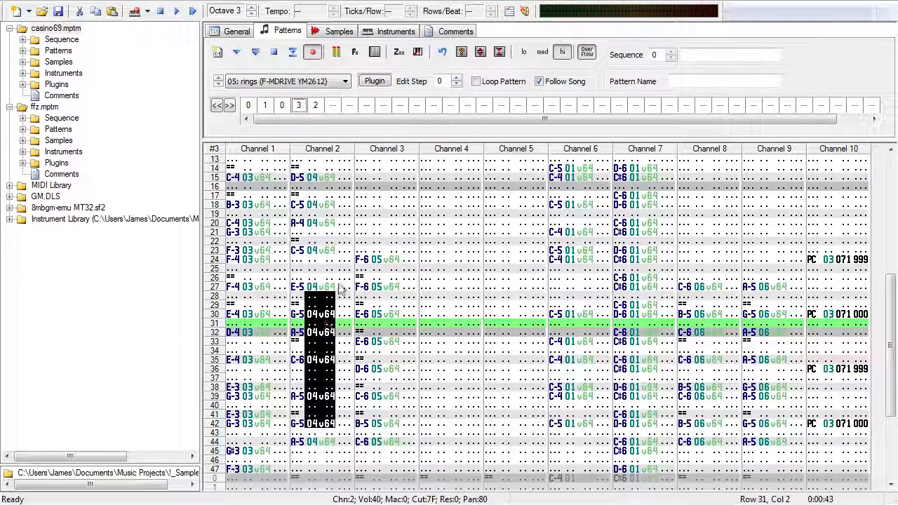
left_click(362, 333)
key("BackSpace")
key("Down")
key("equal")
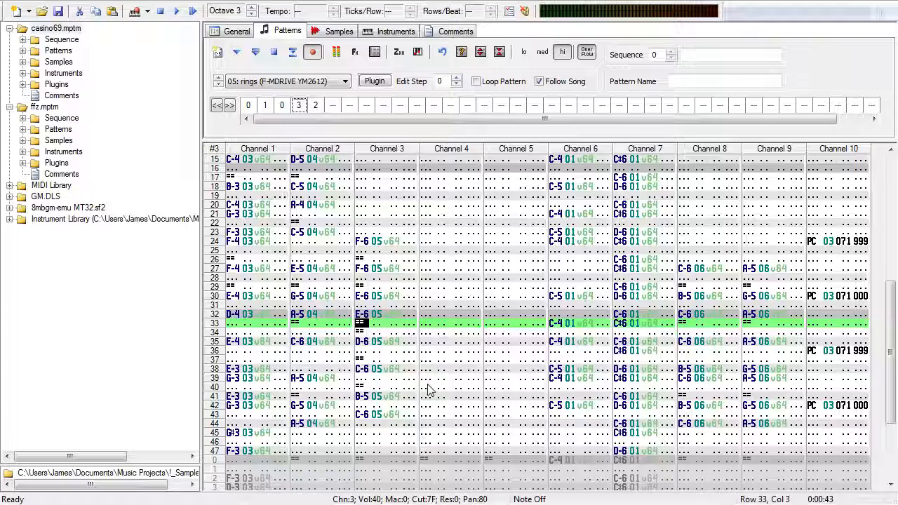
key("Down")
key("Insert")
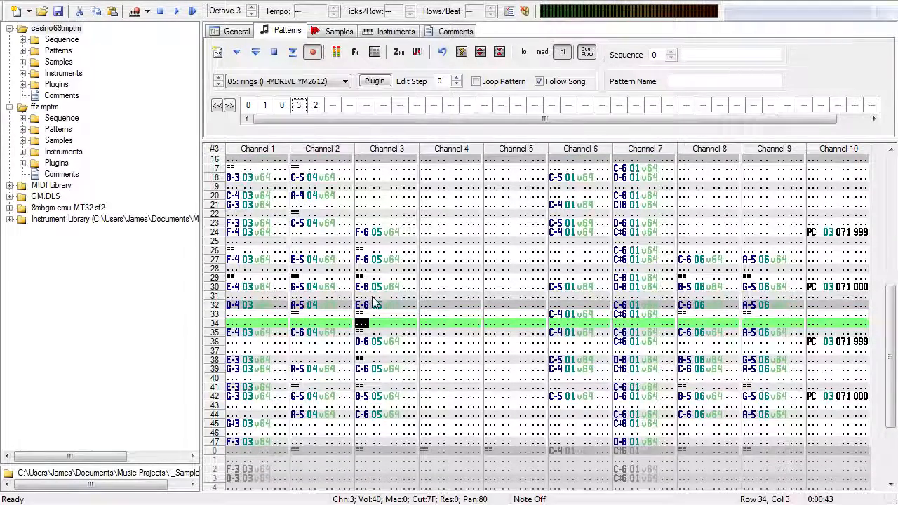
key("Down")
key("Down")
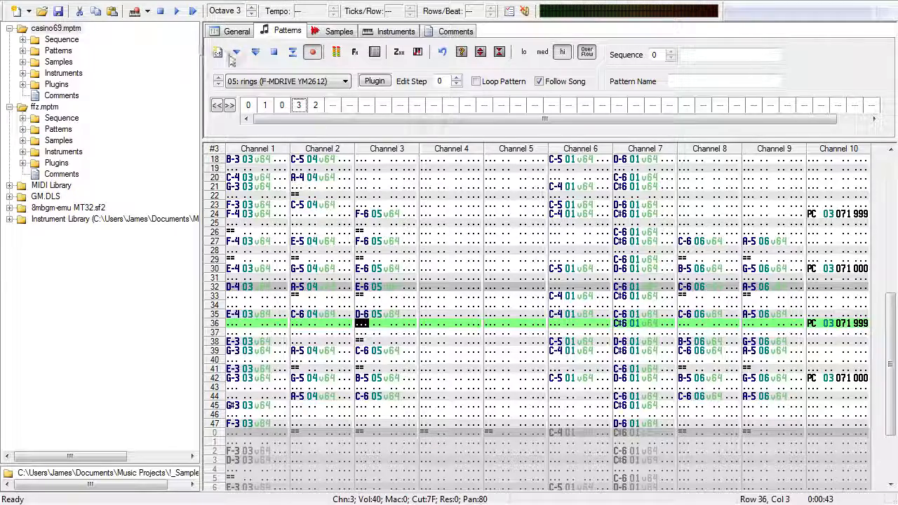
Step: Loop pattern 3 with only Channels 2 and 3 audible to compare them, and turn off Follow Song
left_click(255, 57)
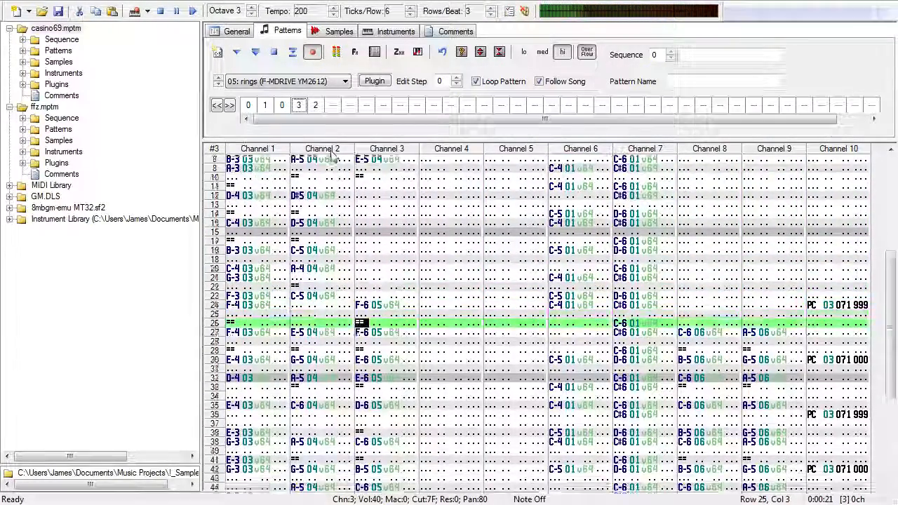
left_click(274, 54)
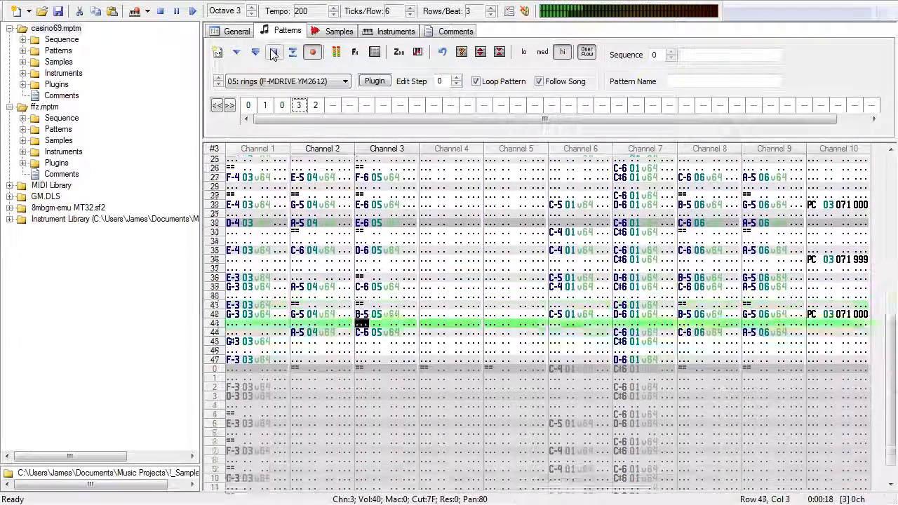
left_click(539, 82)
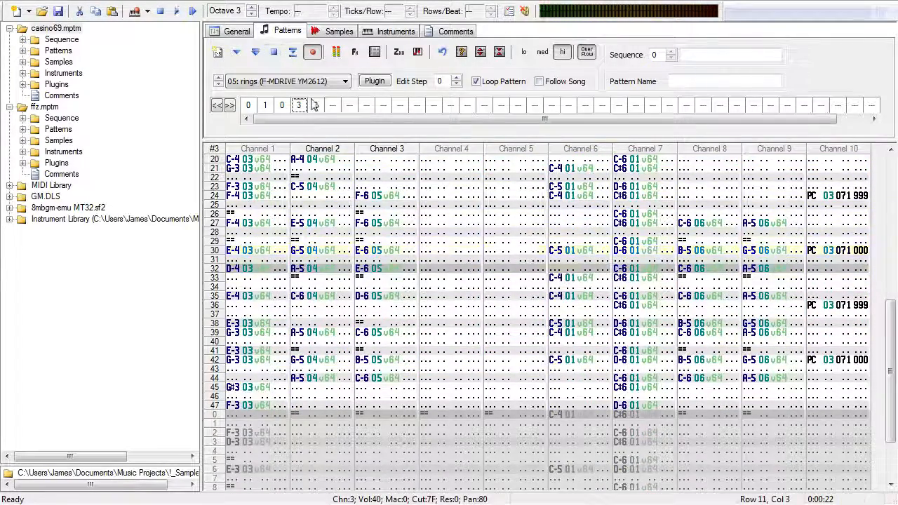
Step: Clear rows 24 to 47 of Channel 3 and the parameter-control entries in the same rows of Channel 10 in pattern 3
left_click_drag(360, 198, 393, 471)
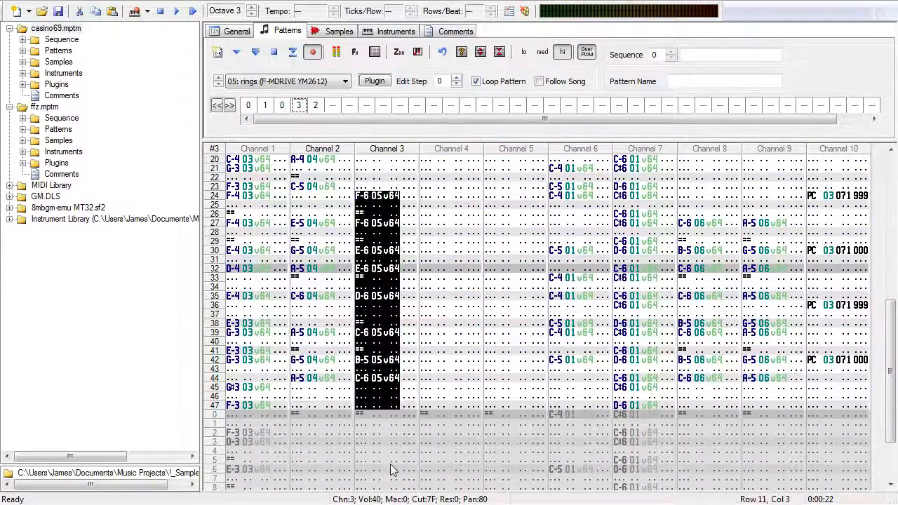
left_click_drag(814, 198, 860, 410)
key("Delete")
scroll(359, 285, "up", 3)
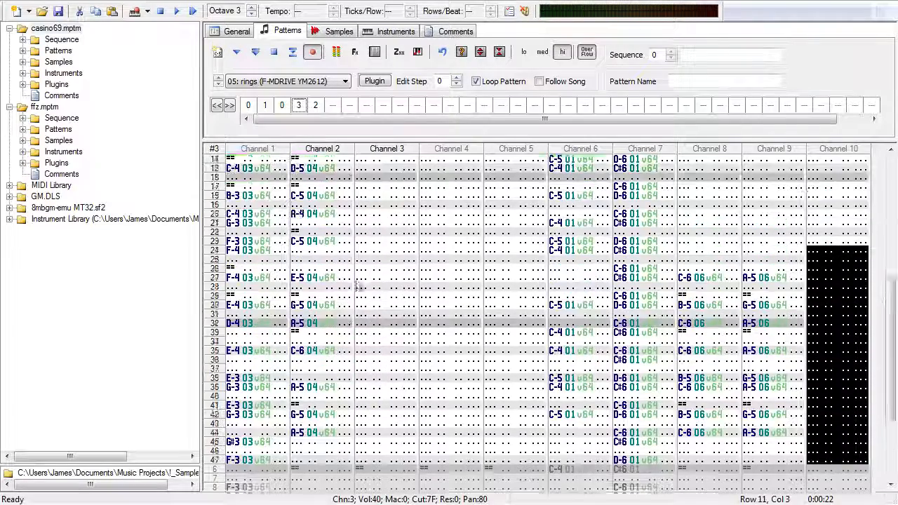
Step: Set the current instrument to 04: neat trumpety thingo and play pattern 3 to hear the Channel 2 melody
left_click(292, 80)
left_click(293, 129)
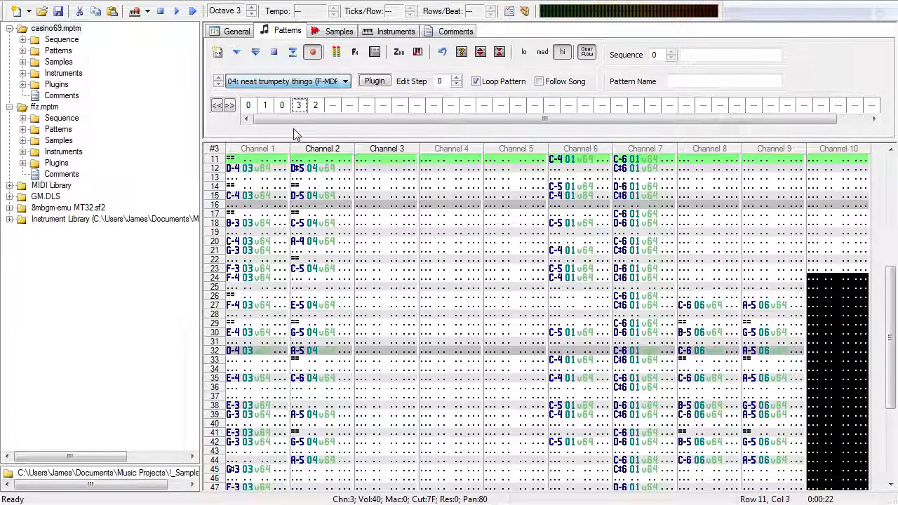
left_click_drag(313, 442, 307, 215)
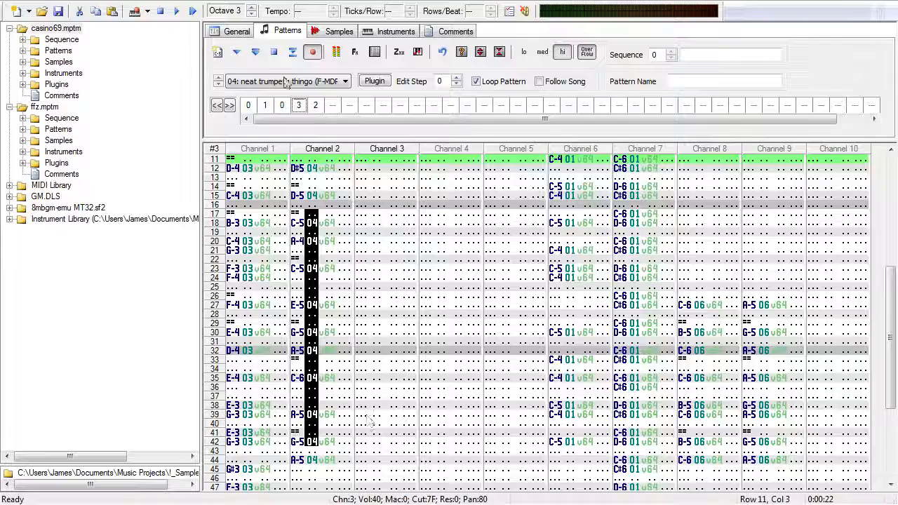
left_click(275, 53)
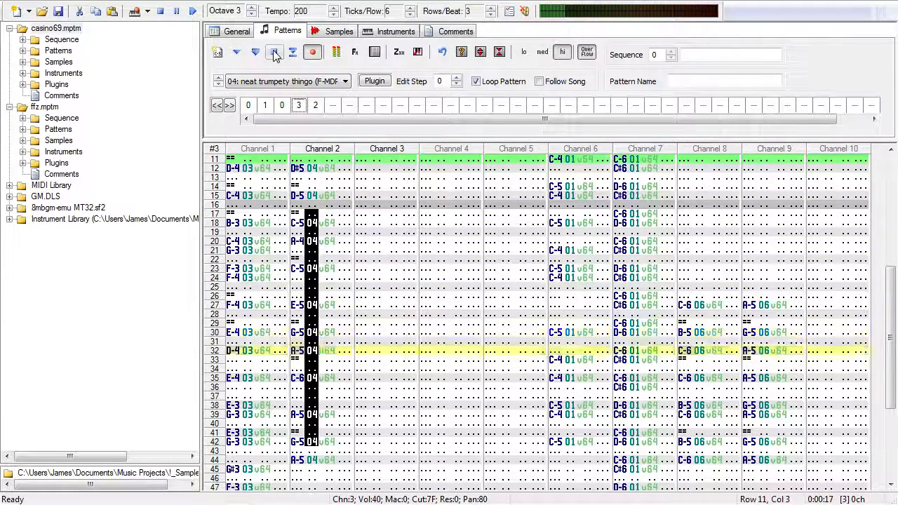
Step: Try out harmony notes at row 35 of Channel 3 during playback, leaving E-5 there with instrument 04
left_click(362, 376)
key("r")
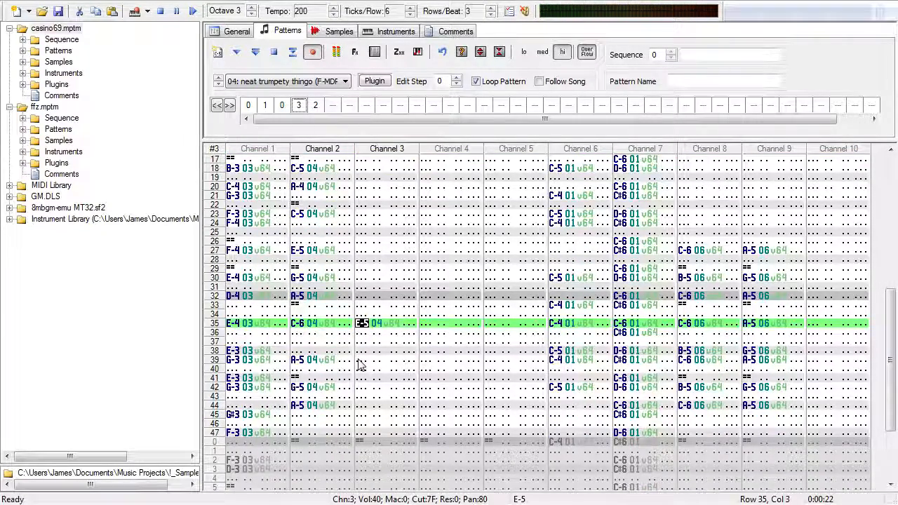
key("i")
key("i")
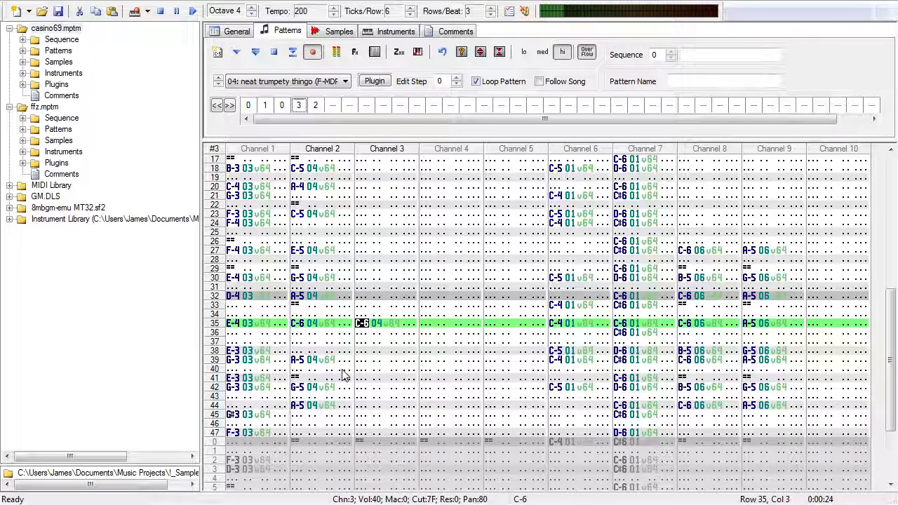
key("y")
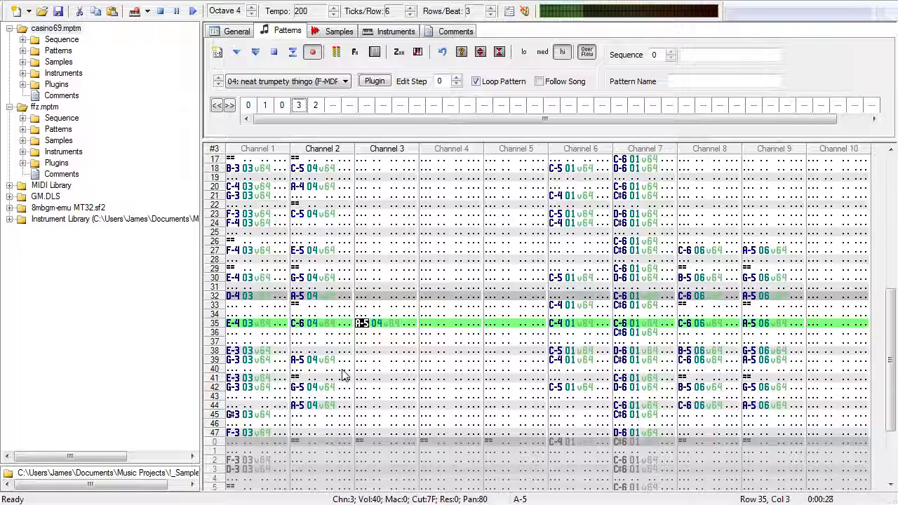
key("i")
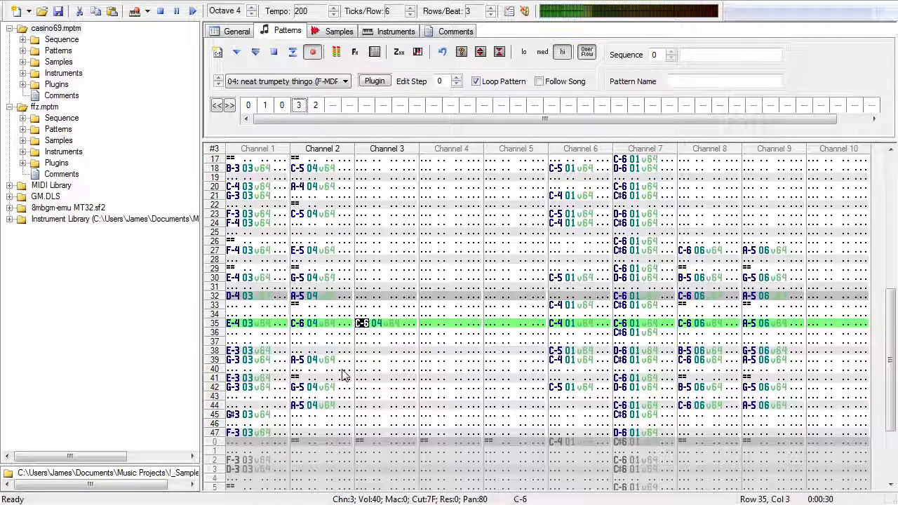
key("y")
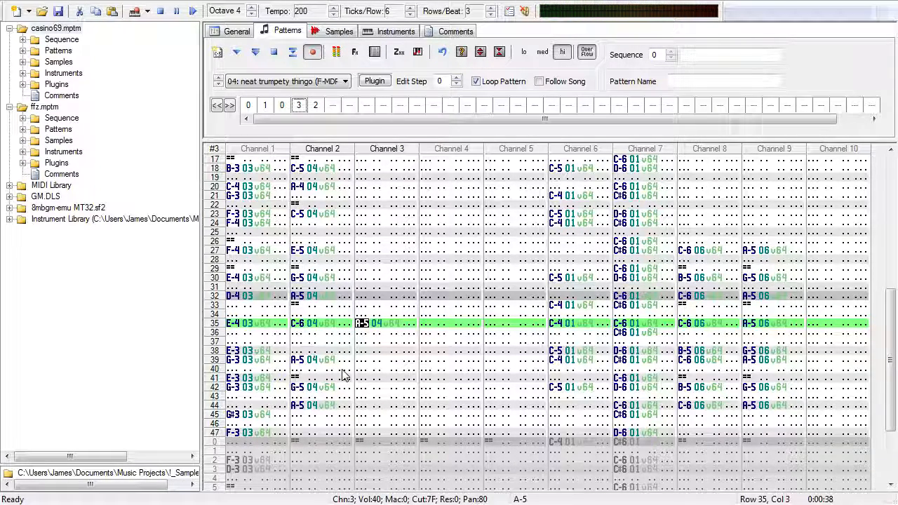
key("5")
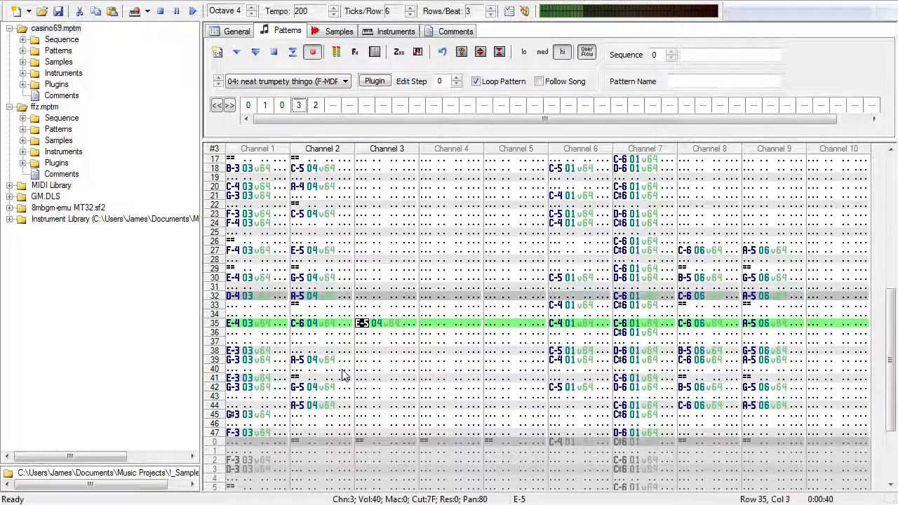
Step: Enter D-5 at row 39, a note-off at row 41 and G-4 at row 42 in Channel 3 of pattern 3
key("Down")
key("Down")
key("Down")
key("Down")
key("w")
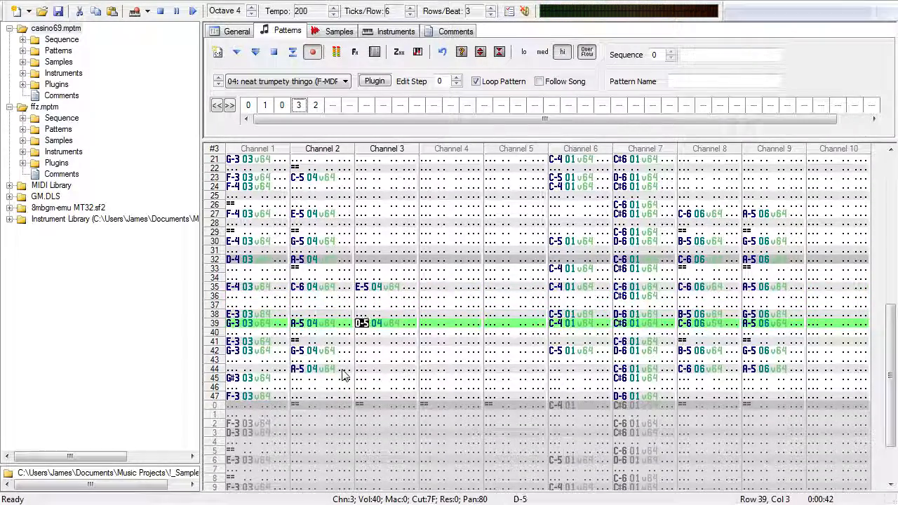
key("Down")
key("Down")
key("equal")
key("Down")
key("Down")
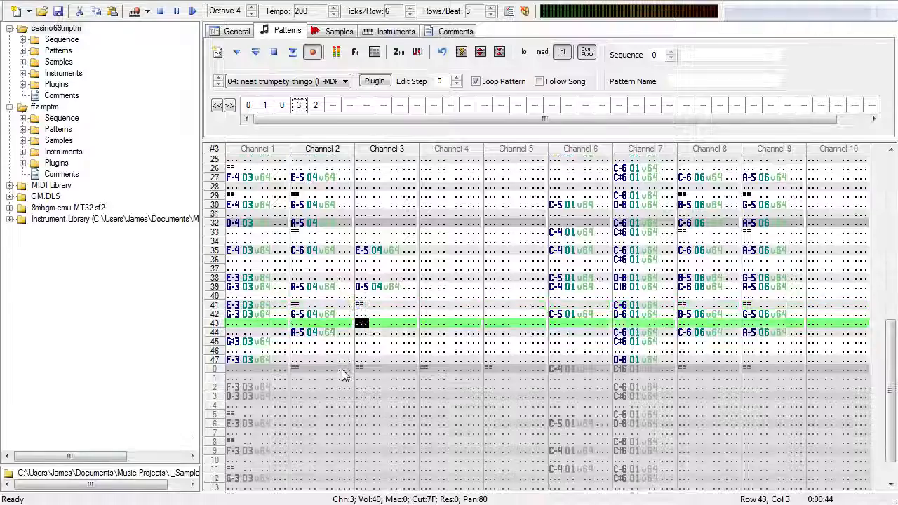
key("Up")
key("b")
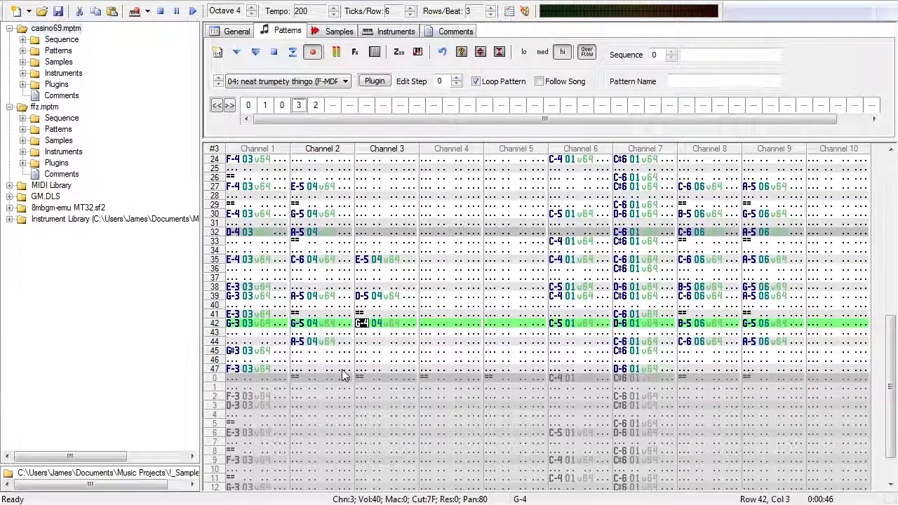
Step: Change Channel 3's row 39 to C-5 and row 42 to B-4, and enter C-5 at row 44
key("Up")
key("Up")
key("Up")
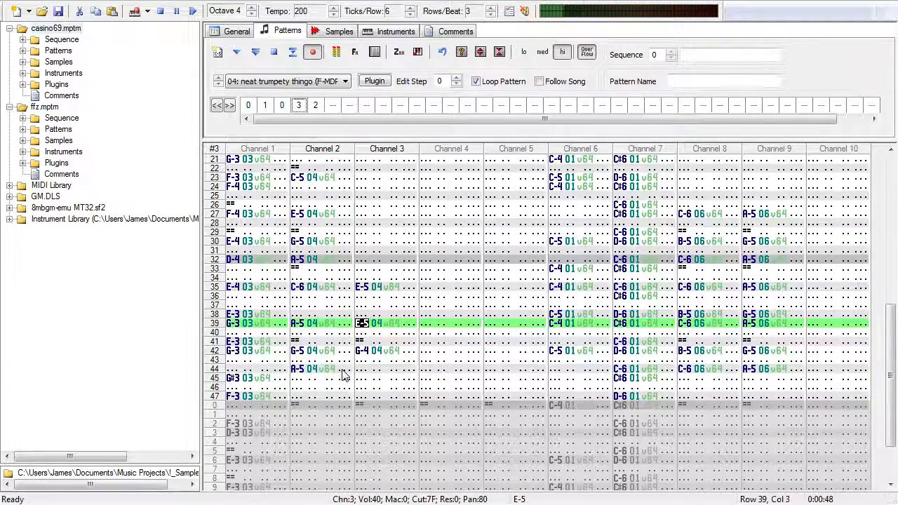
key("q")
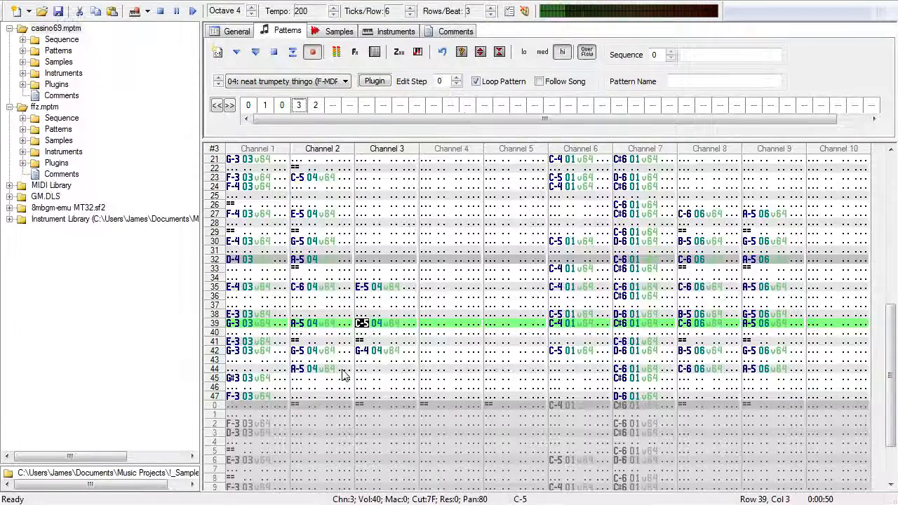
key("Down")
key("Down")
key("Down")
key("m")
key("Down")
key("Down")
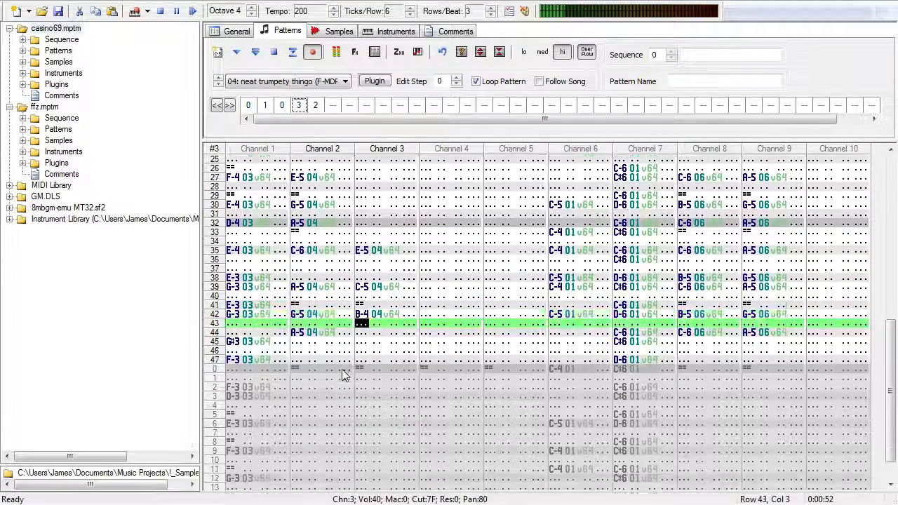
key("q")
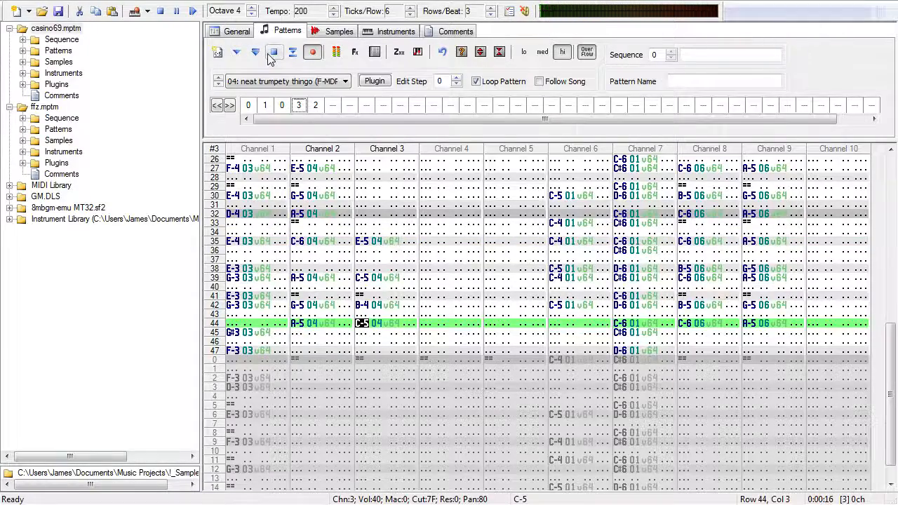
Step: Enter A-4 at row 27 and a note-off at row 29 in Channel 3 of pattern 3 with instrument 04
scroll(259, 140, "up", 4)
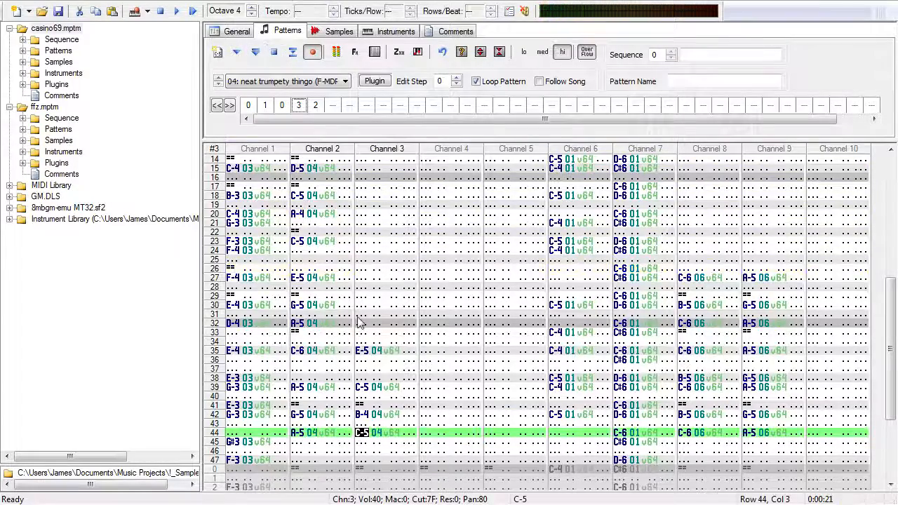
left_click(361, 277)
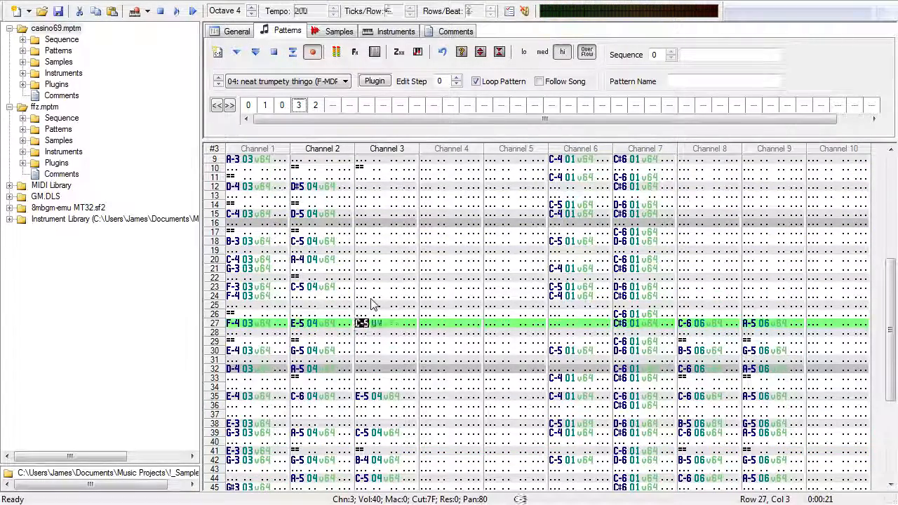
key("o")
key("p")
key("Down")
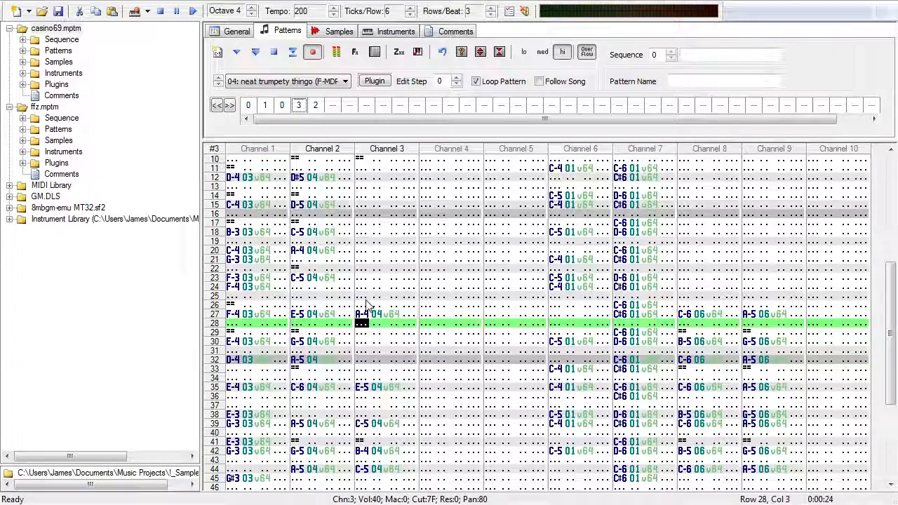
key("Down")
key("=")
Step: Enter C-5 at row 30, D-5 at row 32 and a note-off at row 33 in Channel 3
key("Down")
key("s")
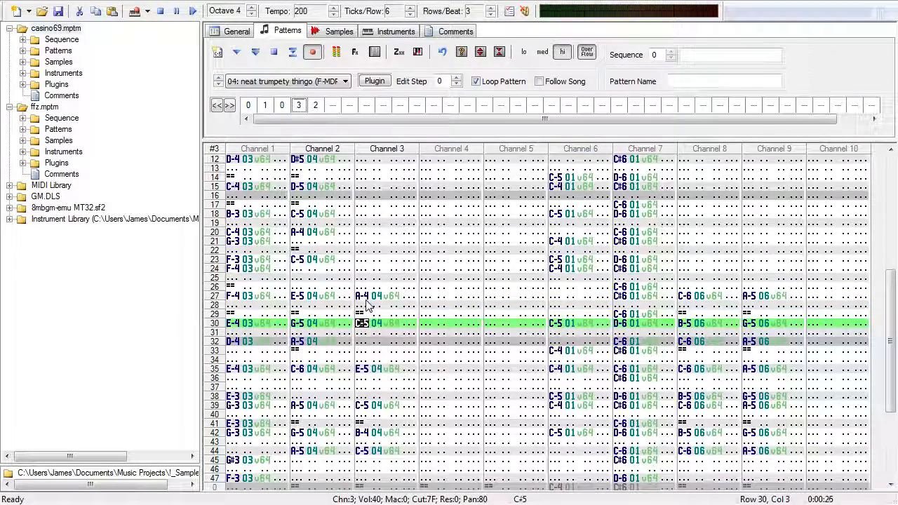
key("Down")
key("Down")
key("d")
key("Down")
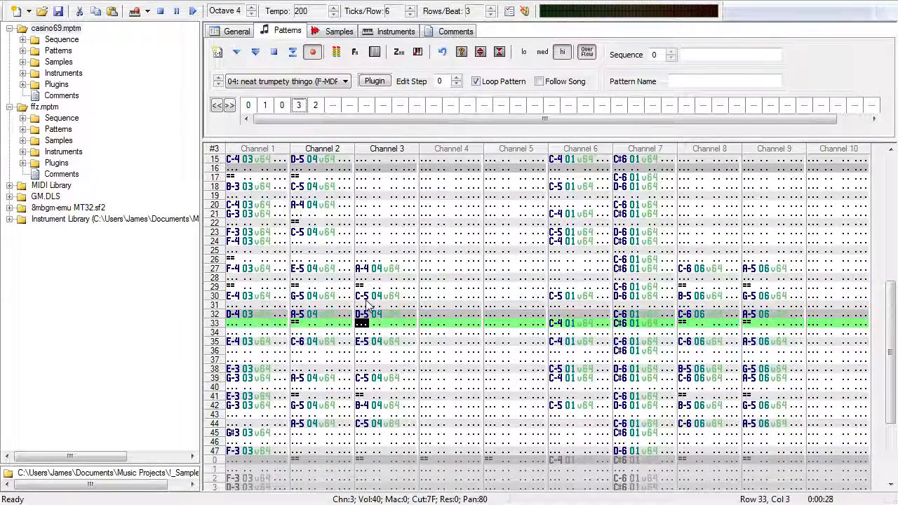
key("=")
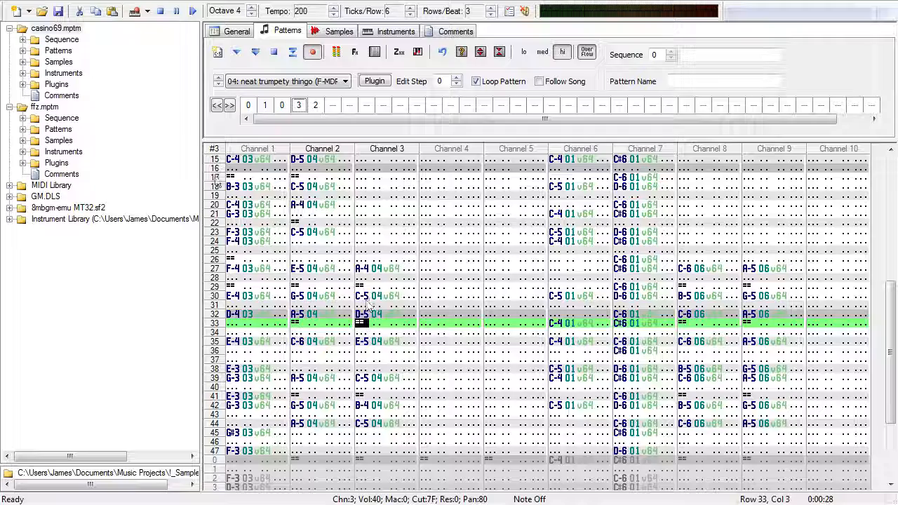
Step: Play the looped pattern 3 to check the new Channel 3 harmony, and unmute all channels
left_click(261, 53)
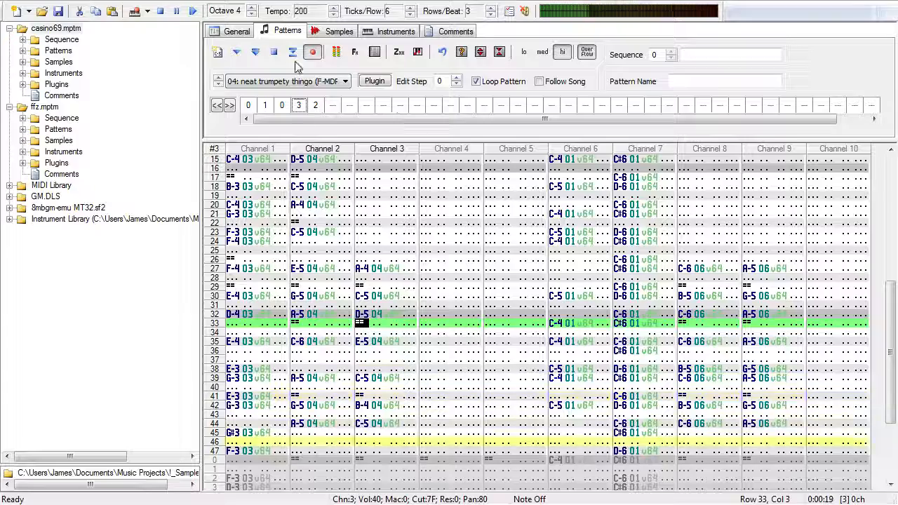
right_click(359, 147)
left_click(397, 189)
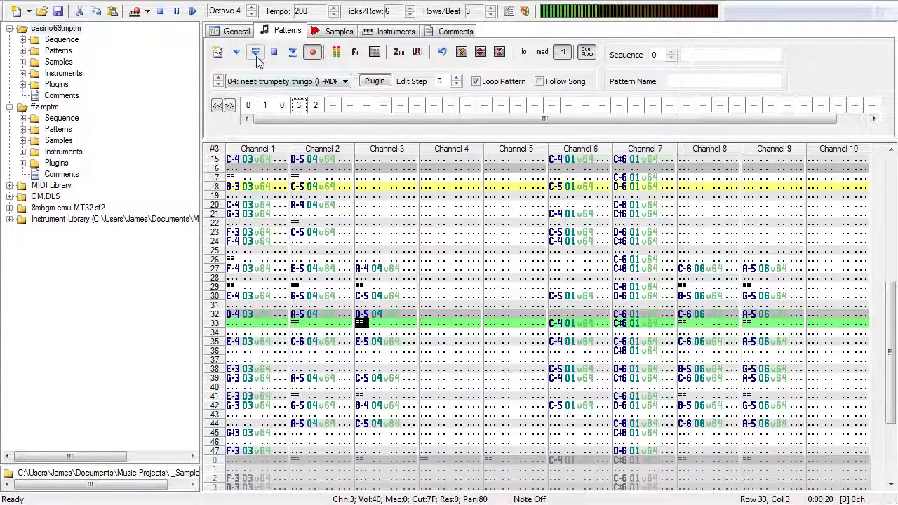
Step: Play on into pattern 2 with Loop Pattern off and Follow Song on, and go to pattern 0 at the start of the sequence
left_click(192, 11)
left_click(540, 81)
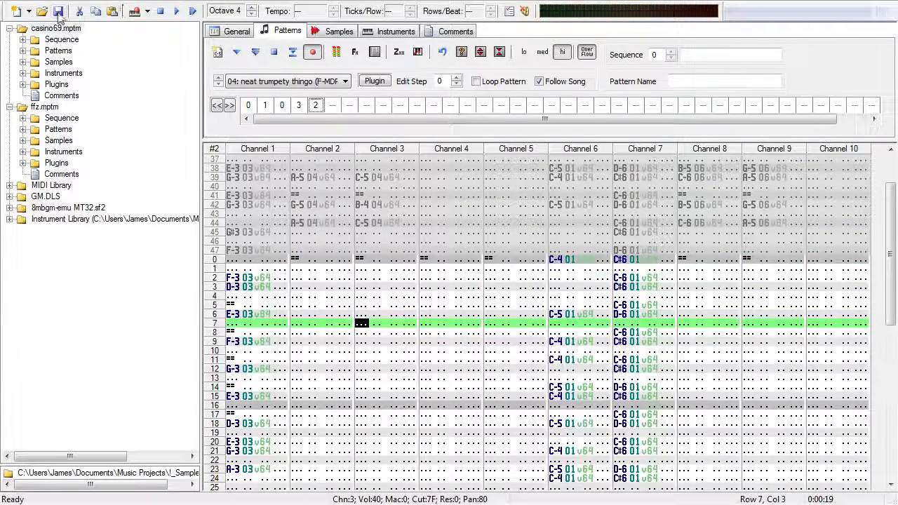
left_click(248, 106)
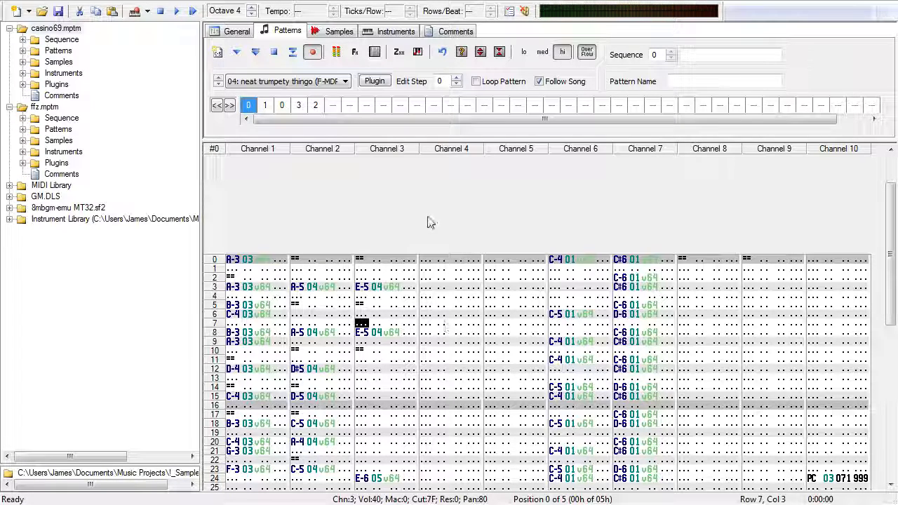
Step: Name instrument 6 "psg1"
left_click(412, 34)
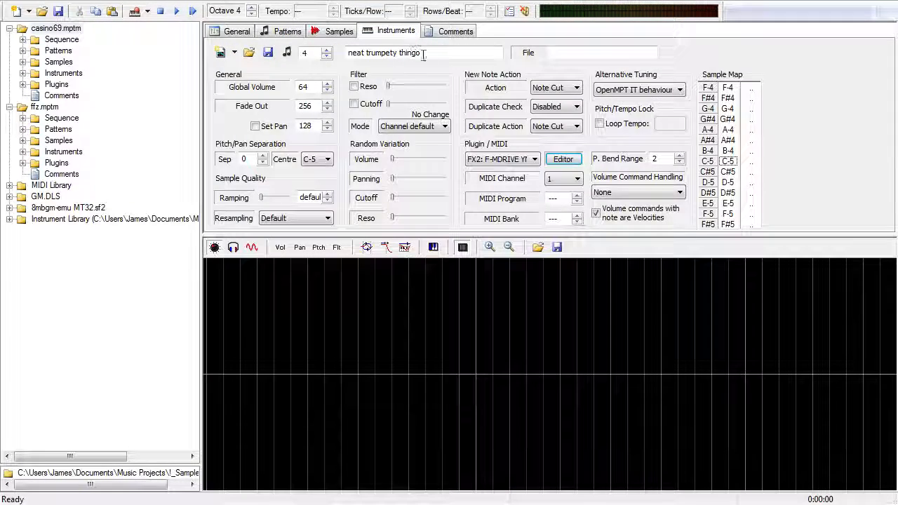
left_click(326, 50)
left_click(326, 50)
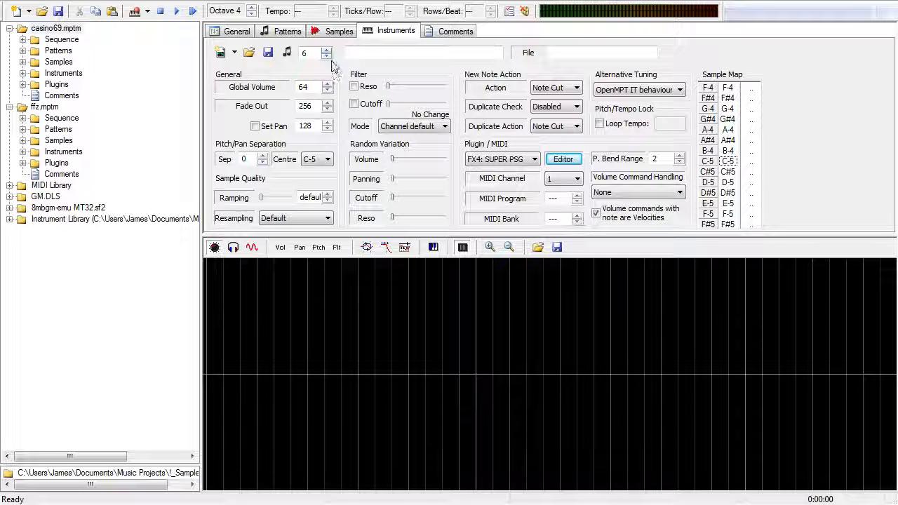
left_click(465, 52)
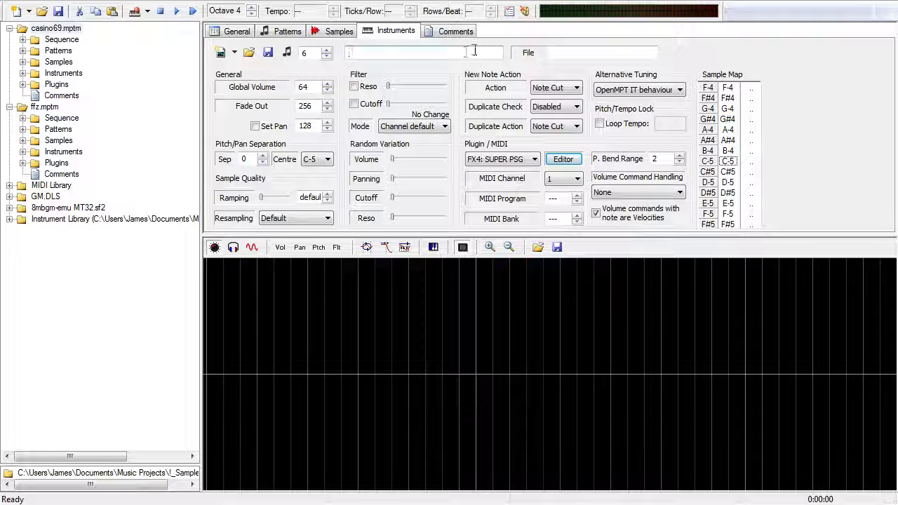
type("psg1")
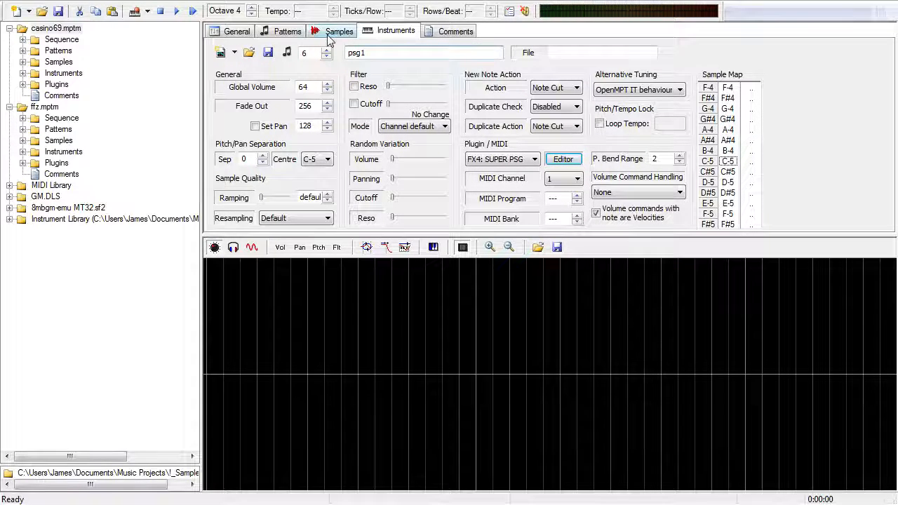
Step: Create instrument 7 and assign it a new FMDRIVE2612 plugin in slot FX05
left_click(327, 57)
left_click(328, 50)
left_click(221, 52)
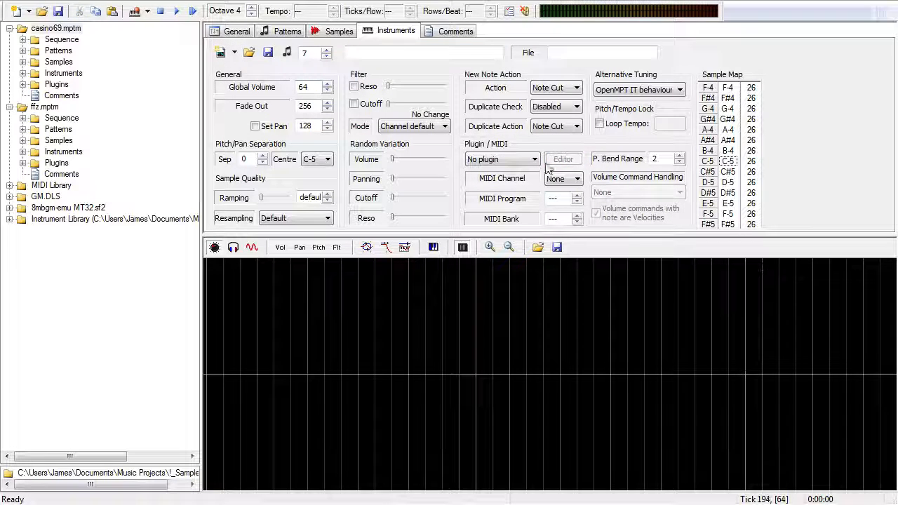
left_click(511, 161)
left_click(526, 224)
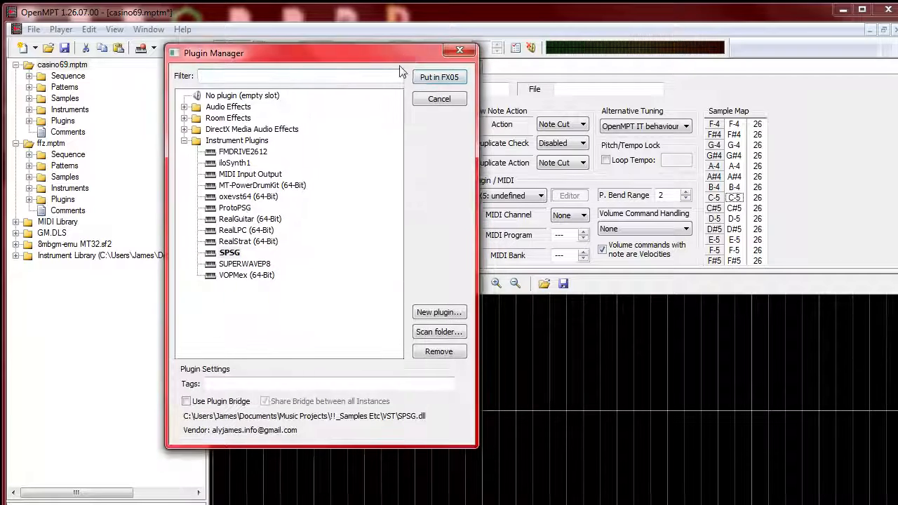
left_click(264, 153)
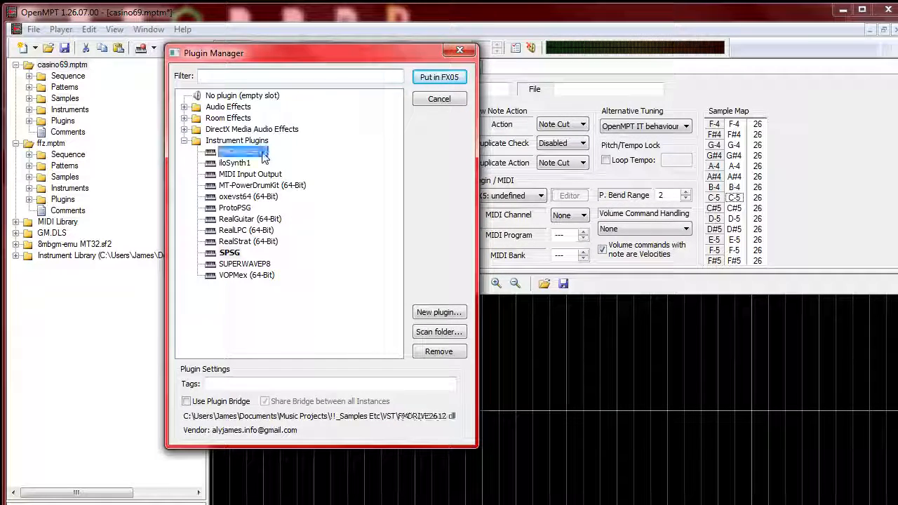
double_click(264, 153)
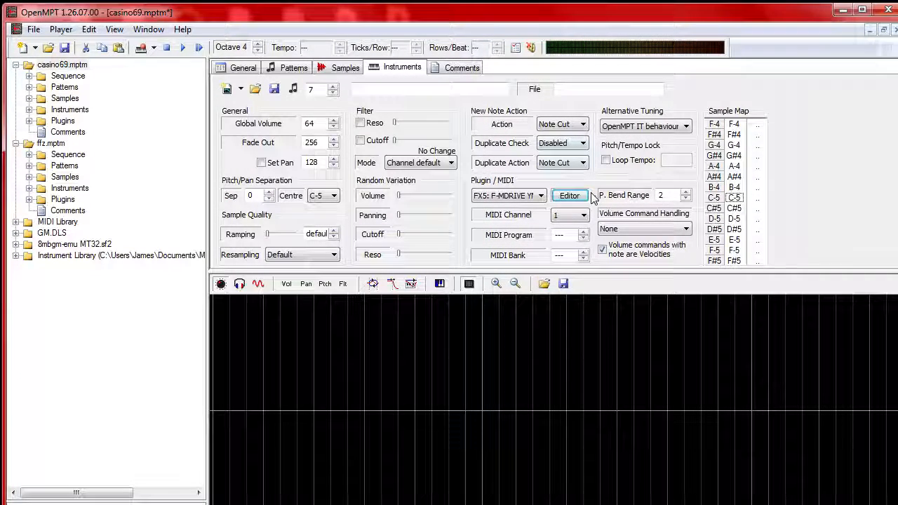
Step: Open the FX05 plugin's editor, browse the TFI presets on disk and load Casino Piano
left_click(574, 196)
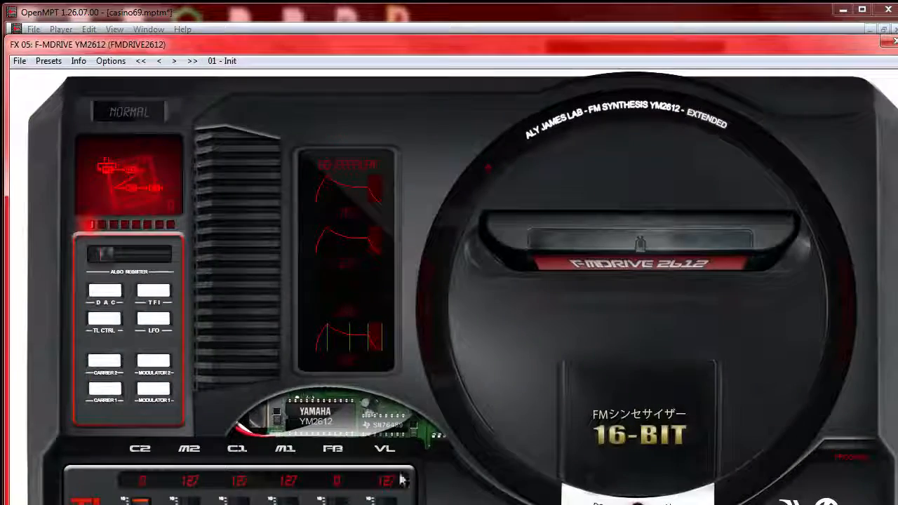
left_click_drag(309, 47, 305, 11)
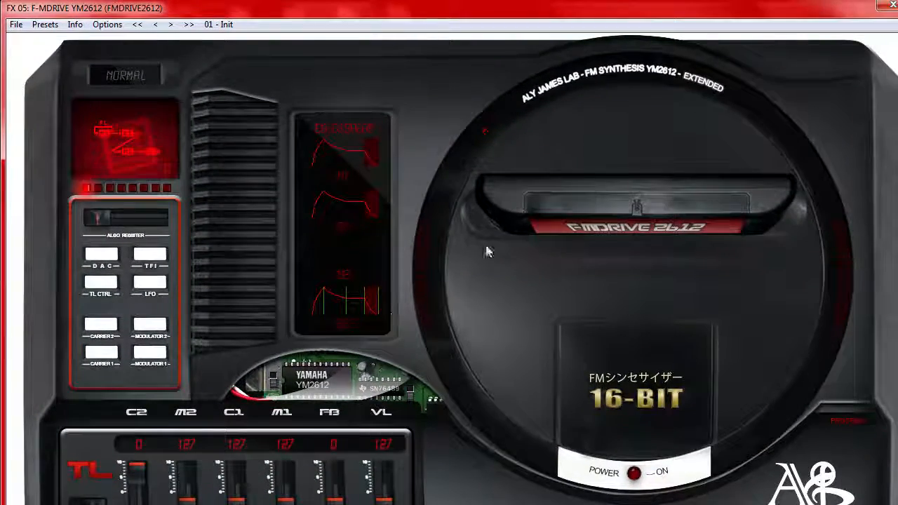
left_click(151, 255)
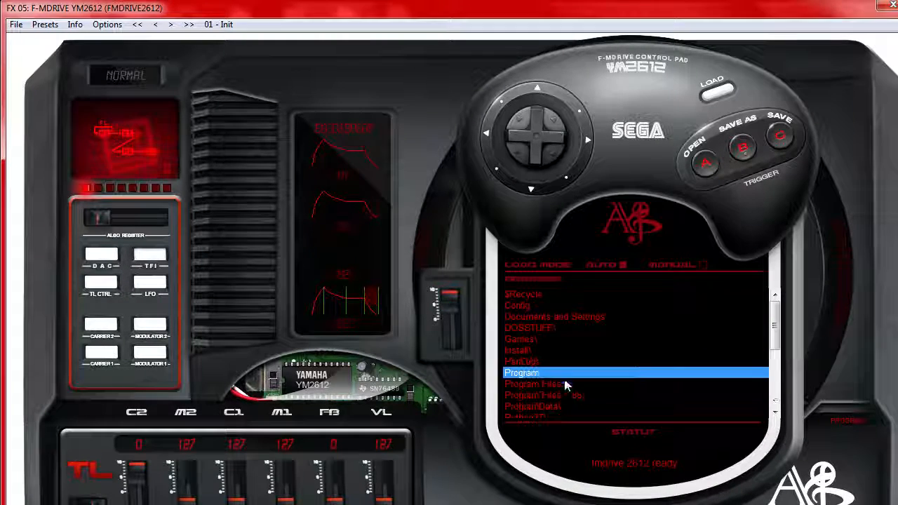
left_click_drag(565, 381, 563, 331)
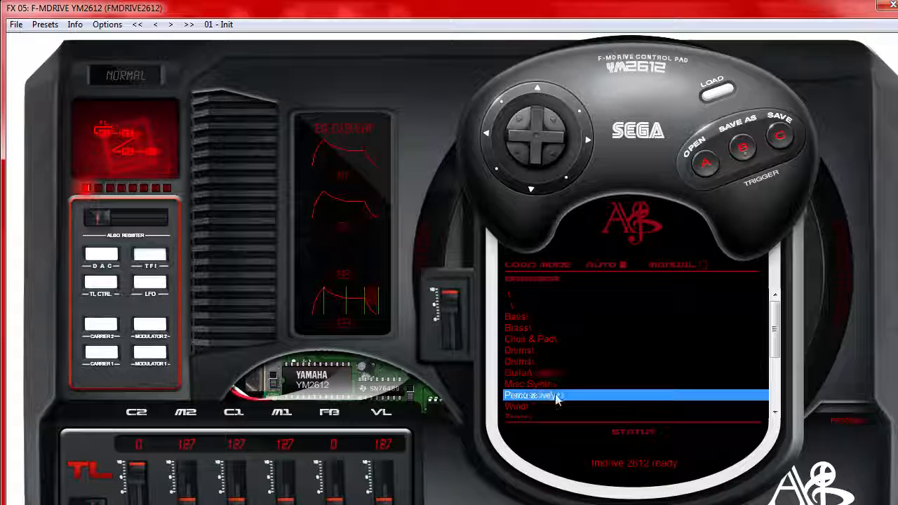
left_click(557, 396)
left_click(547, 329)
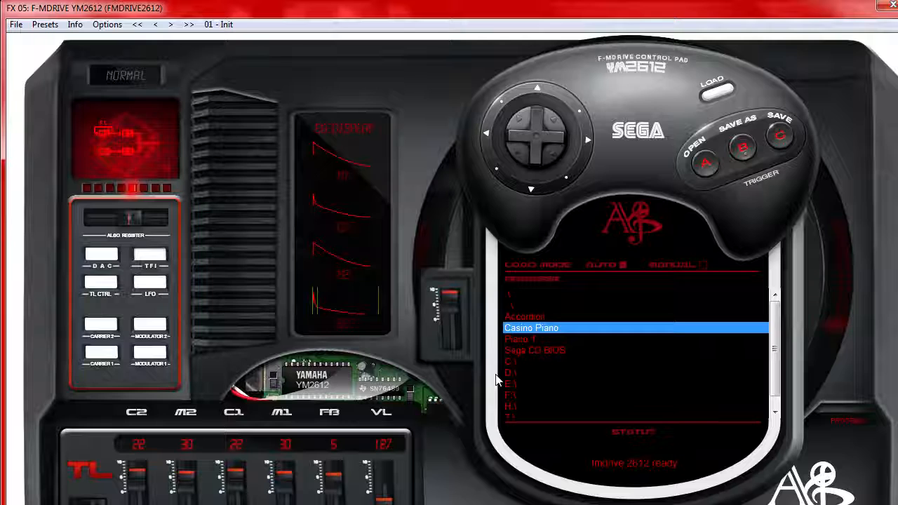
Step: Audition the Piano 1 and Sega CD BIOS presets and load Piano 1 into the FX05 plugin
left_click(529, 342)
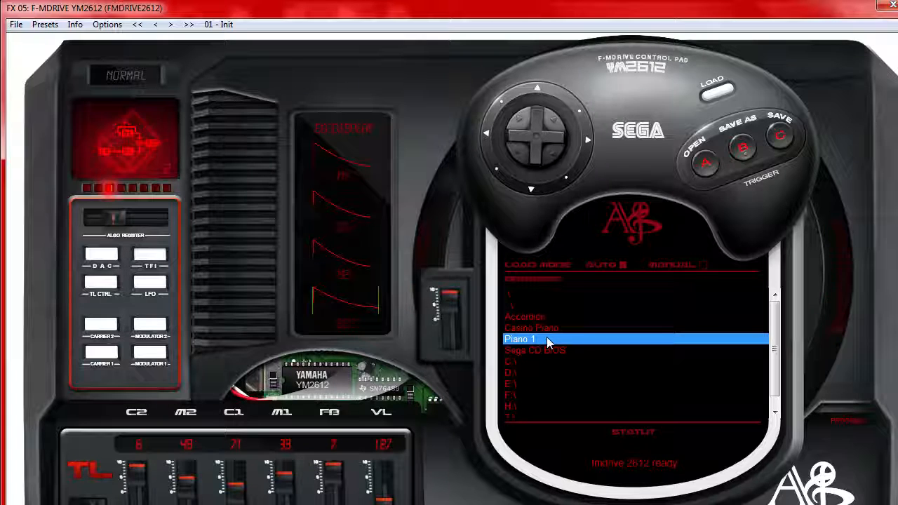
left_click(274, 384)
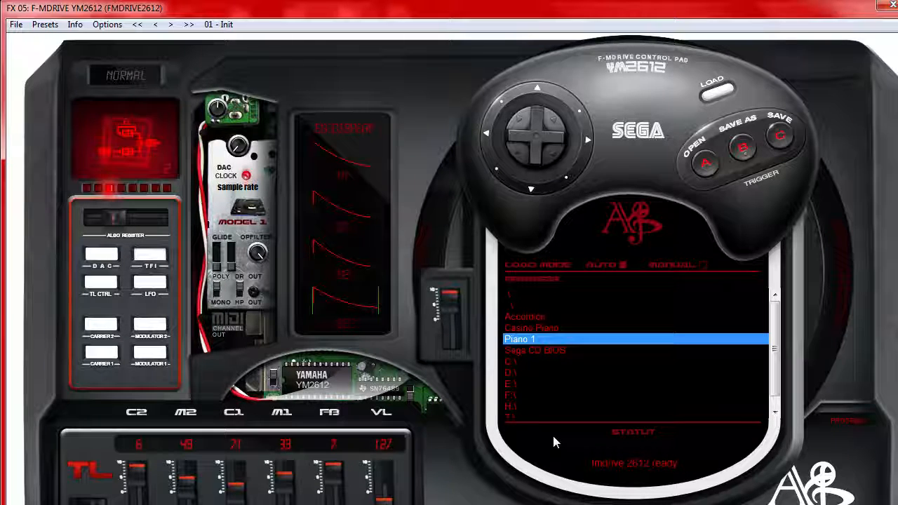
left_click(562, 352)
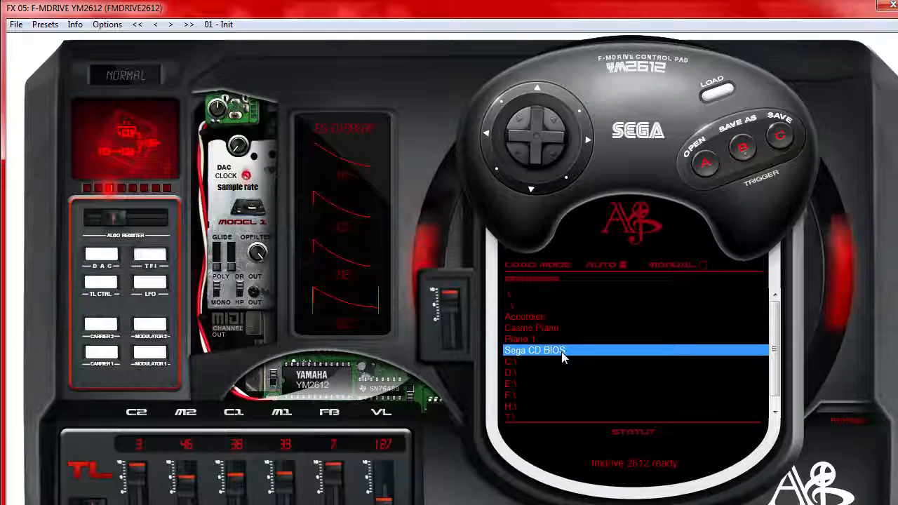
left_click(559, 339)
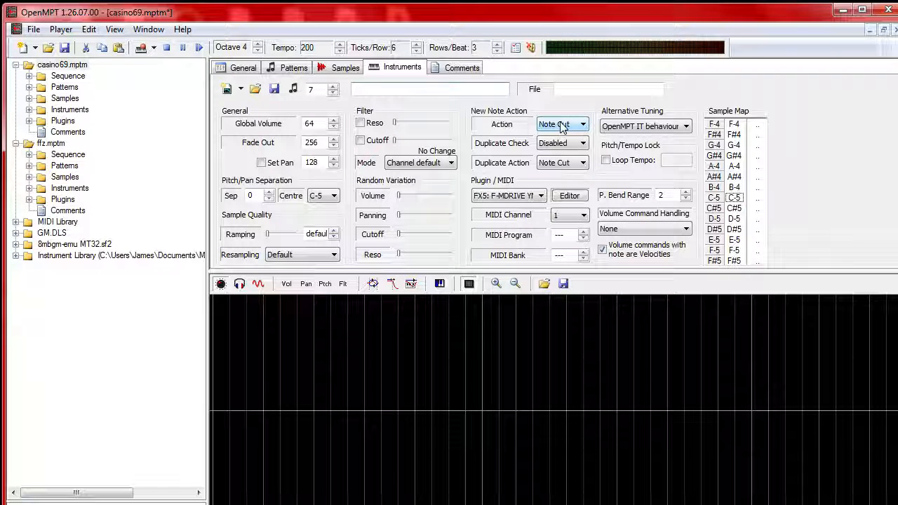
Step: Name instrument 7 "pianoish stuff"
type("pian")
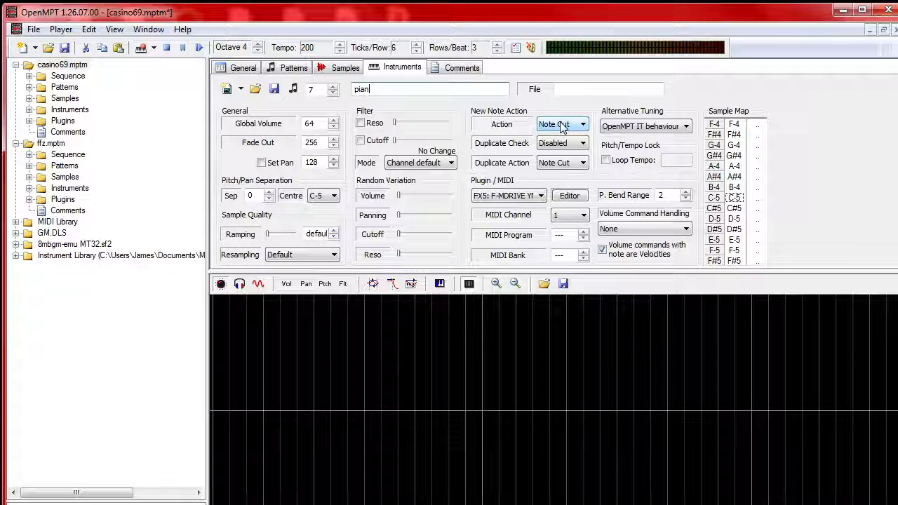
type("oish st")
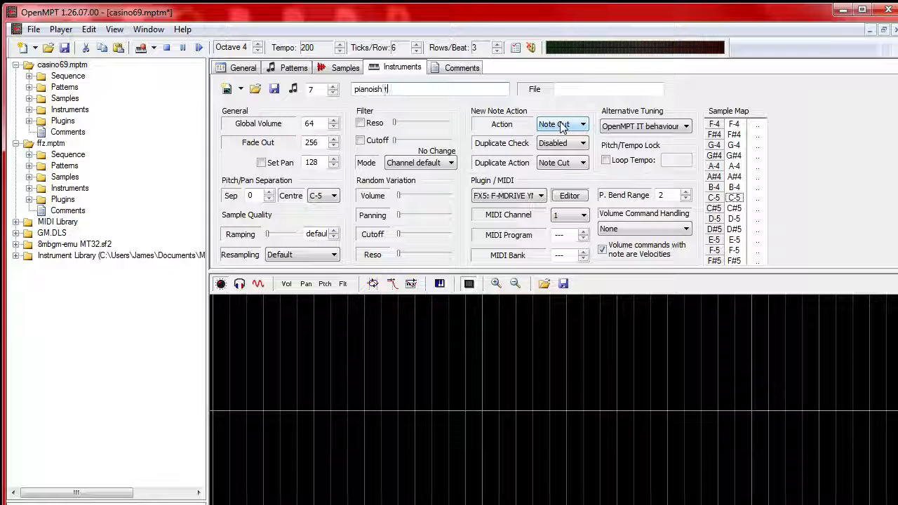
type("uff")
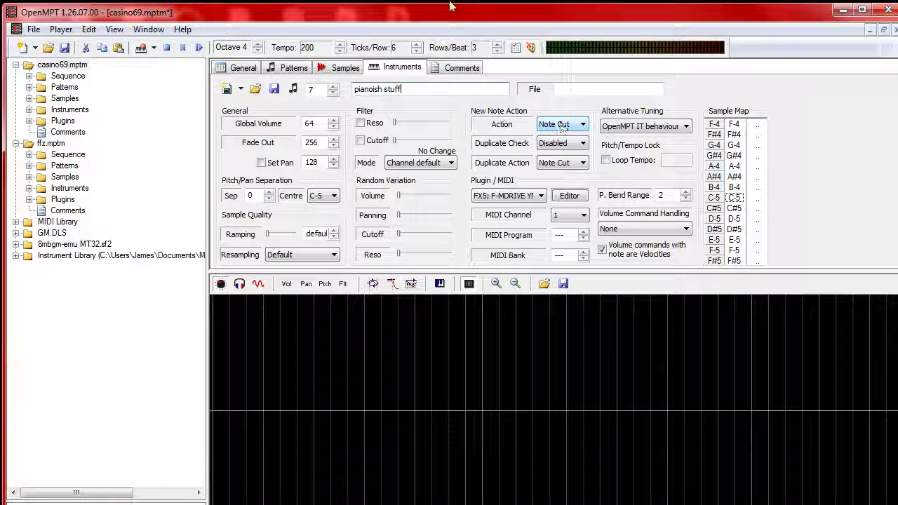
Step: Try F-5 with instrument 07 at row 0 of Channel 4 in pattern 0, and clear the note
left_click(294, 68)
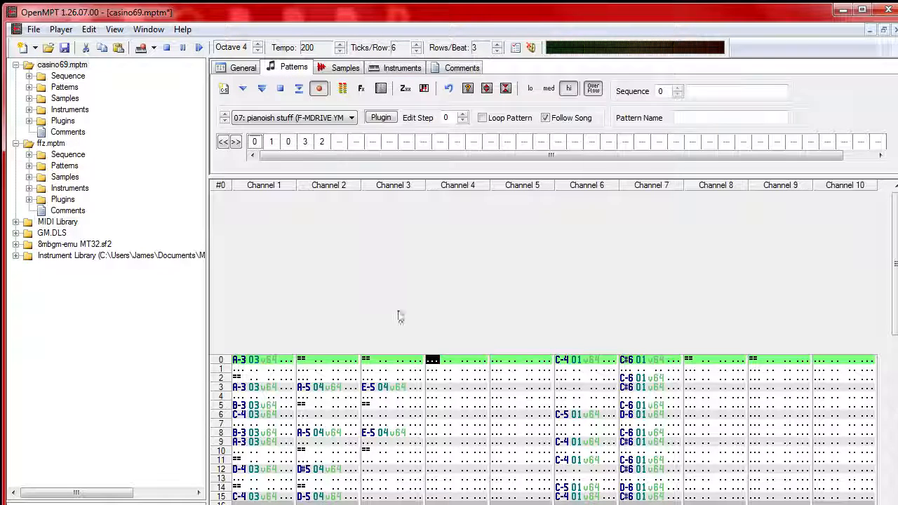
key("r")
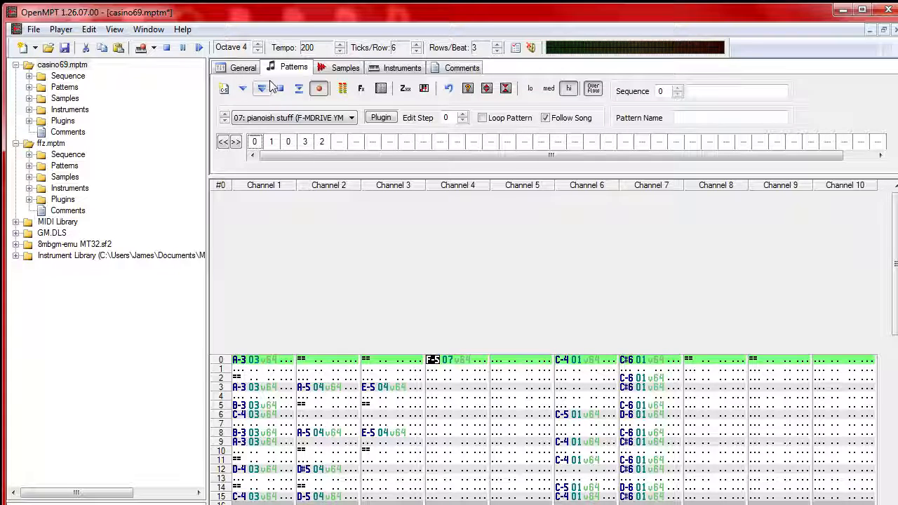
left_click(273, 86)
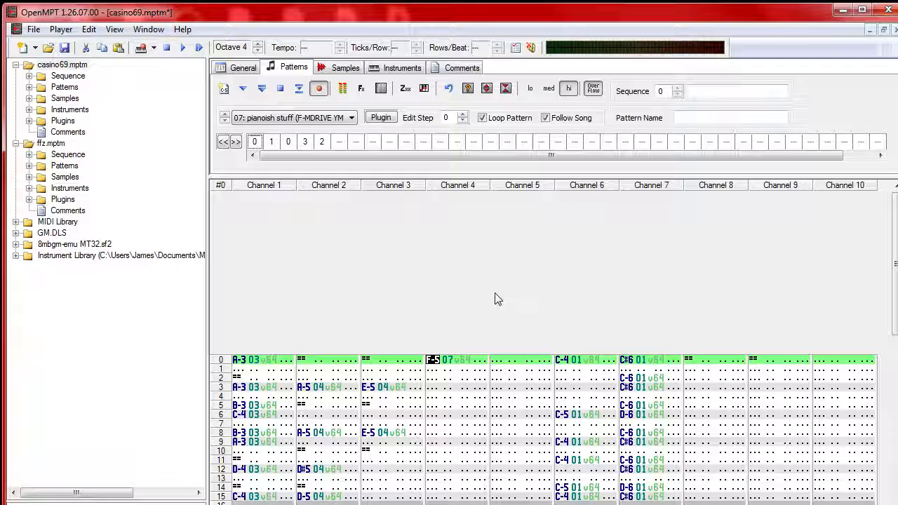
key("Delete")
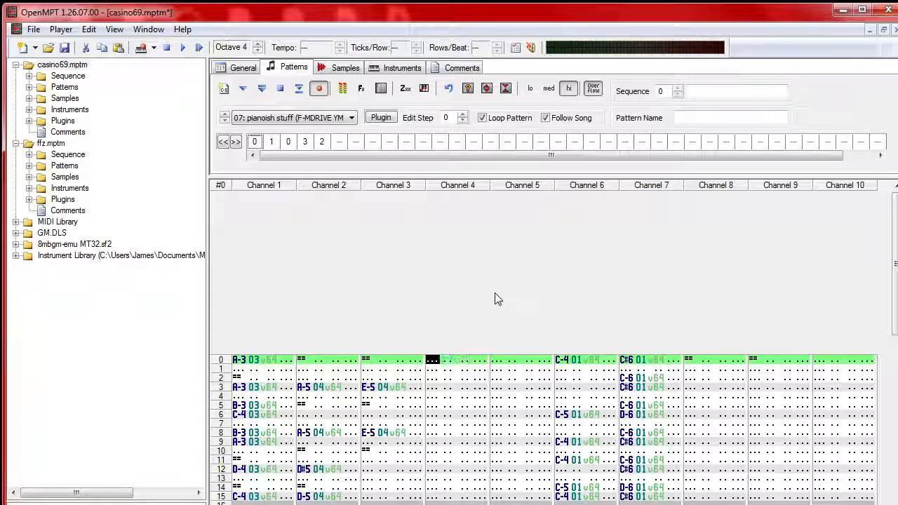
Step: Open theater.mptm from the Music Projects folder and briefly play the song from its start
left_click(48, 48)
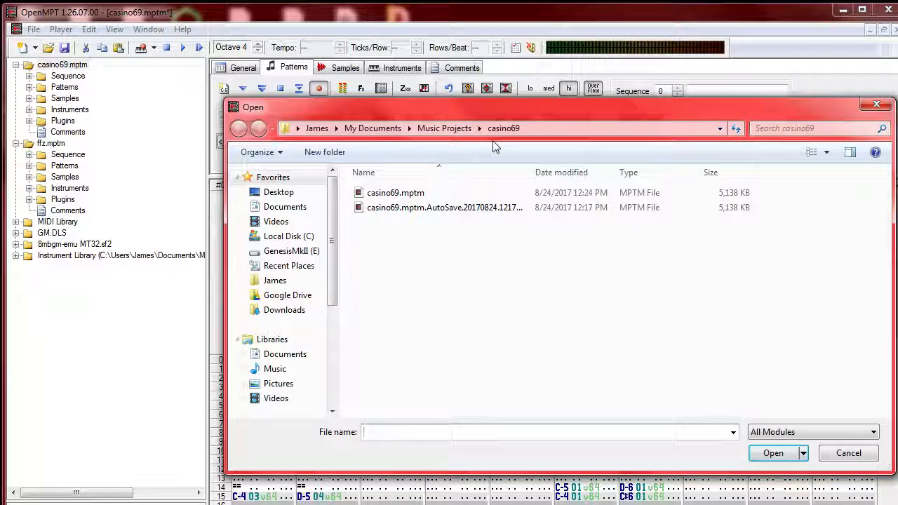
left_click(457, 129)
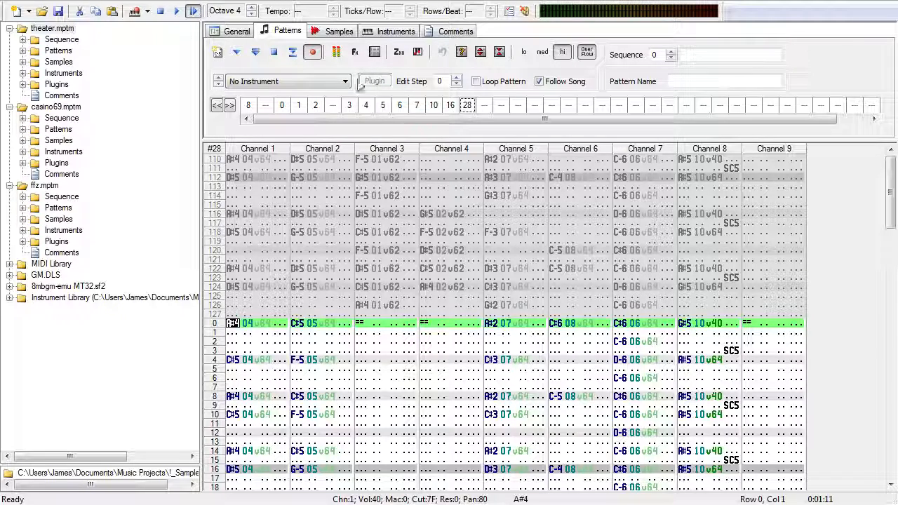
left_click(161, 12)
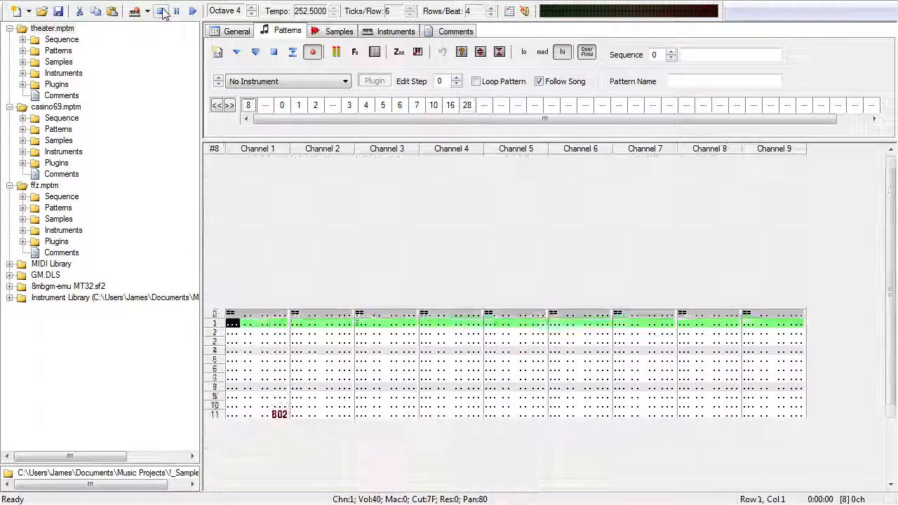
left_click(162, 11)
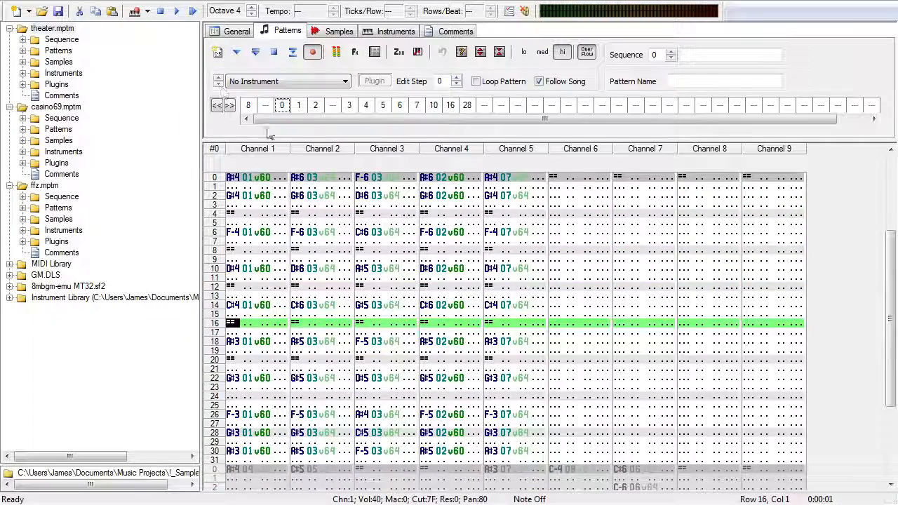
Step: Play the theater song from pattern 1 into pattern 5 with only Channels 1 and 2 audible and Loop Pattern off
left_click(299, 105)
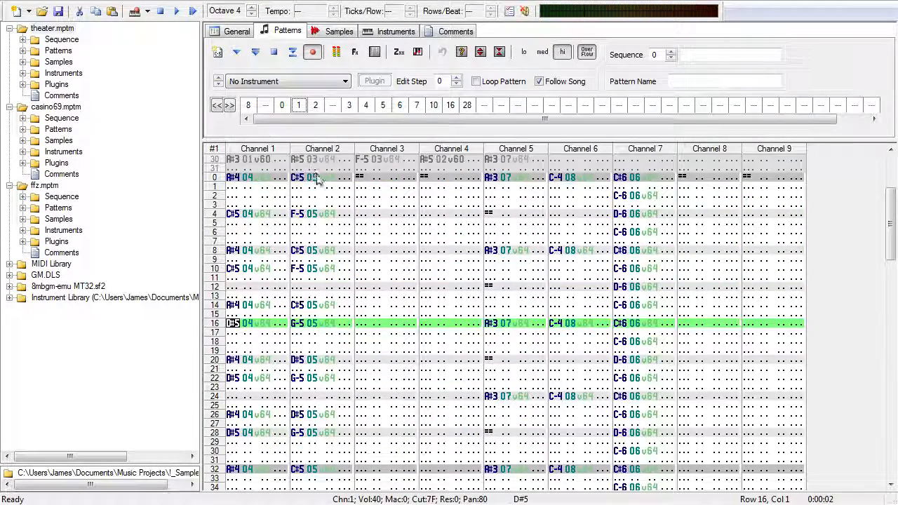
left_click(261, 52)
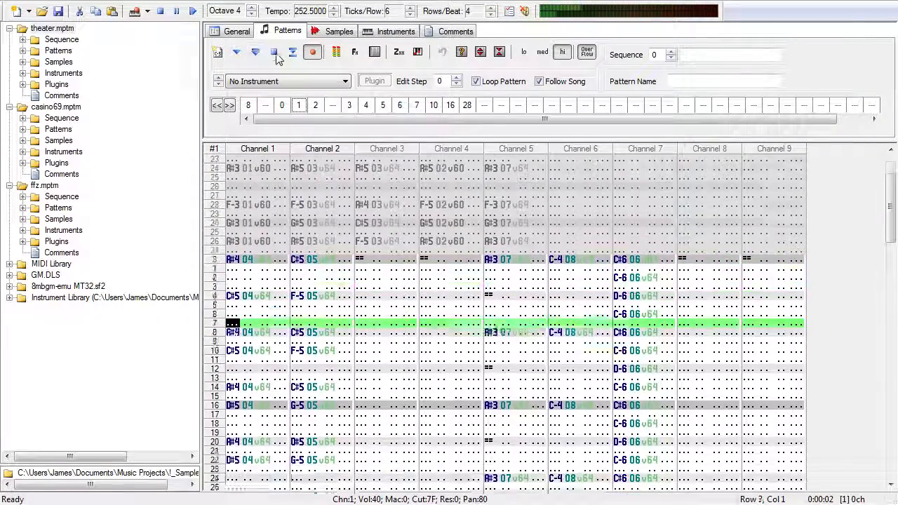
left_click(502, 82)
left_click(520, 83)
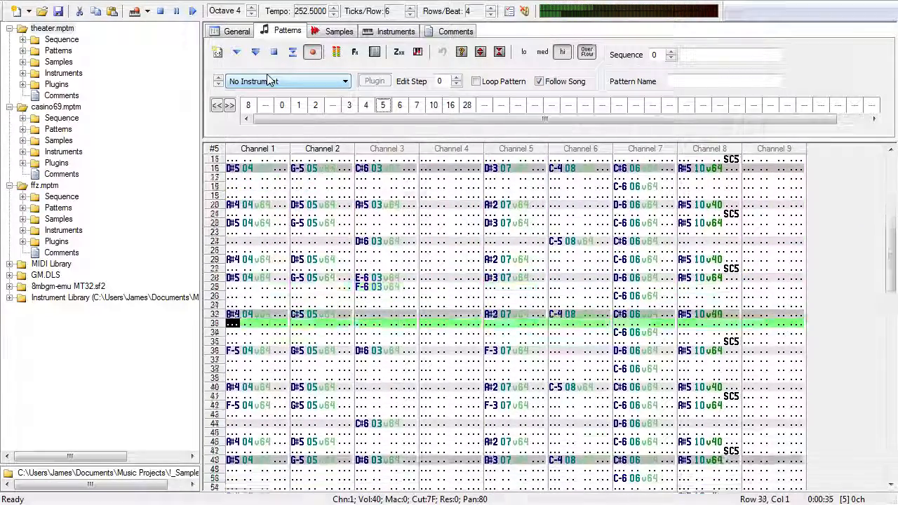
left_click(160, 12)
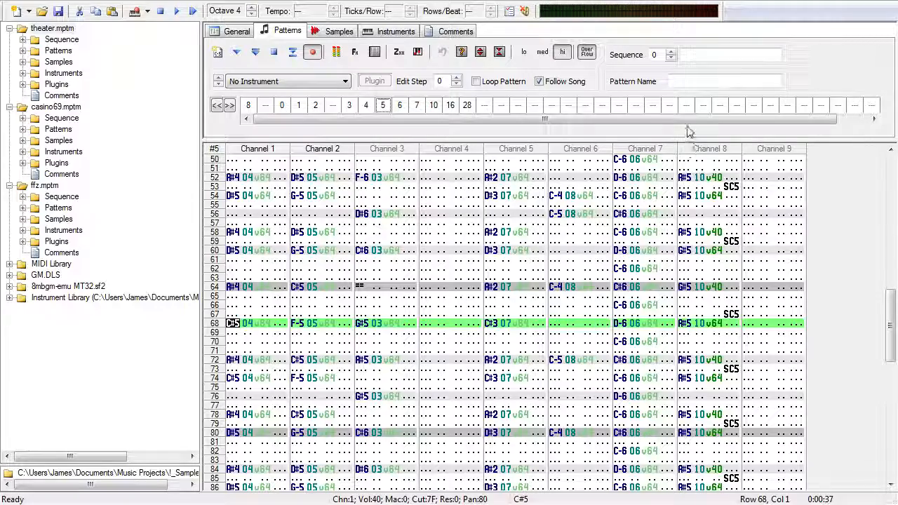
Step: Inspect the Channel 8 part in pattern 5, unmute it and play it together with Channels 1 and 2
left_click(699, 233)
scroll(699, 236, "down", 6)
scroll(701, 210, "up", 8)
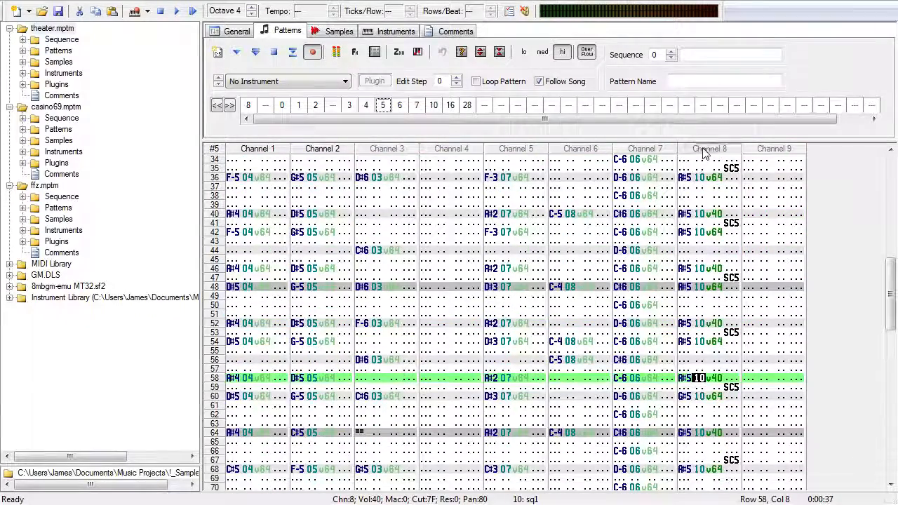
left_click(256, 52)
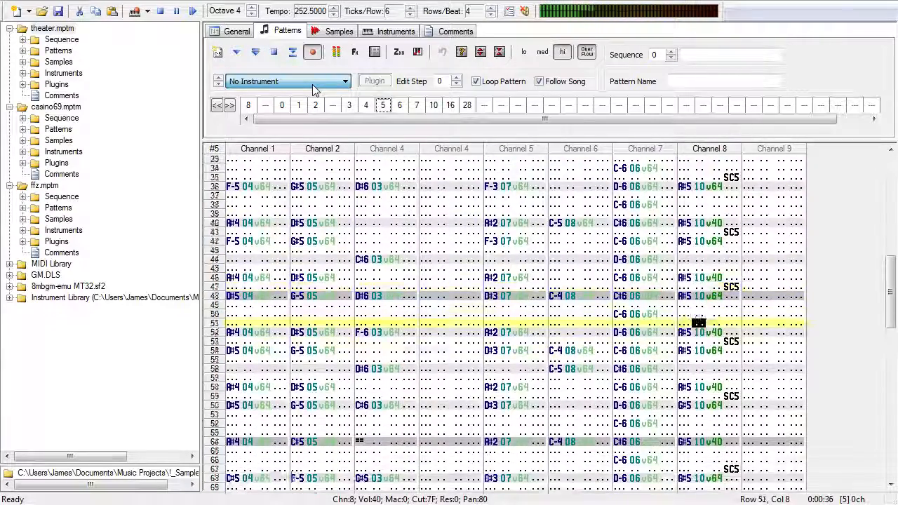
left_click(274, 53)
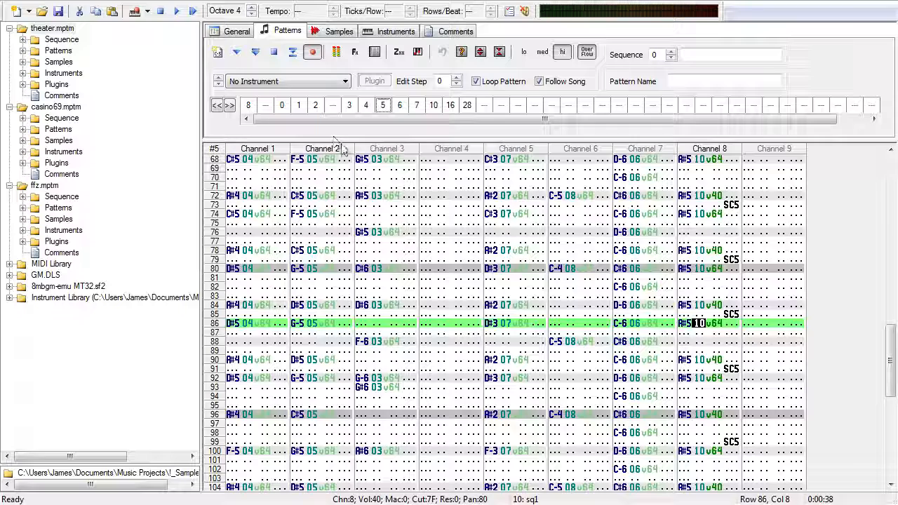
Step: Return the theater song to its start, switch to the casino69.mptm module and briefly play it from the beginning
left_click(249, 106)
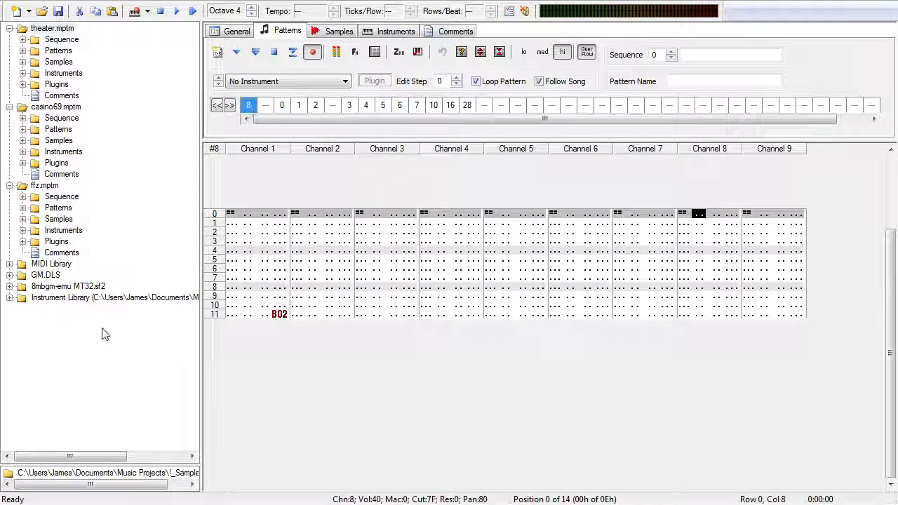
left_click(62, 107)
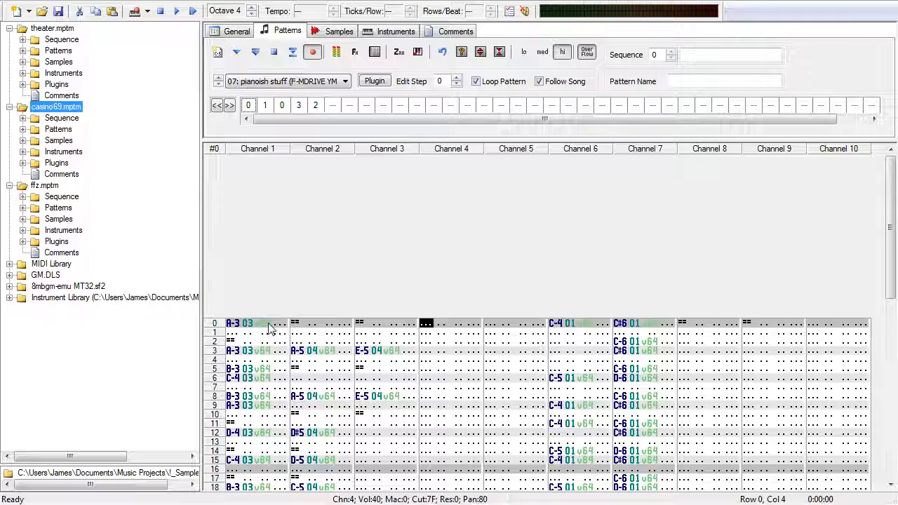
left_click(443, 311)
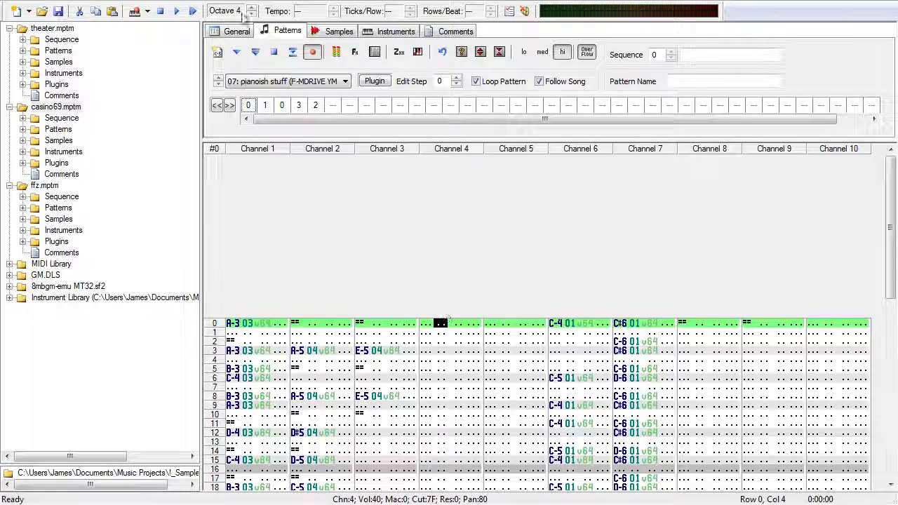
left_click(193, 12)
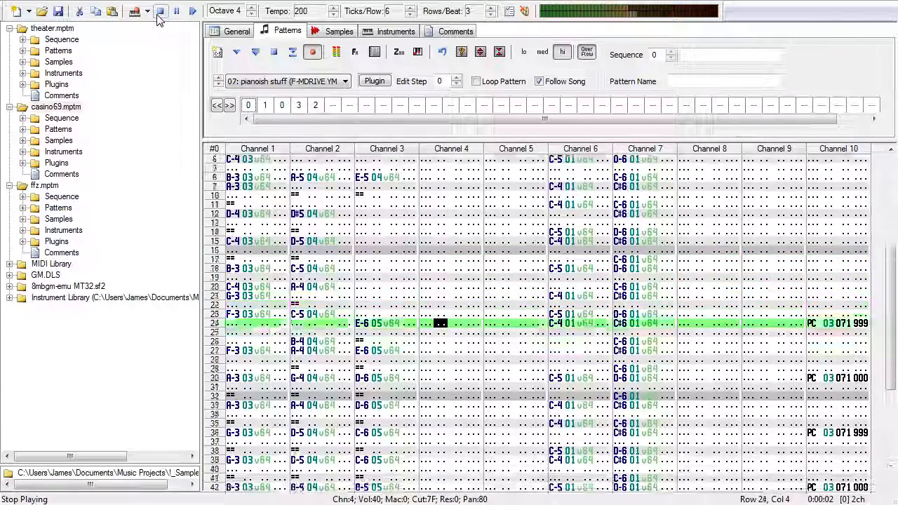
left_click(160, 12)
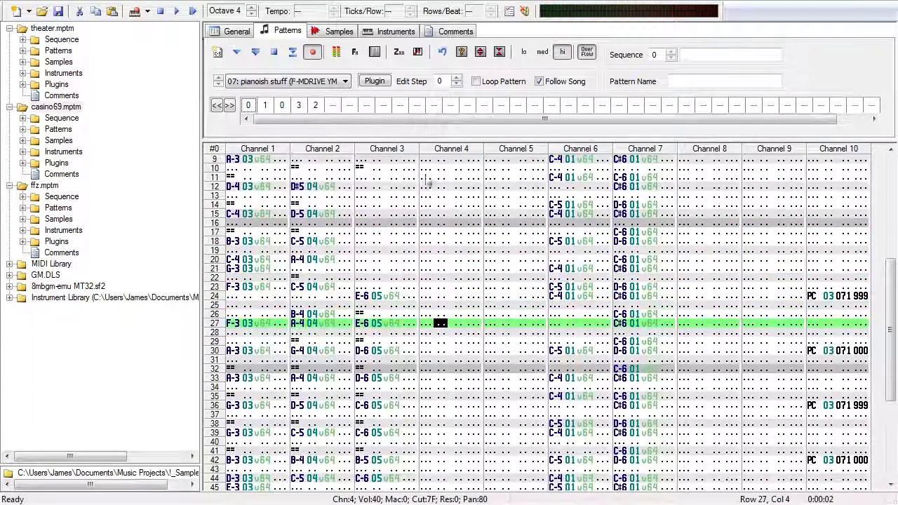
Step: Enter A-5 at row 0 and G-5 at row 6 of Channel 4 in pattern 0 with instrument 07
scroll(442, 203, "up", 6)
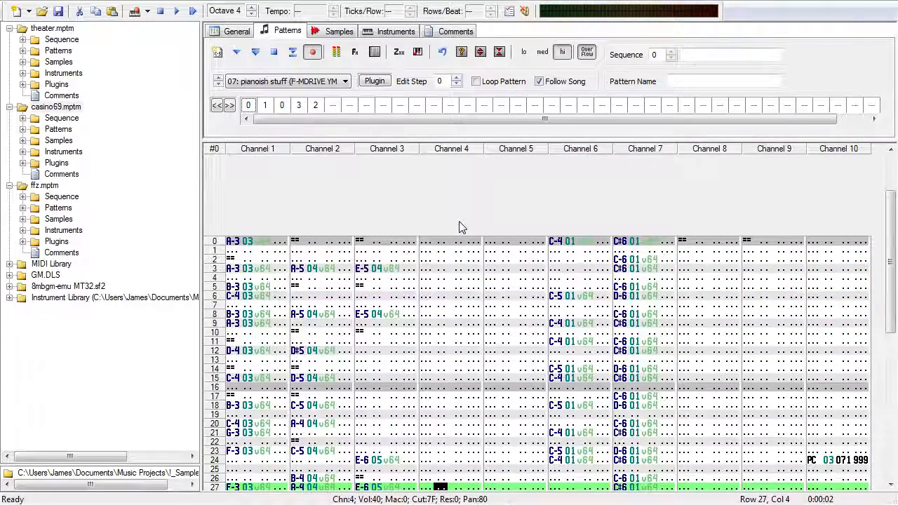
left_click(431, 245)
key("6")
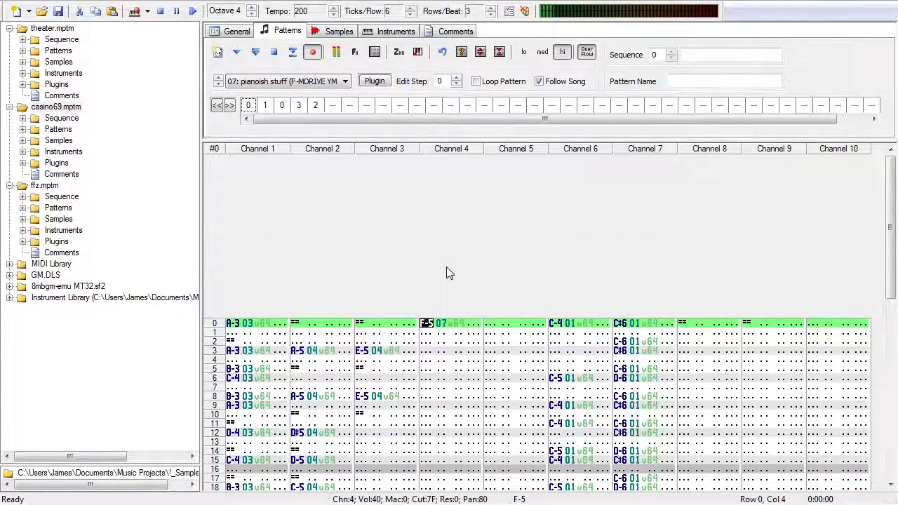
key("y")
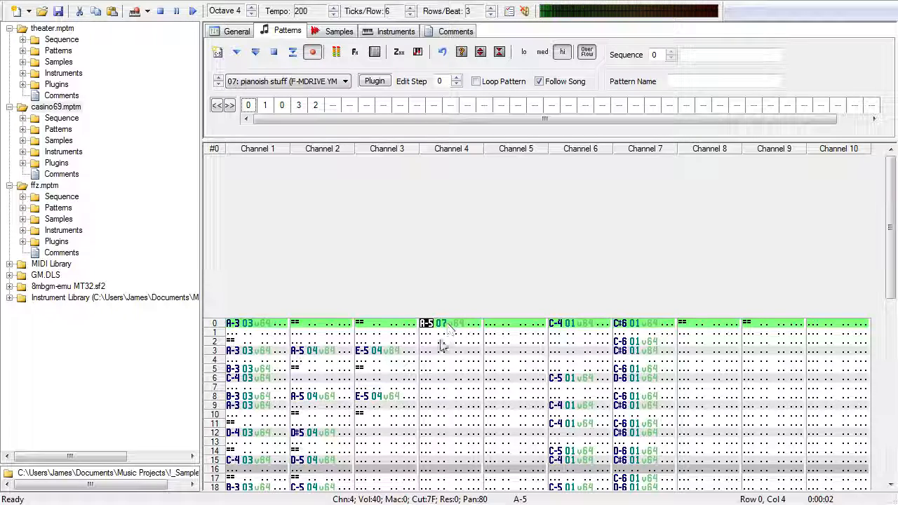
key("Down")
key("Down")
key("Down")
key("Down")
key("Down")
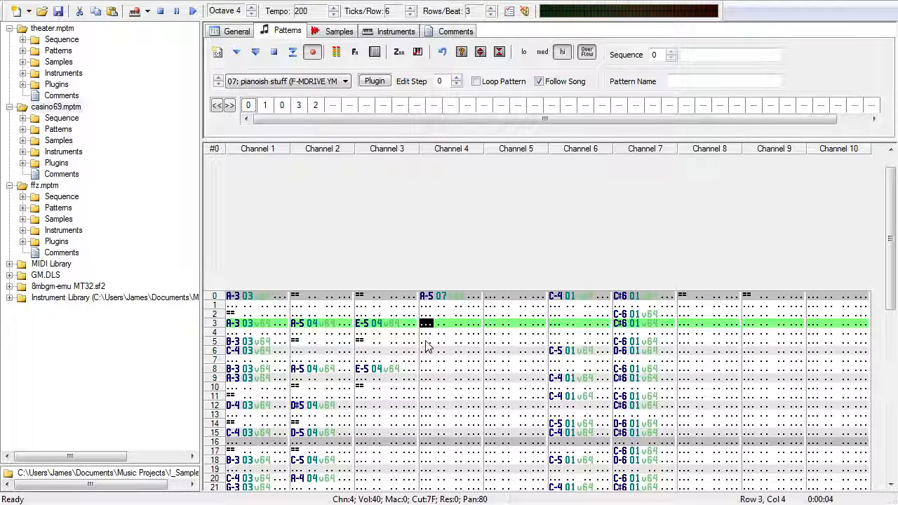
key("Down")
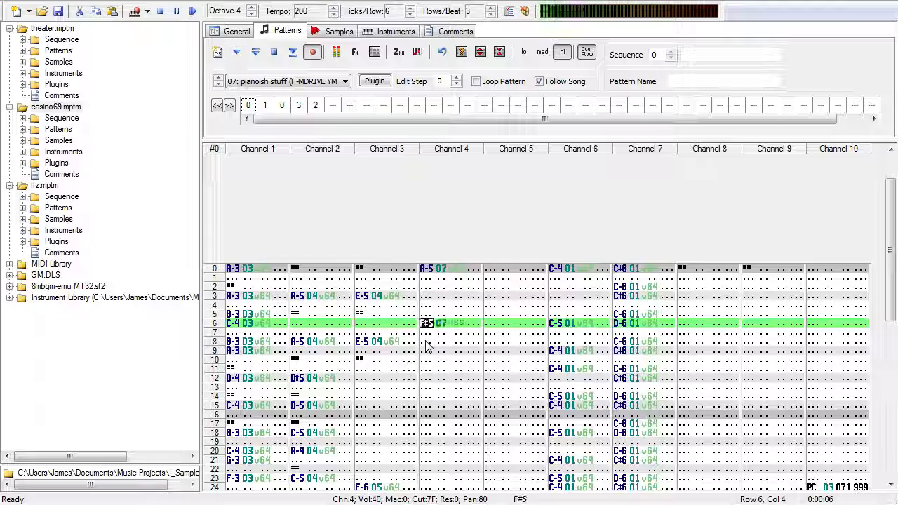
key("t")
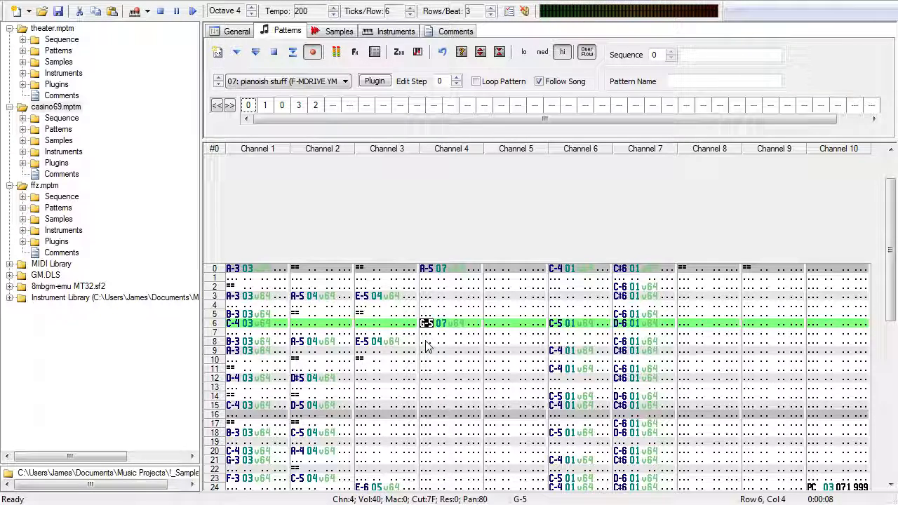
Step: Enter A-5 at rows 8 and 11 of Channel 4, with note-offs at rows 9 and 12
key("Down")
key("Down")
key("t")
key("y")
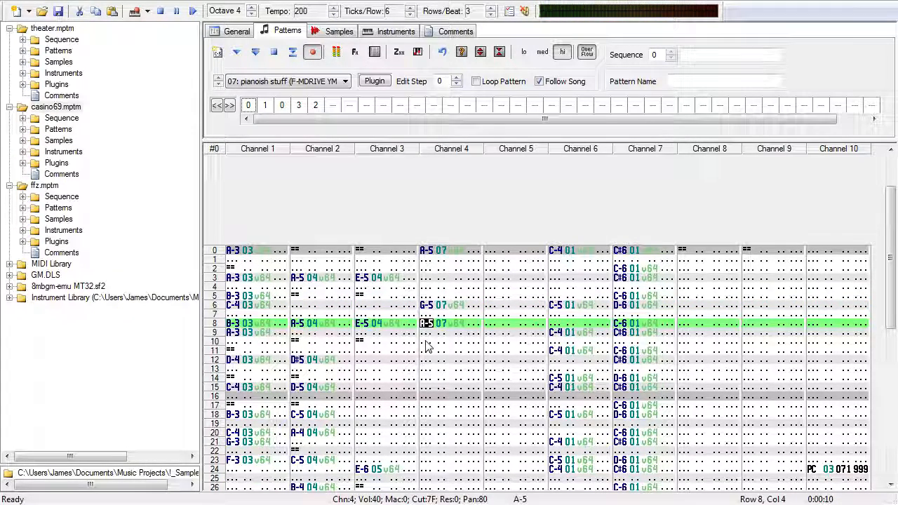
key("Down")
key("equal")
key("Down")
key("Down")
key("y")
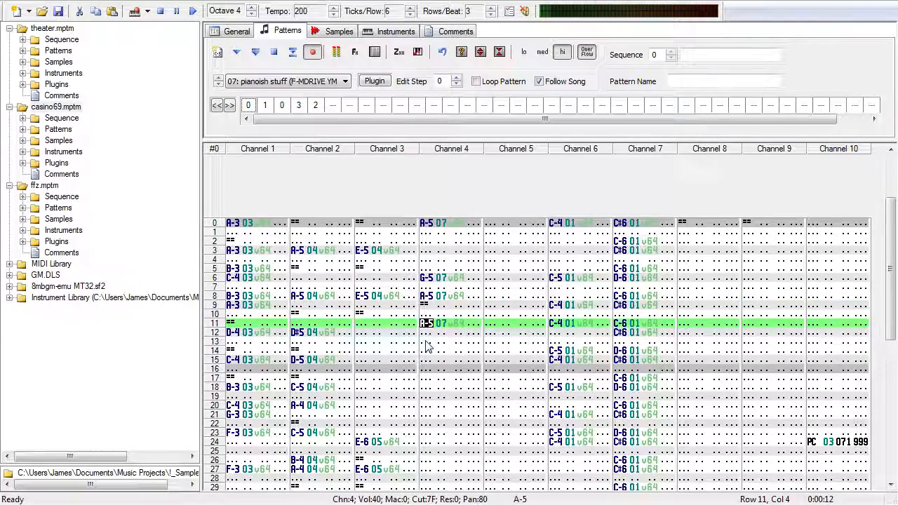
key("Down")
key("equal")
Step: Play pattern 0 looped and the song from its start to hear the Channel 4 notes
left_click(257, 54)
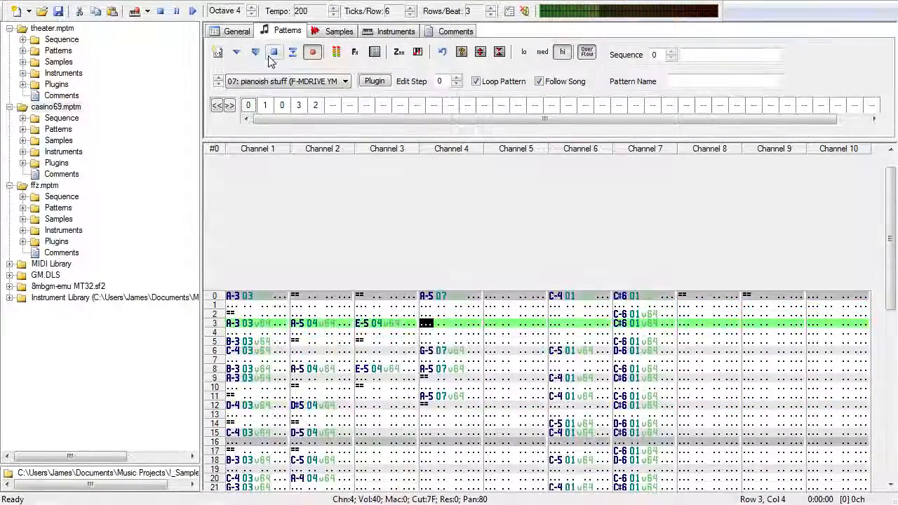
left_click(268, 56)
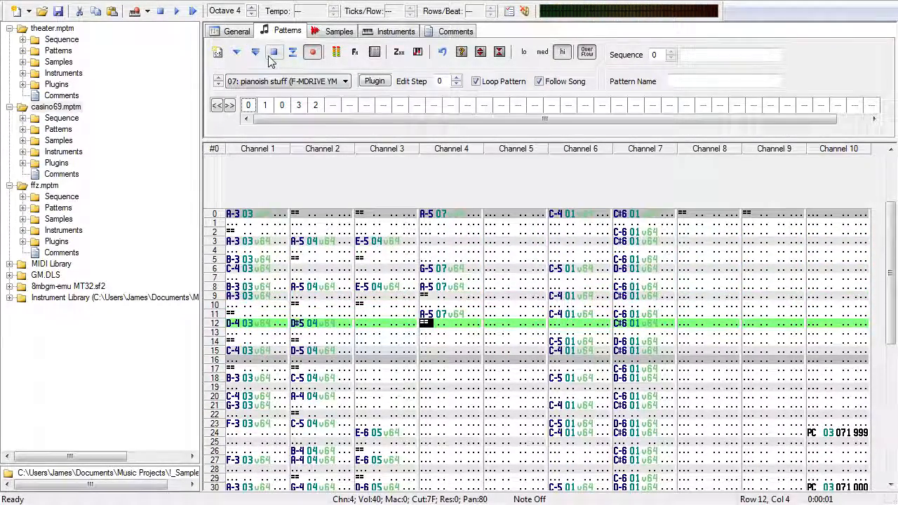
scroll(798, 211, "up", 1)
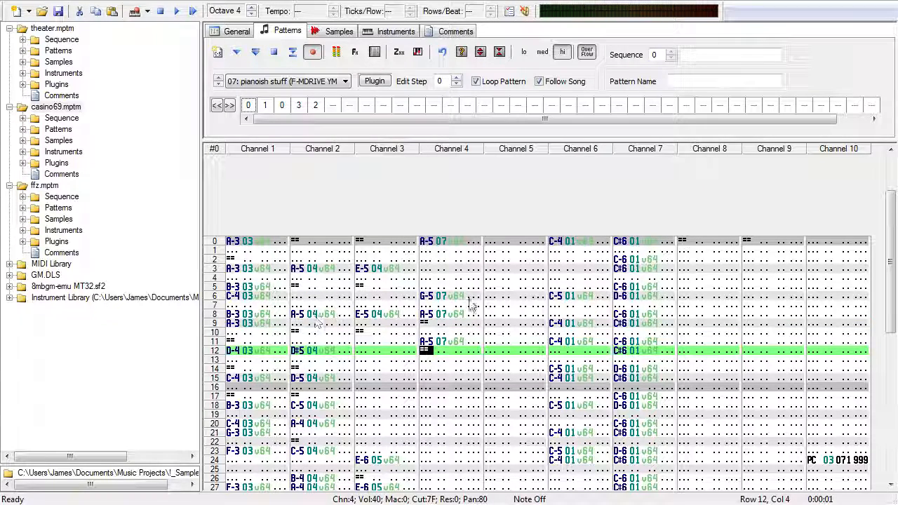
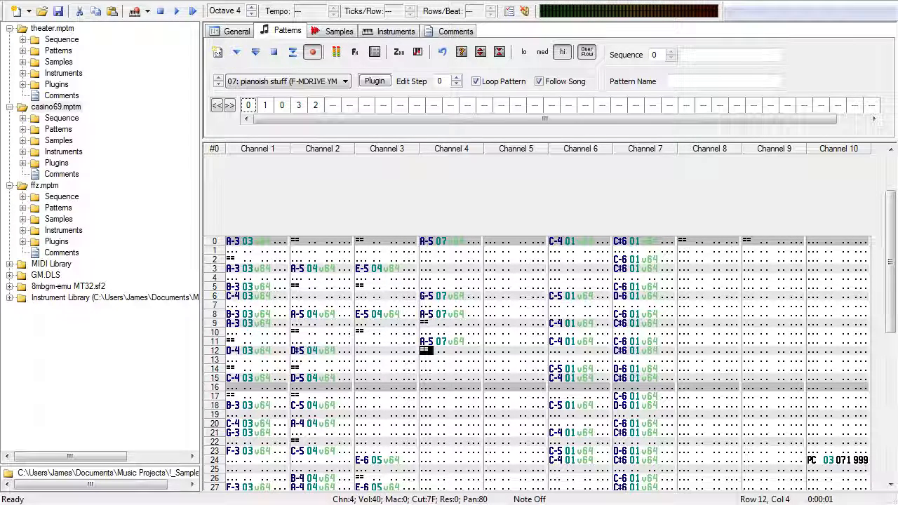
left_click(177, 12)
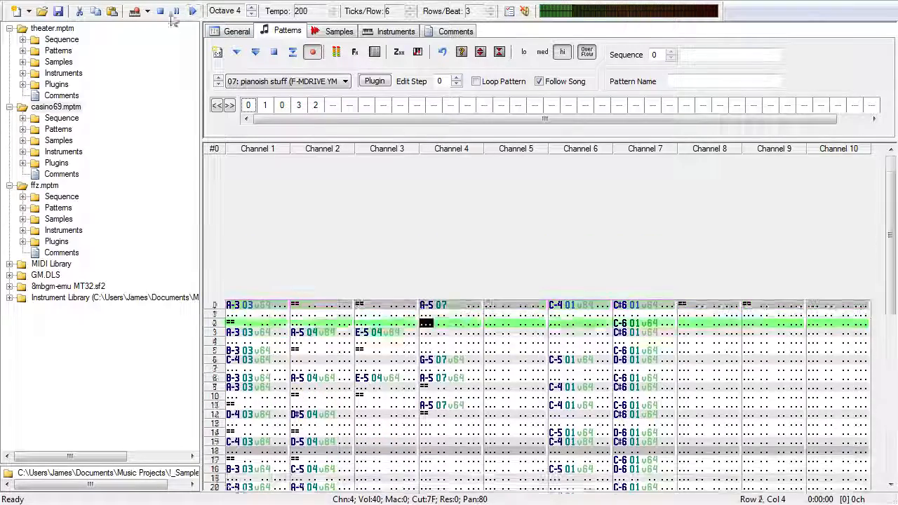
left_click(161, 14)
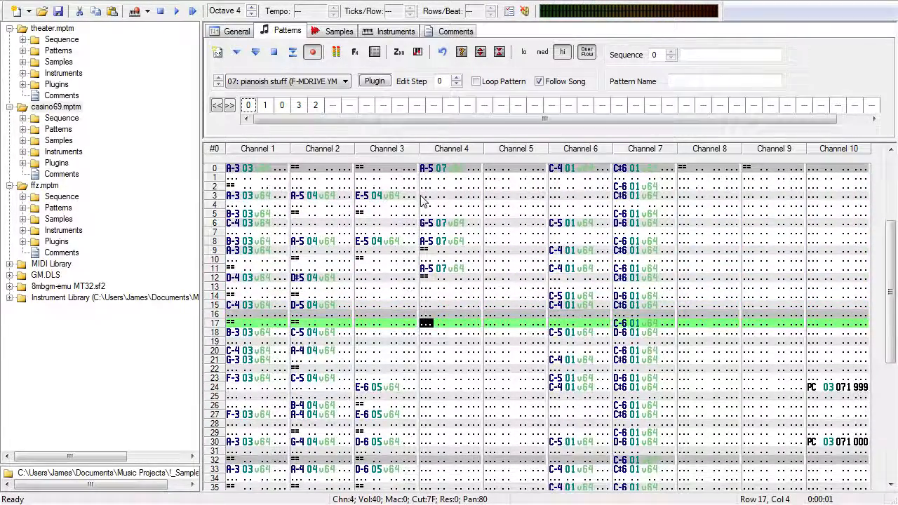
Step: Enter C-5 at row 0 and B-4 at row 6 of Channel 5 in pattern 0 with instrument 07
scroll(426, 199, "up", 1)
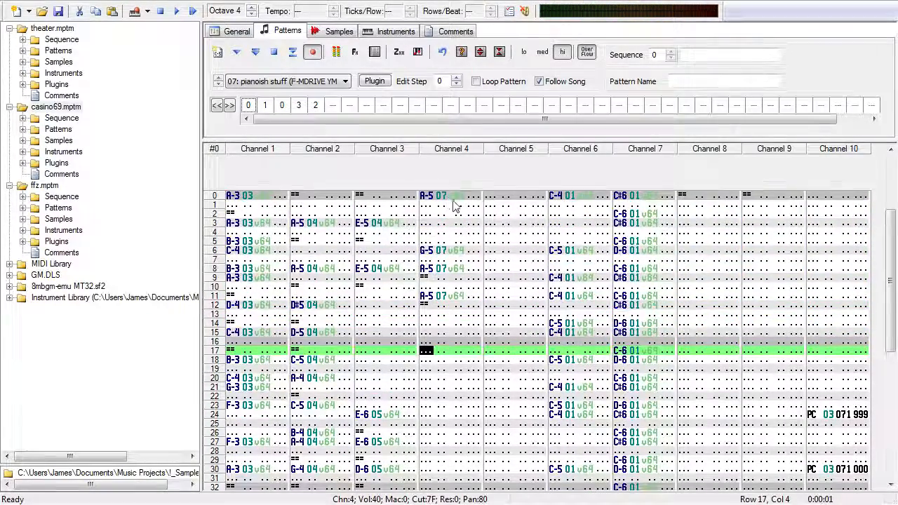
left_click(490, 200)
key("w")
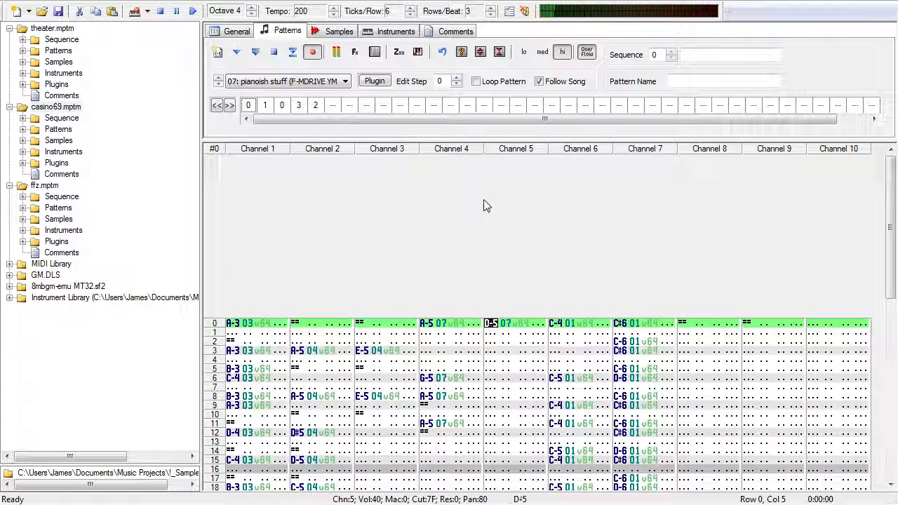
key("q")
left_click(491, 379)
key("p")
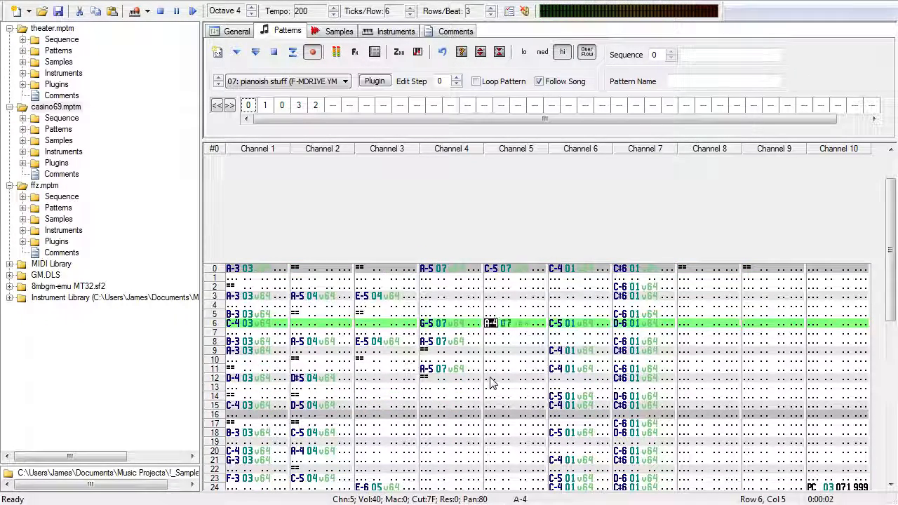
key("bracketleft")
key("bracketright")
Step: Enter C-5 at rows 8 and 11 of Channel 5 with note-offs at rows 9 and 12, and play the pattern
left_click(489, 343)
key("q")
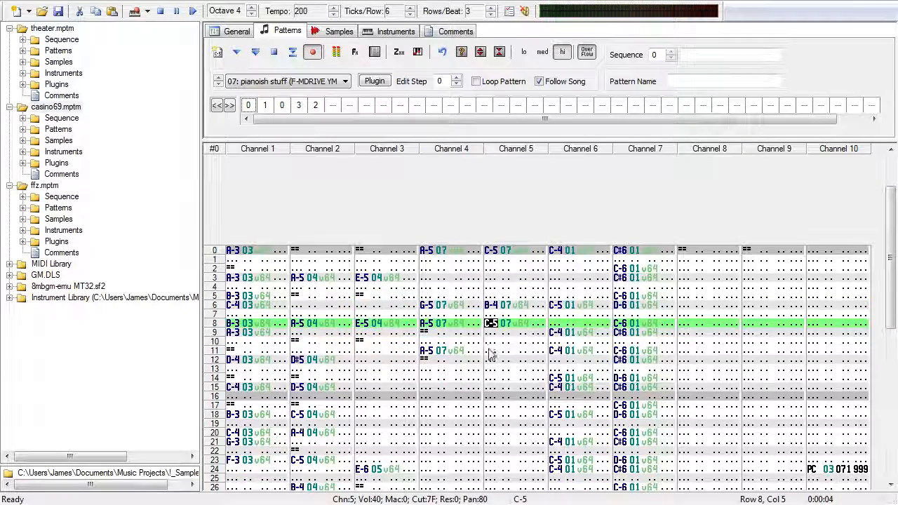
left_click(489, 332)
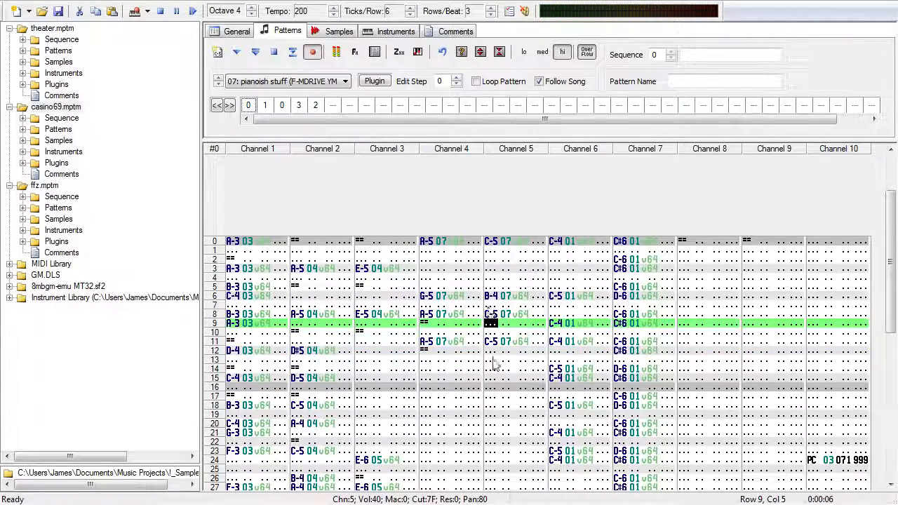
key("equal")
left_click(493, 352)
key("equal")
left_click(255, 54)
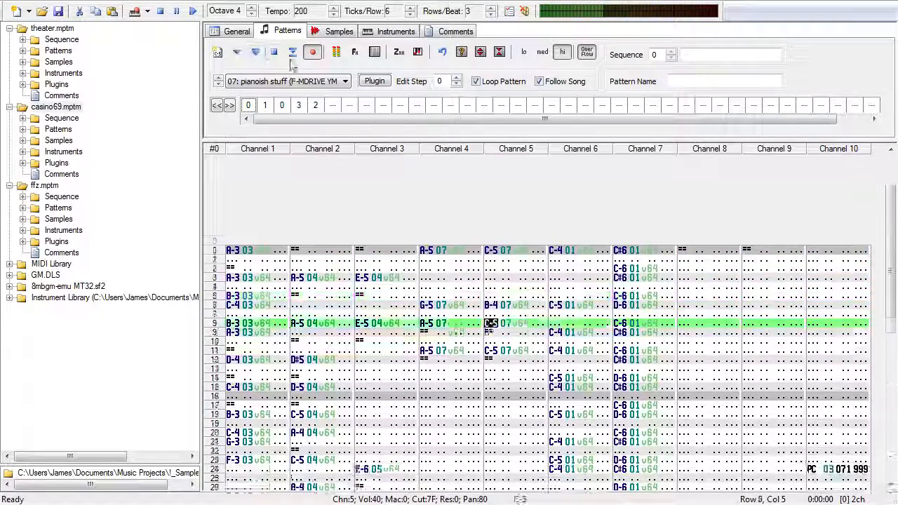
left_click(276, 56)
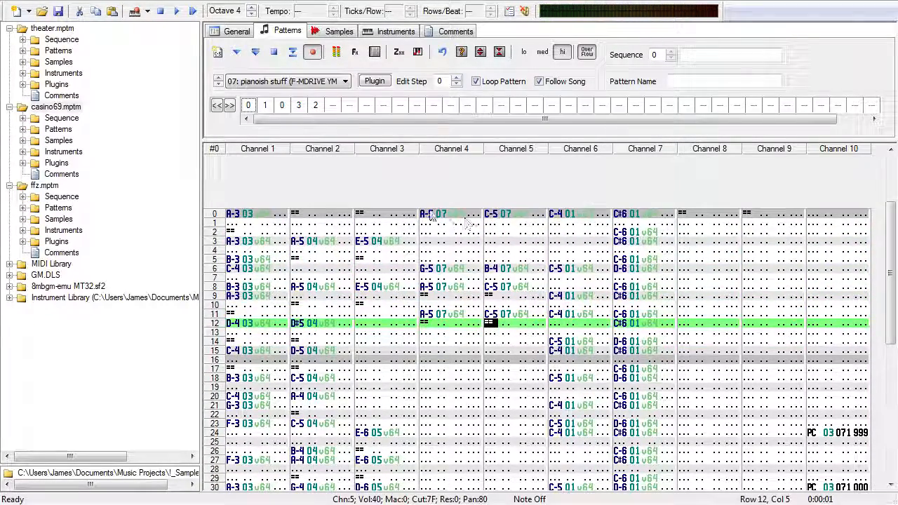
Step: Clear the C-5 at row 0 of Channel 5 and enter C-5 with instrument 07 at row 3 instead
left_click(492, 214)
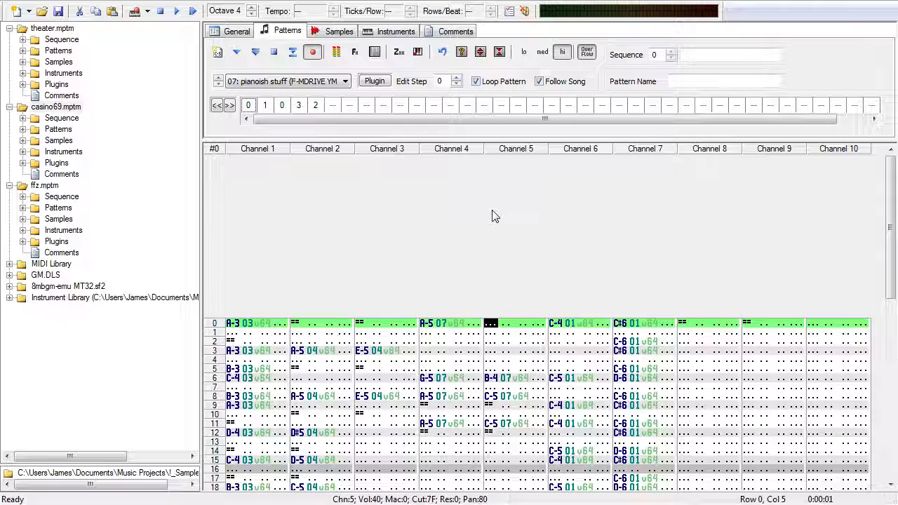
key("Down")
key("Down")
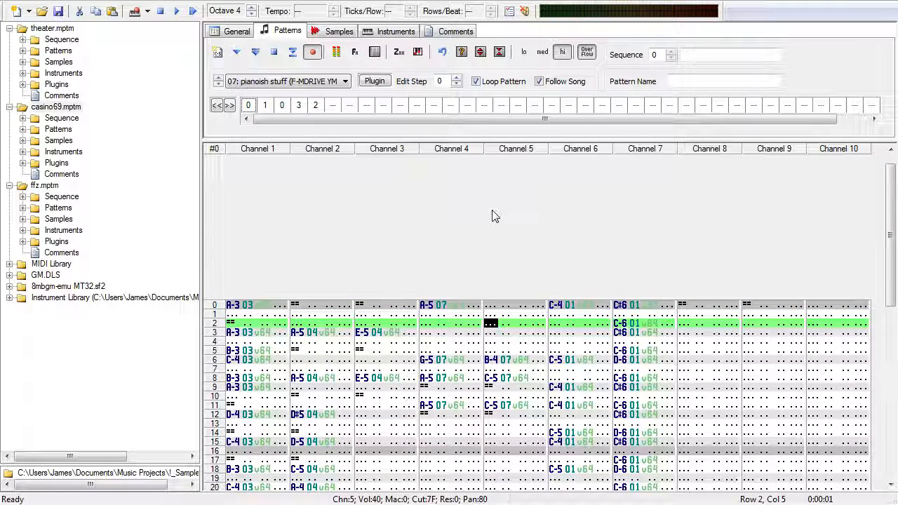
key("Down")
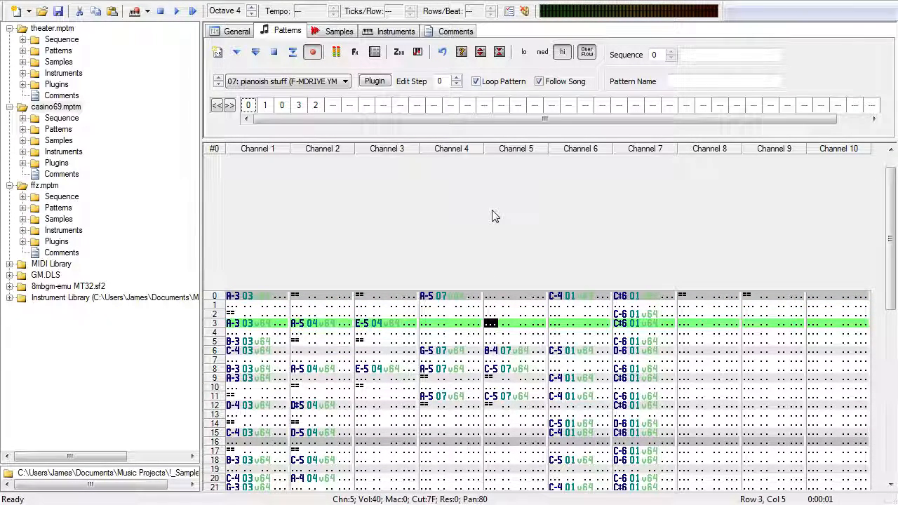
key("q")
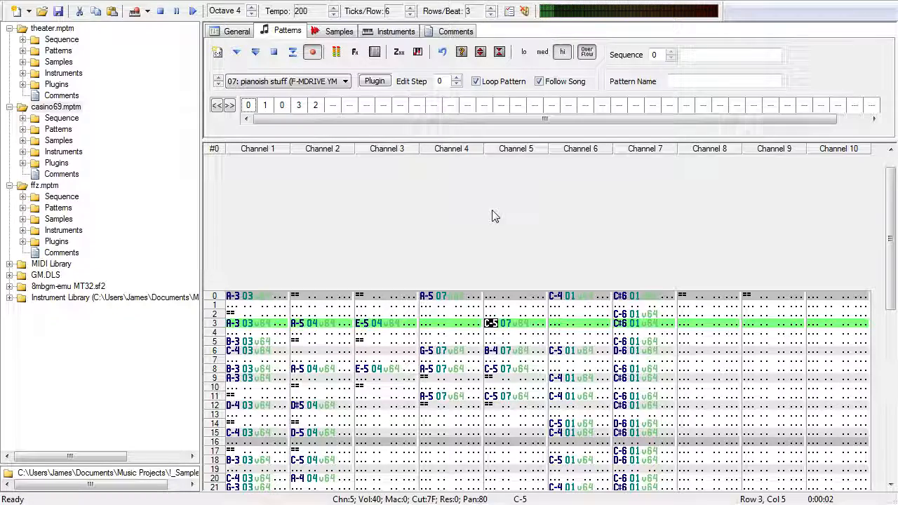
Step: Play the start of pattern 0 with only Channels 4 and 5 audible
left_click(271, 56)
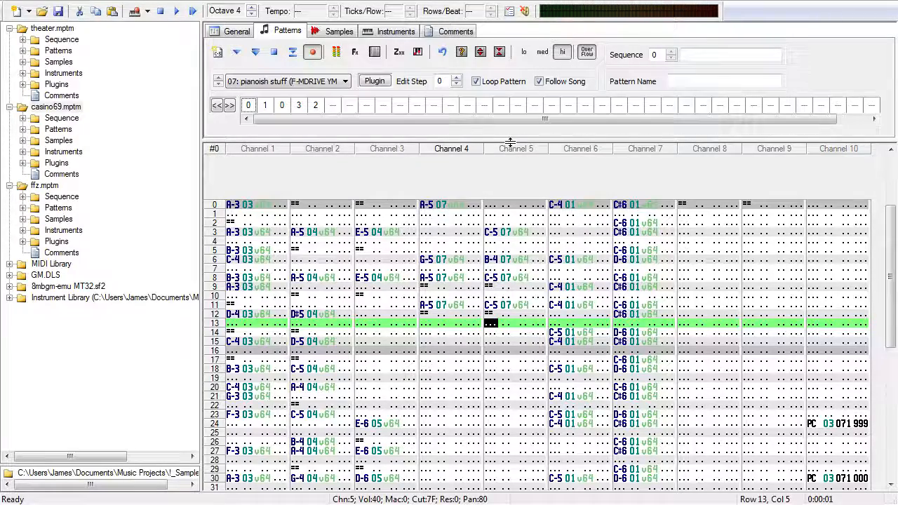
left_click(275, 55)
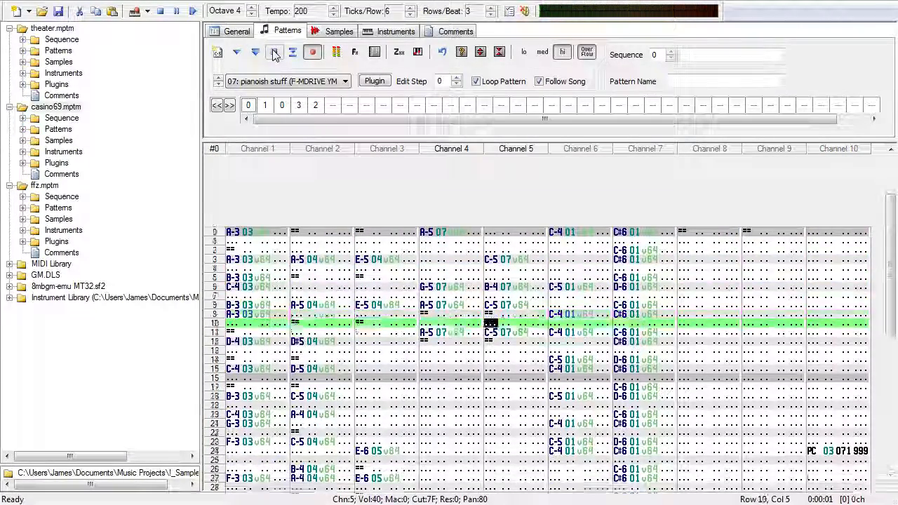
left_click(274, 57)
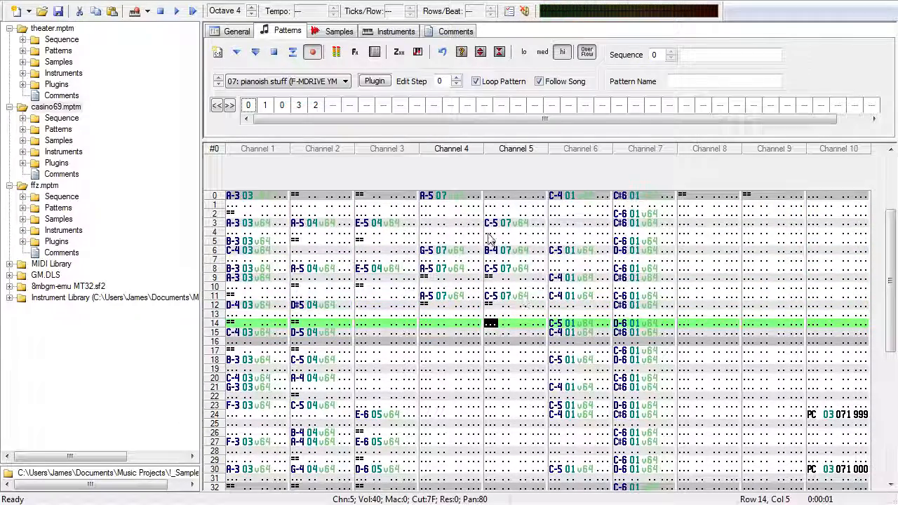
Step: Pull the Channel 4 notes after row 0 up by four rows, bringing G-5 to row 2
left_click(426, 196)
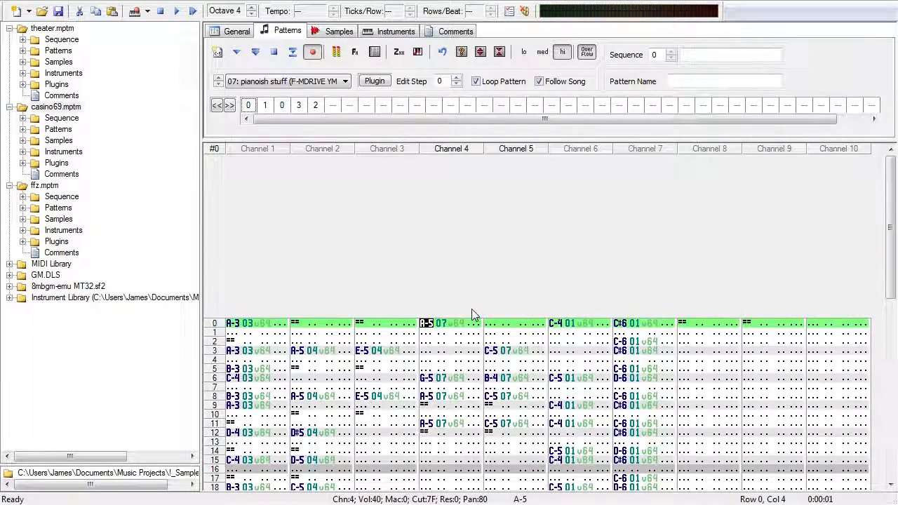
key("Down")
key("BackSpace")
key("BackSpace")
key("BackSpace")
key("BackSpace")
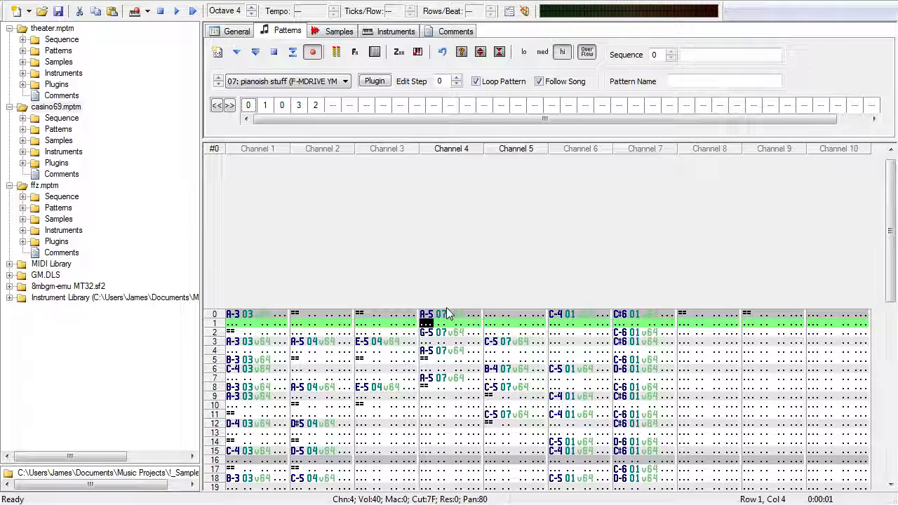
Step: Undo the four-row pull-up of the Channel 4 notes so that G-5 sits at row 6 again
key("ctrl+z")
key("ctrl+z")
key("ctrl+z")
key("ctrl+z")
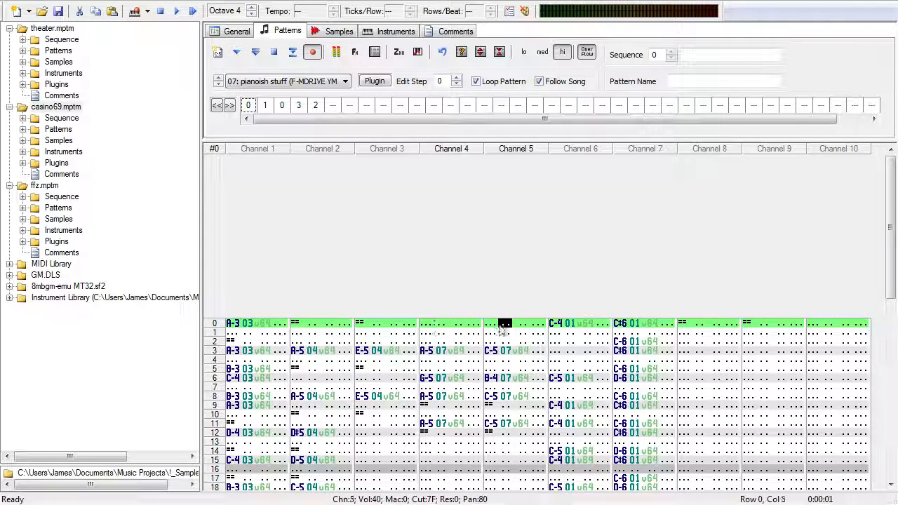
Step: Try C-5 at row 0 of Channel 5 against A-5 at row 3 of Channel 4, and play the pattern start
key("q")
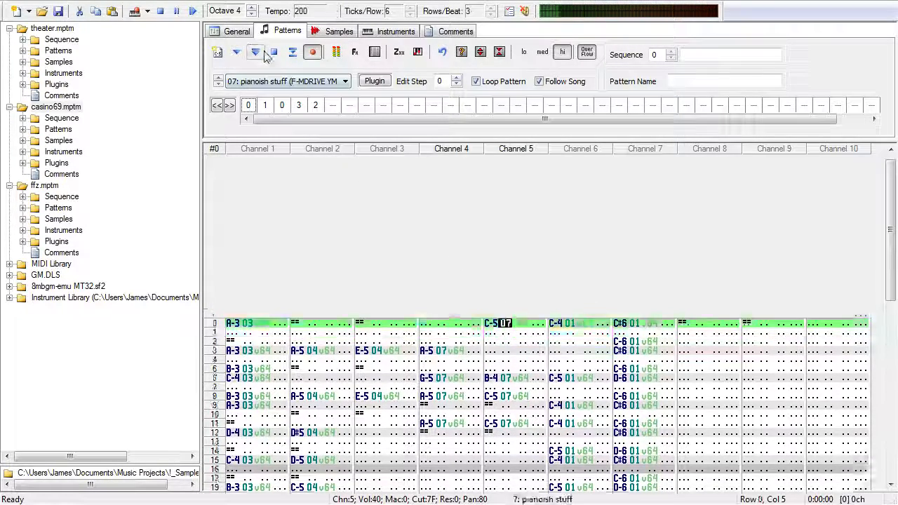
left_click(264, 53)
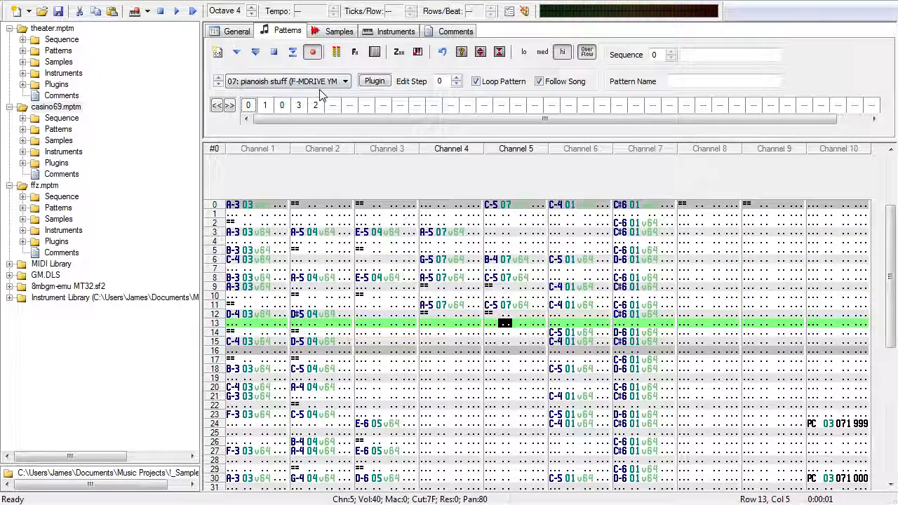
left_click(256, 53)
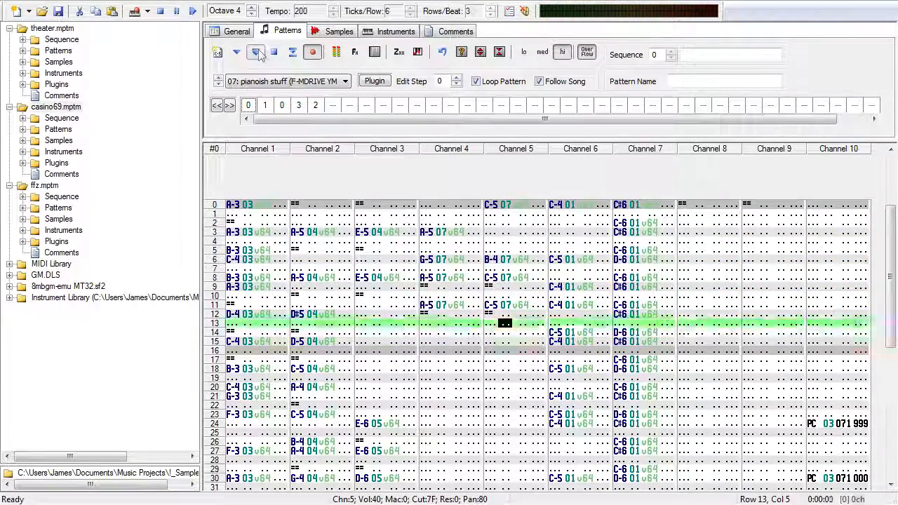
Step: Put A-5 back at row 0 of Channel 4 and C-5 at row 3 of Channel 5, and play the pattern start
left_click(274, 52)
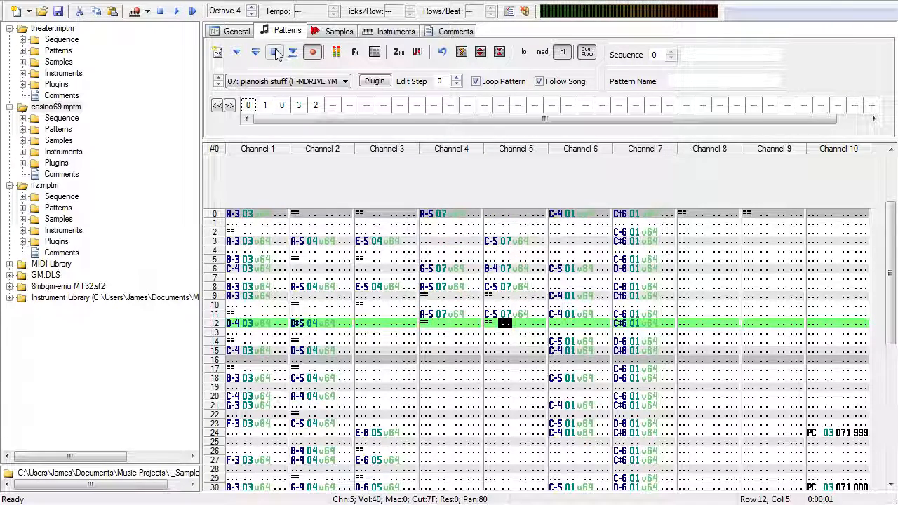
left_click(275, 53)
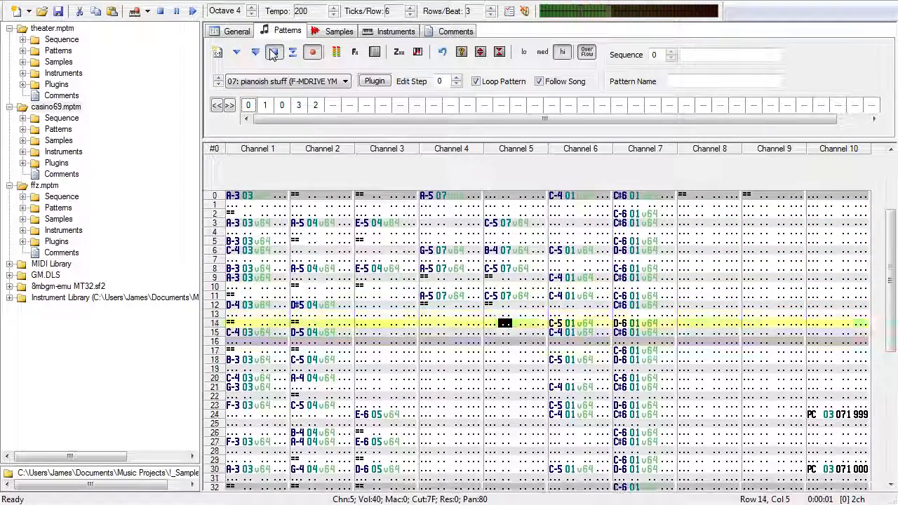
left_click(274, 54)
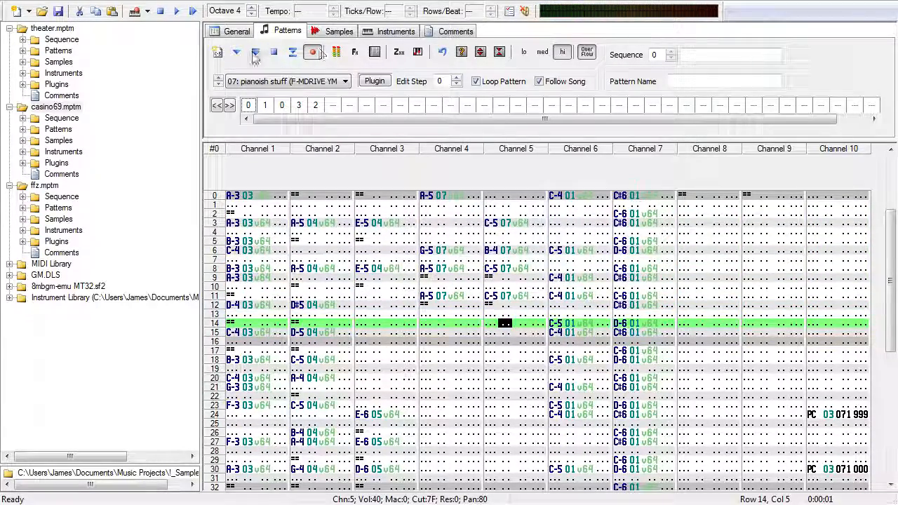
left_click(255, 57)
left_click(276, 55)
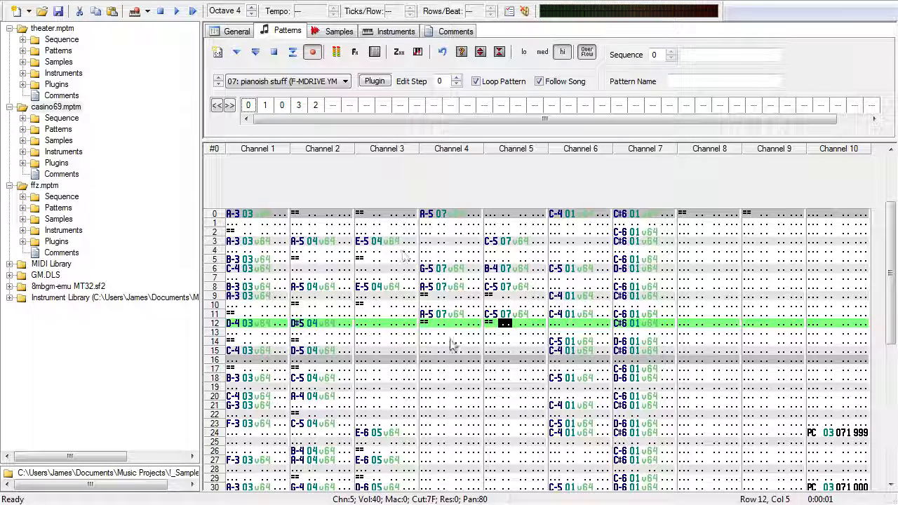
Step: Copy the A-5 and C-5 chord with its note-offs from rows 11–12 of Channels 4 and 5 to row 17, and play it
left_click_drag(421, 313, 530, 327)
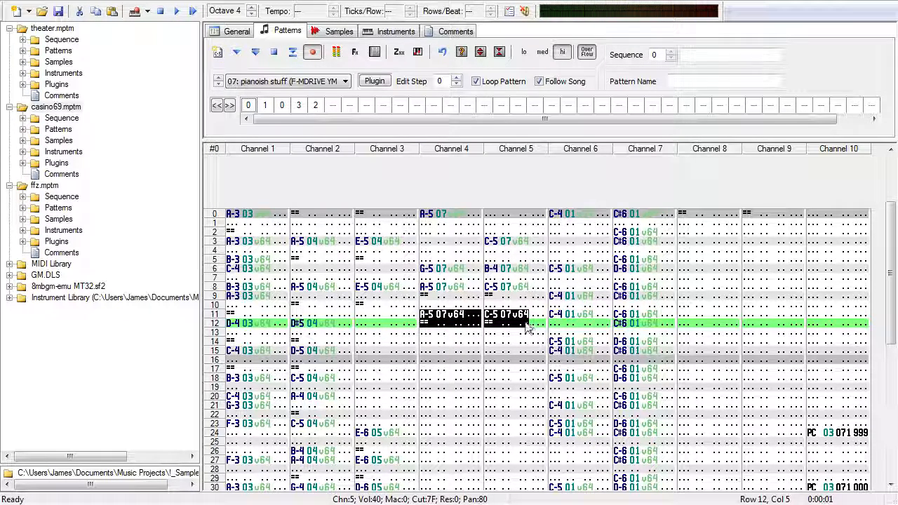
left_click(426, 372)
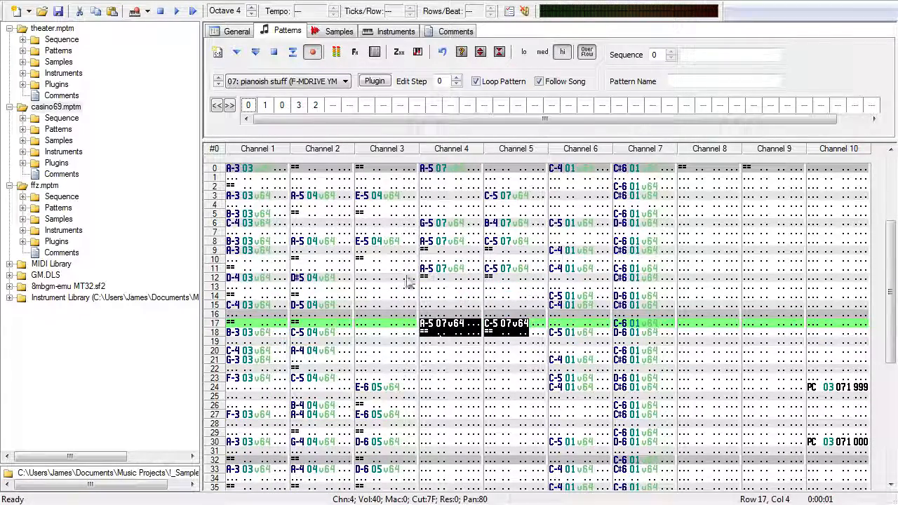
left_click(270, 57)
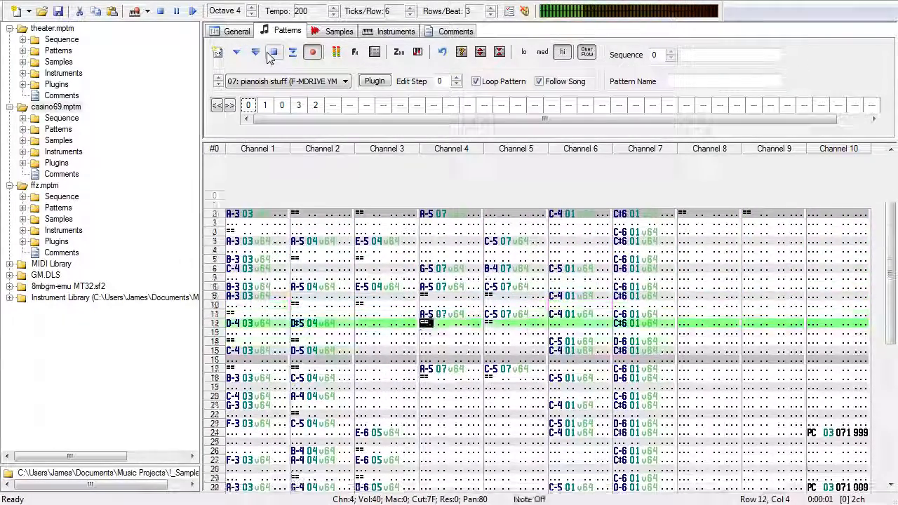
key("F8")
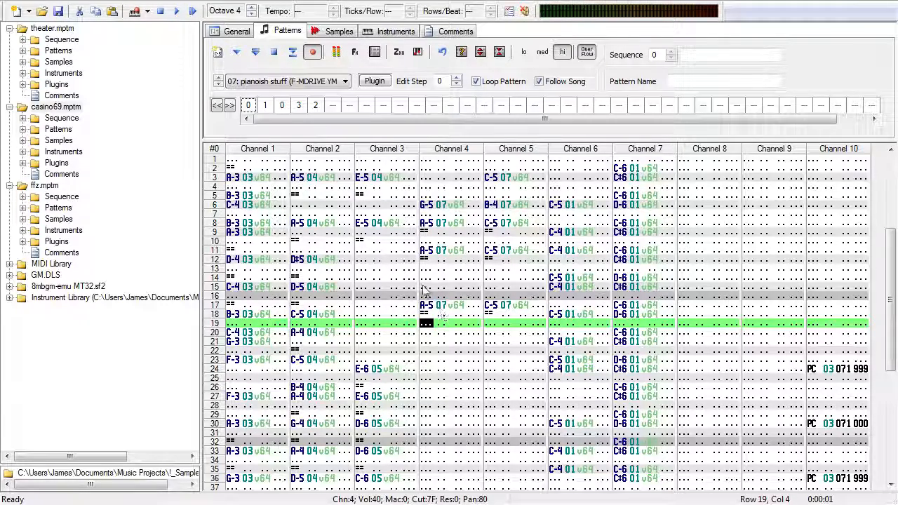
Step: Enter E-5 with instrument 07 at row 15 of Channel 4 and play the passage
key("F6")
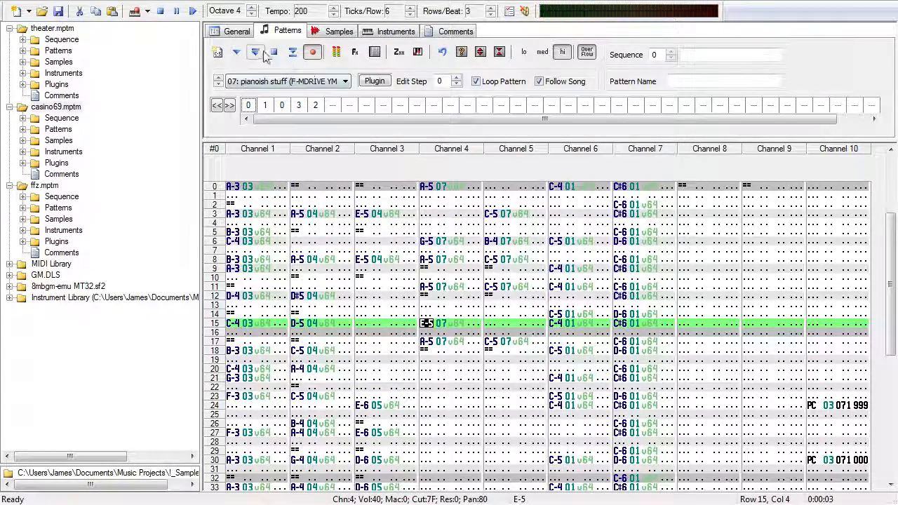
left_click(273, 54)
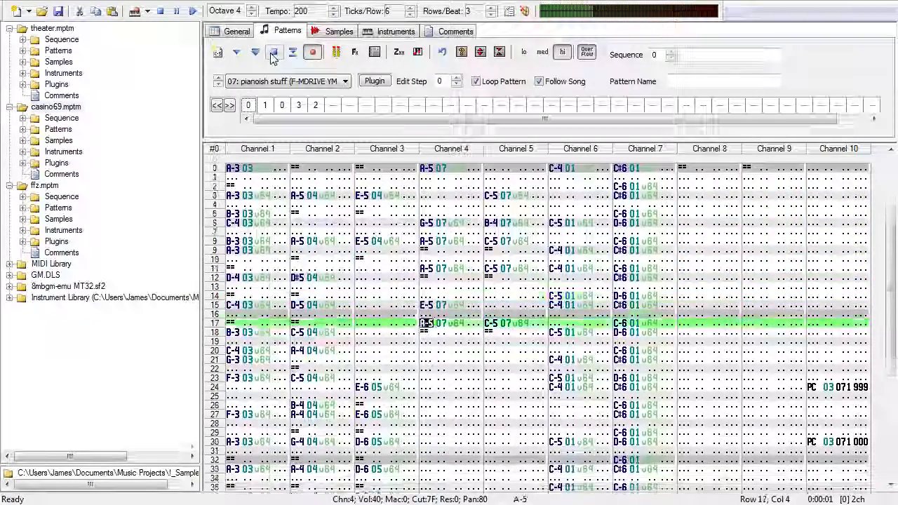
left_click(274, 54)
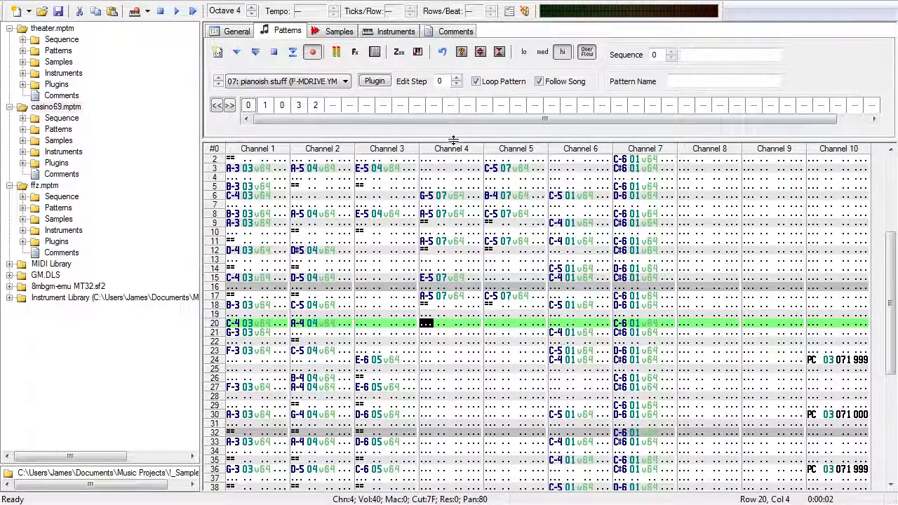
left_click(273, 54)
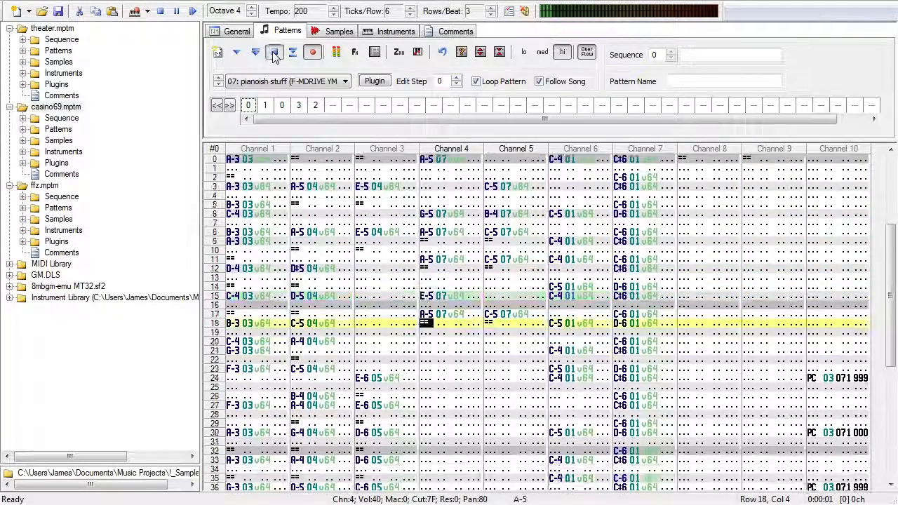
left_click(273, 54)
Step: Copy rows 15–18 of Channels 4 and 5 to row 20 and play the result
left_click_drag(511, 330, 539, 330)
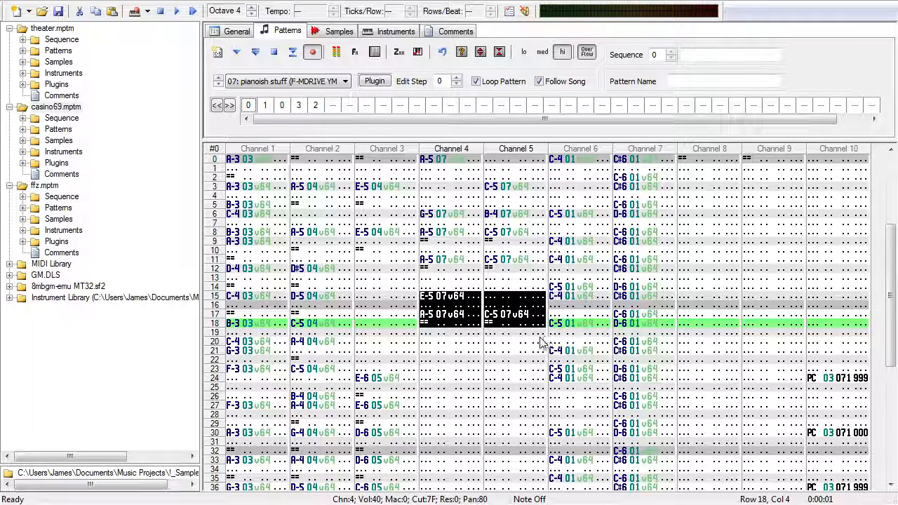
left_click(430, 344)
key("ctrl+v")
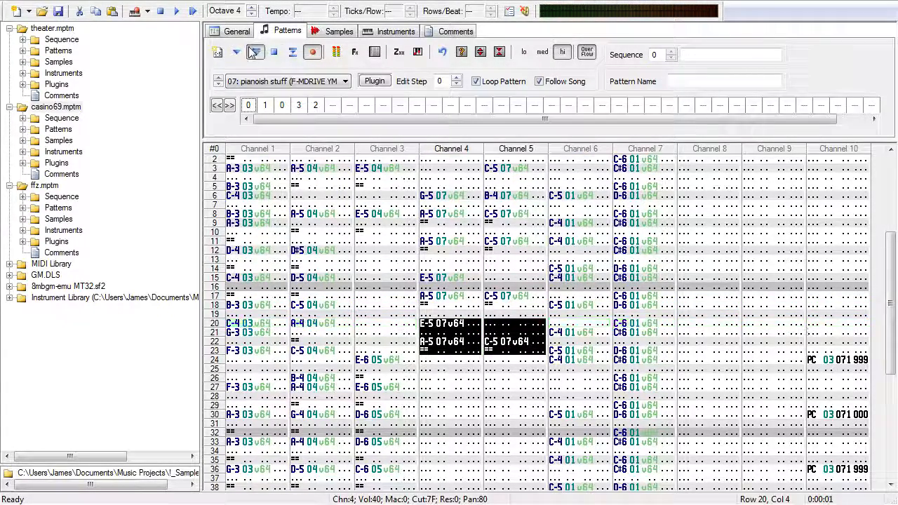
left_click(254, 52)
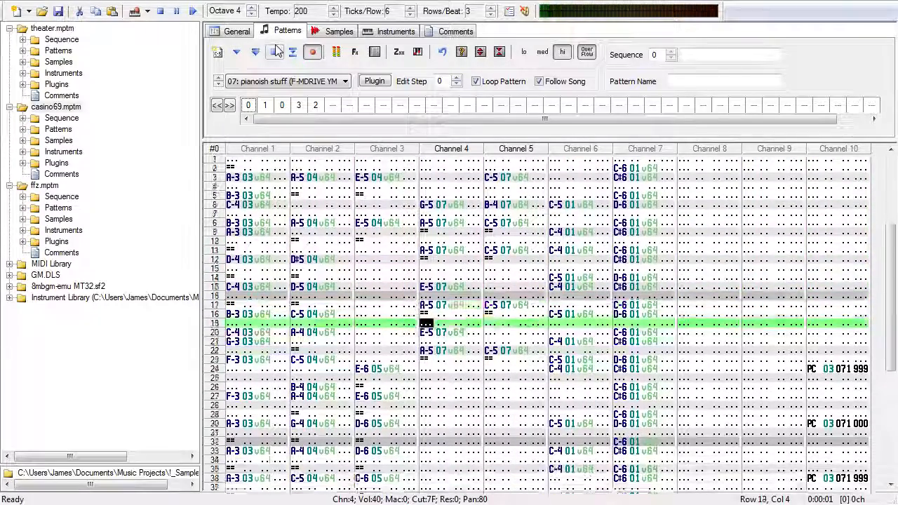
Step: Move the copied A-5 and C-5 chord up to row 21 with both note-offs at row 23, and play the passage
left_click(439, 293)
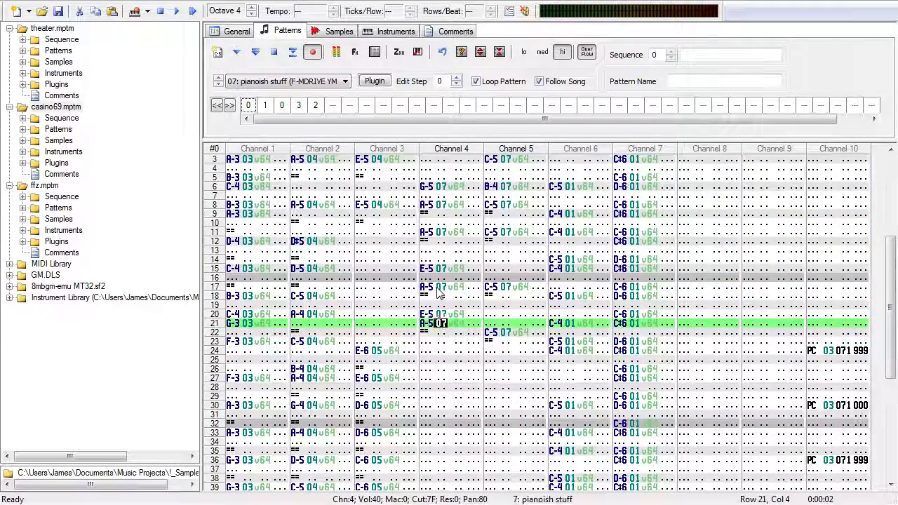
key("Tab")
key("BackSpace")
key("Down")
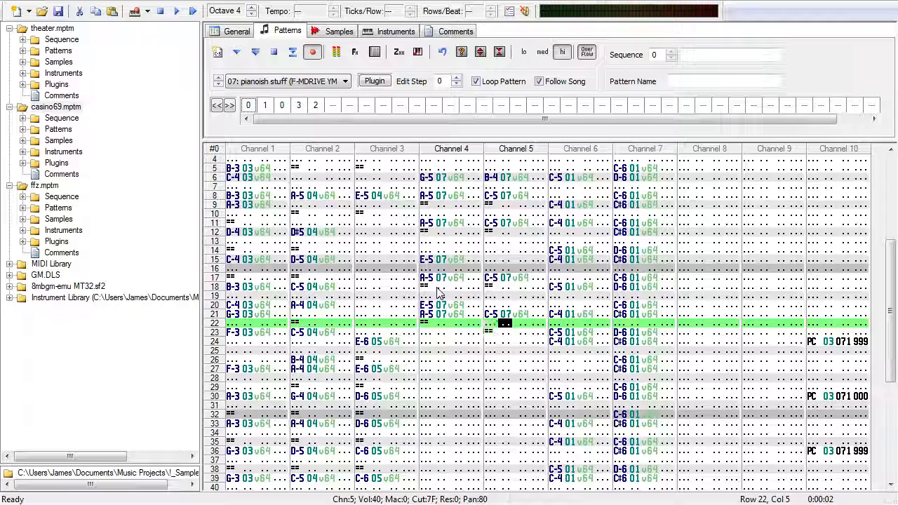
key("shift+Tab")
key("Insert")
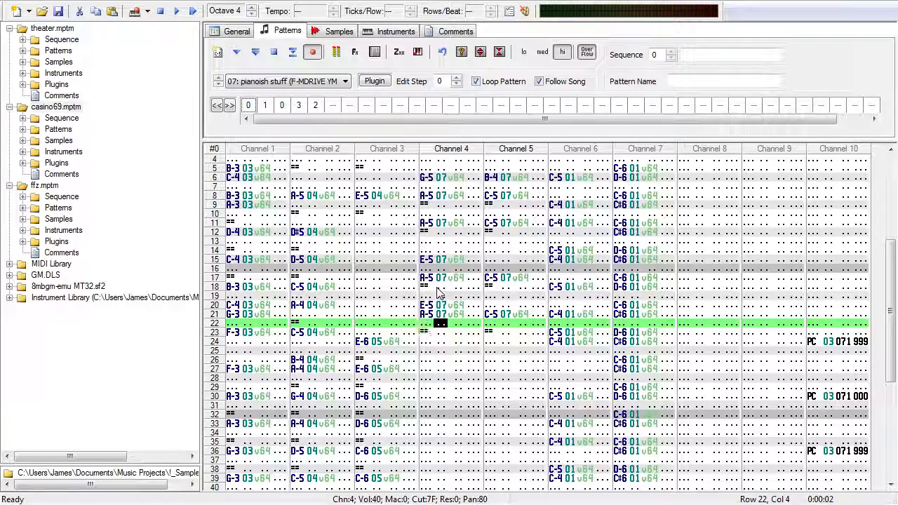
left_click(274, 53)
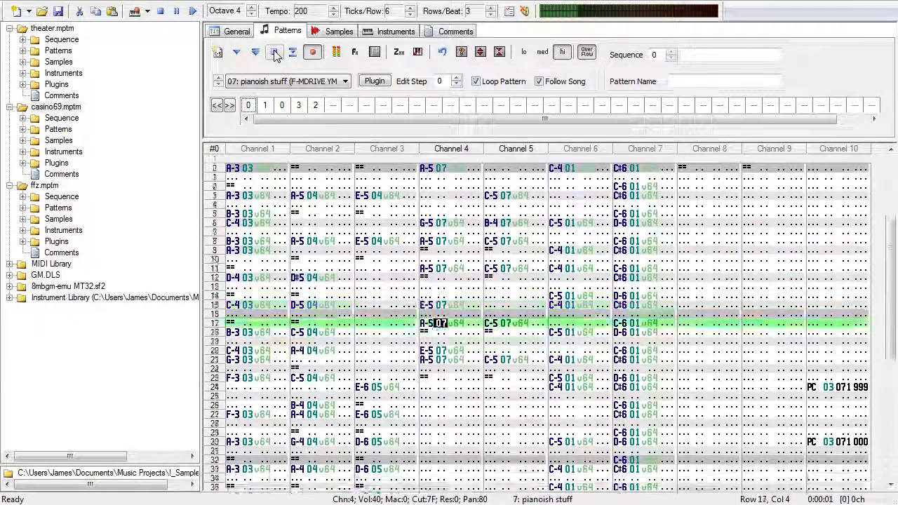
left_click(275, 54)
Step: Clear the note-offs at row 23 of Channels 4 and 5 and play the pattern
left_click_drag(423, 306, 527, 306)
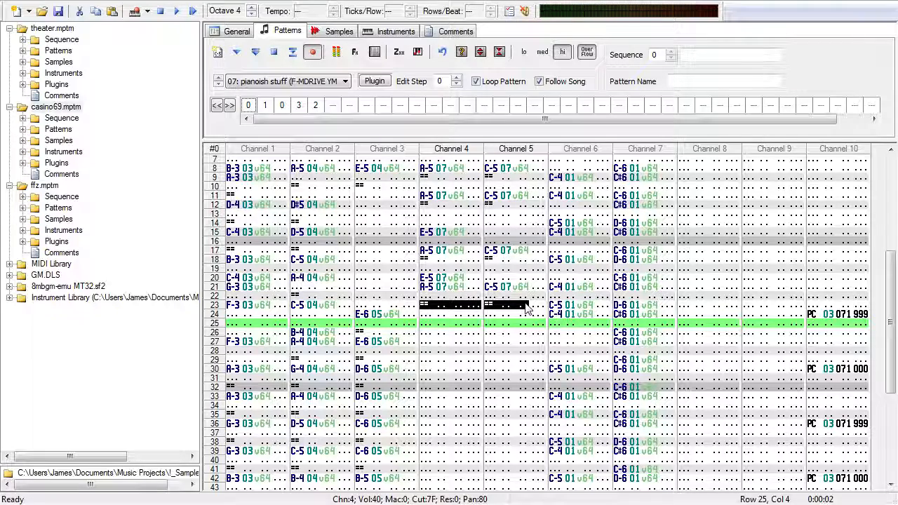
left_click(421, 312)
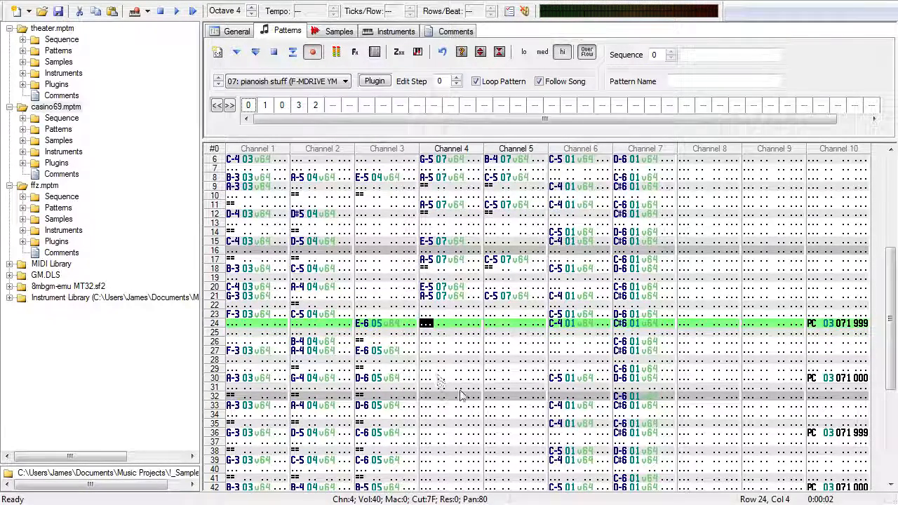
left_click(275, 52)
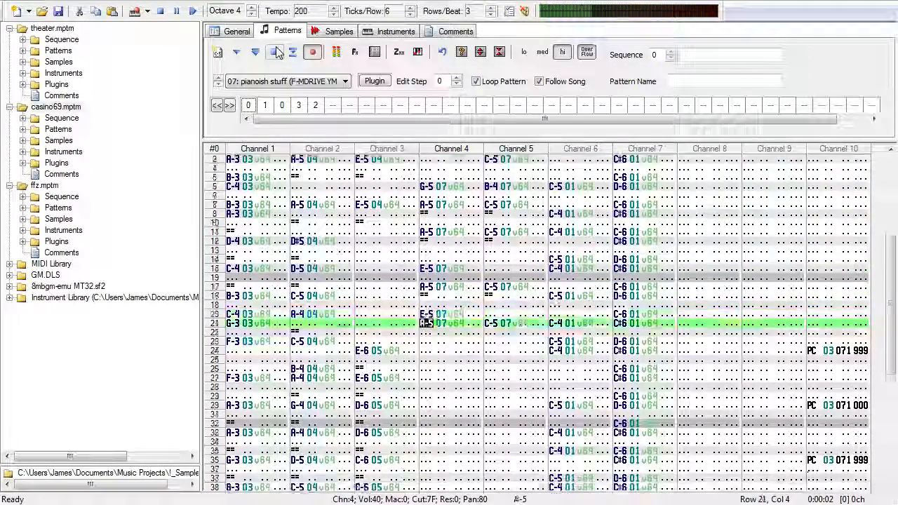
left_click(275, 53)
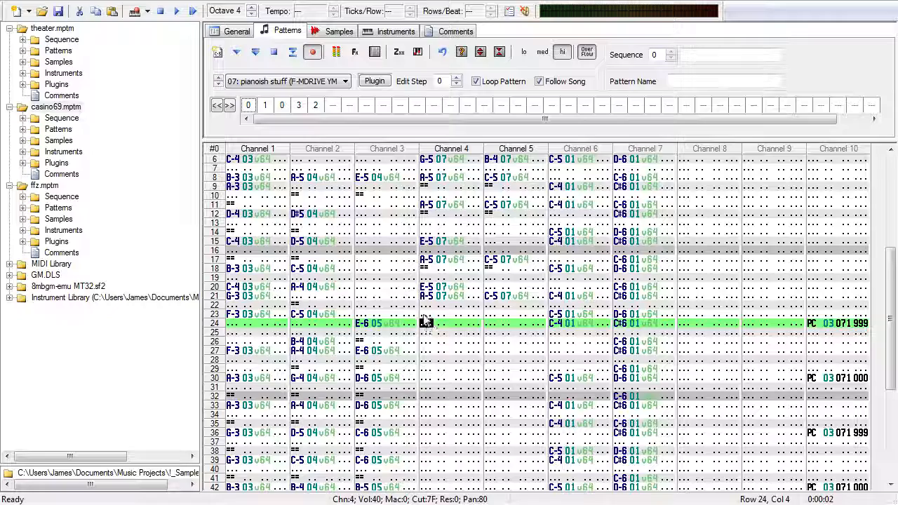
Step: Enter F-5 in Channel 4 and C-5 in Channel 5 at row 23 with instrument 07, and play the pattern
key("Up")
key("r")
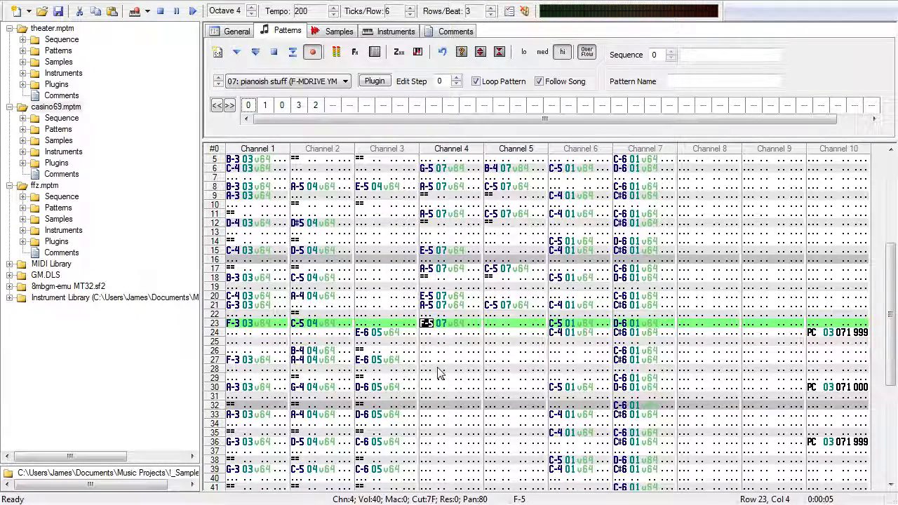
left_click(492, 325)
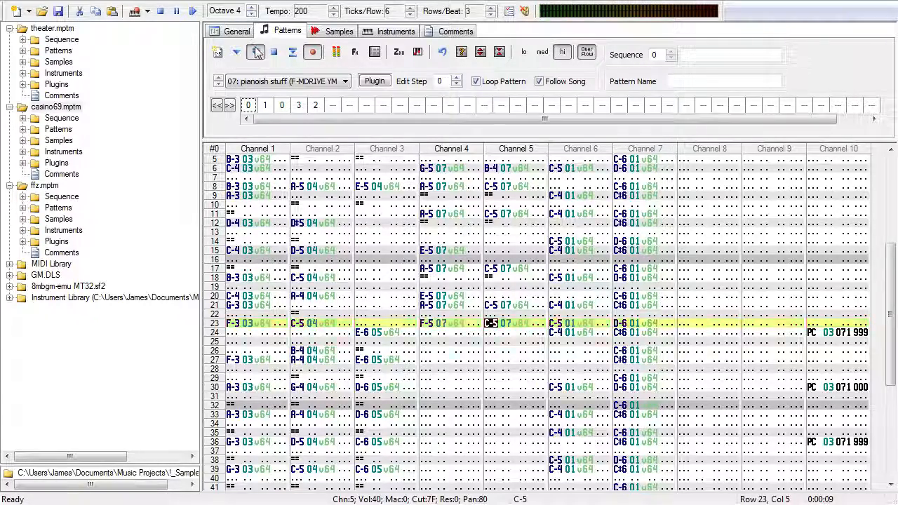
left_click(274, 53)
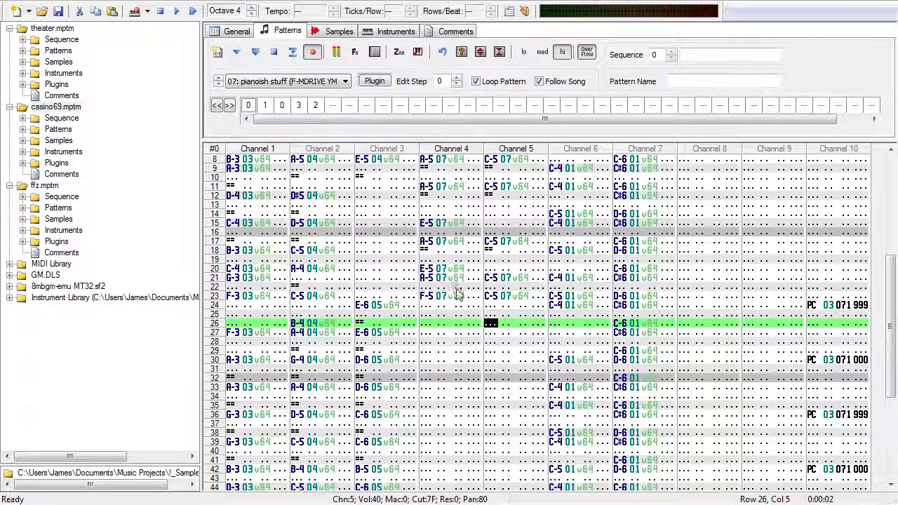
left_click(428, 315)
key("h")
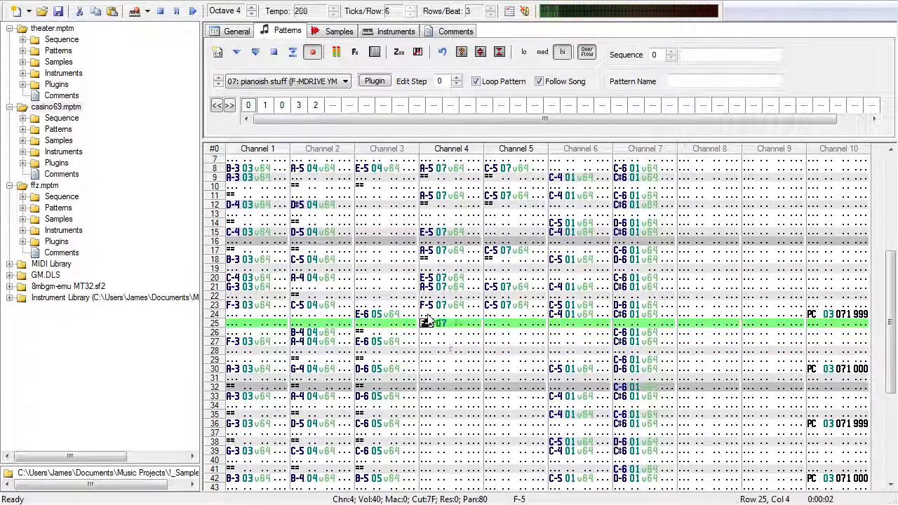
key("5")
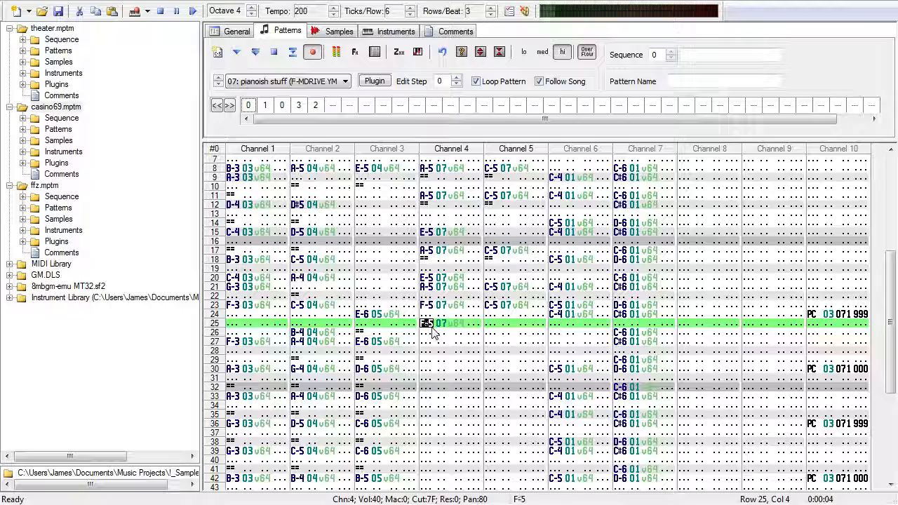
key("Delete")
Step: Enter G-5 at row 26, A-5 at row 29 and B-5 at row 32 of Channel 4 with instrument 07
key("Down")
key("k")
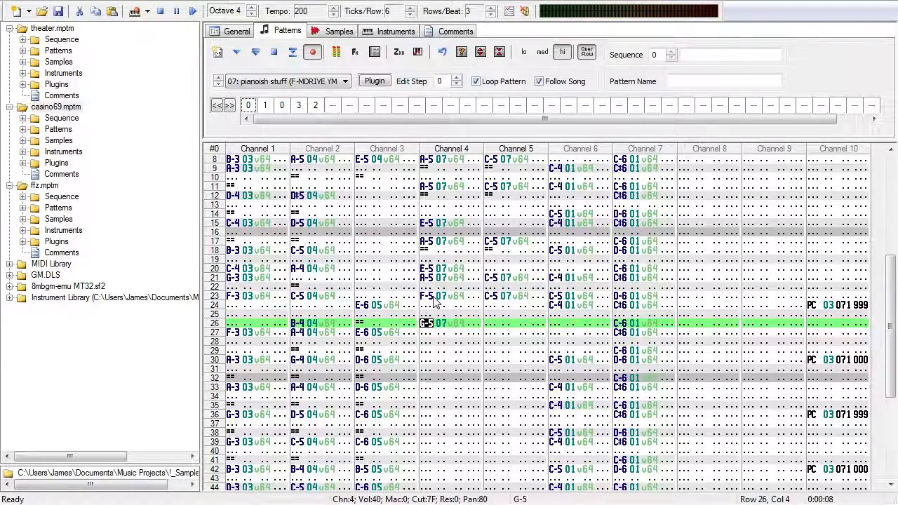
key("Down")
key("Down")
key("Down")
key("k")
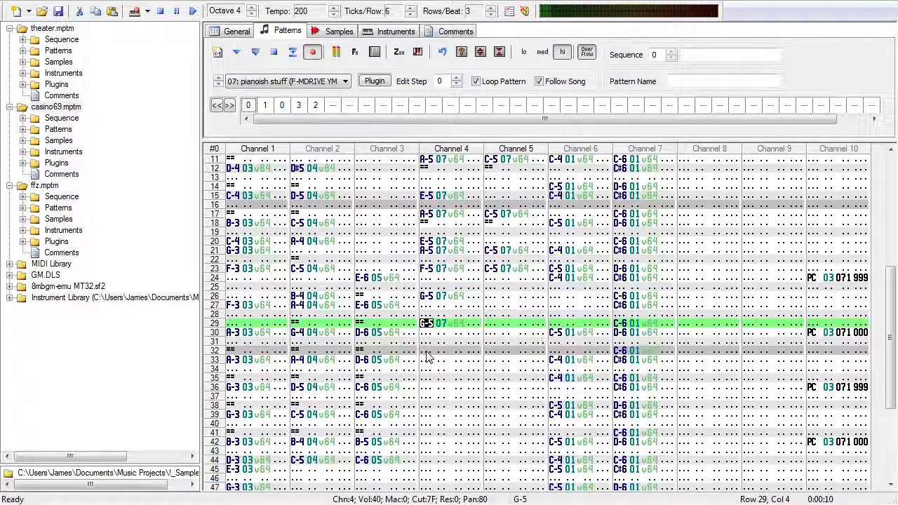
key("y")
key("Down")
key("Down")
key("Down")
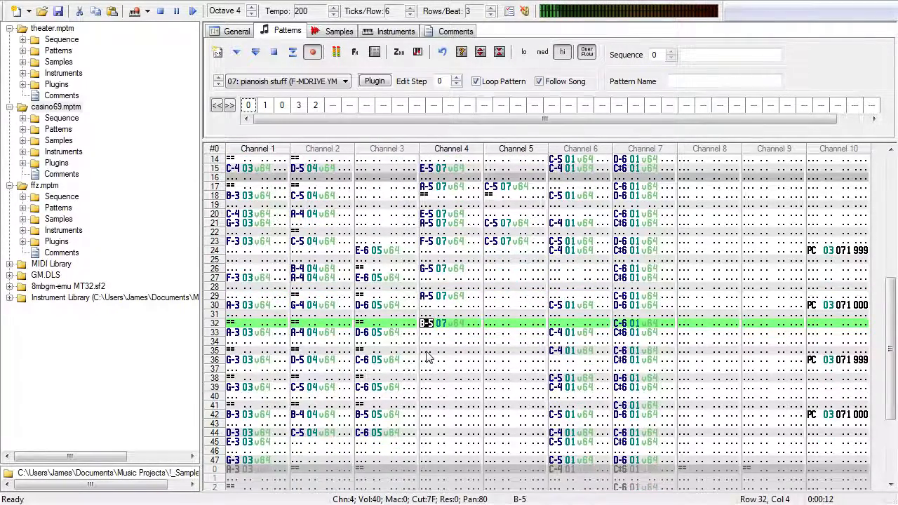
Step: Enter C-6 at row 35 and B-5 at row 38 of Channel 4 with instrument 07
key("Down")
key("Down")
key("Down")
key("9")
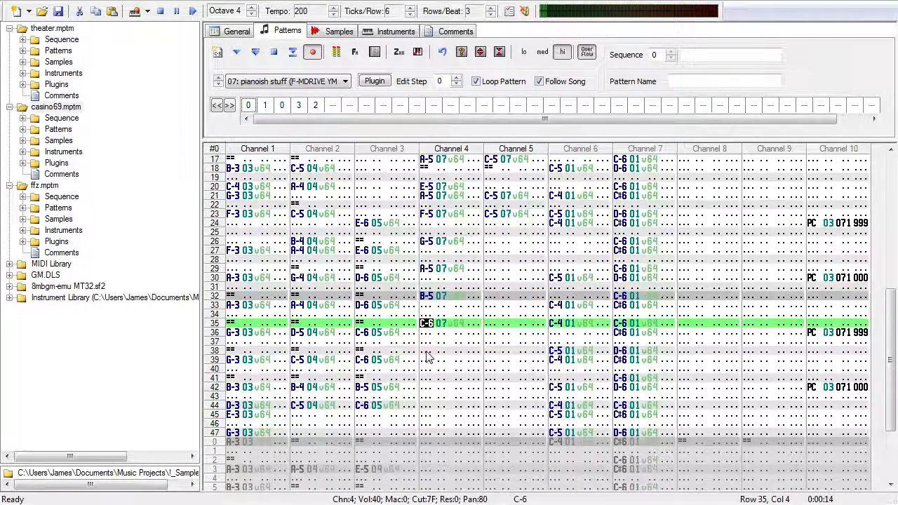
key("Down")
key("Down")
key("Down")
key("u")
Step: Enter A-5 at row 41 and G-5 at row 42 of Channel 4, and play the pattern
key("Down")
key("Down")
key("Down")
key("y")
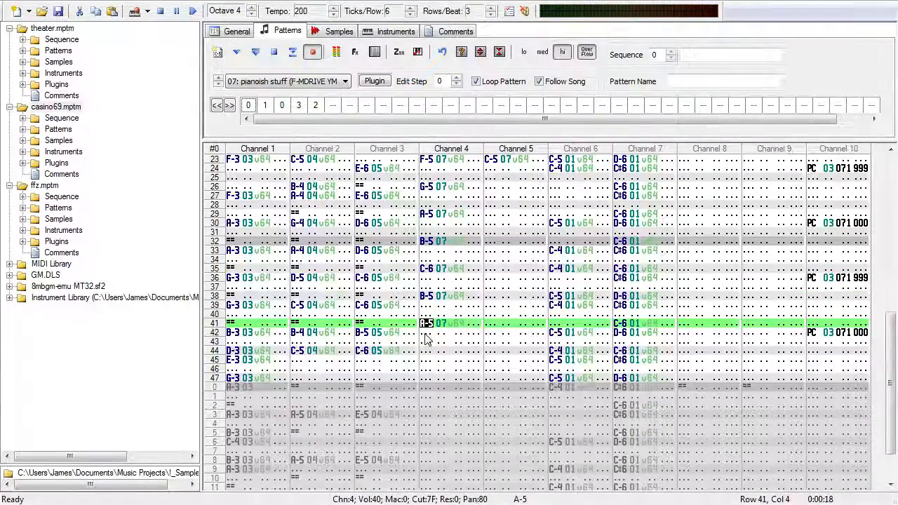
key("Down")
key("t")
left_click(255, 52)
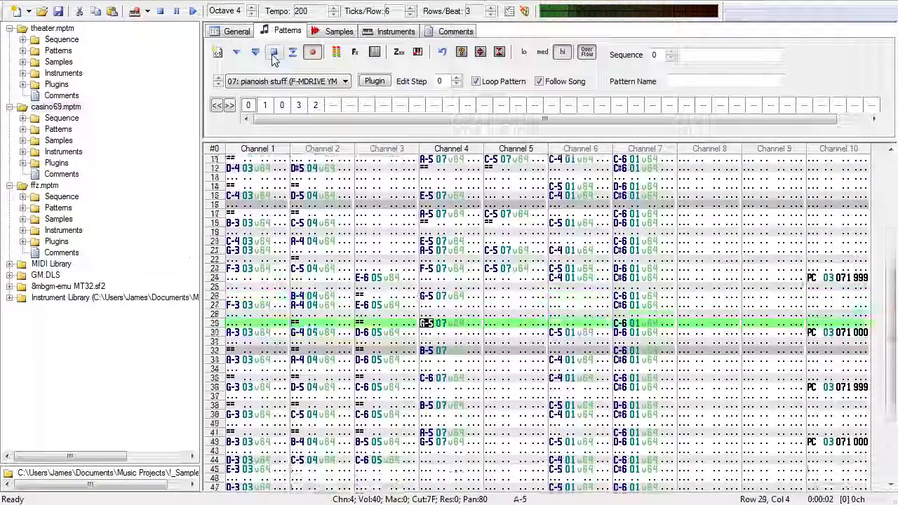
left_click(274, 55)
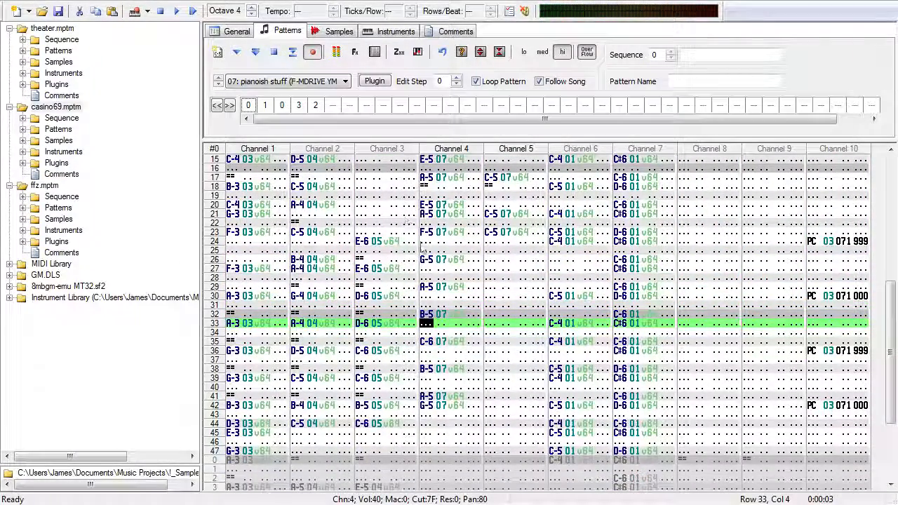
left_click(276, 54)
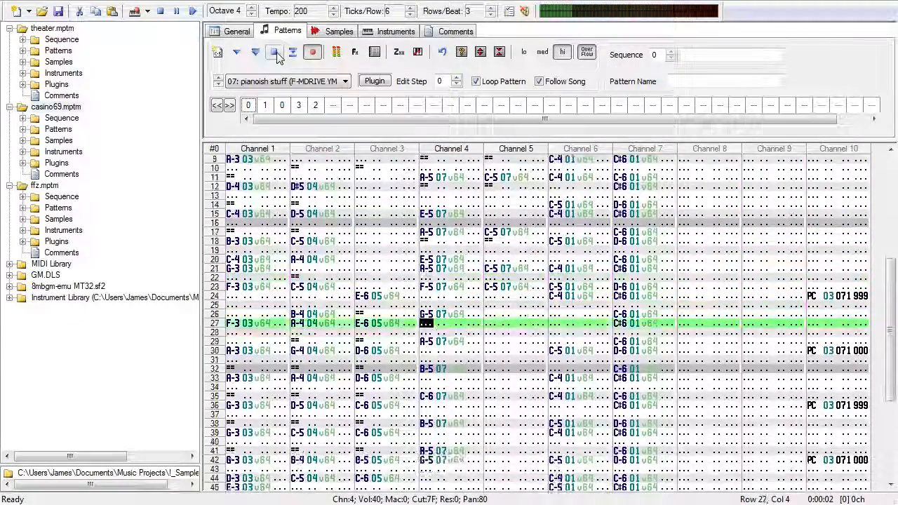
left_click(278, 55)
Step: Shift the Channel 4 notes from row 26 onward down one row, with the last G-5 at row 44, and play the pattern
left_click(427, 287)
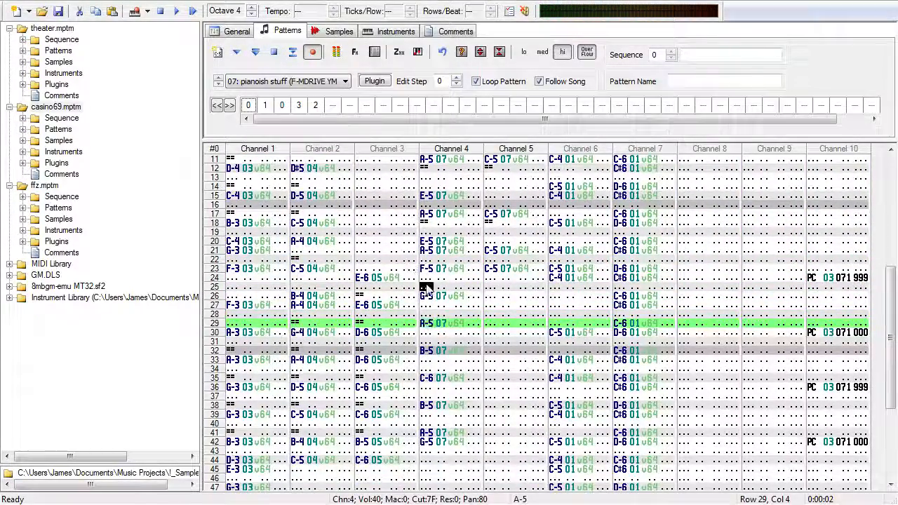
key("Insert")
left_click(270, 54)
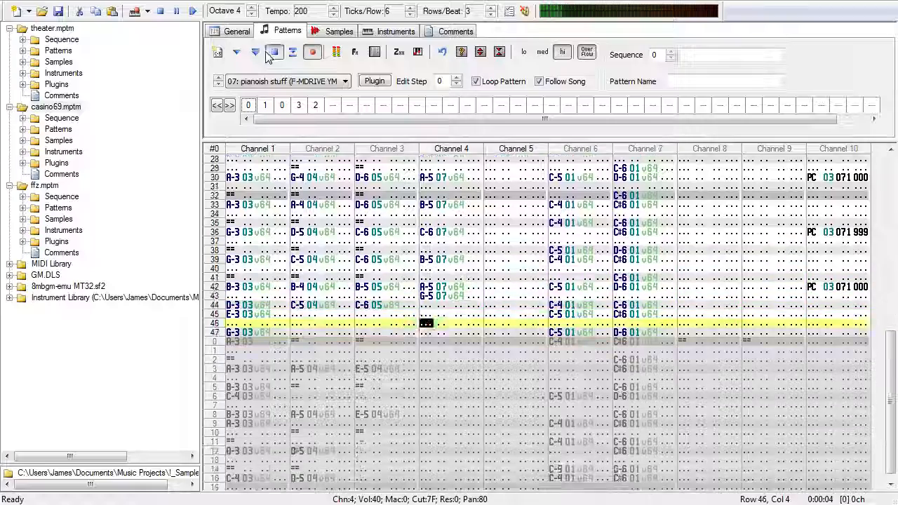
left_click(269, 56)
left_click(256, 53)
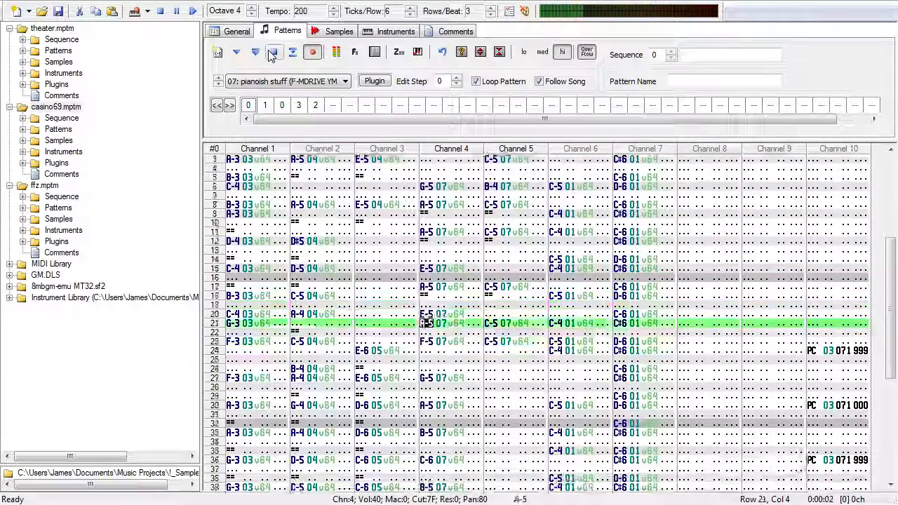
left_click(270, 56)
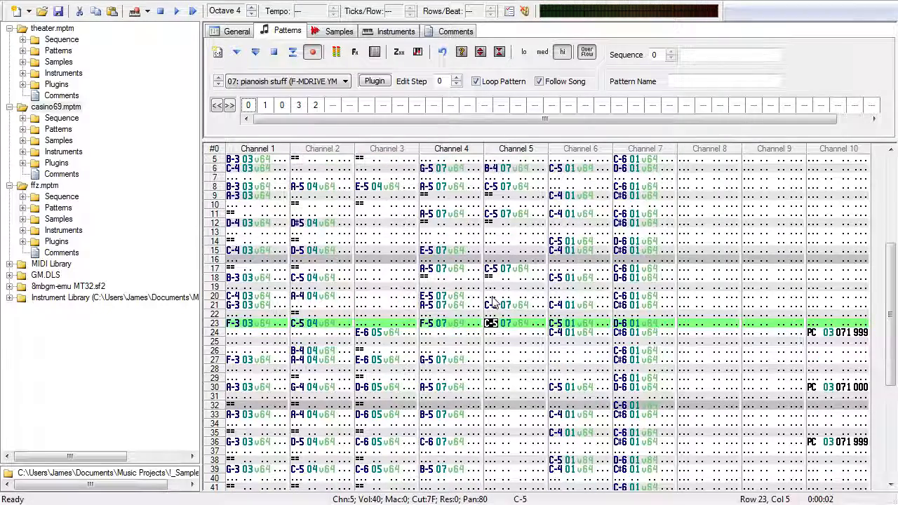
Step: Enter A-4 at rows 23 and 27 and B-4 at row 30 of Channel 5, and play the pattern
key("v")
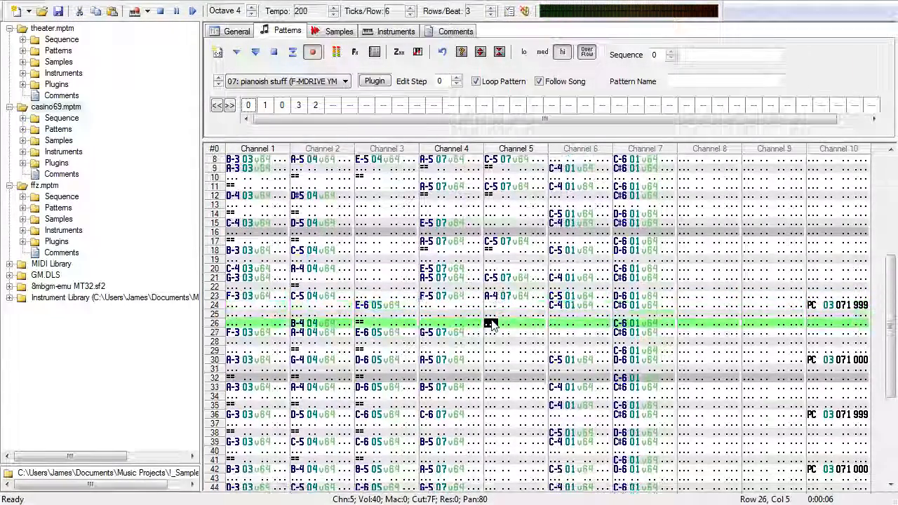
key("n")
key("m")
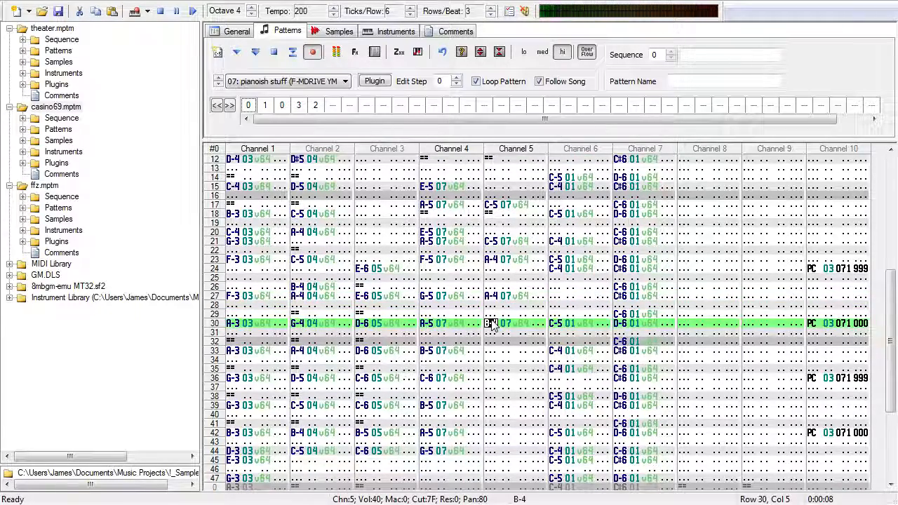
left_click(274, 55)
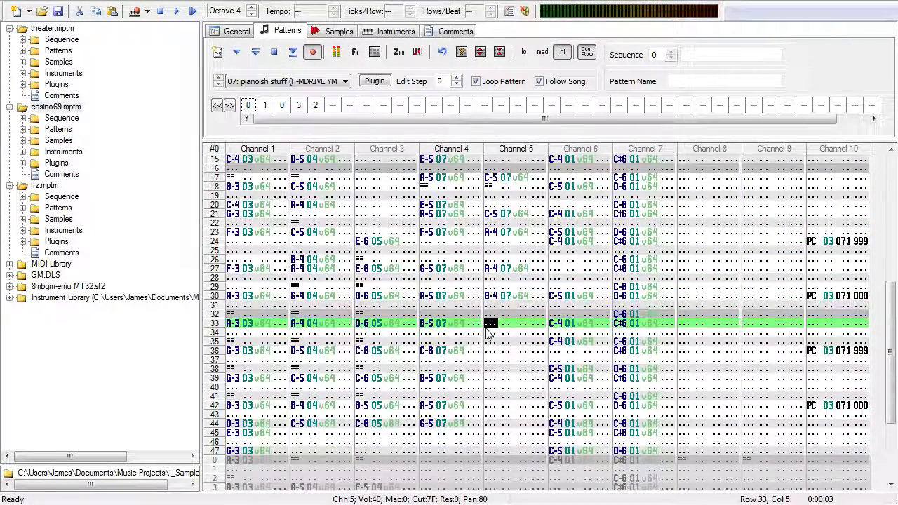
Step: Enter D-5 at row 33, E-5 at row 36, D-5 at row 39, C-5 at row 42 and B-4 at row 44 of Channel 5
key("a")
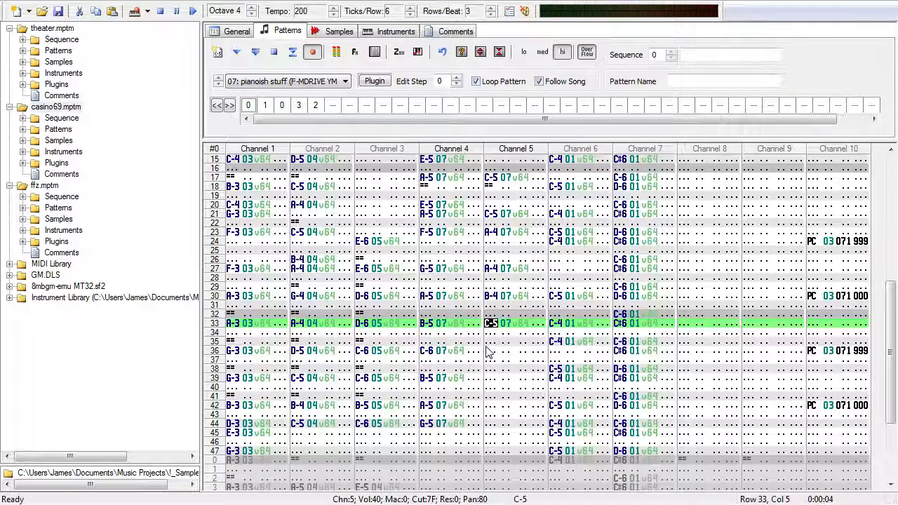
key("d")
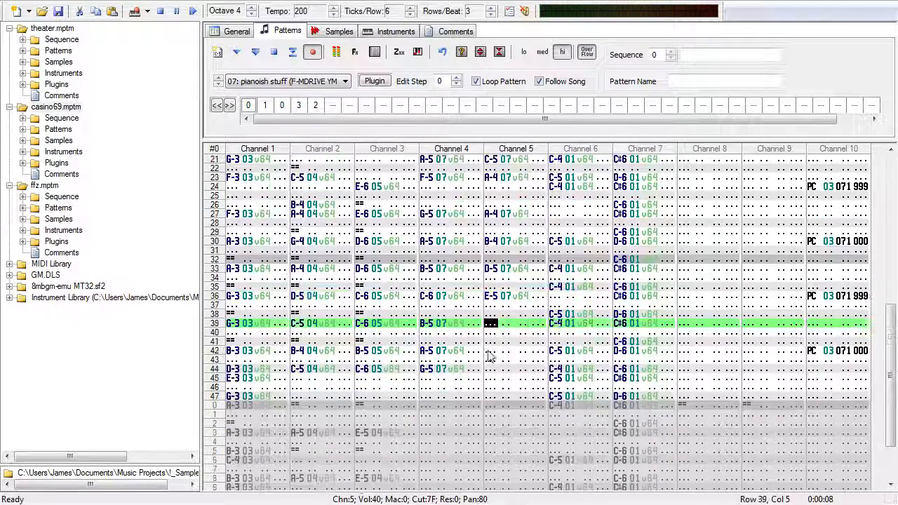
key("d")
key("a")
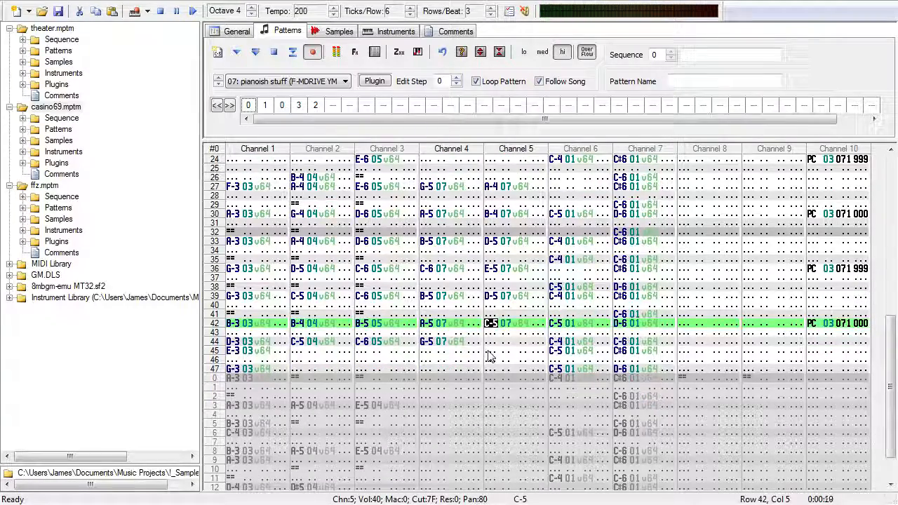
key("Down")
key("Down")
key("bracketleft")
key("bracketright")
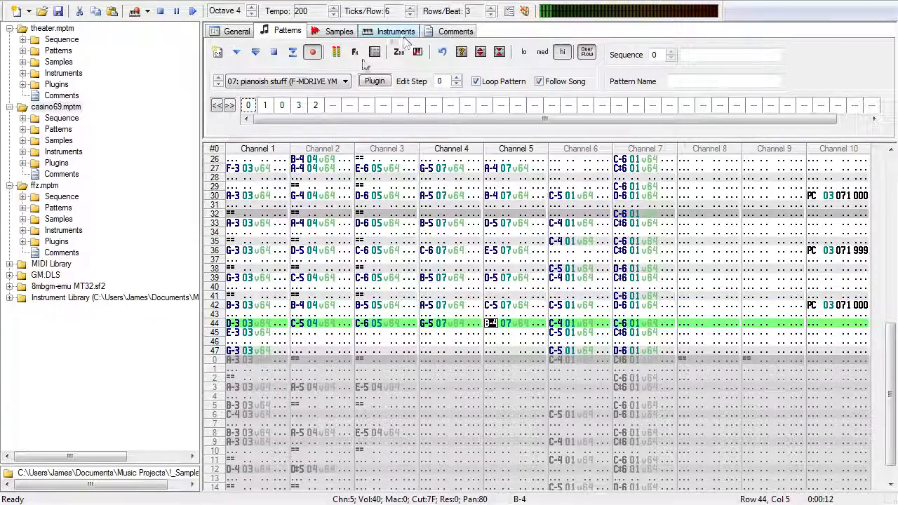
Step: Play the pattern and replace the Channel 5 notes with B-4 at row 27 and C-5 at row 30
left_click(256, 54)
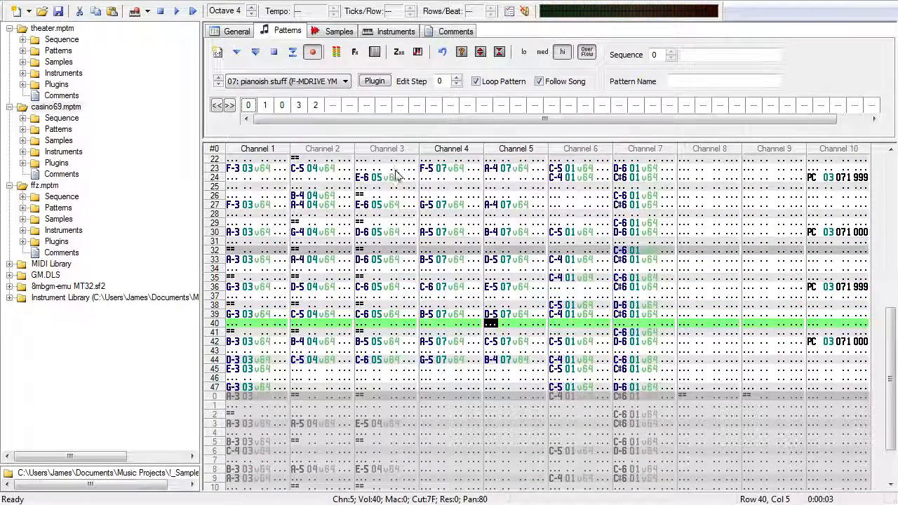
left_click(257, 54)
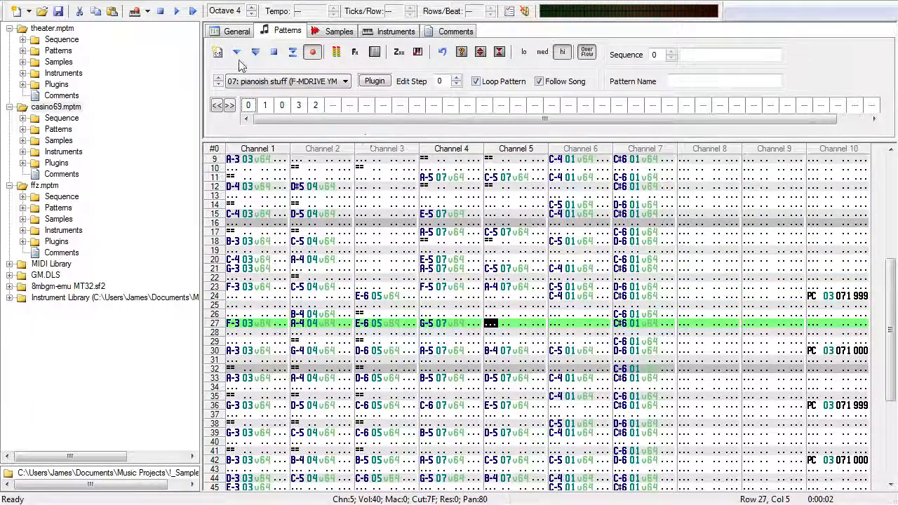
left_click(263, 56)
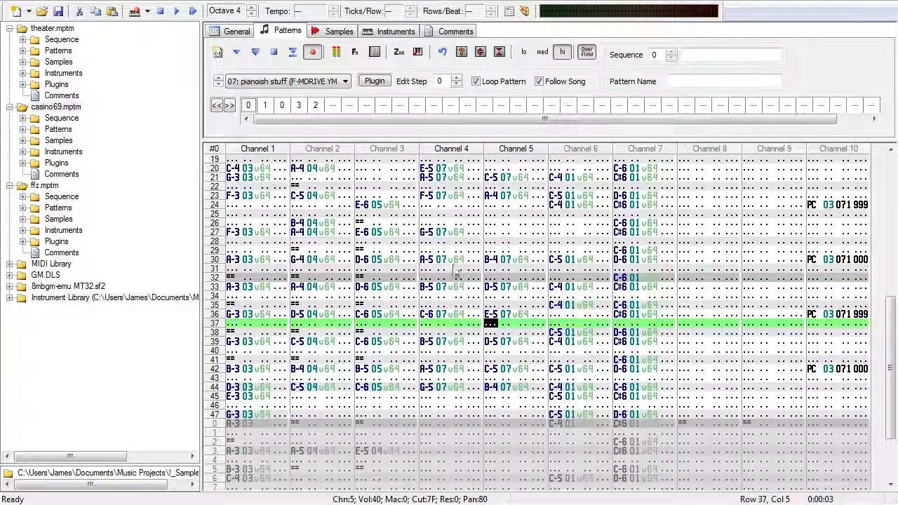
left_click(492, 261)
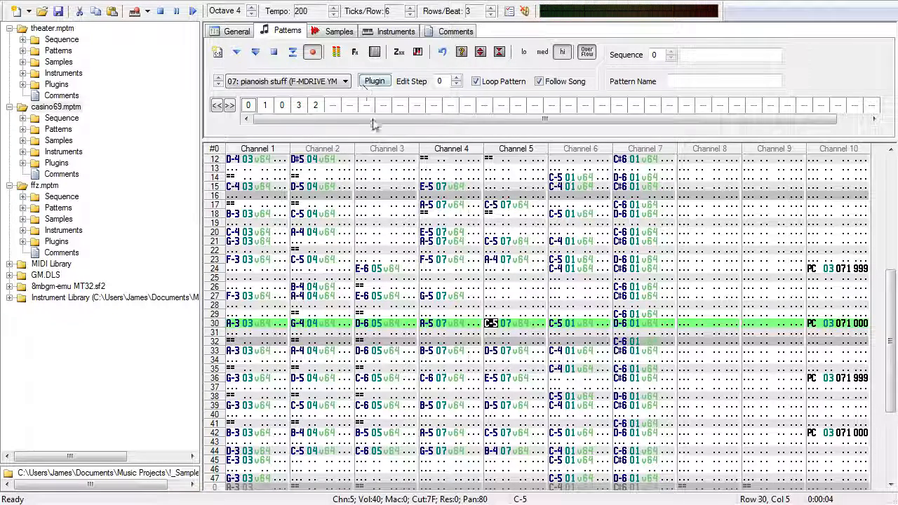
key("u")
key("m")
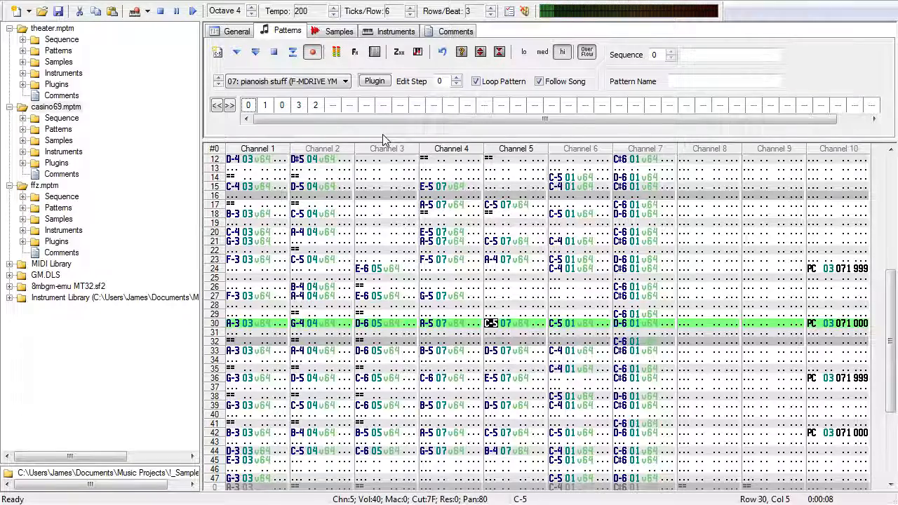
key("Up")
key("Up")
key("Up")
key("m")
Step: Step down through the Channel 5 notes to row 33 and play pattern 0 from its start
key("Down")
key("Down")
key("Down")
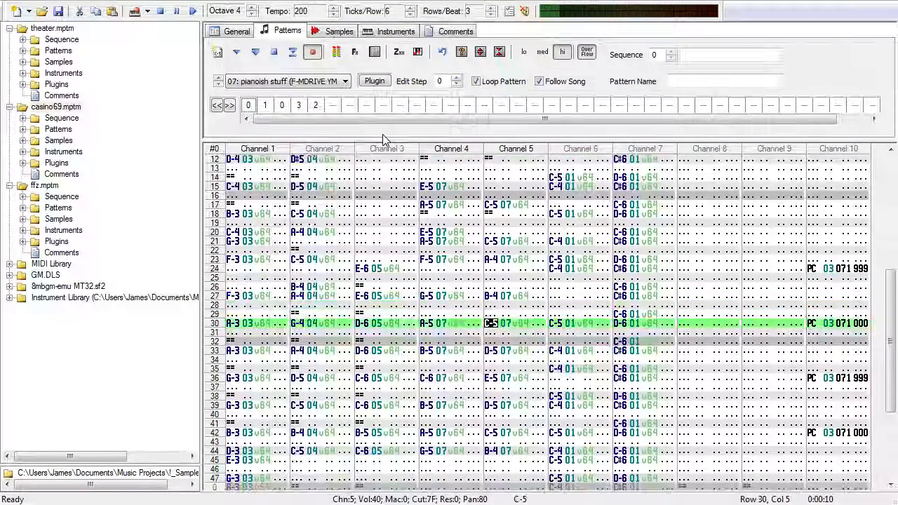
key("Down")
key("Down")
key("Down")
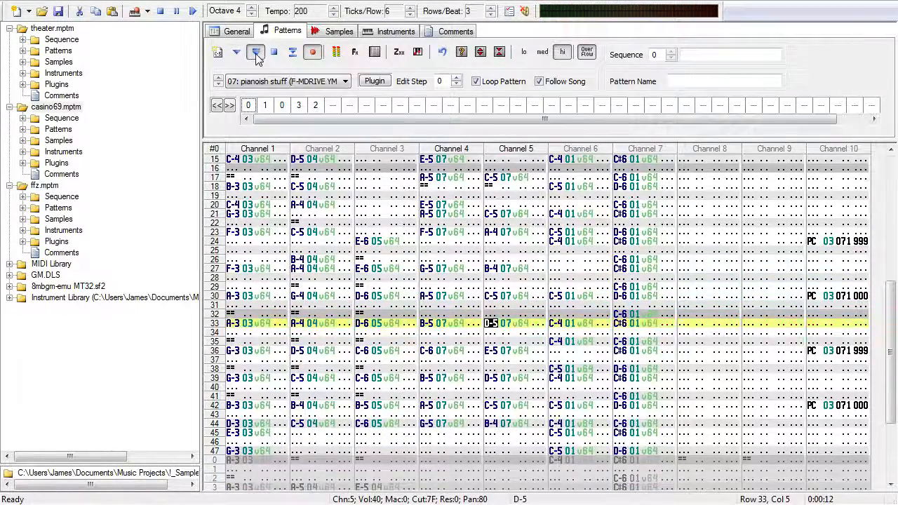
left_click(258, 58)
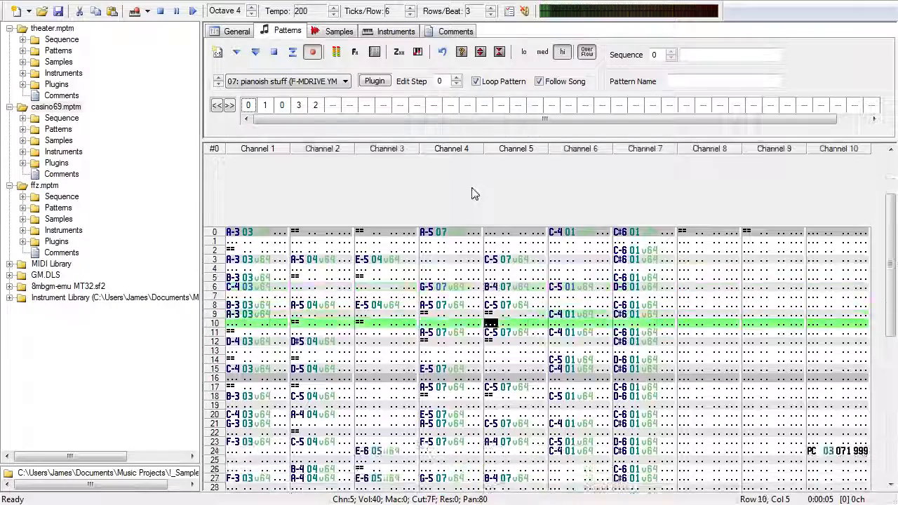
Step: Turn off pattern looping and play the song from the beginning through patterns 0 and 1
left_click(192, 12)
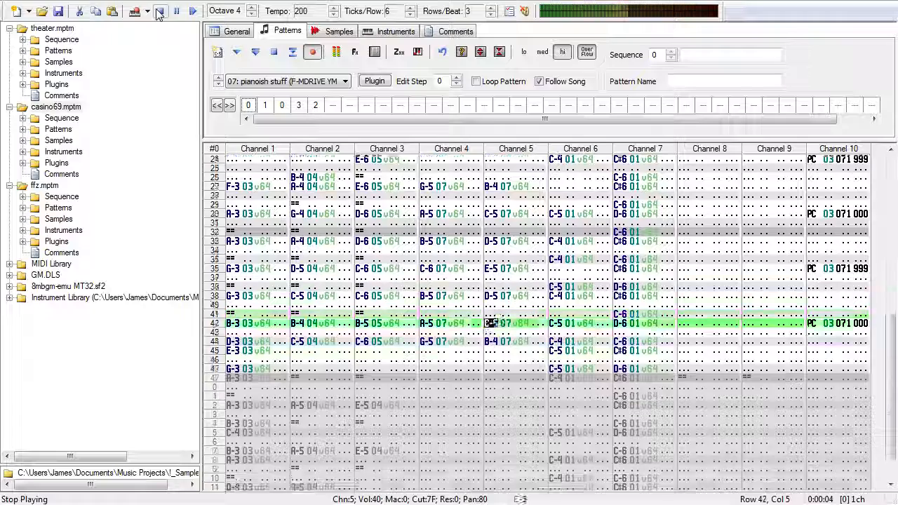
left_click(158, 12)
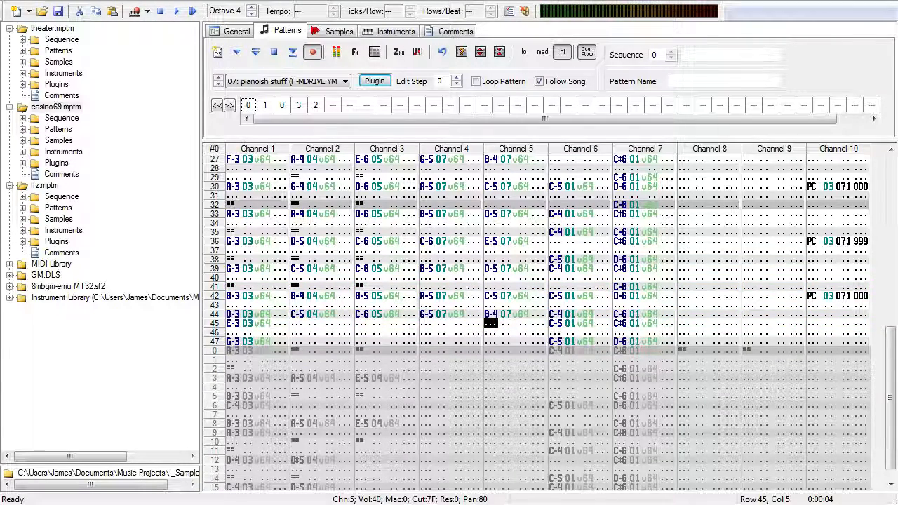
key("ctrl+Return")
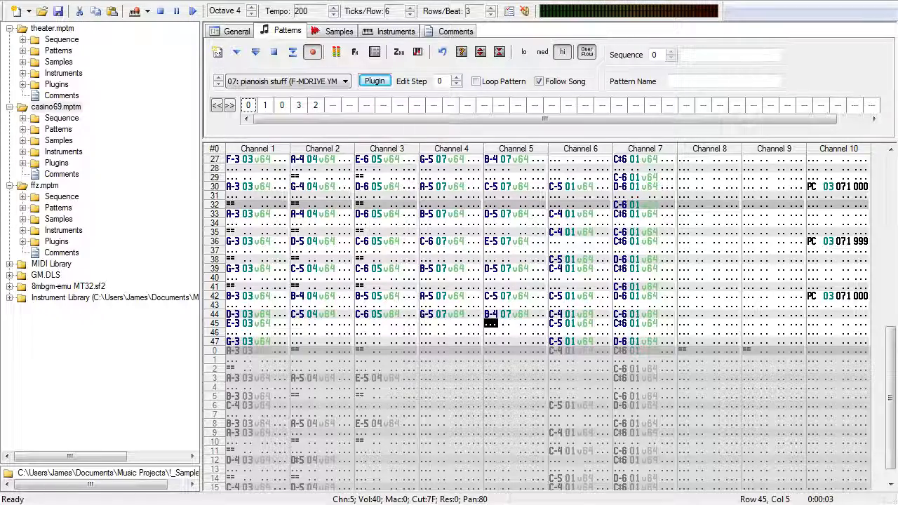
left_click(158, 12)
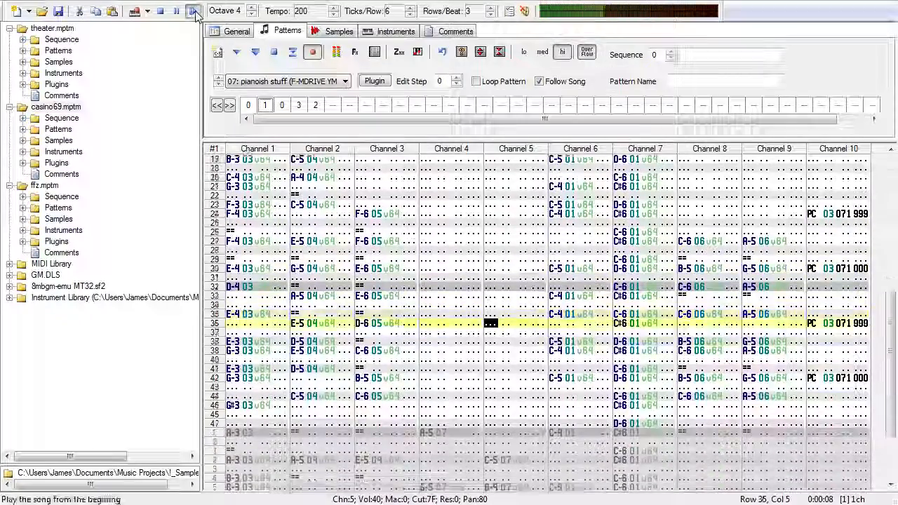
left_click(194, 12)
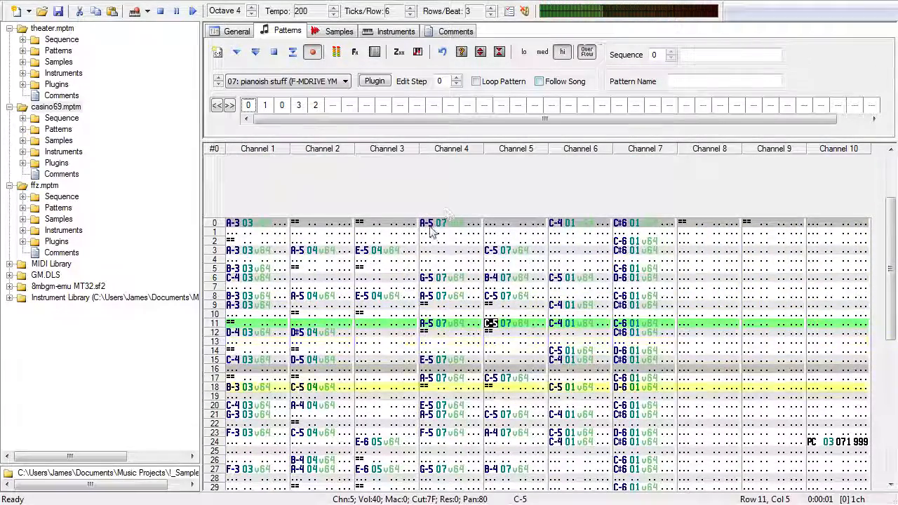
Step: Copy rows 0 to 47 of Channels 4 and 5 from pattern 0 into the same channels of pattern 1
left_click_drag(431, 227, 521, 484)
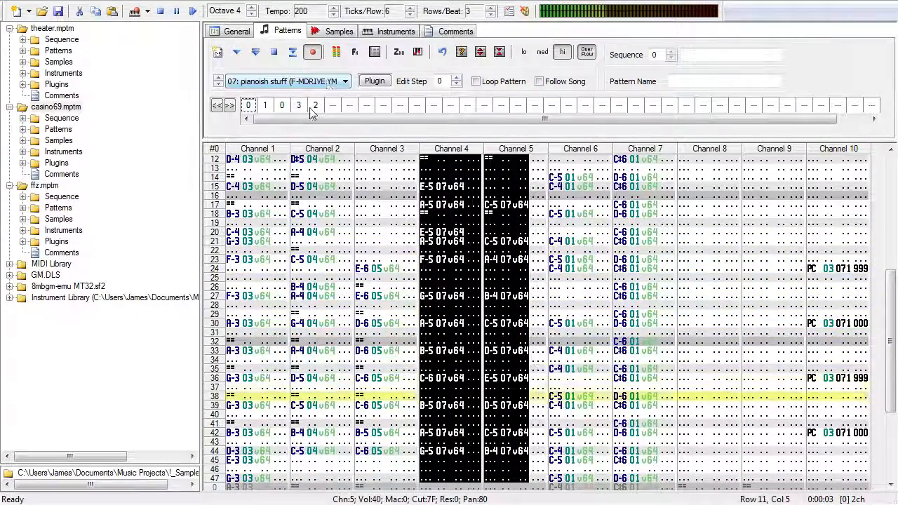
left_click(265, 105)
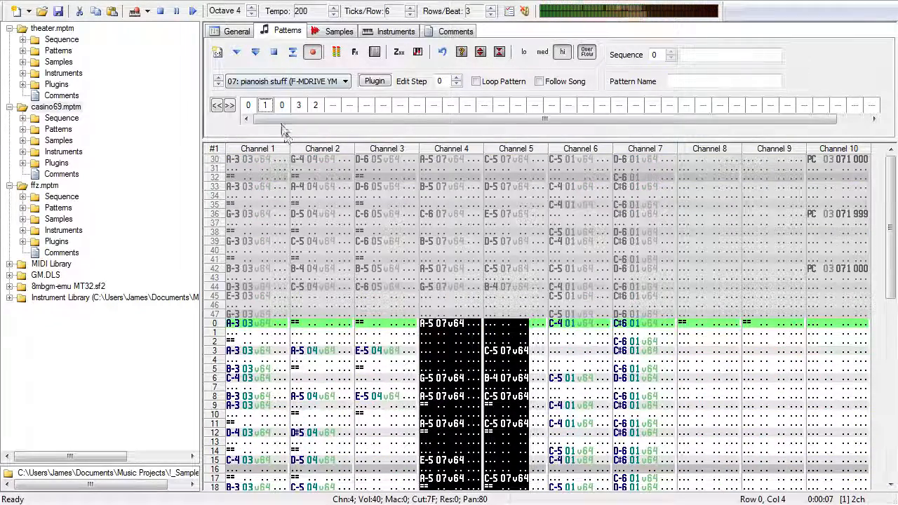
left_click(367, 82)
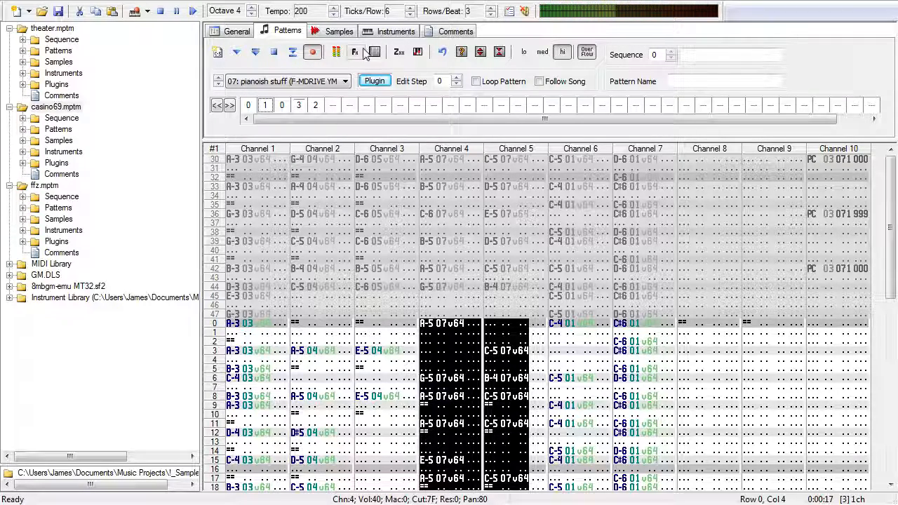
Step: Restart the song from the beginning and switch Follow Song on and off again while pattern 1 plays
left_click(160, 12)
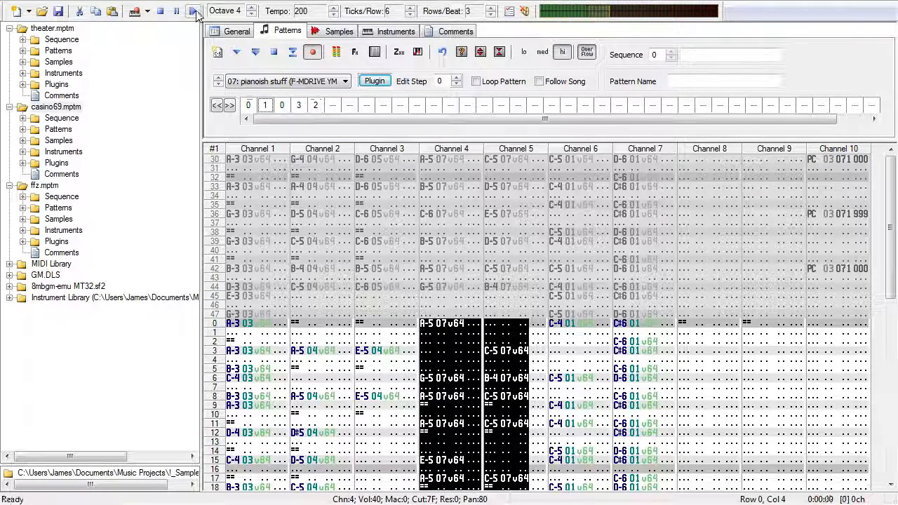
left_click(551, 83)
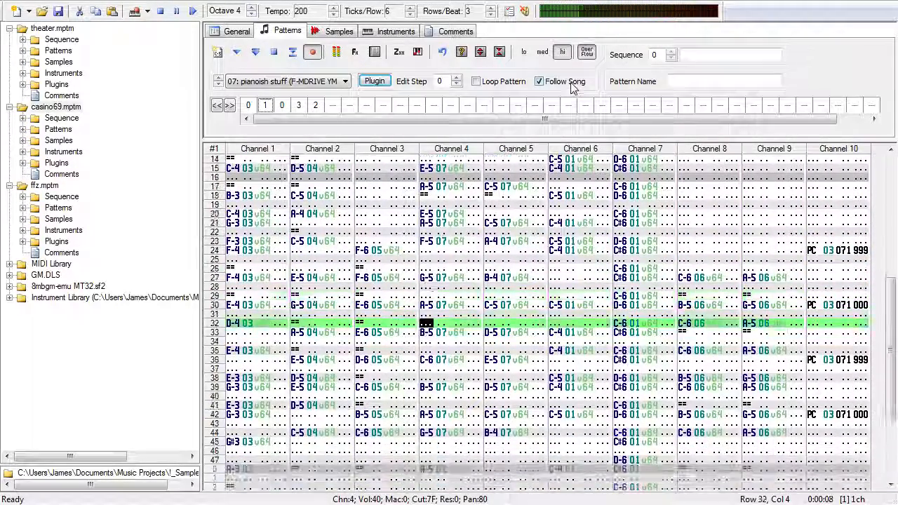
left_click(570, 83)
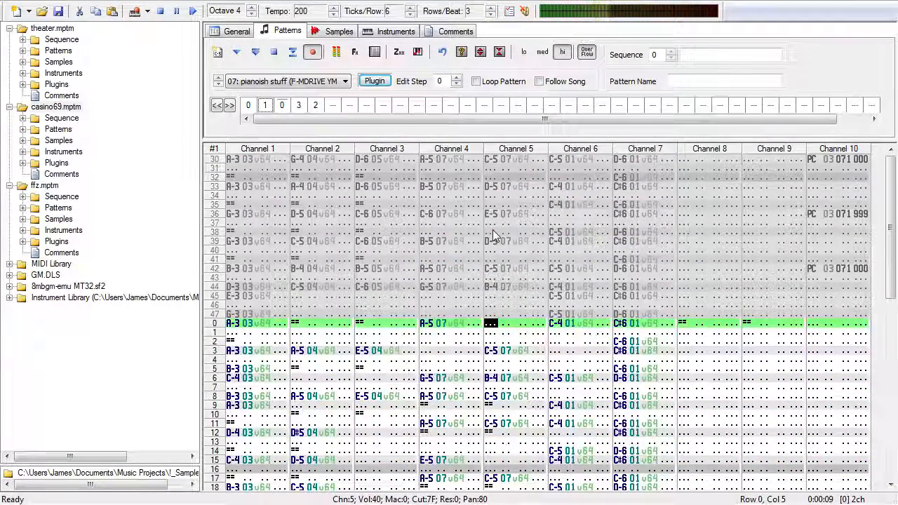
Step: Enter a note-off at row 0 of Channel 5 and copy Channels 4 and 5 into pattern 3
key("equal")
left_click_drag(426, 323, 543, 478)
left_click(249, 107)
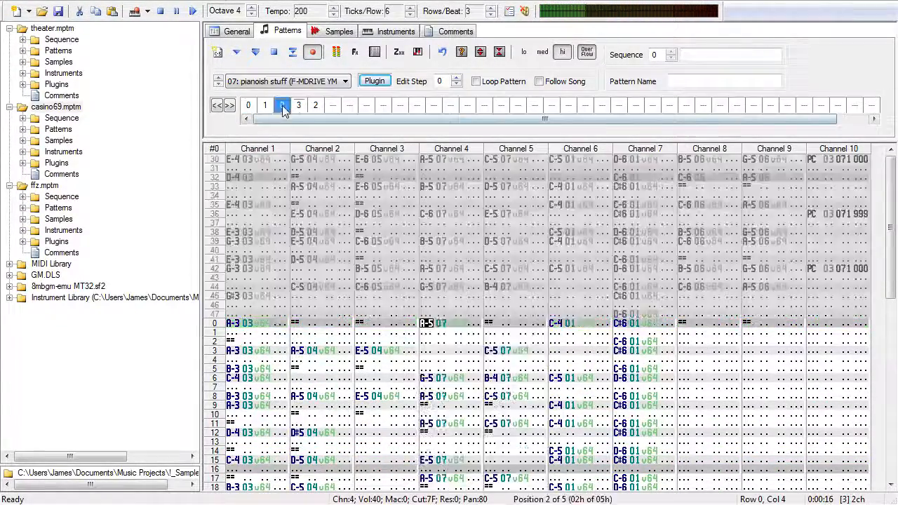
left_click(298, 107)
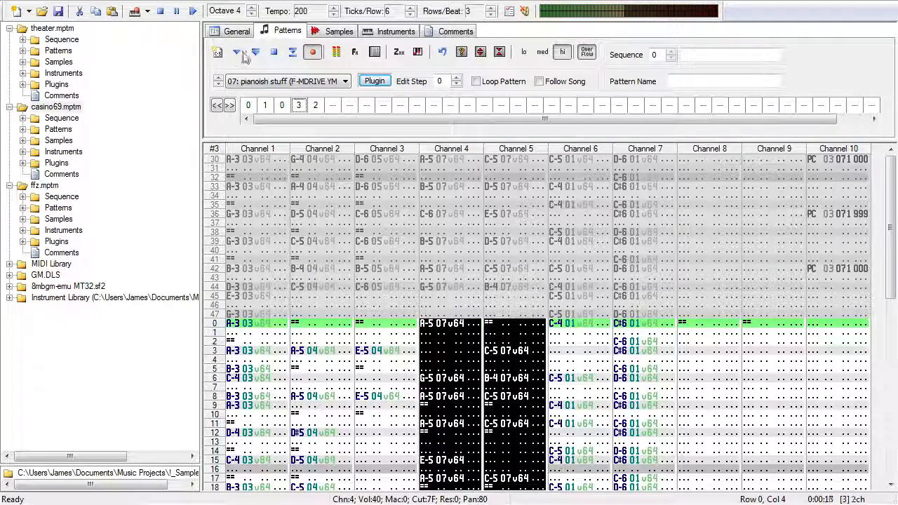
Step: Turn on Loop Pattern and Follow Song, and set the Channel 4 note at row 39 of pattern 3 to D-6
scroll(523, 289, "down", 7)
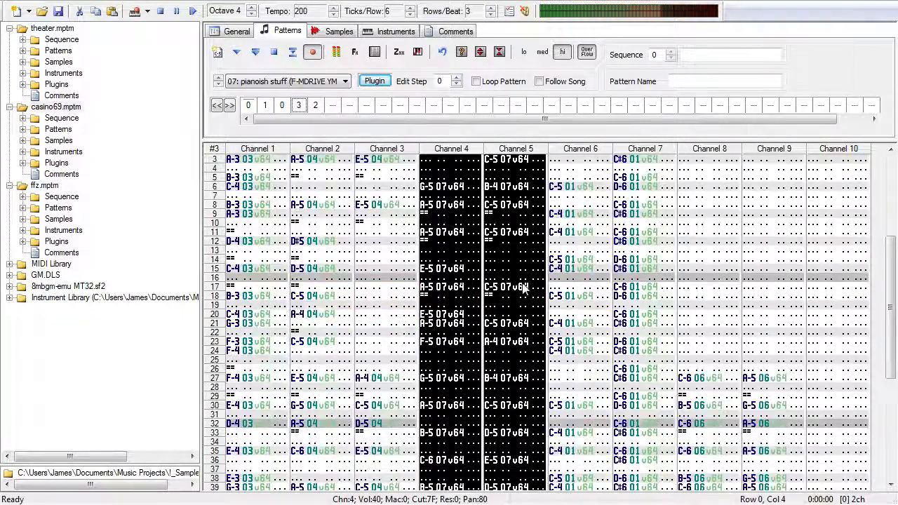
left_click(551, 87)
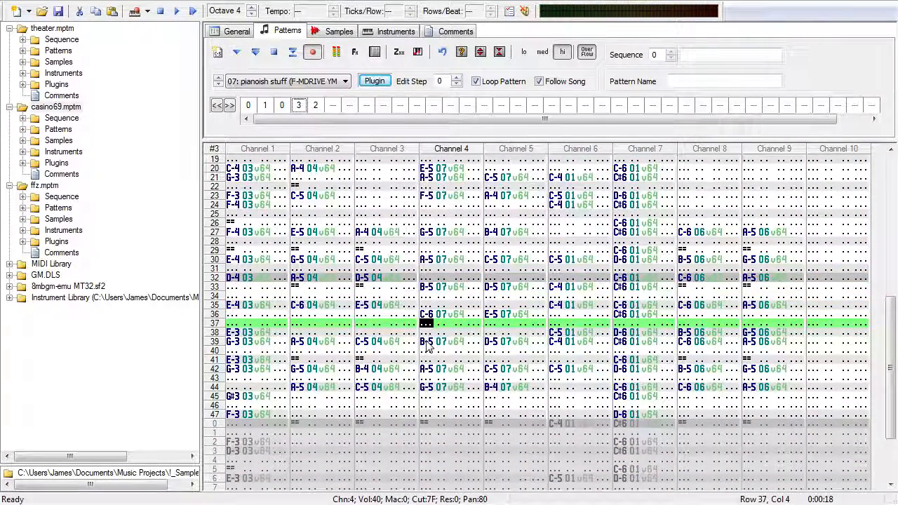
left_click(427, 342)
key("z")
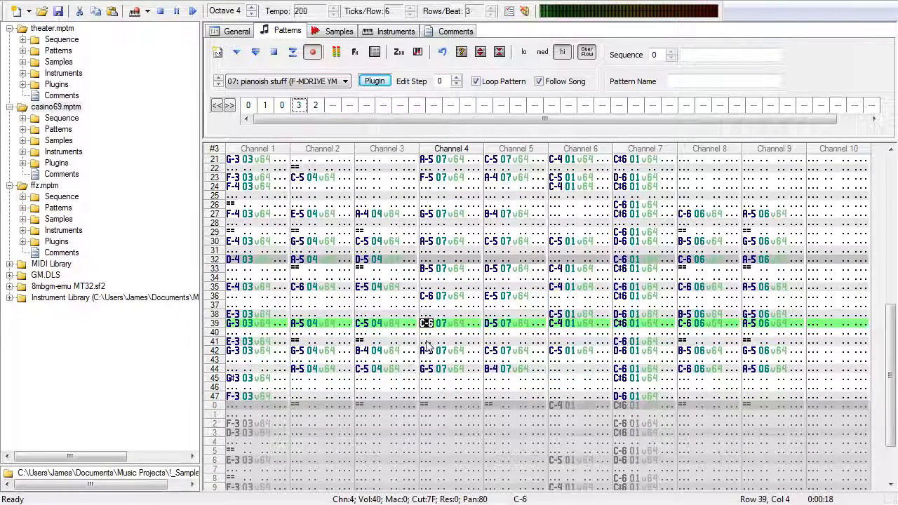
key("c")
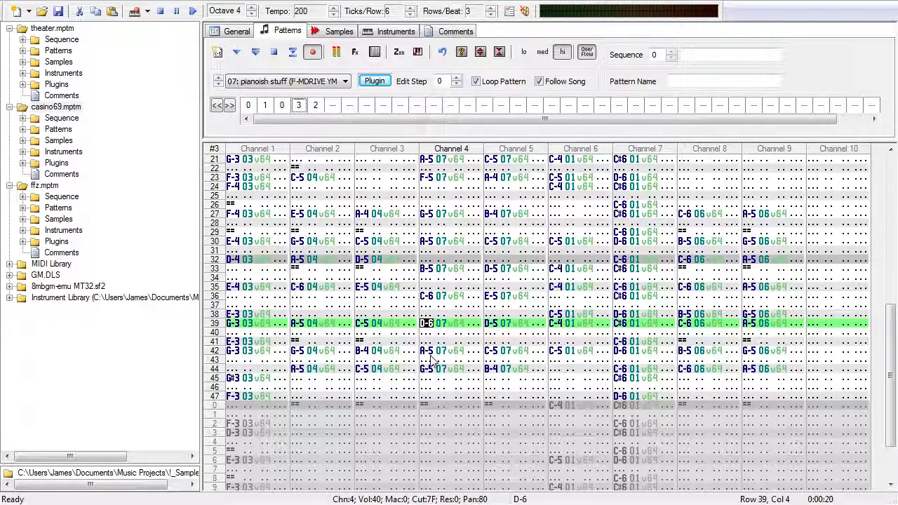
Step: Set the Channel 4 notes of pattern 3 to E-6 at row 42 and A-6 at row 44, clearing the stray note at row 43
left_click(431, 359)
key("v")
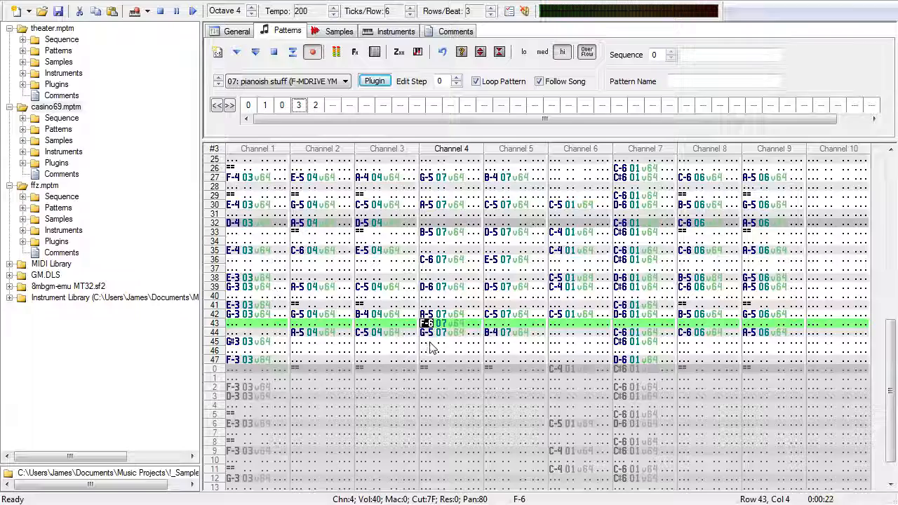
key("Delete")
key("Up")
key("b")
key("Down")
key("Down")
key("comma")
key("slash")
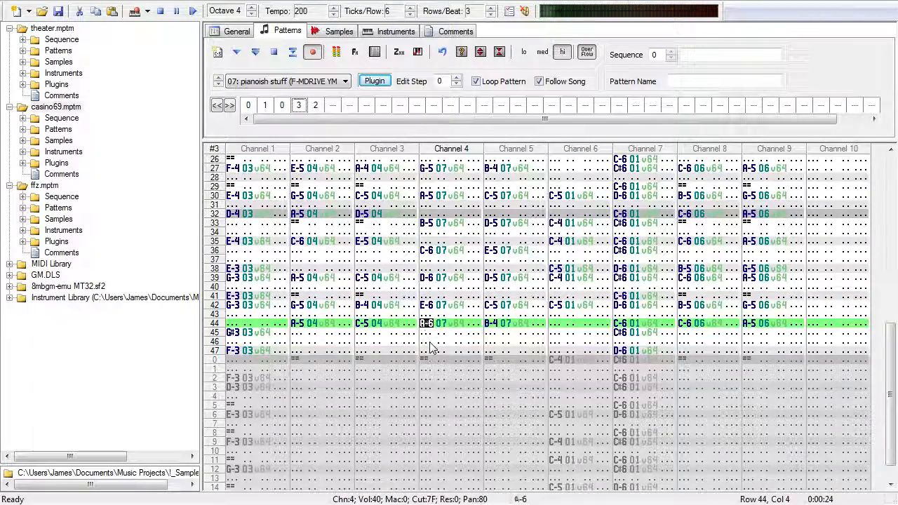
Step: Try F-5 at row 39, G-5 at row 42 and C-6 at row 44 in Channel 5 of pattern 3
left_click(274, 52)
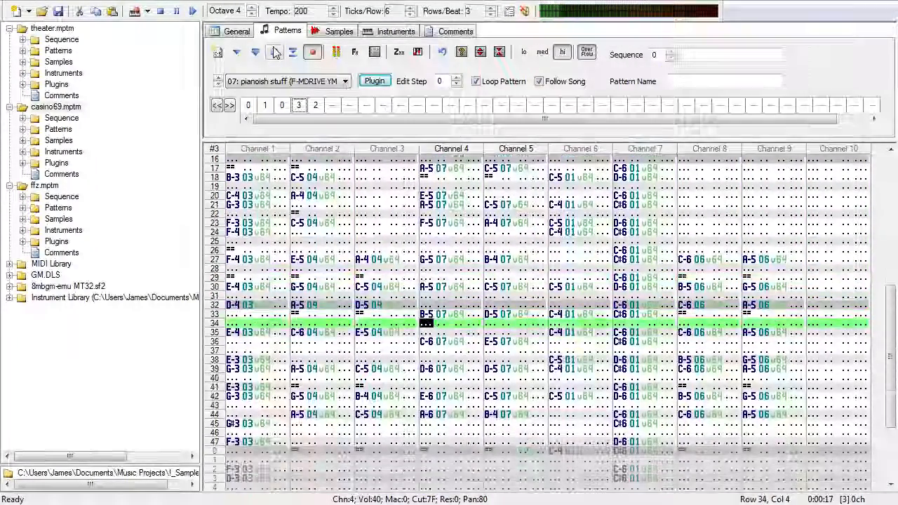
left_click(275, 53)
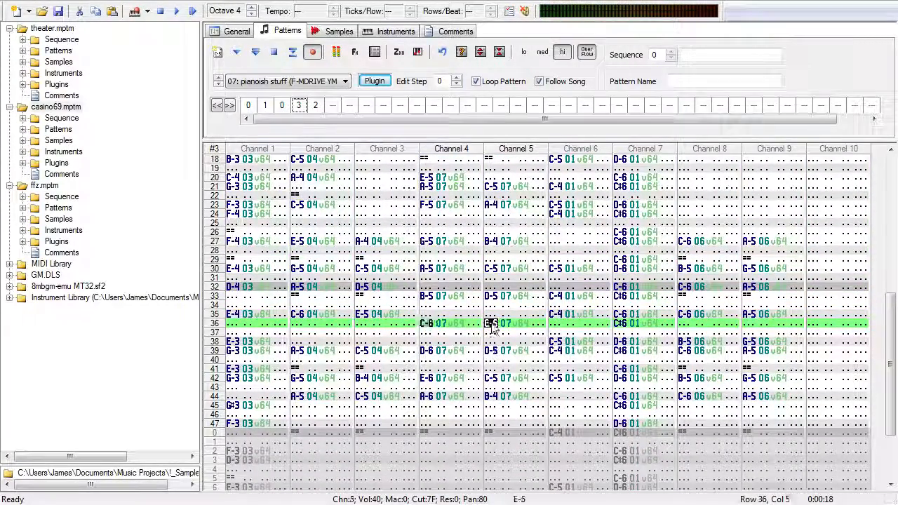
key("Down")
key("Down")
key("Down")
key("Down")
key("Down")
key("Down")
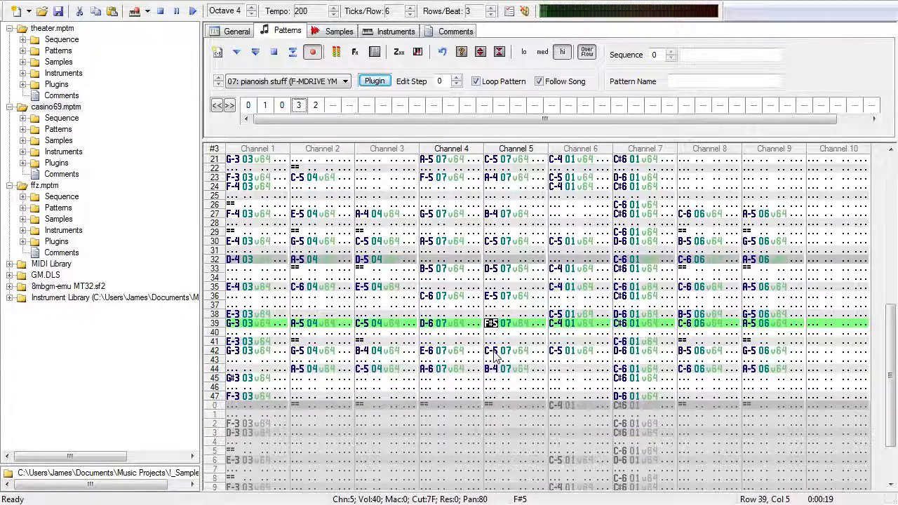
left_click(492, 342)
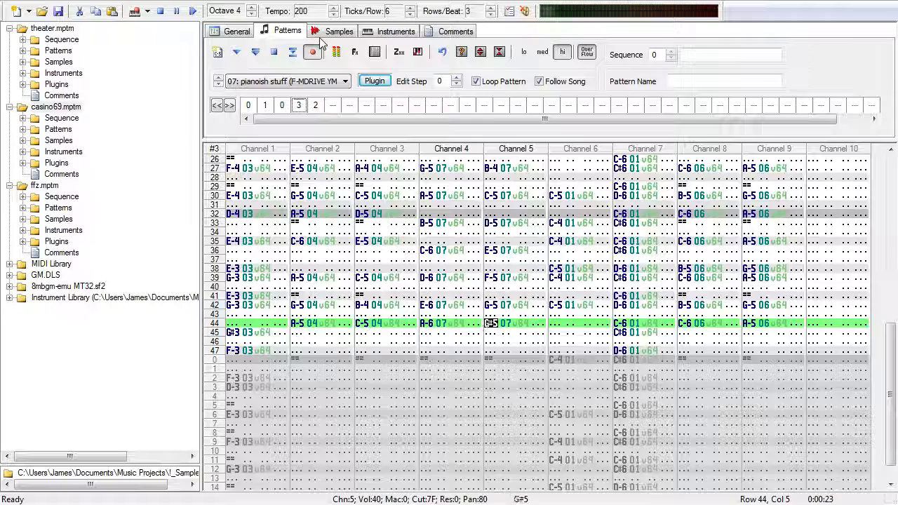
key("ctrl+a")
key("ctrl+a")
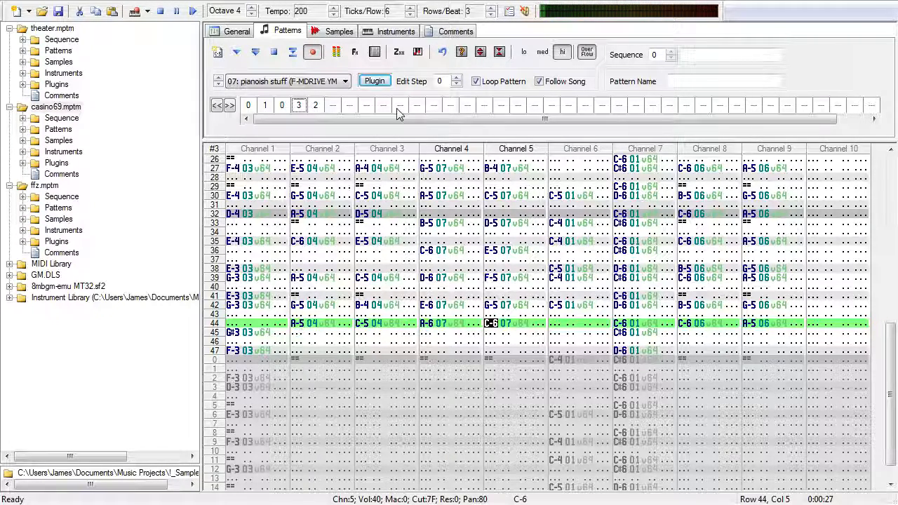
Step: Play pattern 3 with Follow Song turned off and set the Channel 5 note at row 42 to G-5
left_click(257, 55)
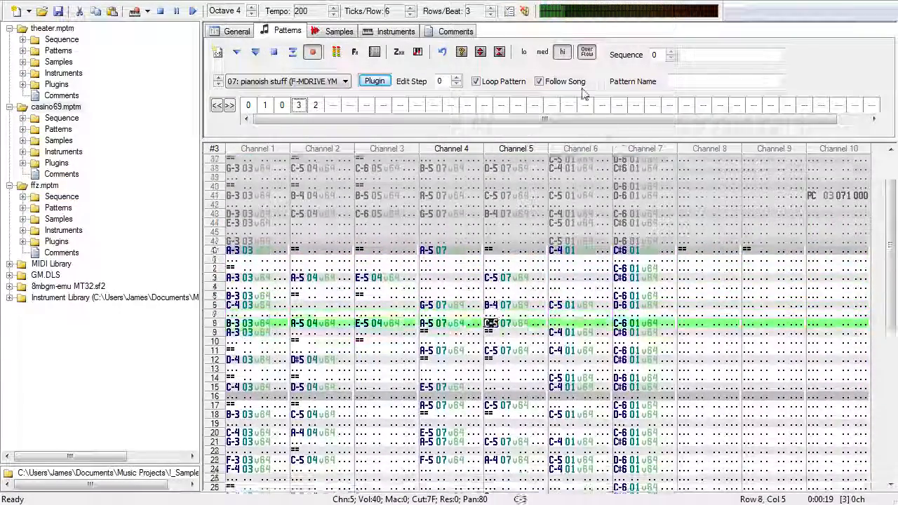
left_click(581, 86)
scroll(537, 370, "down", 7)
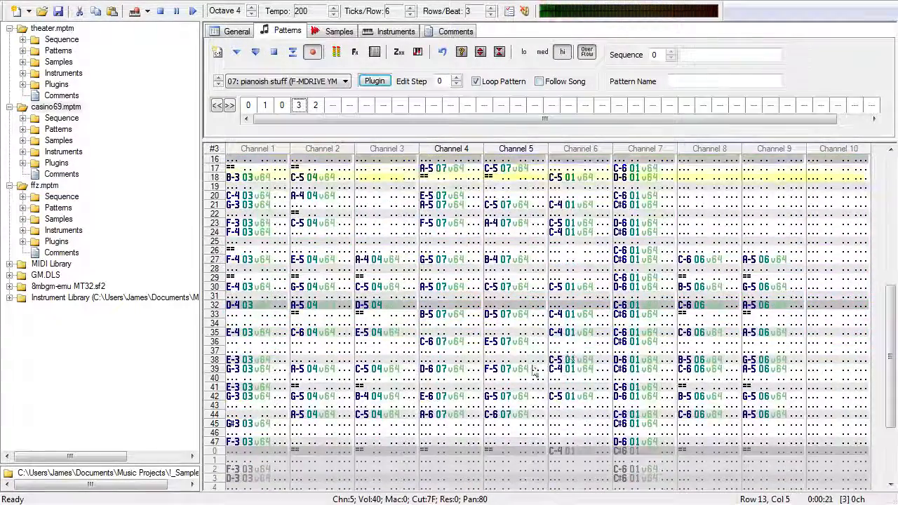
left_click(491, 398)
key("F8")
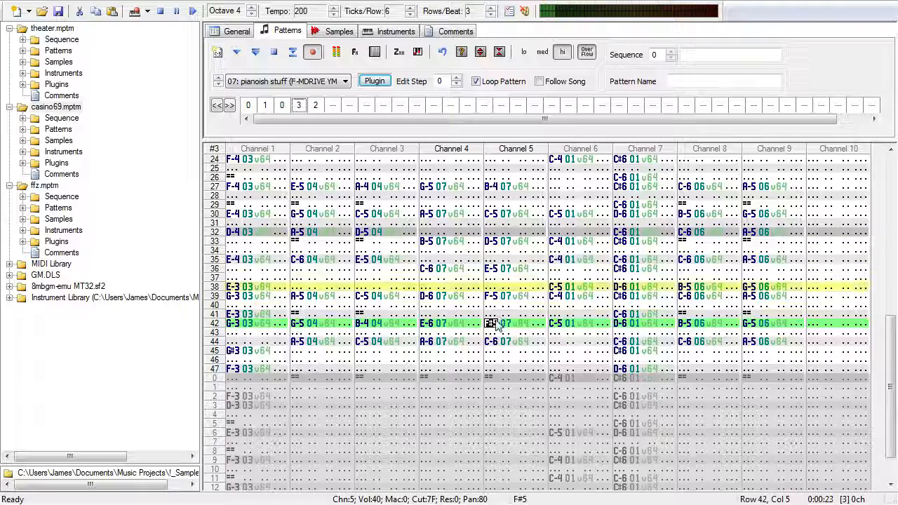
key("k")
key("l")
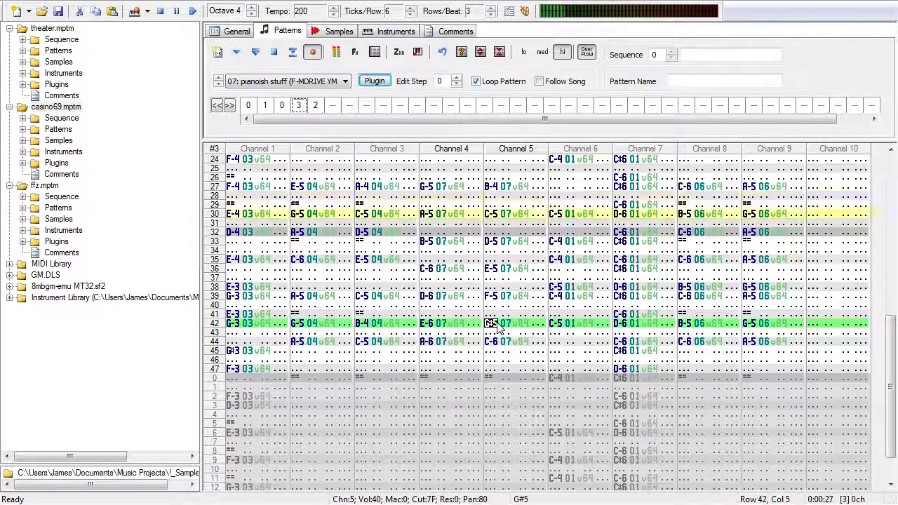
key("t")
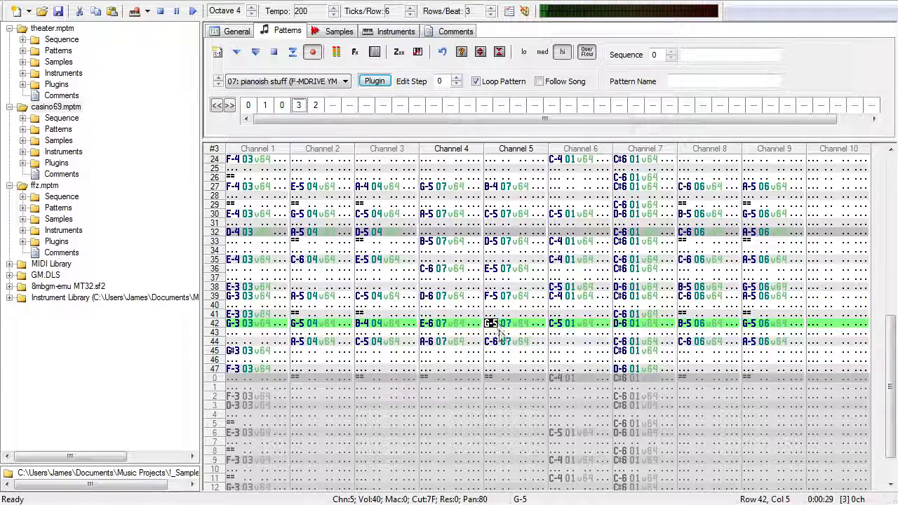
Step: Set the notes at row 44 of pattern 3 to A-5 in Channel 5 and G-6 in Channel 4
left_click(489, 344)
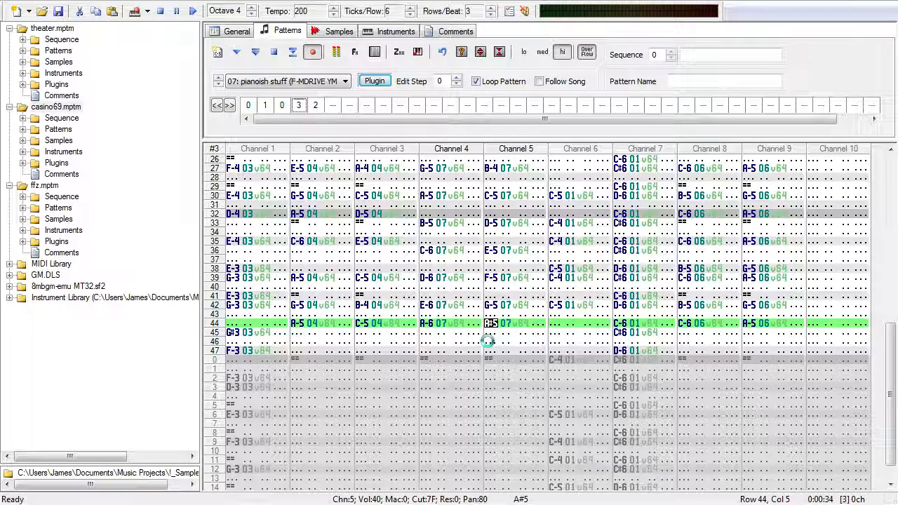
key("semicolon")
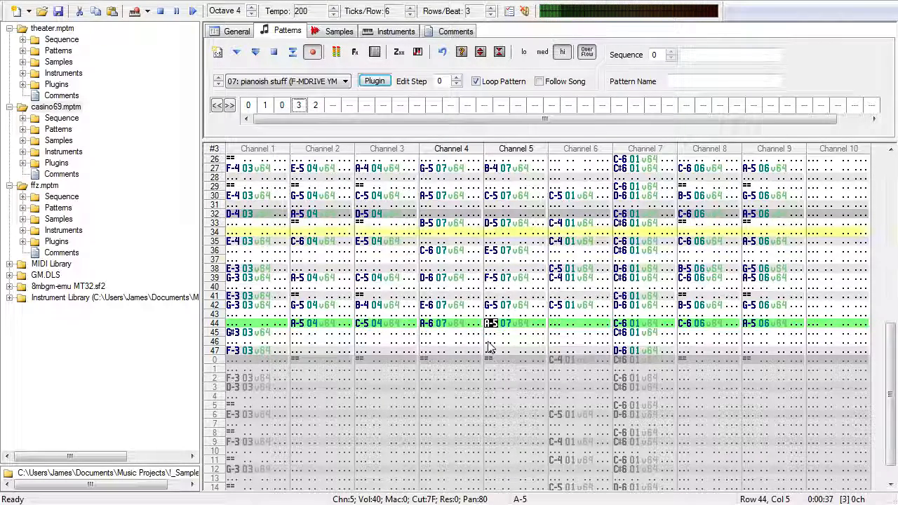
left_click(426, 323)
key("ctrl+a")
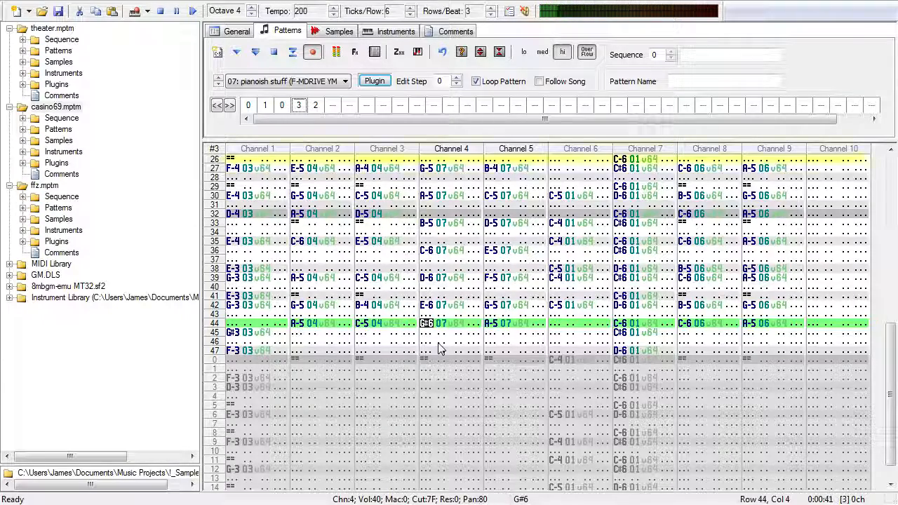
key("ctrl+a")
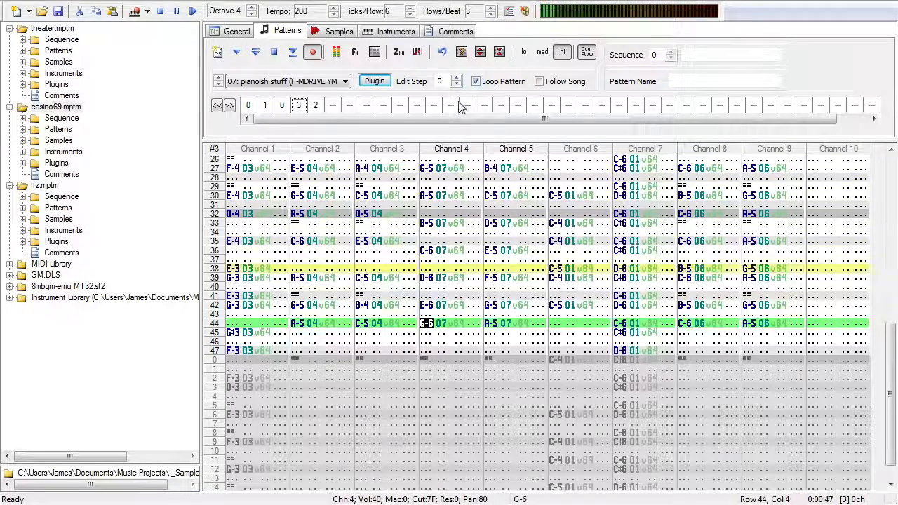
Step: Try F-5 and E-5 as the Channel 5 note at row 44 while the pattern loops
left_click(493, 324)
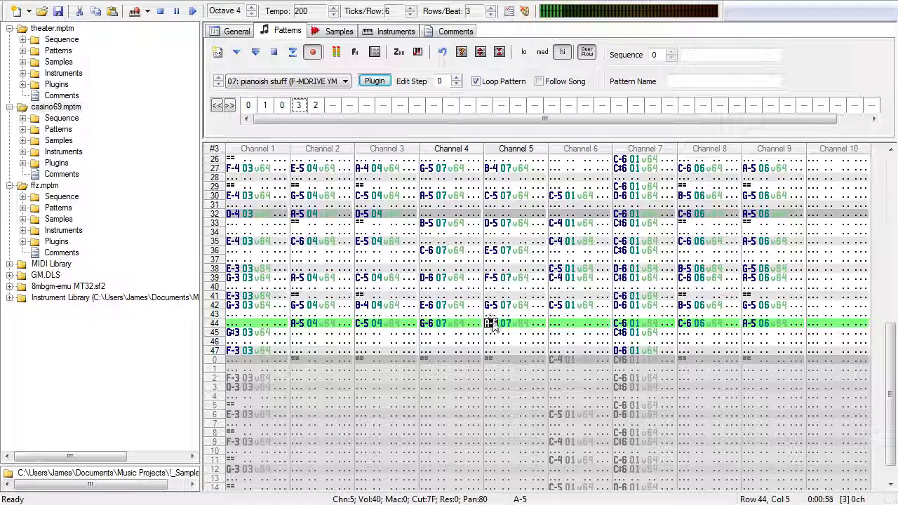
key("e")
key("r")
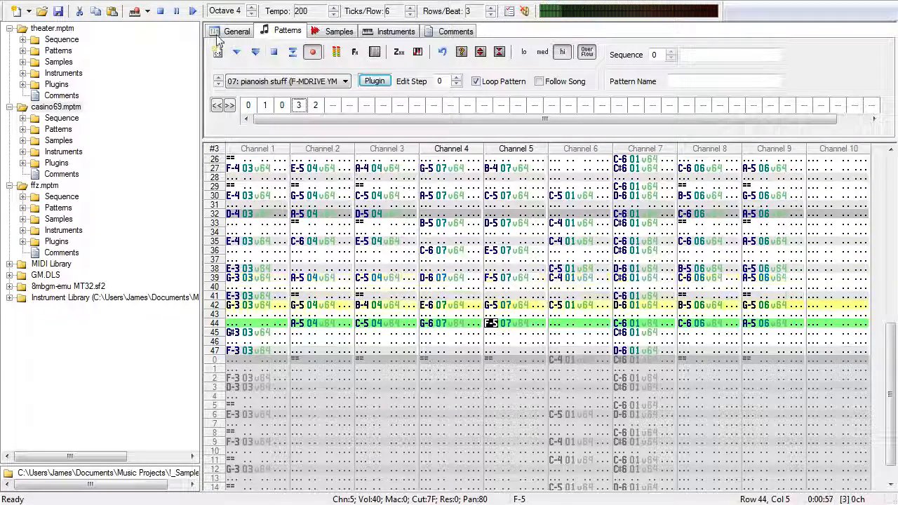
key("e")
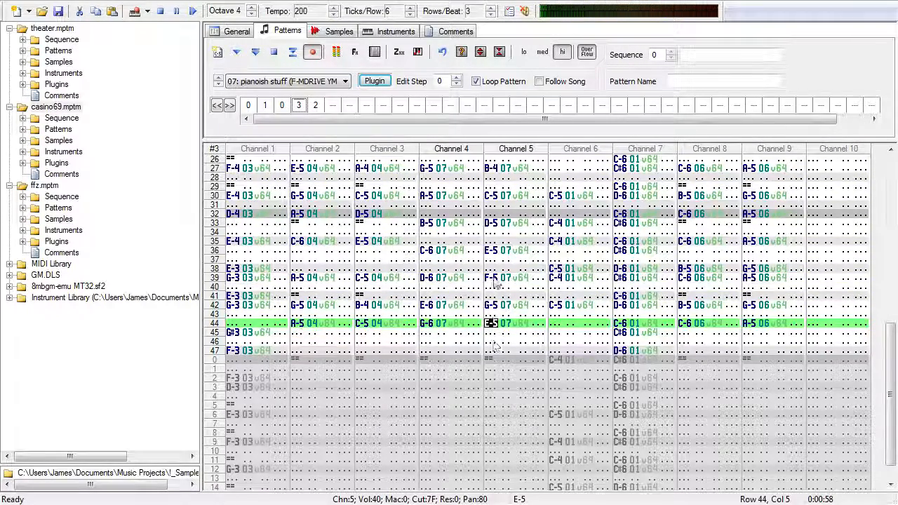
Step: Set the Channel 5 notes of pattern 3 to B-4 at row 36 and D-5 at row 39
scroll(500, 302, "up", 2)
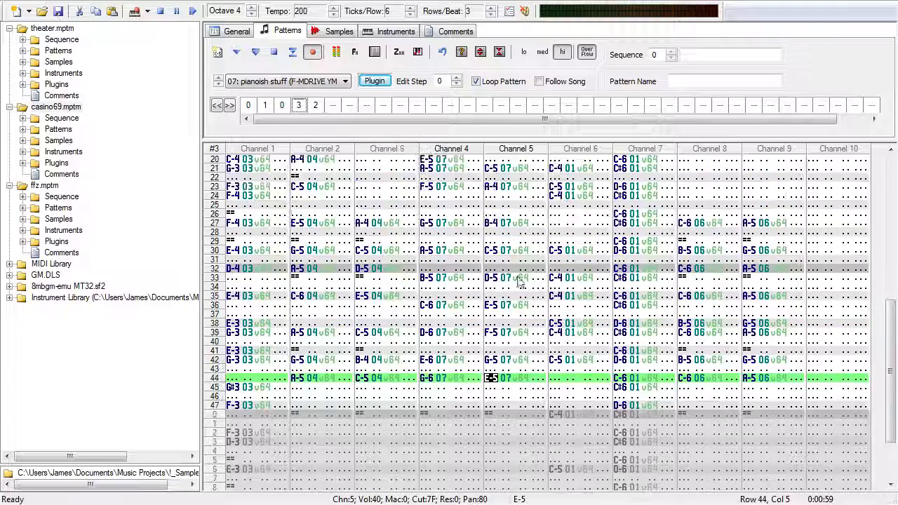
left_click(493, 308)
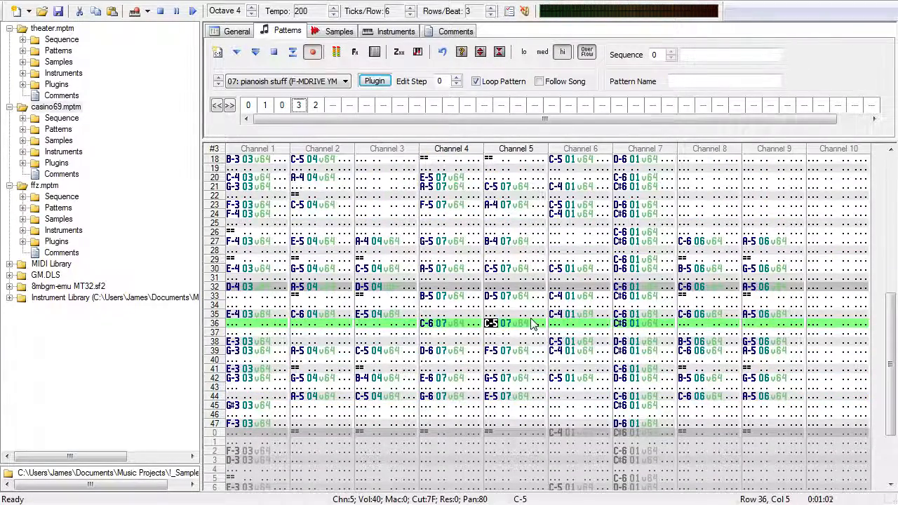
key("Down")
key("Down")
key("Down")
key("w")
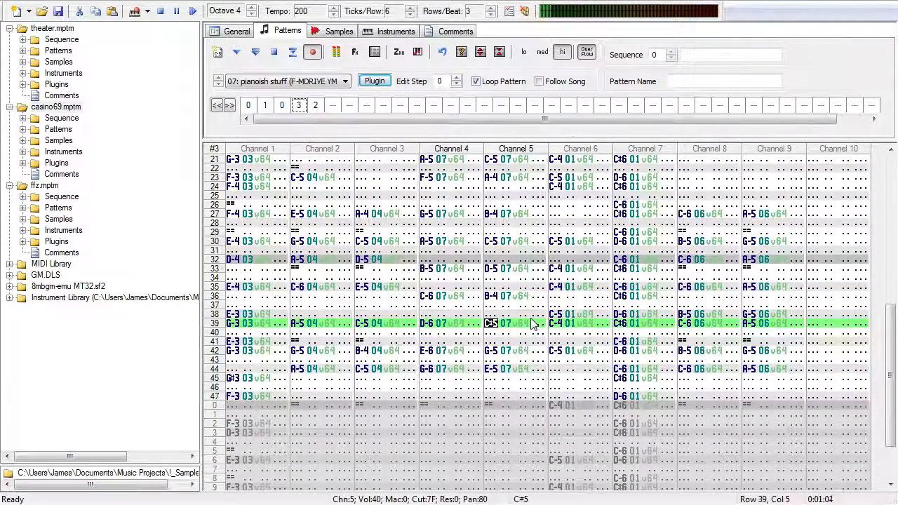
Step: Set the Channel 5 notes of pattern 3 to E-5 at row 42 and G-5 at row 44
key("Down")
key("Down")
key("Down")
key("e")
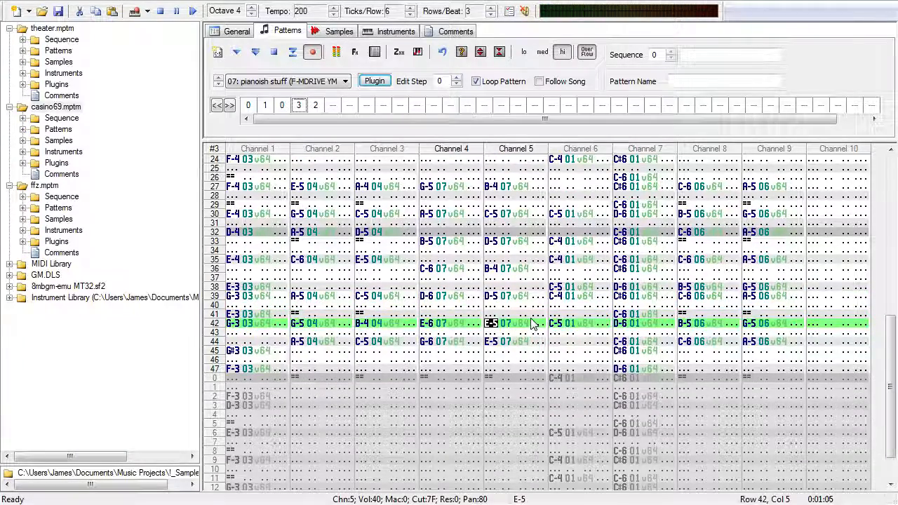
key("Down")
key("Down")
key("r")
key("t")
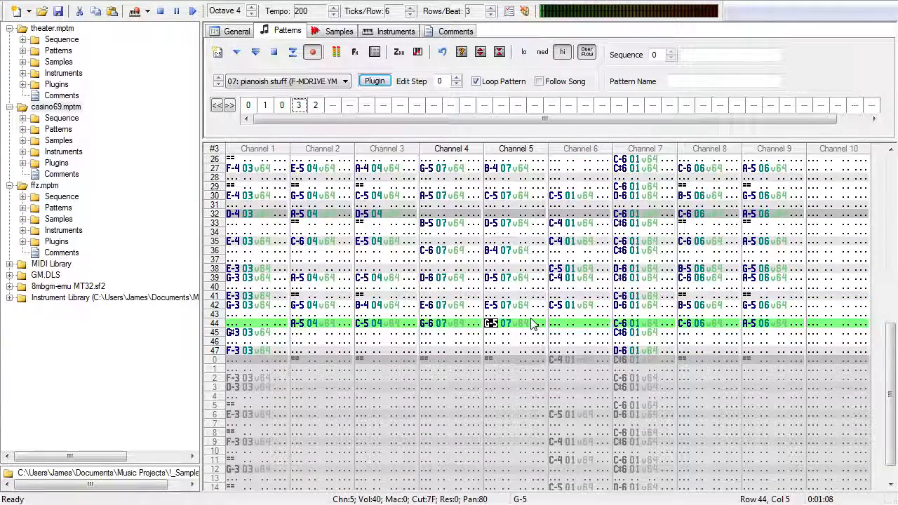
Step: Step back up through the Channel 5 notes, listen to the chords from row 27 onward, and stop playback
key("Up")
key("Up")
key("Up")
key("Up")
key("Up")
key("Up")
key("Up")
key("Up")
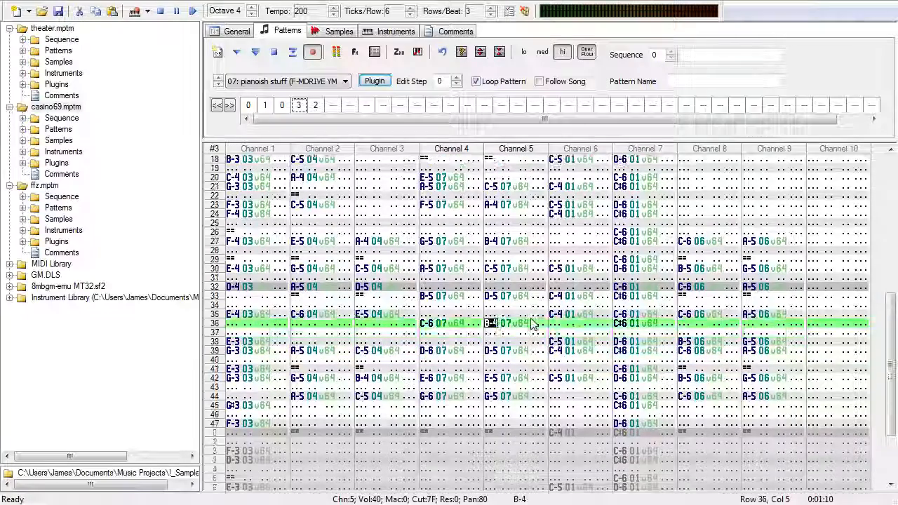
left_click(510, 244)
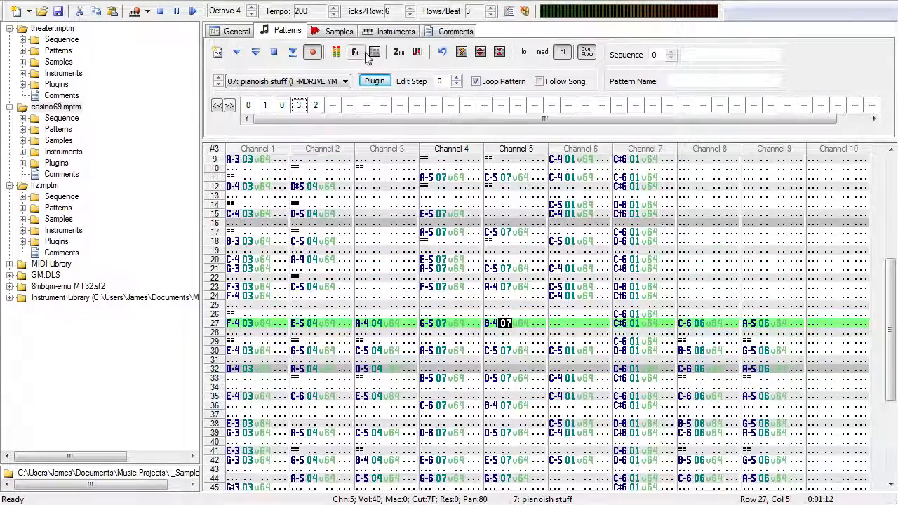
left_click(292, 53)
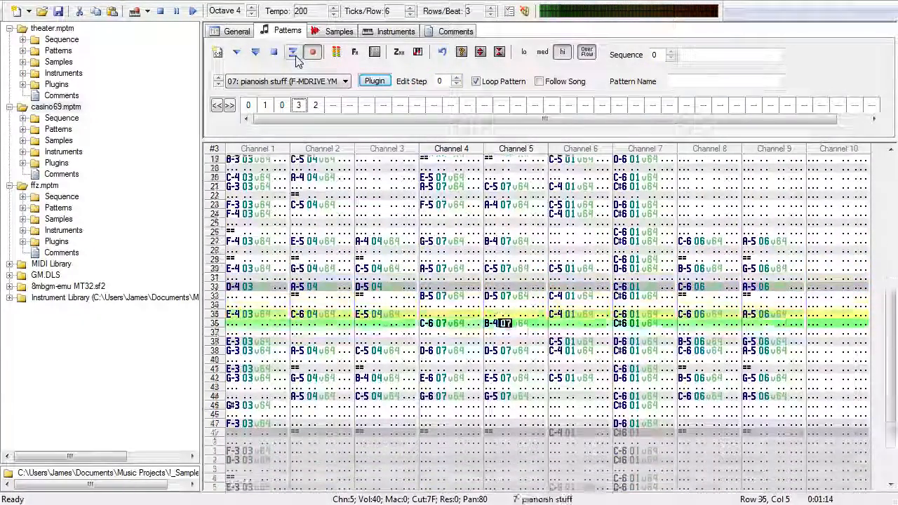
left_click(295, 58)
left_click(295, 58)
left_click(275, 55)
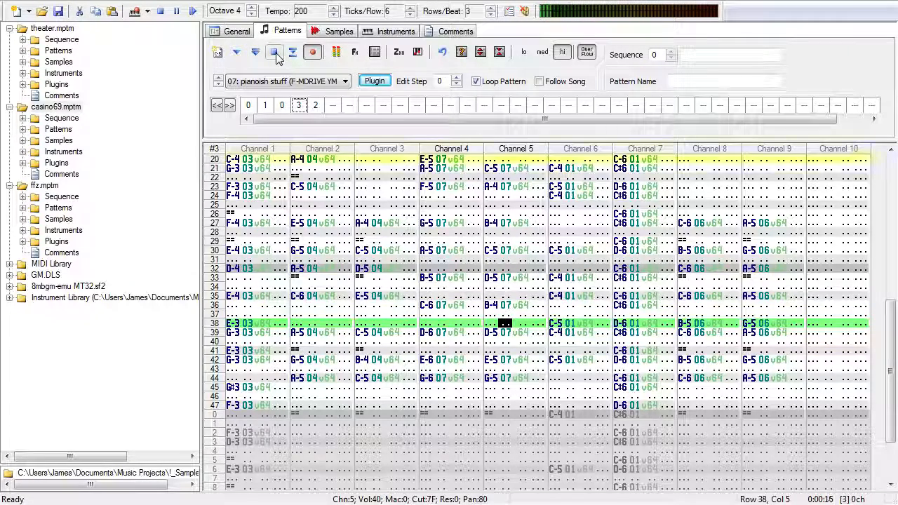
left_click(275, 55)
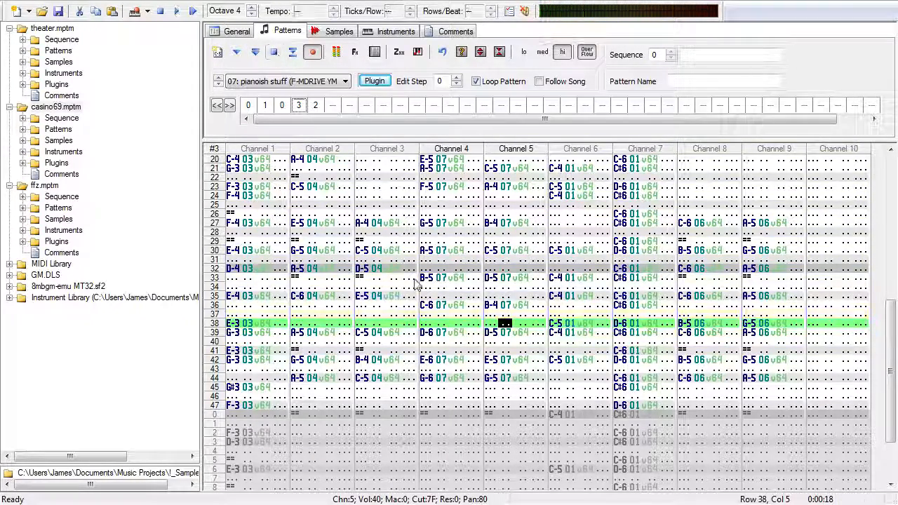
Step: Try D-5 as the Channel 5 note at row 36 of pattern 3 and settle on E-5
left_click(494, 311)
key("w")
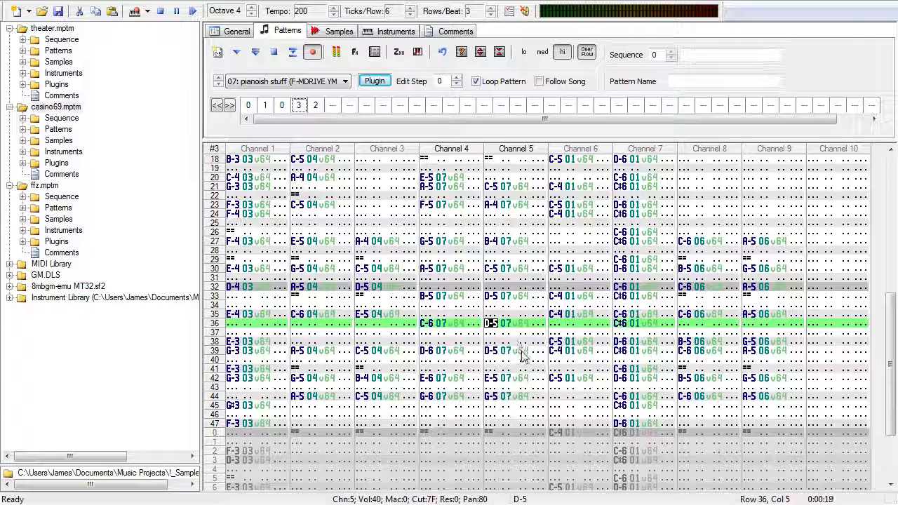
key("e")
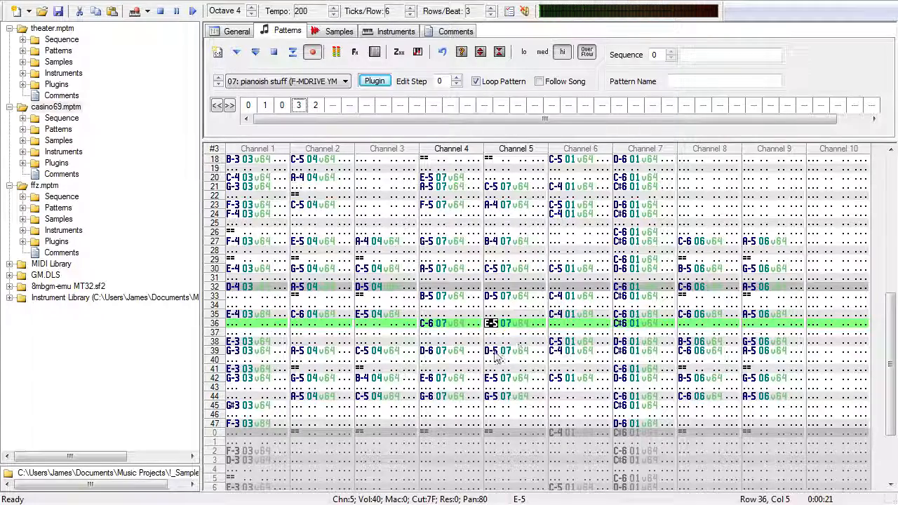
Step: Recheck the Channel 5 notes at rows 42 and 44, and set the row 39 note to G-5
left_click(495, 352)
left_click(492, 351)
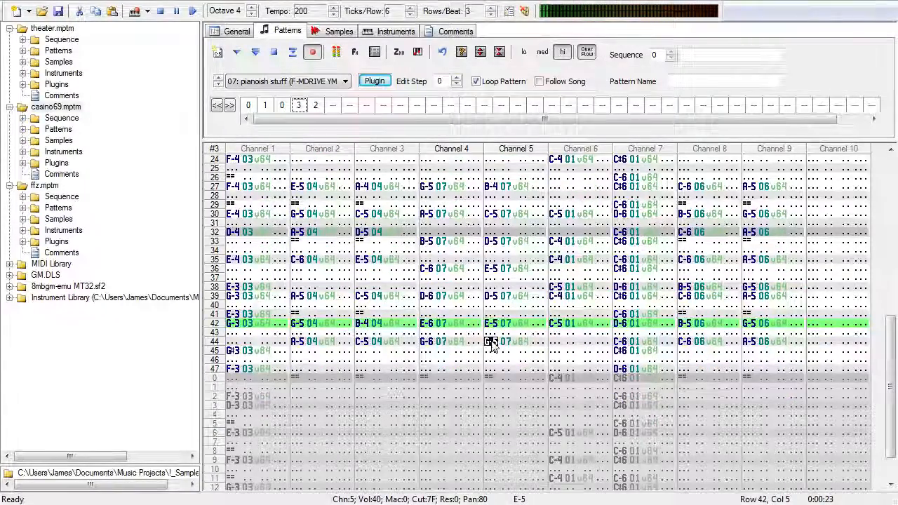
left_click(491, 342)
key("t")
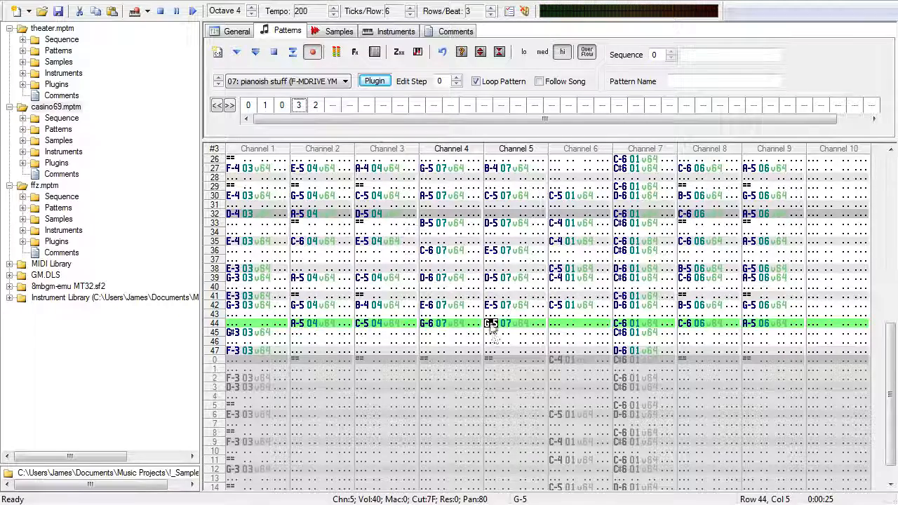
left_click(493, 280)
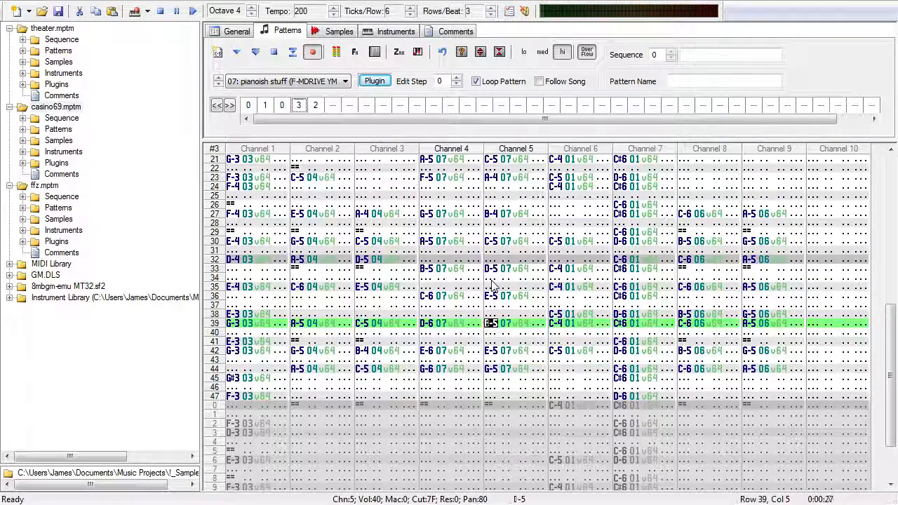
key("5")
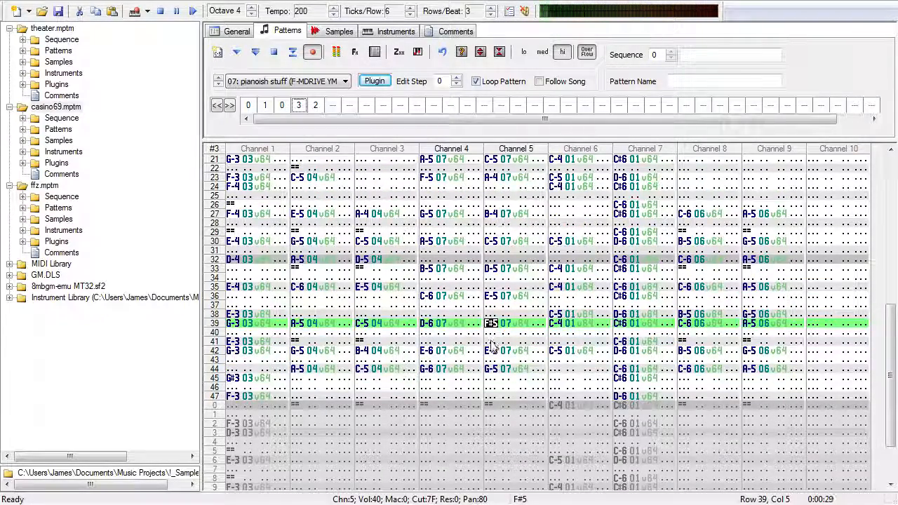
key("t")
Step: Set the Channel 5 notes of pattern 3 to A-5 at row 42 and B-5 at row 44
left_click(493, 346)
key("y")
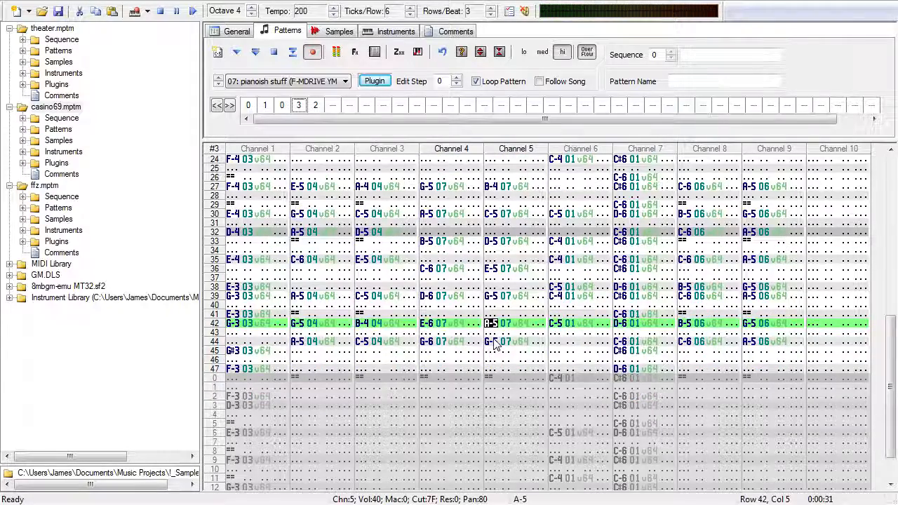
left_click(494, 343)
key("i")
key("u")
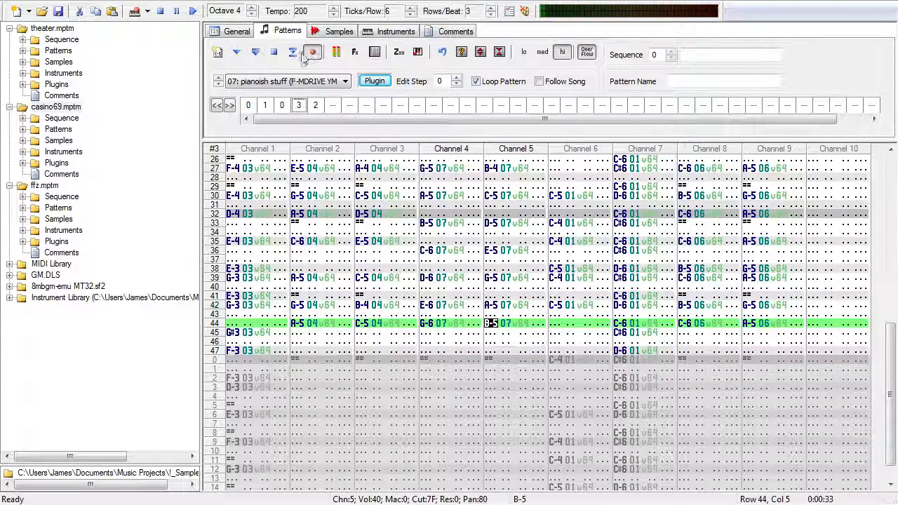
Step: Listen to pattern 3 with the revised Channel 5 notes, play the song with Follow Song on and Loop Pattern off, and pause playback
left_click(257, 53)
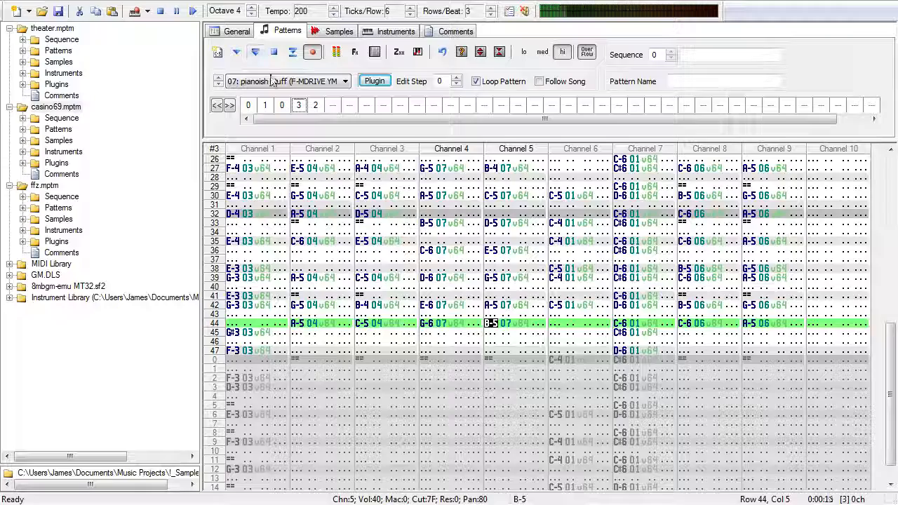
scroll(318, 195, "up", 3)
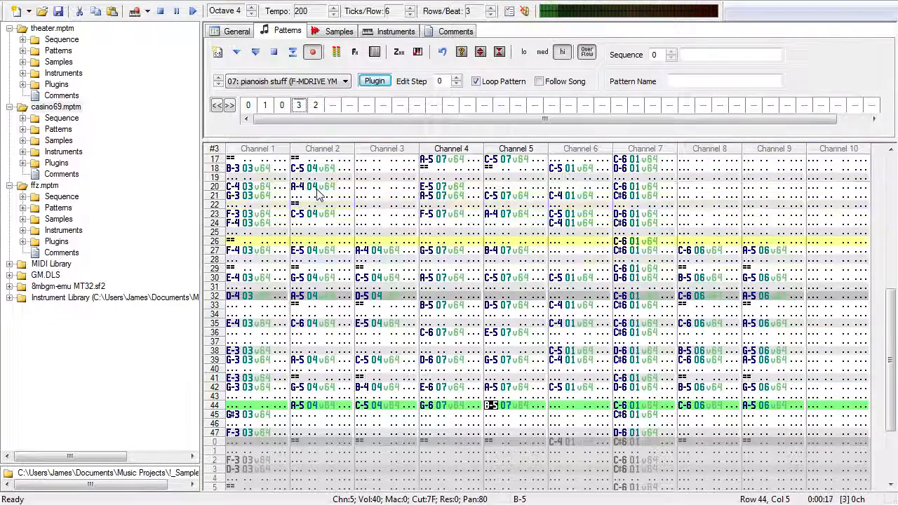
left_click(275, 54)
key("F5")
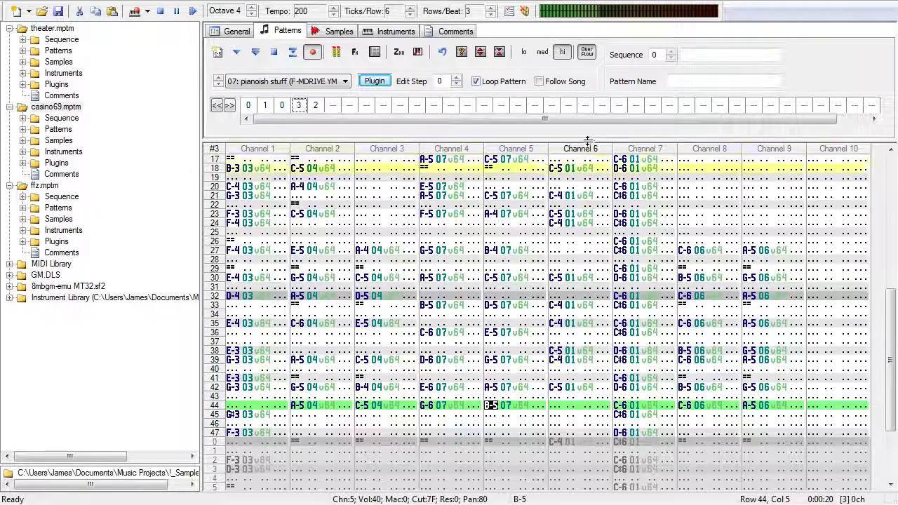
left_click(194, 10)
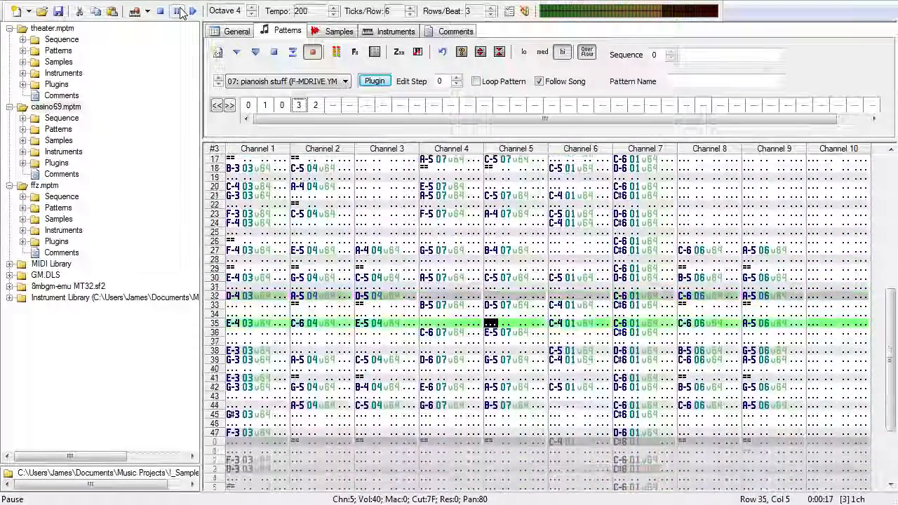
left_click(180, 12)
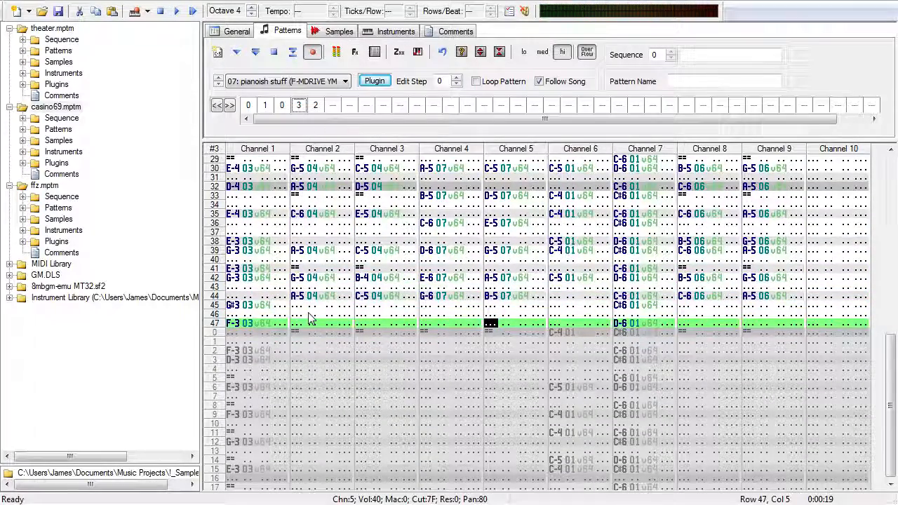